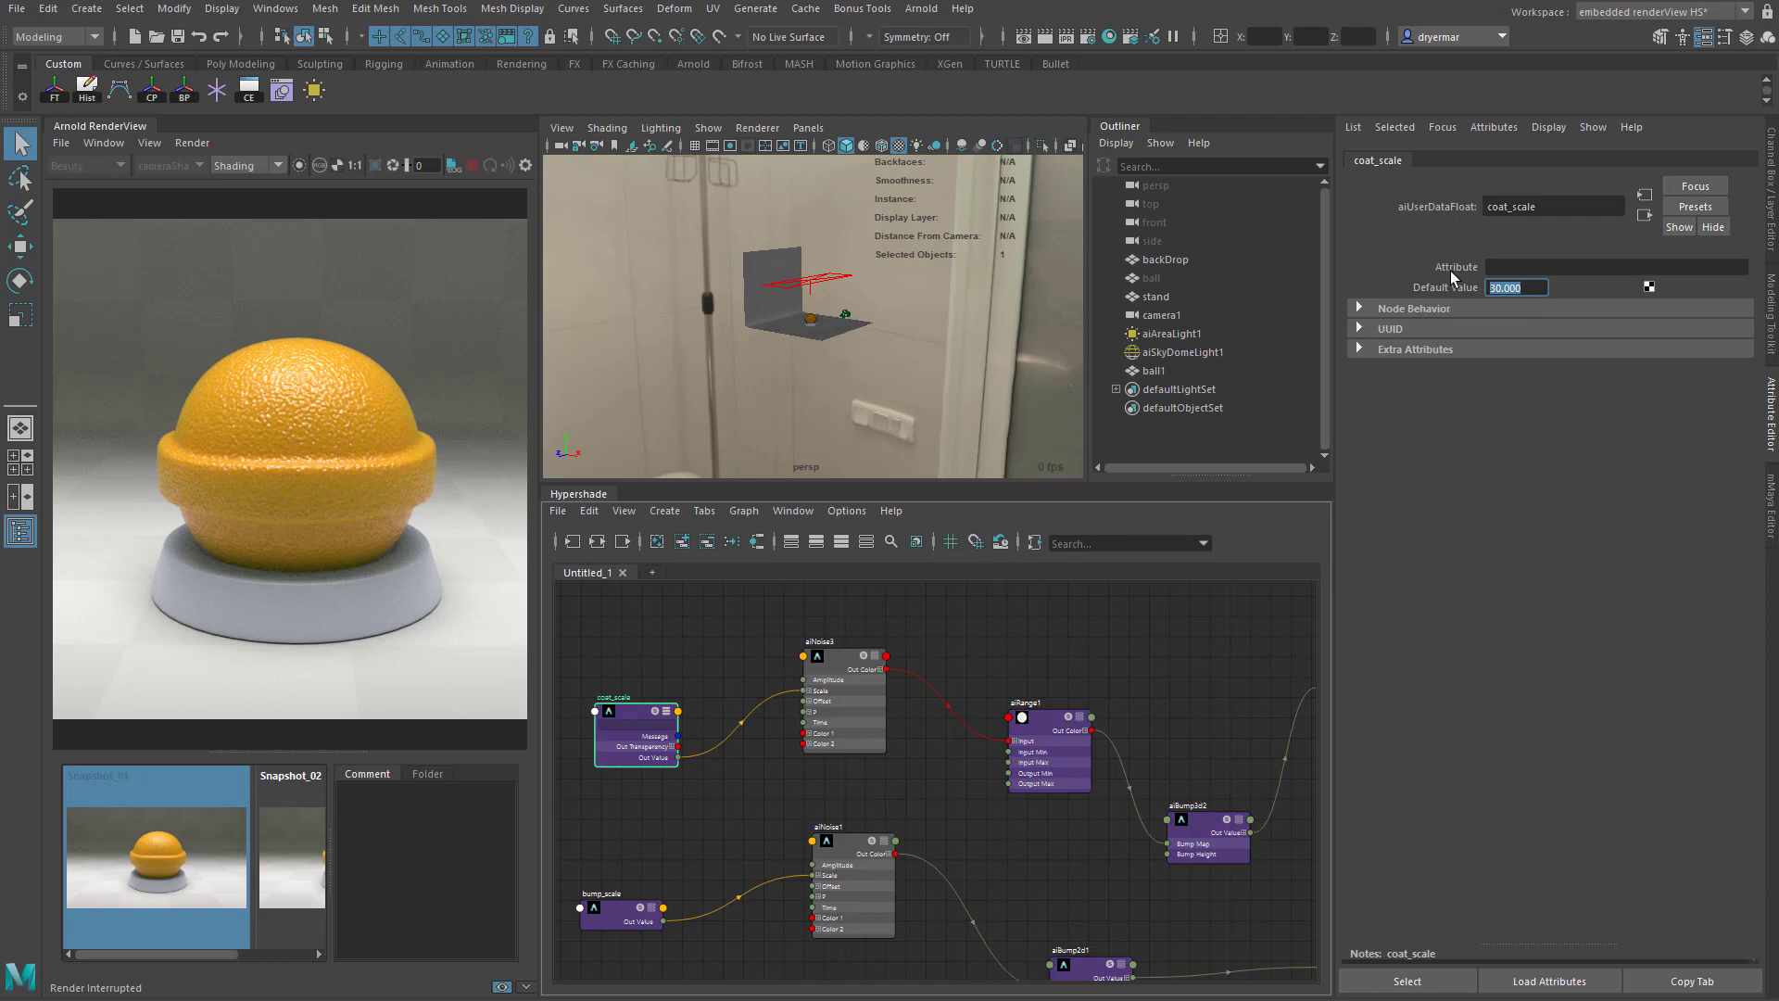
- Try a coat_scale default value of 5 and switch the render view from Snapshot_01 to the live render
{"action": "type", "text": "5"}
{"action": "key", "text": "Return"}
{"action": "left_click", "coordinate": [110, 806]}
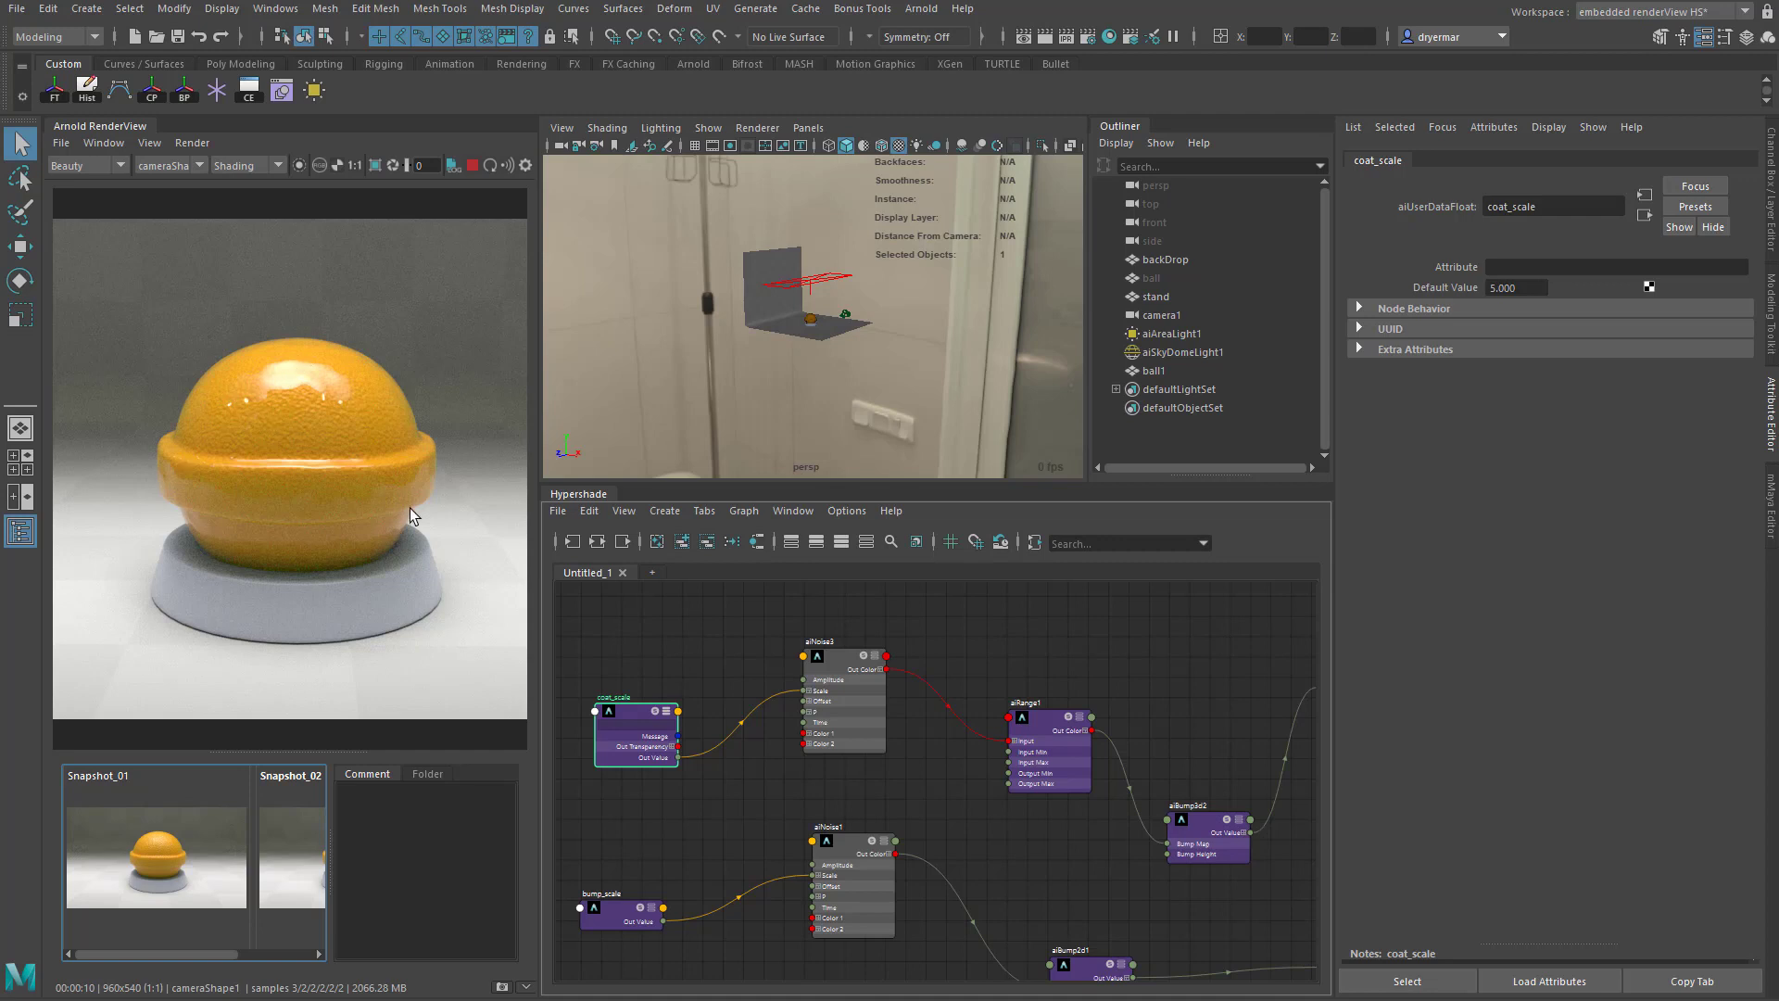
- Set the coat_scale default value to 30 and stop the live render once it has updated
{"action": "left_click", "coordinate": [1524, 288]}
{"action": "type", "text": "30"}
{"action": "key", "text": "Return"}
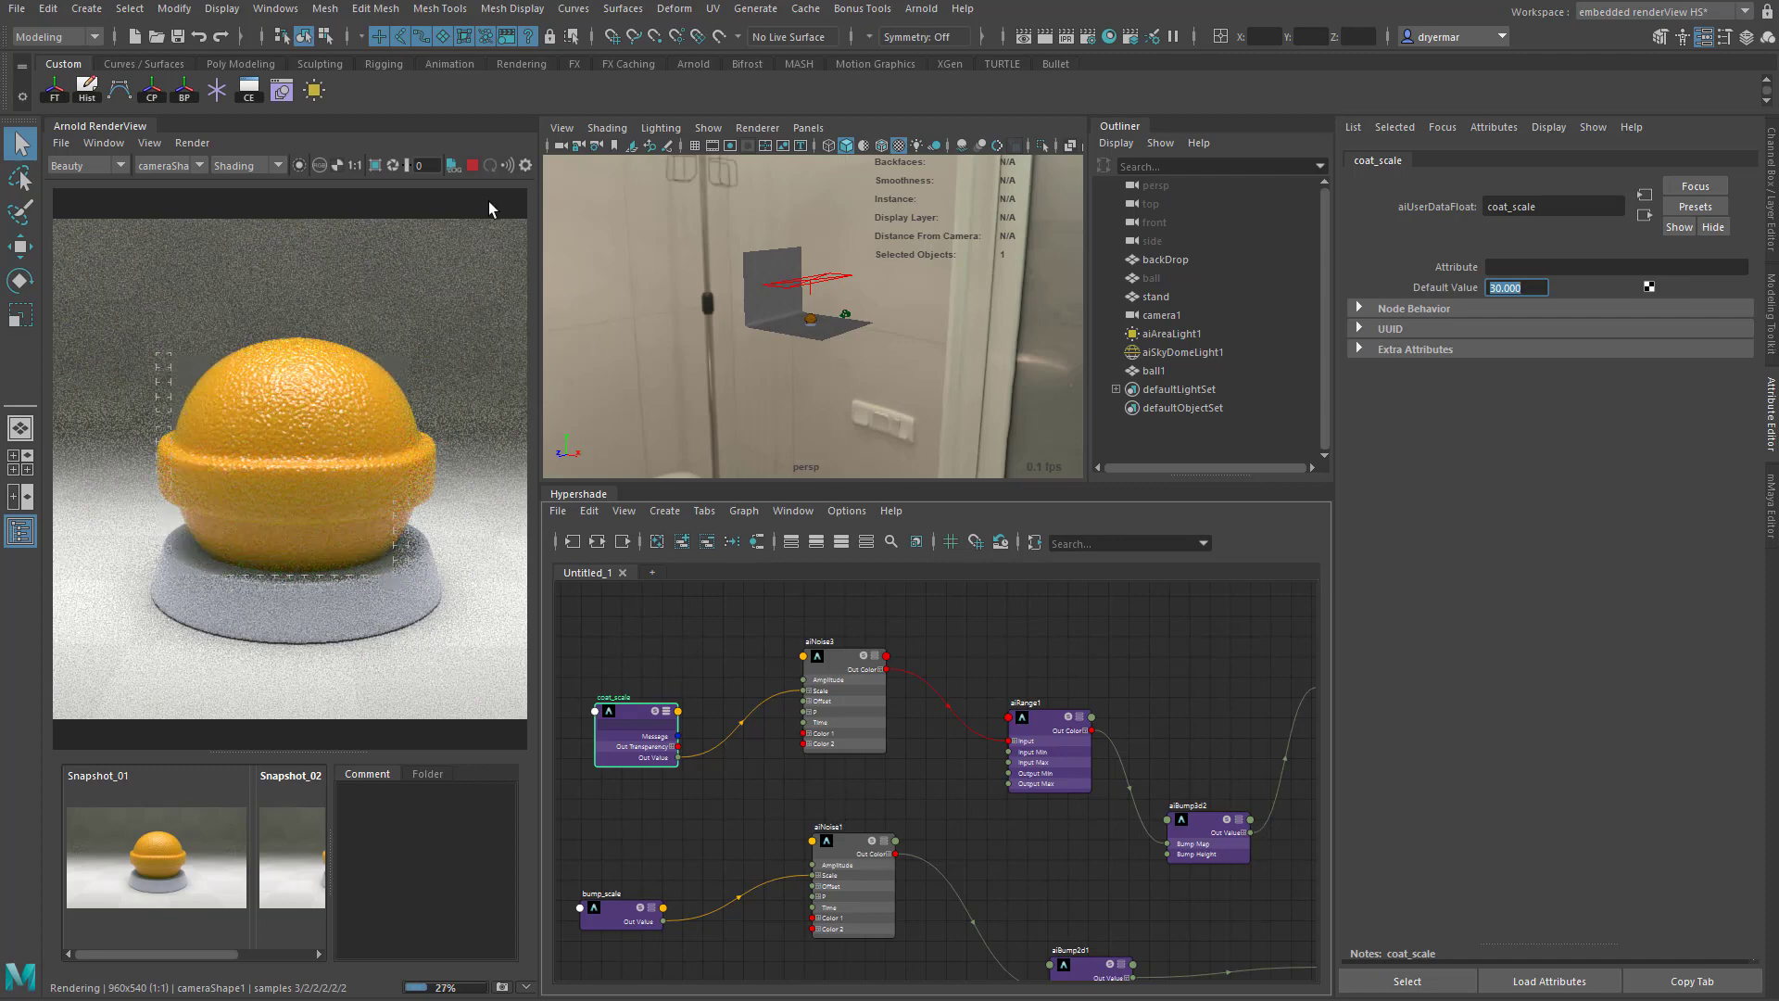
{"action": "left_click", "coordinate": [472, 165]}
- Inspect the sky dome light's attributes and its position around the scene
{"action": "right_click_drag", "start_coordinate": [1037, 360], "coordinate": [940, 345], "text": "alt"}
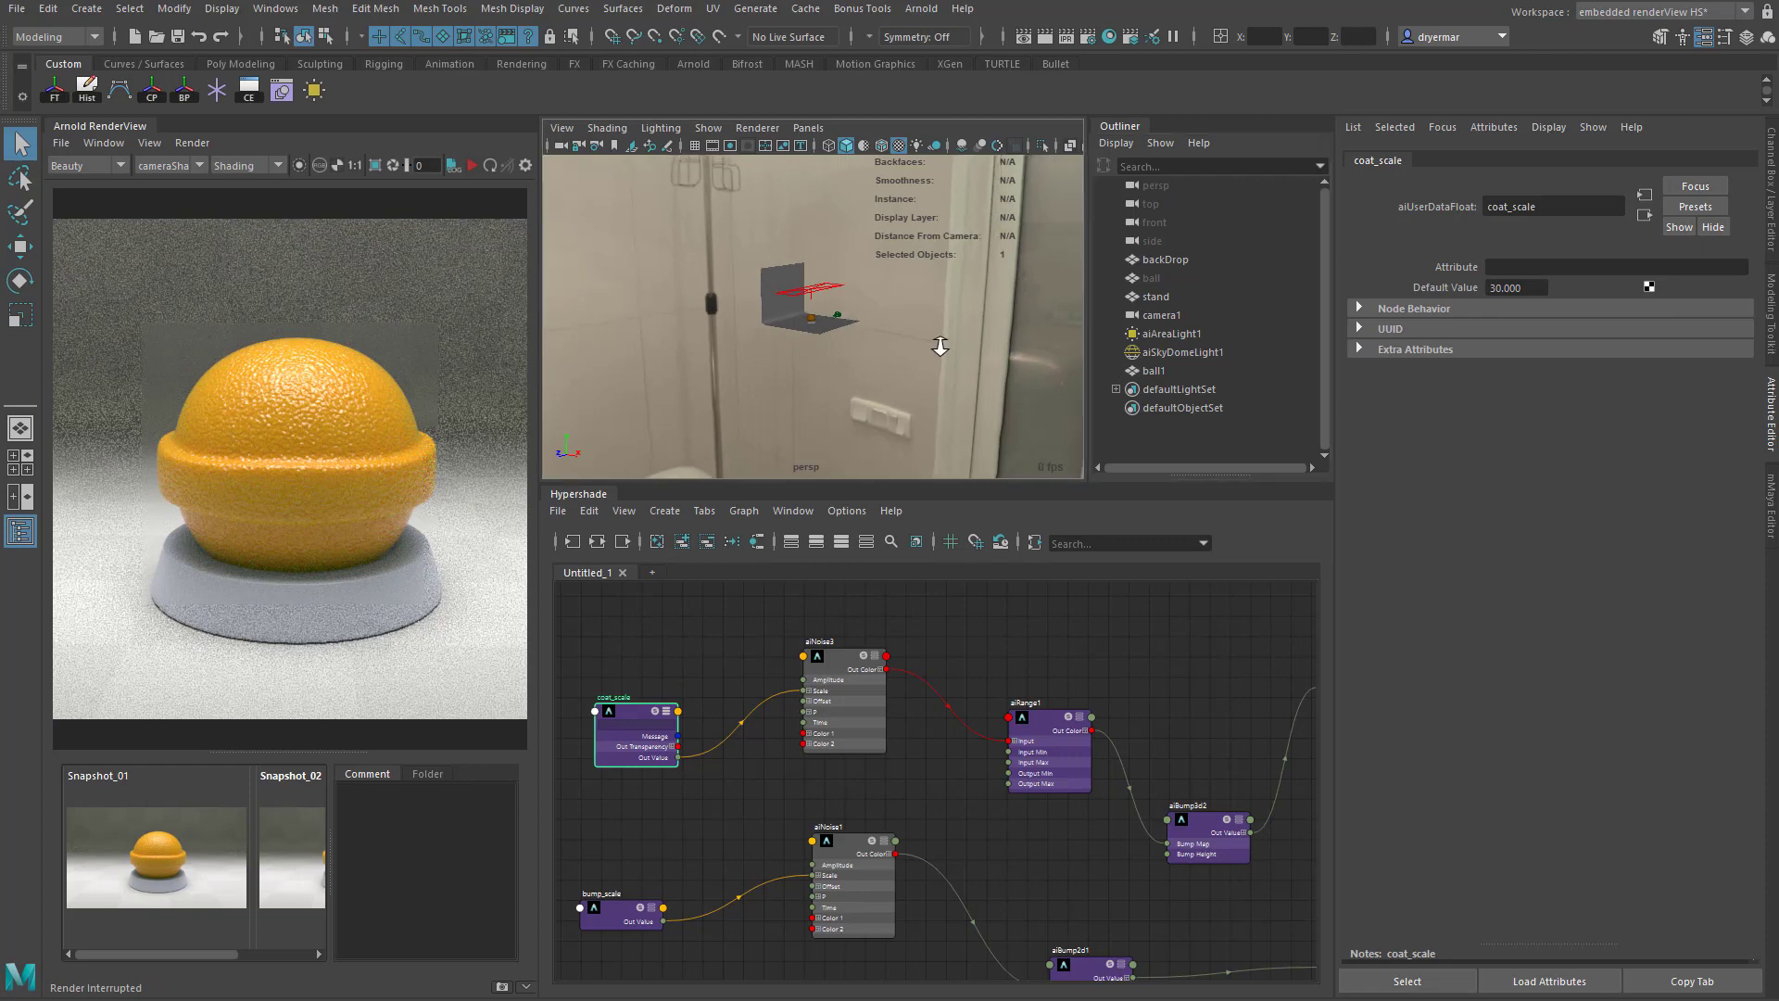
{"action": "left_click_drag", "start_coordinate": [940, 345], "coordinate": [882, 319], "text": "alt"}
{"action": "left_click", "coordinate": [999, 406]}
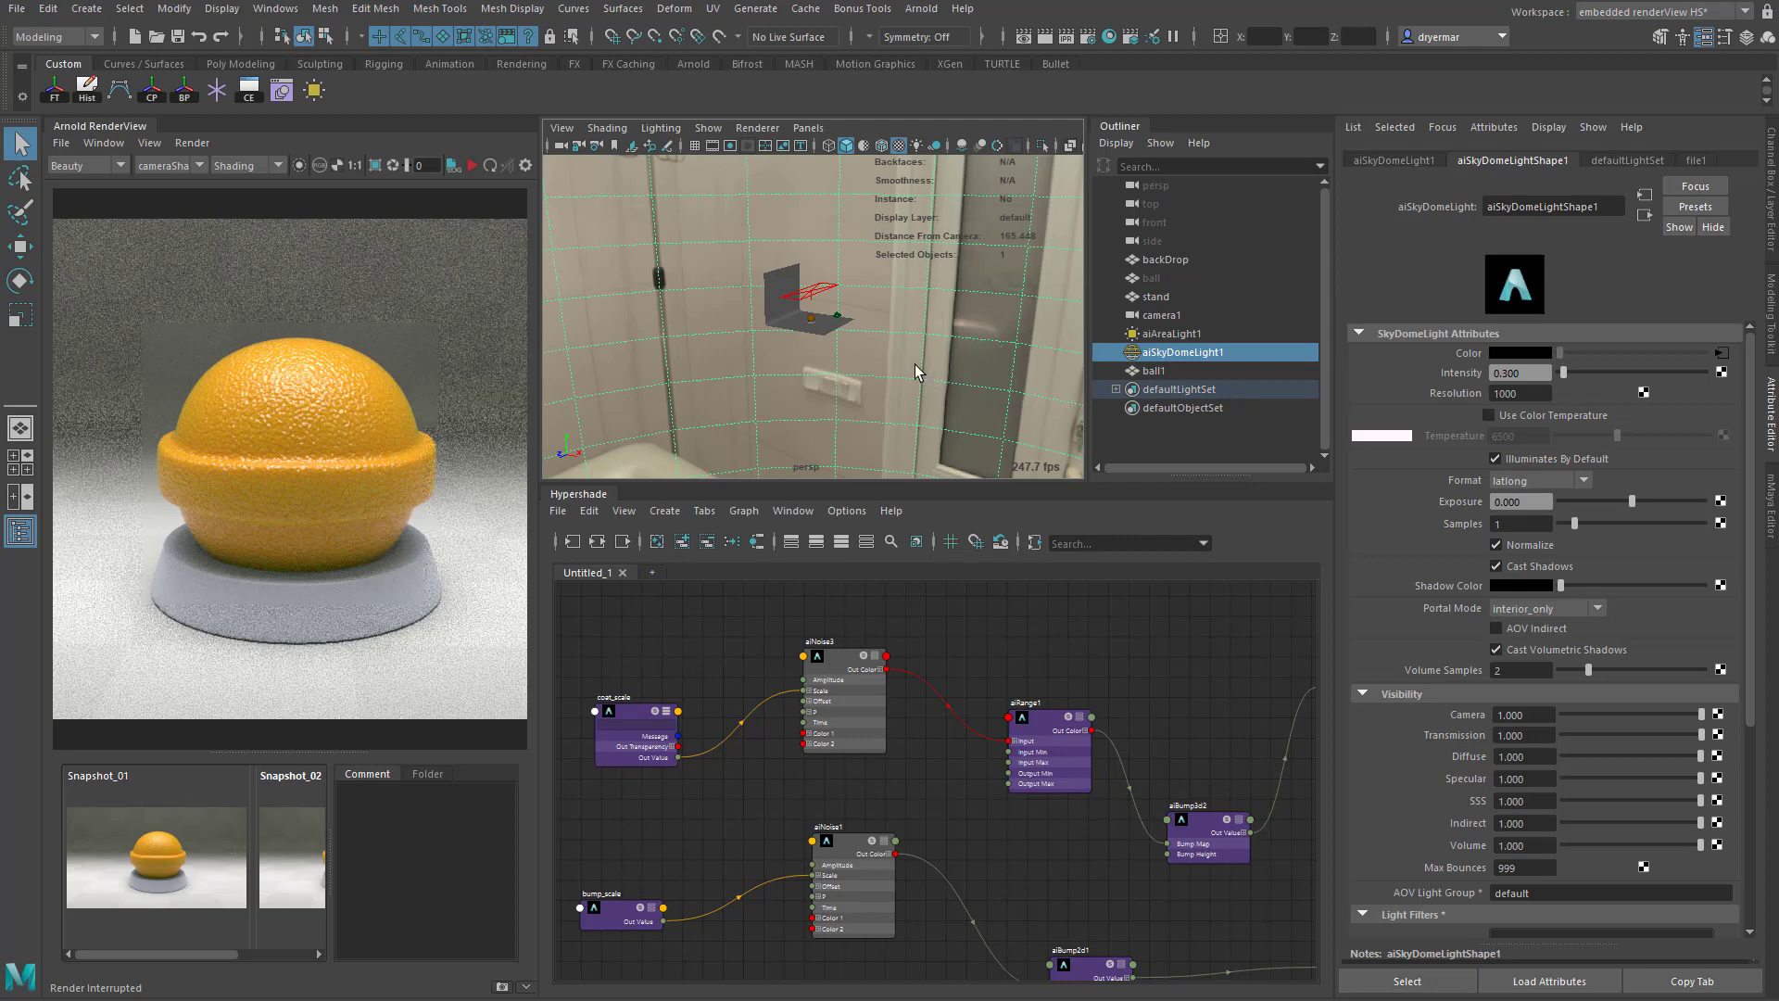
{"action": "scroll", "coordinate": [846, 351], "scroll_direction": "up", "scroll_amount": 1}
{"action": "scroll", "coordinate": [845, 350], "scroll_direction": "up", "scroll_amount": 6}
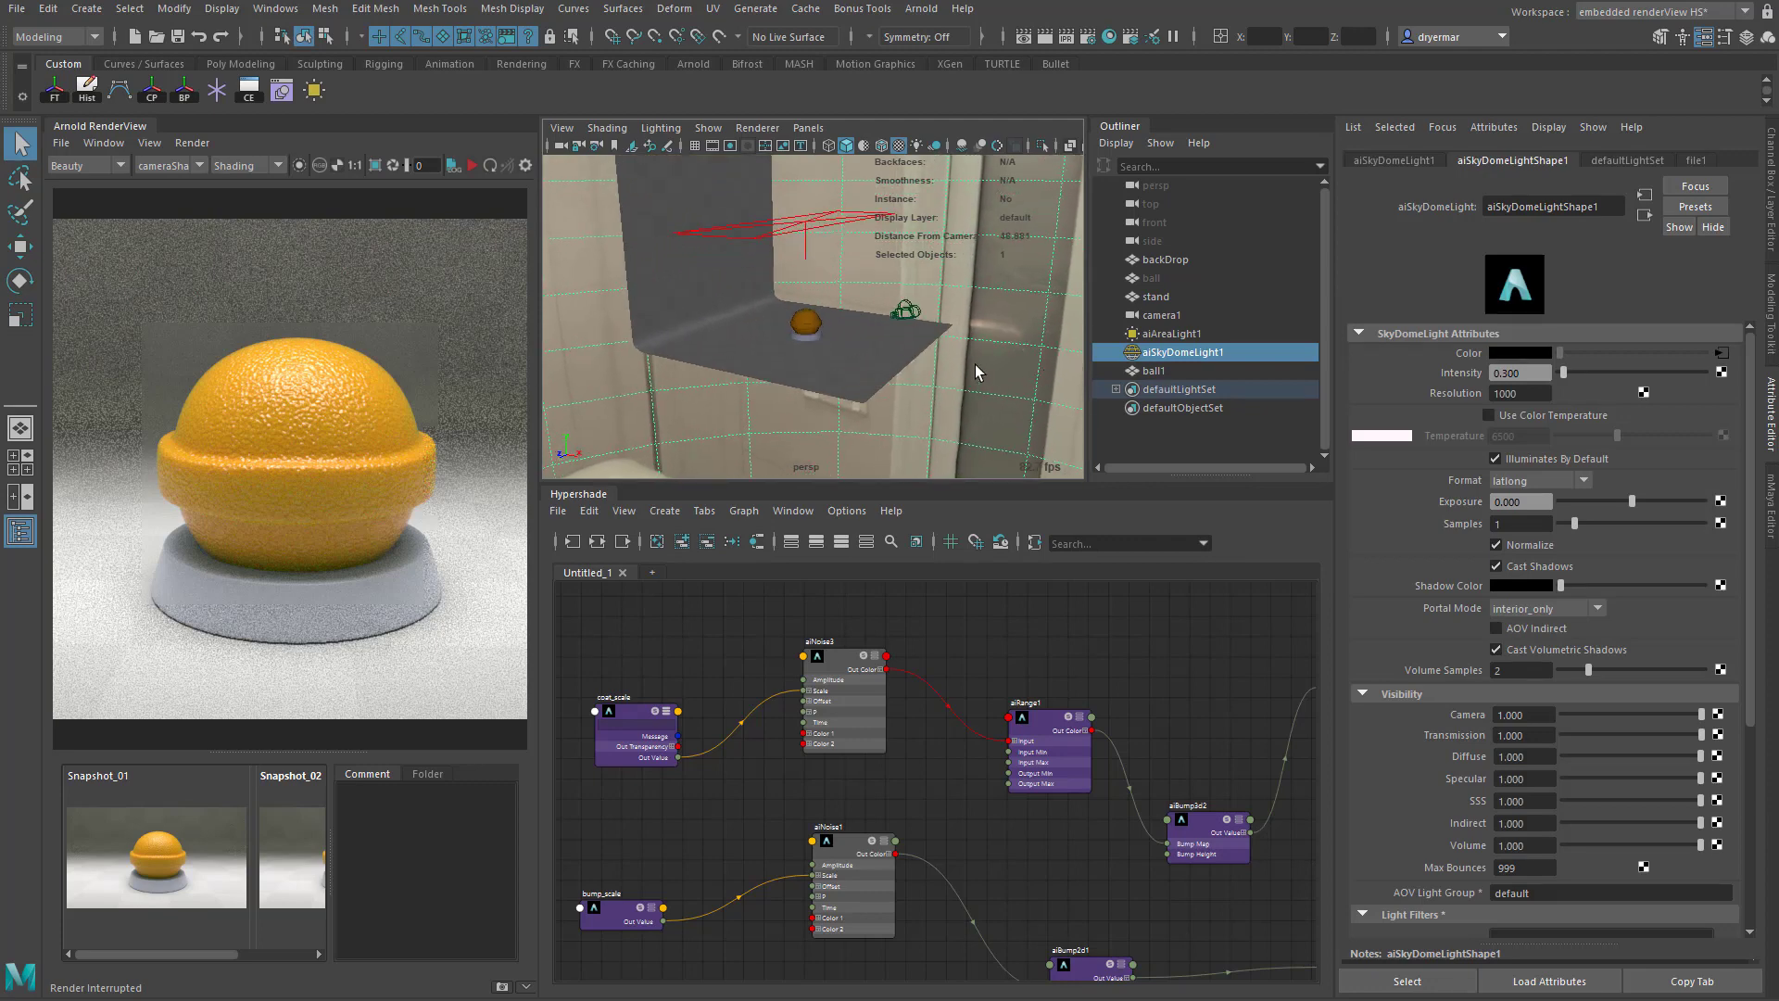
- Inspect the area light above the ball, including its spread and exposure settings
{"action": "left_click", "coordinate": [813, 237]}
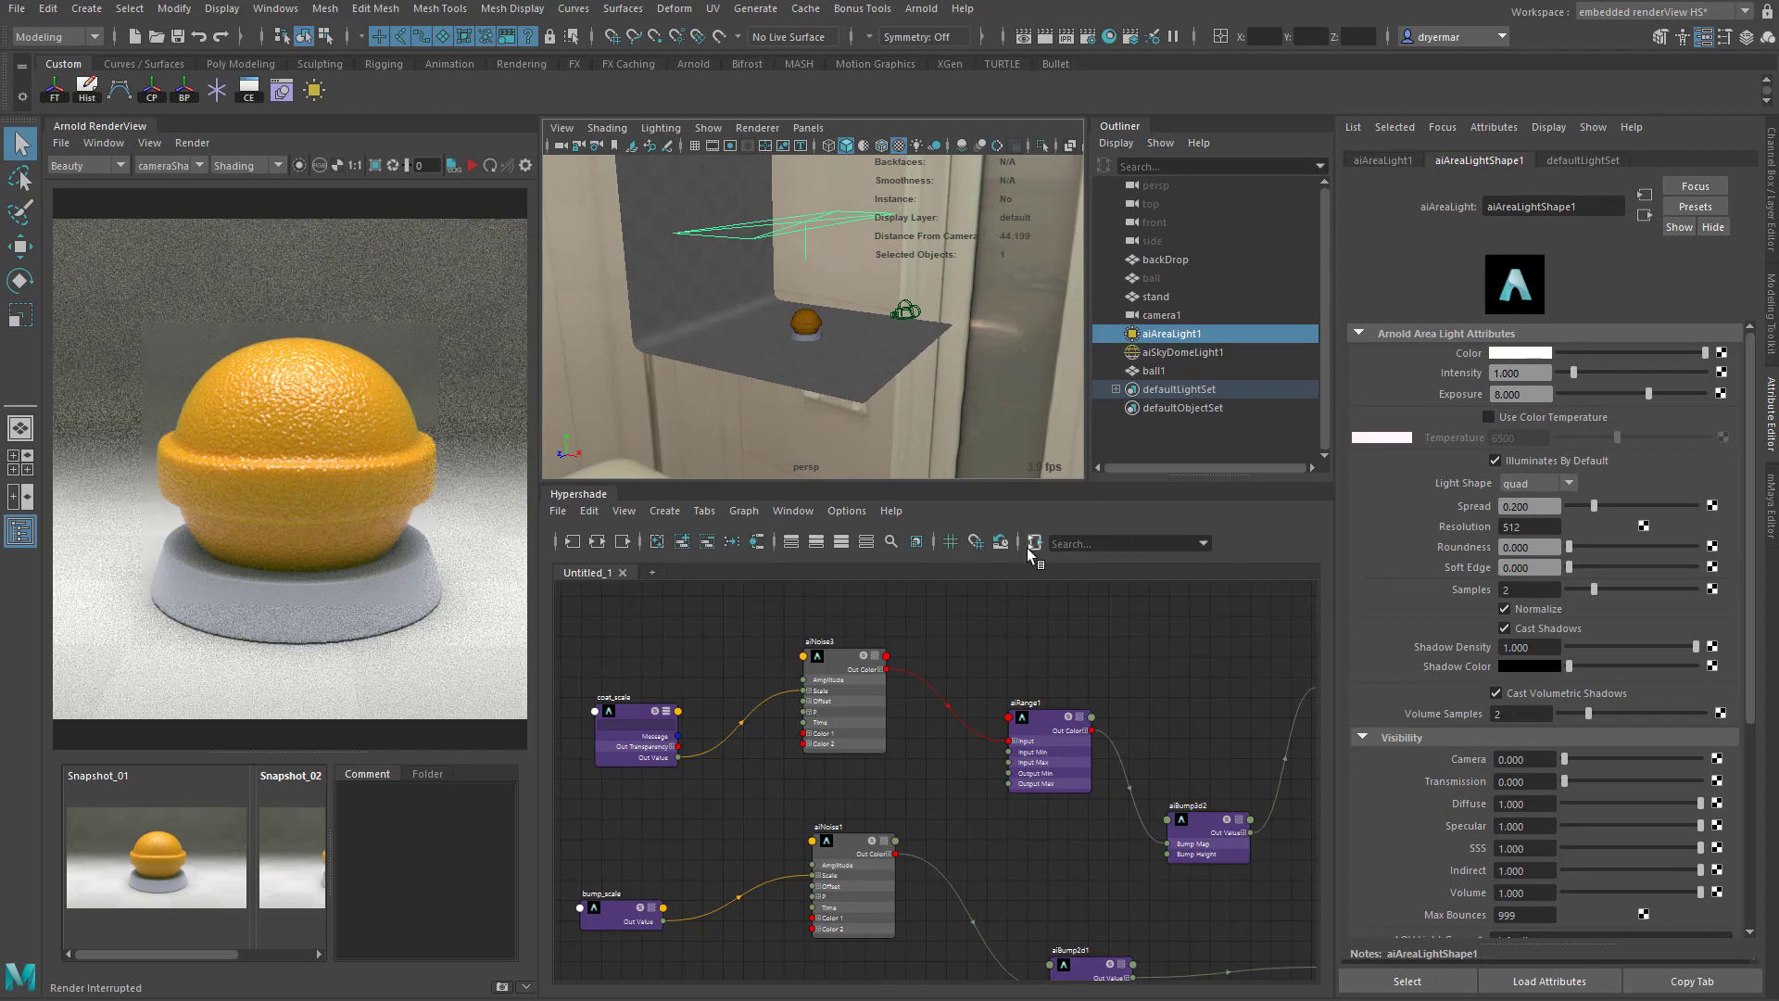
{"action": "left_click", "coordinate": [1540, 506]}
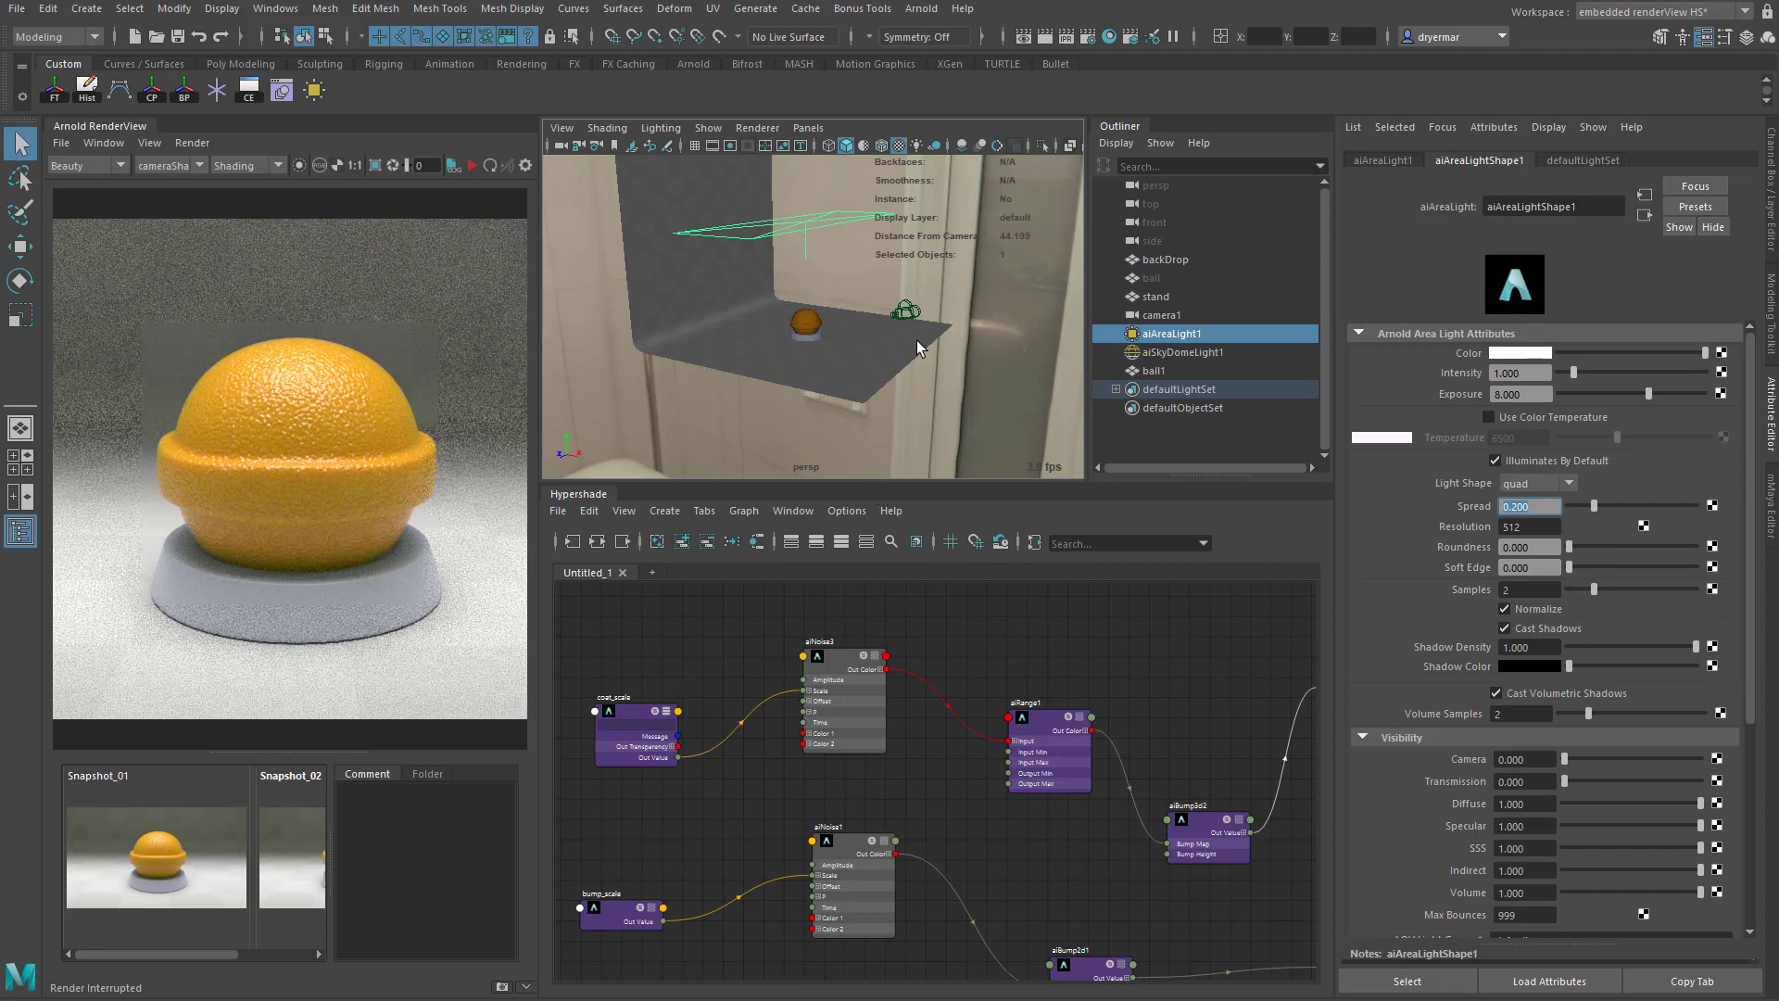
{"action": "left_click_drag", "start_coordinate": [922, 350], "coordinate": [750, 337], "text": "alt"}
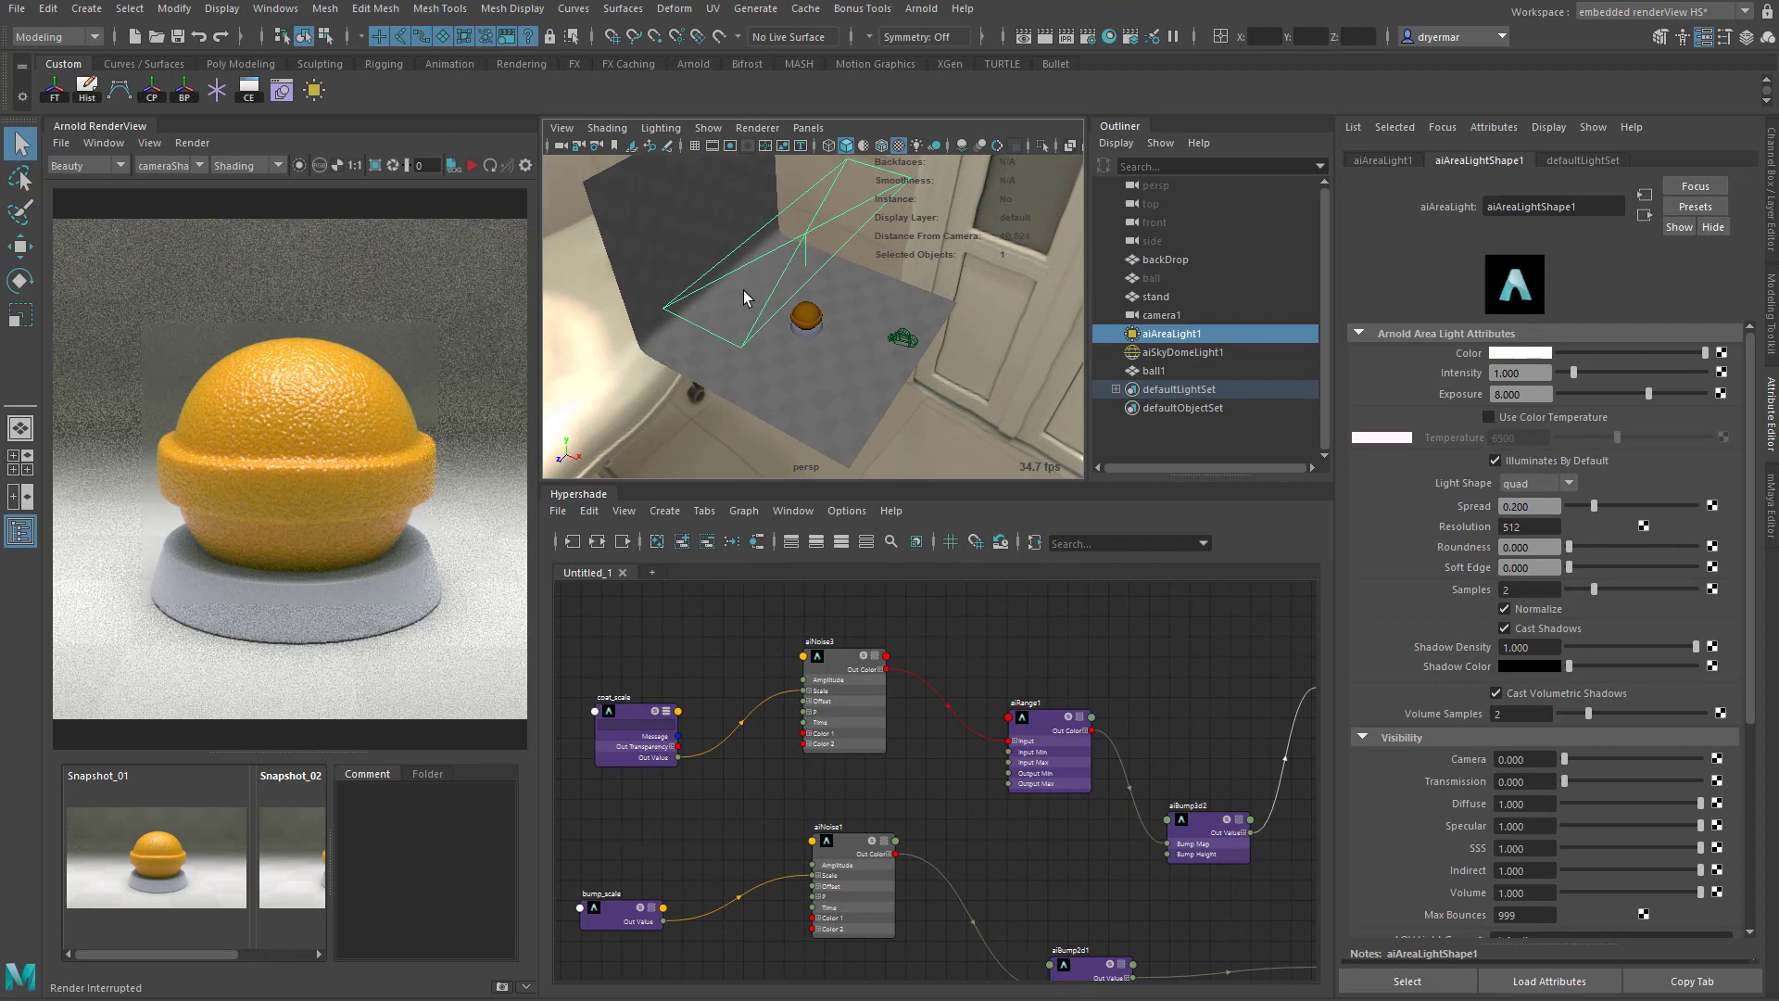
{"action": "double_click", "coordinate": [1532, 393]}
{"action": "mouse_move", "coordinate": [965, 408]}
{"action": "left_mouse_down", "text": "alt"}
{"action": "mouse_move", "coordinate": [992, 370]}
{"action": "mouse_move", "coordinate": [914, 371]}
{"action": "mouse_move", "coordinate": [981, 421]}
{"action": "left_mouse_up", "text": "alt"}
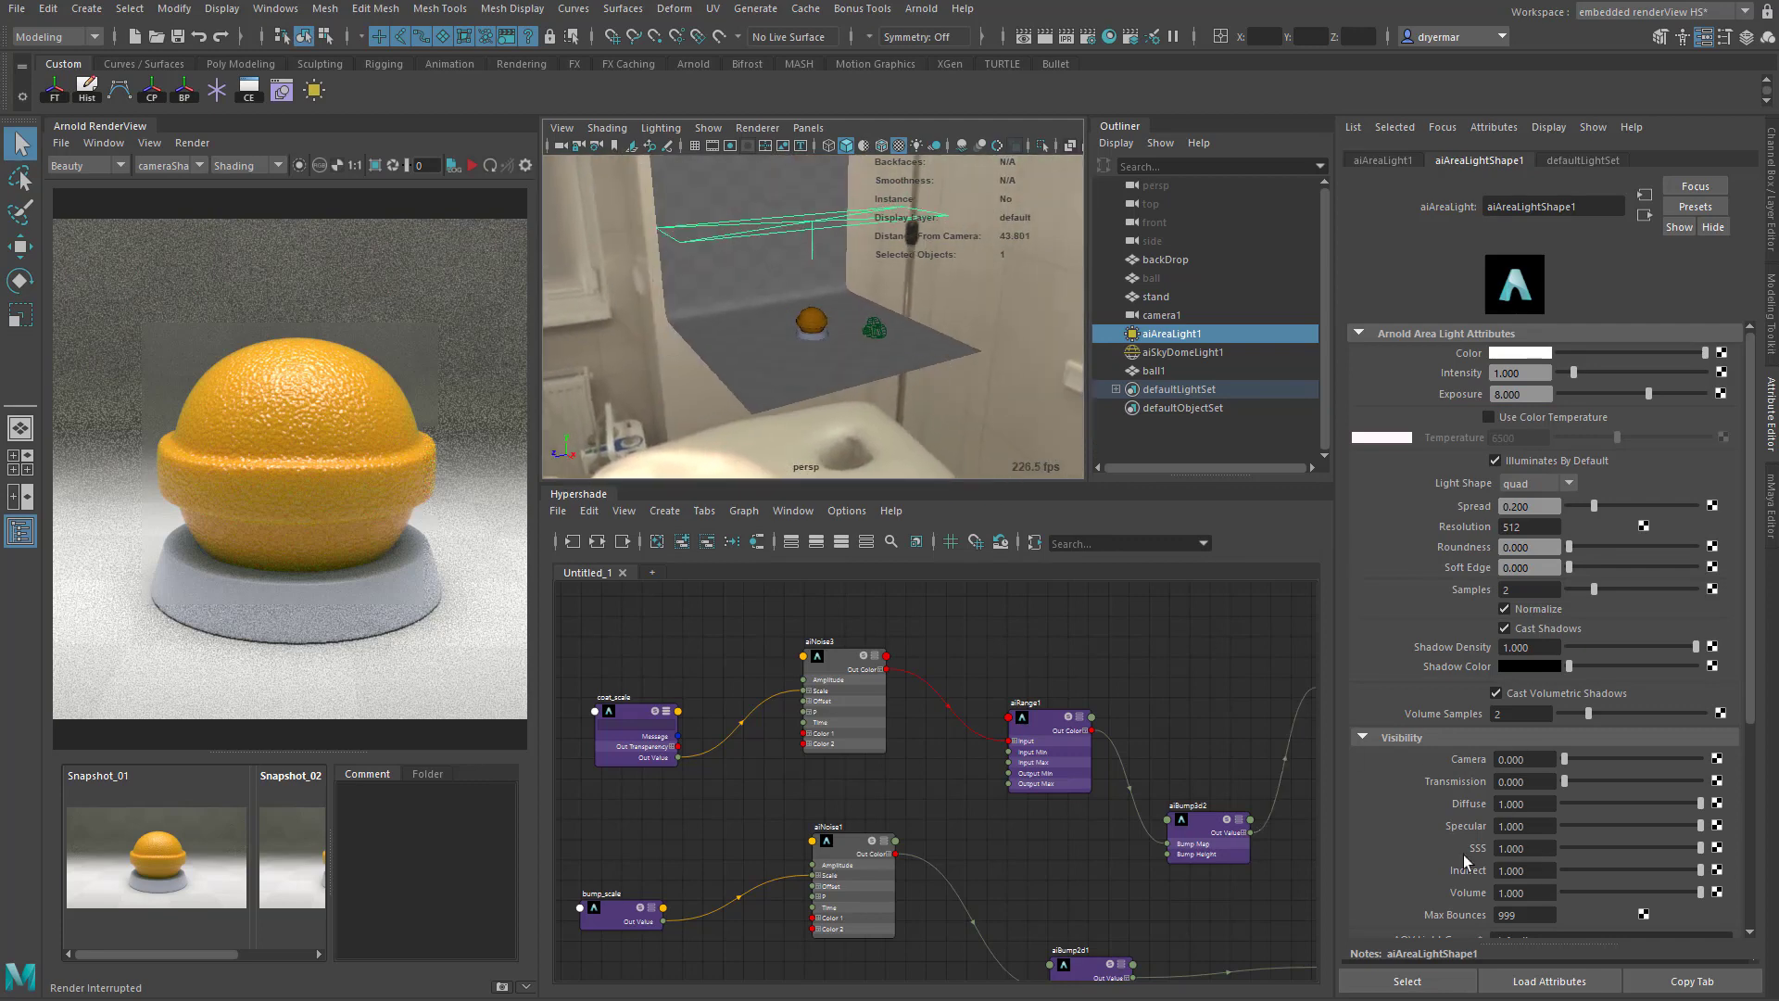
- Review the sky dome light's visibility settings, including SSS, and return to the area light's attributes
{"action": "left_click", "coordinate": [995, 280]}
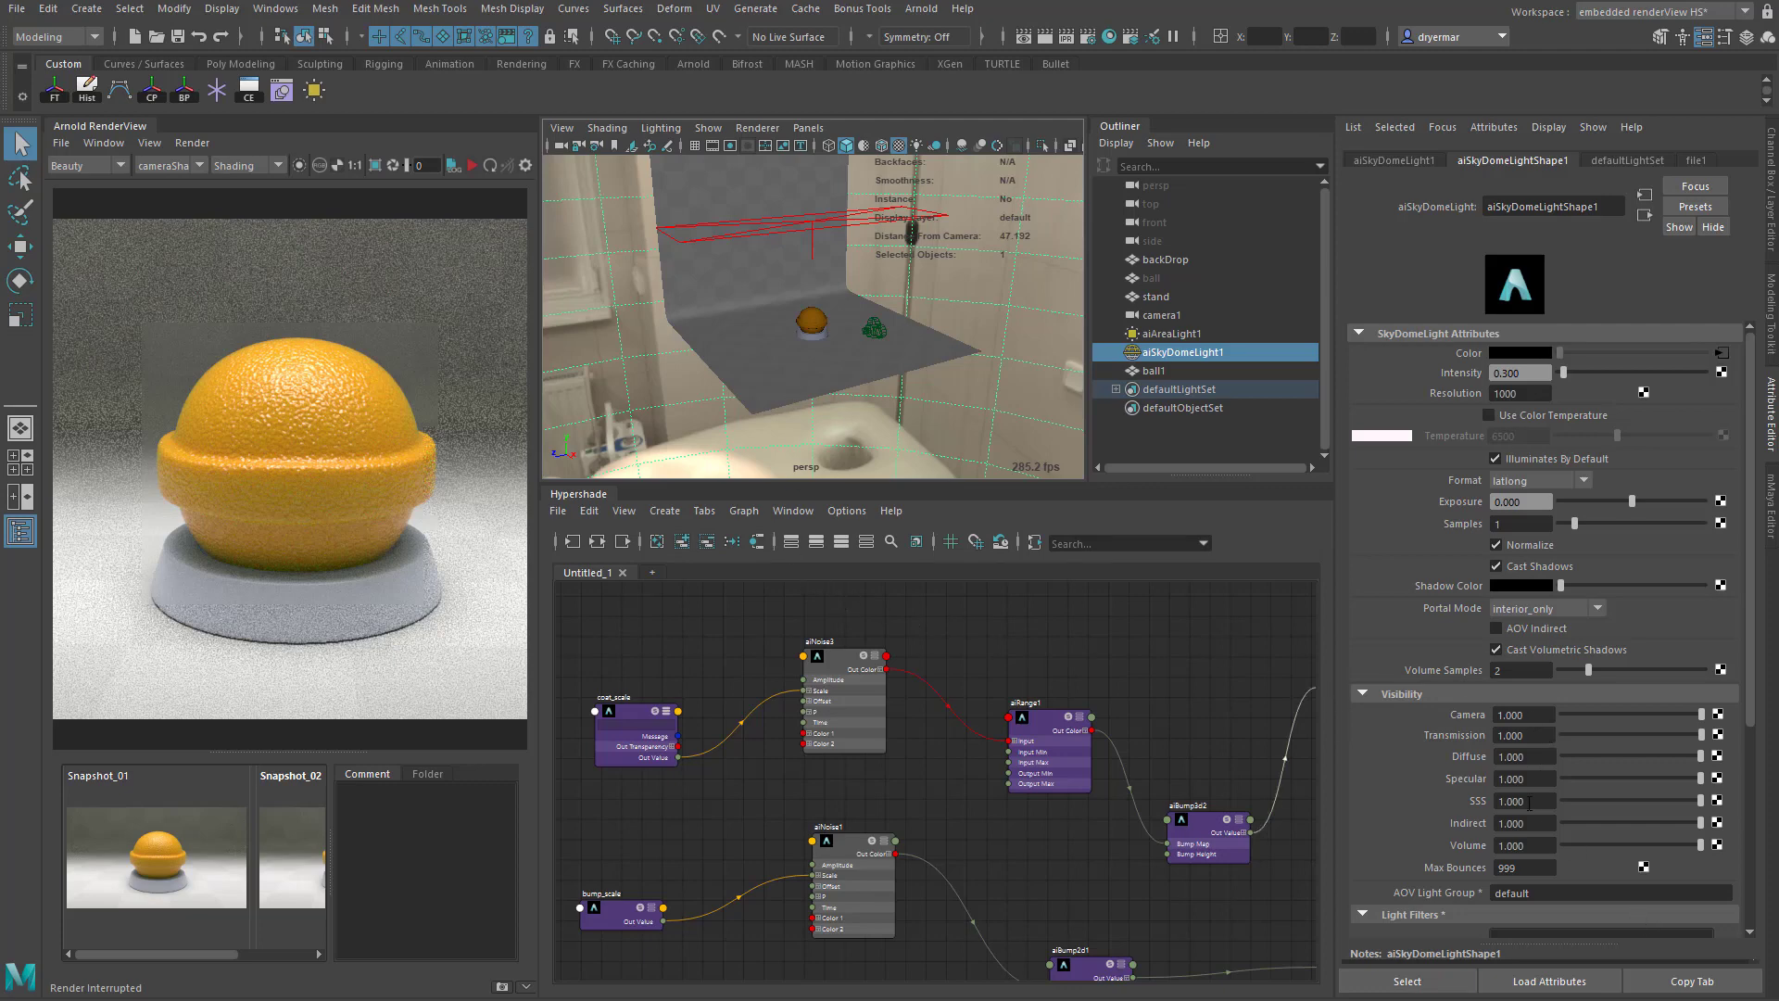
{"action": "left_click_drag", "start_coordinate": [1536, 802], "coordinate": [1465, 830]}
{"action": "left_click", "coordinate": [792, 386]}
{"action": "left_click", "coordinate": [1198, 335]}
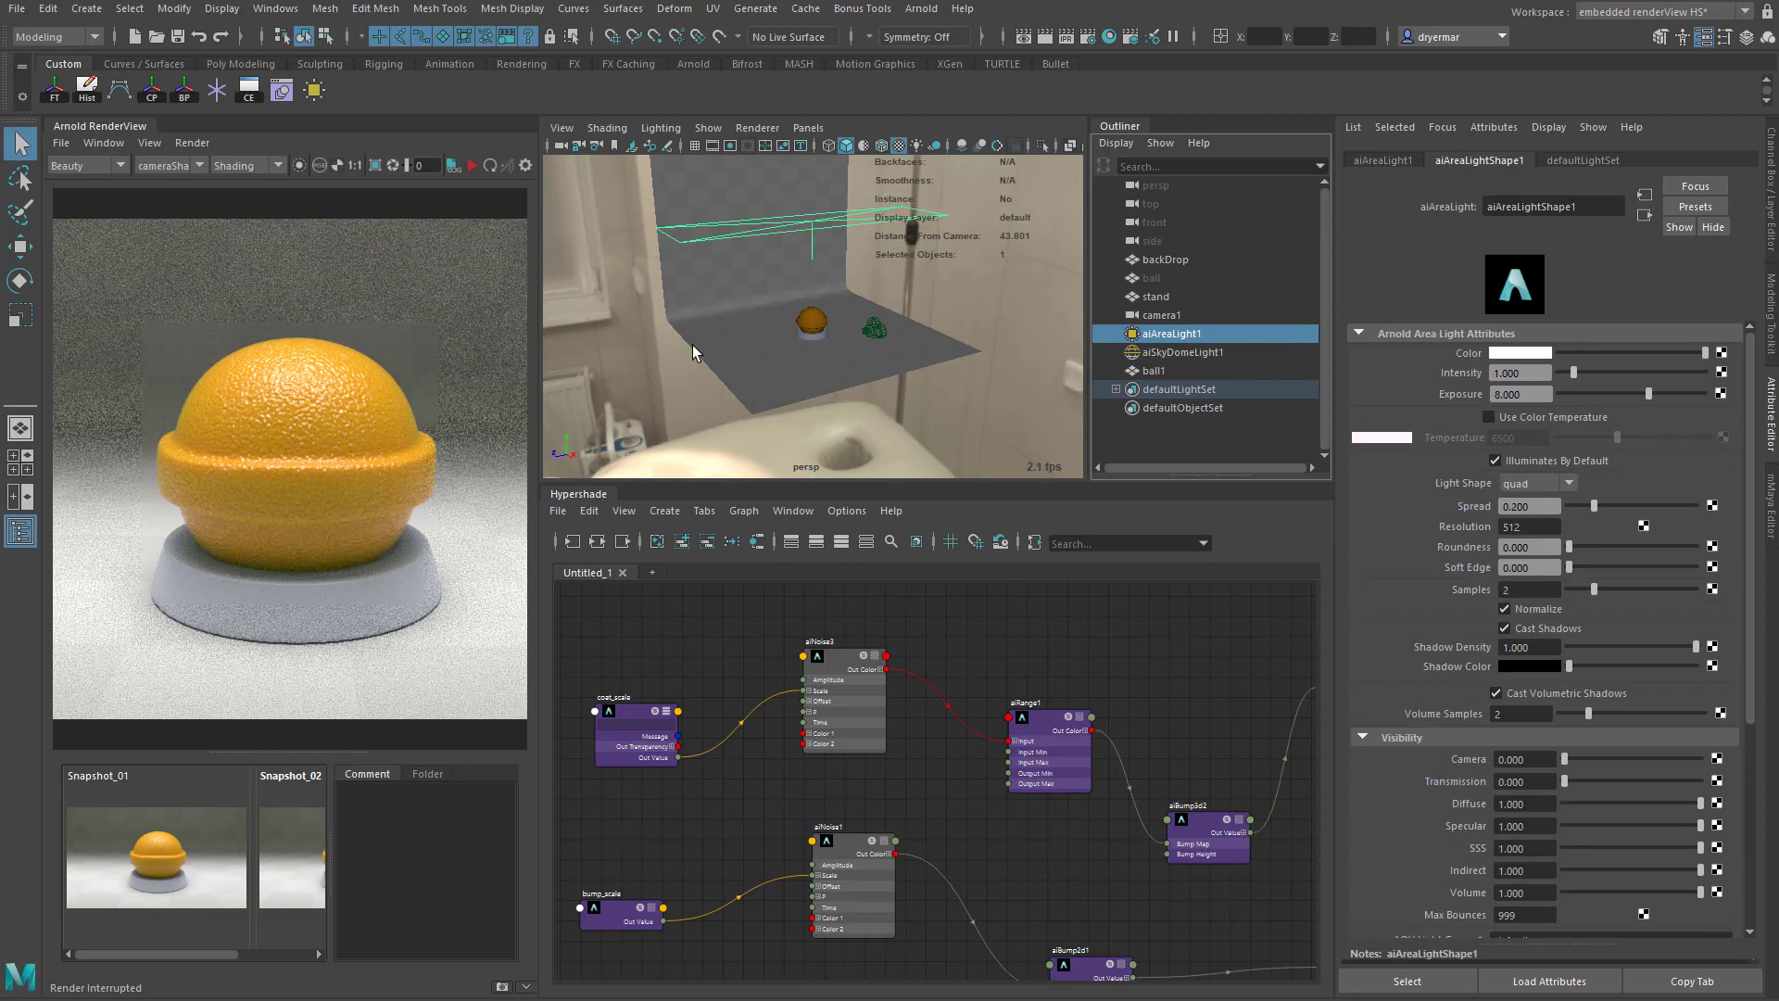
- Examine the ball, its stand and the render camera in the scene
{"action": "right_click_drag", "start_coordinate": [698, 352], "coordinate": [811, 350], "text": "alt"}
{"action": "left_click_drag", "start_coordinate": [812, 350], "coordinate": [880, 336], "text": "alt"}
{"action": "left_click", "coordinate": [815, 324]}
{"action": "left_click", "coordinate": [821, 352]}
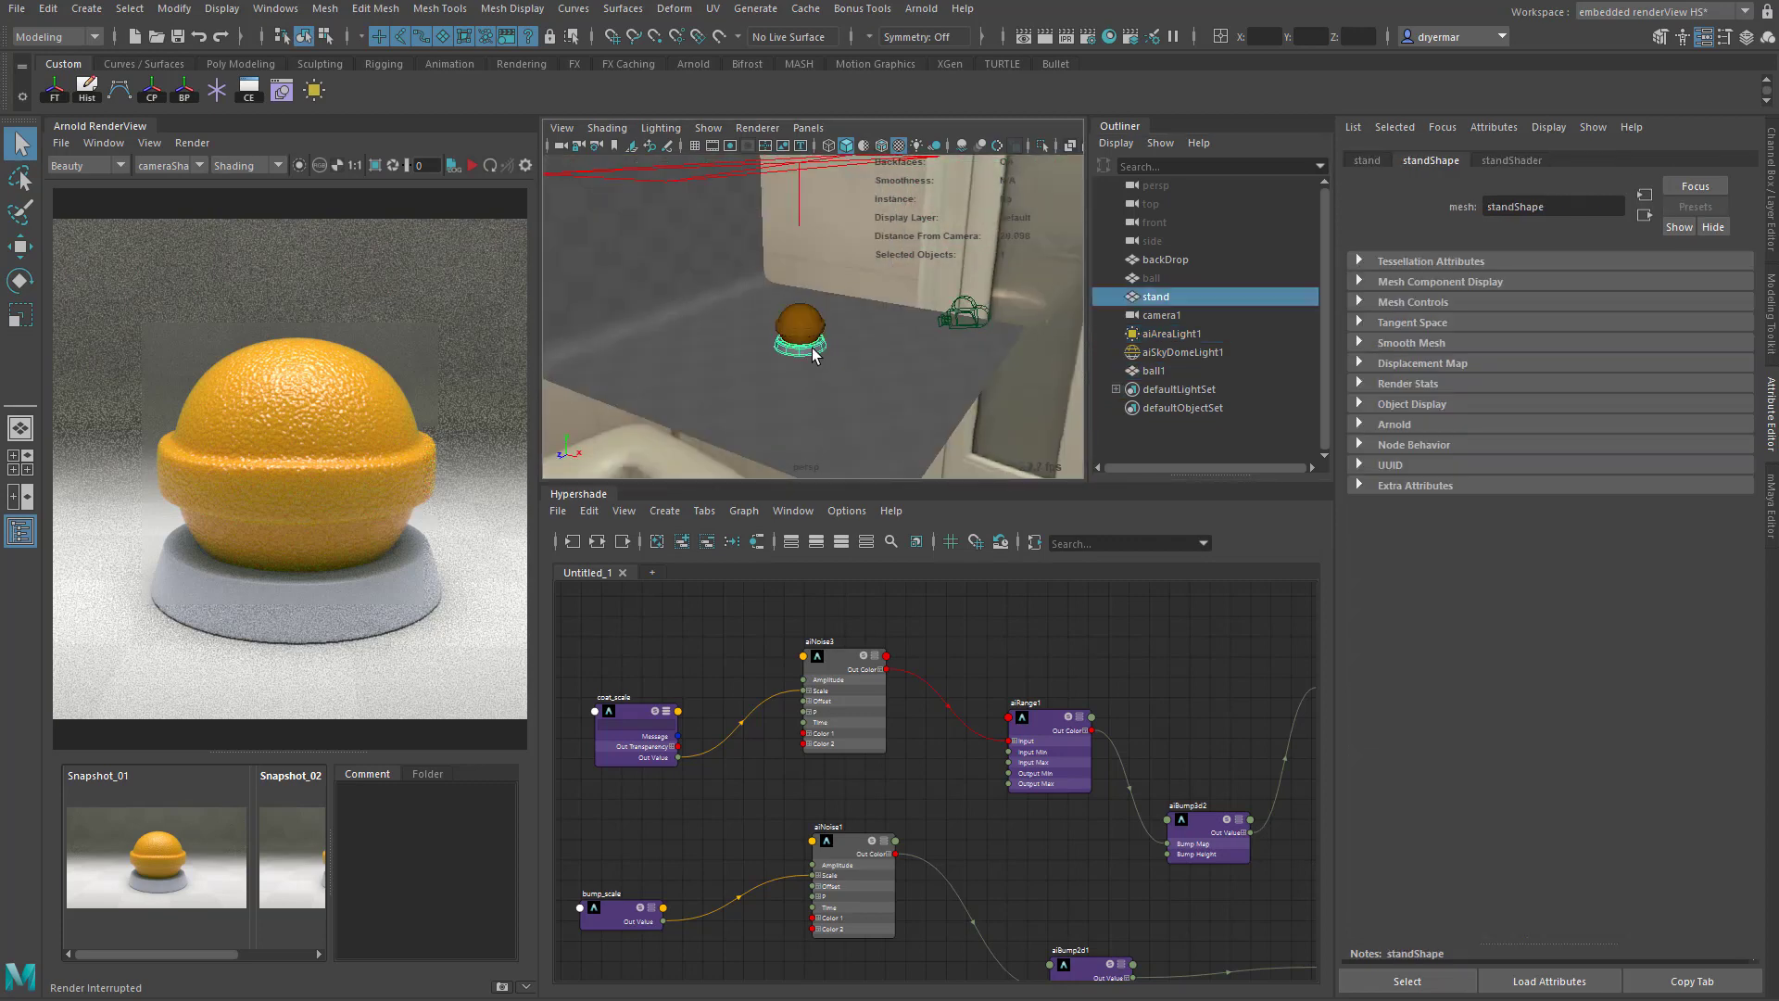
{"action": "left_click", "coordinate": [975, 323]}
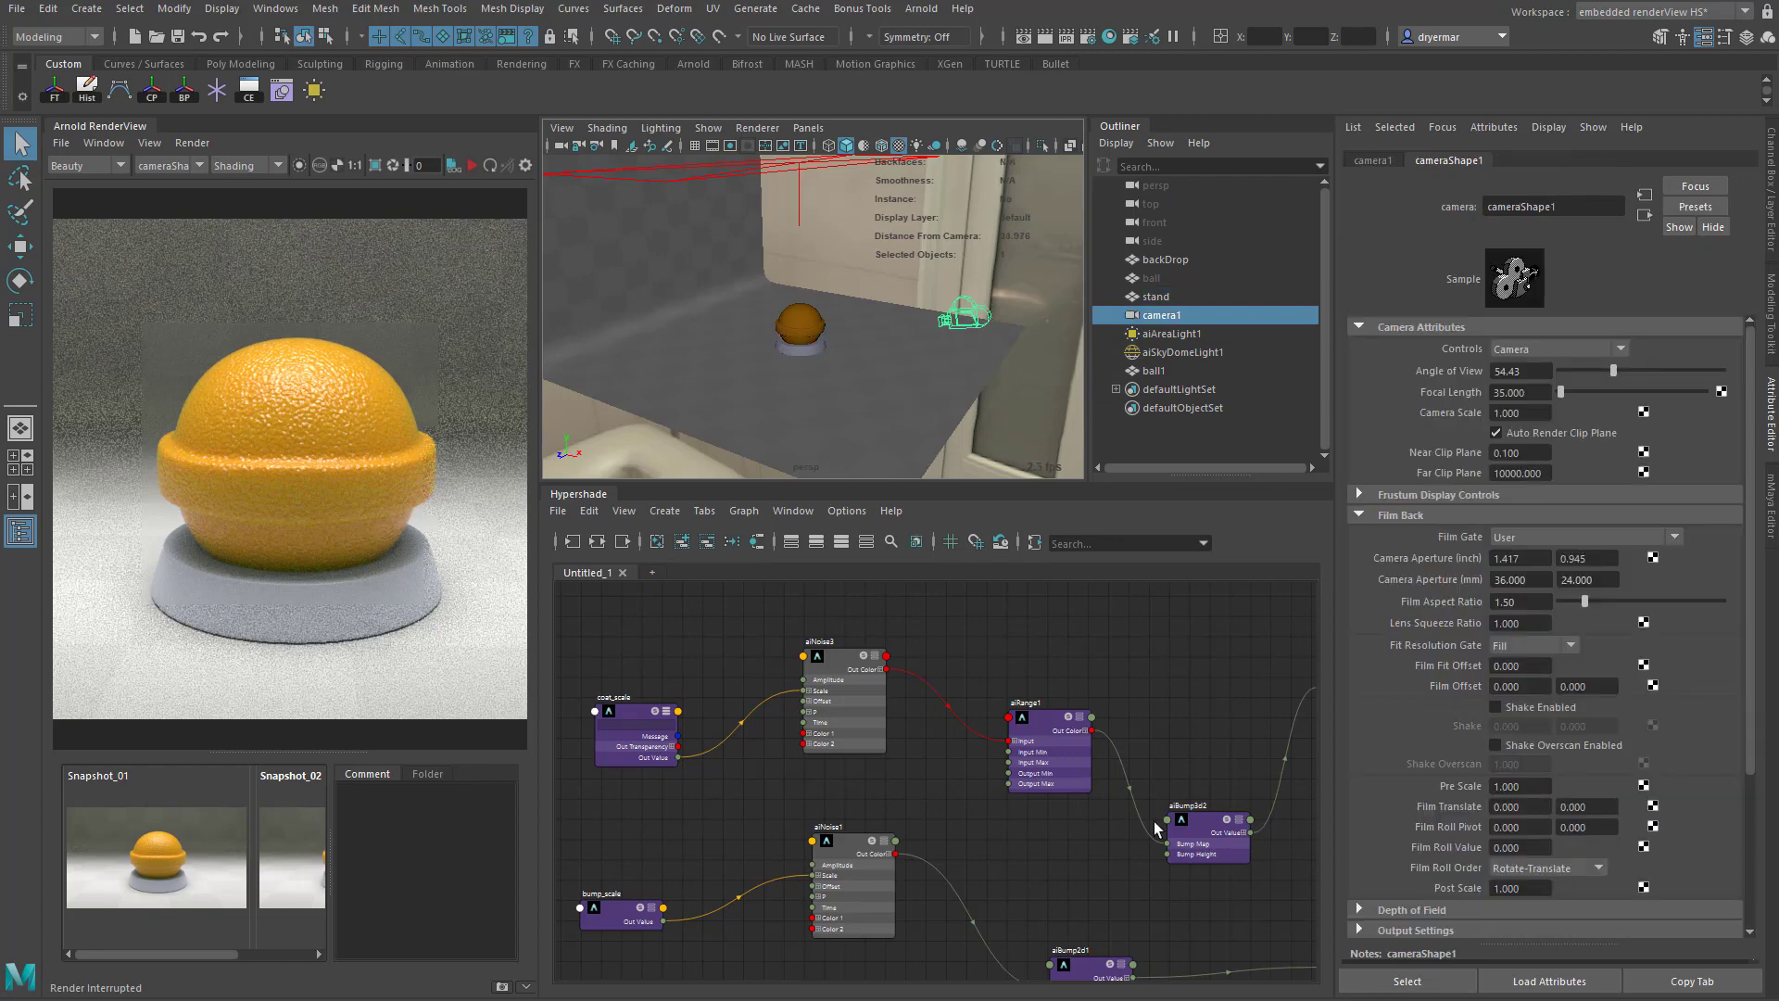
- Delete the unconnected aiNoise2 node beside ball_shader in the shader graph
{"action": "middle_click_drag", "start_coordinate": [1141, 824], "coordinate": [832, 839], "text": "alt"}
{"action": "left_click", "coordinate": [960, 736]}
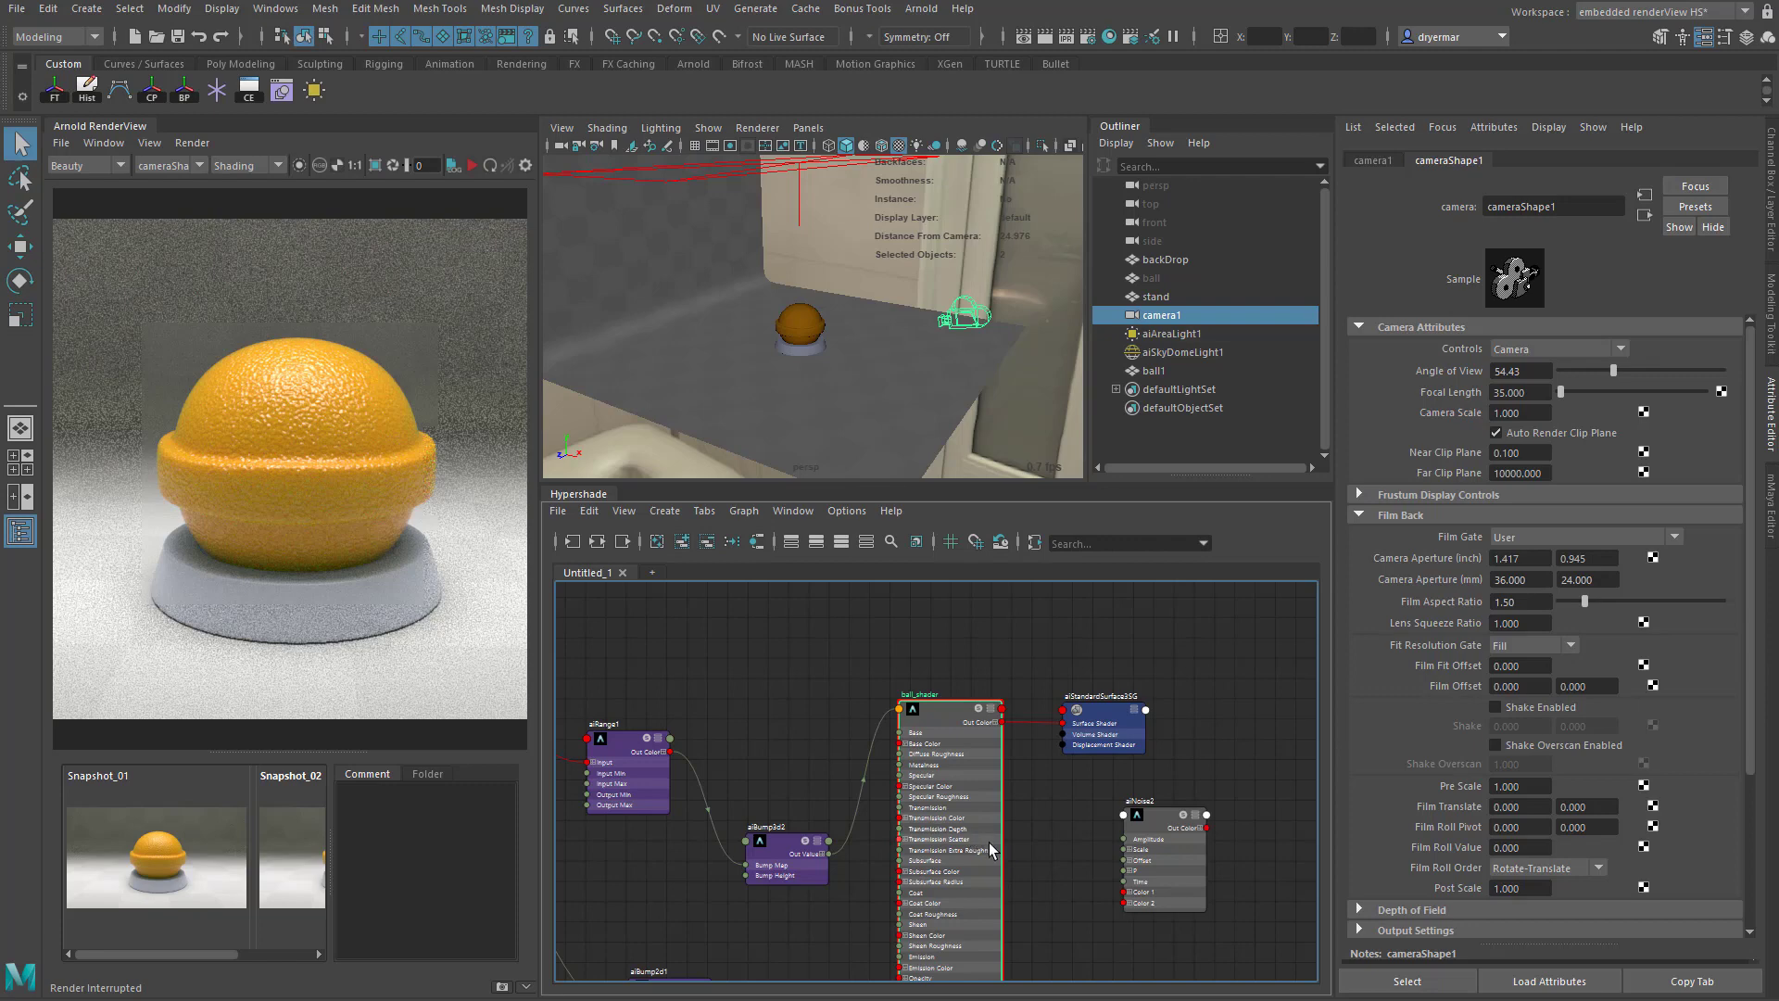
{"action": "left_click", "coordinate": [1158, 813]}
{"action": "key", "text": "Delete"}
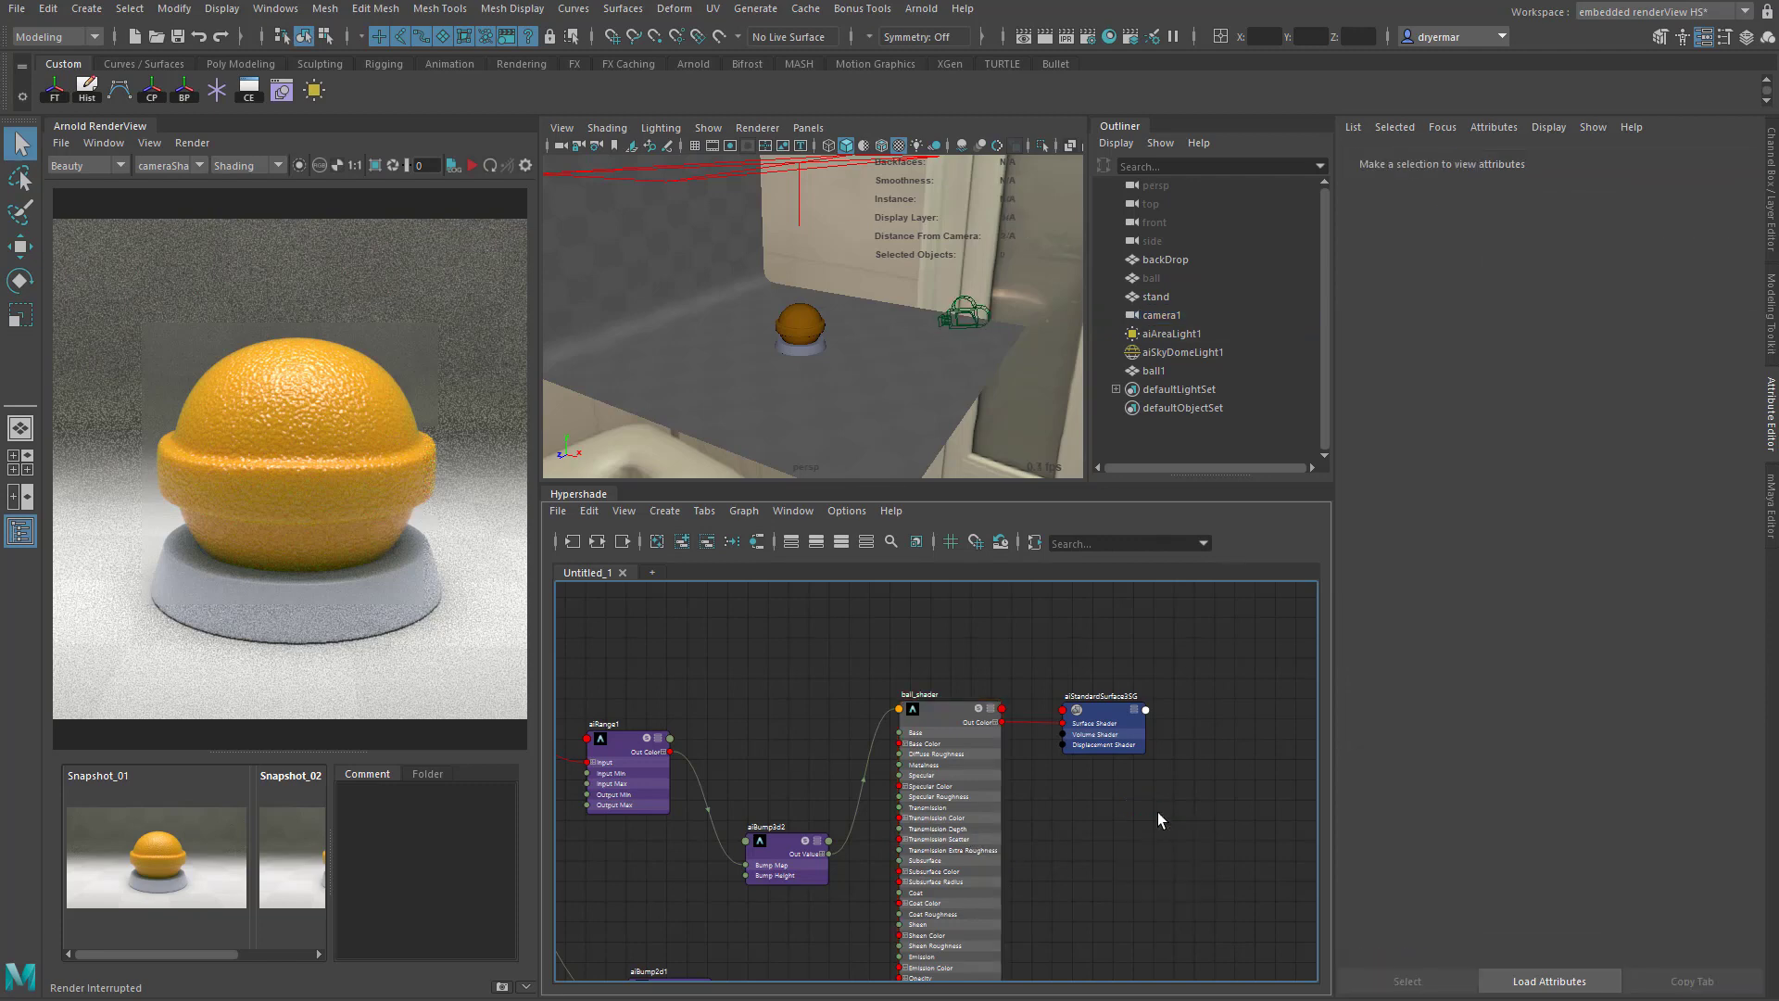
- Inspect the ball_shader material and the aiBump2d1 node connected to its Normal Camera input
{"action": "left_click", "coordinate": [953, 710]}
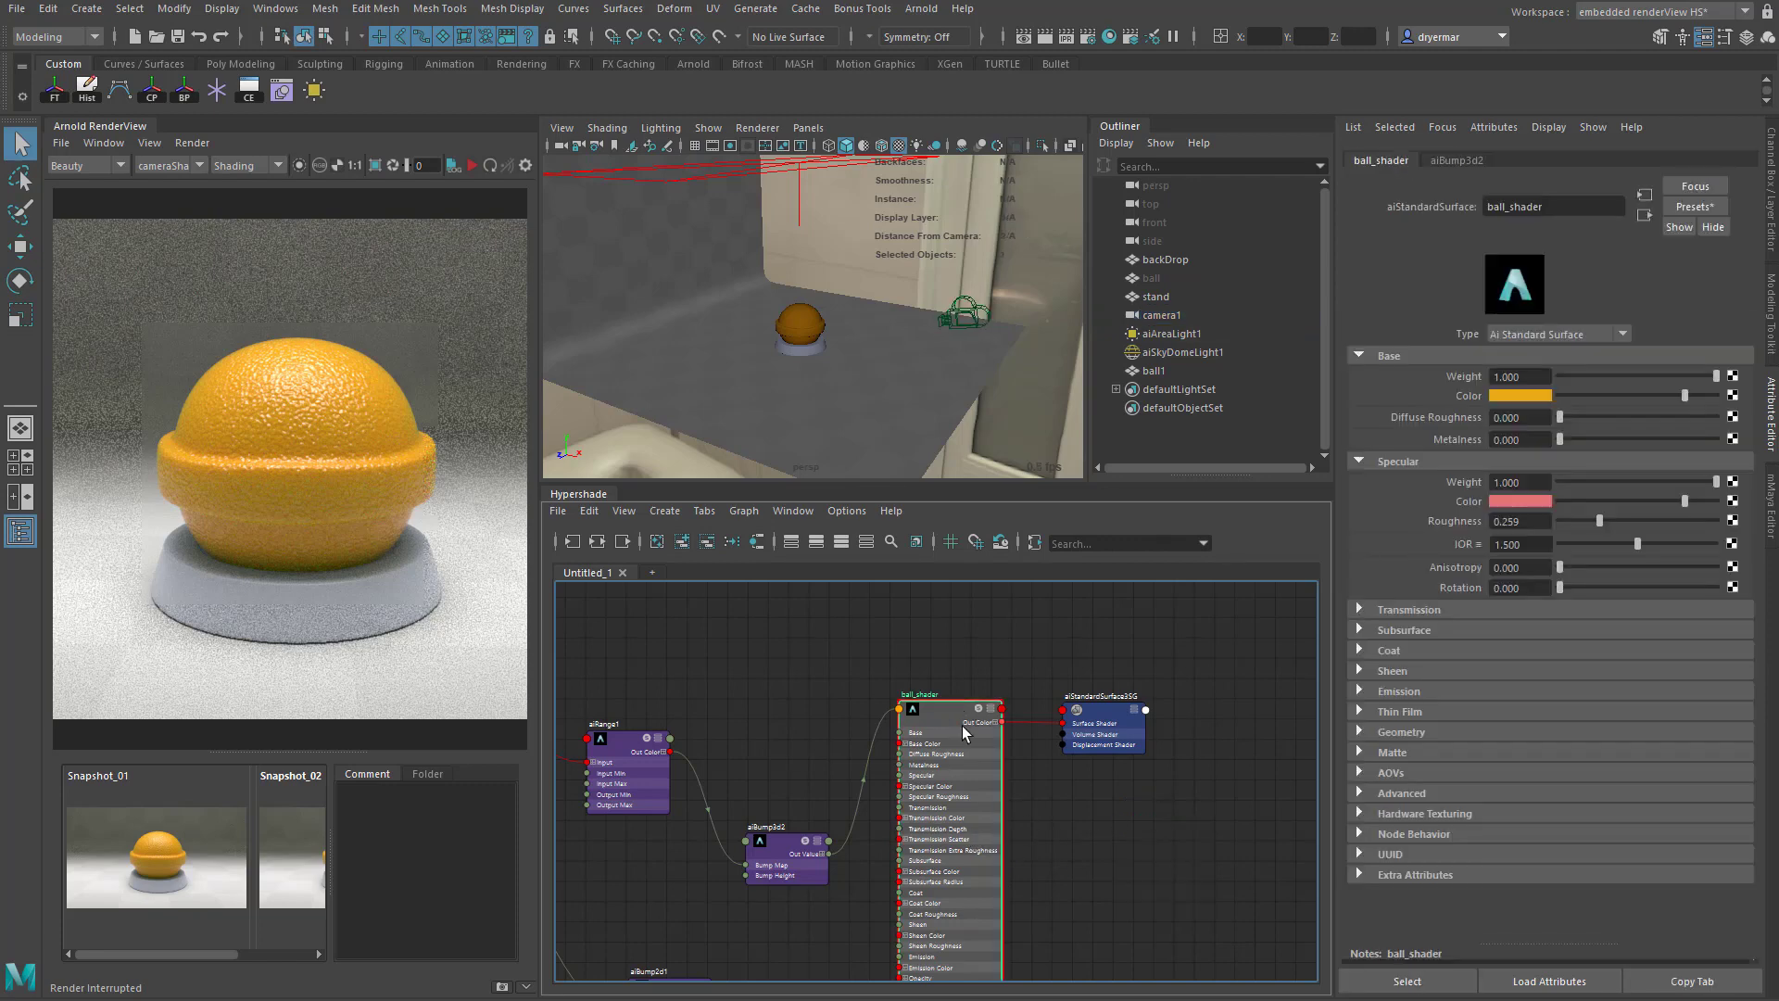
{"action": "middle_click_drag", "start_coordinate": [854, 831], "coordinate": [924, 649], "text": "alt"}
{"action": "middle_click_drag", "start_coordinate": [905, 767], "coordinate": [1040, 781], "text": "alt"}
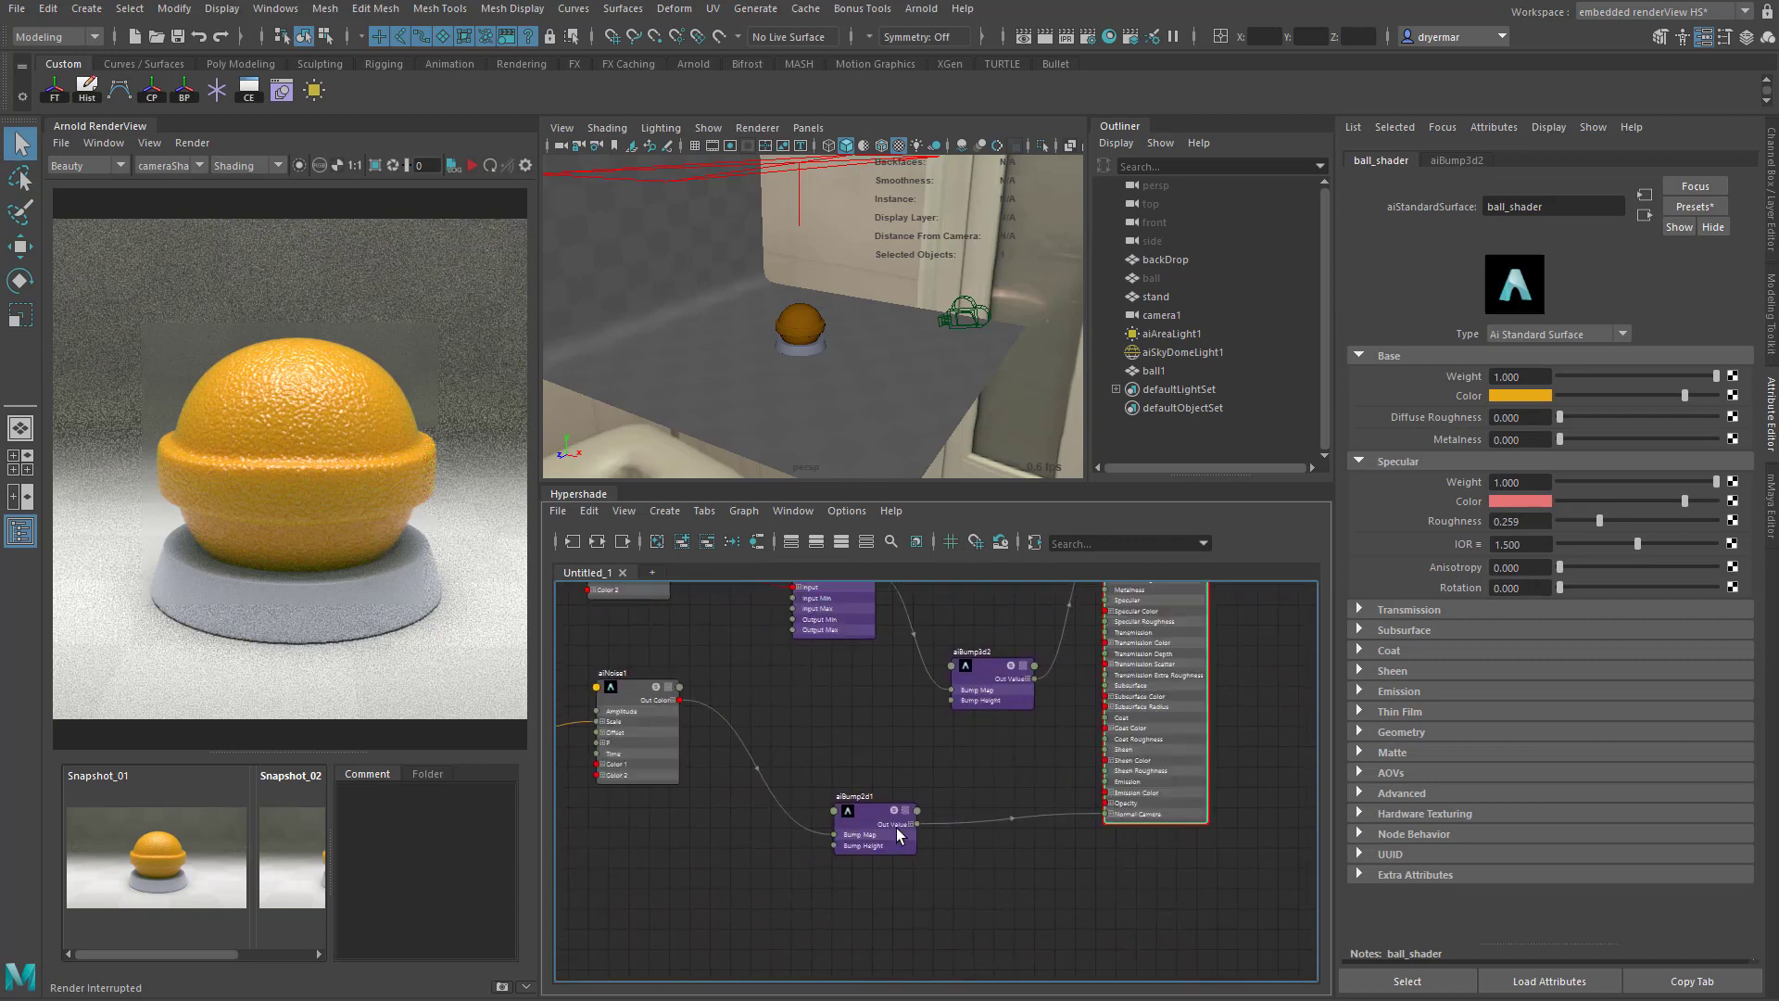
{"action": "left_click", "coordinate": [898, 836]}
{"action": "key", "text": "f"}
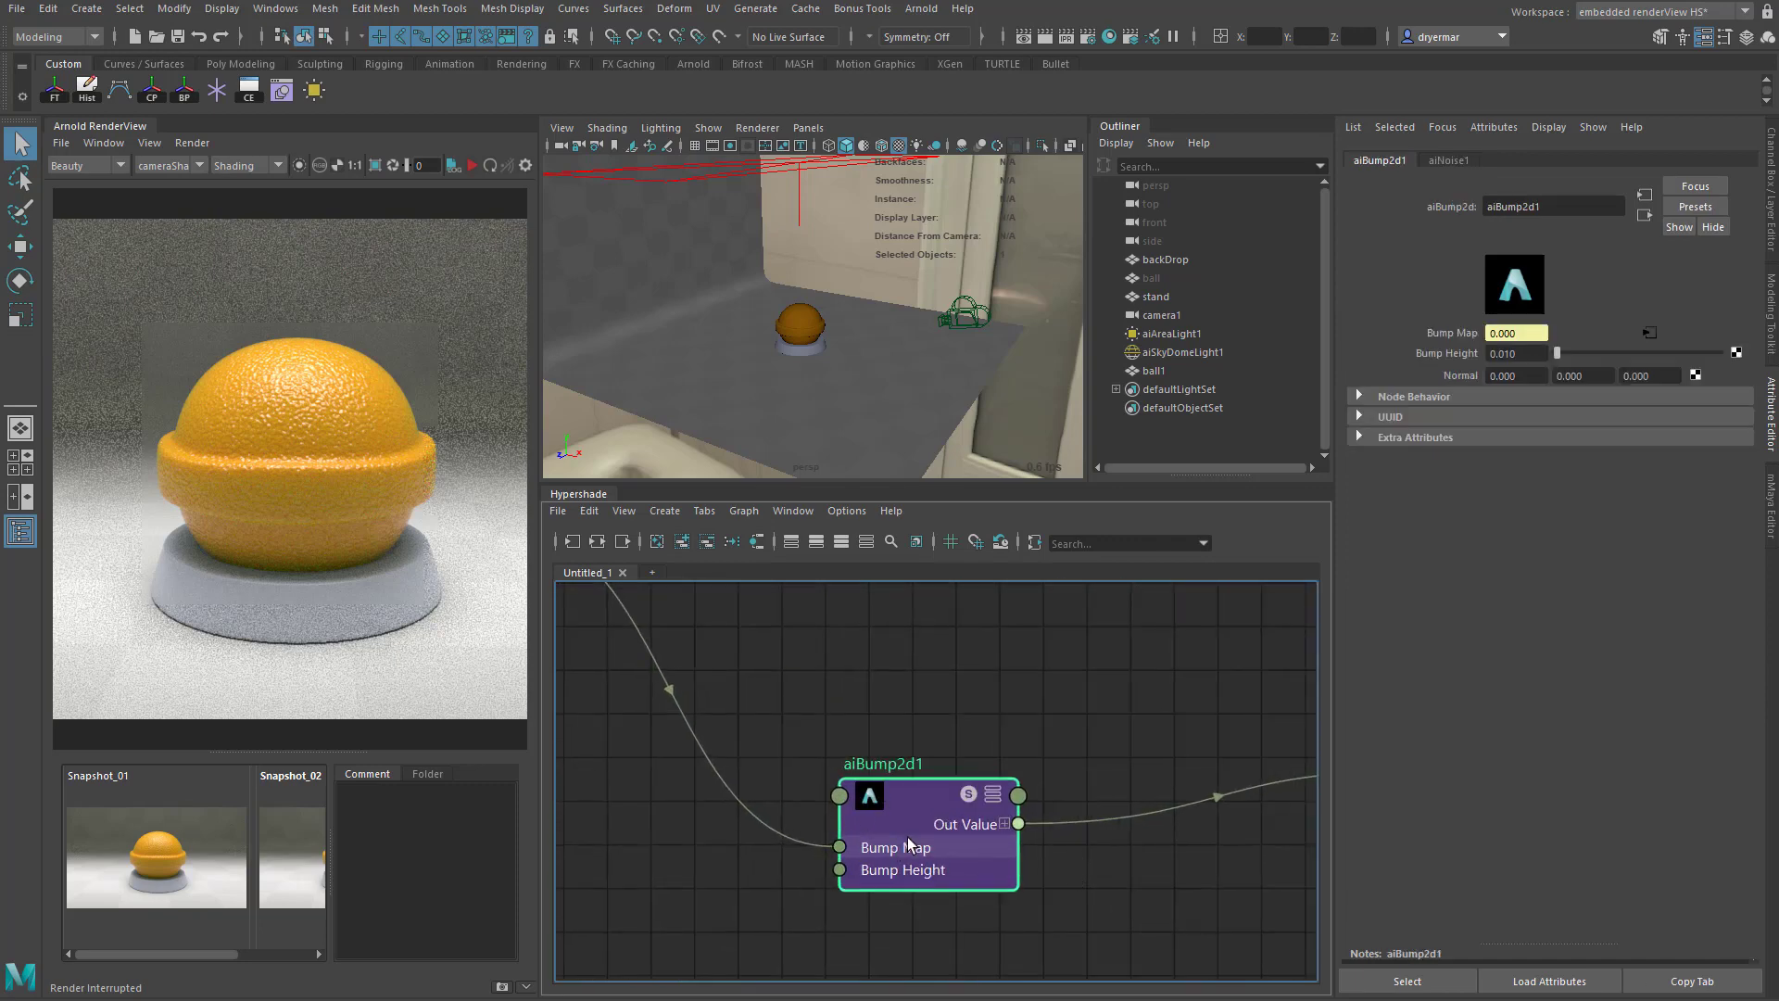
- Move the aiNoise1 node closer to the aiBump2d1 node it feeds
{"action": "right_click_drag", "start_coordinate": [1087, 868], "coordinate": [880, 806], "text": "alt"}
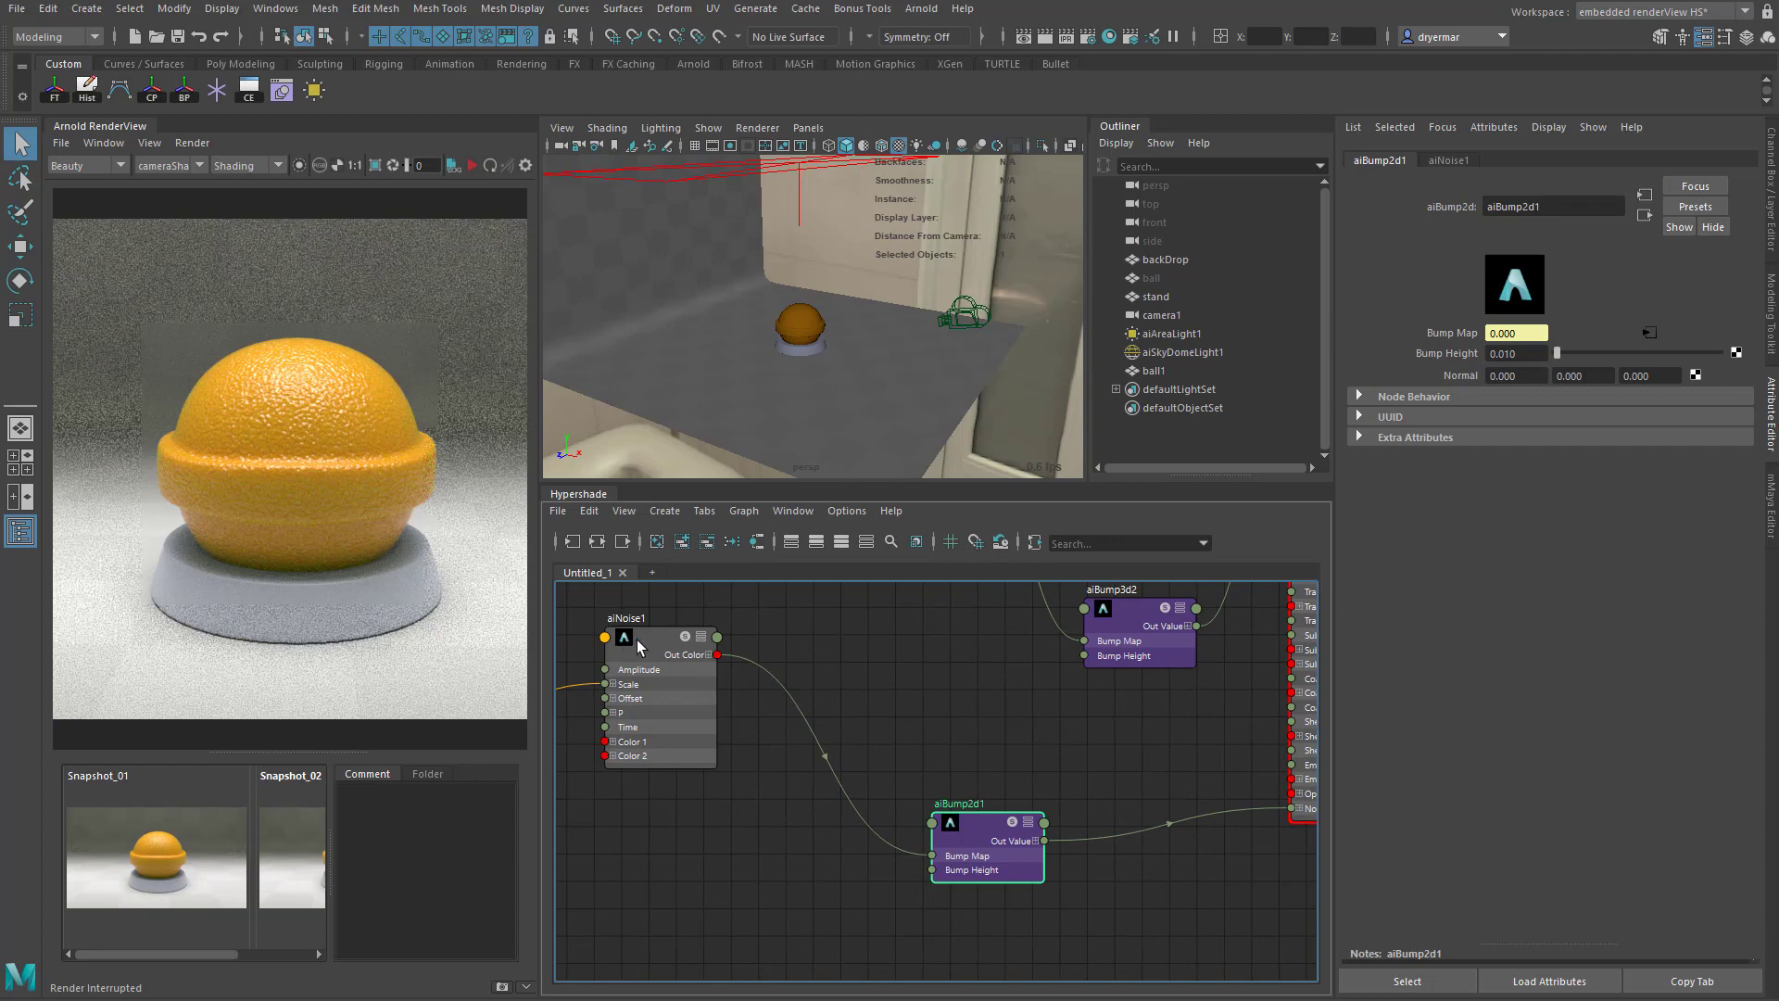
{"action": "left_click_drag", "start_coordinate": [637, 645], "coordinate": [753, 755]}
{"action": "middle_click_drag", "start_coordinate": [1130, 869], "coordinate": [1038, 881], "text": "alt"}
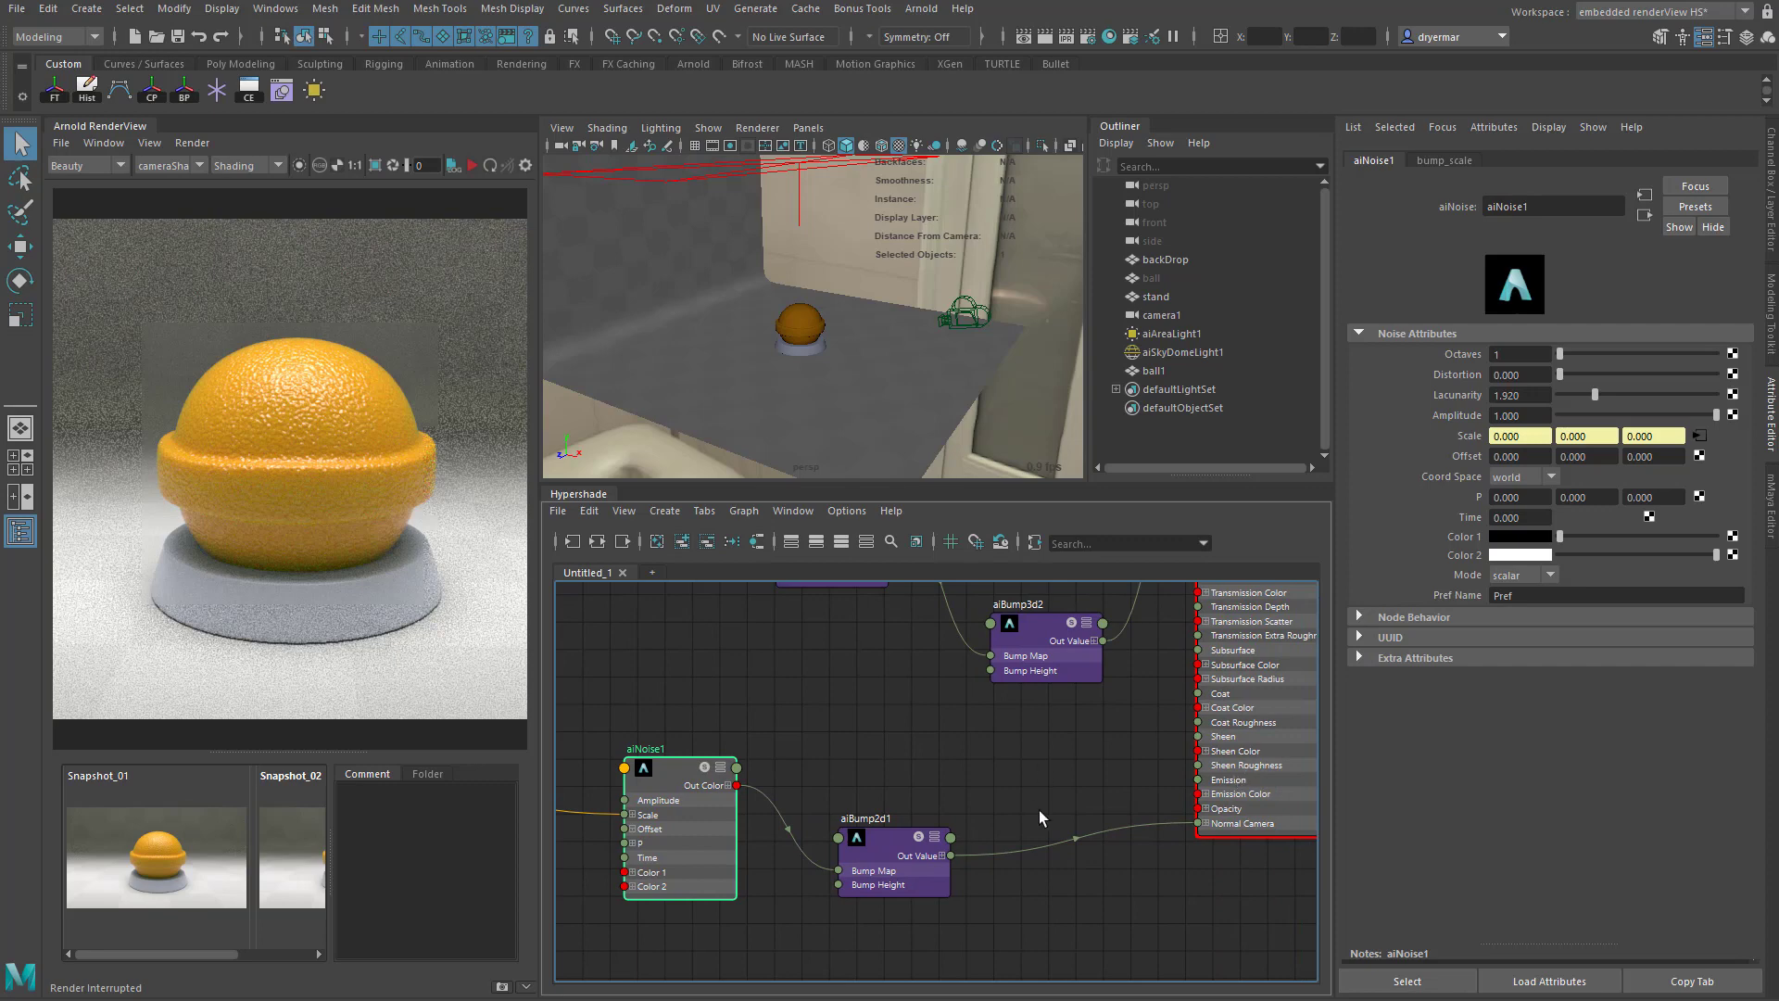
- Set ball_shader's coat weight to 0 and restart the live render
{"action": "middle_click_drag", "start_coordinate": [1148, 734], "coordinate": [1098, 915], "text": "alt"}
{"action": "mouse_move", "coordinate": [957, 713]}
{"action": "middle_mouse_down", "text": "alt"}
{"action": "mouse_move", "coordinate": [981, 789]}
{"action": "mouse_move", "coordinate": [1013, 749]}
{"action": "middle_mouse_up", "text": "alt"}
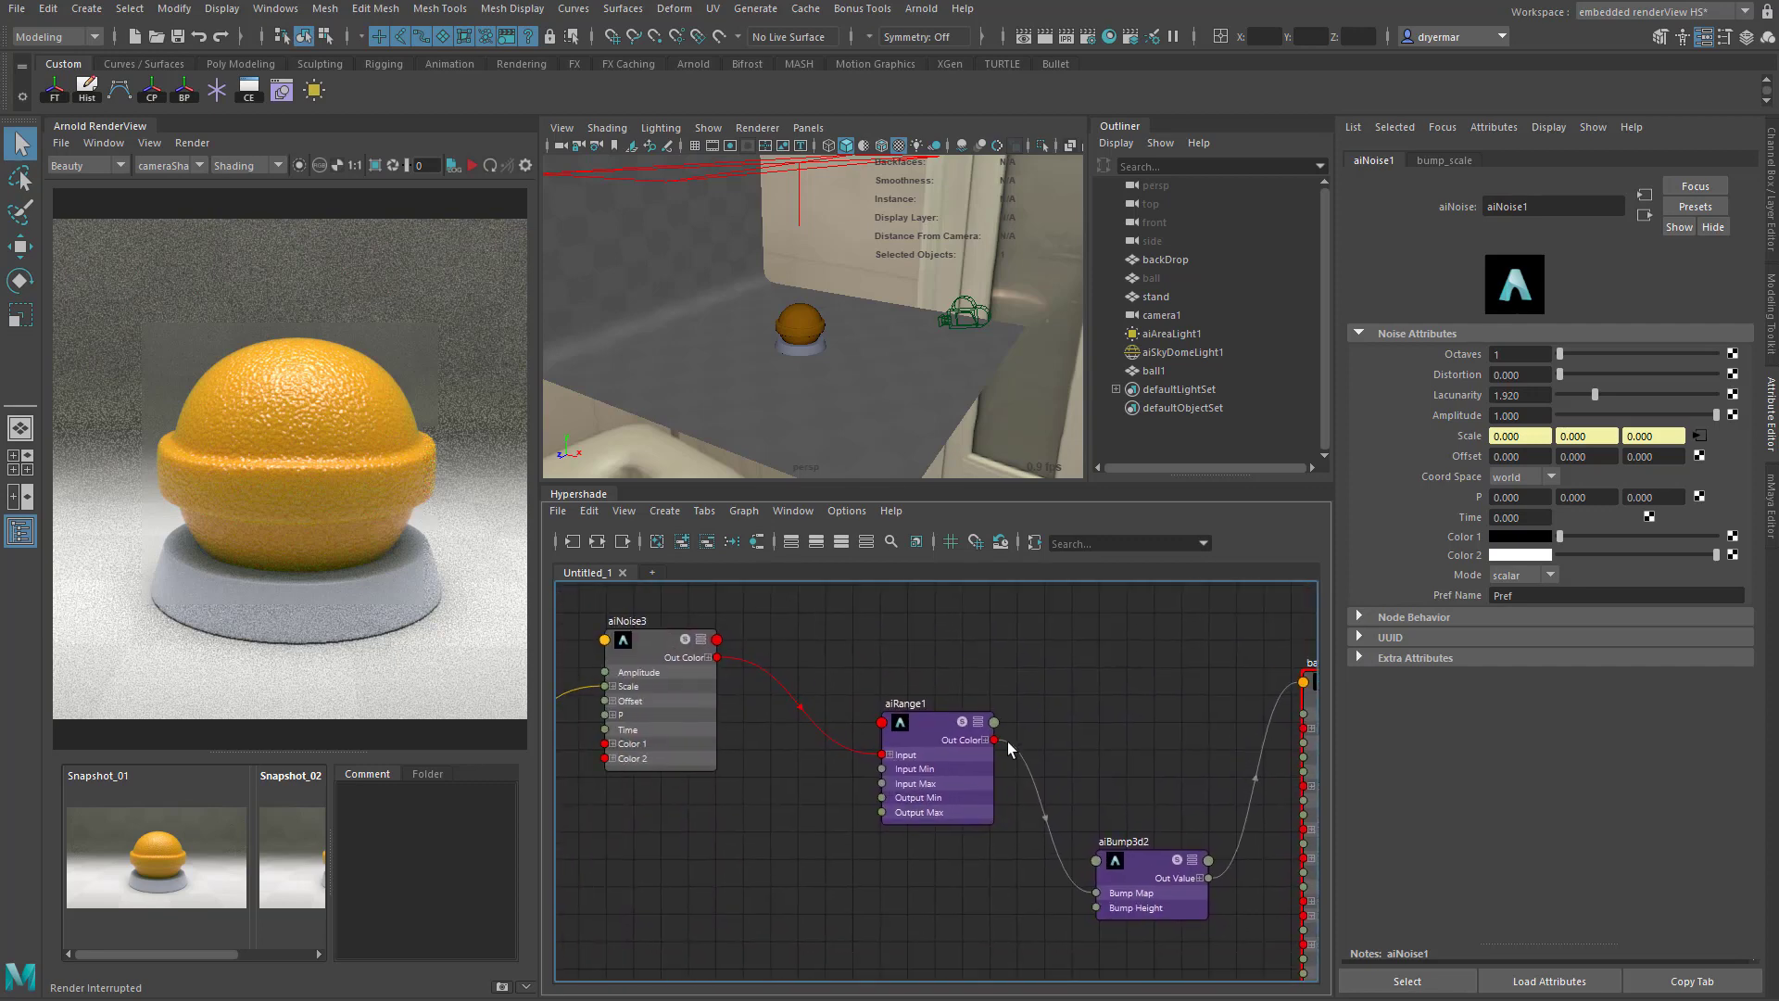
{"action": "mouse_move", "coordinate": [889, 681]}
{"action": "middle_mouse_down", "text": "alt"}
{"action": "mouse_move", "coordinate": [756, 659]}
{"action": "mouse_move", "coordinate": [1005, 727]}
{"action": "middle_mouse_up", "text": "alt"}
{"action": "middle_click_drag", "start_coordinate": [1224, 724], "coordinate": [860, 687], "text": "alt"}
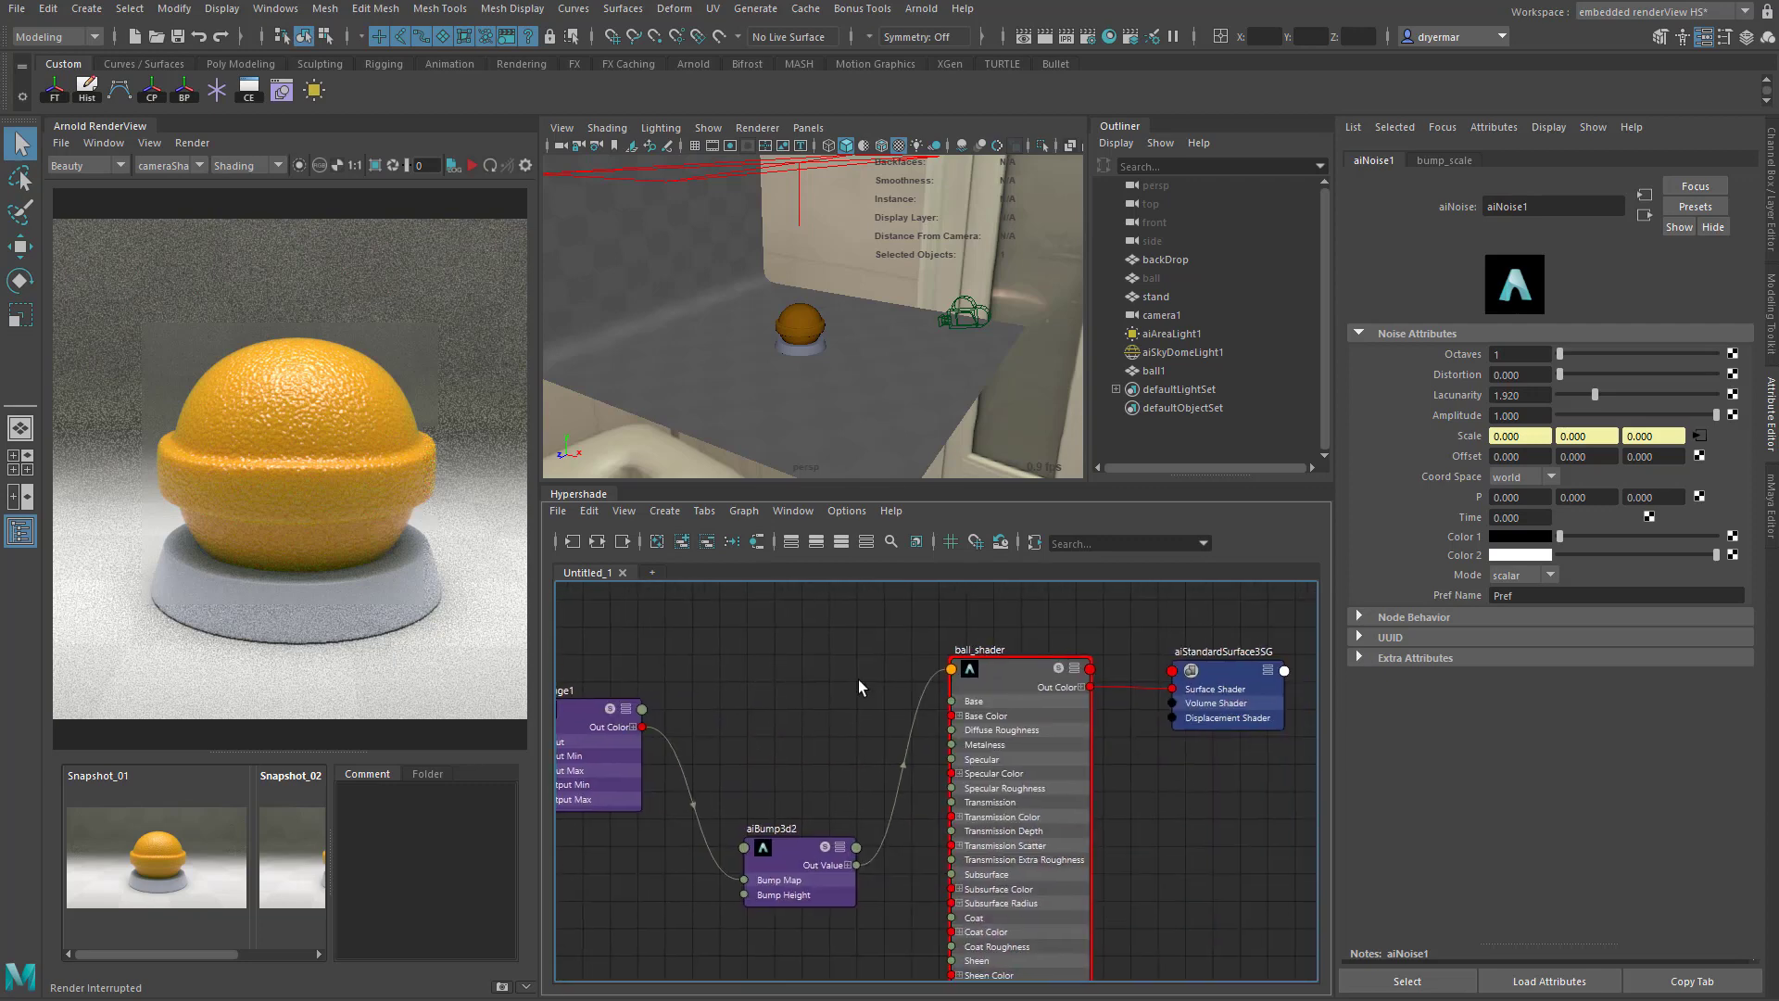
{"action": "left_click", "coordinate": [1012, 682]}
{"action": "left_click", "coordinate": [1389, 650]}
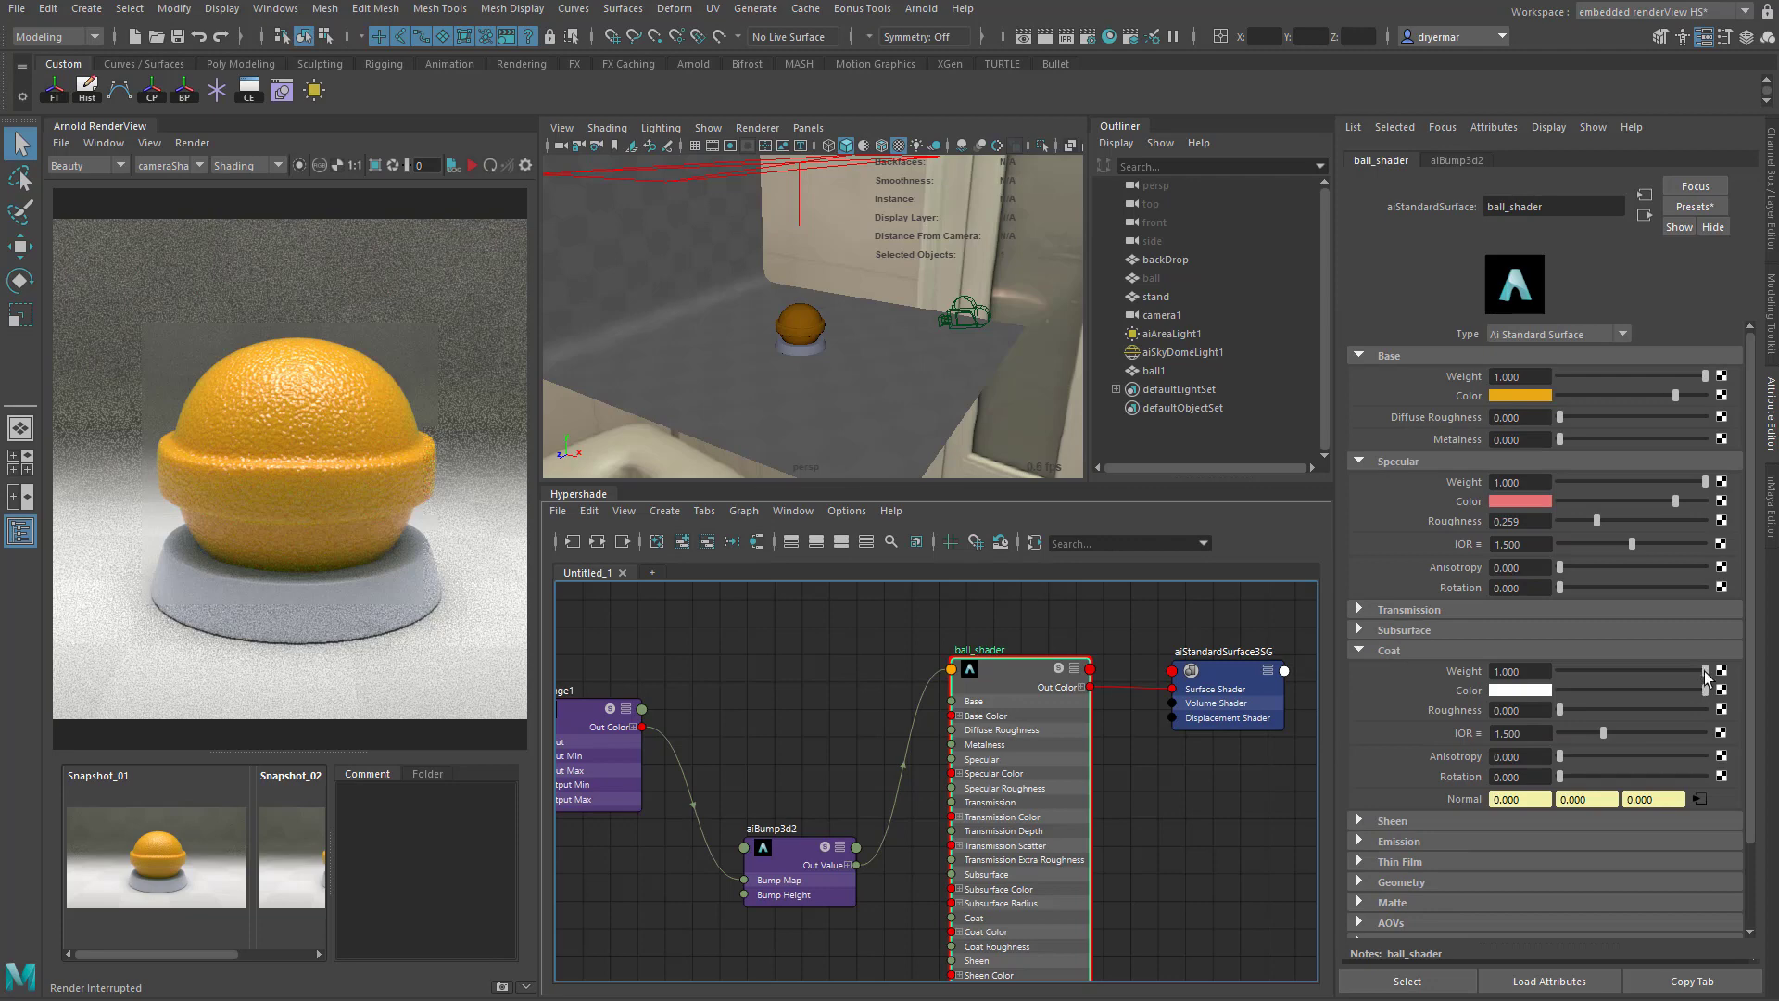
{"action": "left_click_drag", "start_coordinate": [1704, 669], "coordinate": [1583, 665]}
{"action": "left_click", "coordinate": [472, 165]}
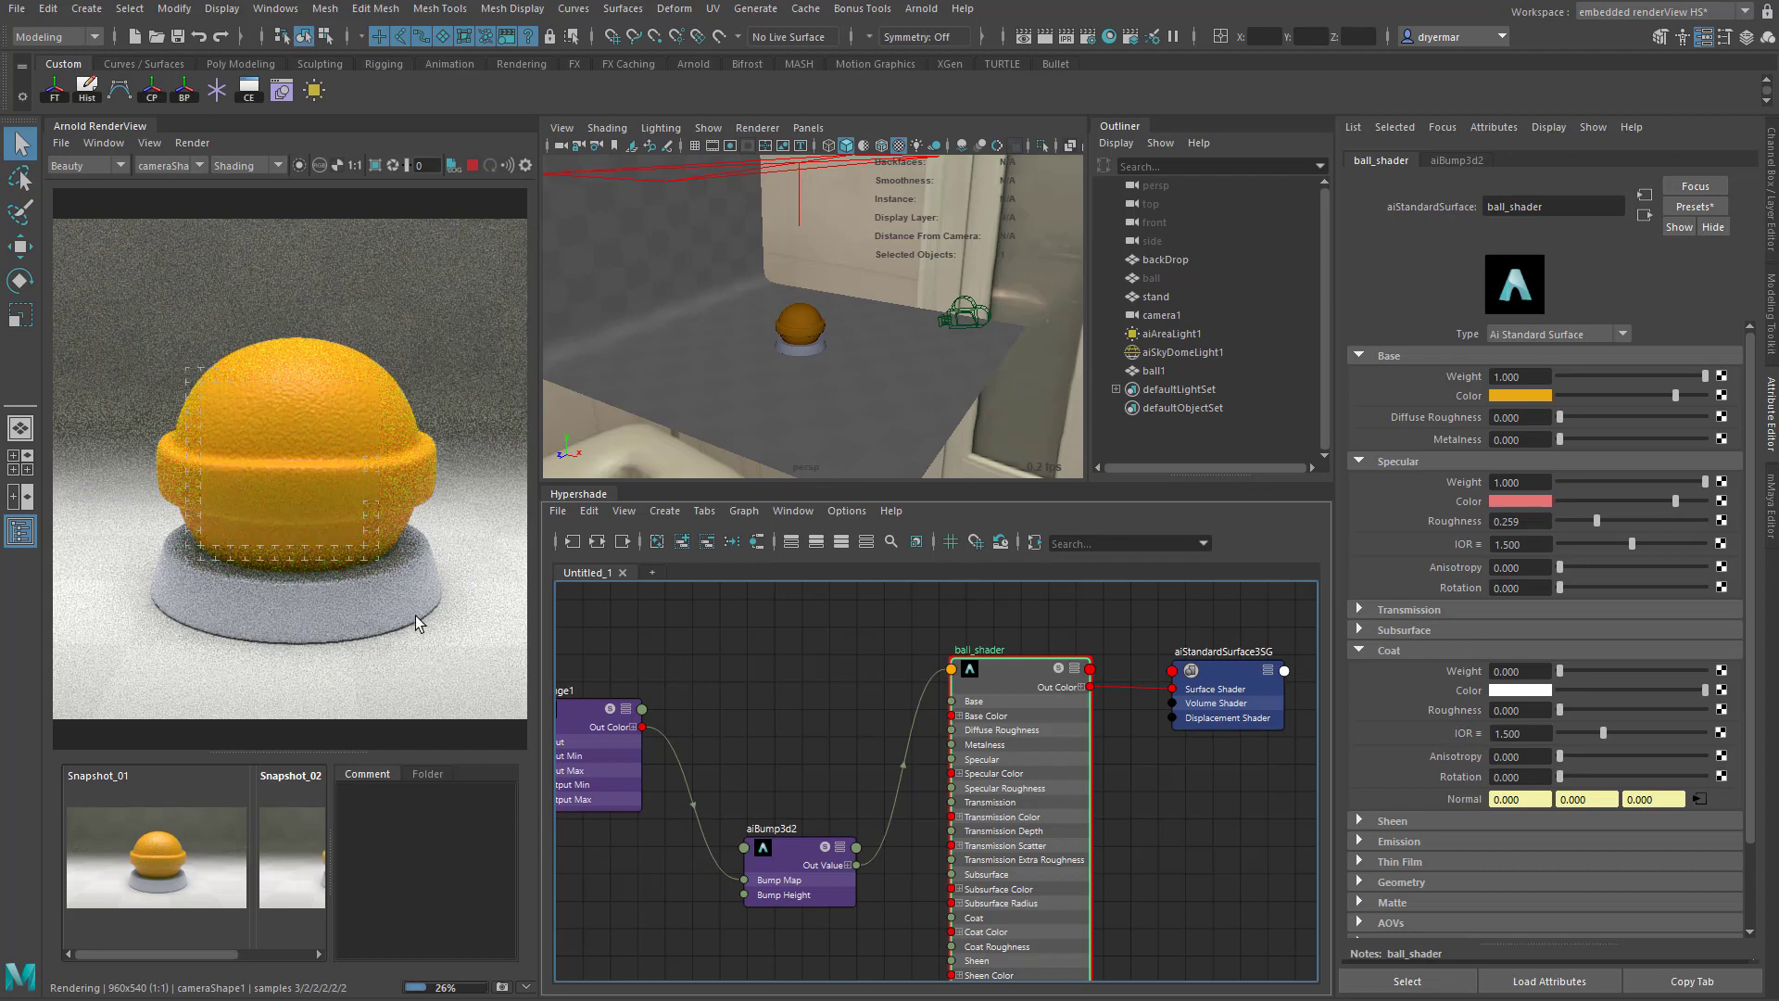
- Move the bump_scale node closer to the aiNoise1 node in the shader graph
{"action": "middle_click_drag", "start_coordinate": [882, 783], "coordinate": [959, 593], "text": "alt"}
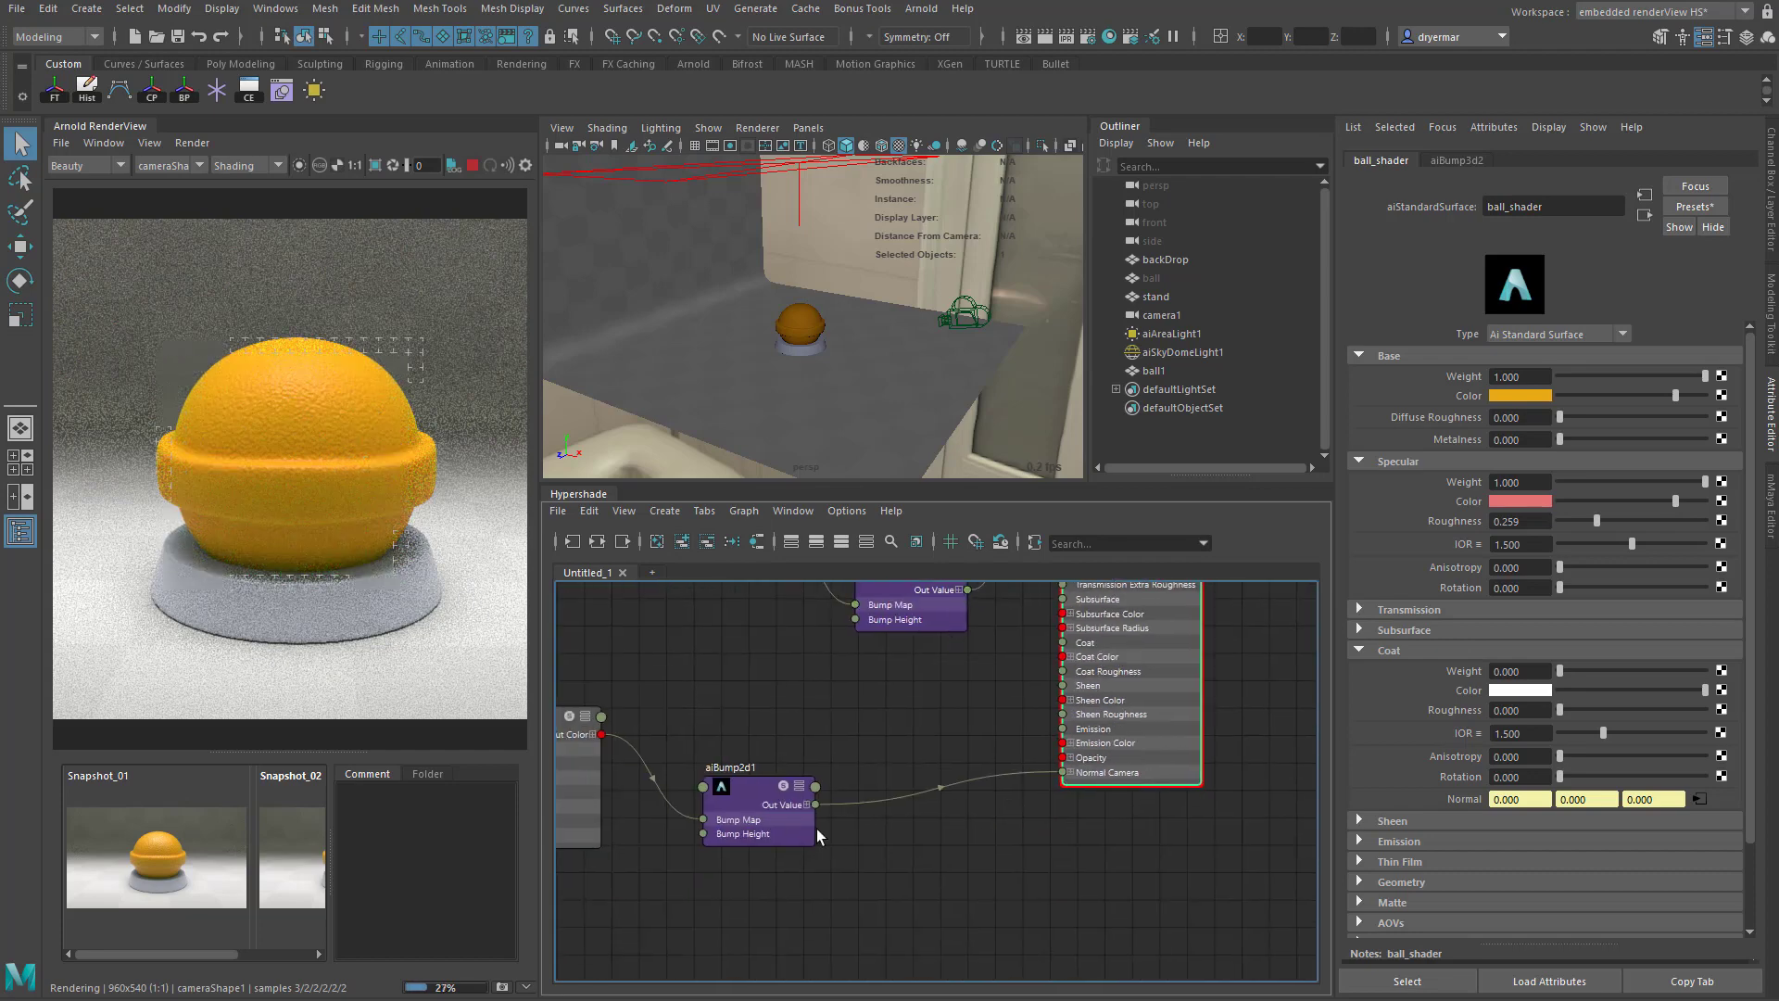
{"action": "middle_click_drag", "start_coordinate": [741, 824], "coordinate": [1273, 853], "text": "alt"}
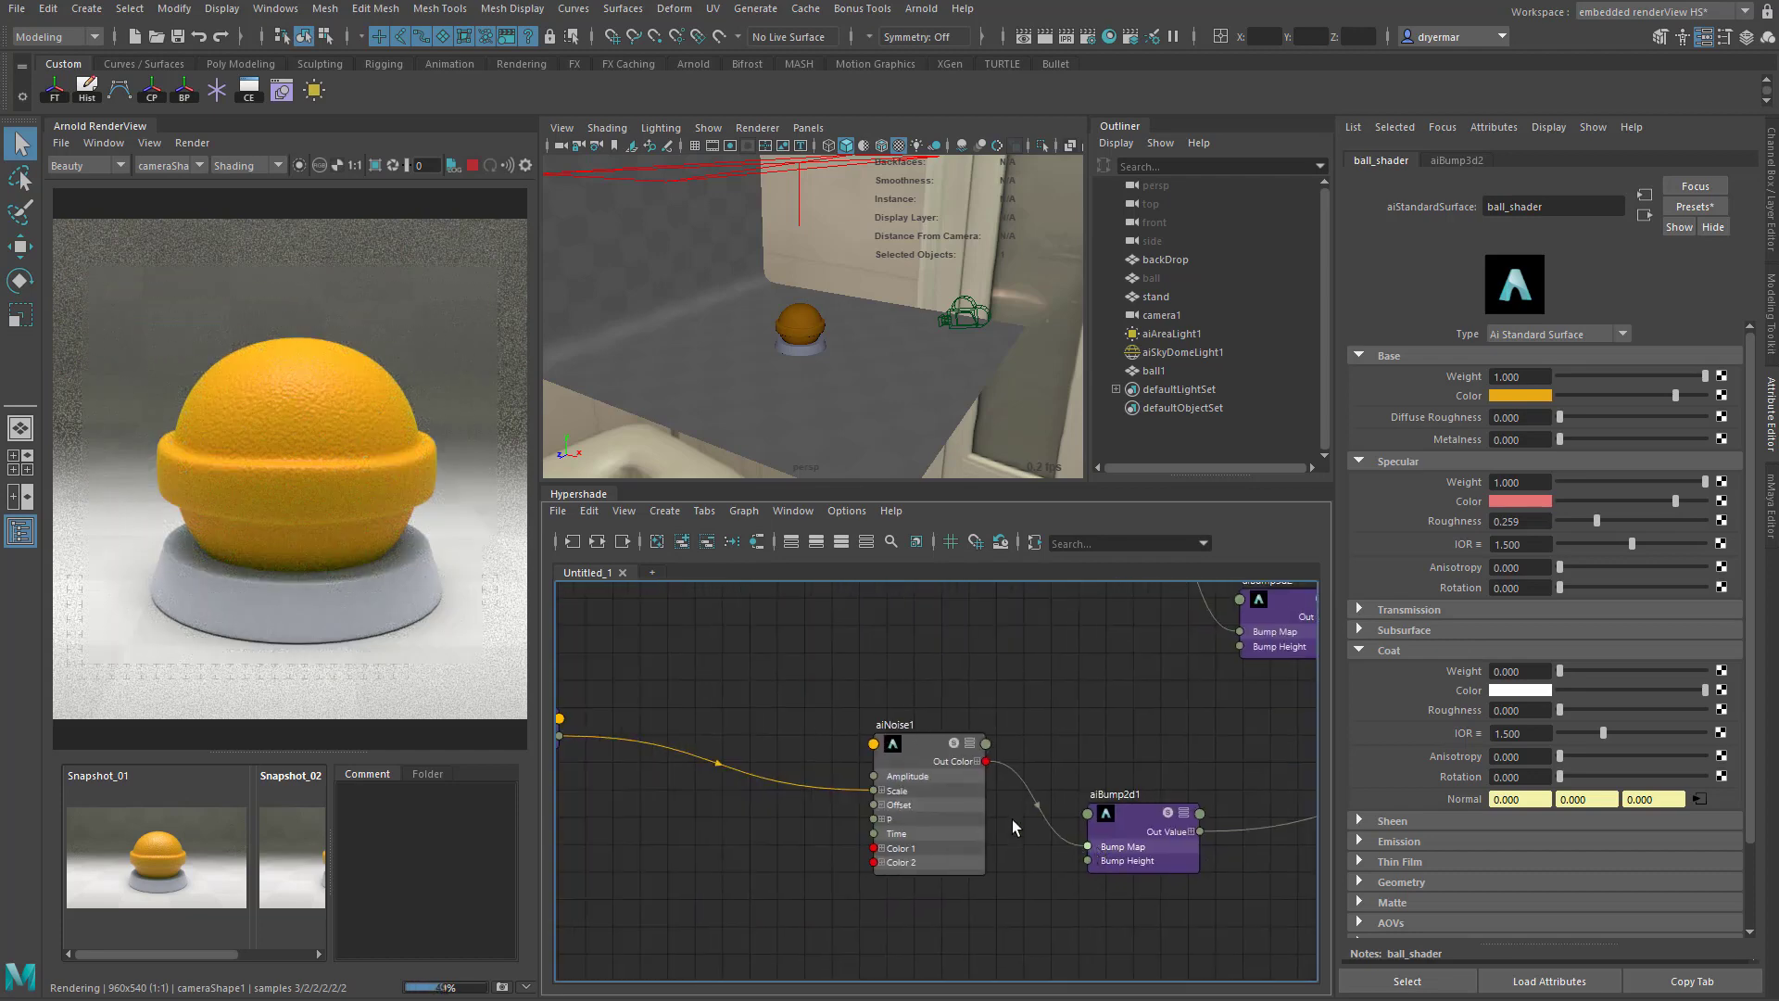
{"action": "middle_click_drag", "start_coordinate": [807, 867], "coordinate": [1050, 868], "text": "alt"}
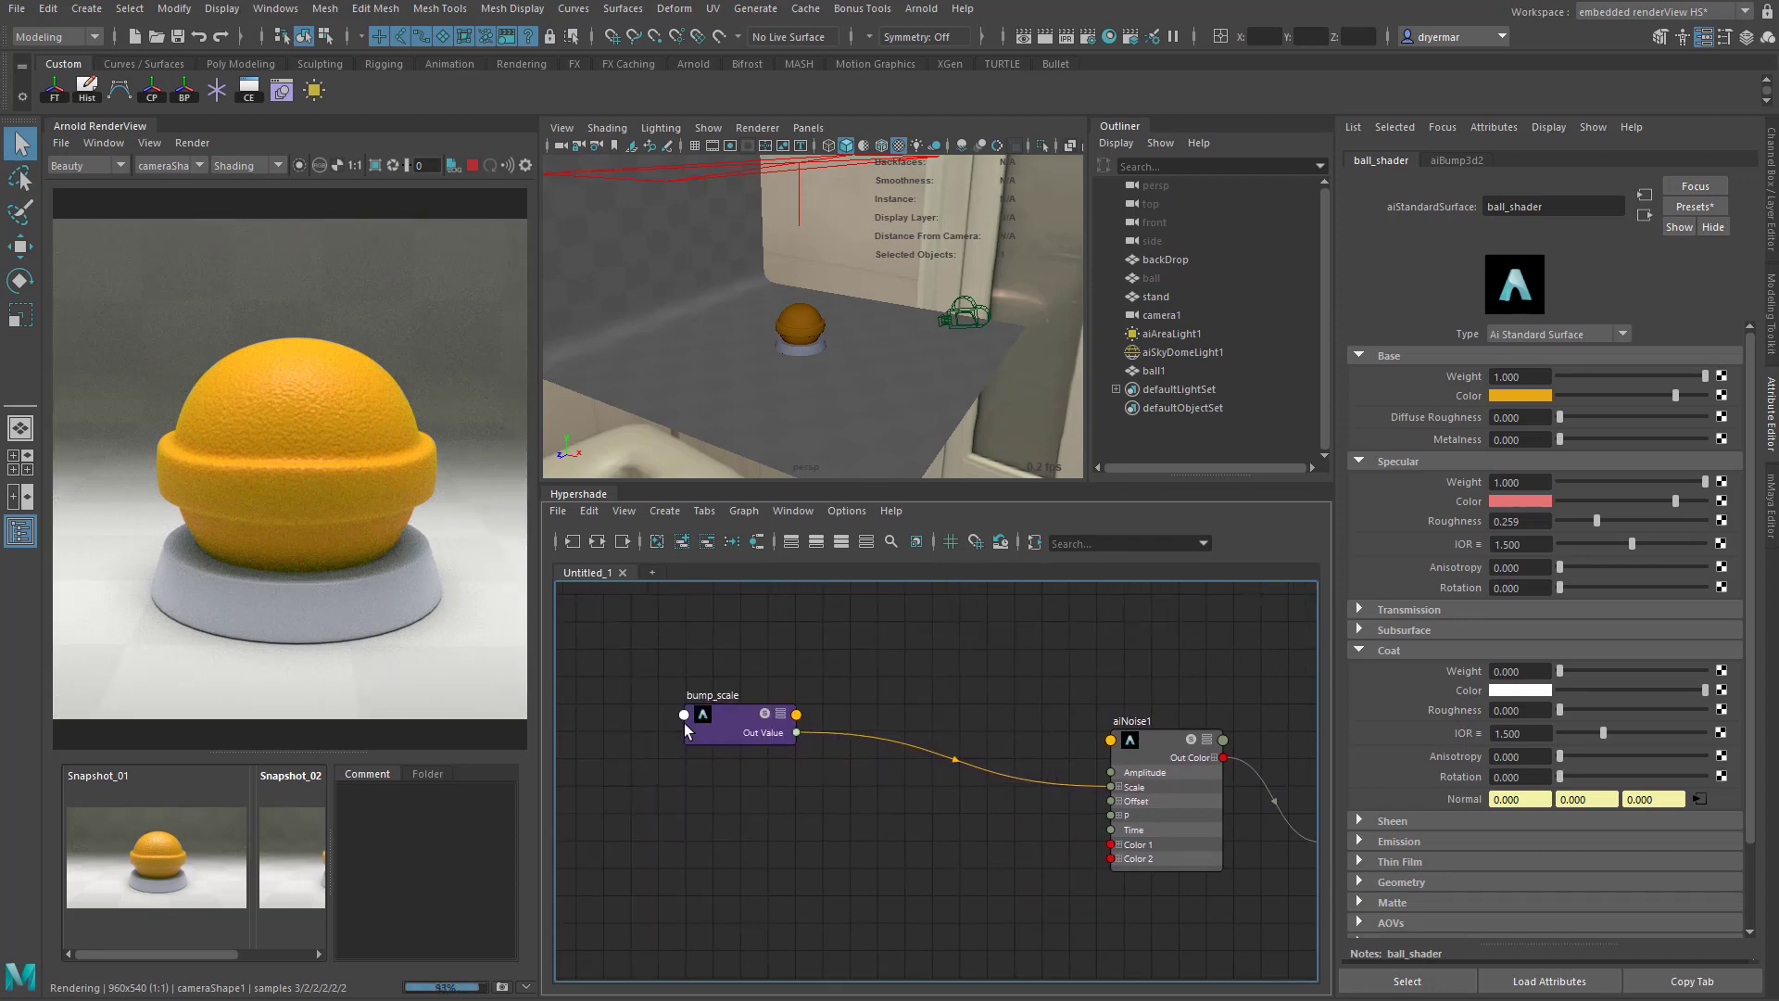
{"action": "left_click_drag", "start_coordinate": [683, 722], "coordinate": [926, 780]}
{"action": "middle_click_drag", "start_coordinate": [1020, 831], "coordinate": [786, 806], "text": "alt"}
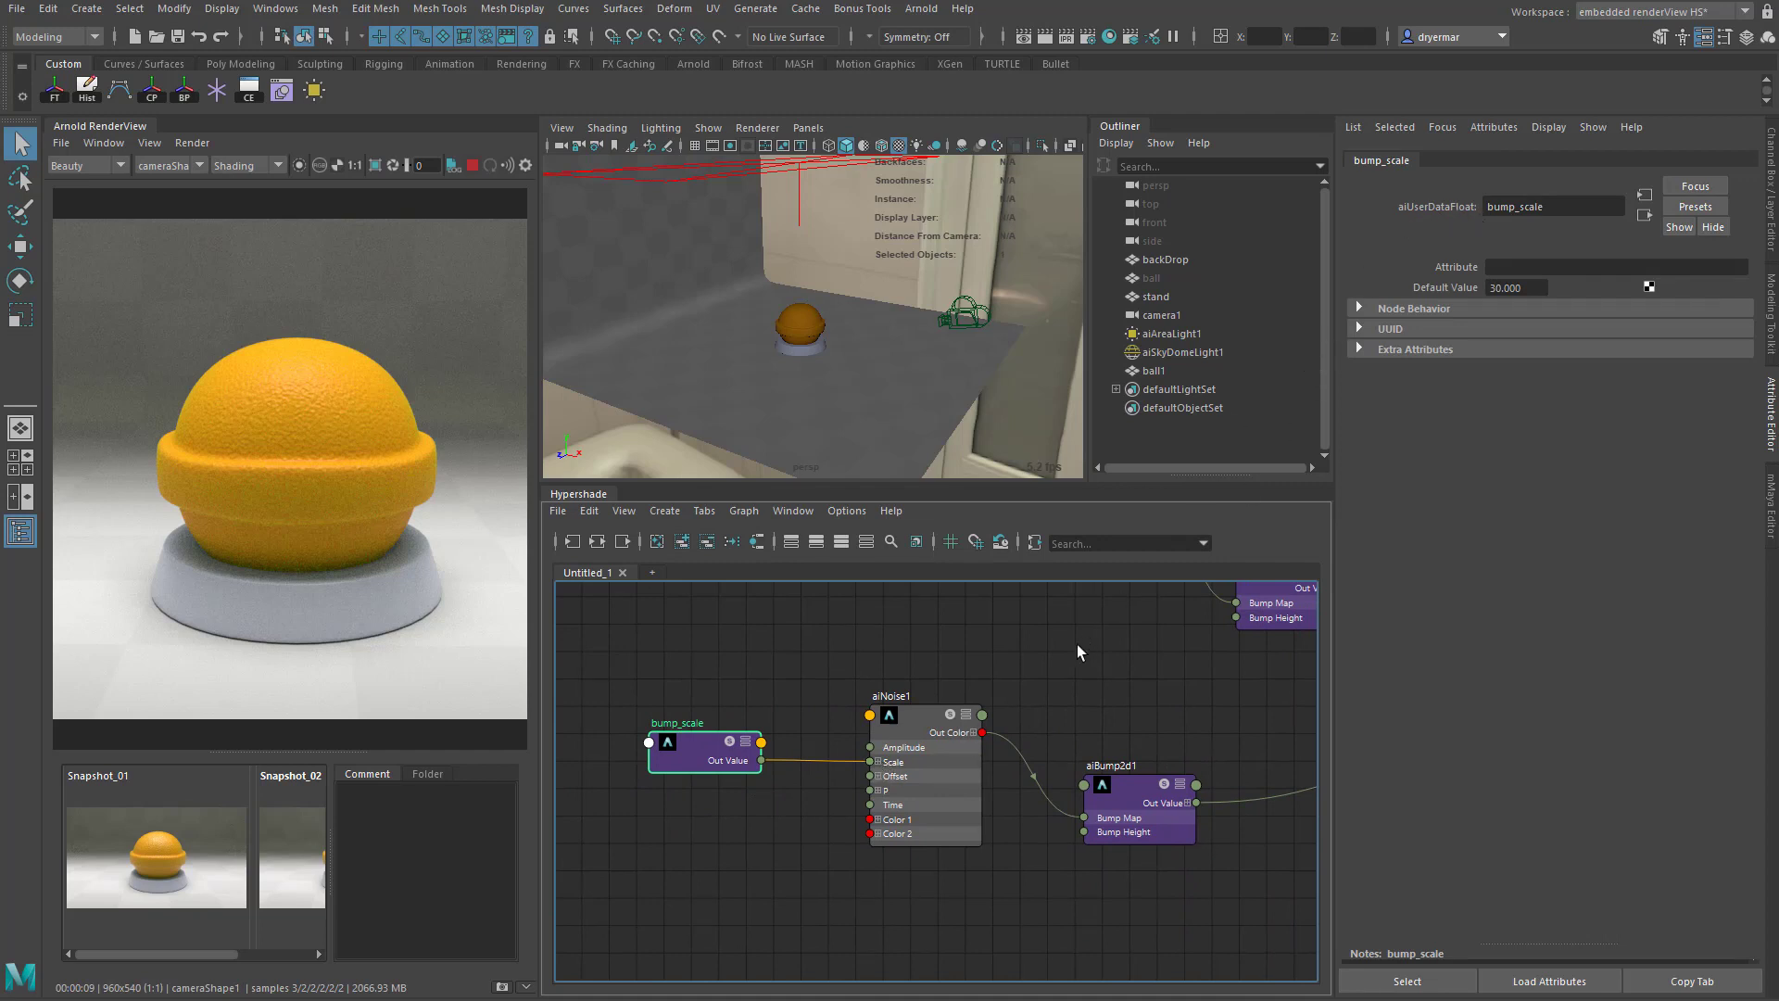
- Expand the Scale input of aiNoise1 into its X, Y and Z connections and inspect the corresponding scale fields
{"action": "left_click", "coordinate": [878, 763]}
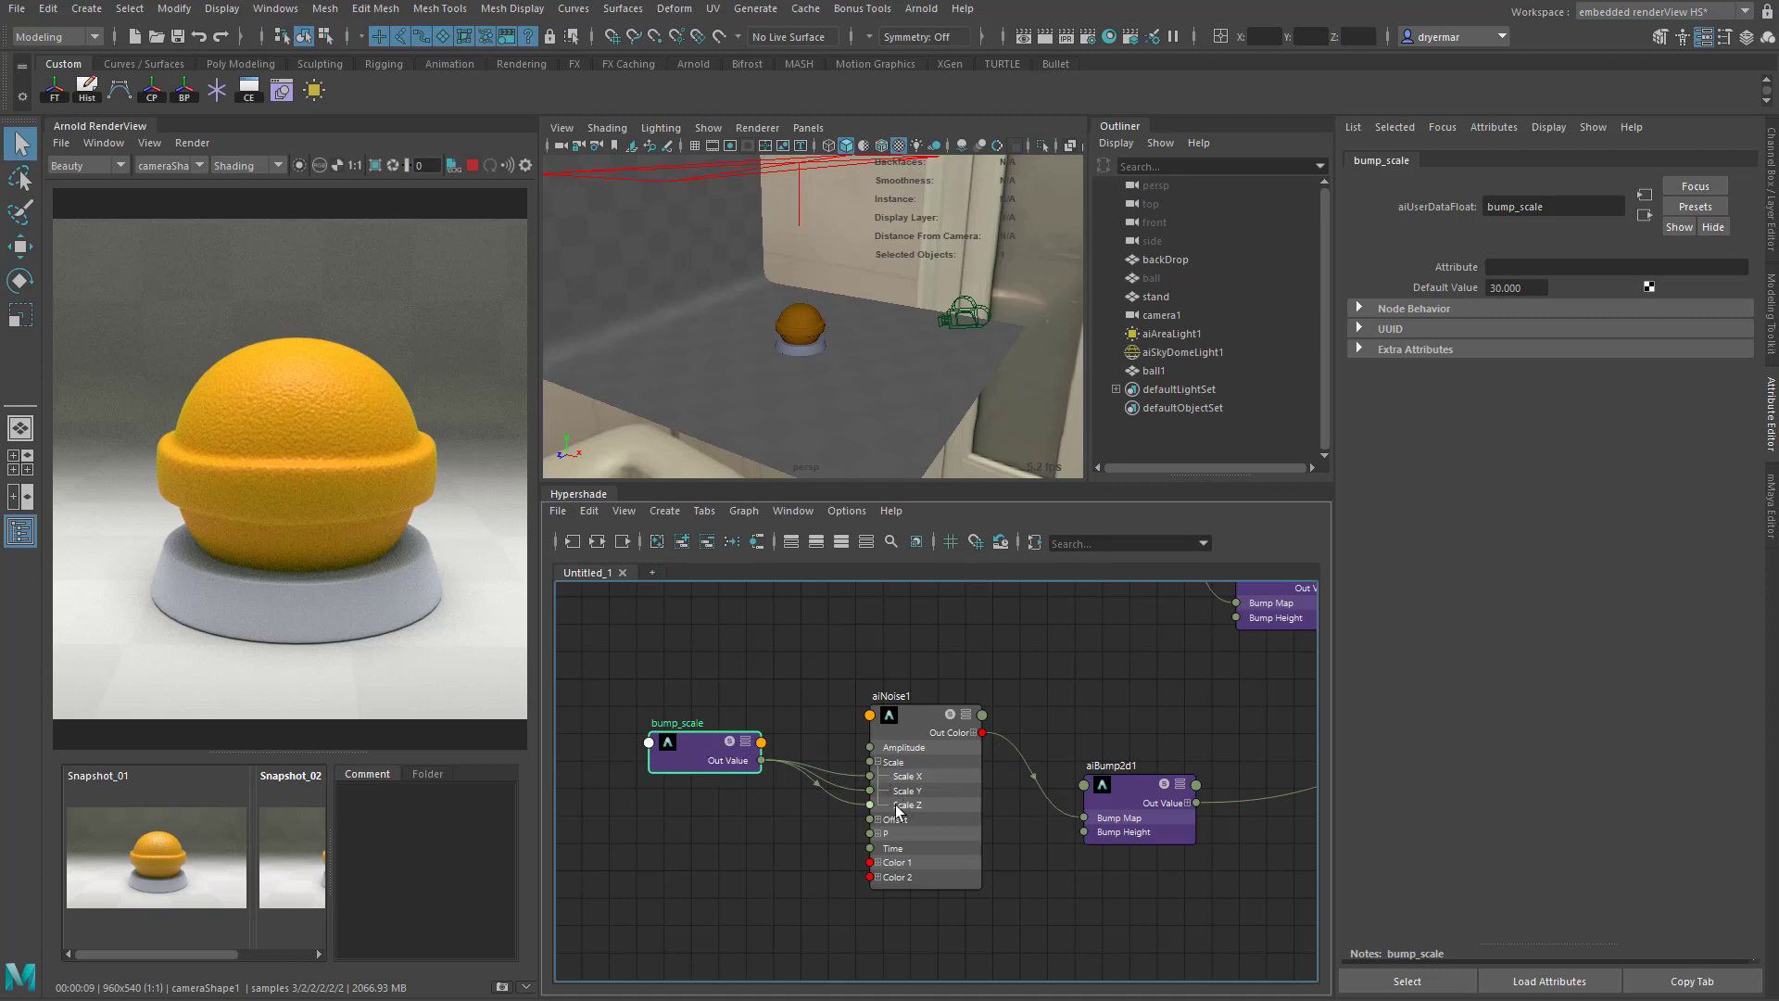
{"action": "left_click", "coordinate": [923, 720]}
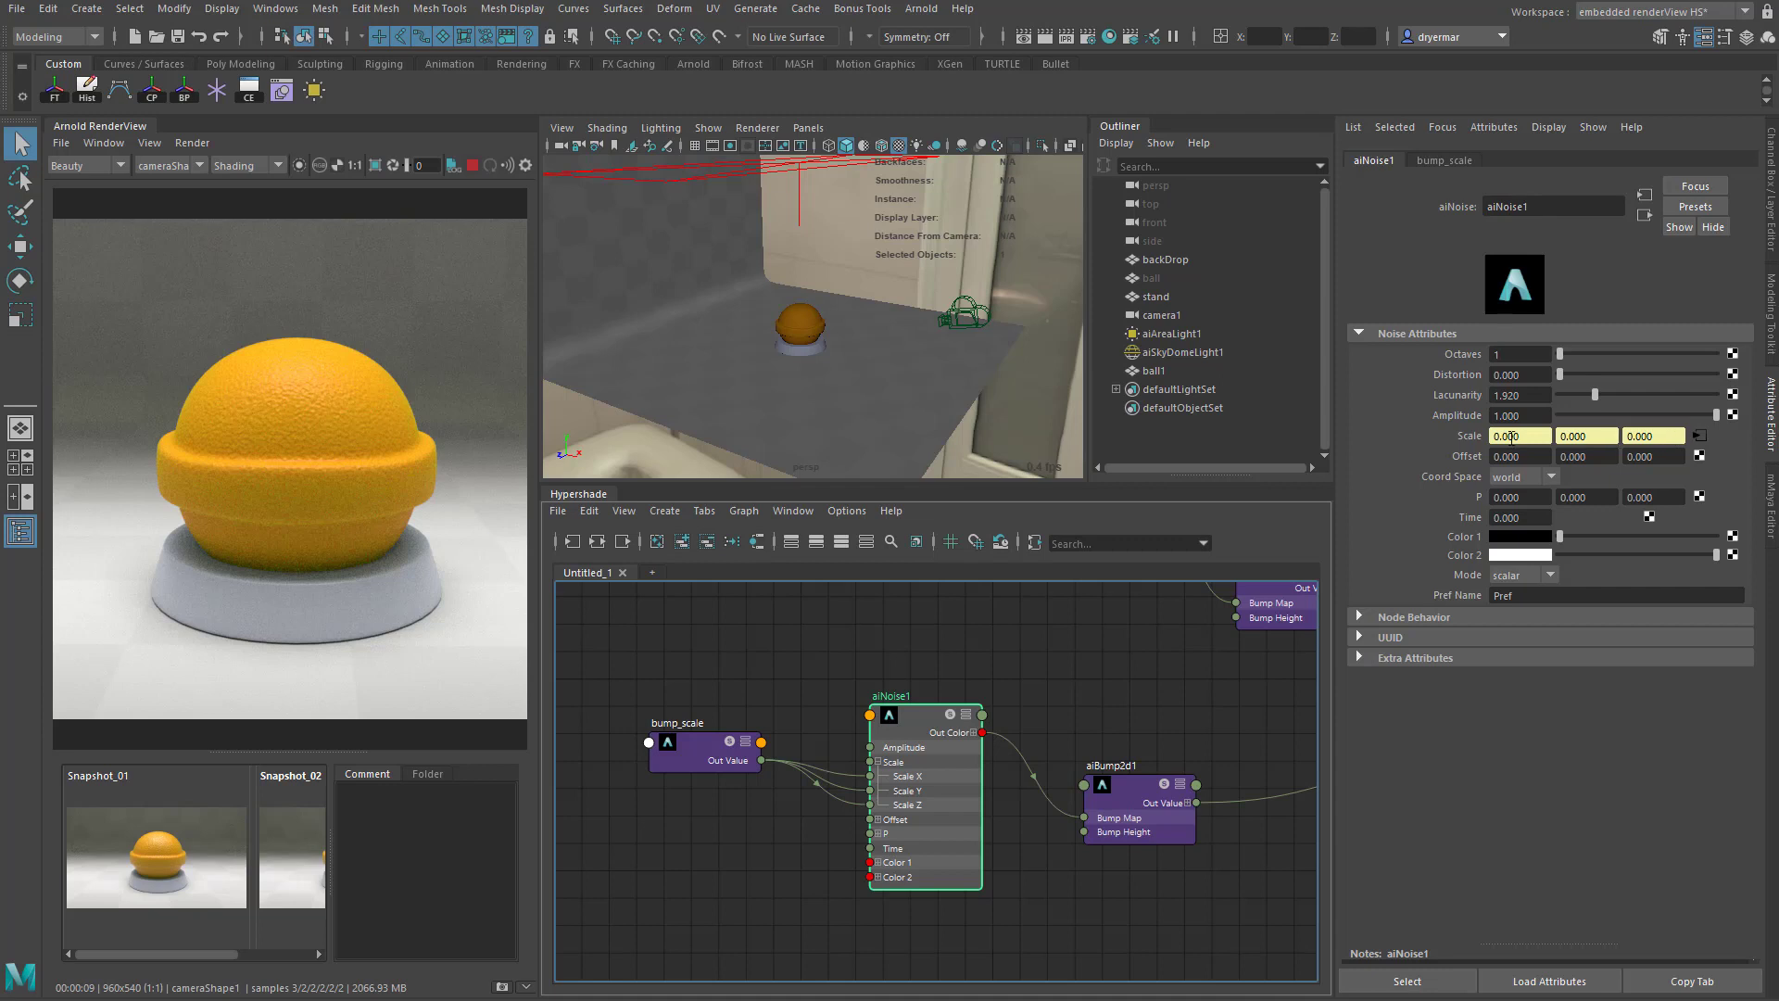
{"action": "left_click", "coordinate": [1601, 441]}
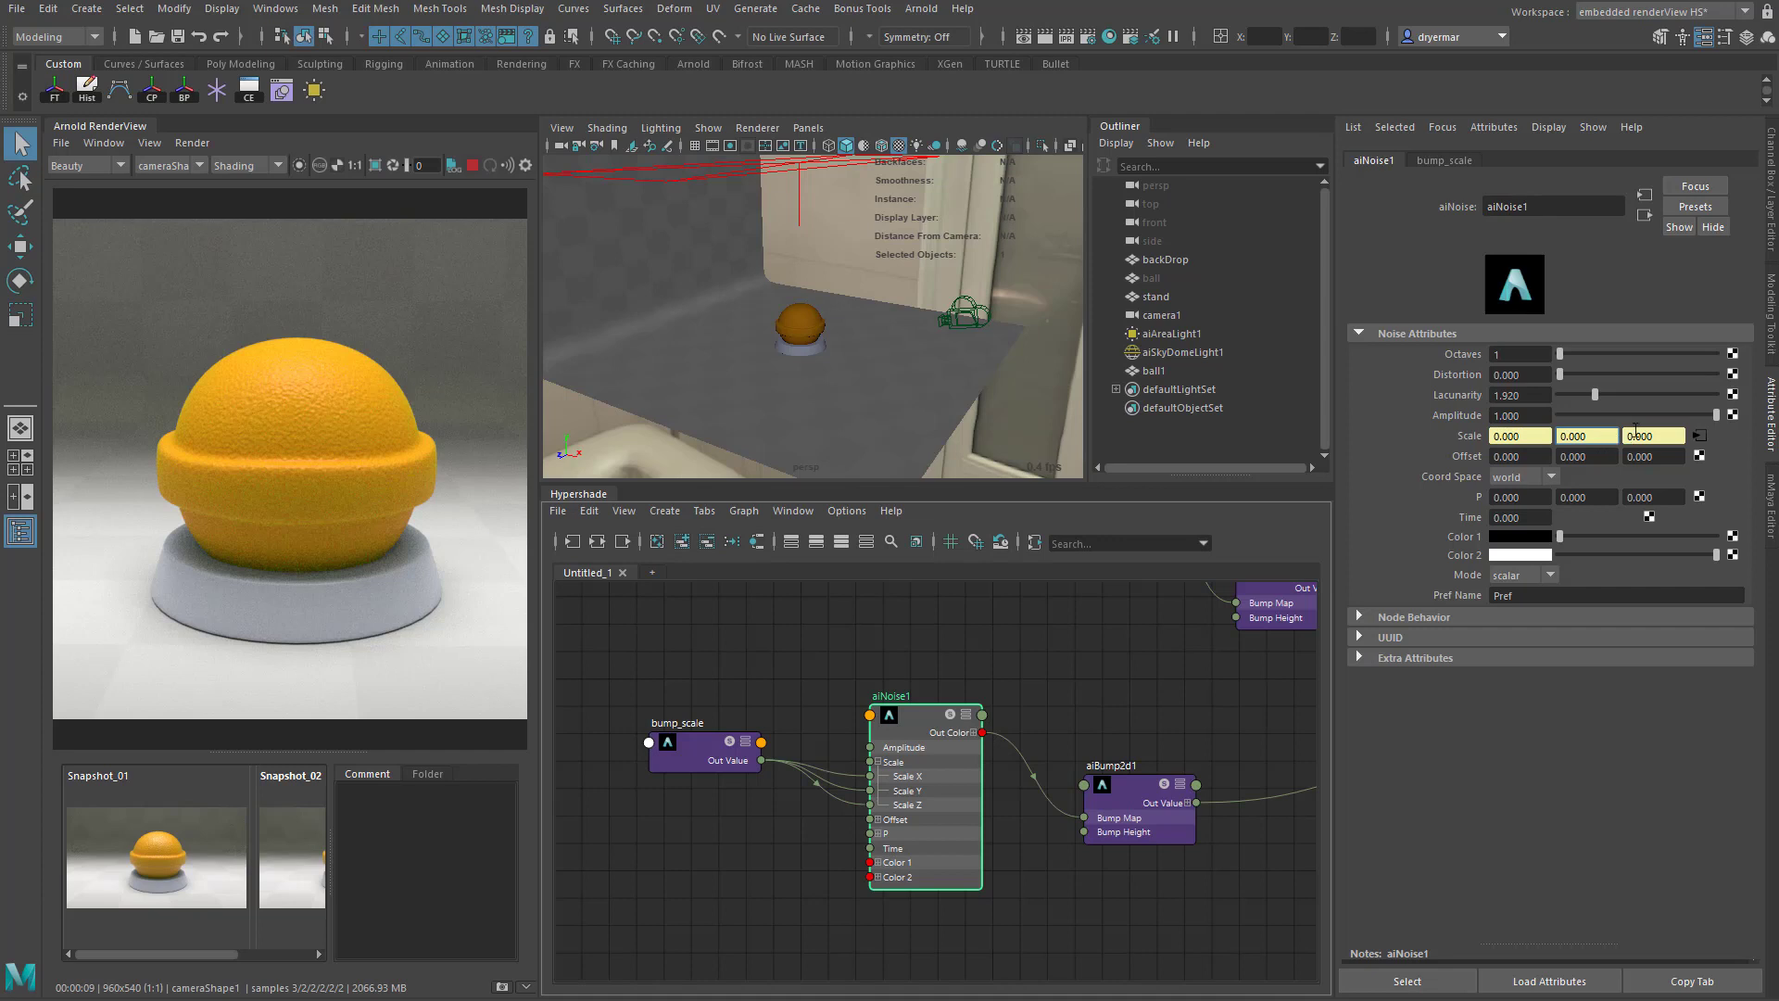
{"action": "left_click", "coordinate": [1633, 435]}
- Try a bump_scale default value of 10 to preview a coarser bump pattern
{"action": "left_click", "coordinate": [697, 741]}
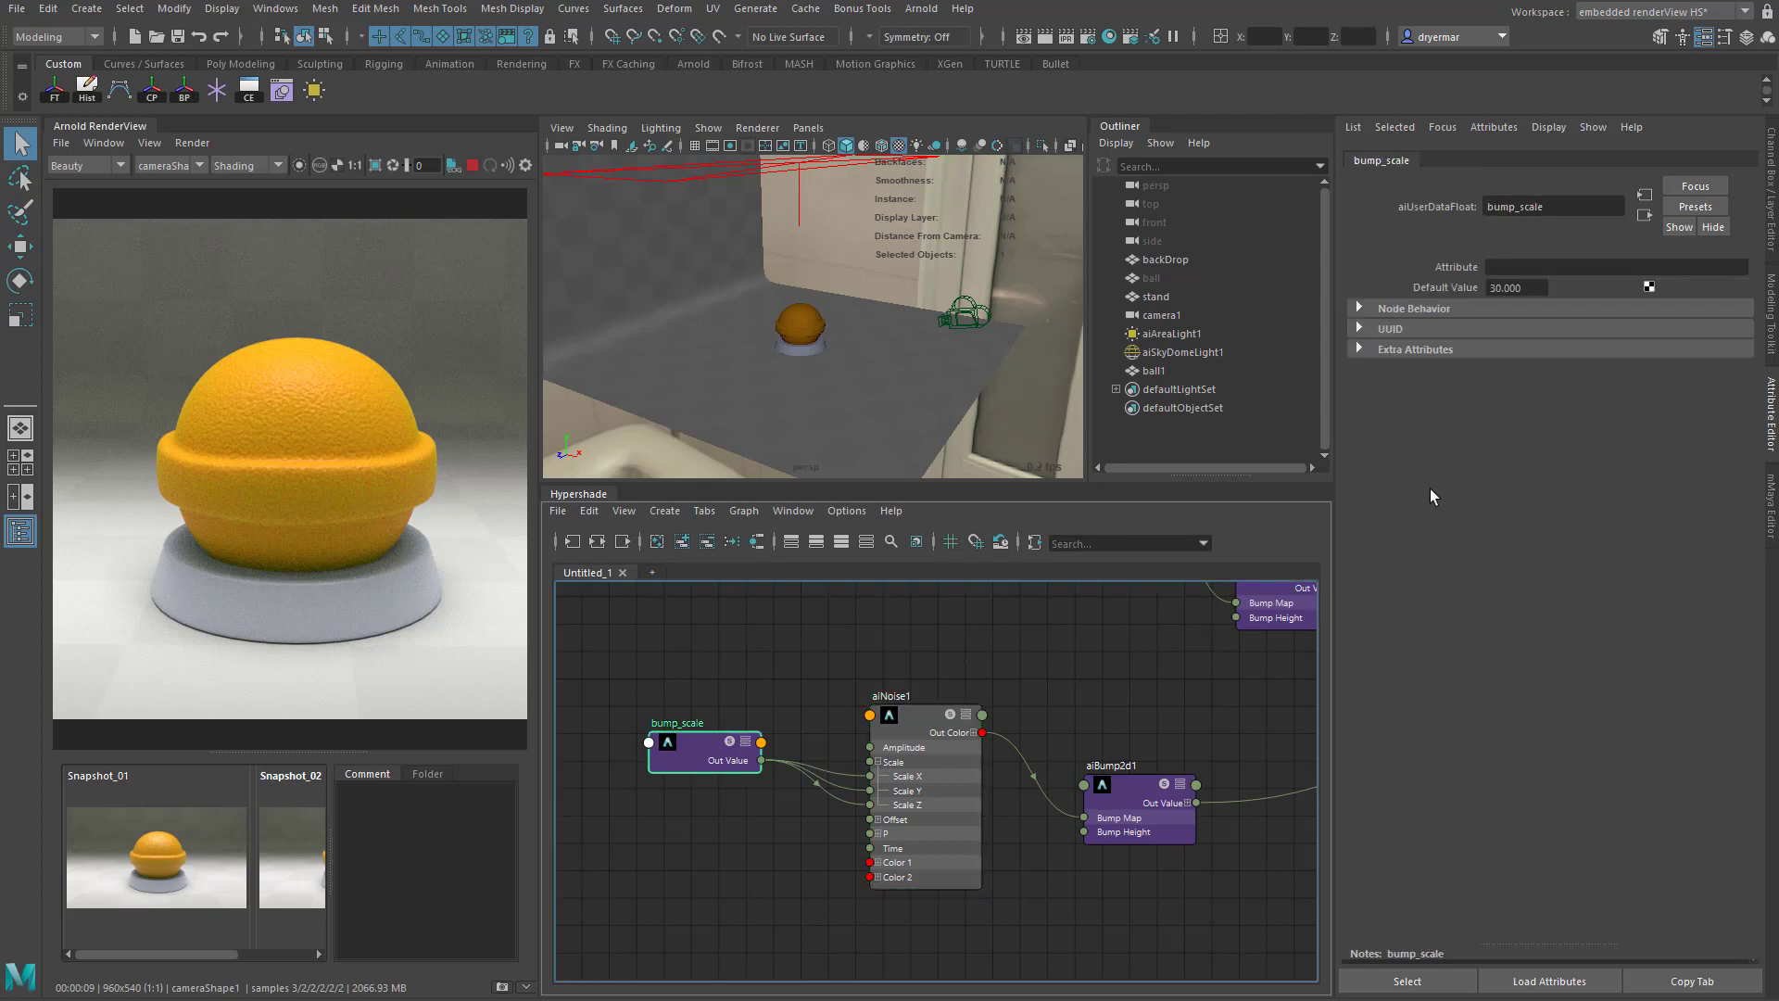
{"action": "left_click", "coordinate": [1533, 289]}
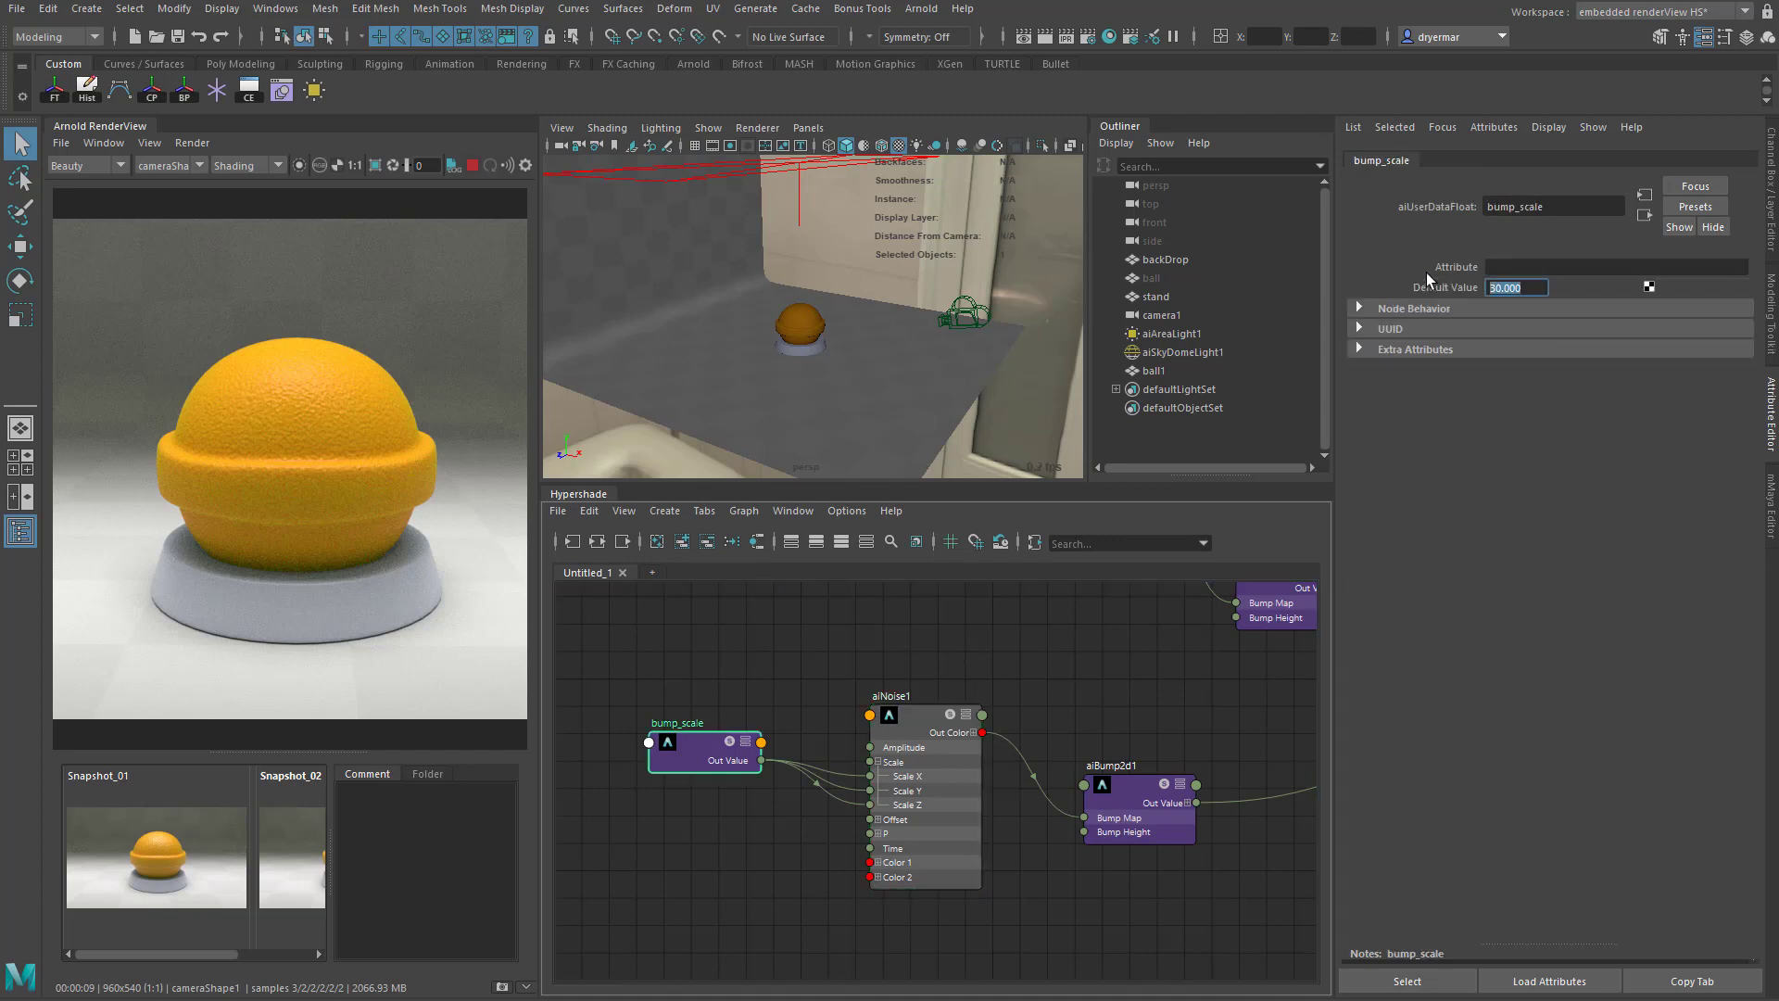
{"action": "type", "text": "10"}
{"action": "key", "text": "Return"}
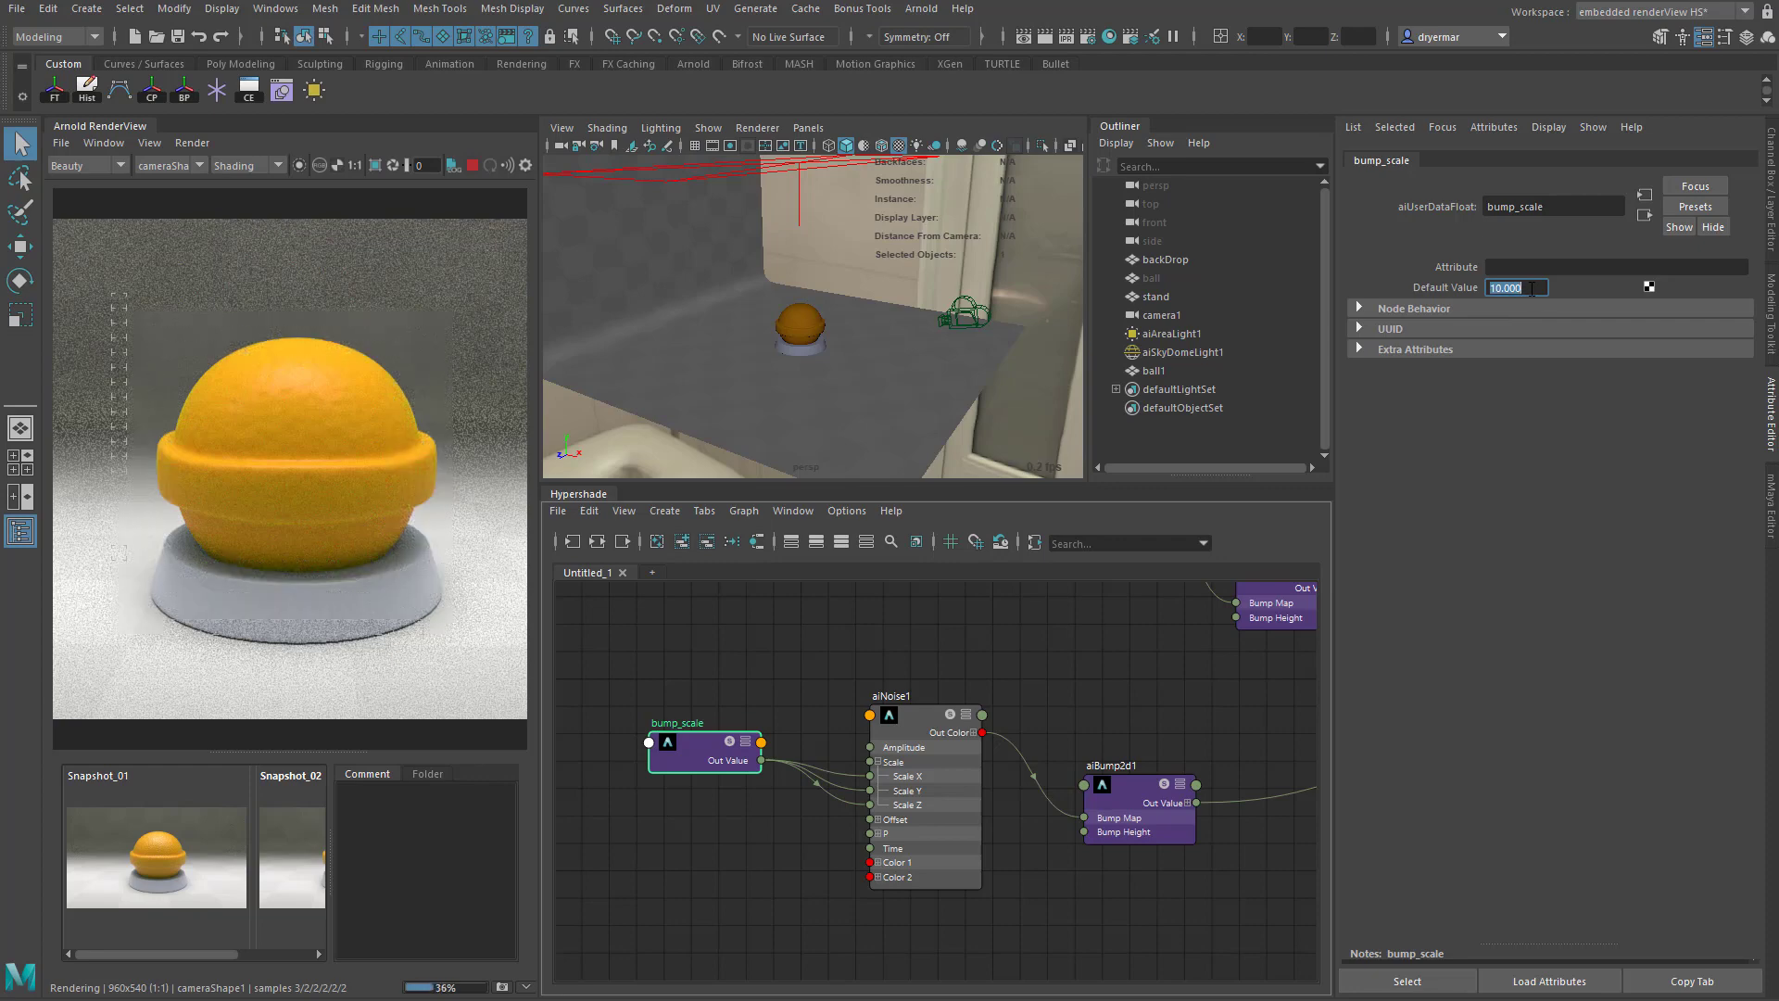
- Set the bump_scale default value to 30
{"action": "type", "text": "30"}
{"action": "key", "text": "Return"}
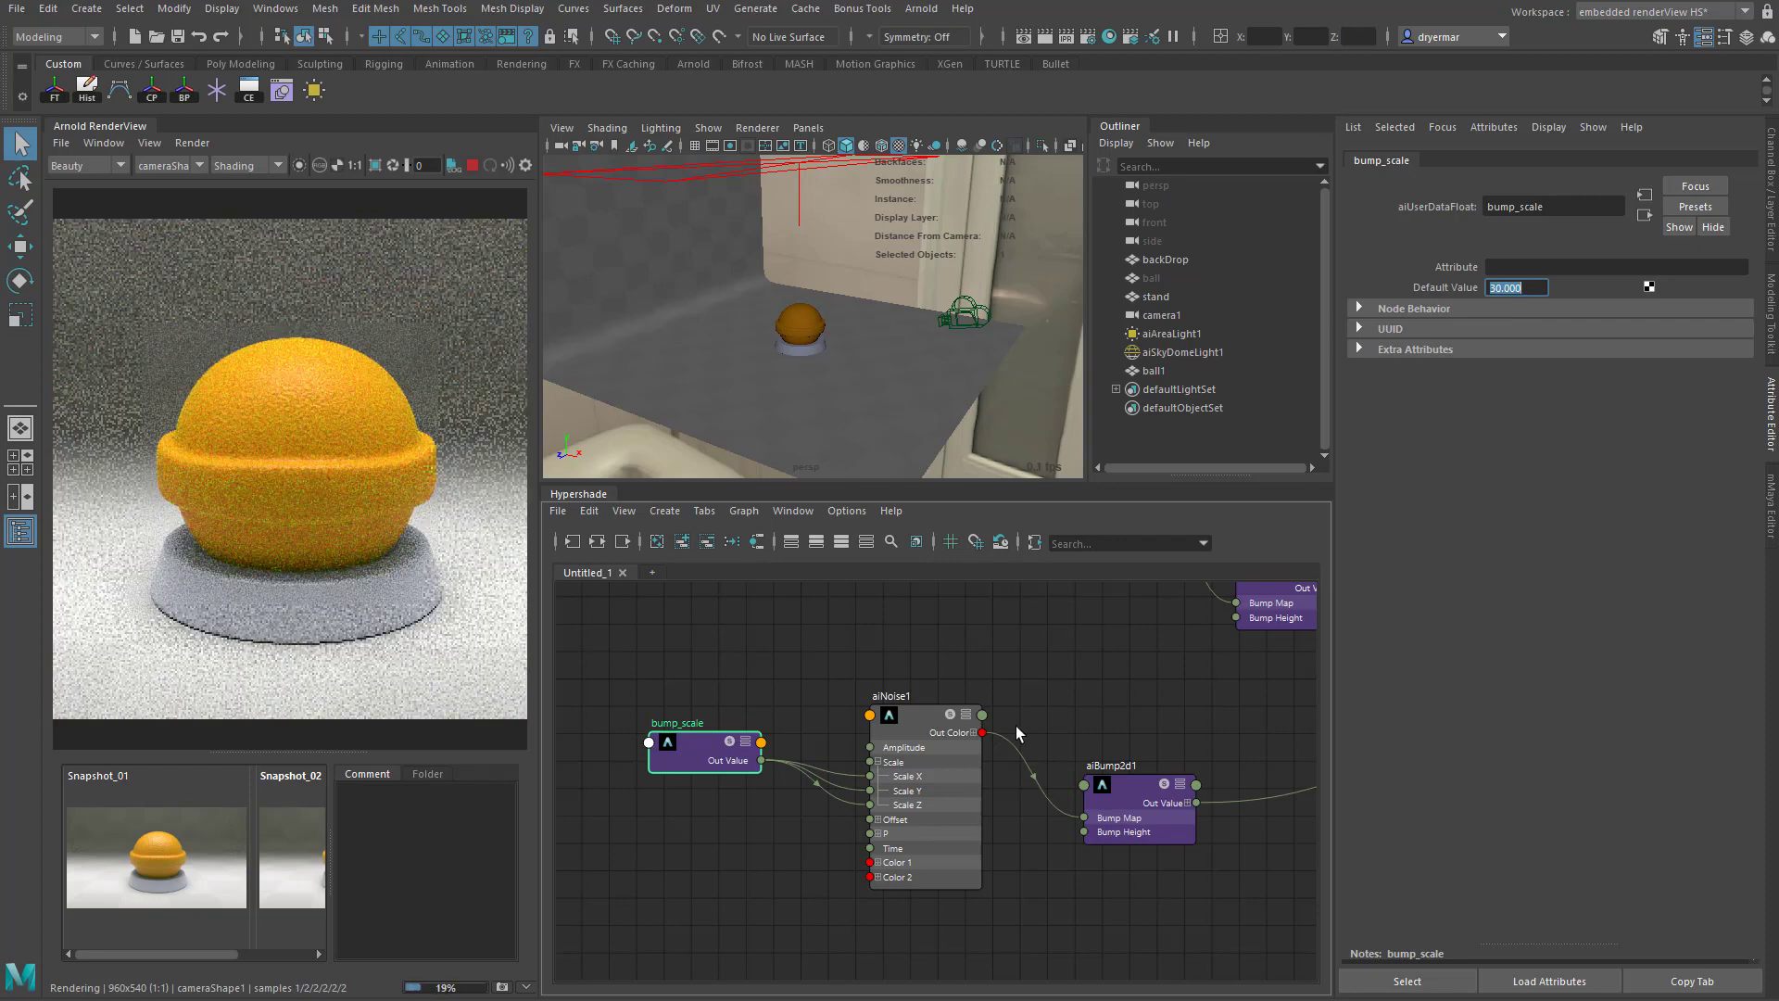
- Raise the coat weight of ball_shader to 1
{"action": "middle_click_drag", "start_coordinate": [1065, 775], "coordinate": [1012, 850], "text": "alt"}
{"action": "middle_click_drag", "start_coordinate": [1143, 750], "coordinate": [1110, 819], "text": "alt"}
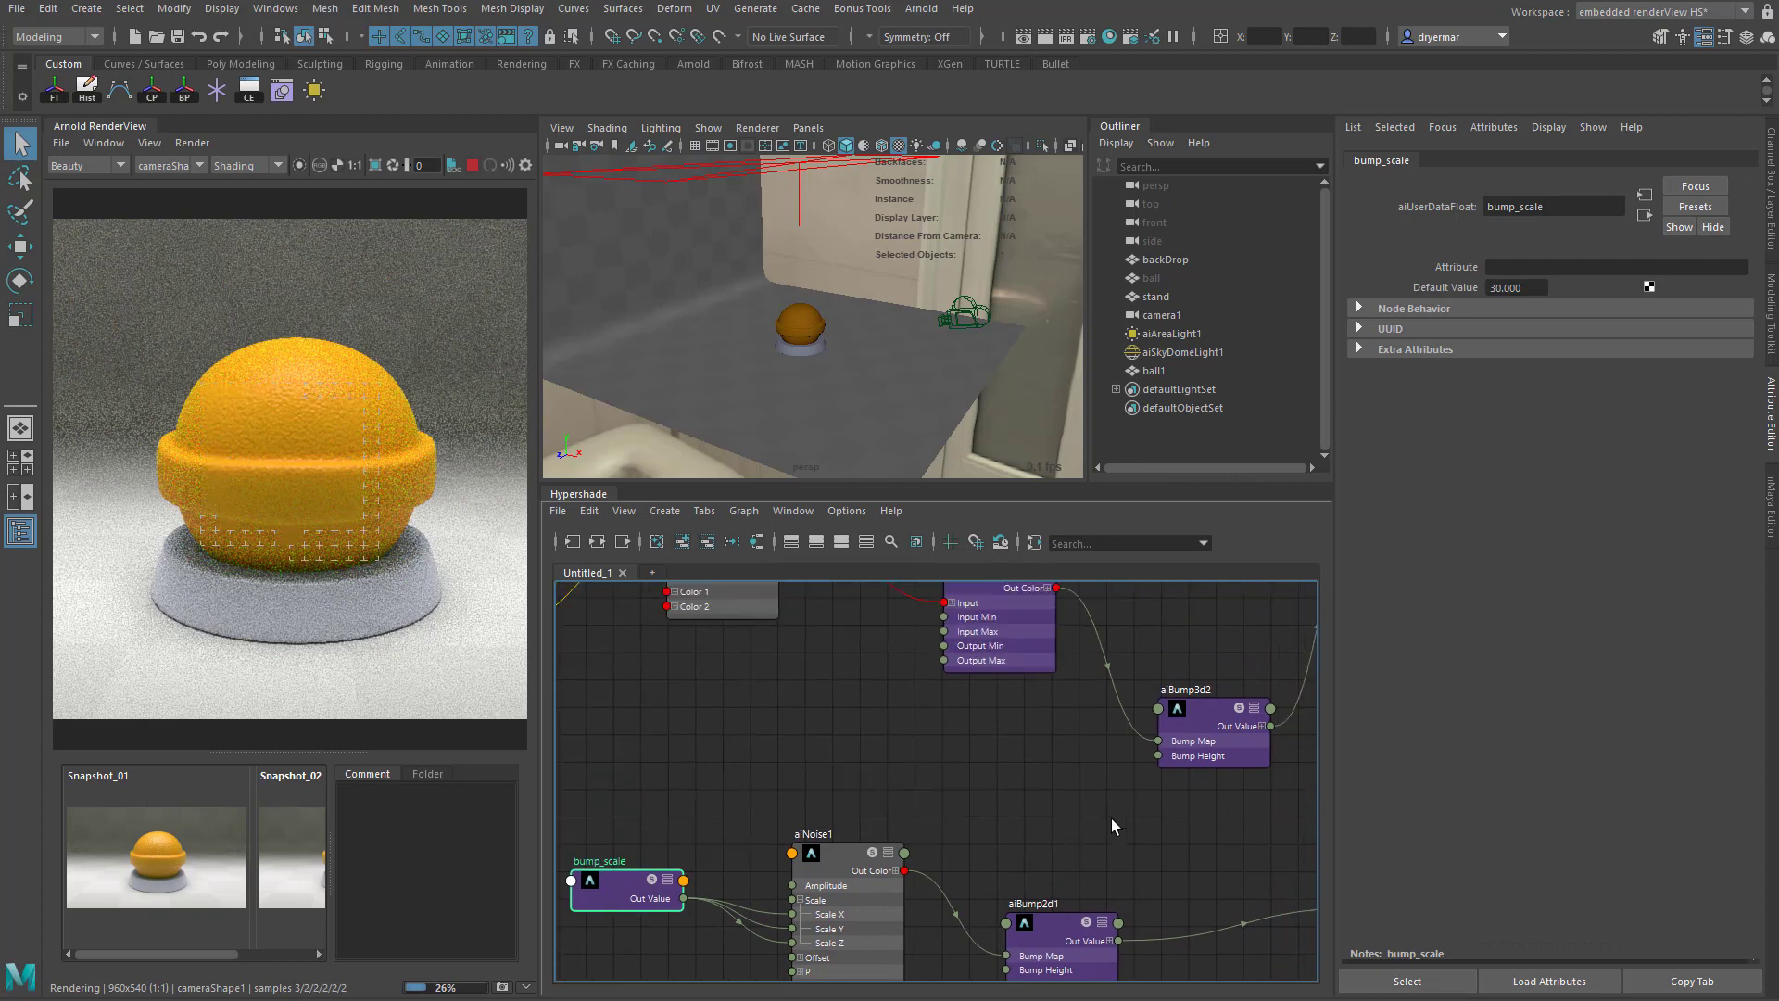
{"action": "scroll", "coordinate": [1110, 815], "scroll_direction": "down", "scroll_amount": 2}
{"action": "middle_click_drag", "start_coordinate": [1016, 780], "coordinate": [764, 778], "text": "alt"}
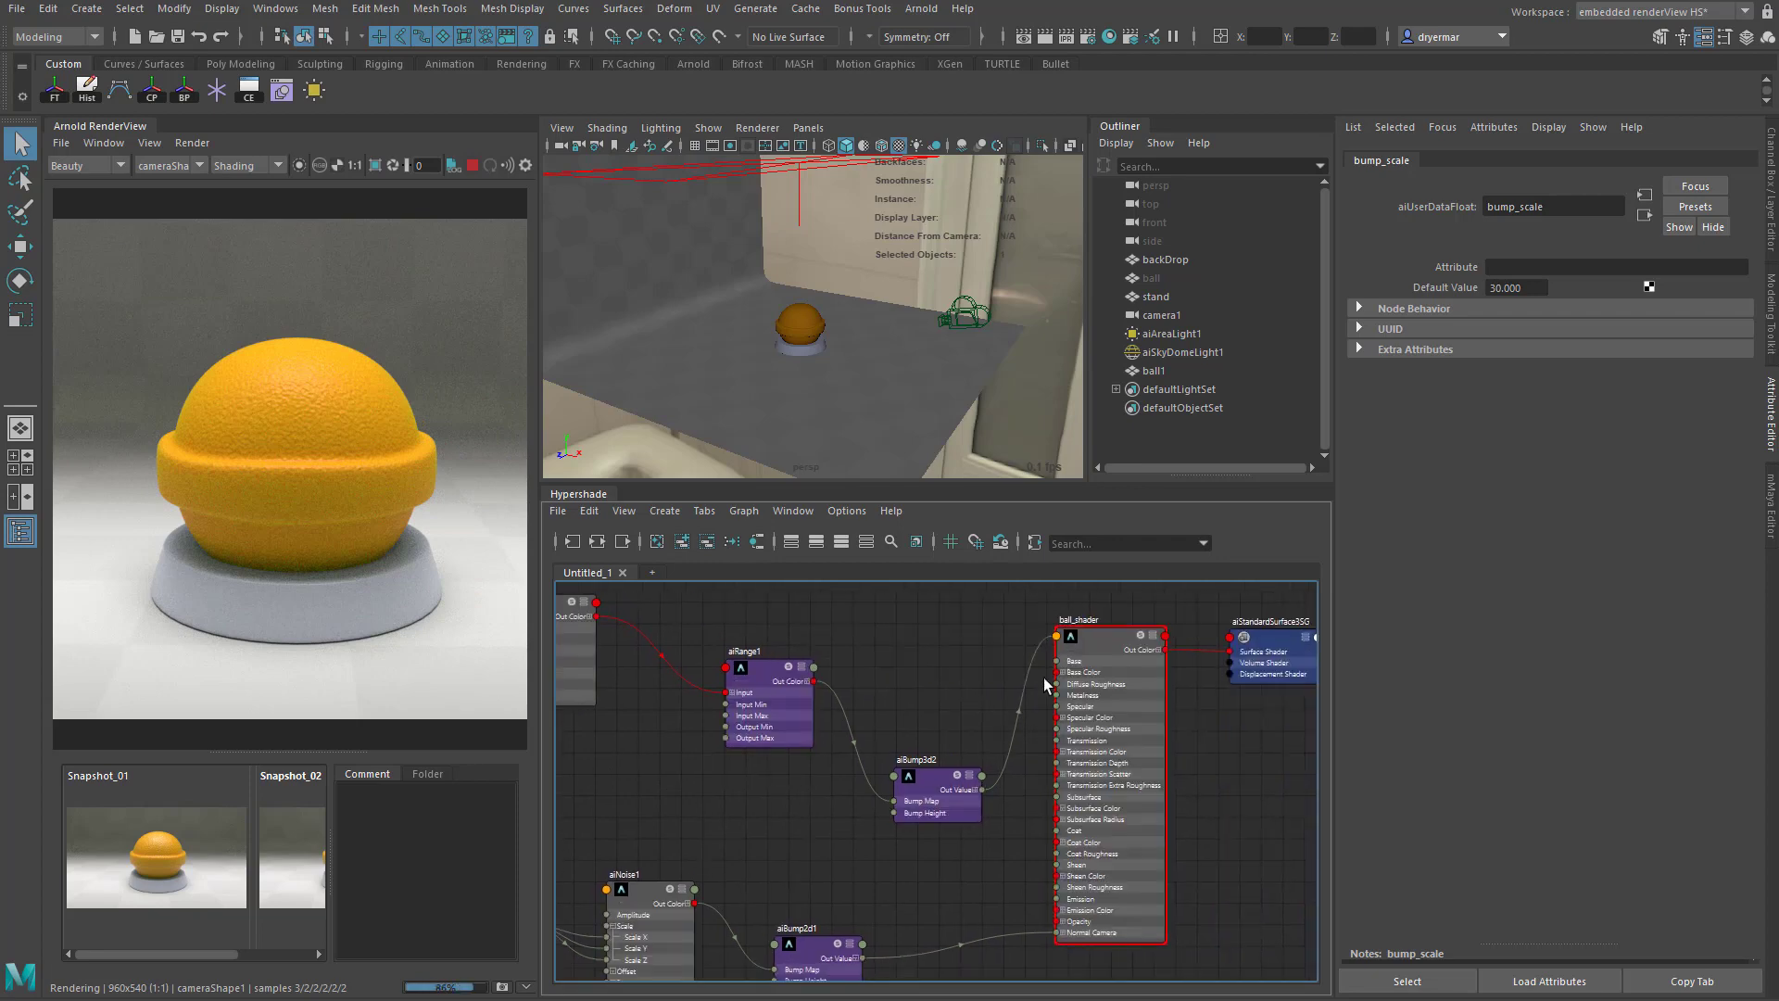
{"action": "left_click", "coordinate": [1117, 632]}
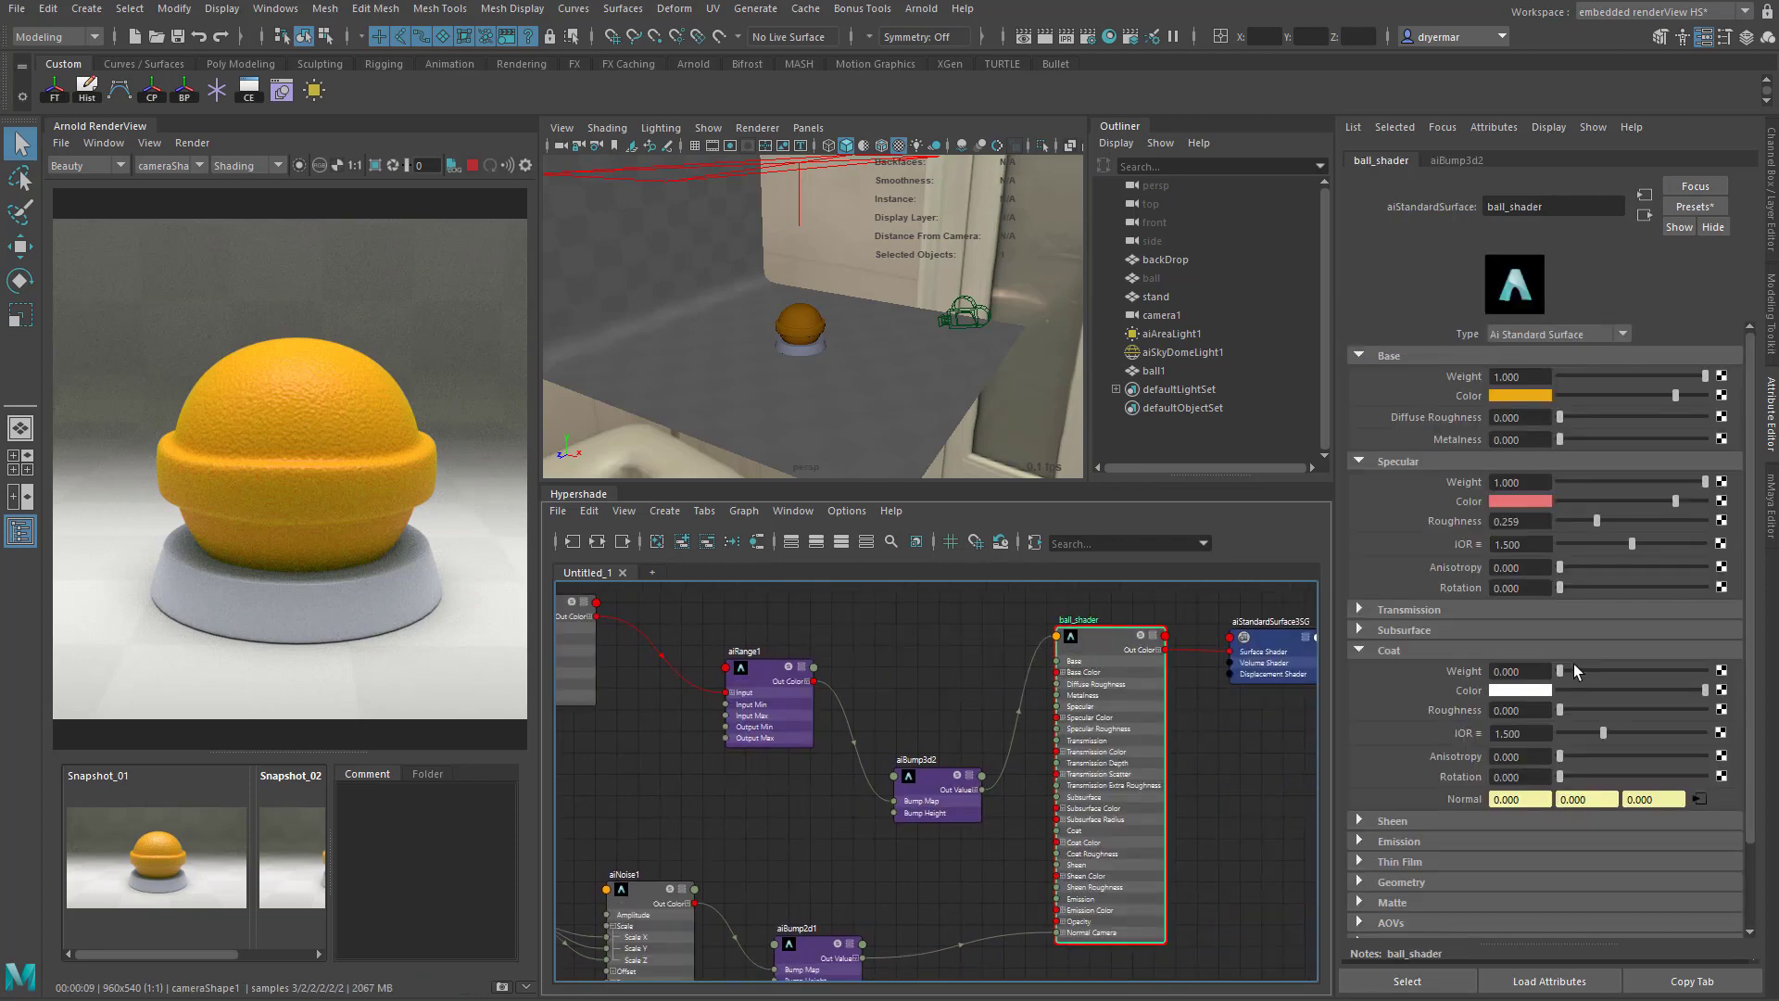
{"action": "left_click_drag", "start_coordinate": [1573, 667], "coordinate": [1709, 669]}
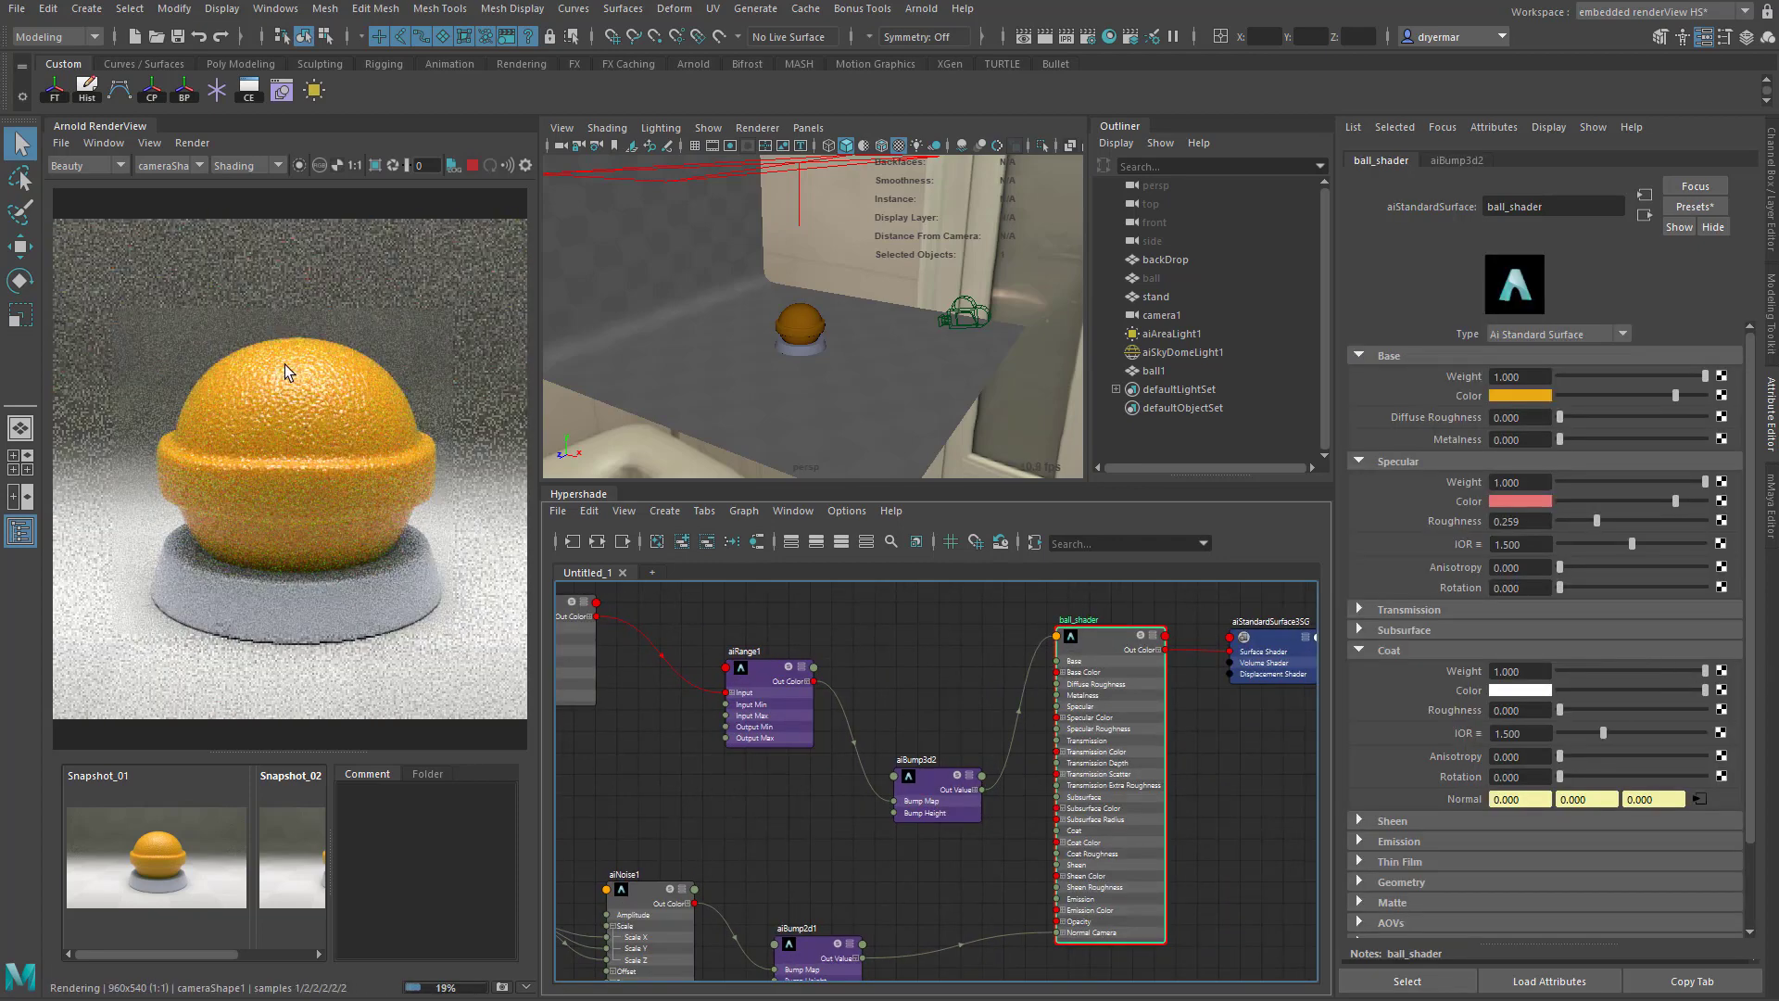
- Reposition the aiNoise3 and coat_scale nodes and expand aiNoise3's Scale input into its X, Y and Z connections
{"action": "middle_click_drag", "start_coordinate": [803, 814], "coordinate": [936, 886], "text": "alt"}
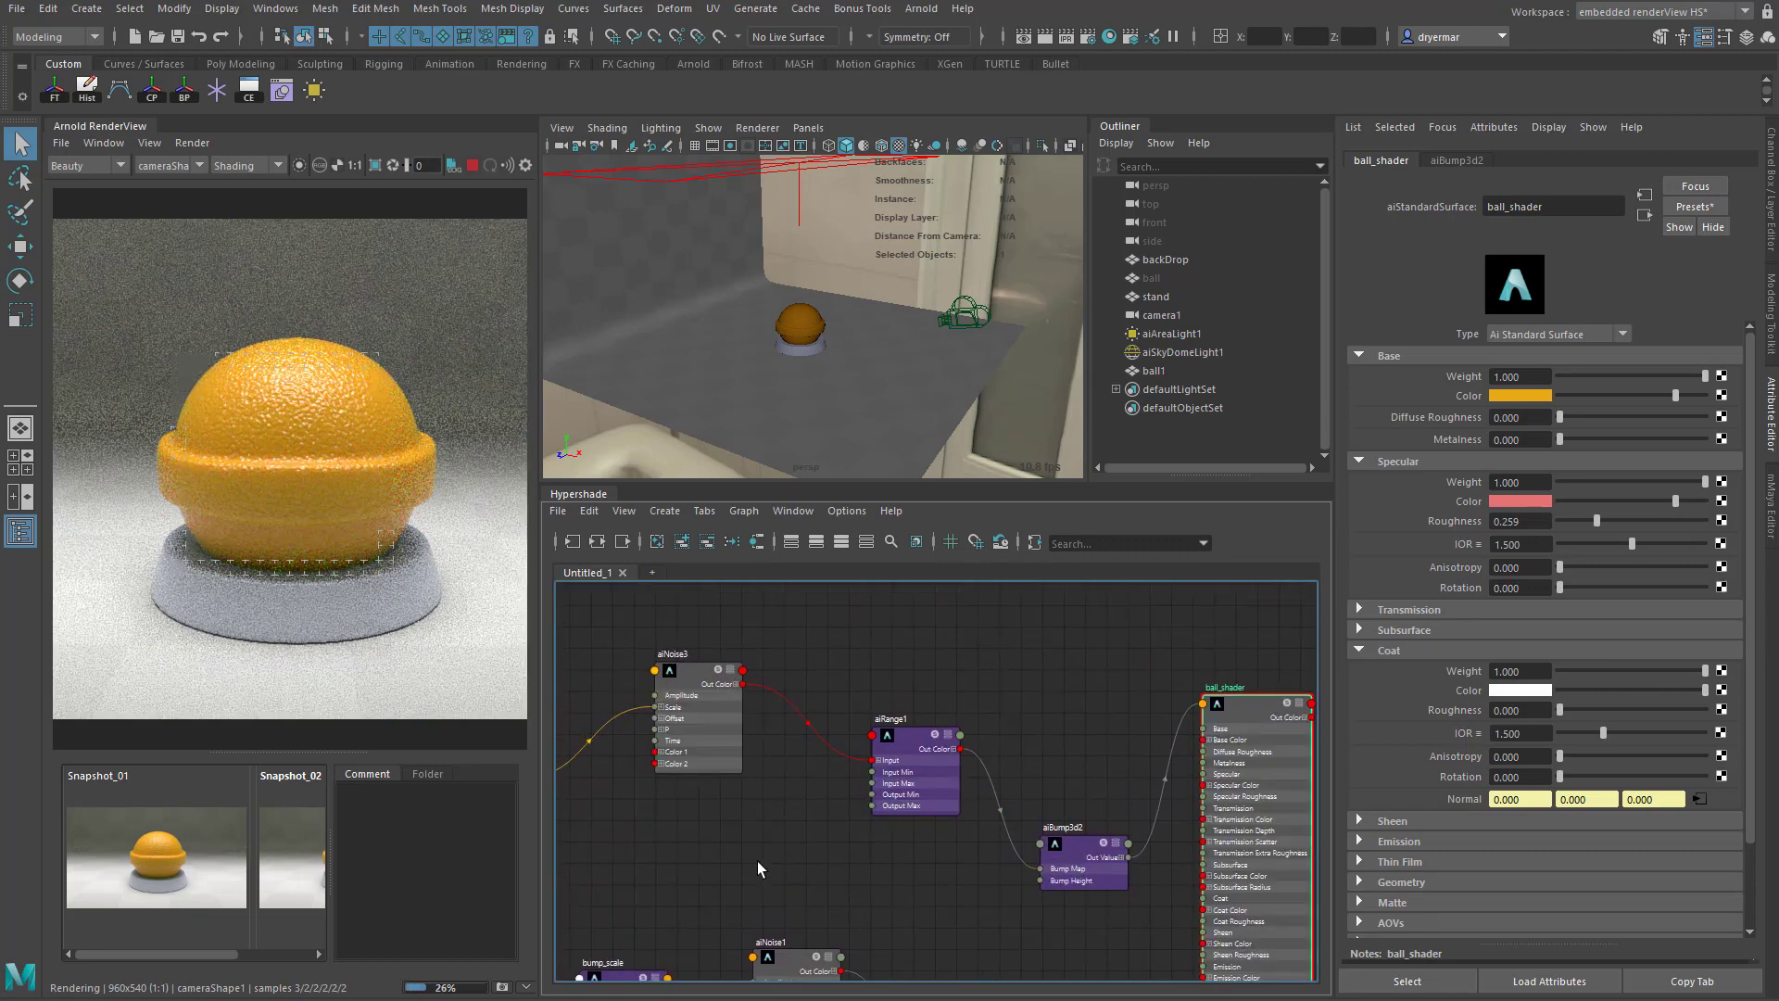
{"action": "middle_click_drag", "start_coordinate": [732, 847], "coordinate": [906, 859], "text": "alt"}
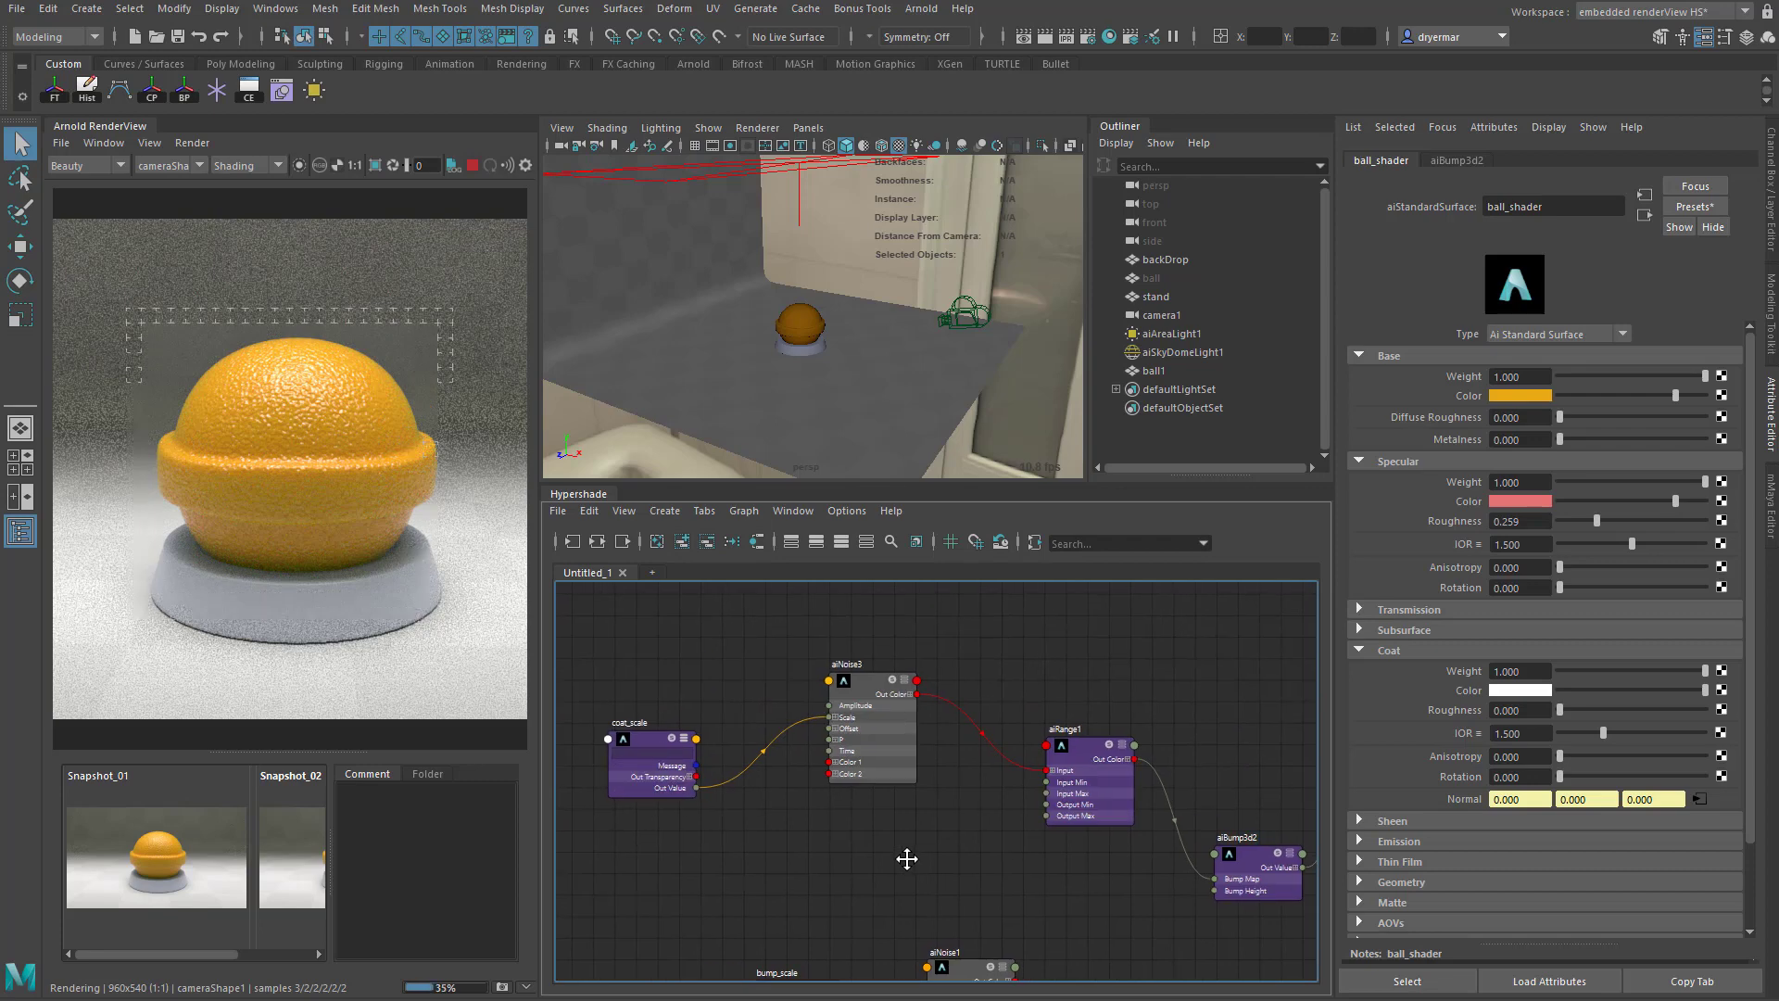
{"action": "left_click_drag", "start_coordinate": [878, 687], "coordinate": [846, 693]}
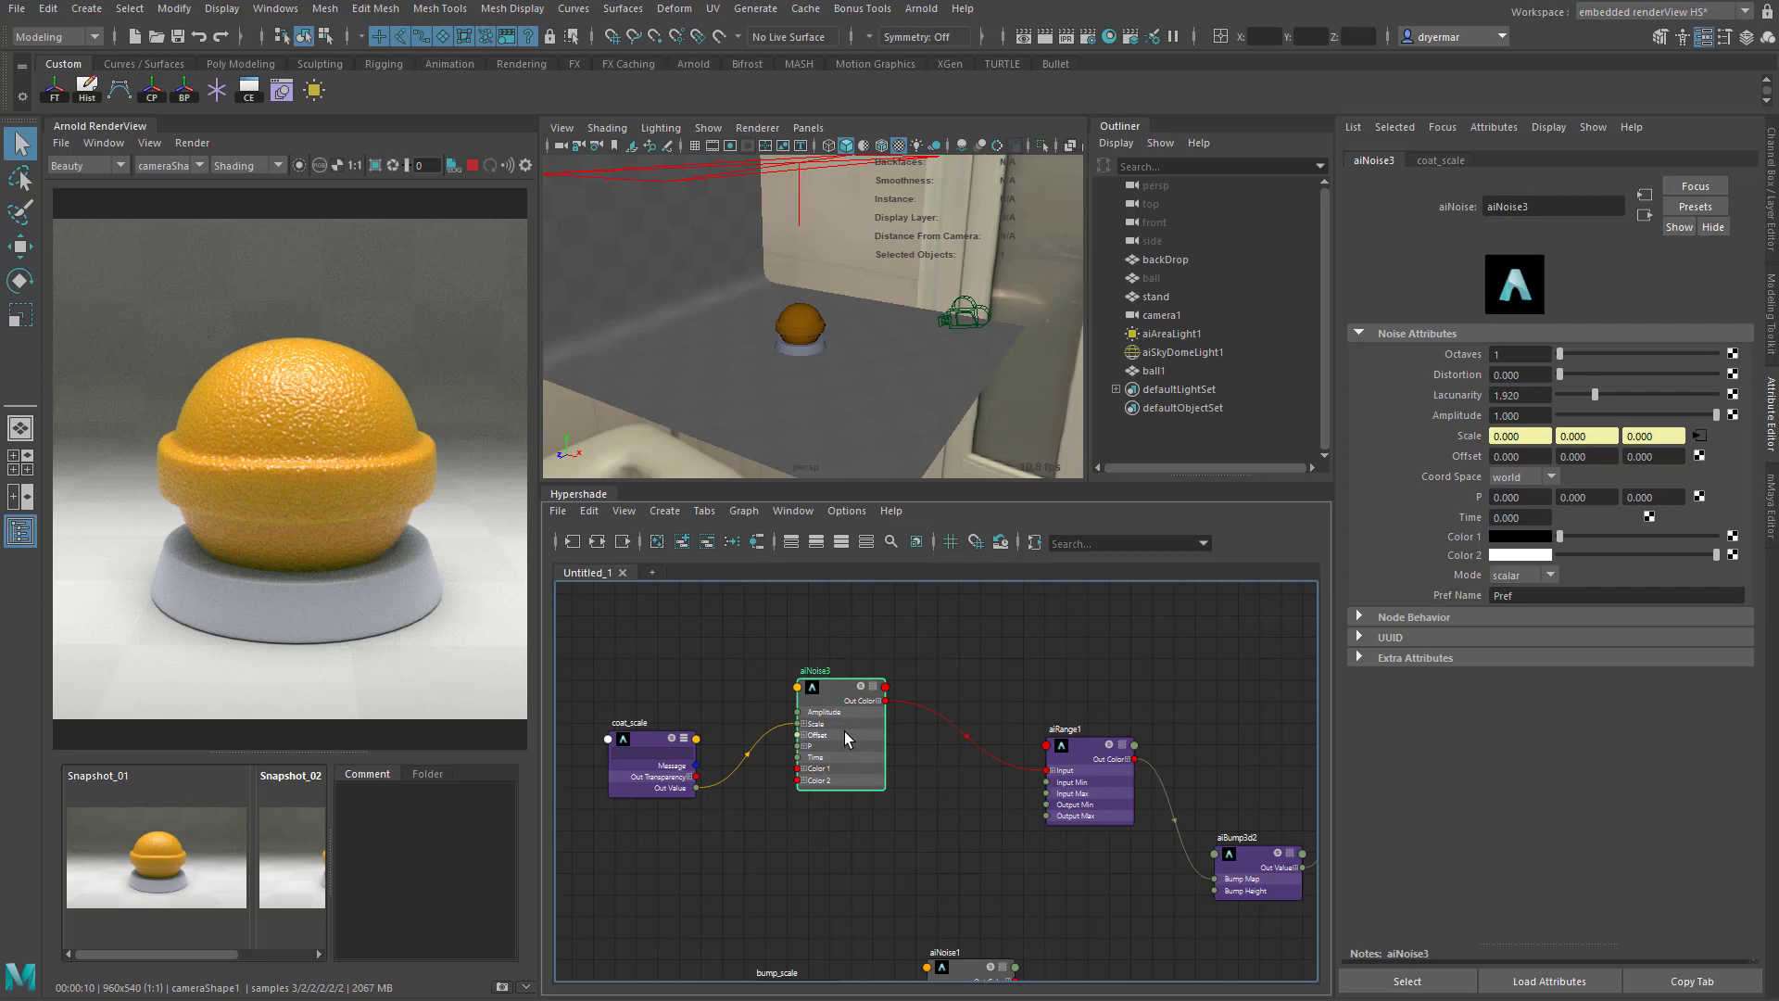
{"action": "scroll", "coordinate": [758, 847], "scroll_direction": "up", "scroll_amount": 3}
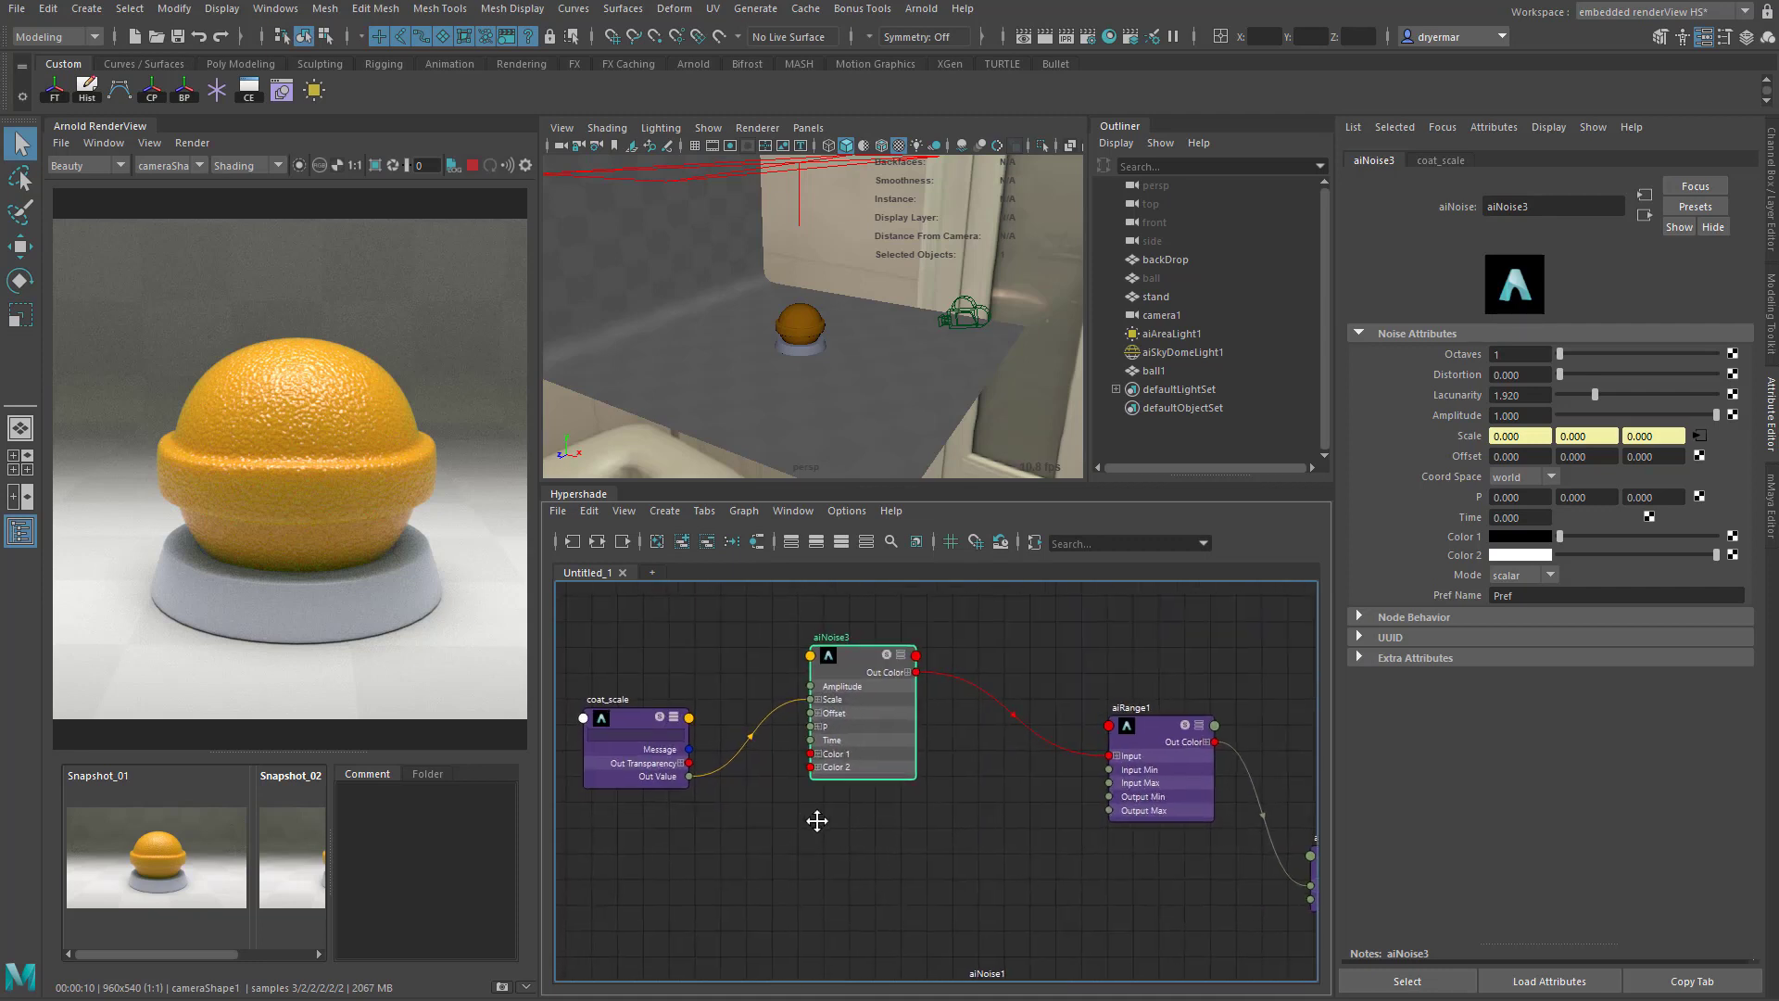
{"action": "left_click", "coordinate": [723, 726]}
{"action": "left_click_drag", "start_coordinate": [771, 641], "coordinate": [729, 641]}
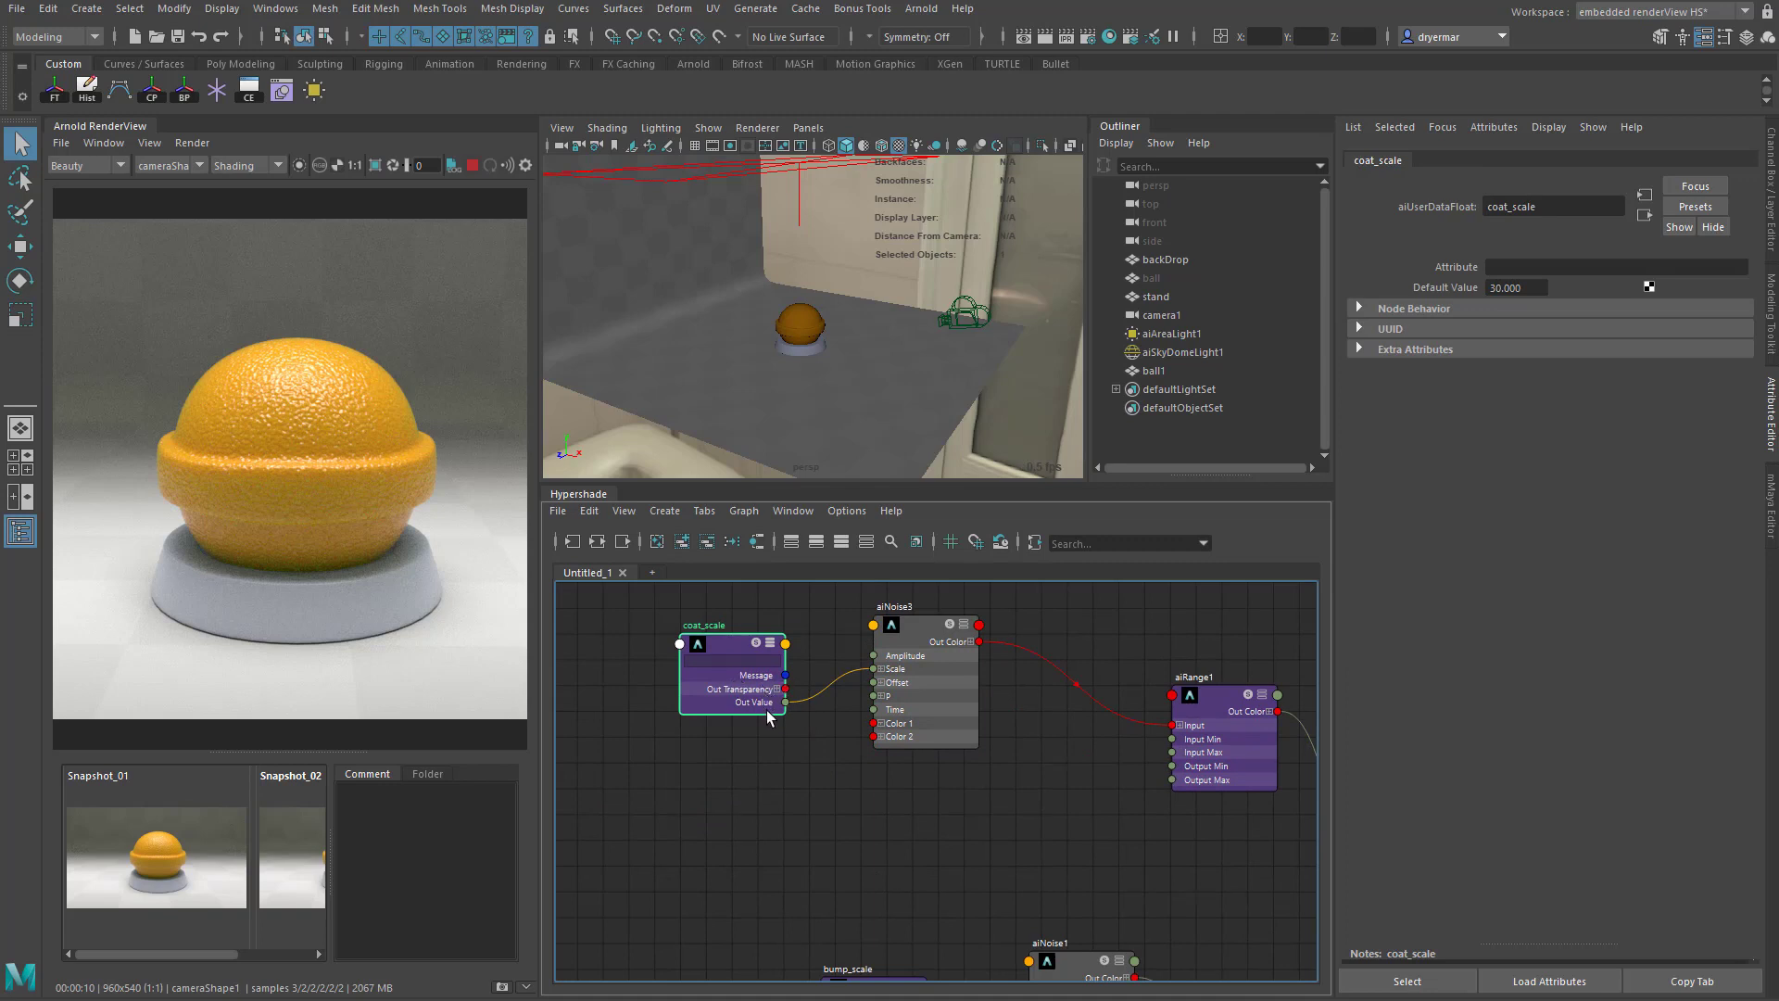
{"action": "left_click", "coordinate": [881, 668]}
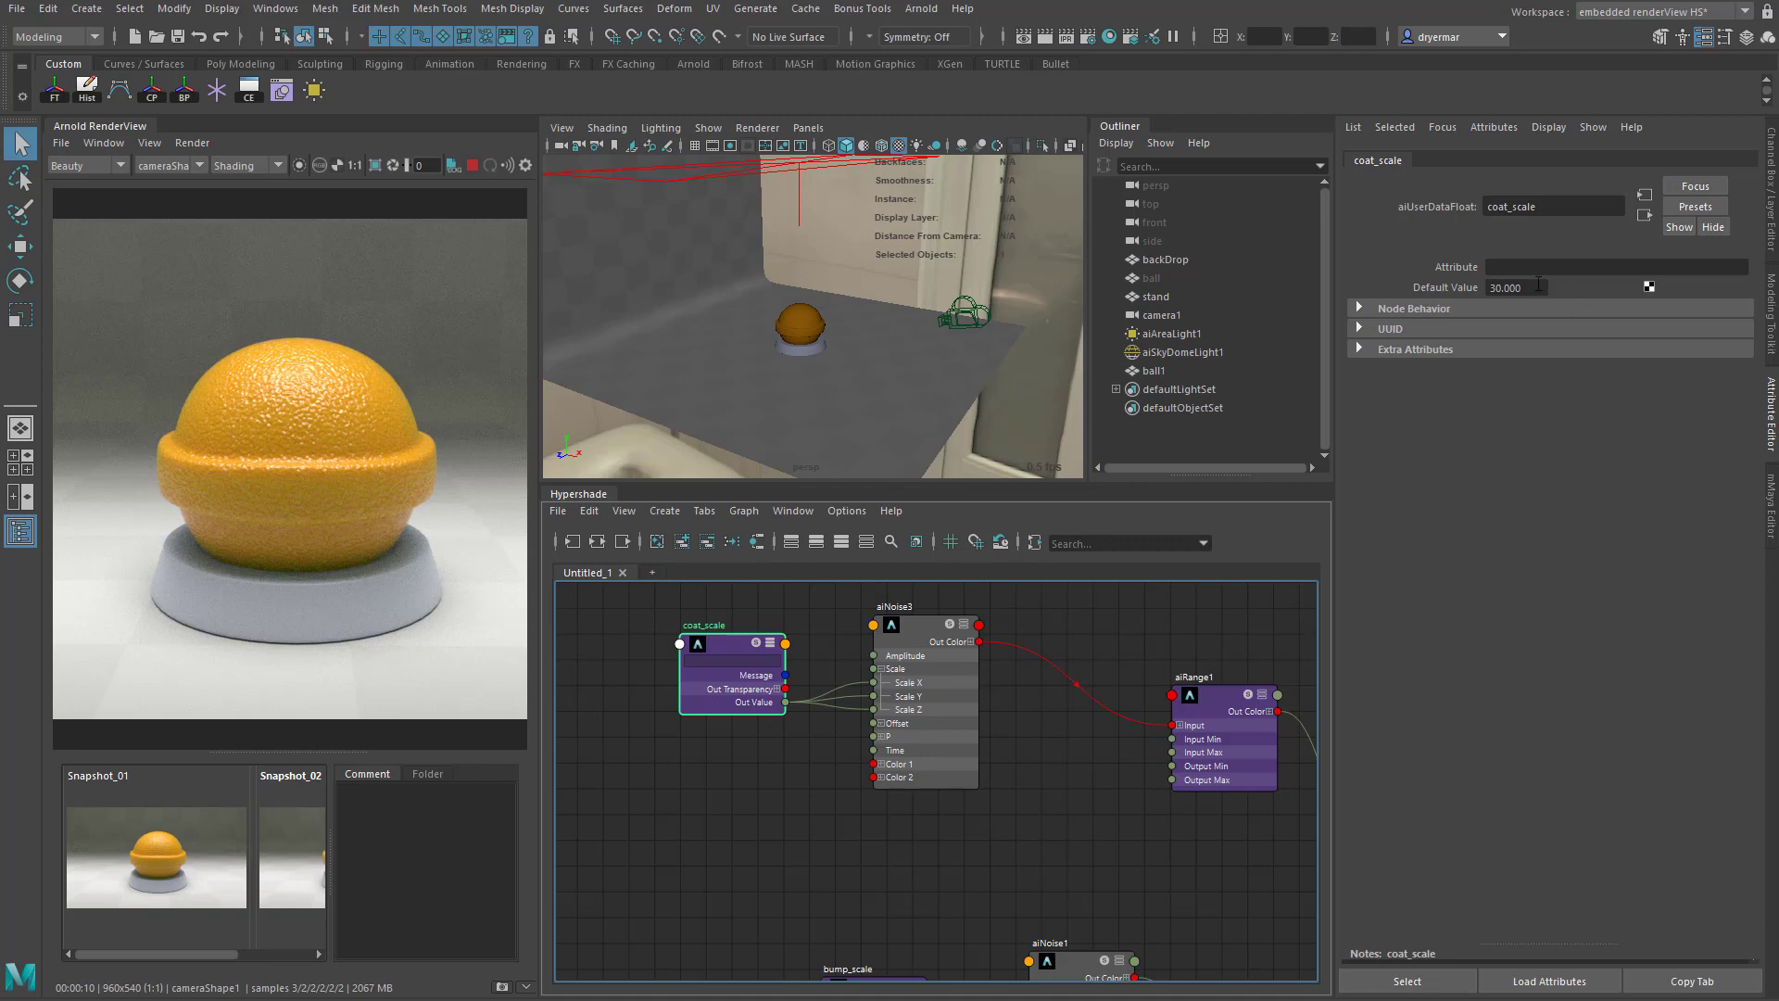
- Move the aiRange1 and aiNoise3 nodes closer together in the shader graph
{"action": "middle_click_drag", "start_coordinate": [1001, 865], "coordinate": [717, 838], "text": "alt"}
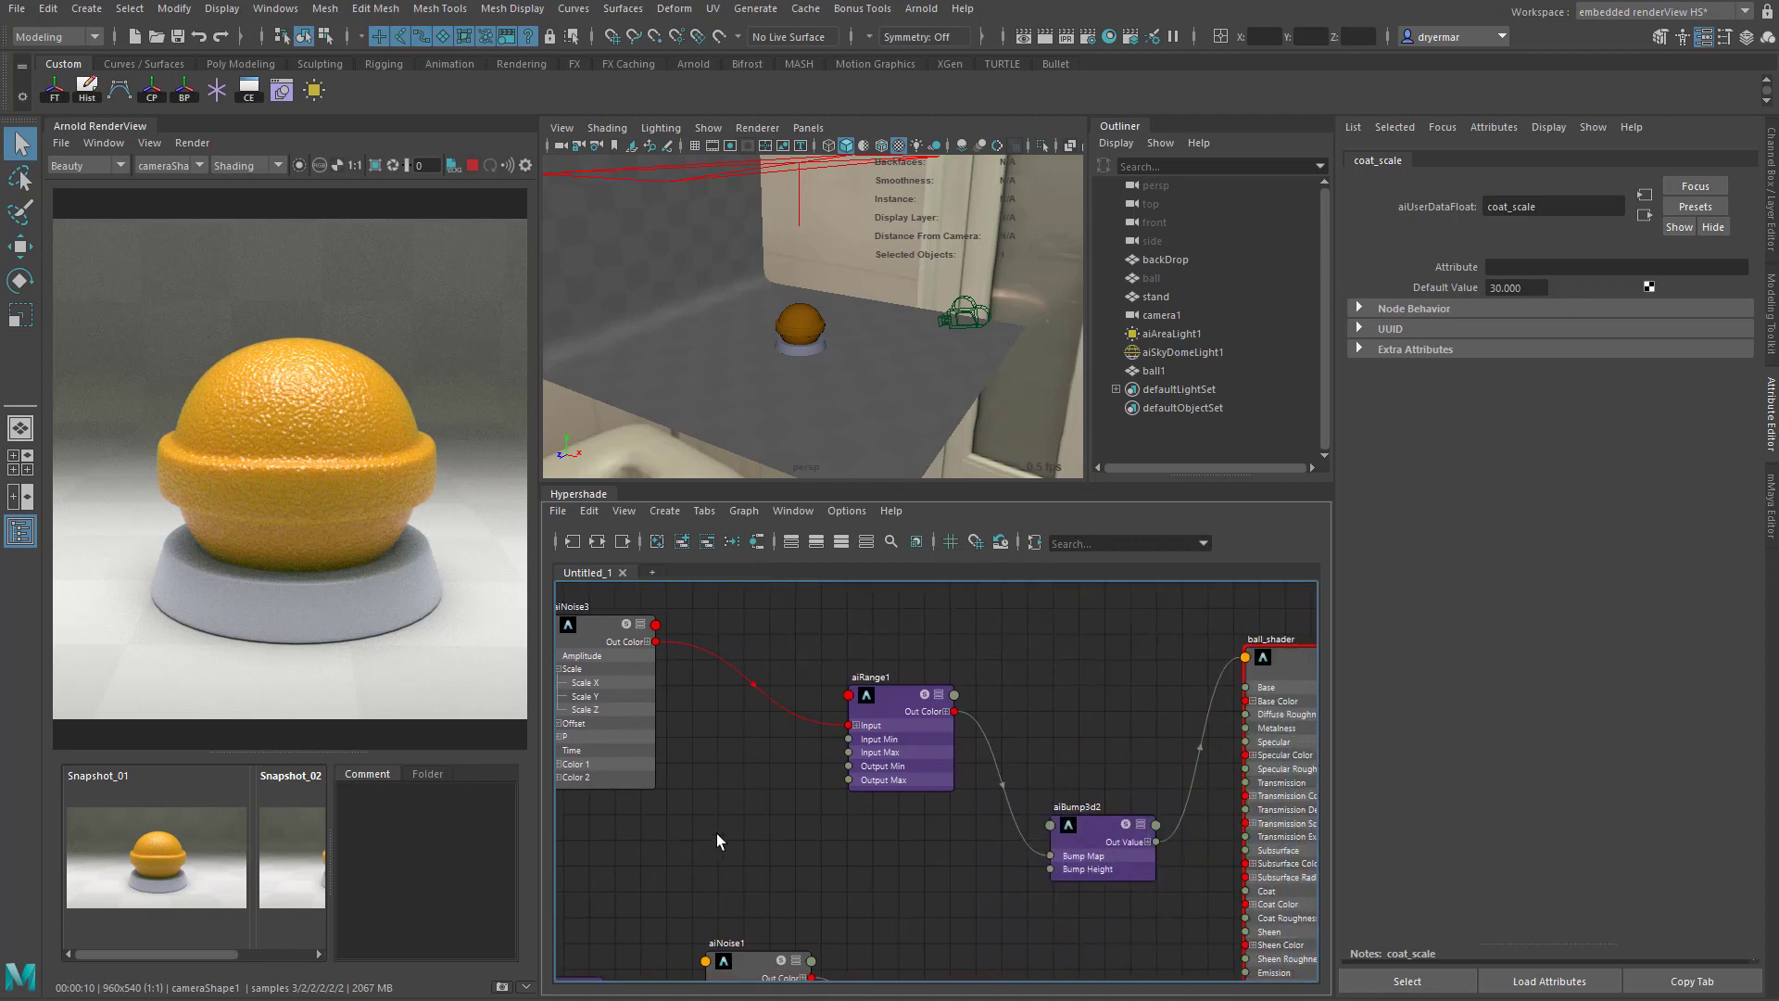
{"action": "left_click", "coordinate": [889, 699]}
{"action": "left_click_drag", "start_coordinate": [890, 699], "coordinate": [829, 681]}
{"action": "left_click", "coordinate": [647, 654]}
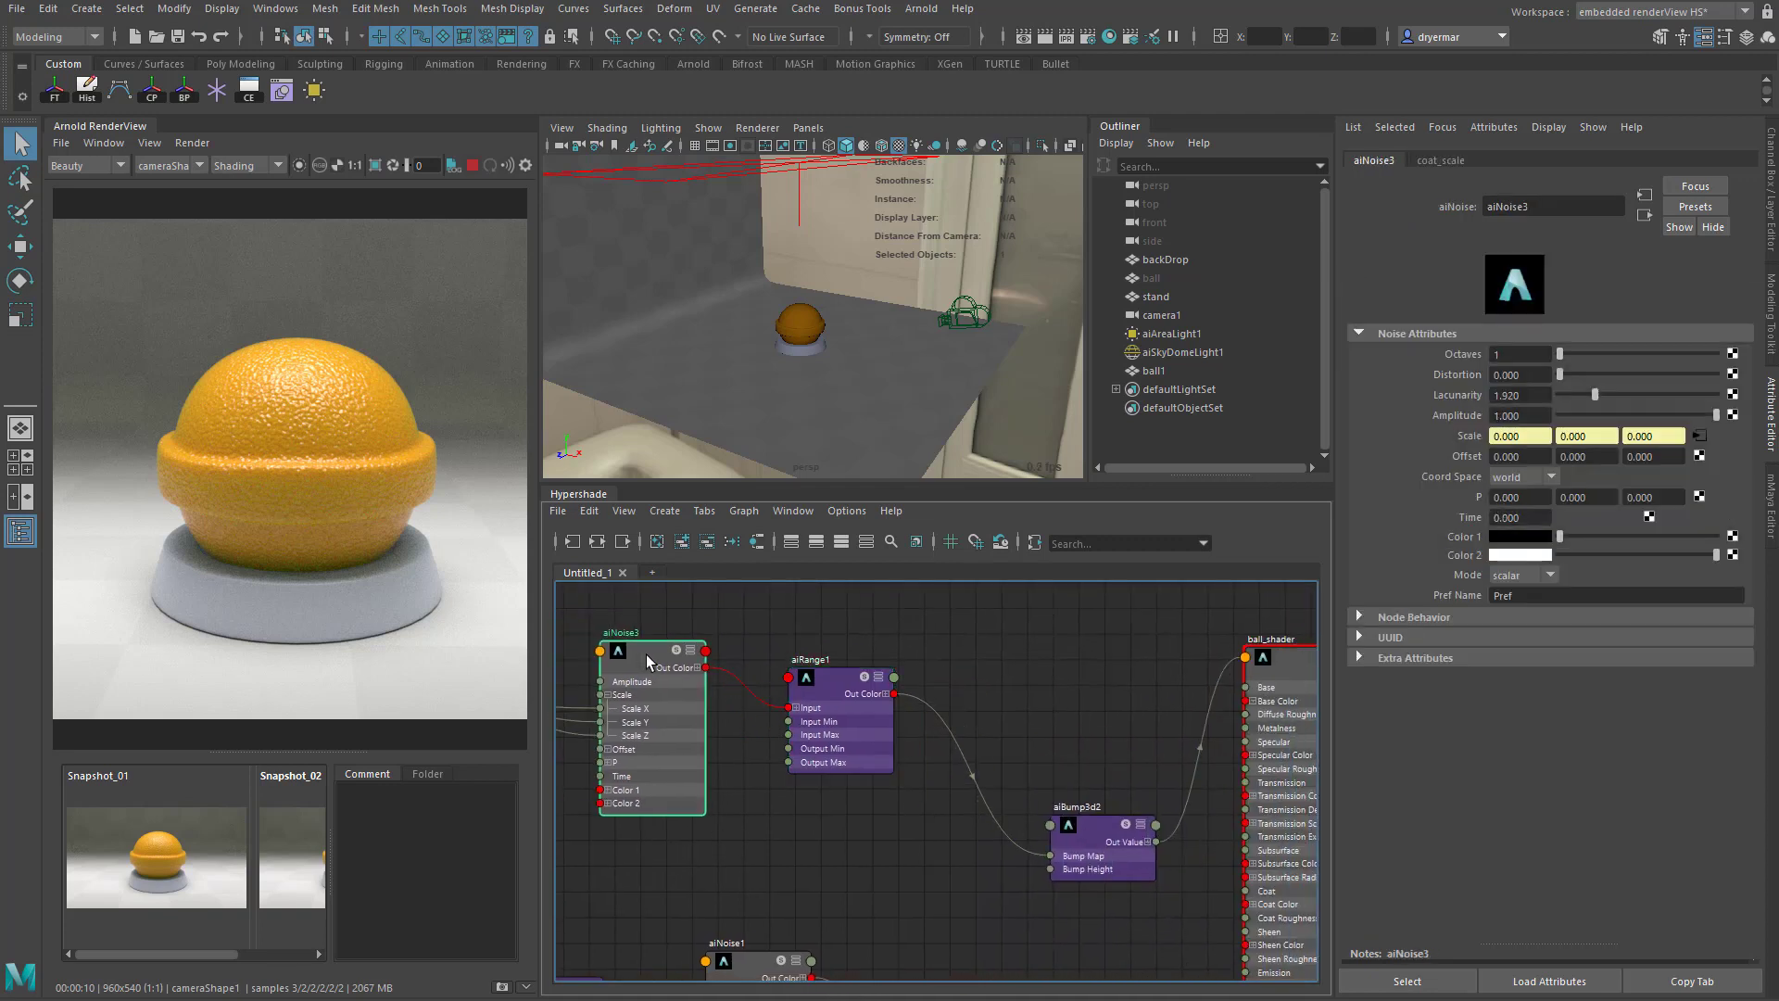
{"action": "left_click_drag", "start_coordinate": [647, 654], "coordinate": [717, 714]}
{"action": "scroll", "coordinate": [764, 752], "scroll_direction": "up", "scroll_amount": 3}
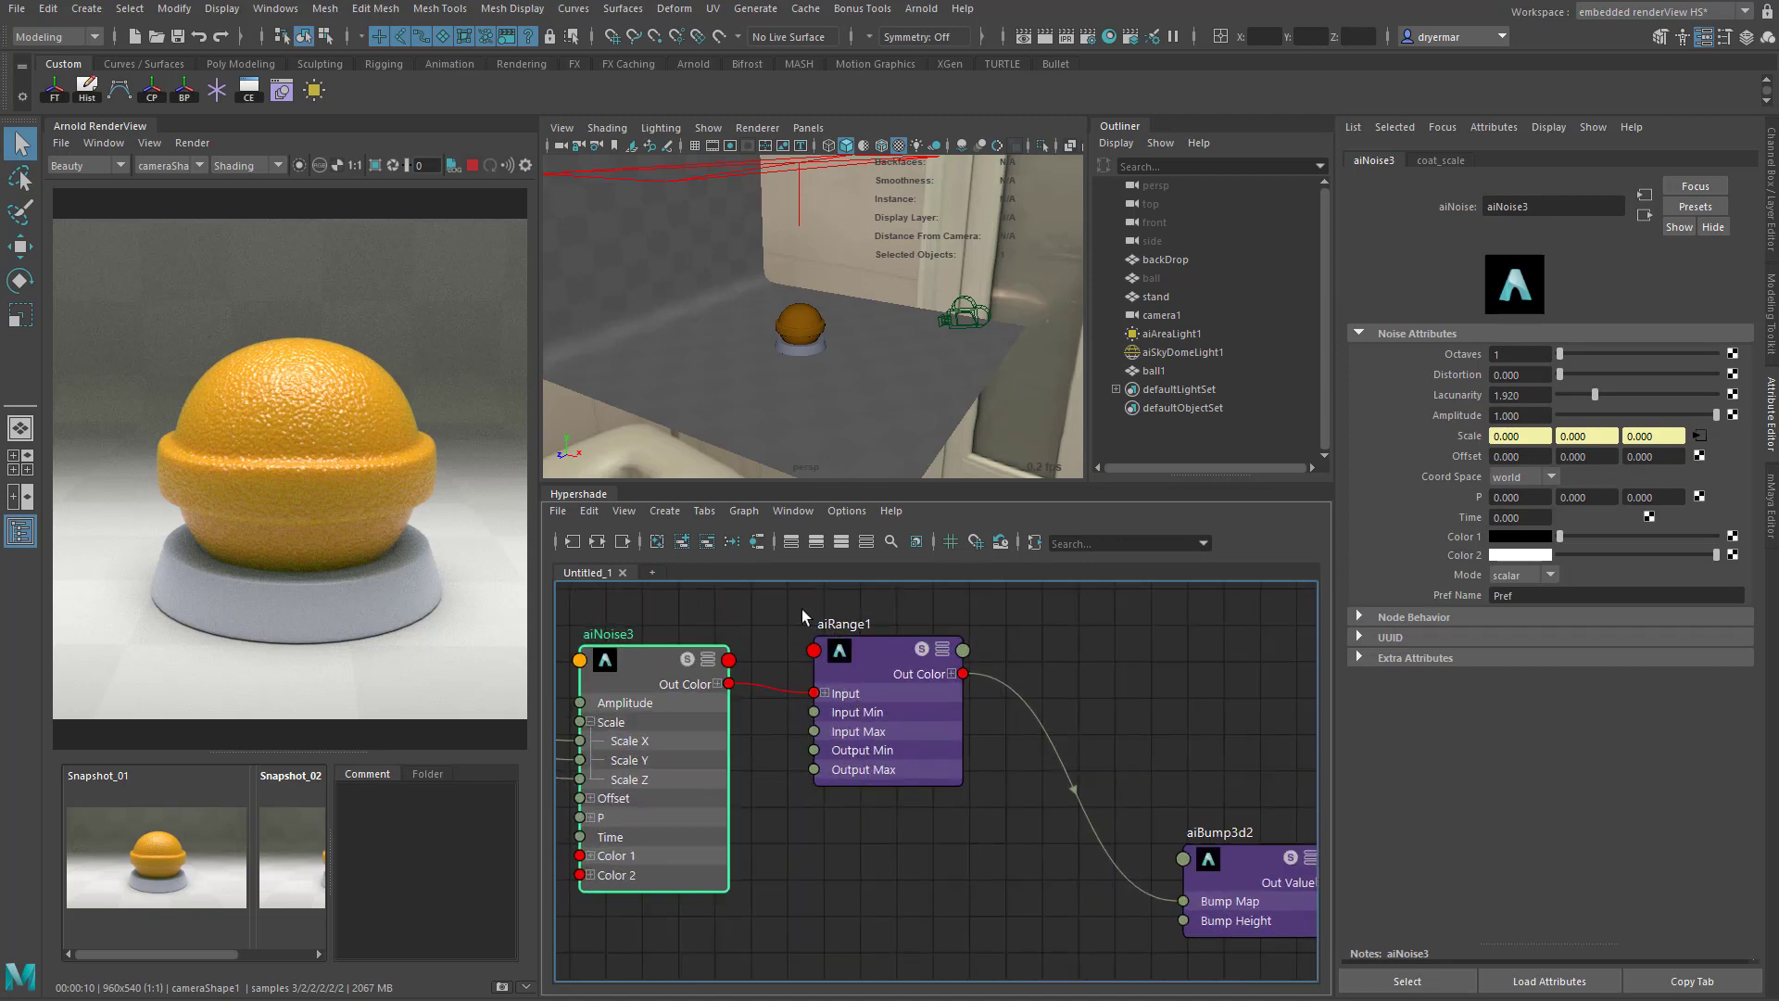
- Isolate the selected node in the render preview and compare the aiRange1 output with the aiNoise3 output
{"action": "left_click", "coordinate": [858, 652]}
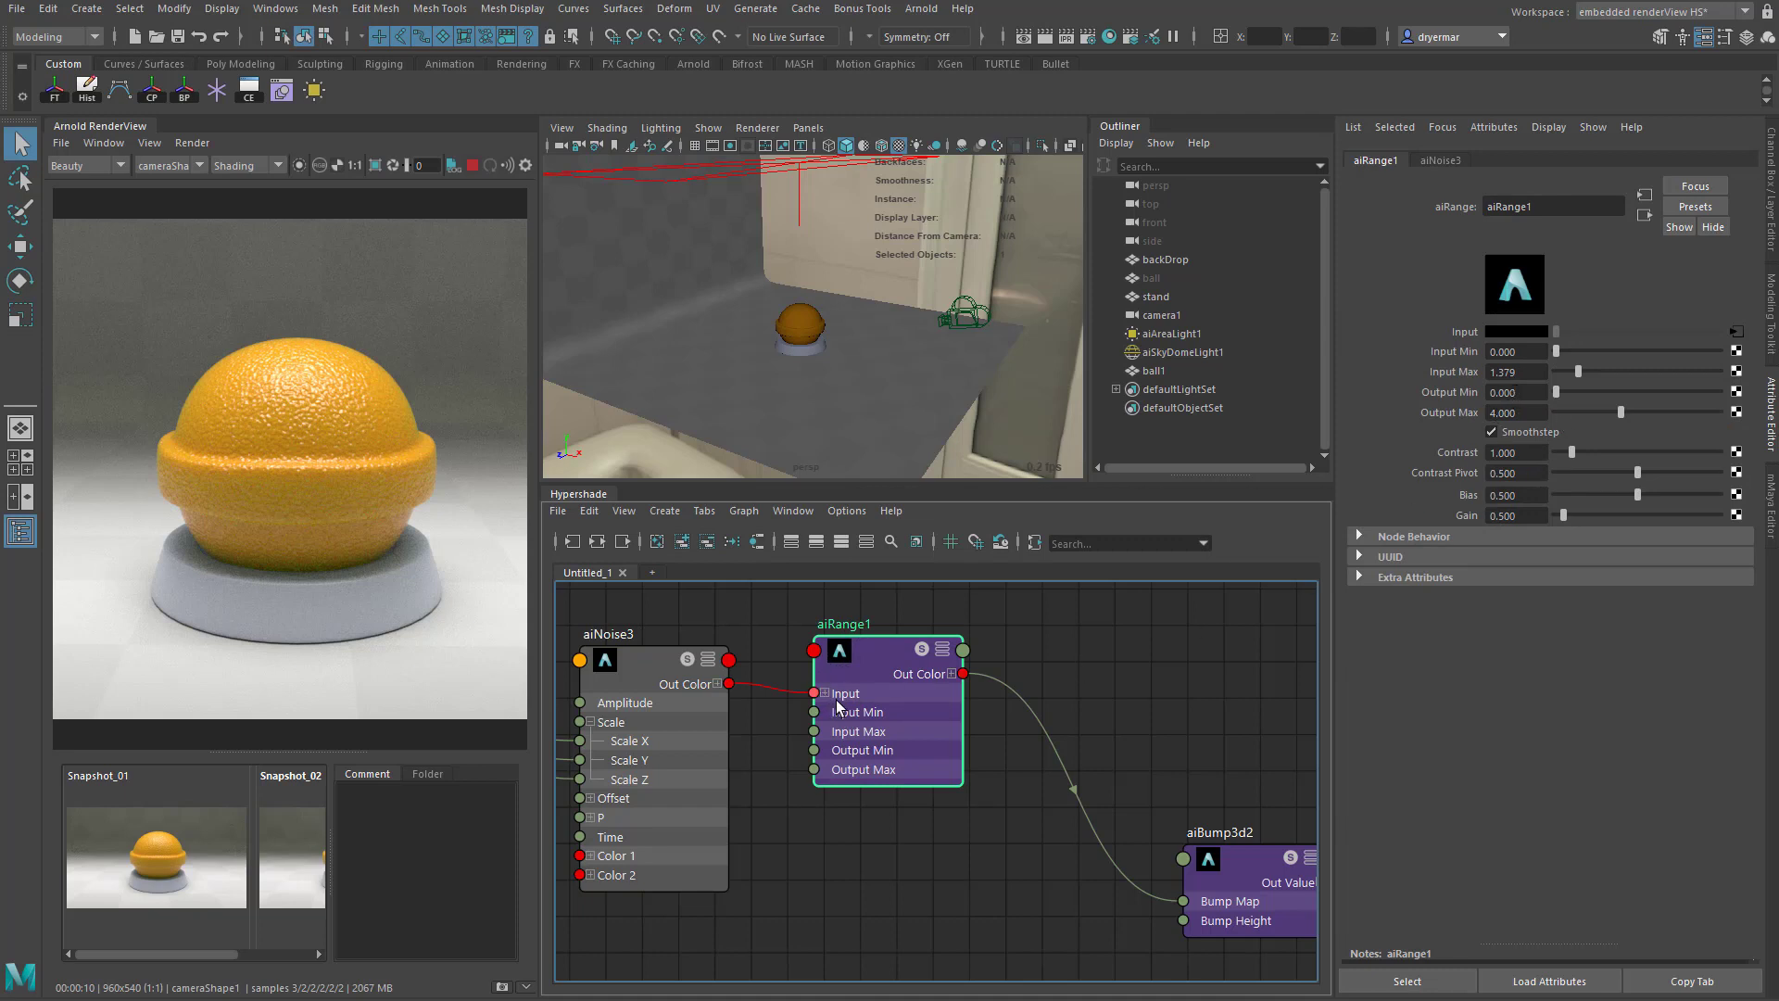
{"action": "left_click", "coordinate": [298, 166]}
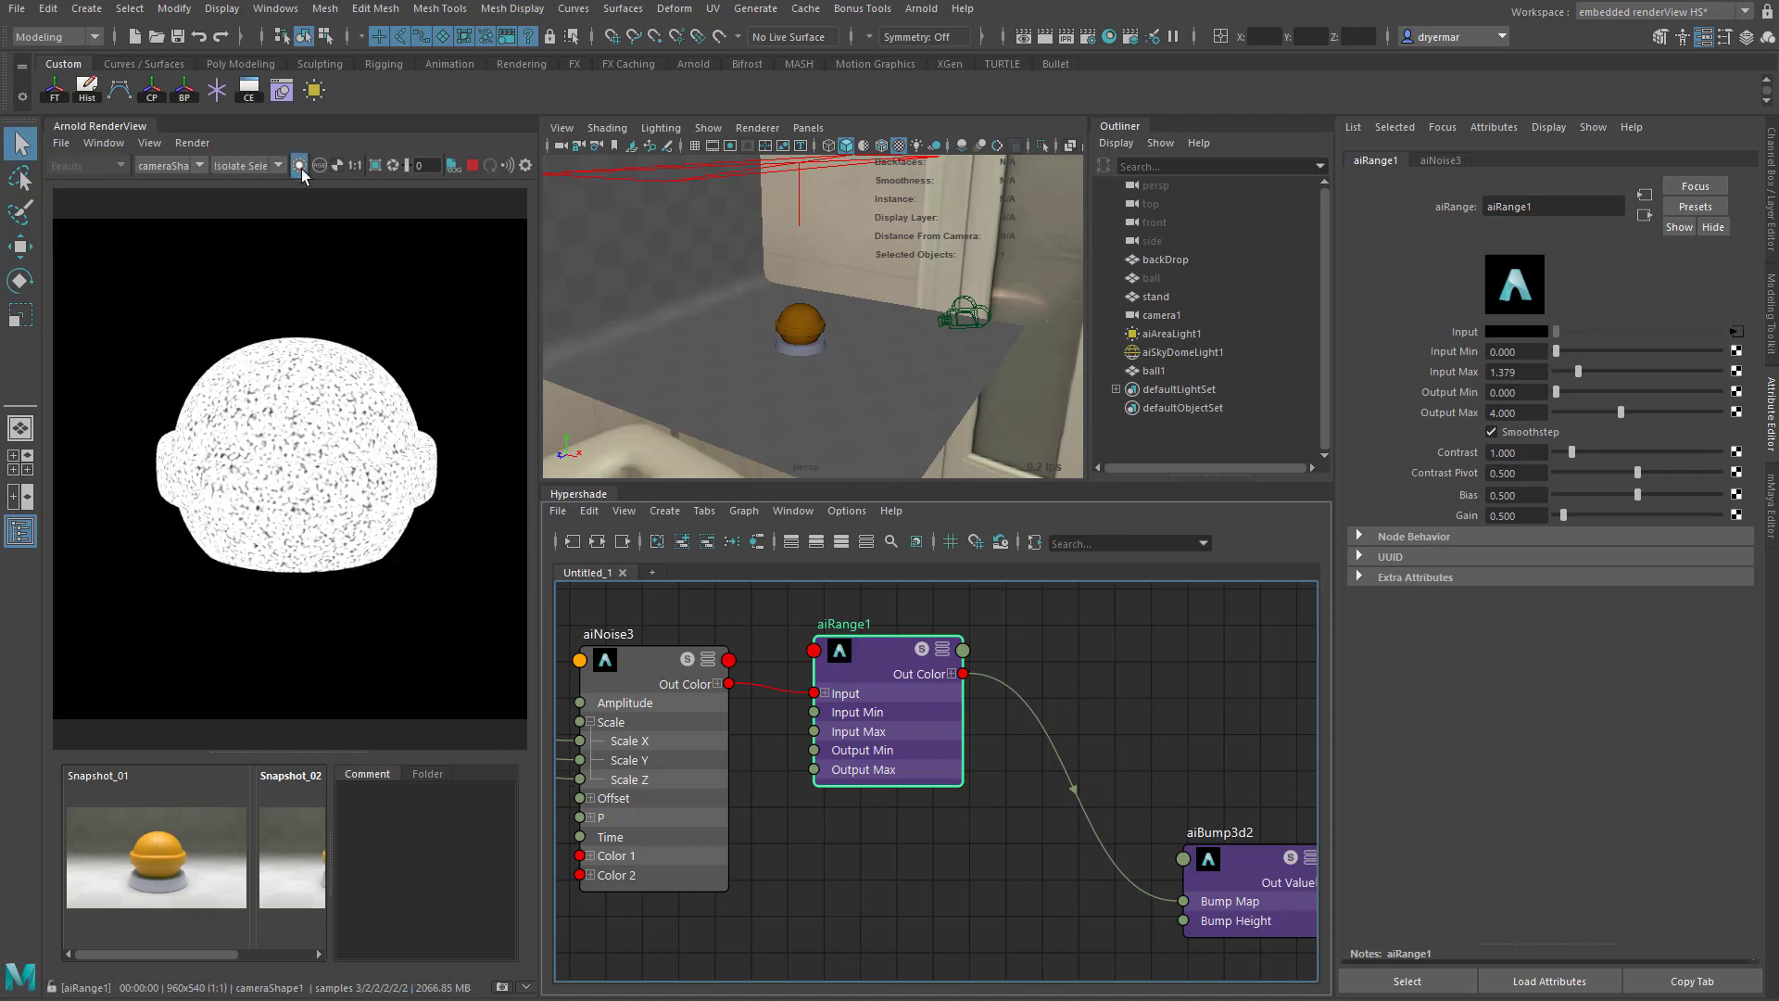
{"action": "left_click_drag", "start_coordinate": [866, 652], "coordinate": [866, 664]}
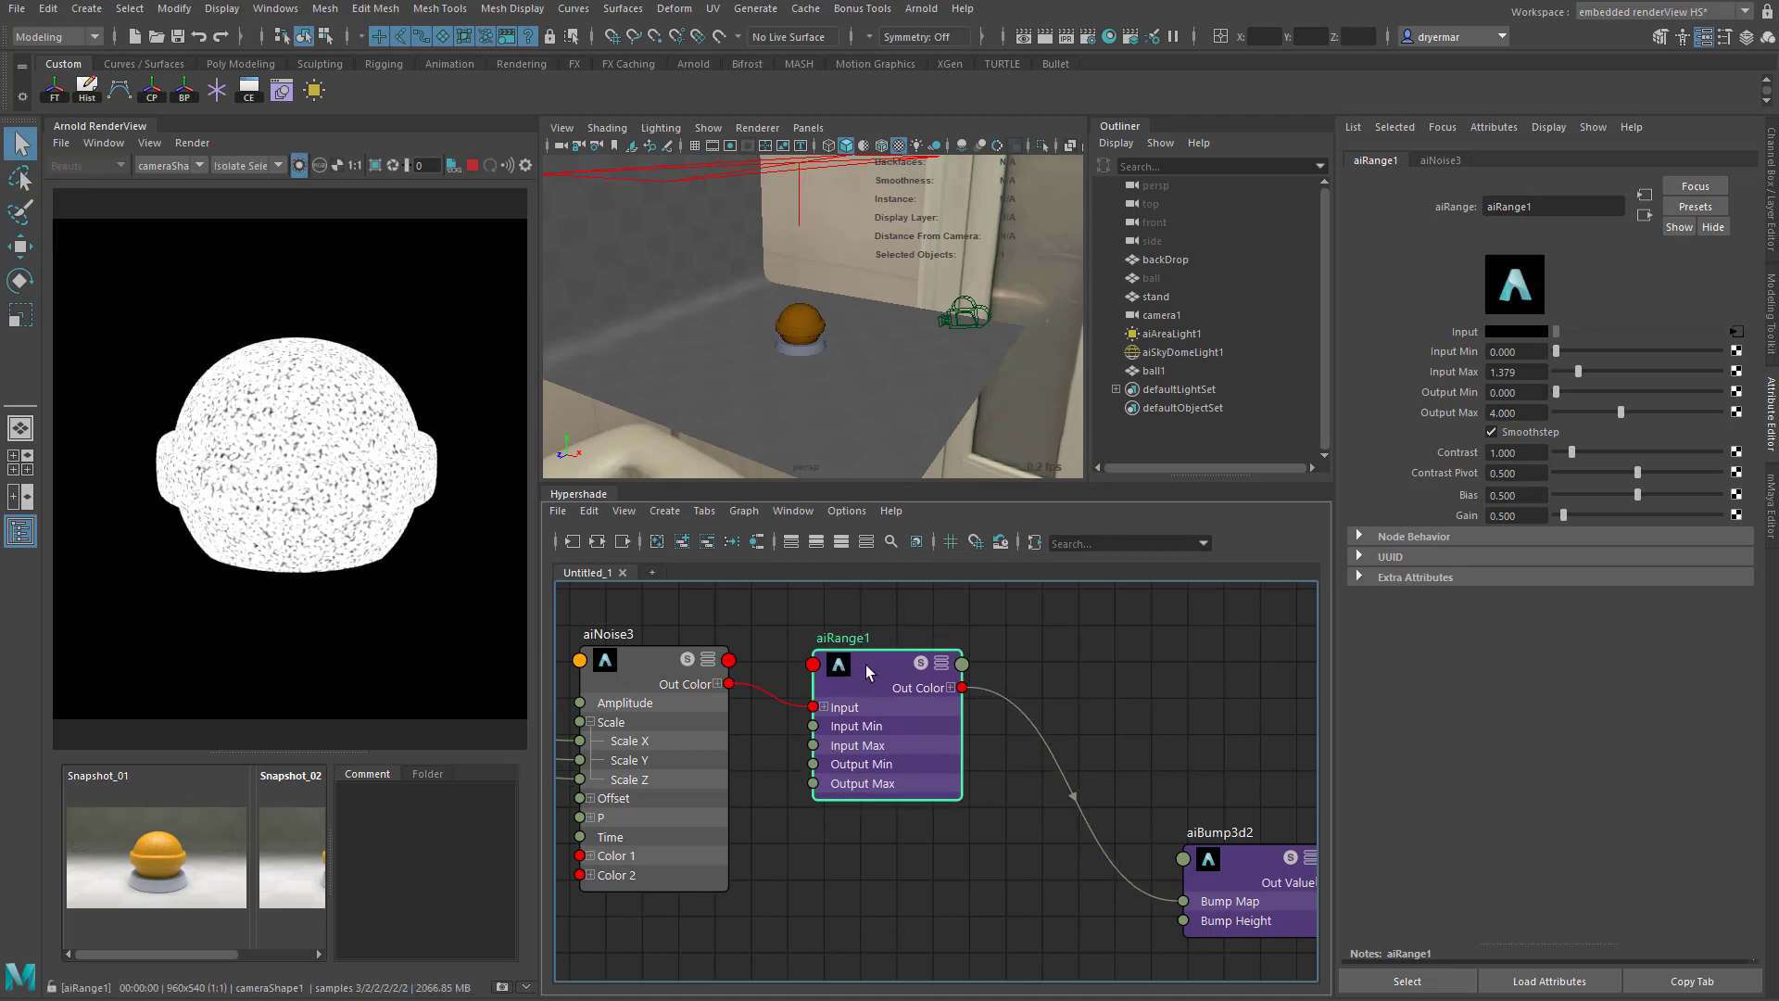
{"action": "left_click", "coordinate": [645, 664]}
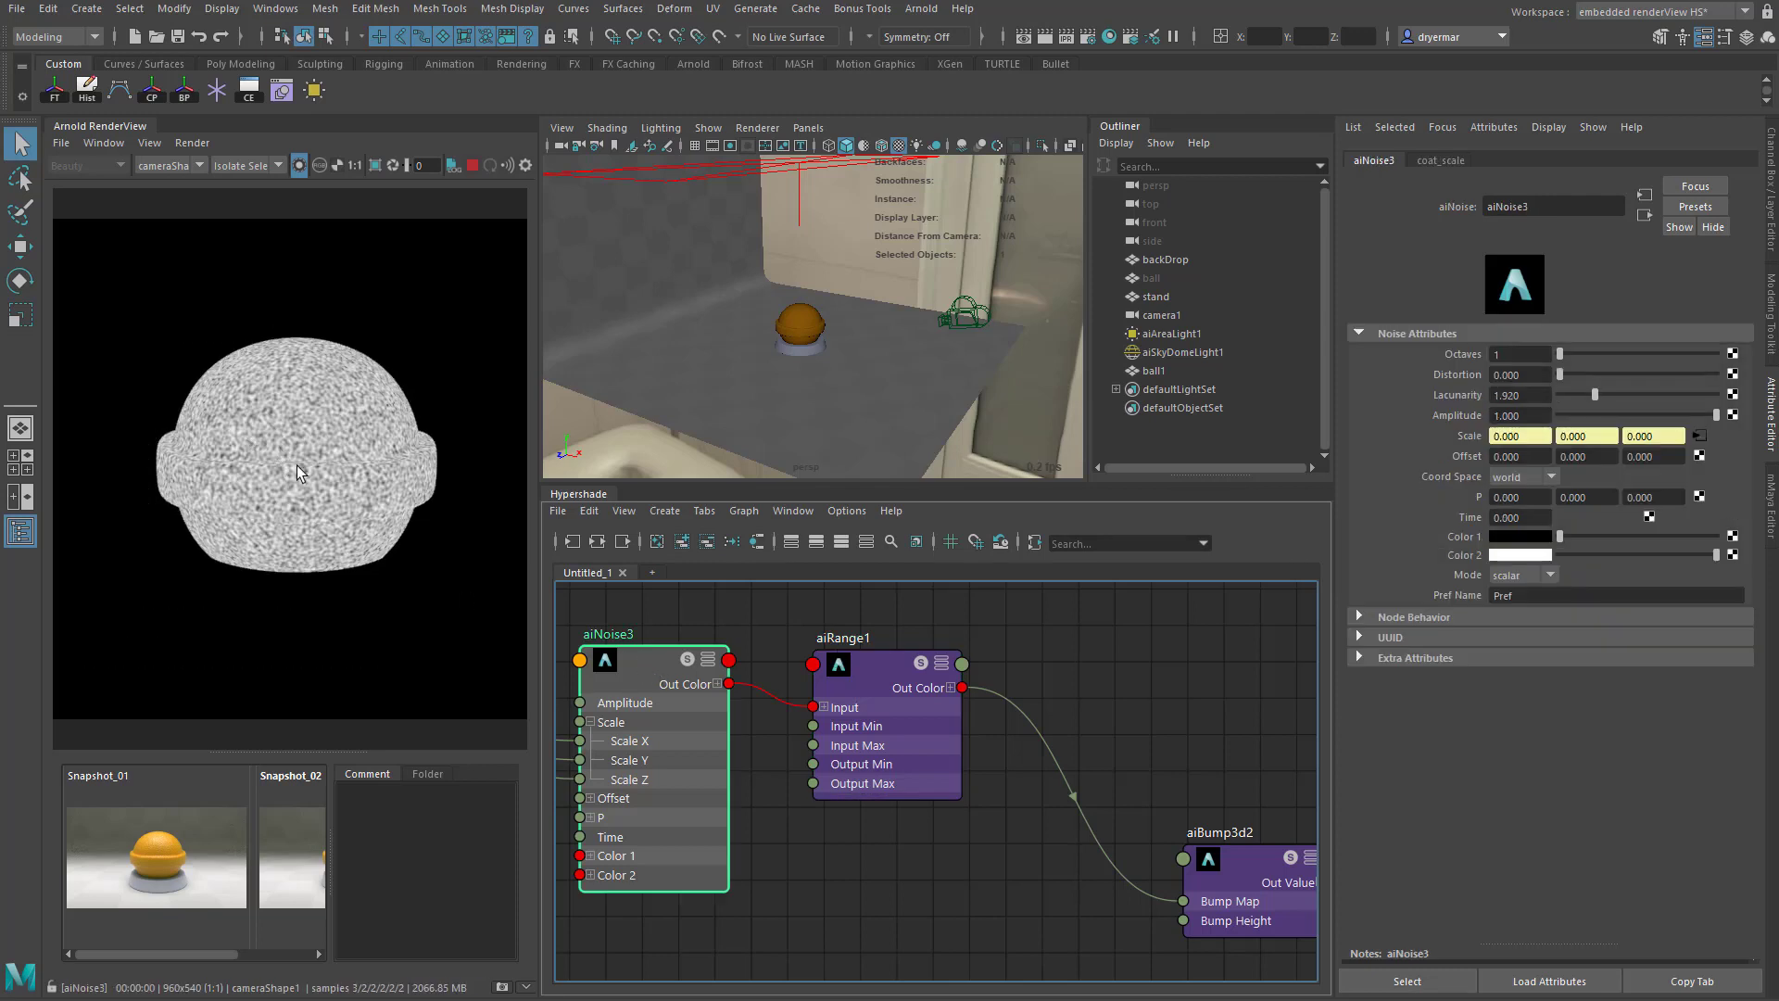
{"action": "middle_click_drag", "start_coordinate": [780, 786], "coordinate": [1013, 807], "text": "alt"}
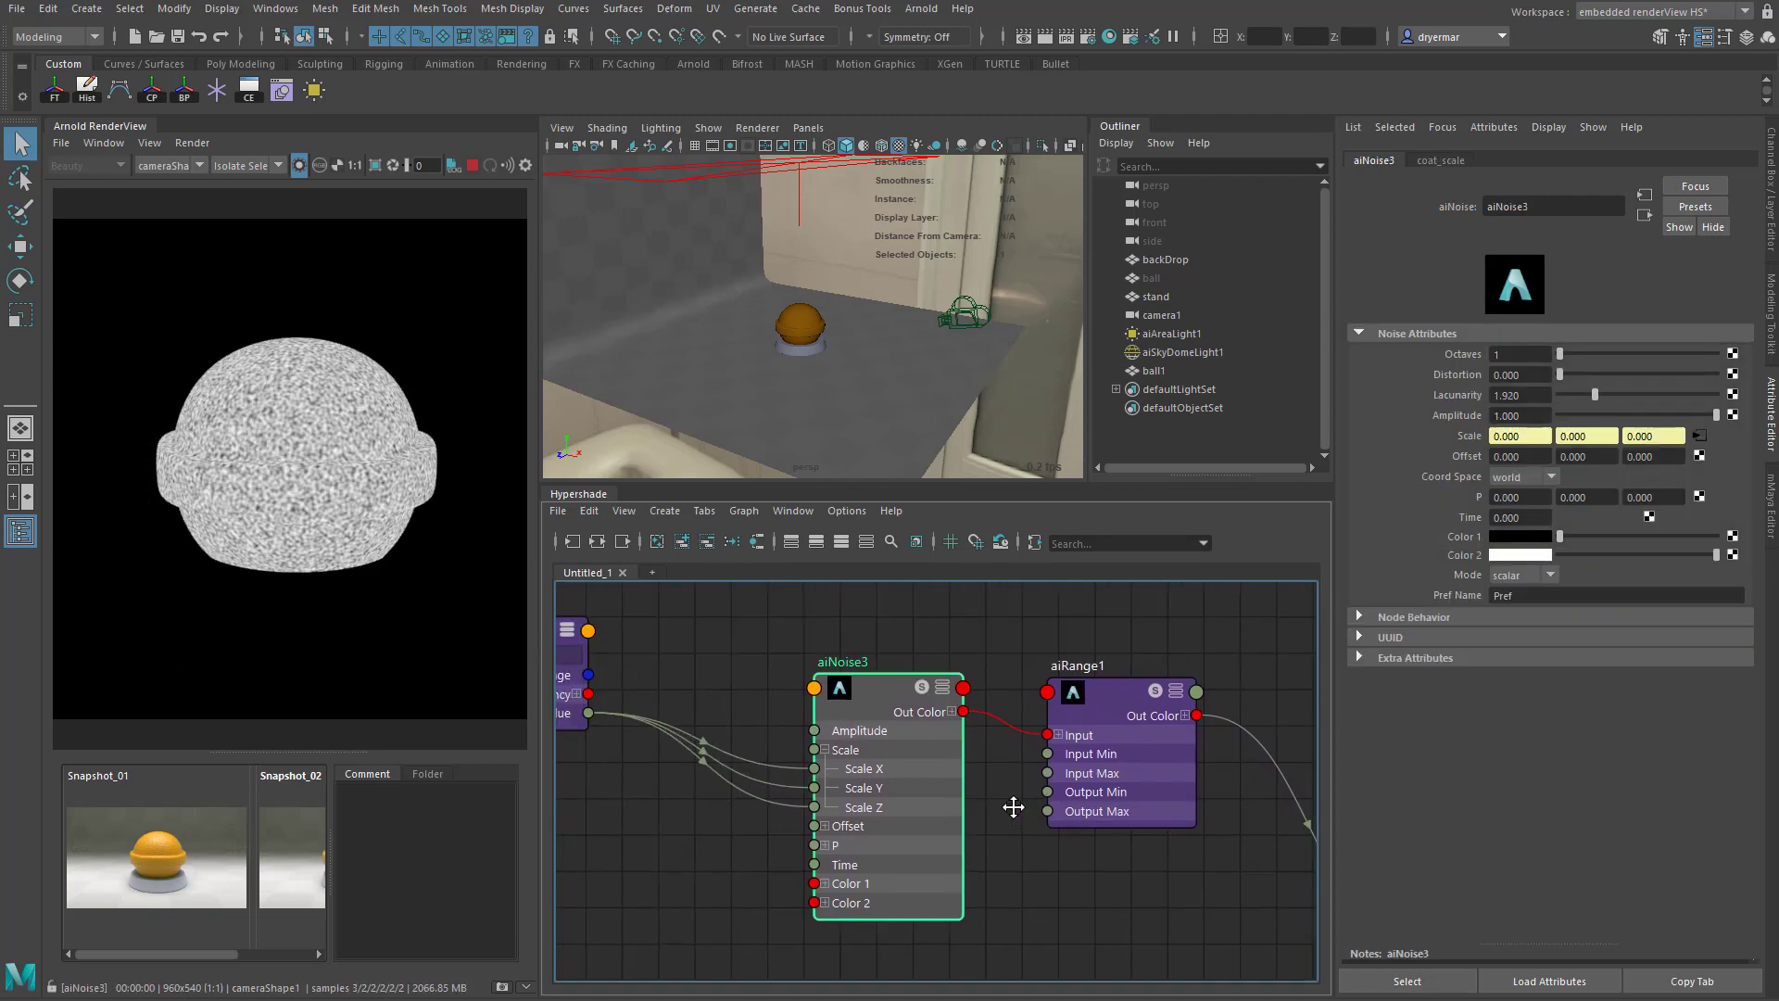
{"action": "left_click", "coordinate": [1113, 687]}
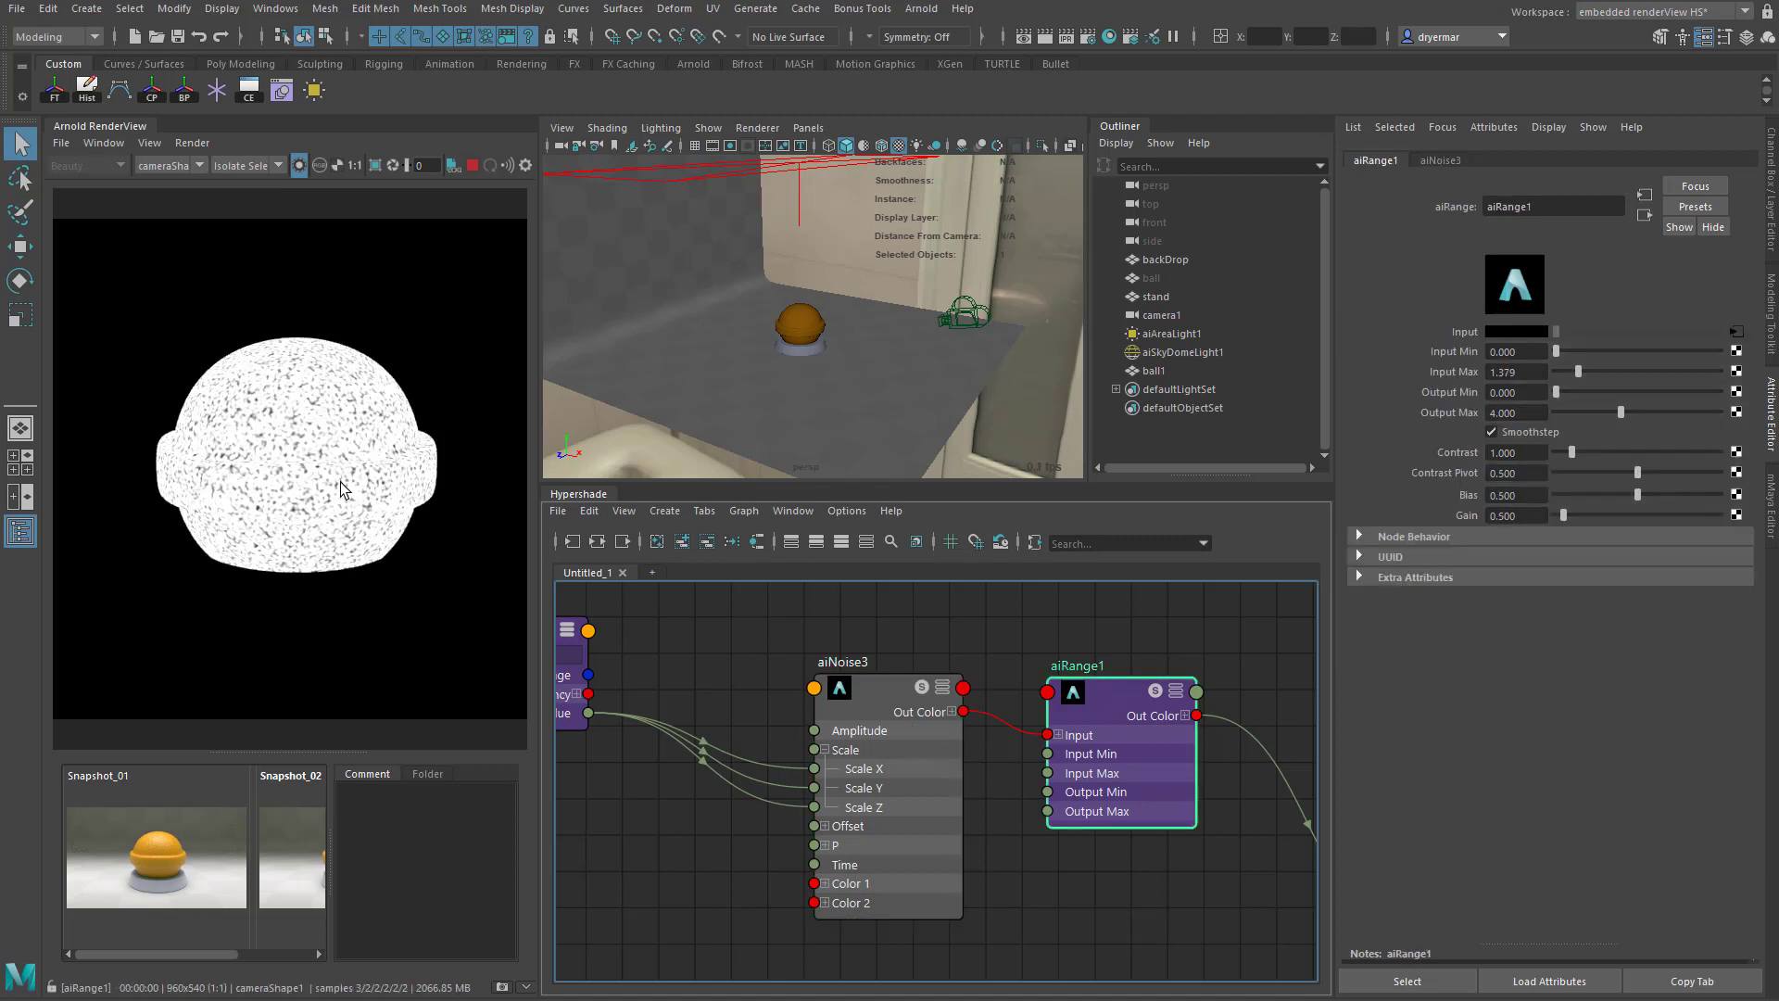
- Preview aiBump3d2 and ball_shader in isolation and return the render view to the full scene
{"action": "middle_click_drag", "start_coordinate": [1020, 738], "coordinate": [780, 780], "text": "alt"}
{"action": "left_click", "coordinate": [1057, 845]}
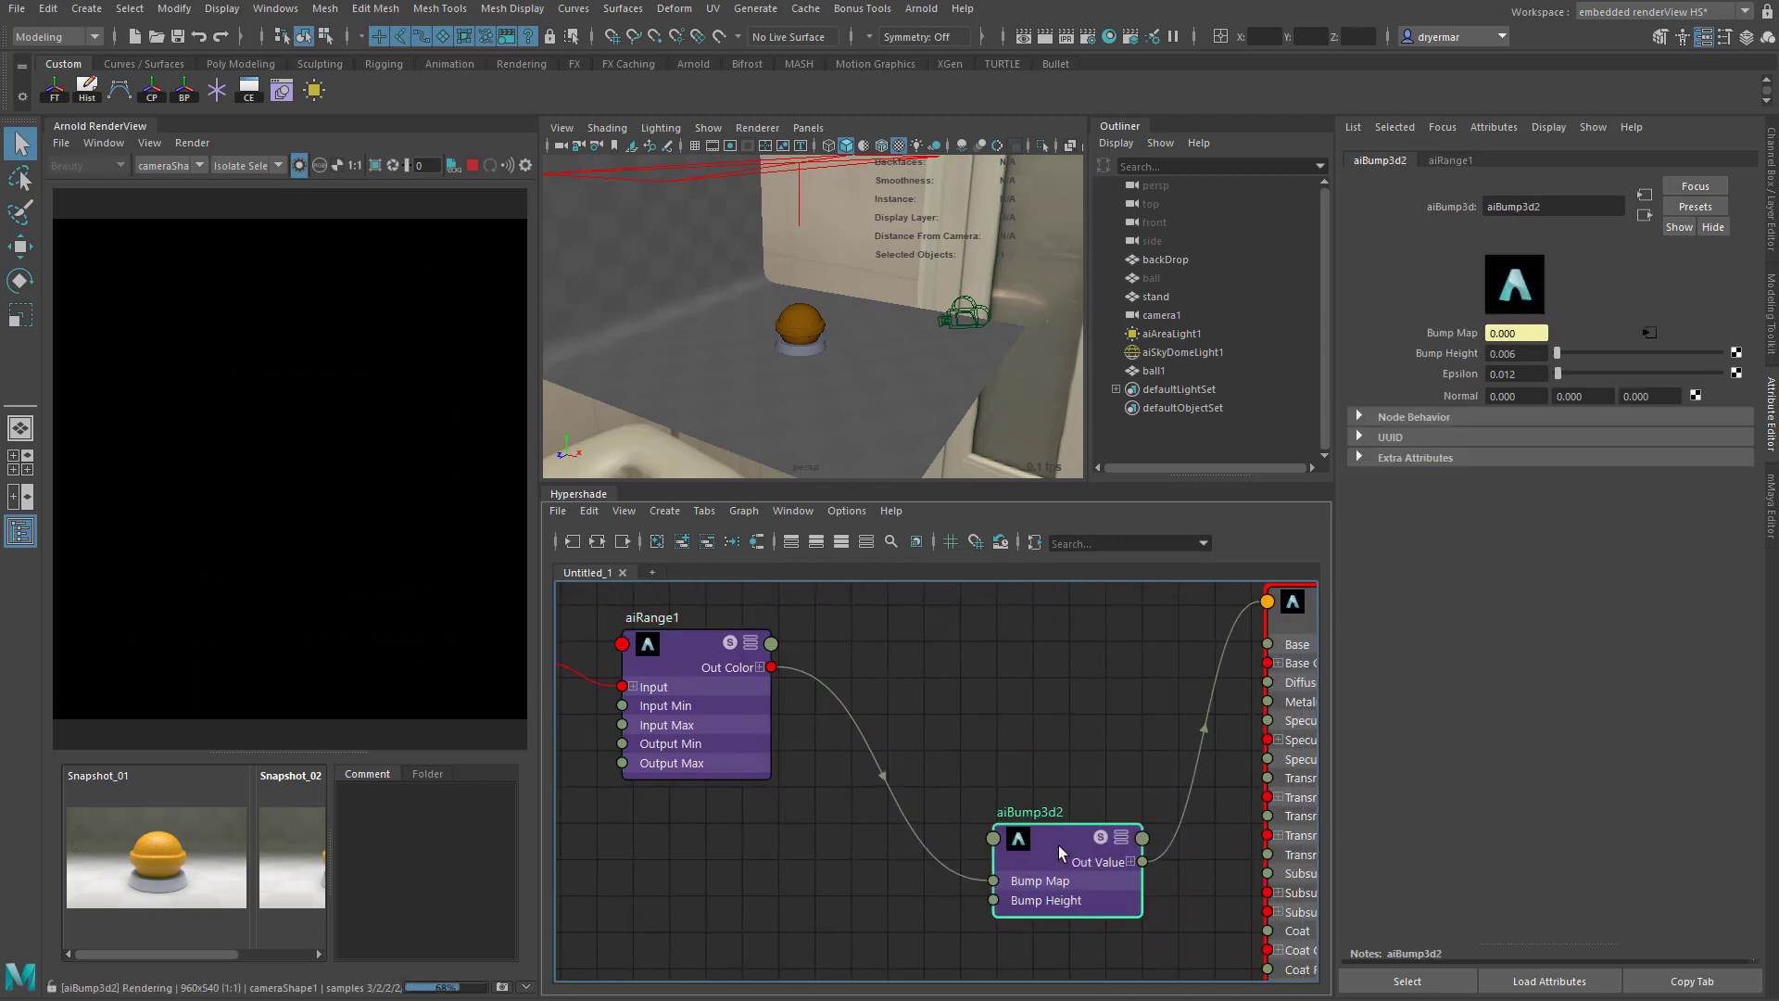
{"action": "middle_click_drag", "start_coordinate": [1058, 845], "coordinate": [690, 777], "text": "alt"}
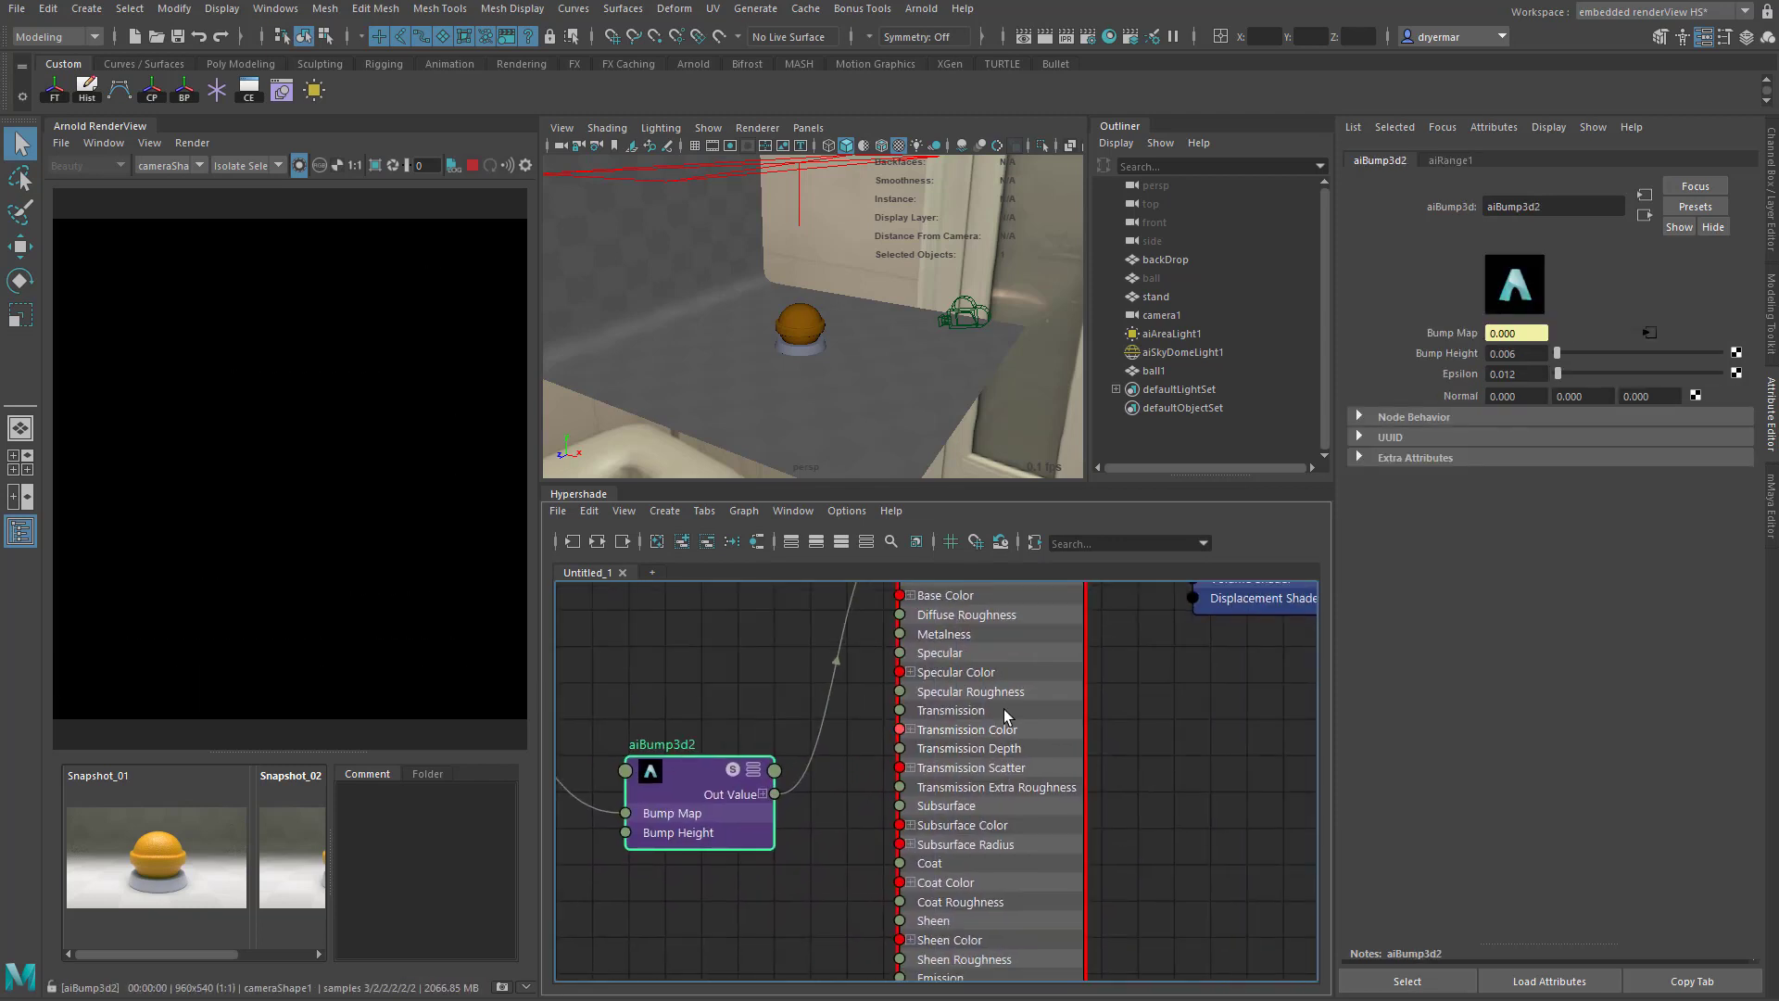
{"action": "left_click", "coordinate": [1040, 682]}
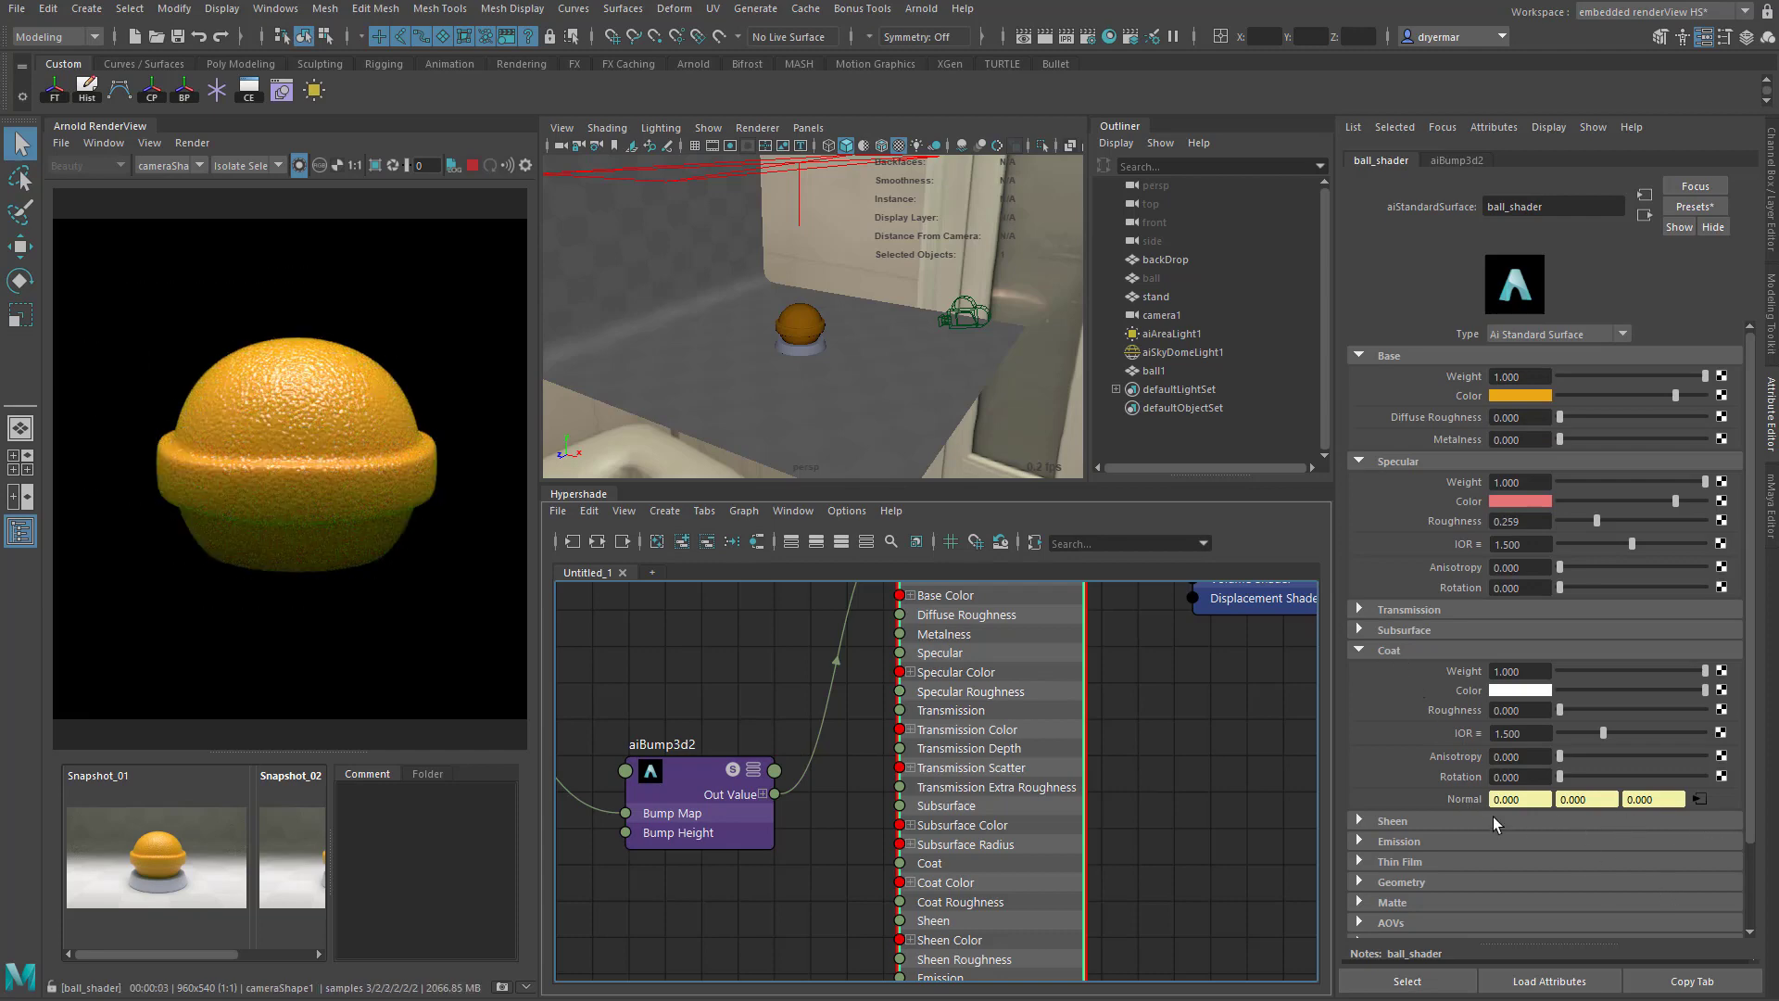
{"action": "scroll", "coordinate": [949, 794], "scroll_direction": "down", "scroll_amount": 3}
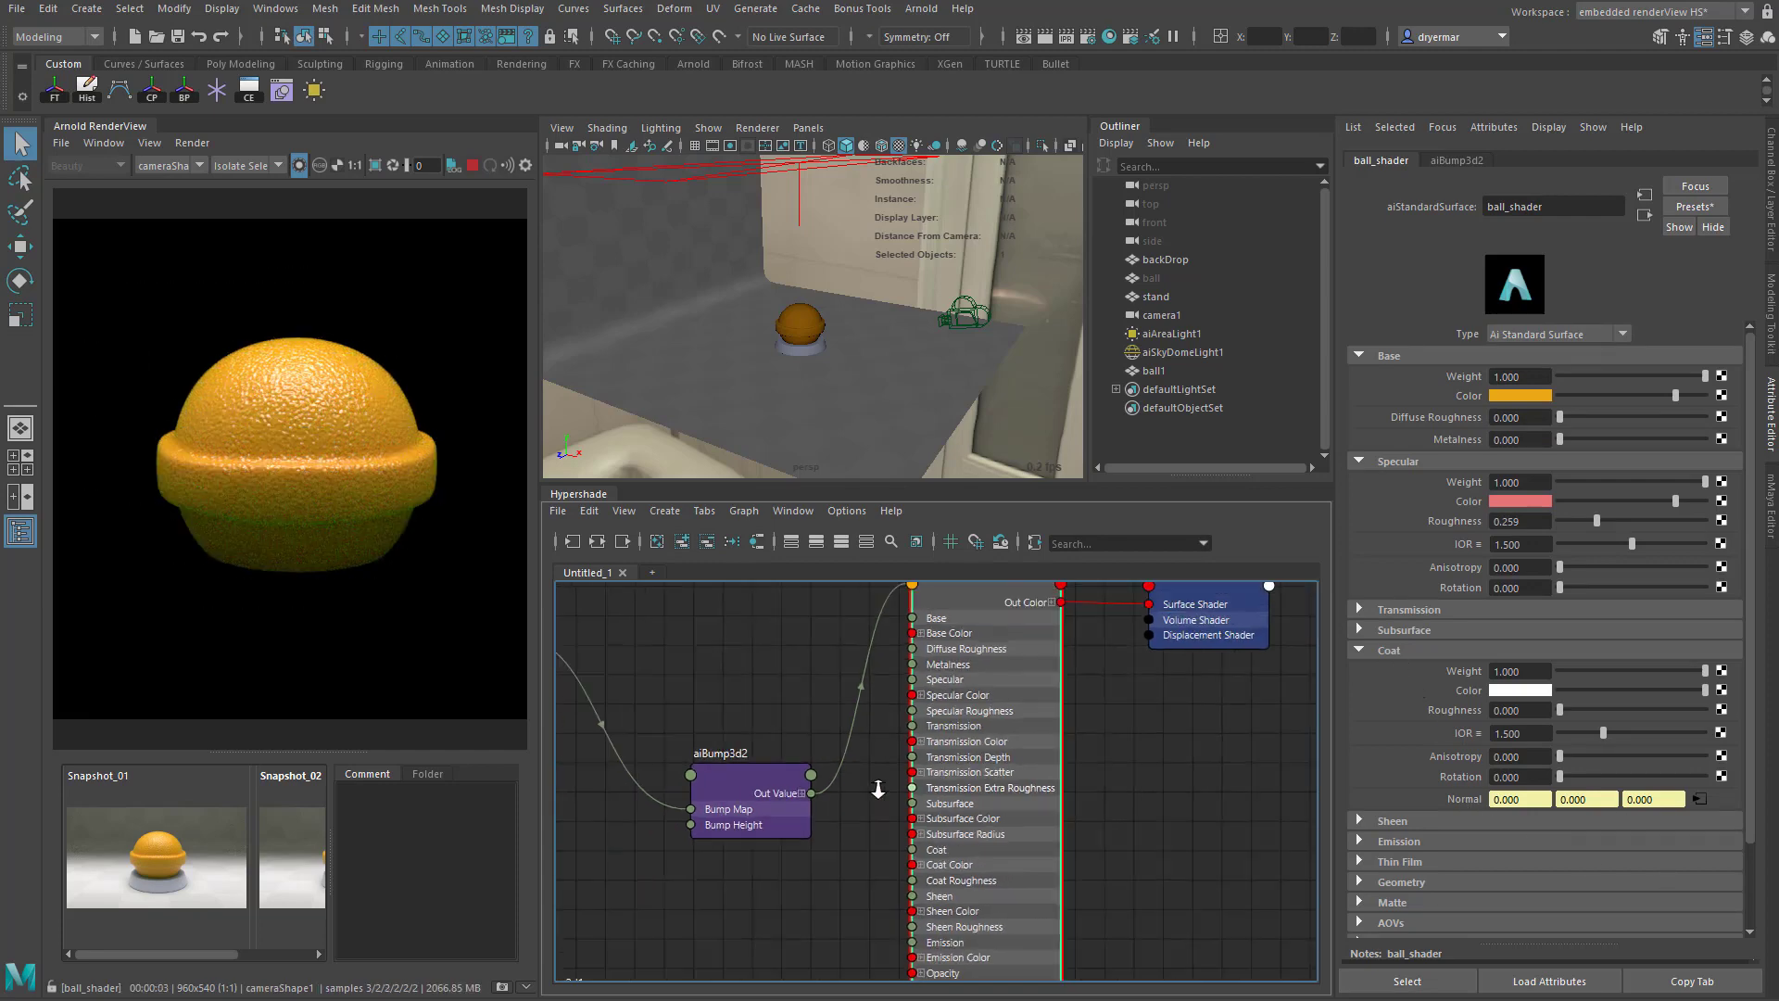
{"action": "left_click", "coordinate": [297, 167]}
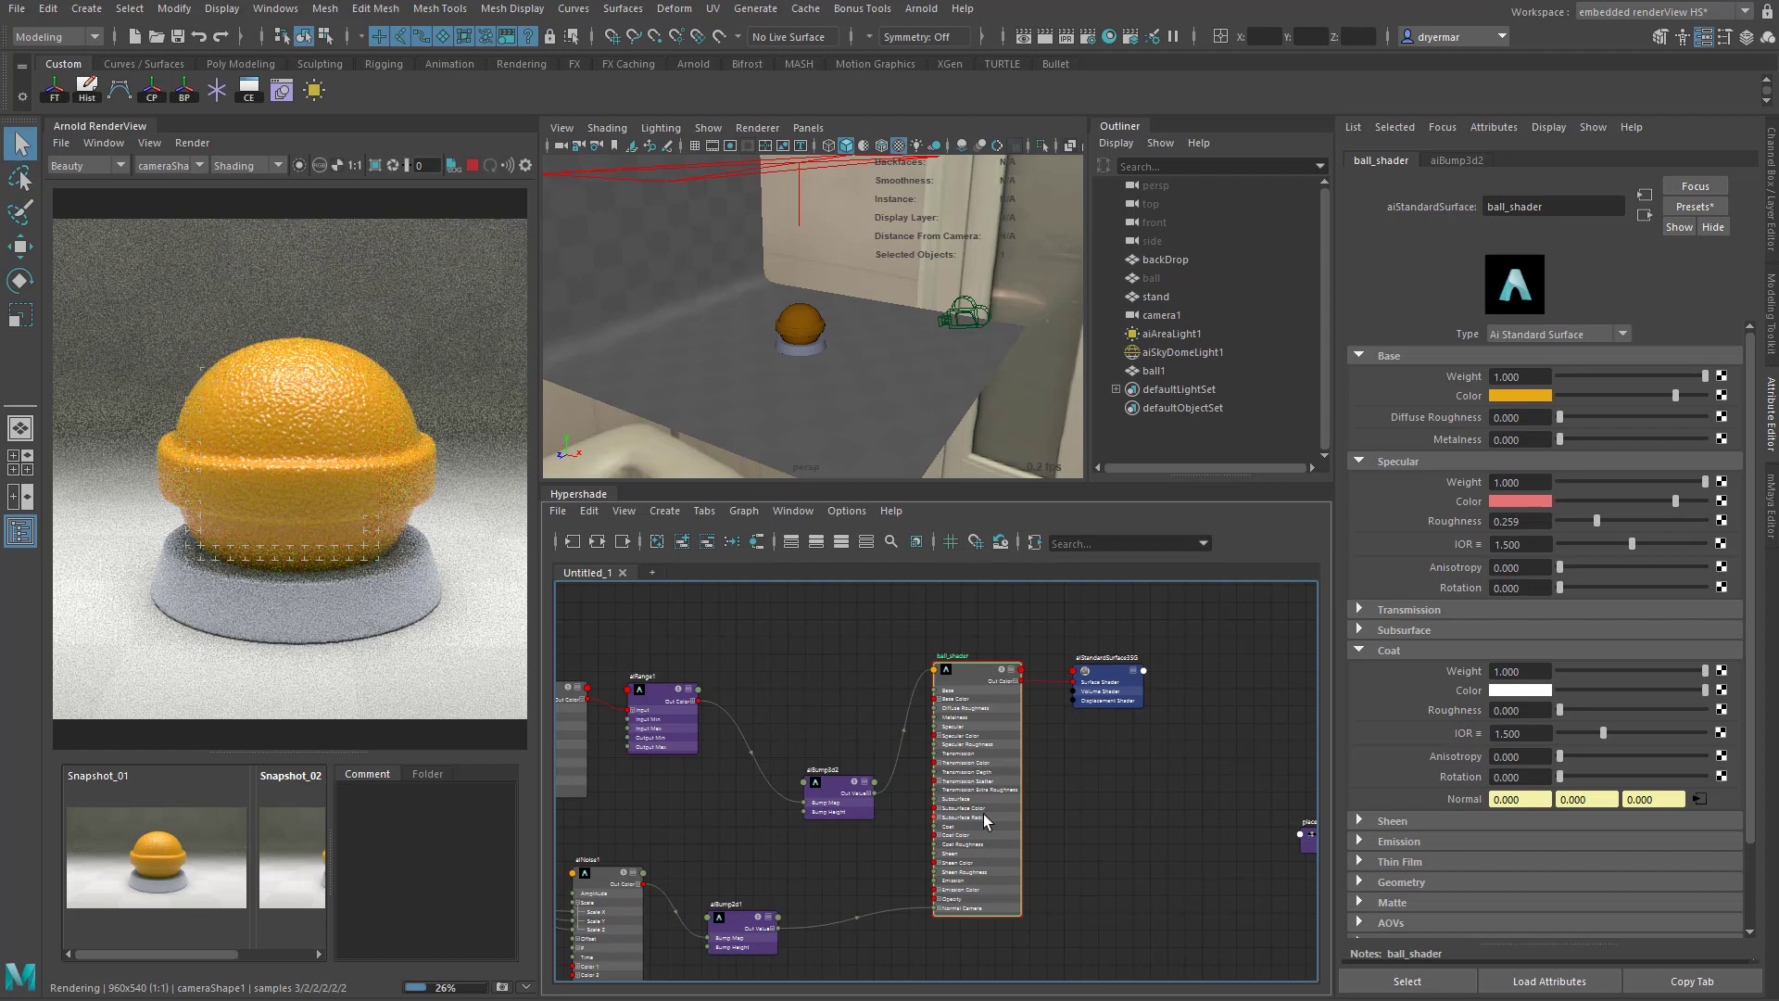
- Create a new aiStandardSurface shader in the empty graph area below the ball_shader network
{"action": "right_click_drag", "start_coordinate": [1146, 889], "coordinate": [978, 839], "text": "alt"}
{"action": "middle_click_drag", "start_coordinate": [978, 839], "coordinate": [879, 658], "text": "alt"}
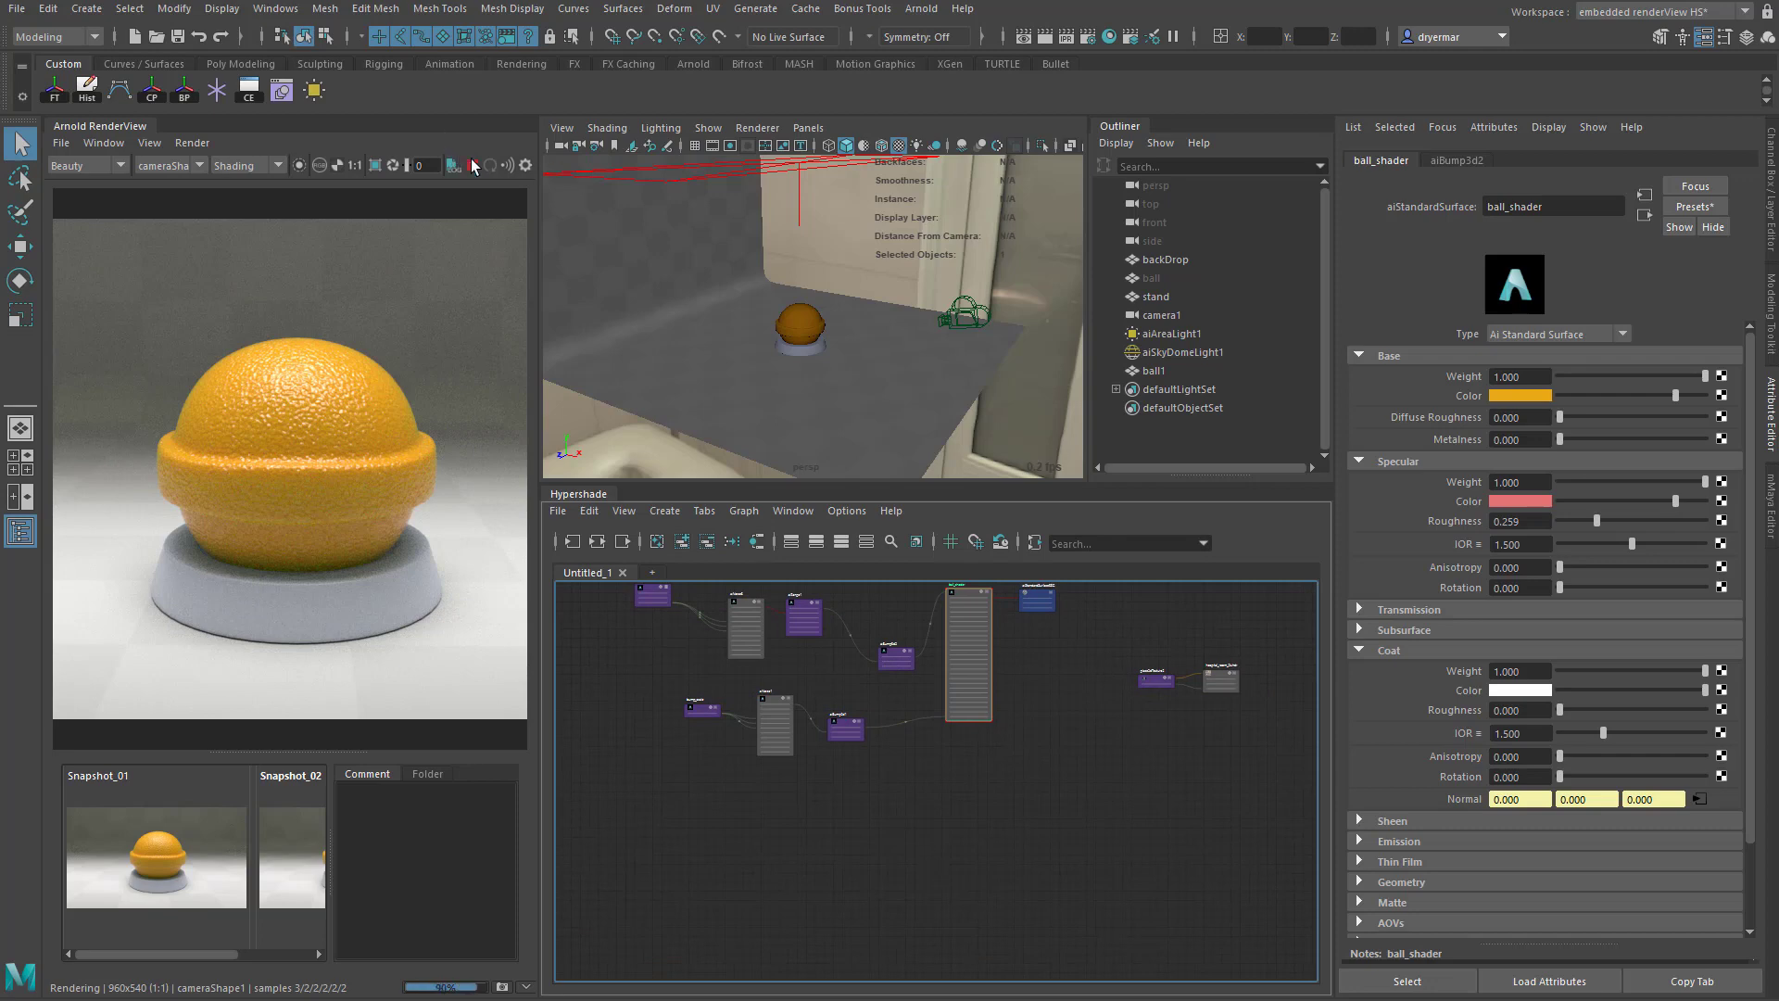
{"action": "left_click", "coordinate": [992, 799]}
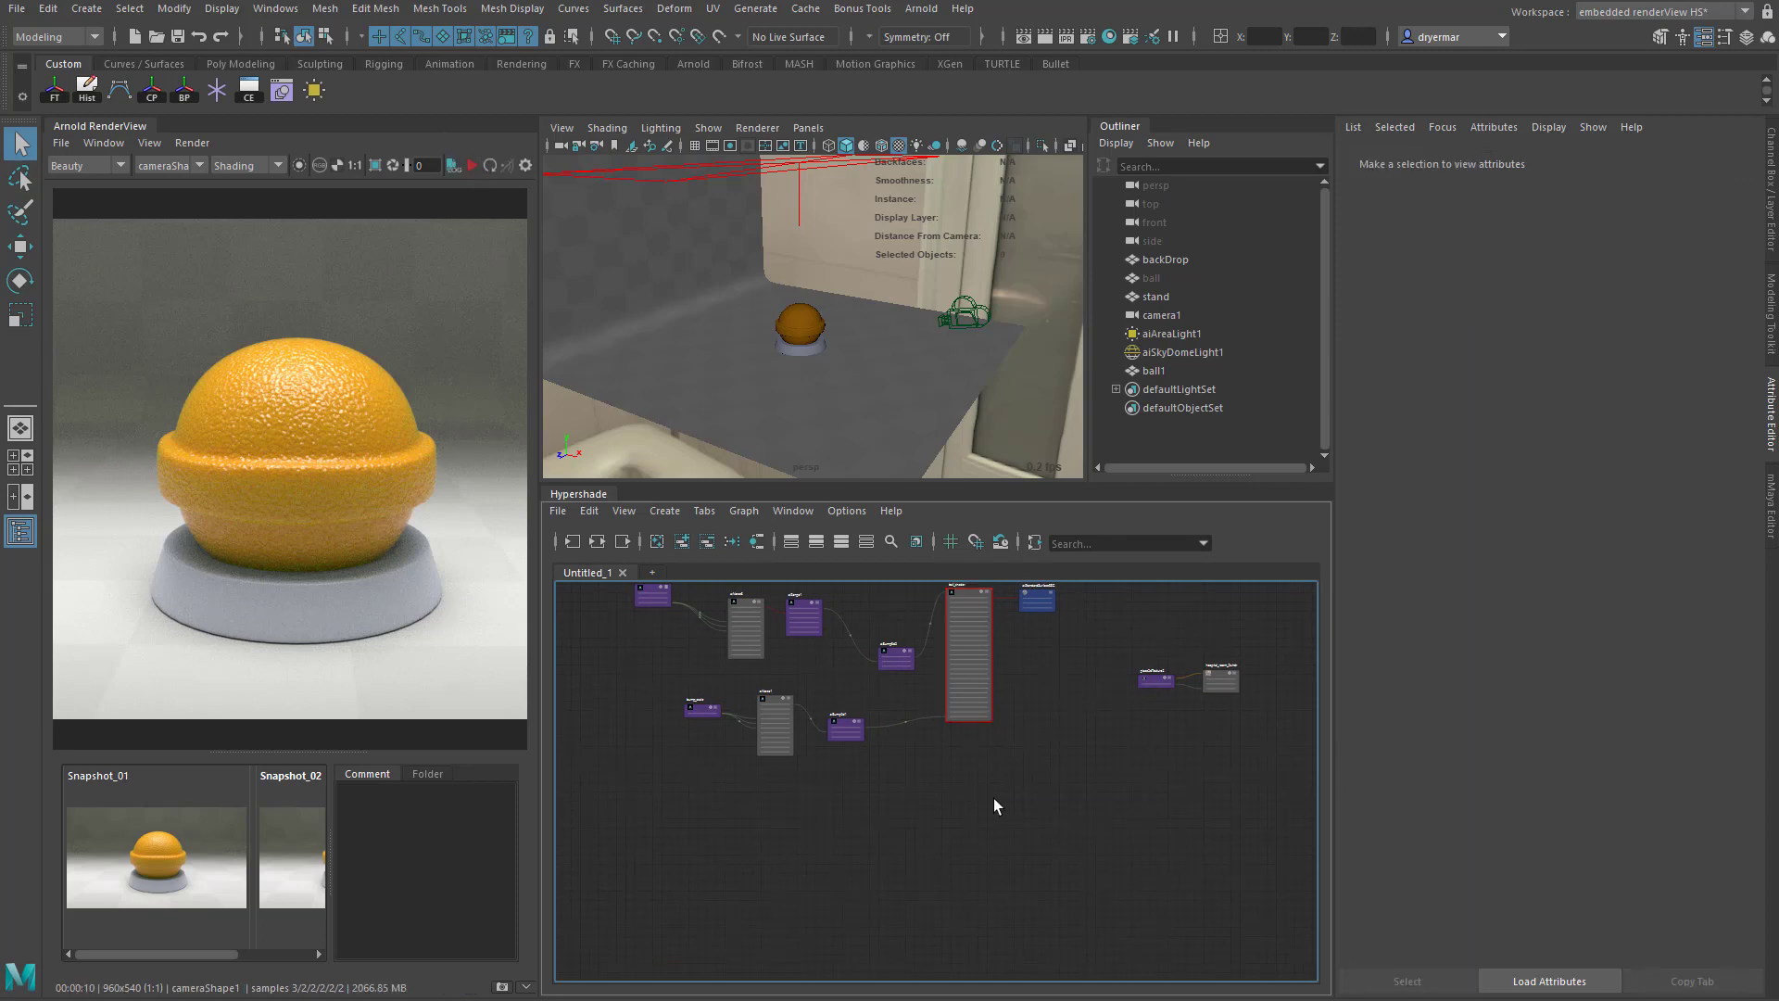
{"action": "key", "text": "Tab"}
{"action": "type", "text": "aistan"}
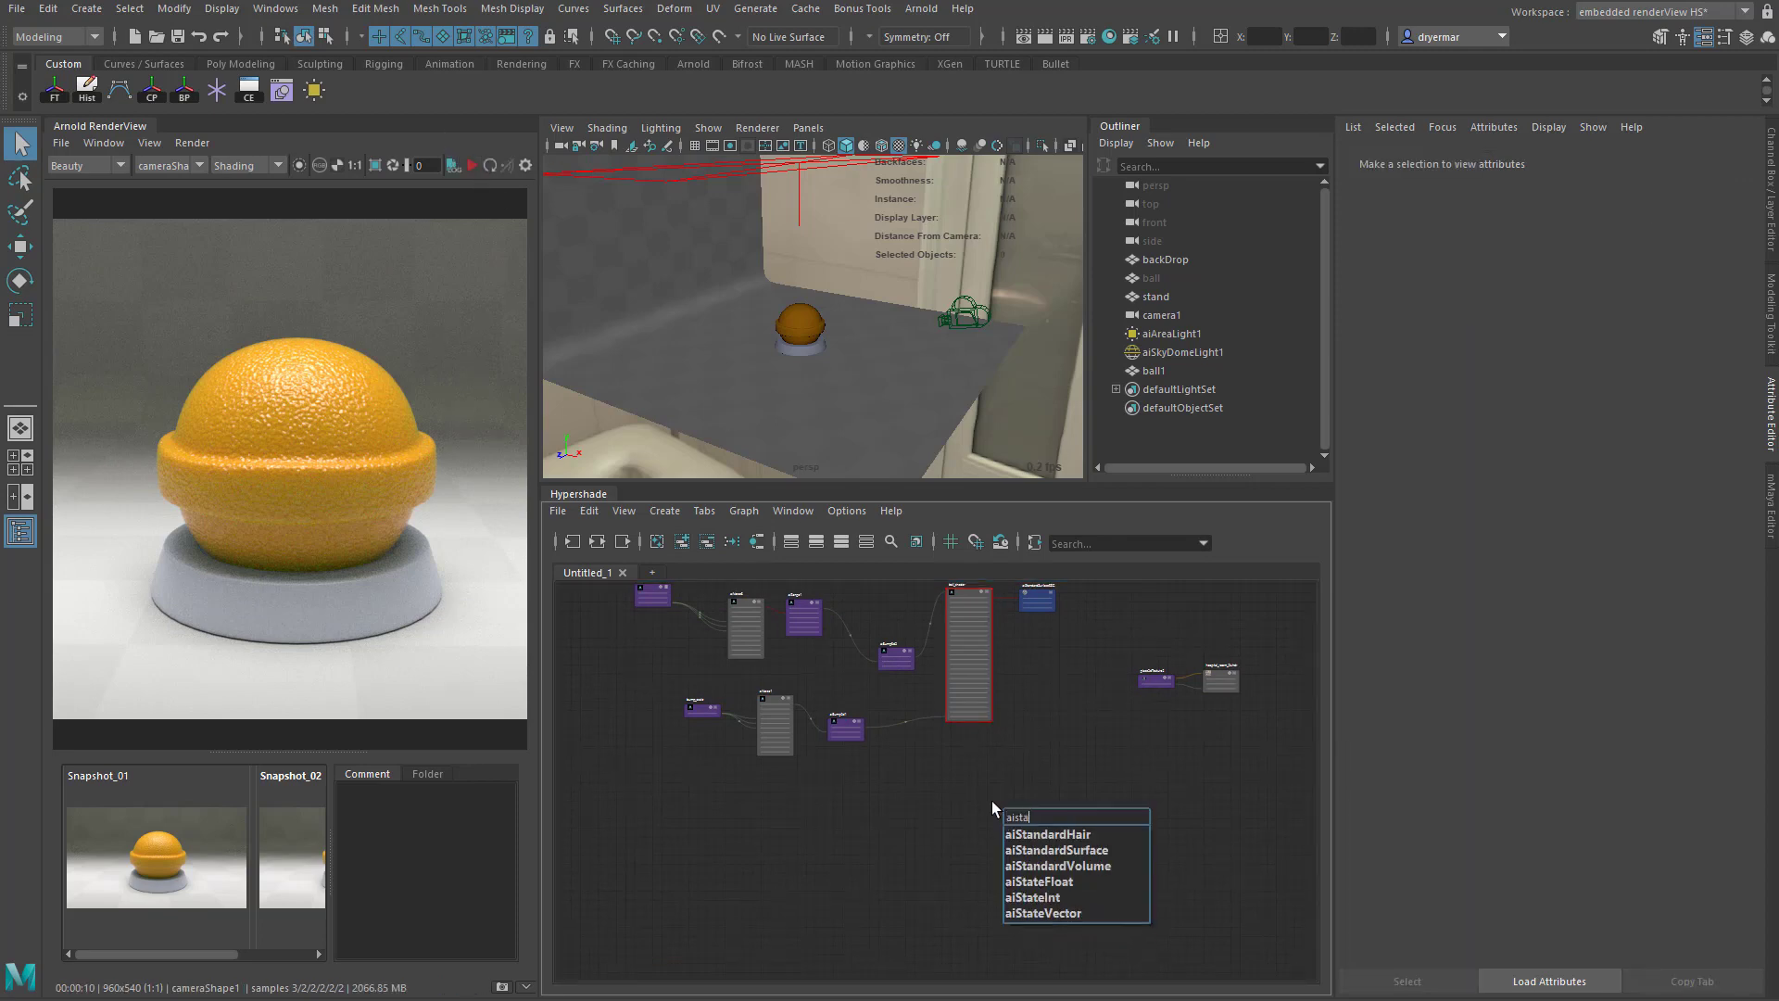
{"action": "left_click", "coordinate": [1017, 850]}
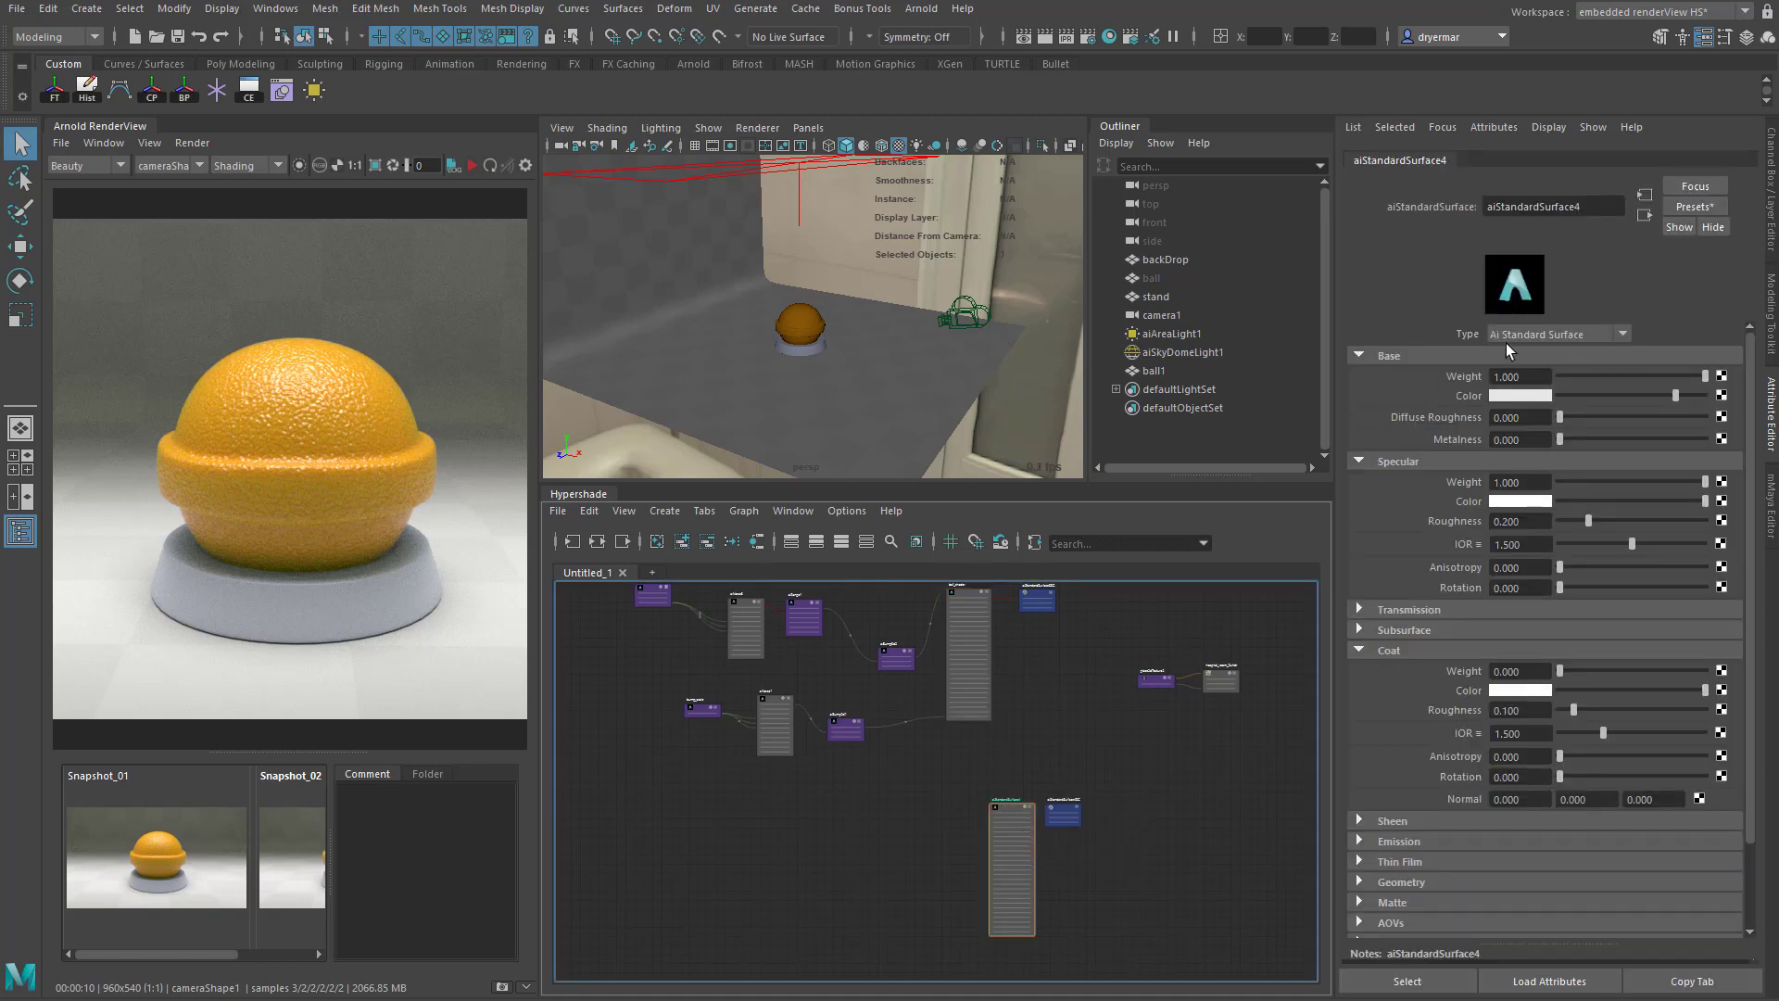
- Rename the new aiStandardSurface shader to demo_orange
{"action": "left_click_drag", "start_coordinate": [1590, 207], "coordinate": [1402, 213]}
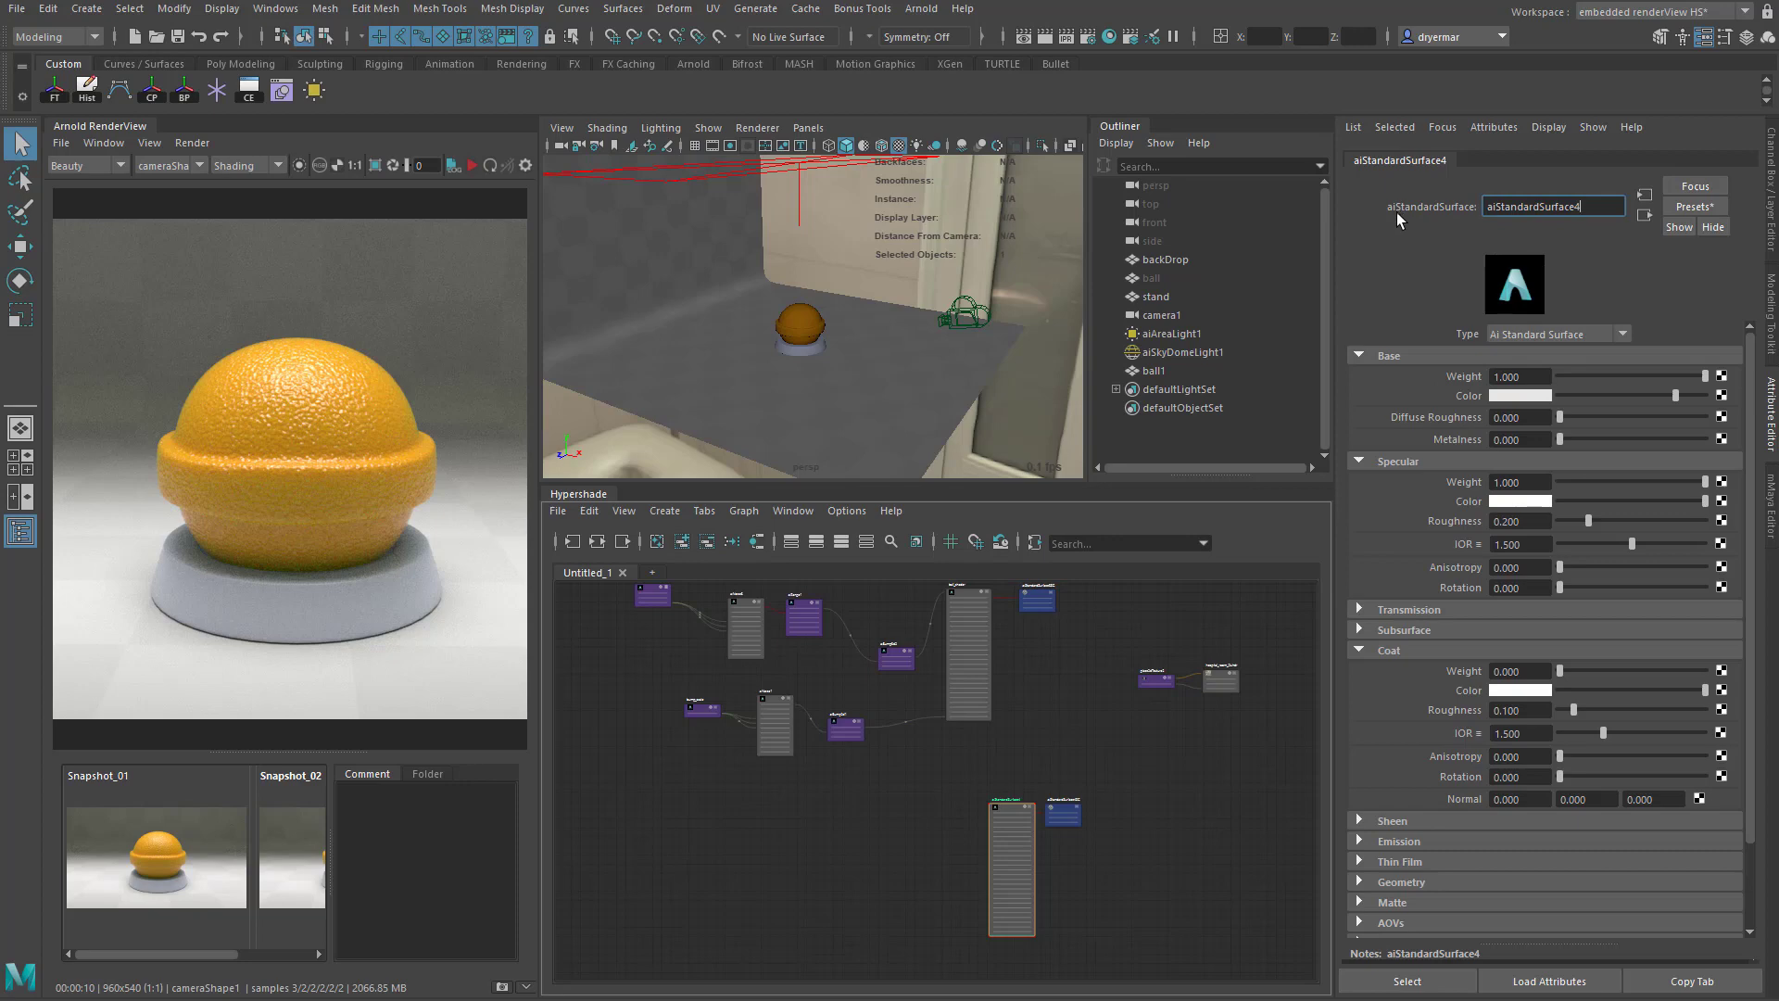
{"action": "double_click", "coordinate": [1519, 209]}
{"action": "type", "text": "demo_orange"}
{"action": "key", "text": "Return"}
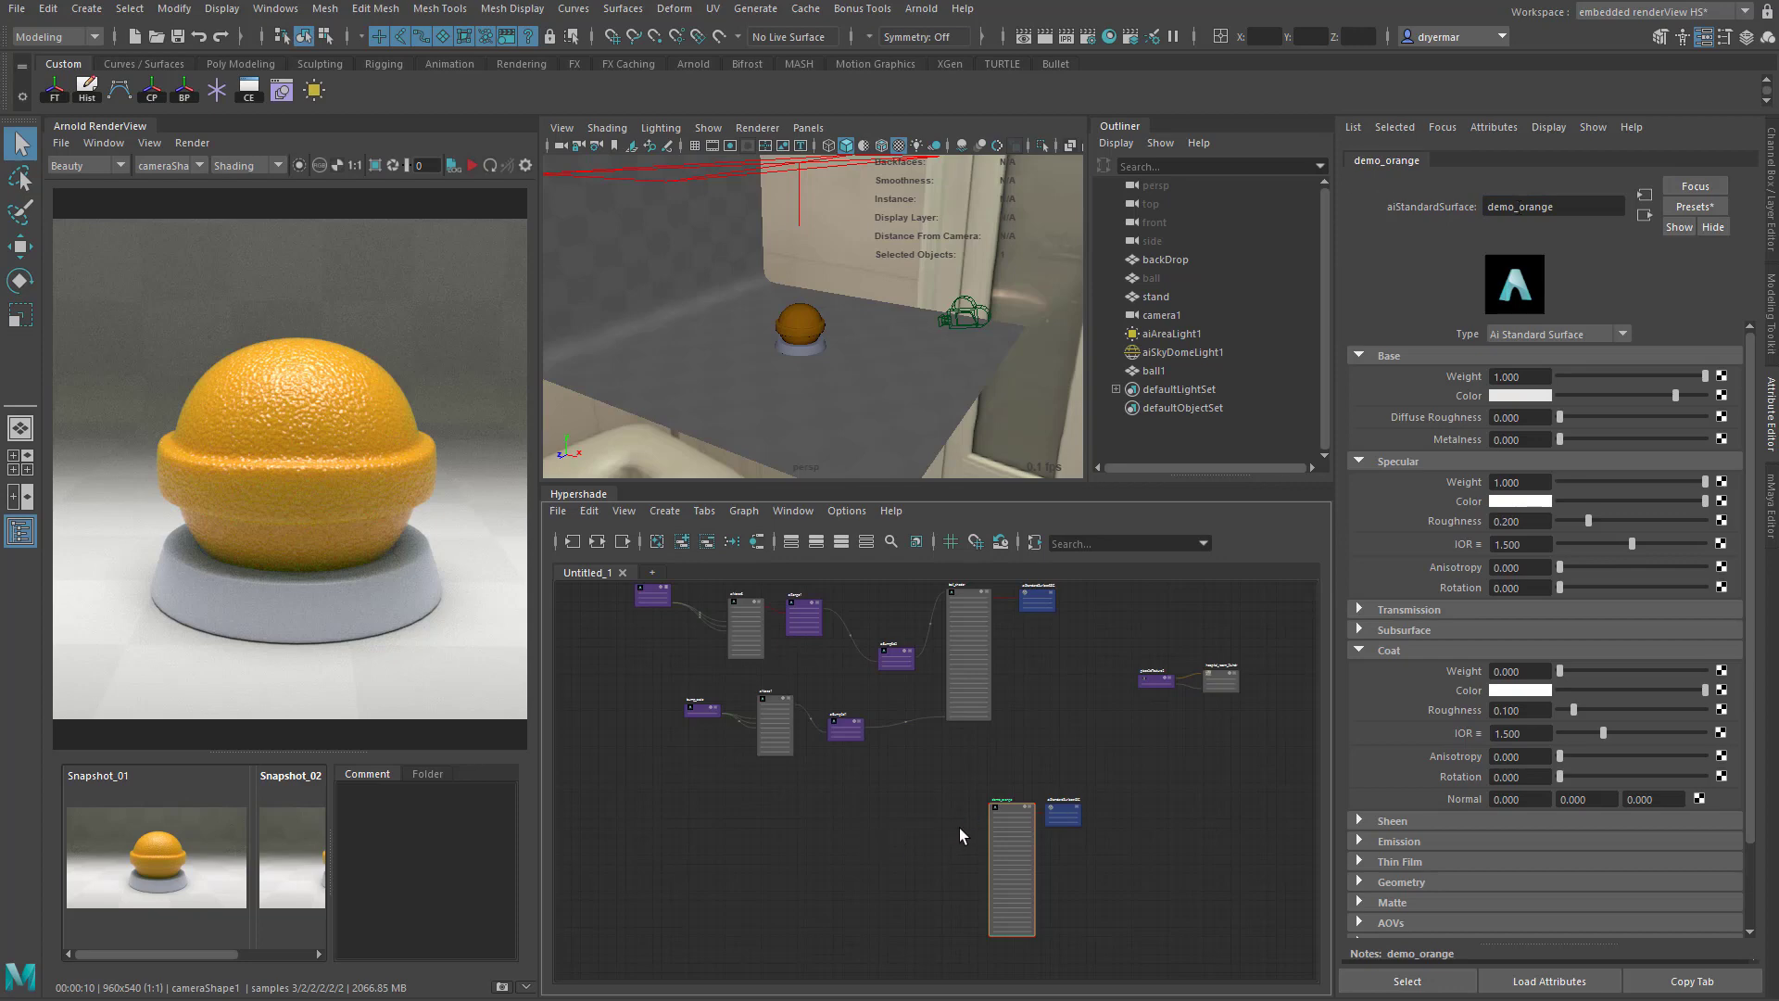
- Assign demo_orange to the ball in the viewport, restart the Arnold render and frame the new shader in the graph
{"action": "middle_click_drag", "start_coordinate": [1025, 810], "coordinate": [799, 324]}
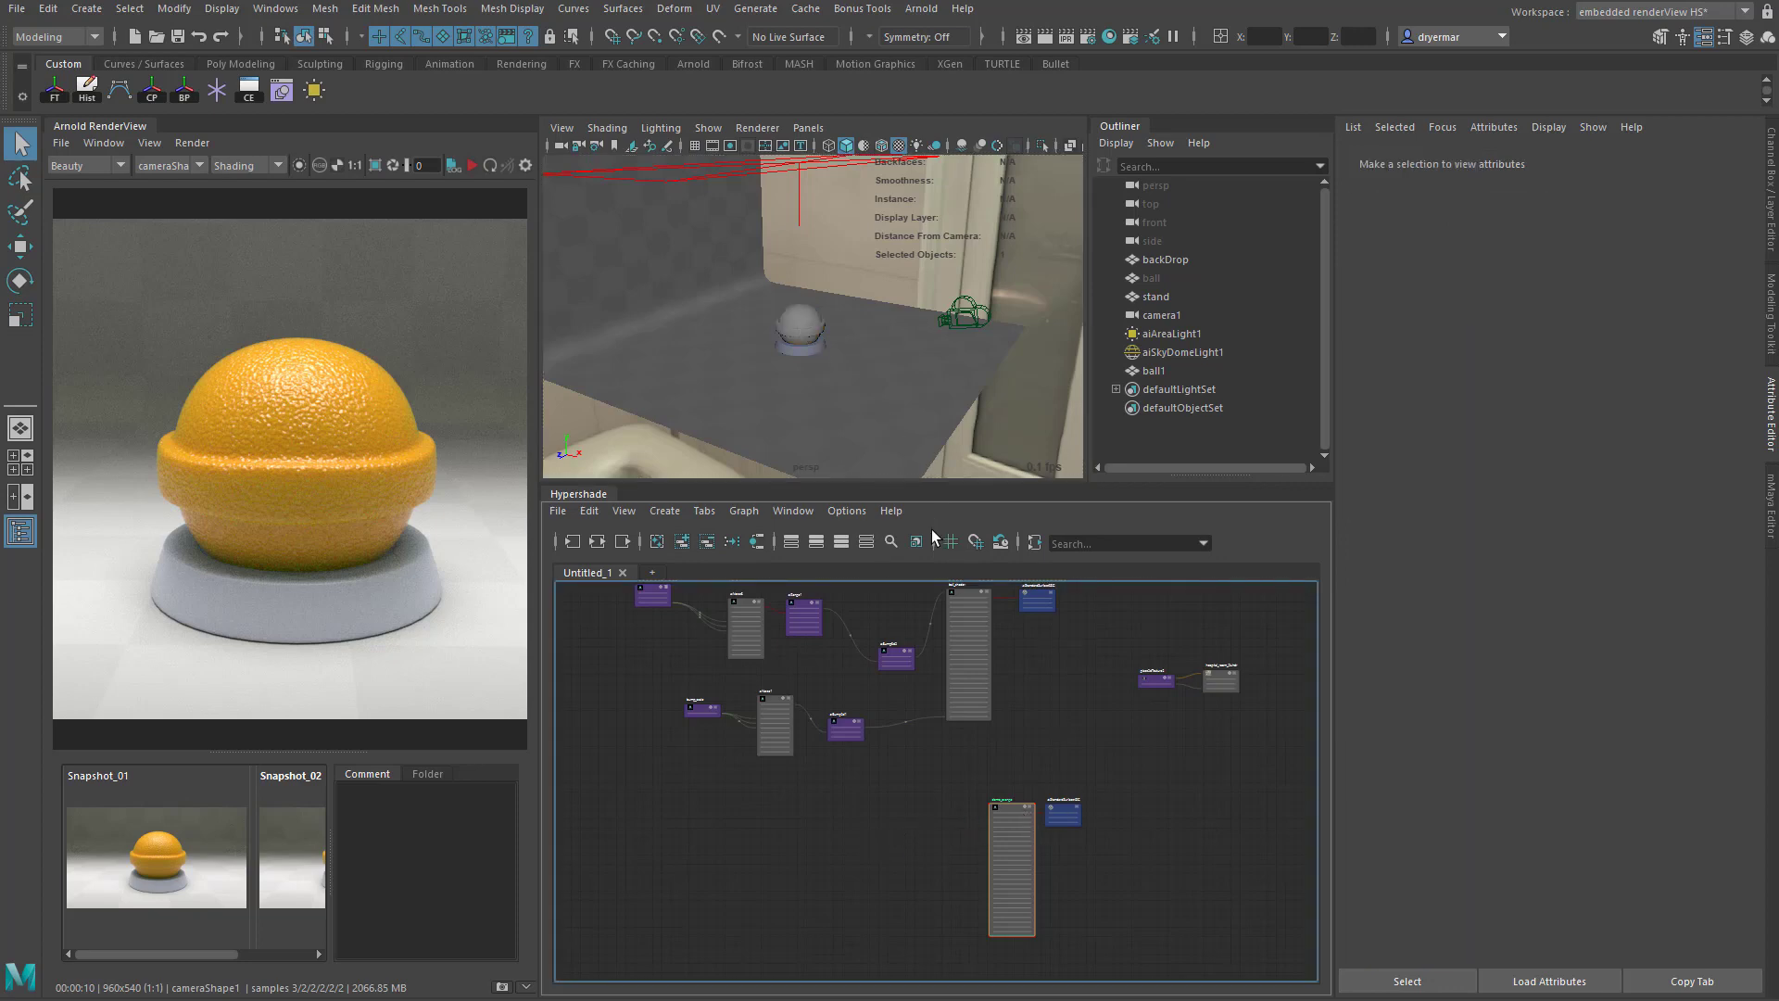
{"action": "left_click", "coordinate": [480, 164]}
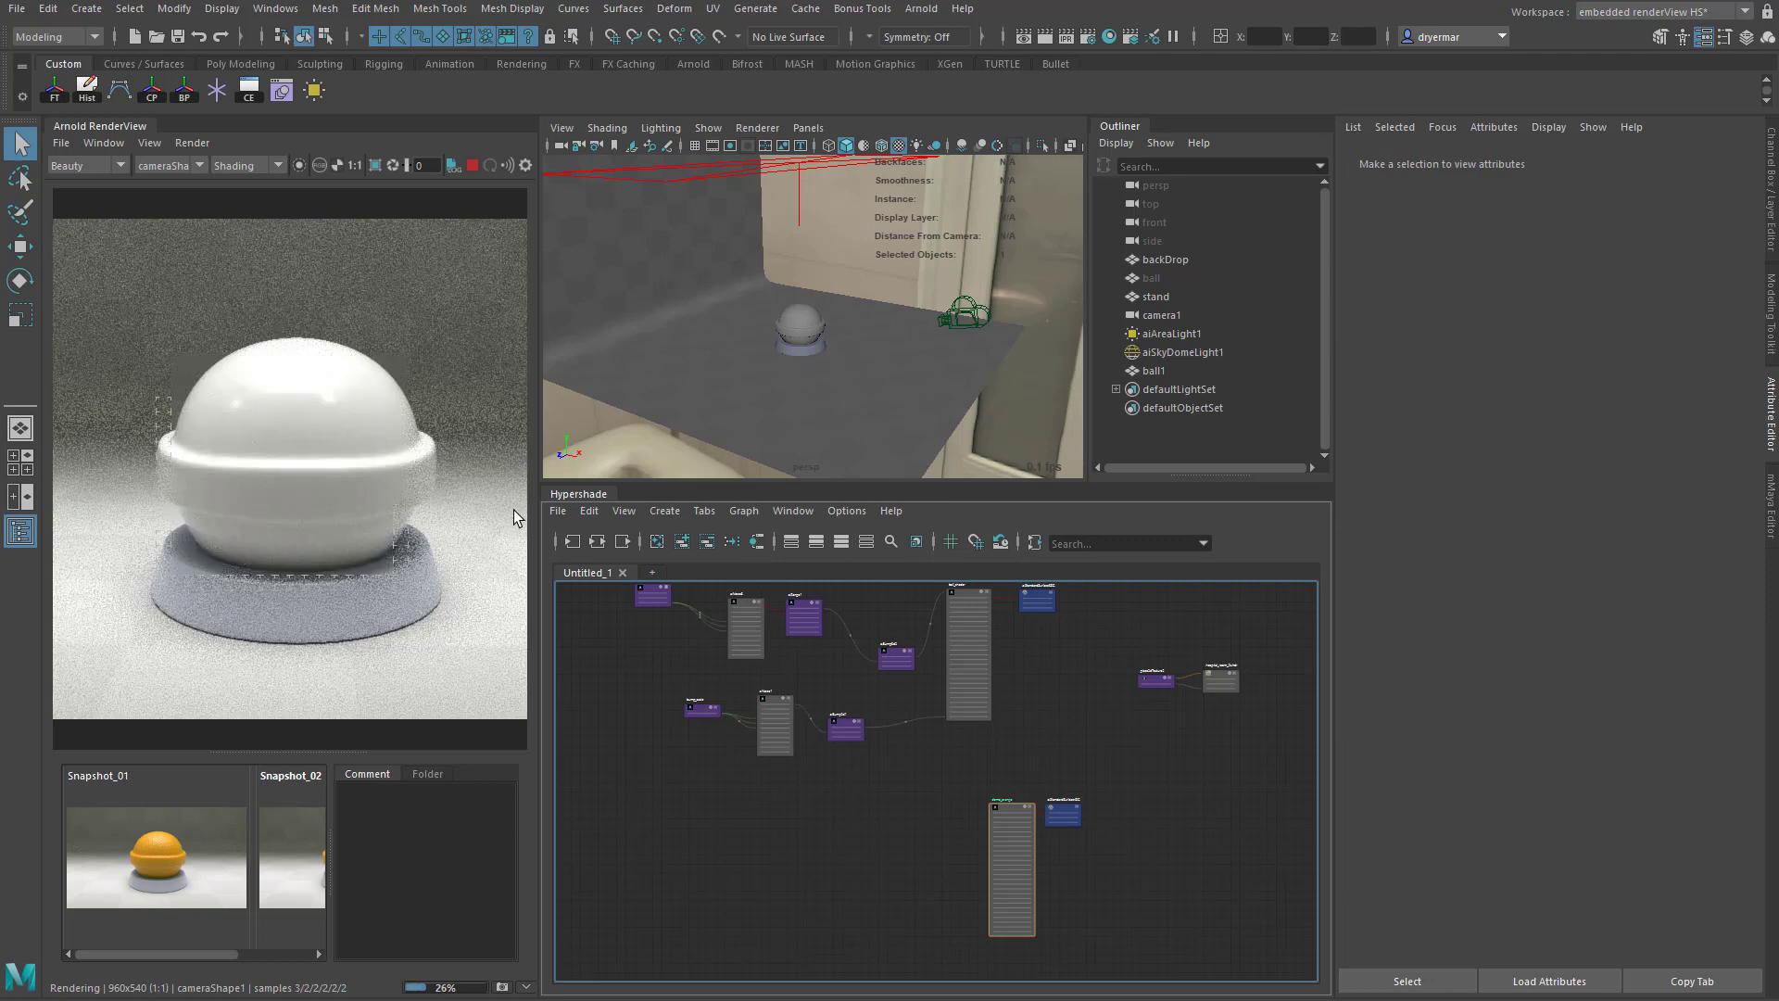
{"action": "key", "text": "f"}
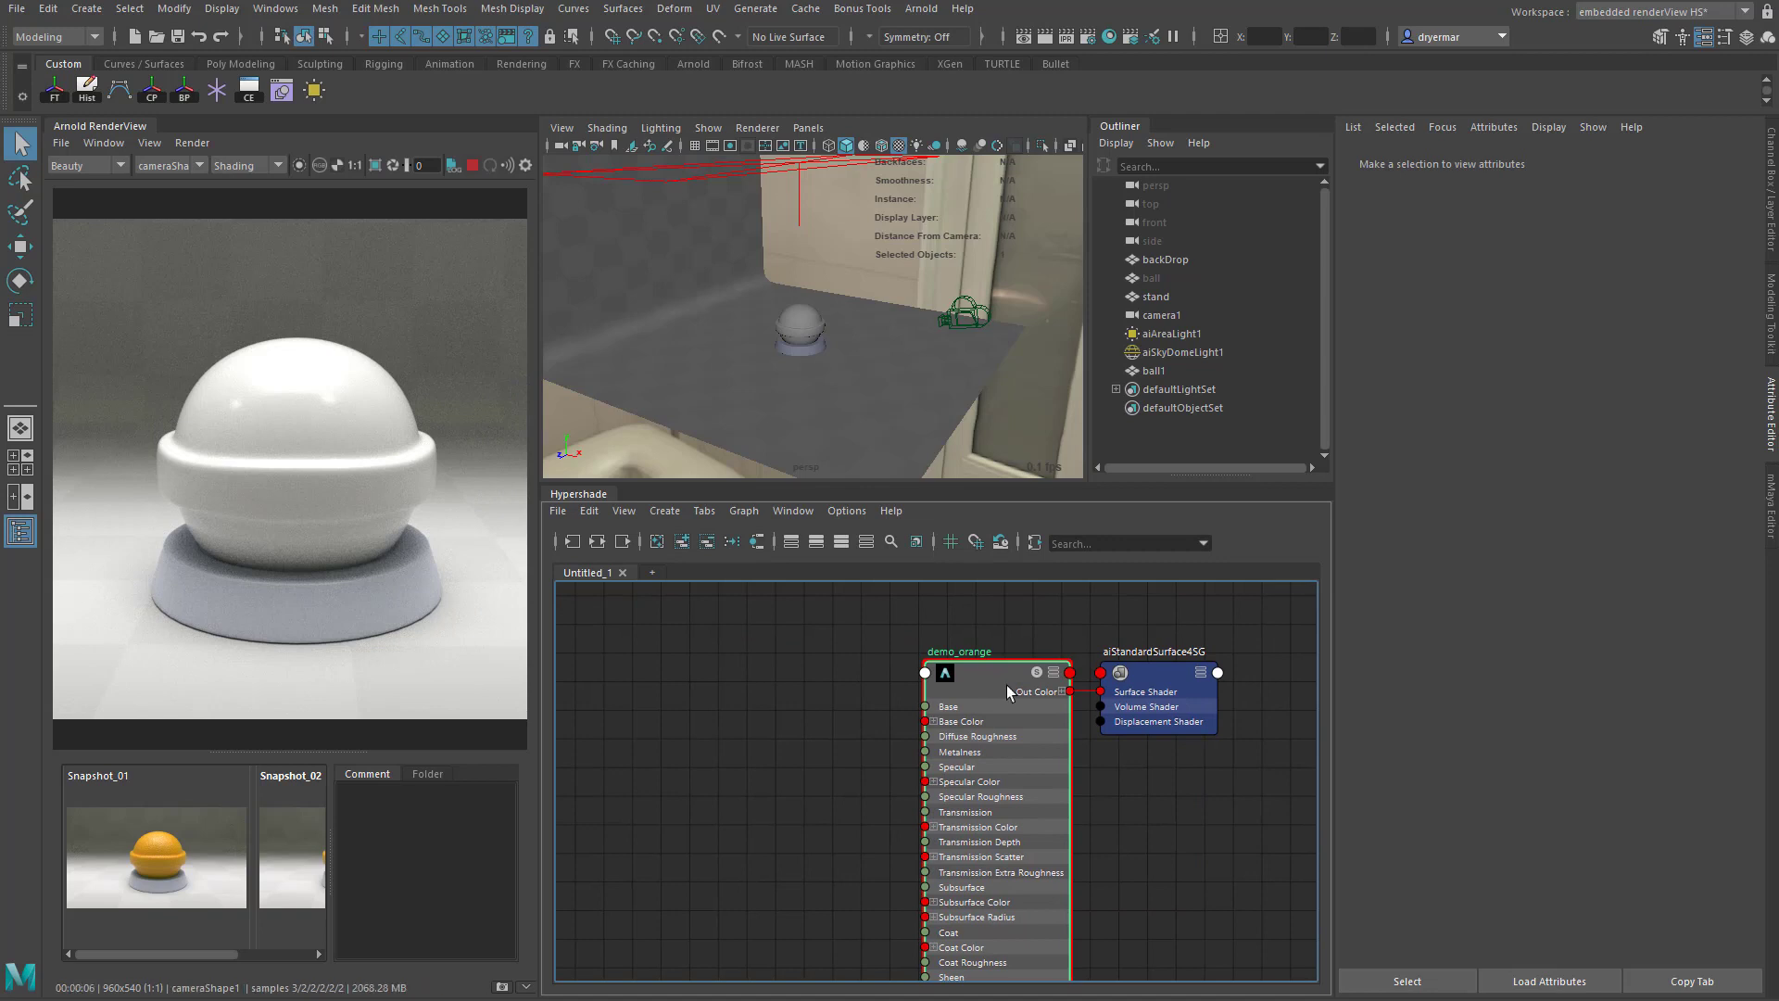
{"action": "scroll", "coordinate": [980, 713], "scroll_direction": "down", "scroll_amount": 2}
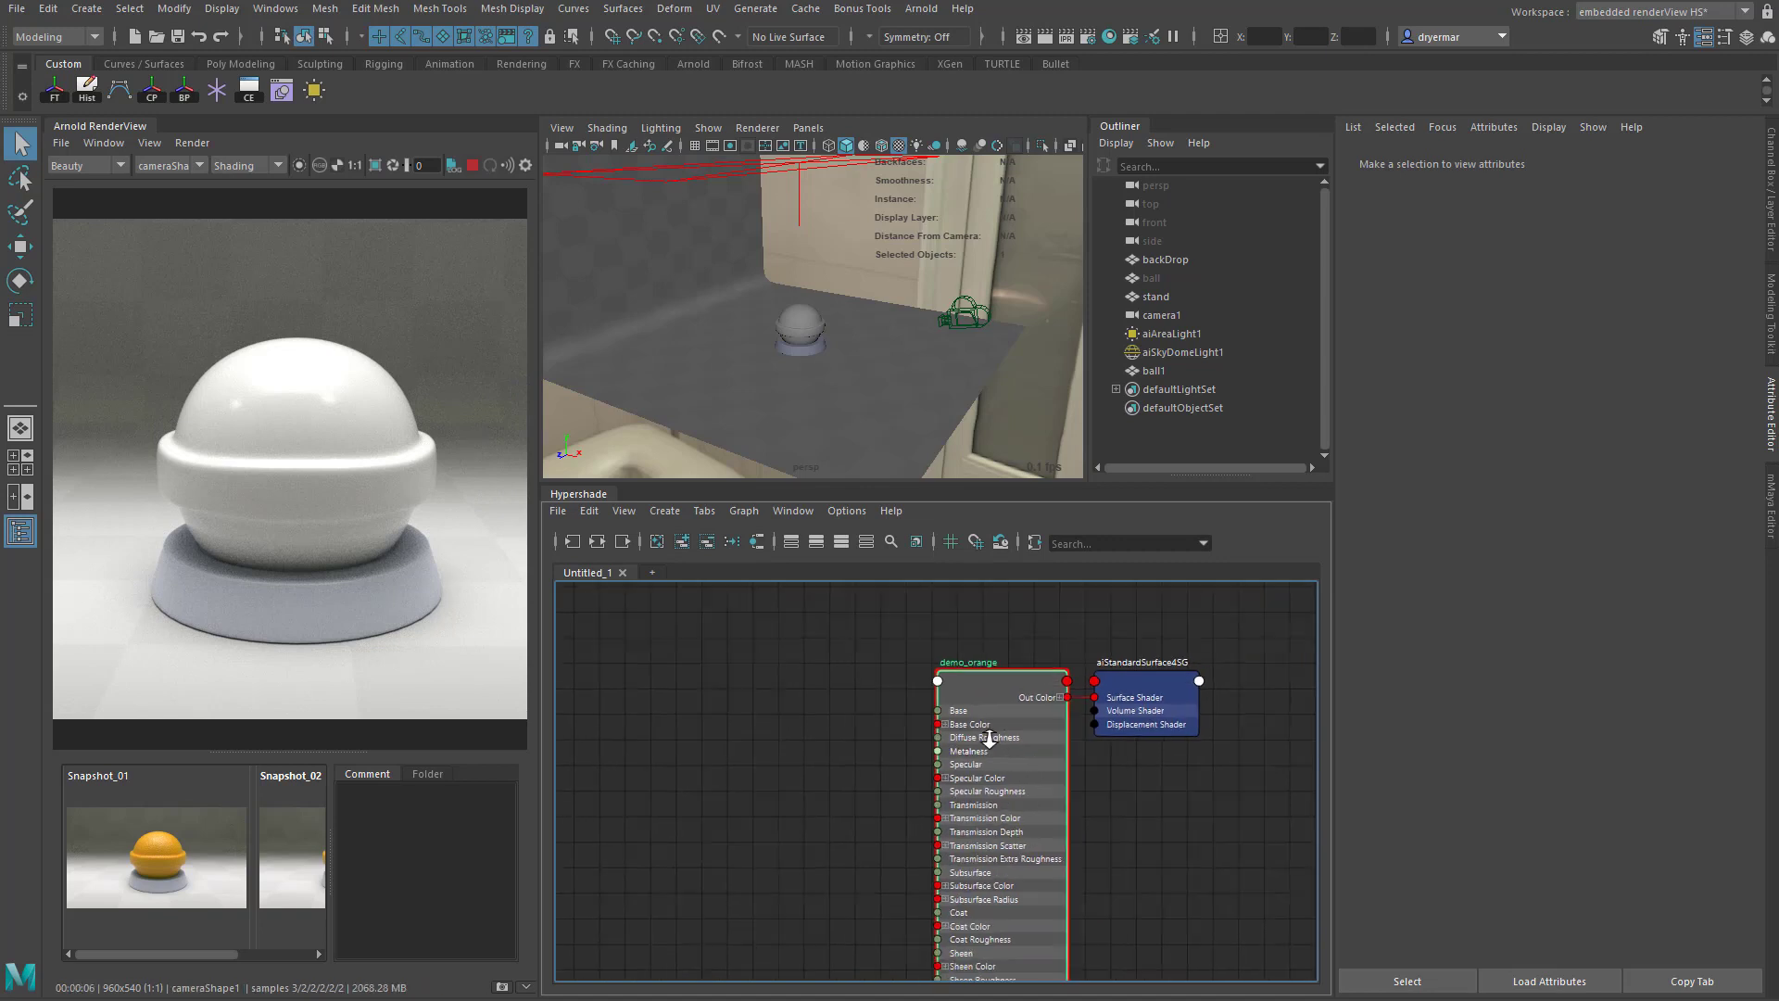
{"action": "middle_click_drag", "start_coordinate": [1155, 790], "coordinate": [1154, 753], "text": "alt"}
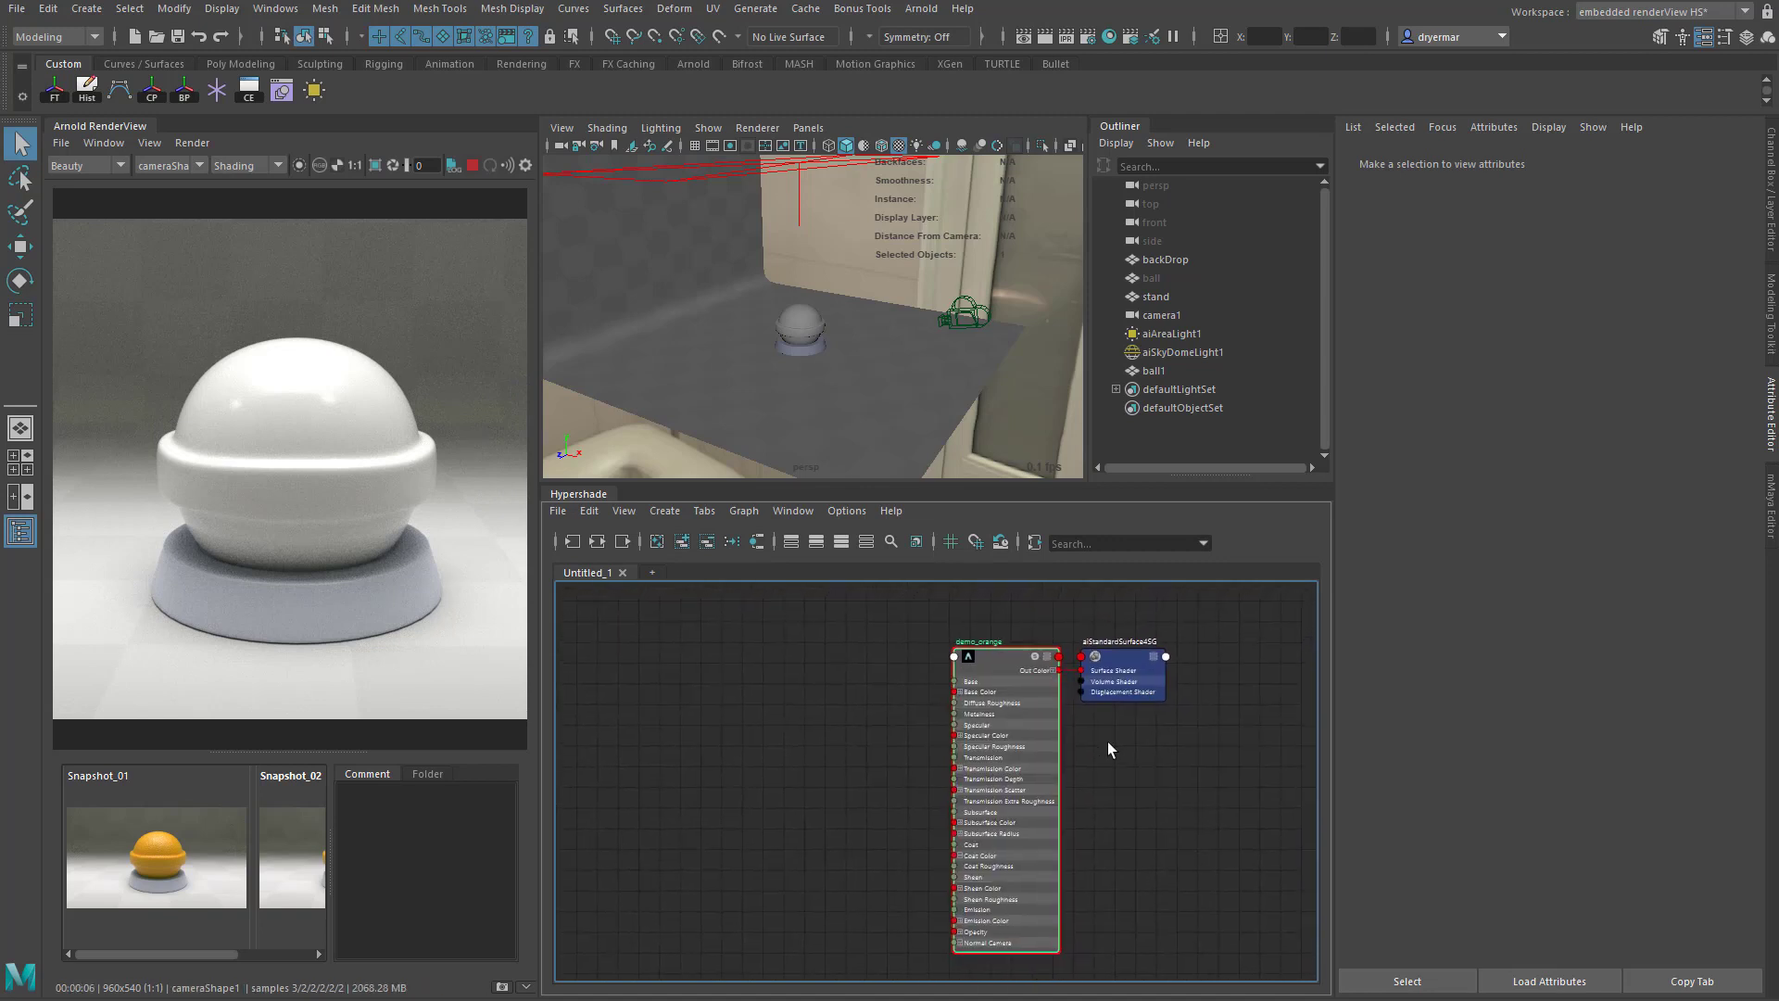
- Set demo_orange's base color to the saved golden yellow-orange from the color history
{"action": "left_click", "coordinate": [1027, 659]}
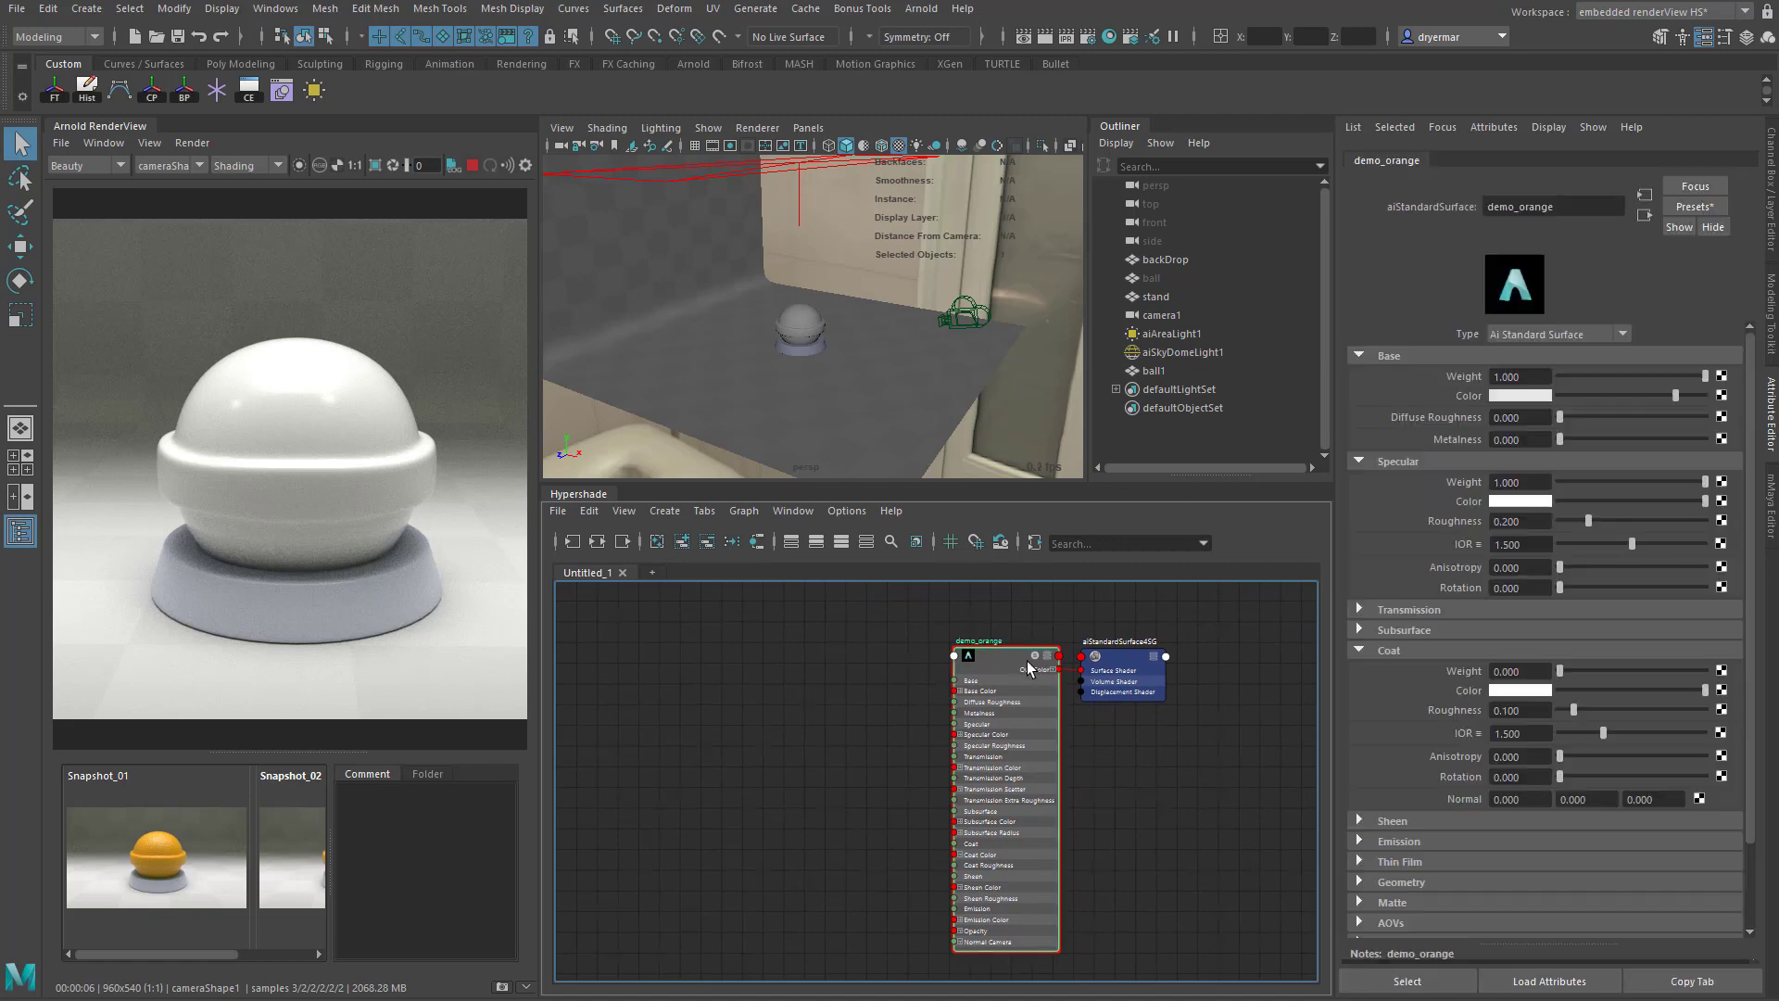
{"action": "left_click", "coordinate": [1525, 395]}
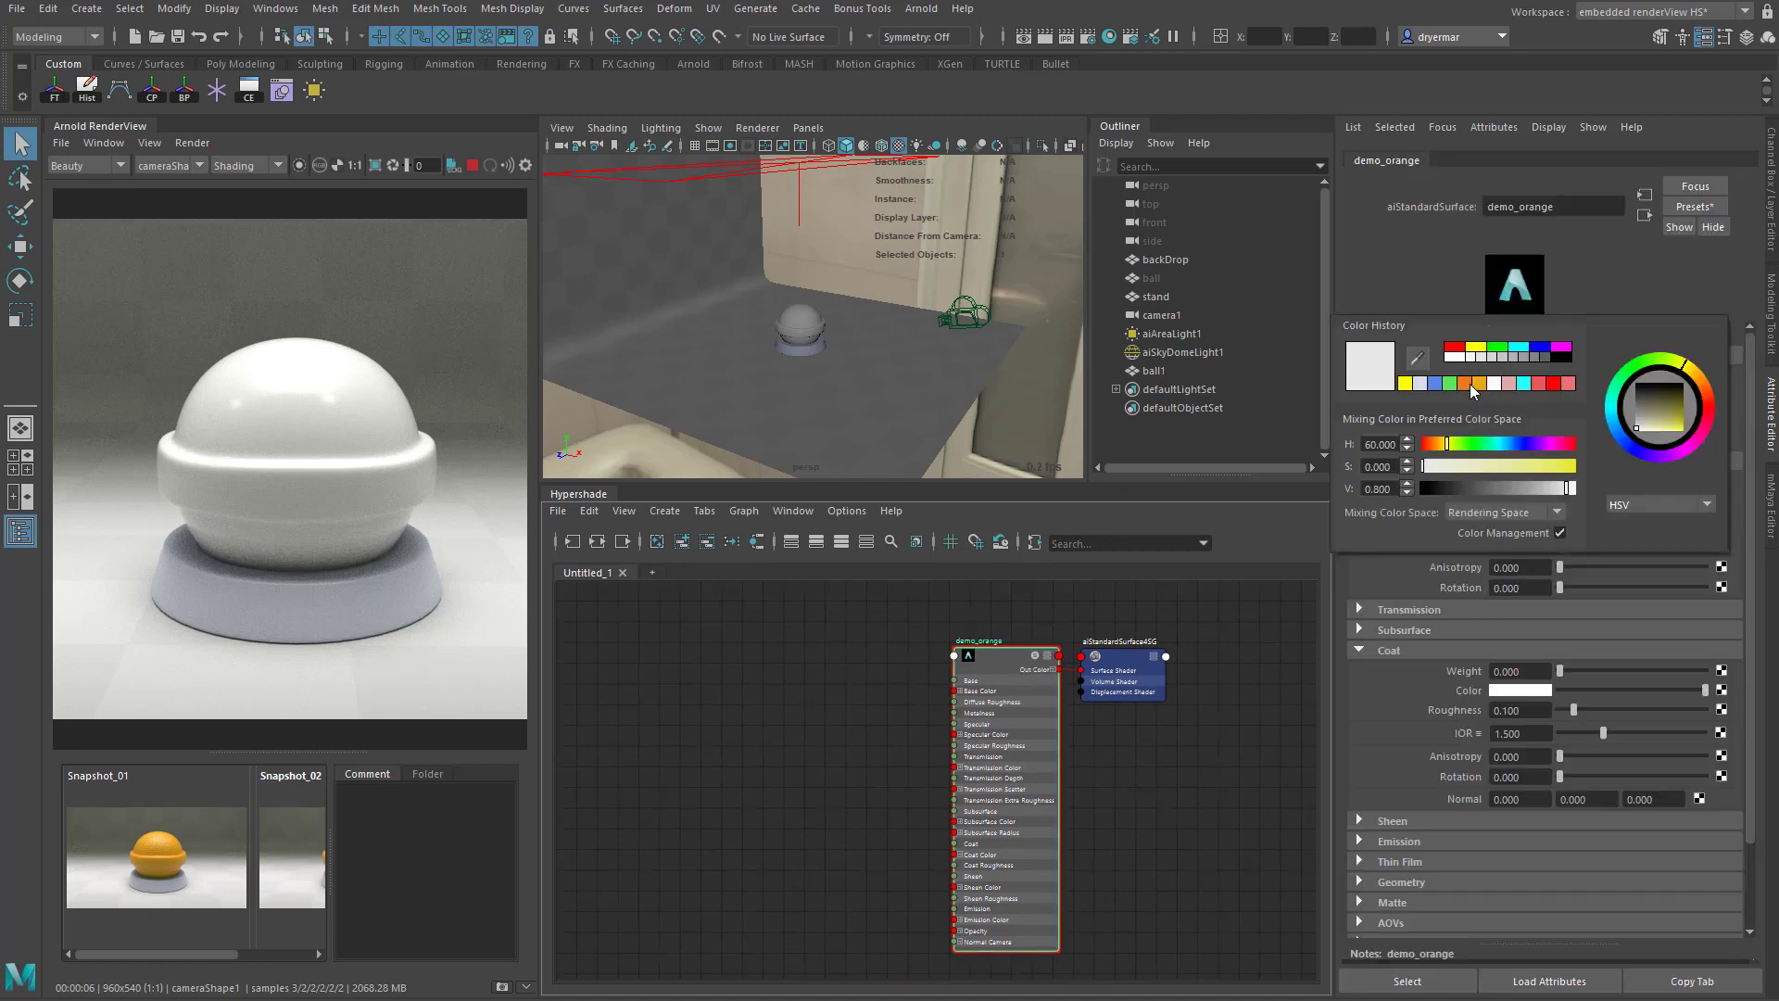
{"action": "left_click", "coordinate": [1467, 383]}
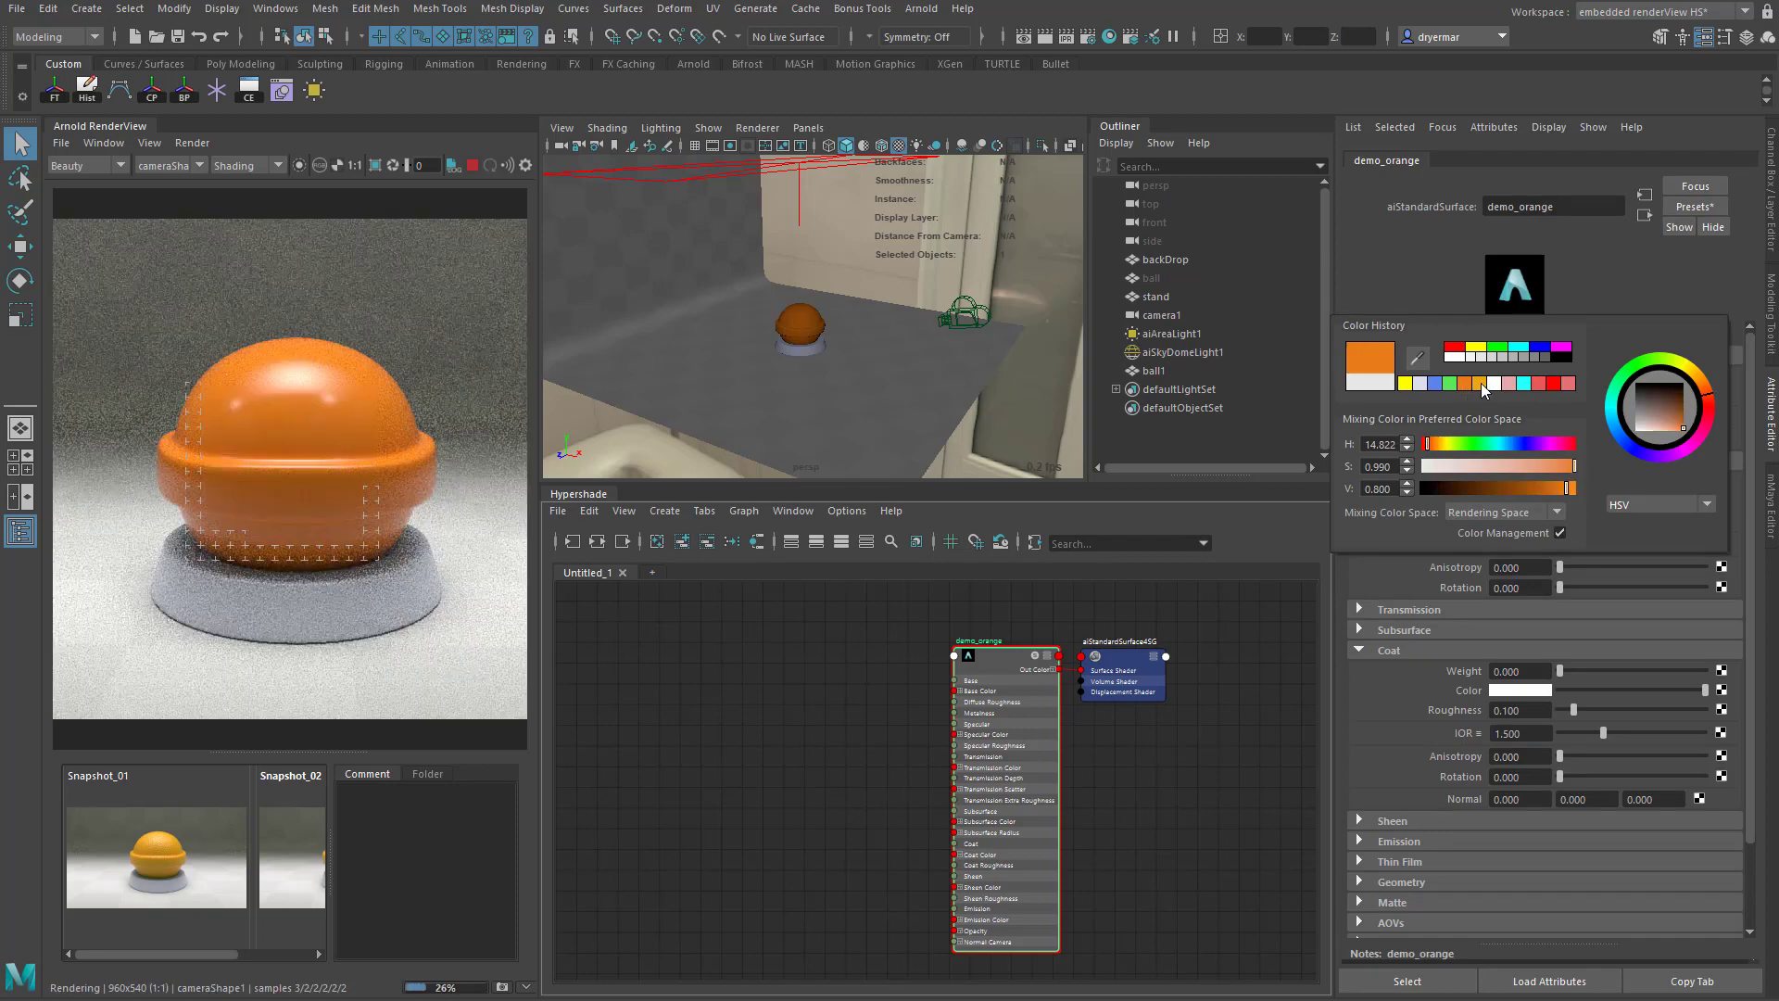
{"action": "left_click", "coordinate": [1481, 383]}
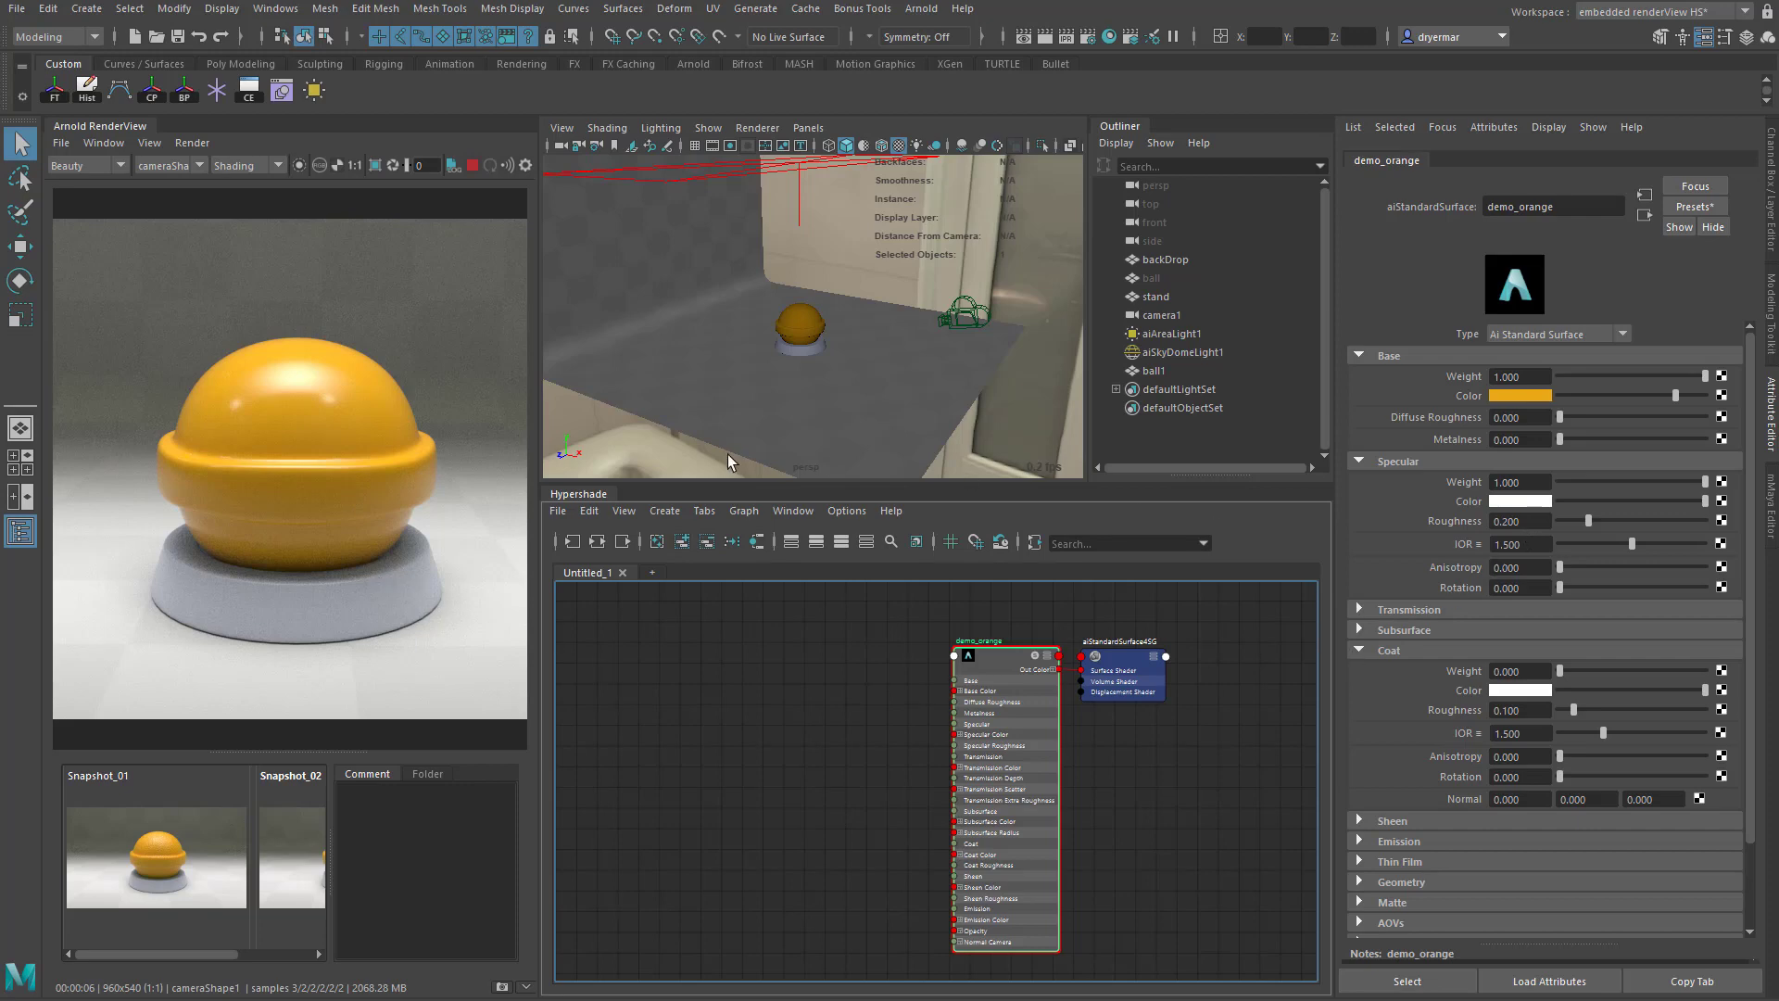
- Try demo_orange's specular roughness at 0.597, 0.142 and 0.194, and its specular IOR at 3.0 and 1.5
{"action": "left_click_drag", "start_coordinate": [1587, 521], "coordinate": [1644, 521]}
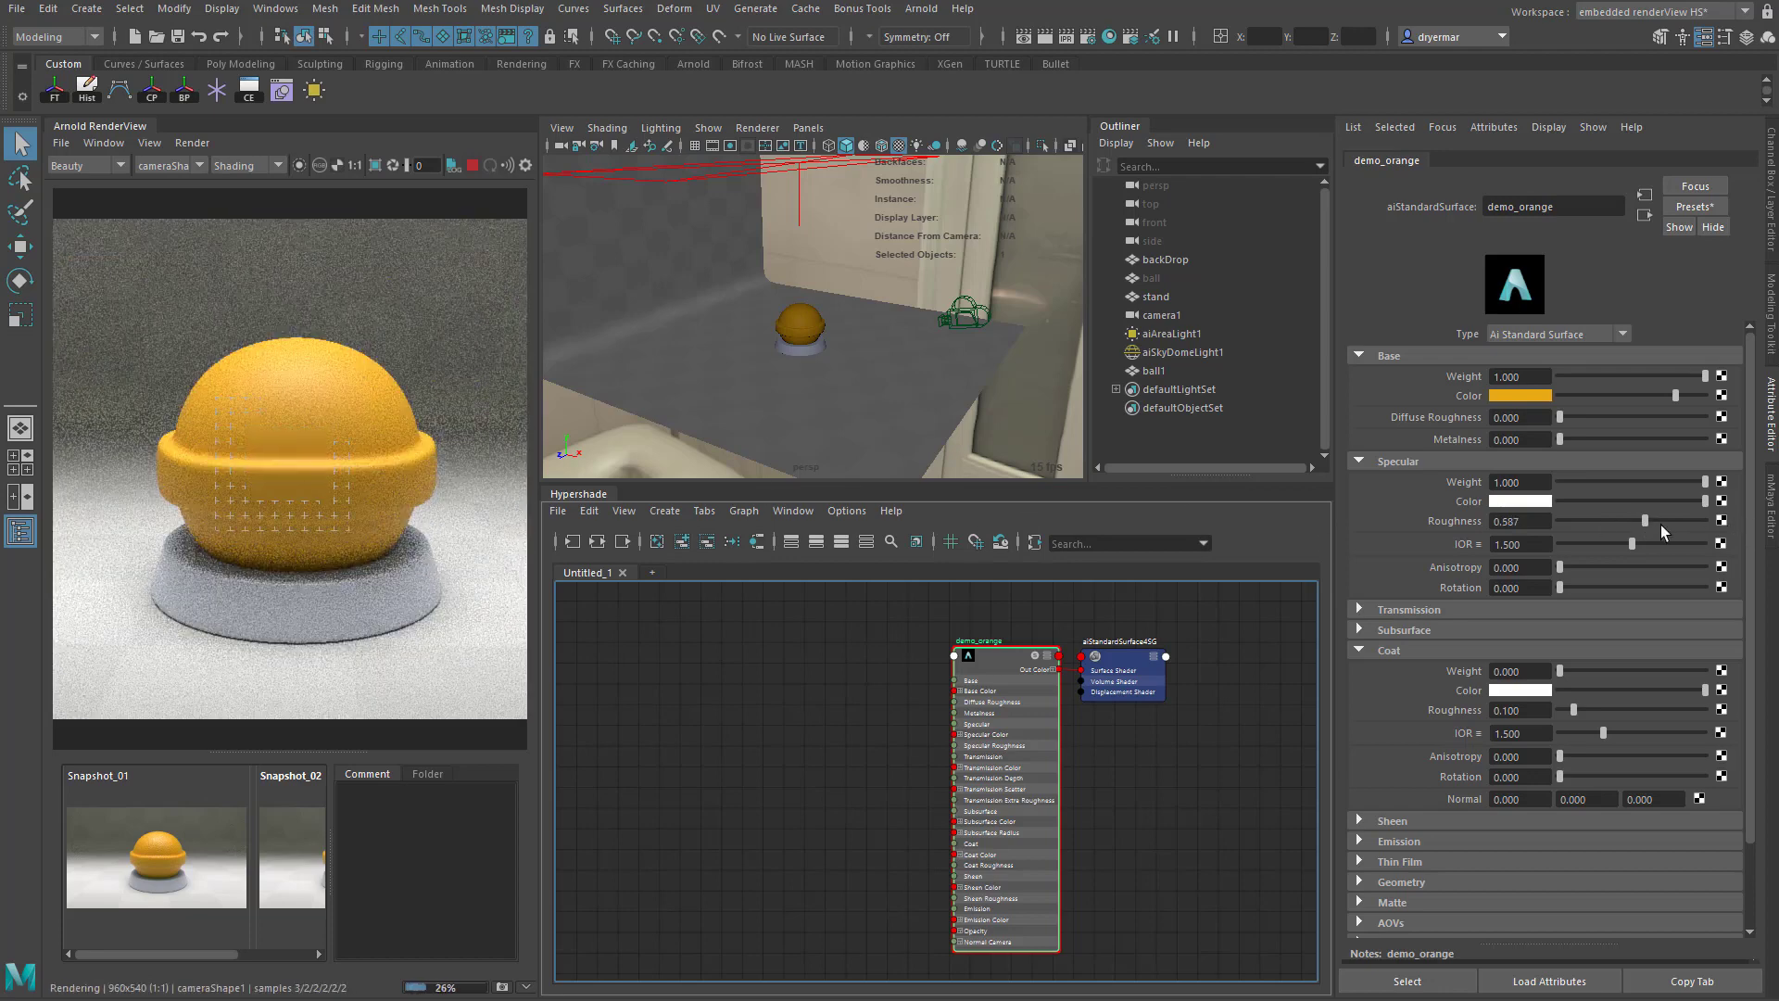
{"action": "left_click_drag", "start_coordinate": [1637, 519], "coordinate": [1579, 519]}
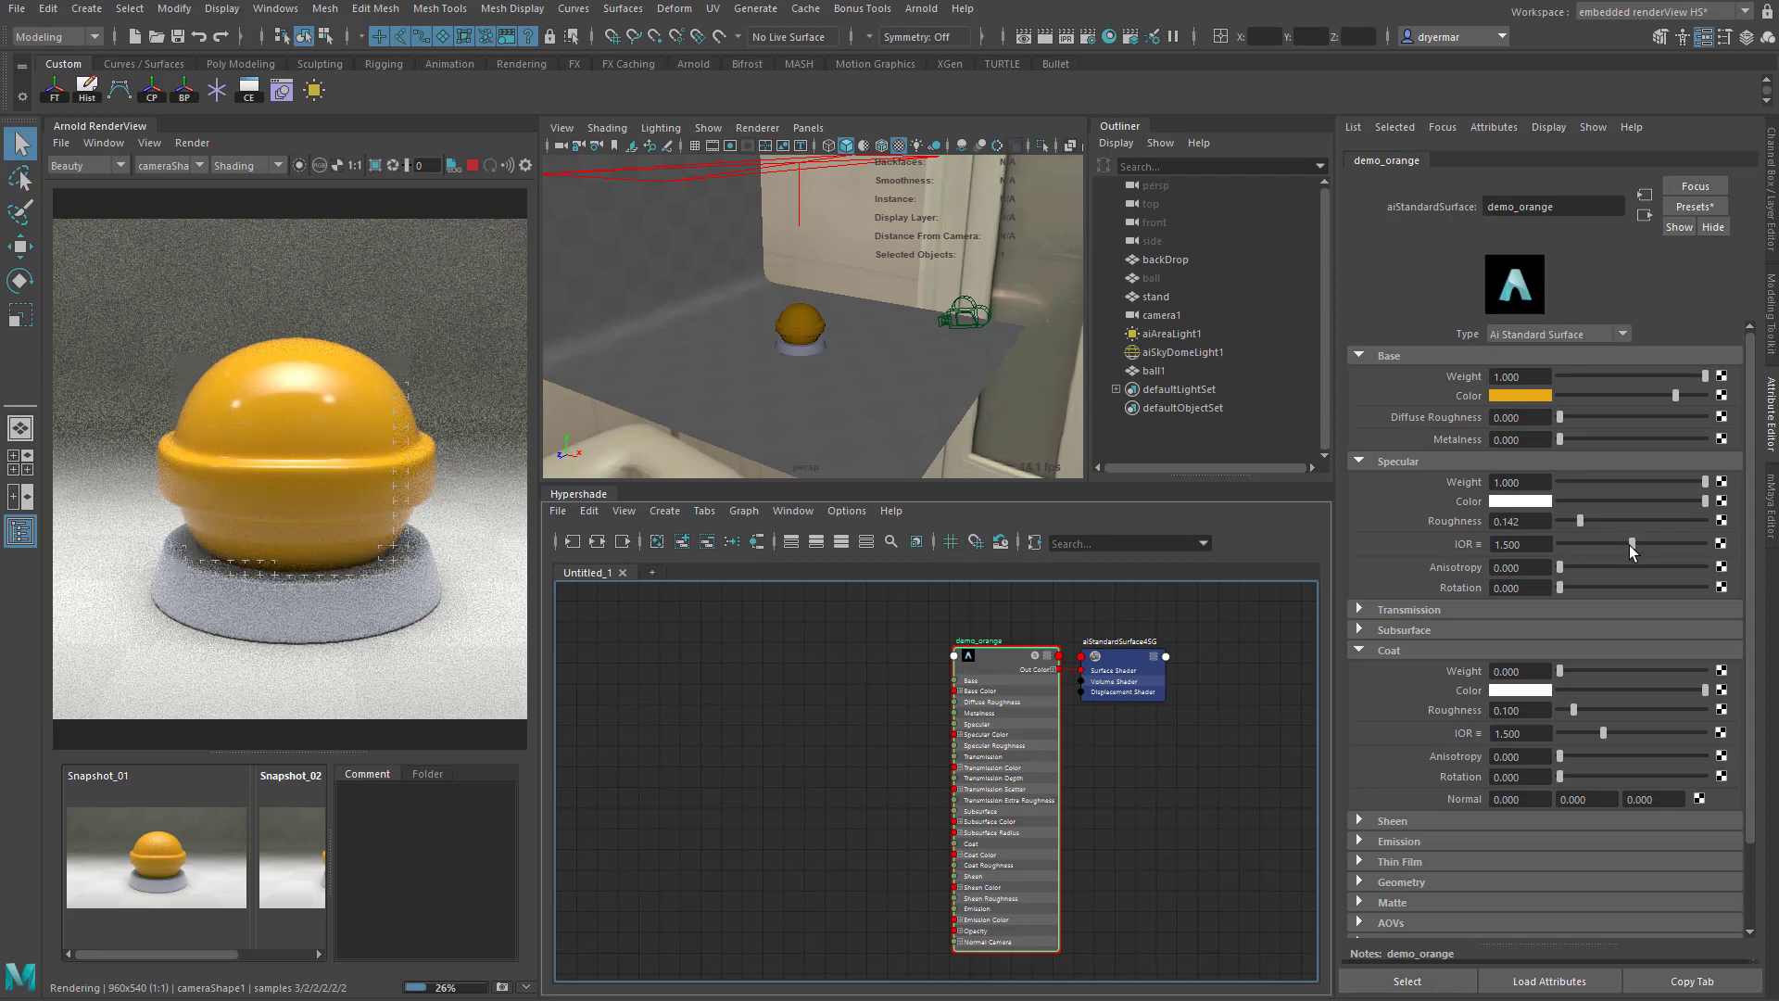
{"action": "left_click_drag", "start_coordinate": [1631, 545], "coordinate": [1706, 547]}
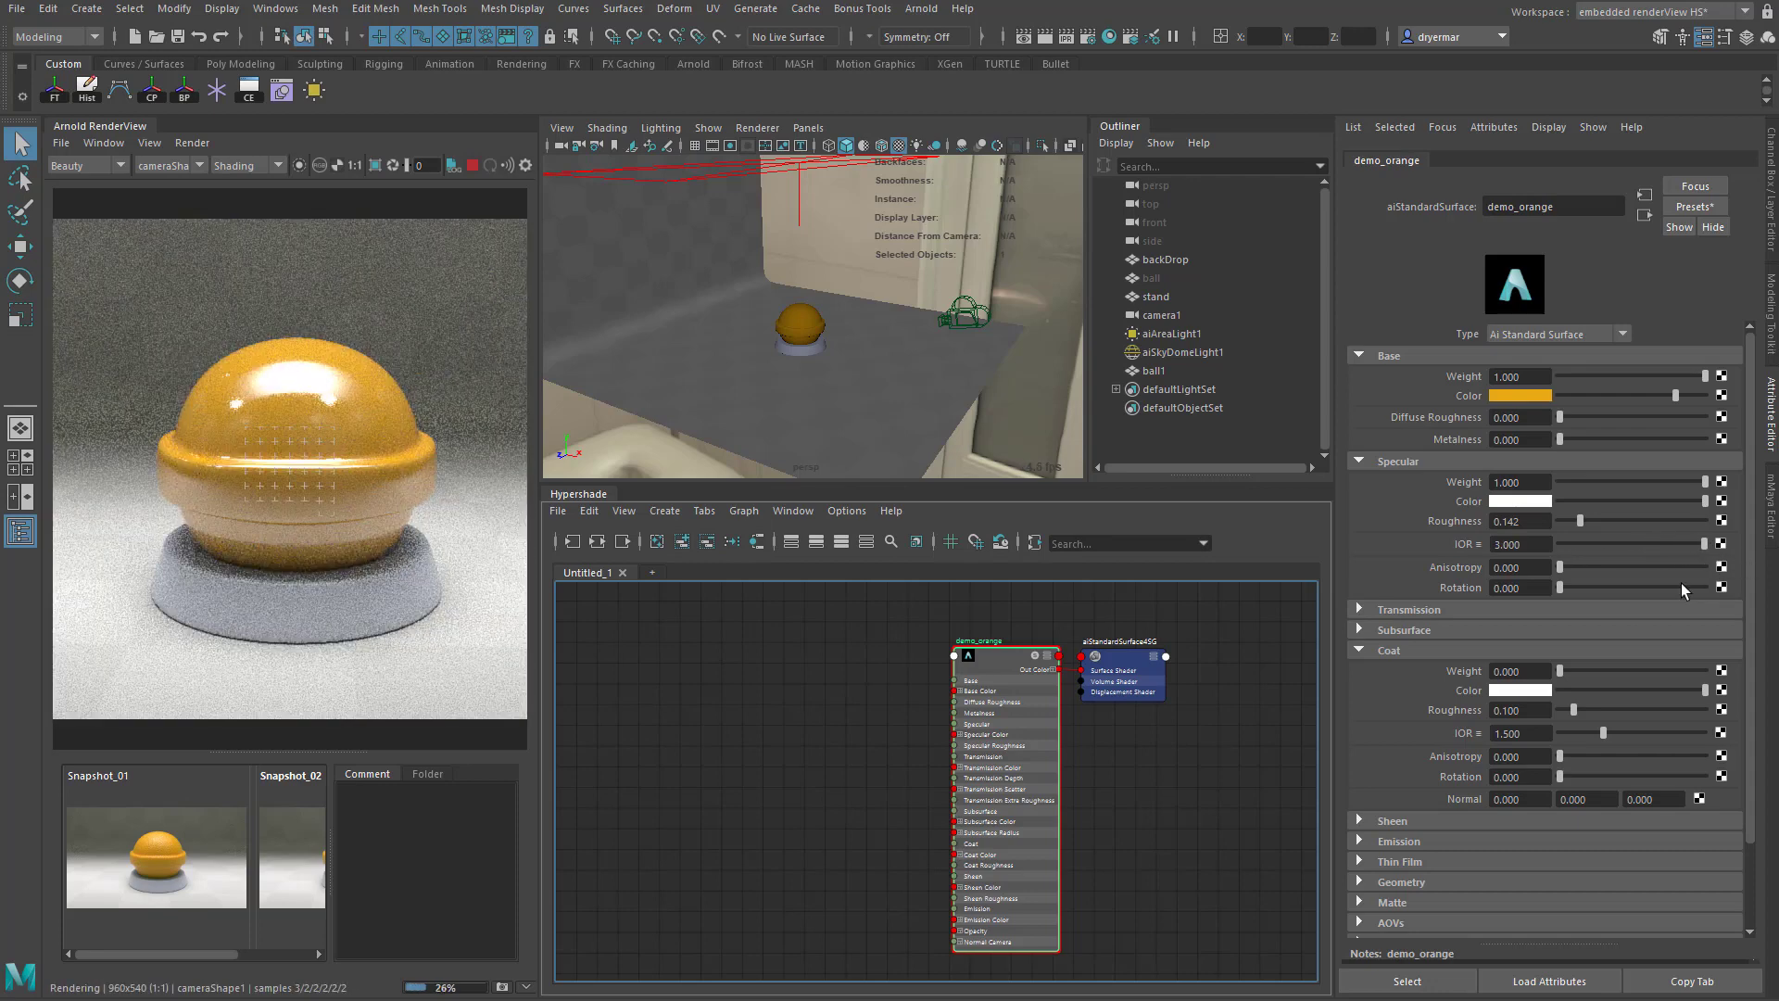
{"action": "left_click", "coordinate": [1511, 543]}
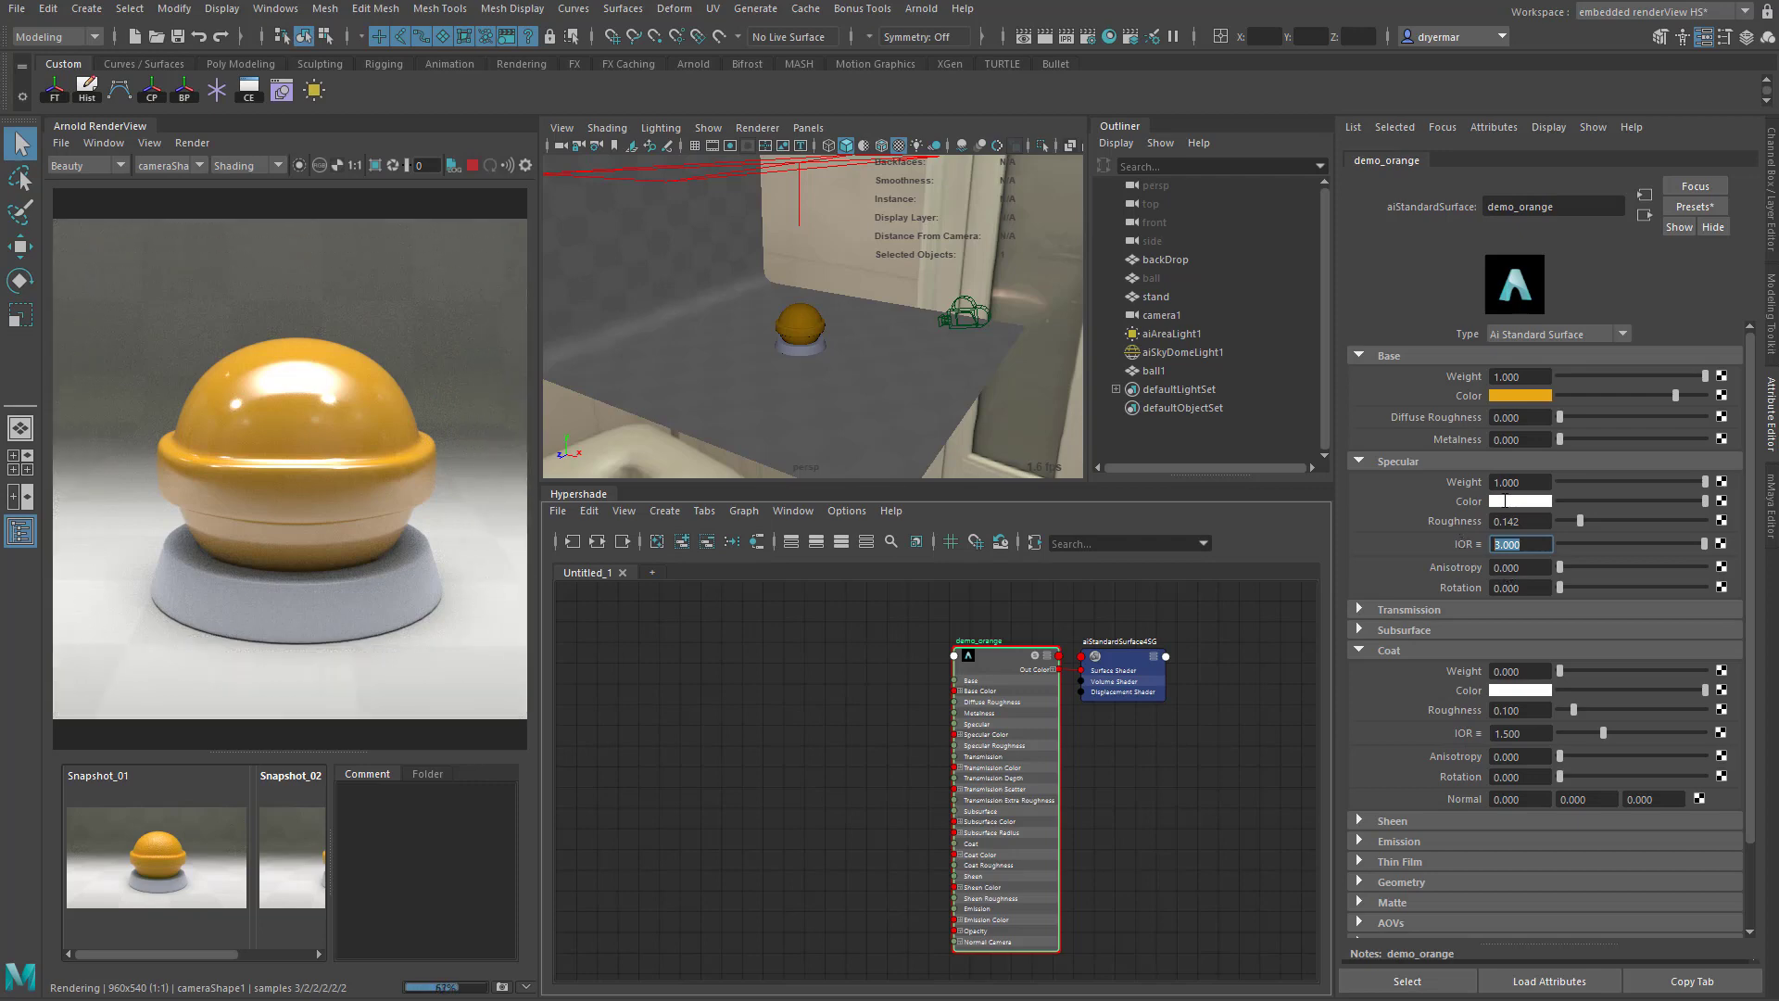
{"action": "type", "text": "1.5"}
{"action": "key", "text": "Return"}
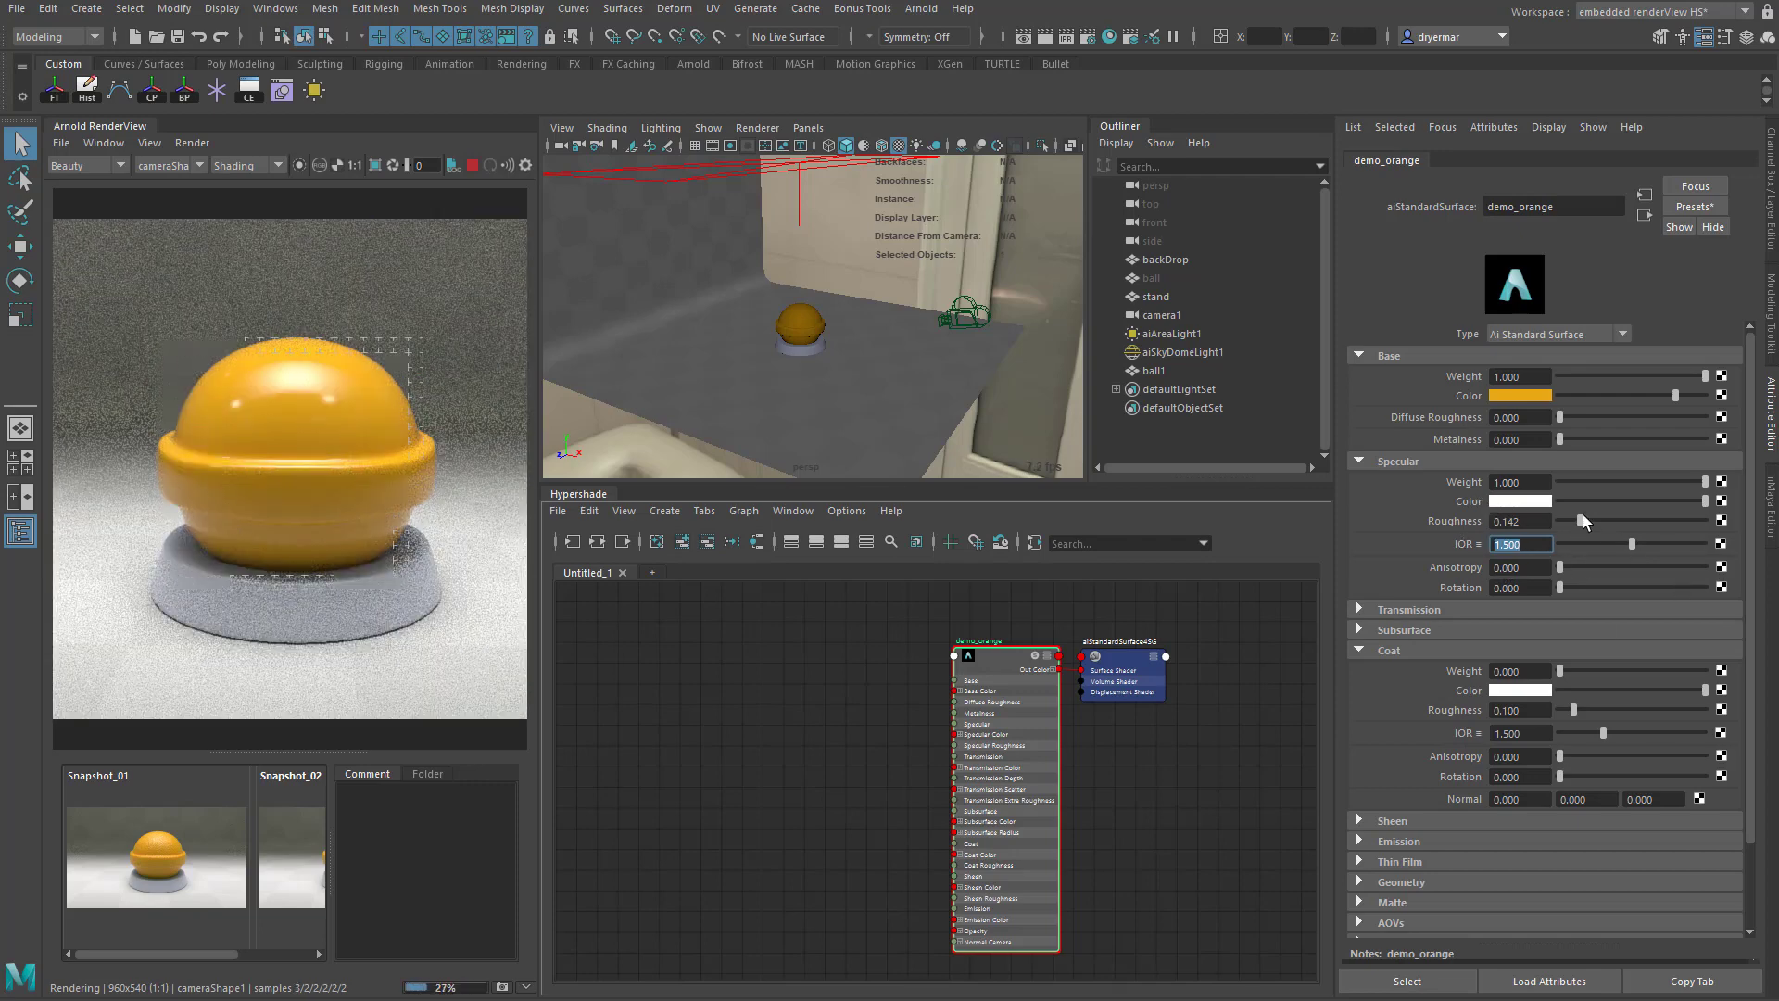
{"action": "mouse_move", "coordinate": [1582, 519]}
{"action": "left_mouse_down"}
{"action": "mouse_move", "coordinate": [1603, 520]}
{"action": "mouse_move", "coordinate": [1587, 521]}
{"action": "left_mouse_up"}
- Try yellow as demo_orange's specular color and return it to white
{"action": "left_click", "coordinate": [1510, 502]}
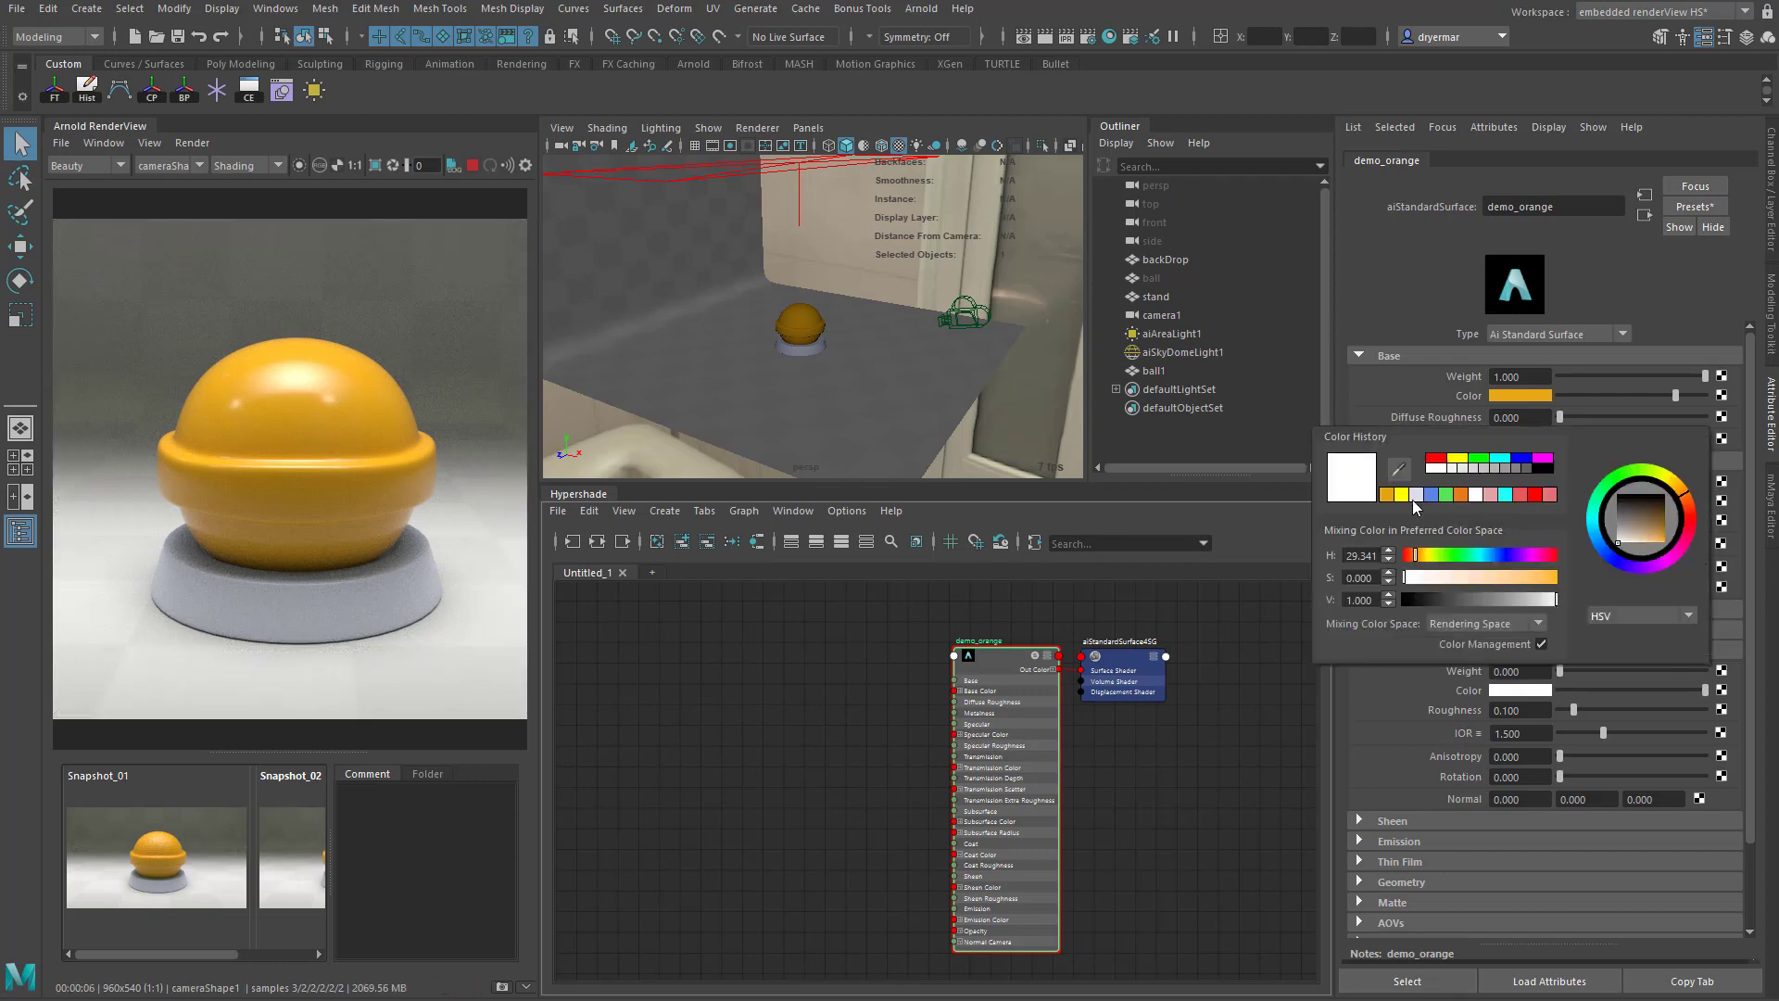
{"action": "left_click", "coordinate": [1402, 499]}
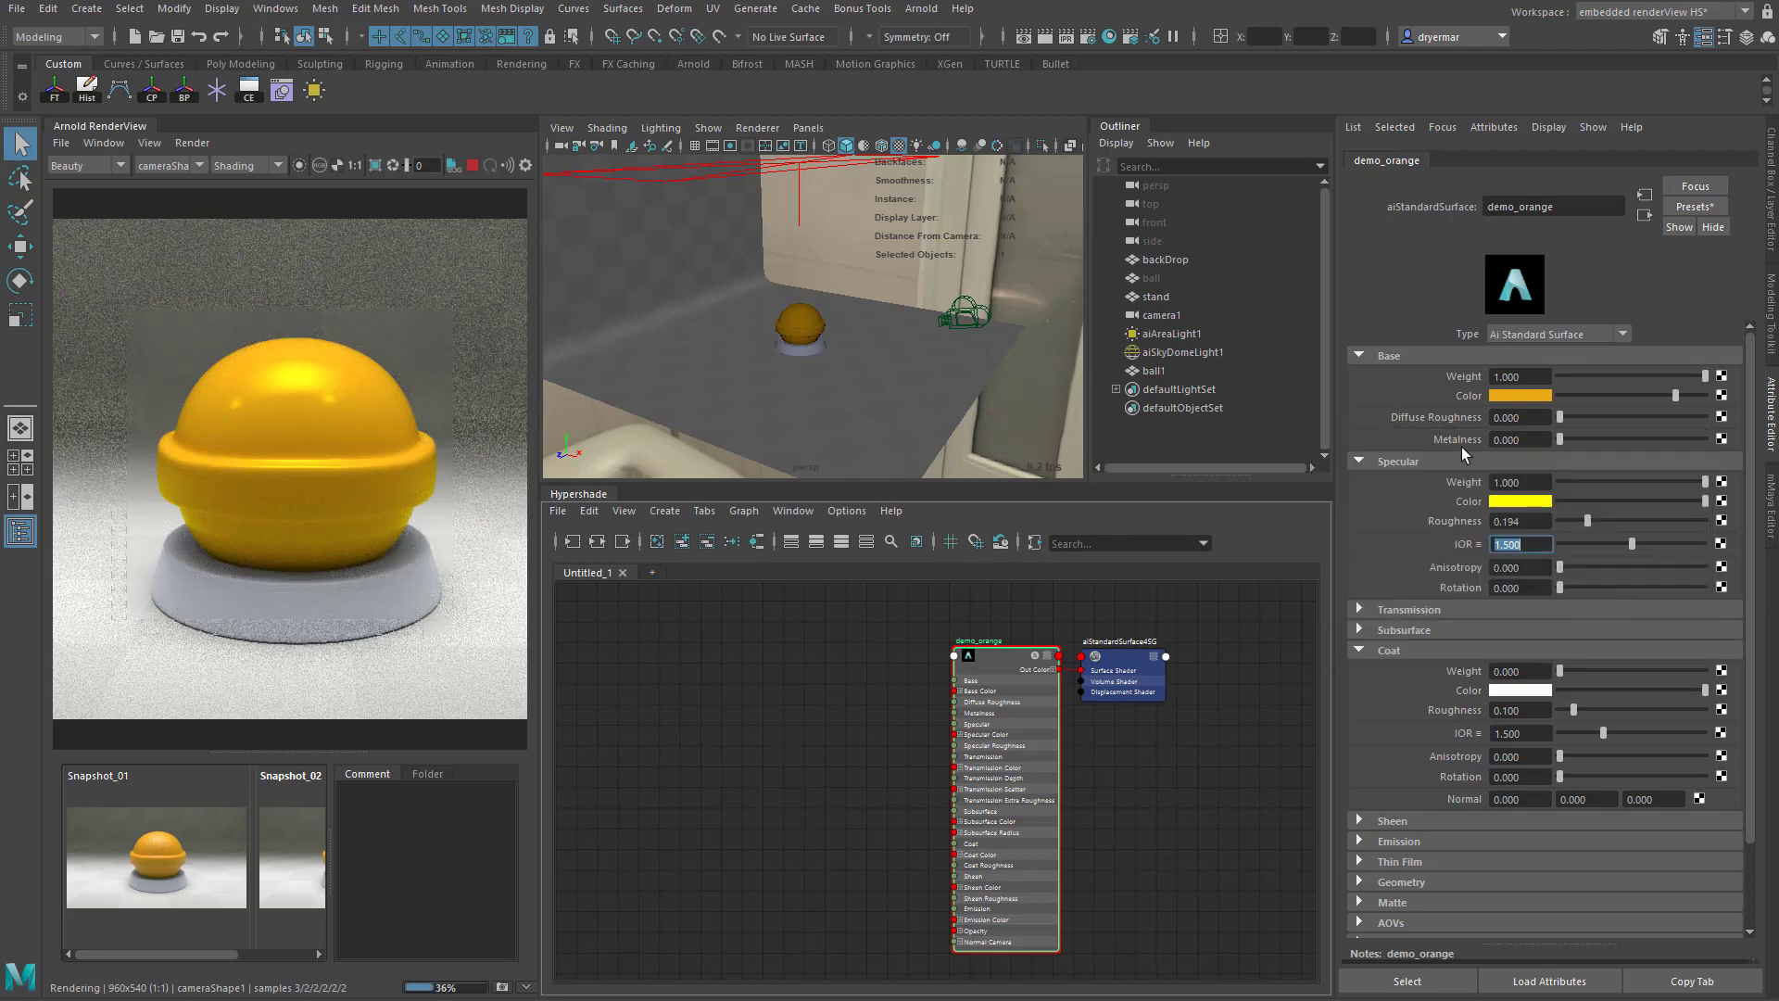
{"action": "left_click_drag", "start_coordinate": [1575, 502], "coordinate": [1754, 504]}
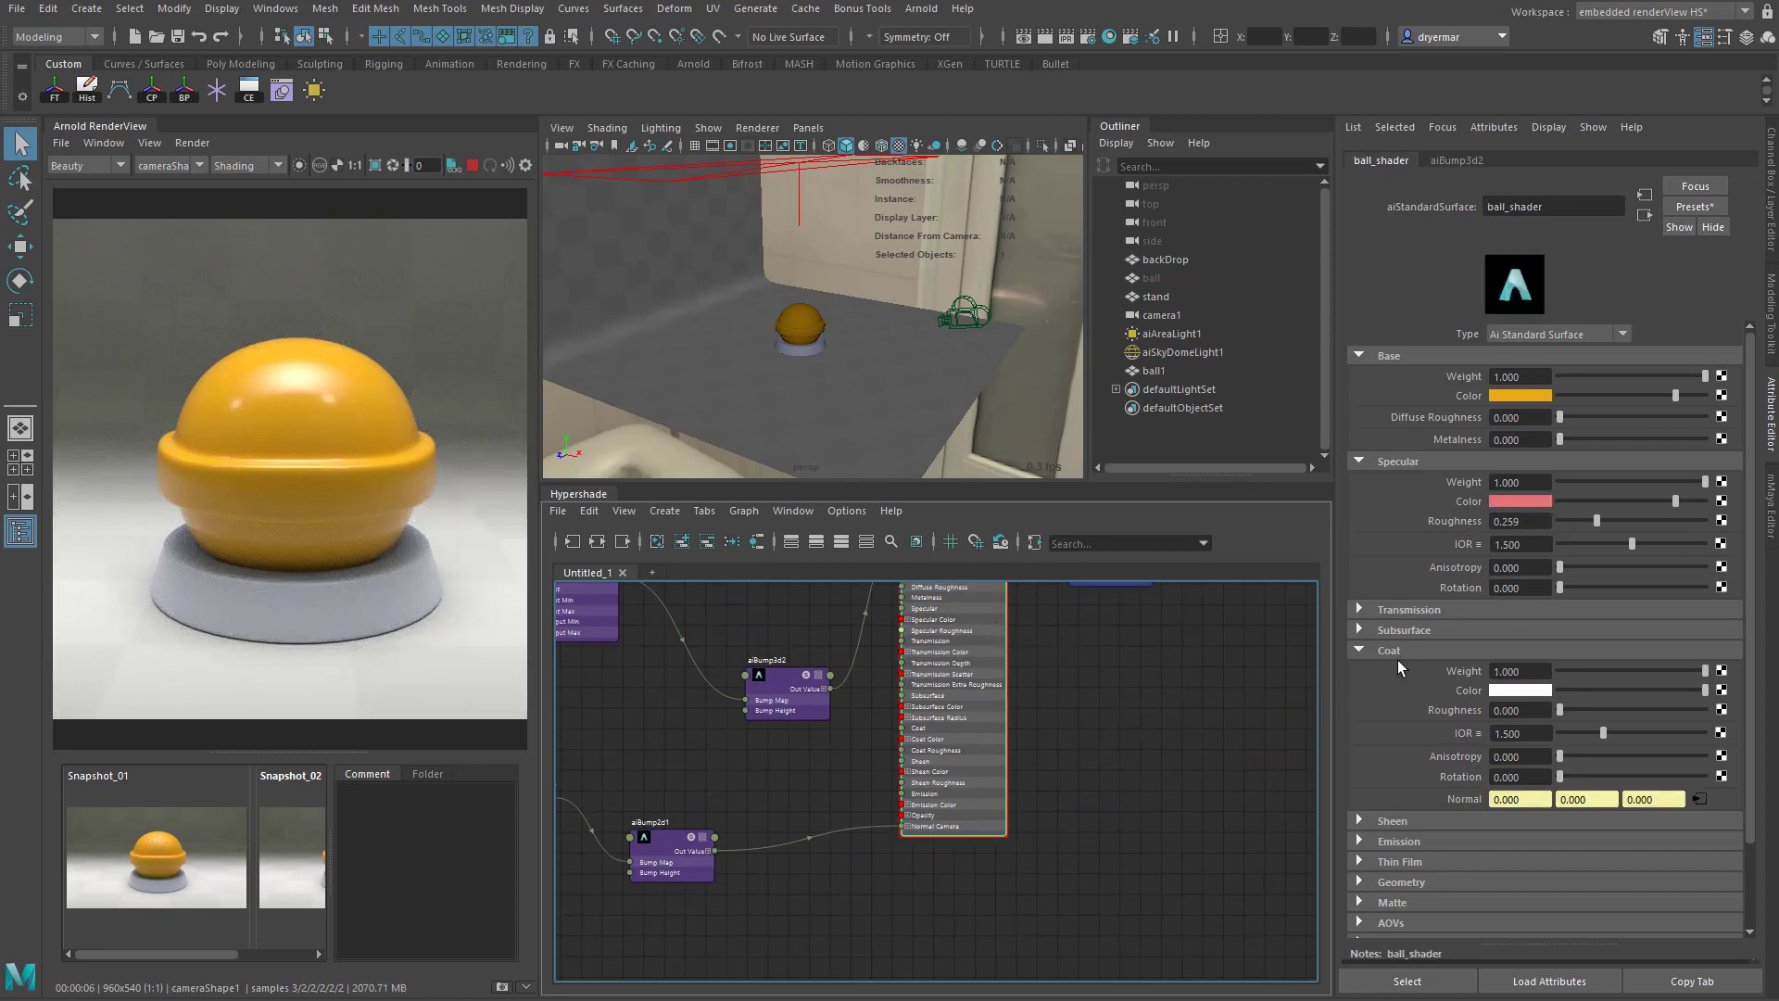
- Check ball_shader's specular settings and give demo_orange a light pink specular color and a specular roughness of 0.25
{"action": "left_click", "coordinate": [1535, 521]}
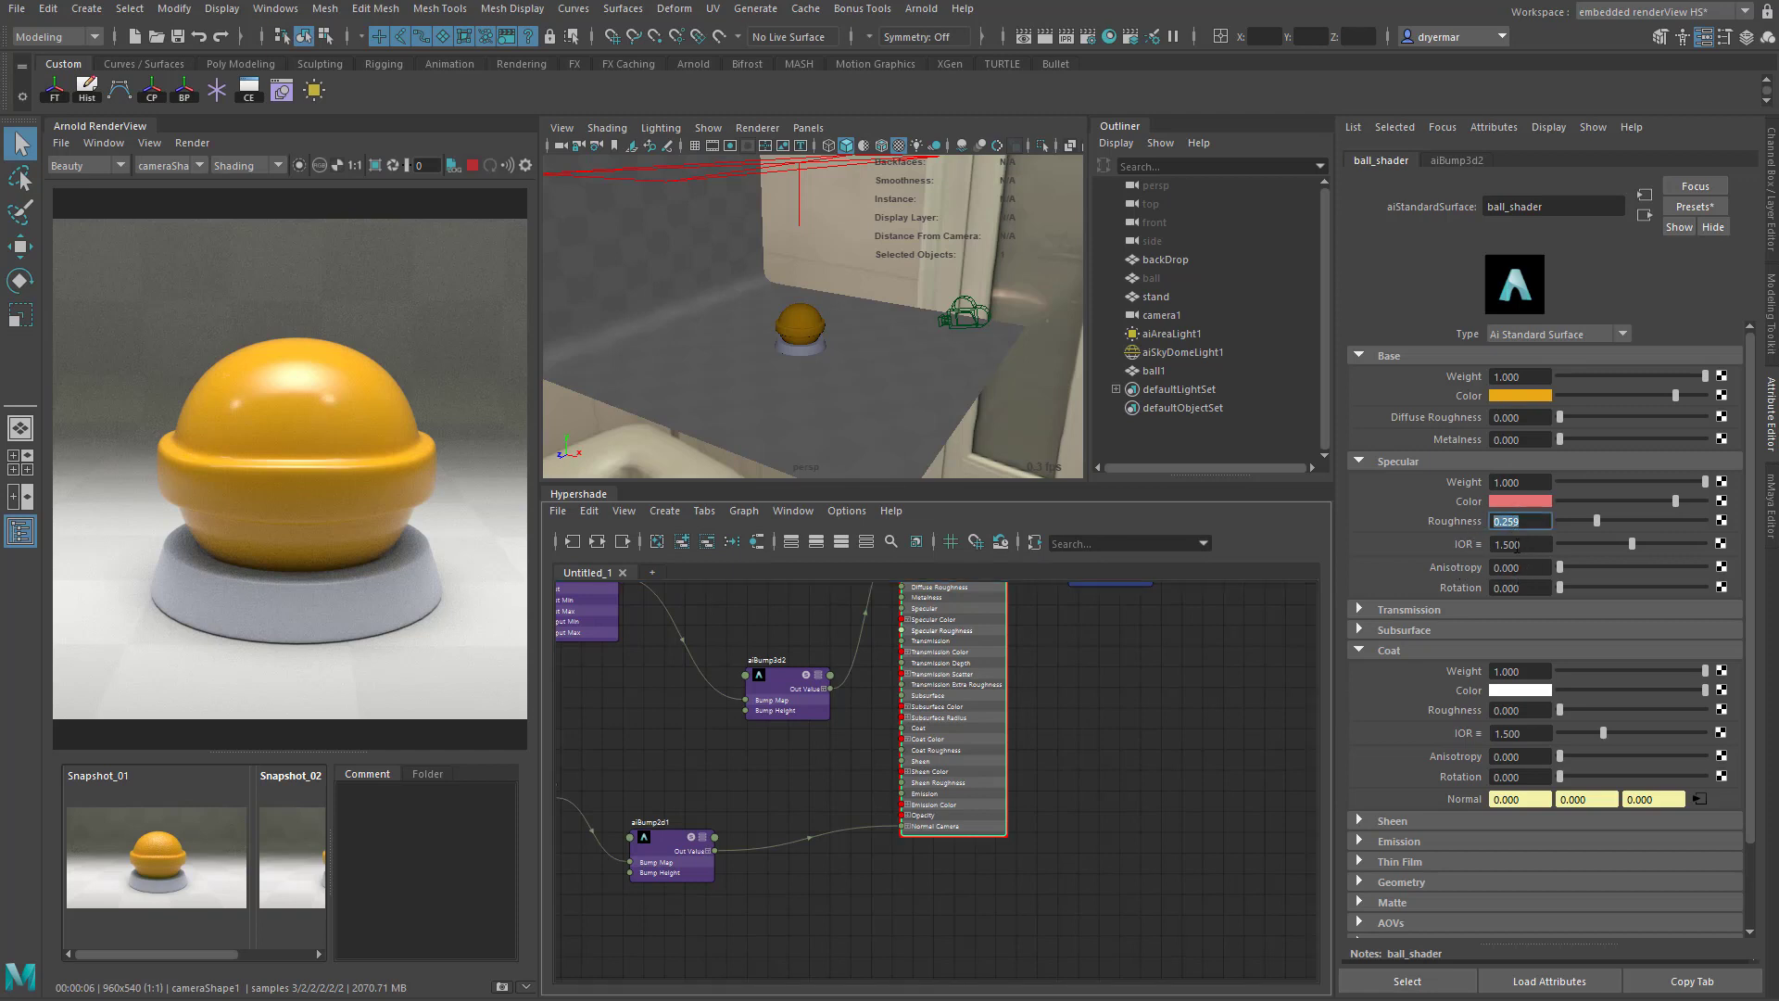
{"action": "middle_click_drag", "start_coordinate": [1131, 774], "coordinate": [1117, 603], "text": "alt"}
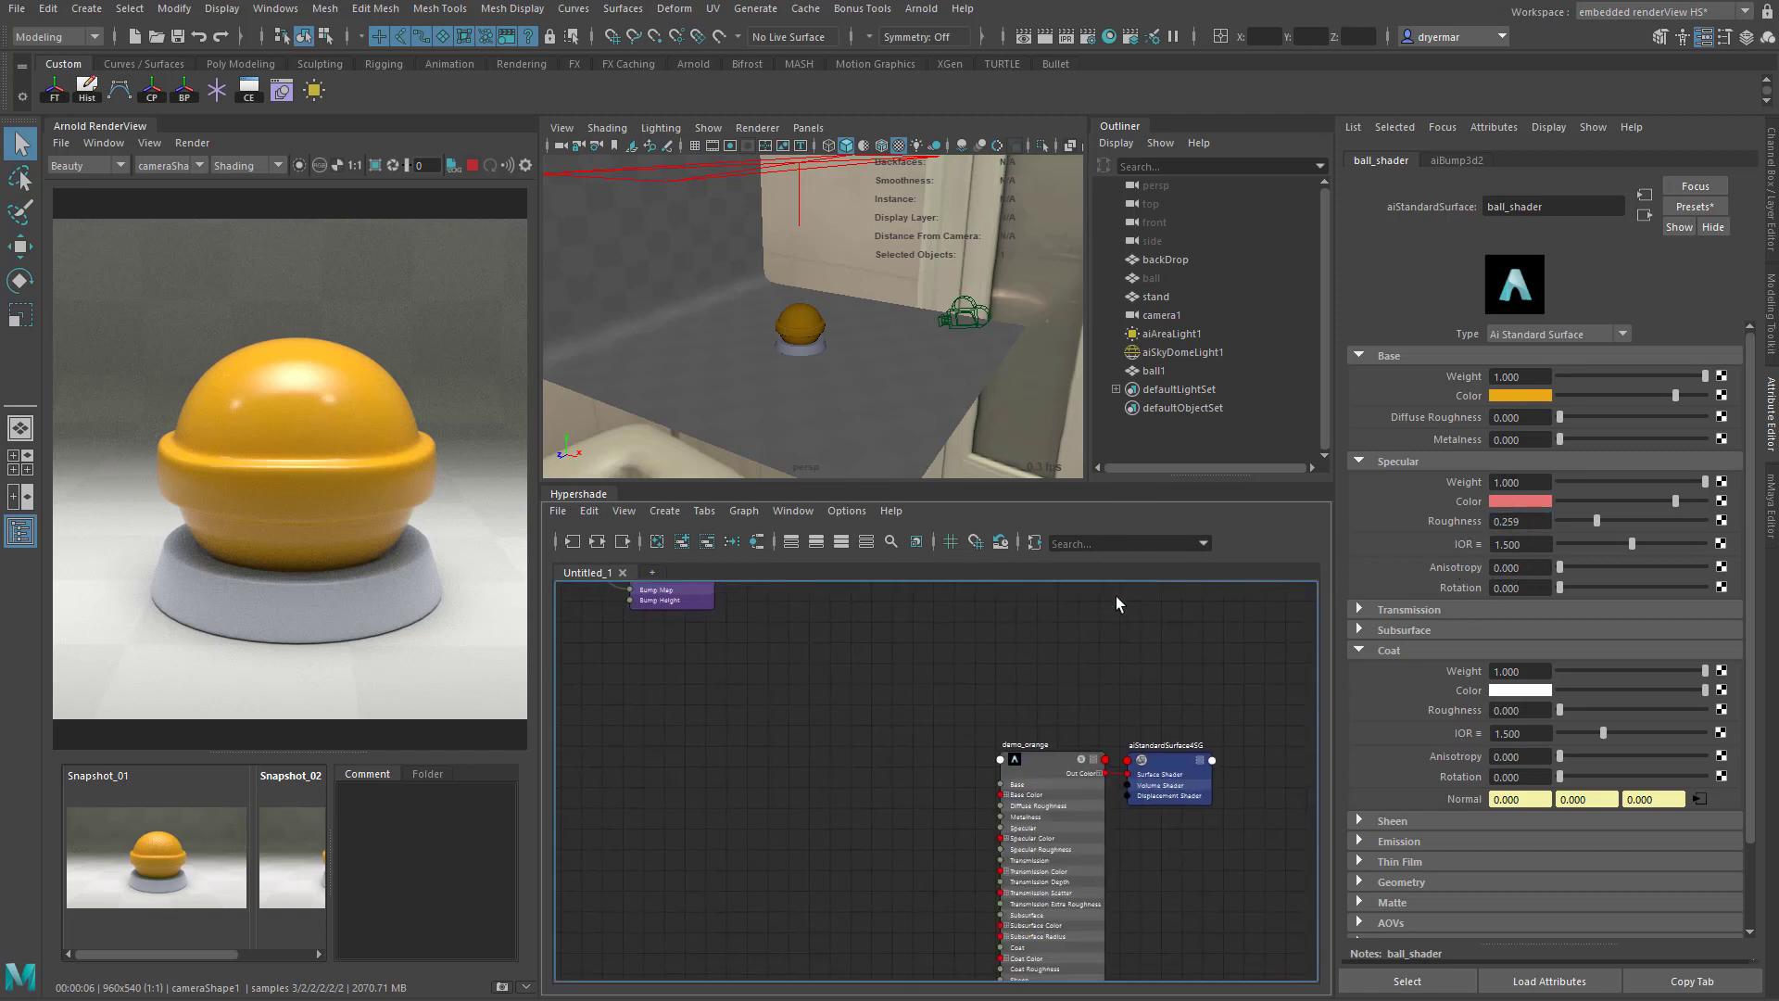
{"action": "left_click", "coordinate": [1043, 767]}
{"action": "left_click", "coordinate": [1516, 503]}
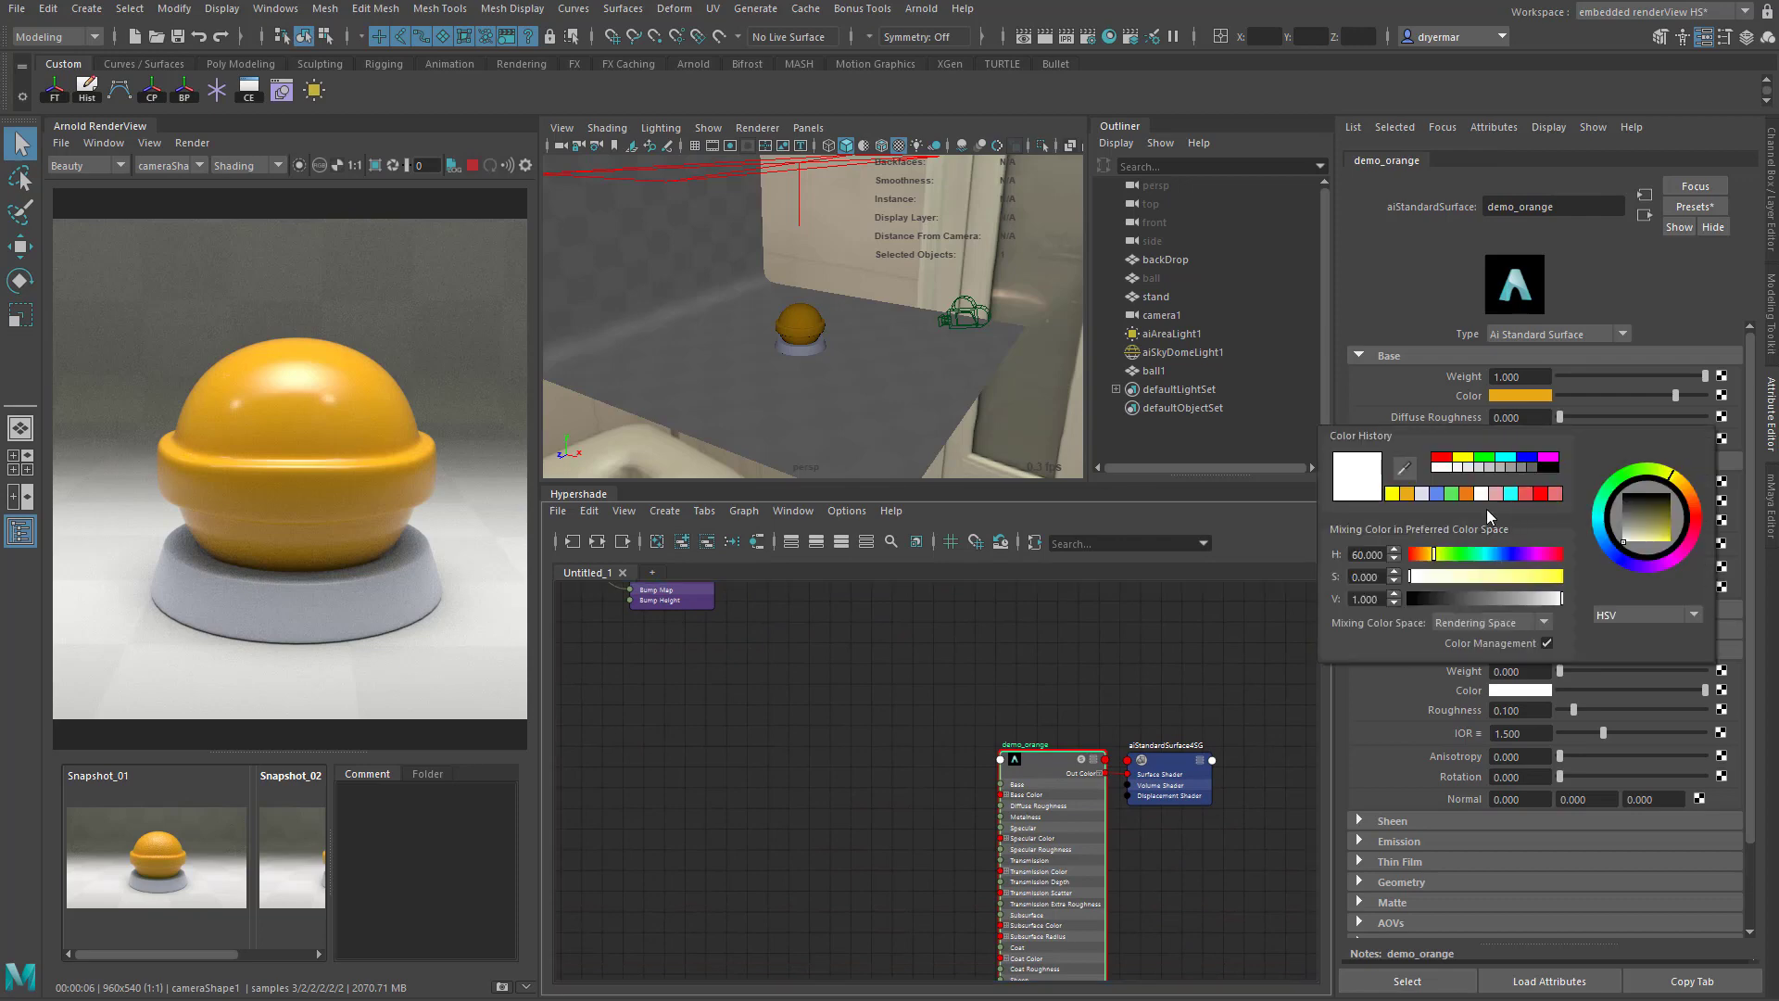
{"action": "left_click", "coordinate": [1495, 492]}
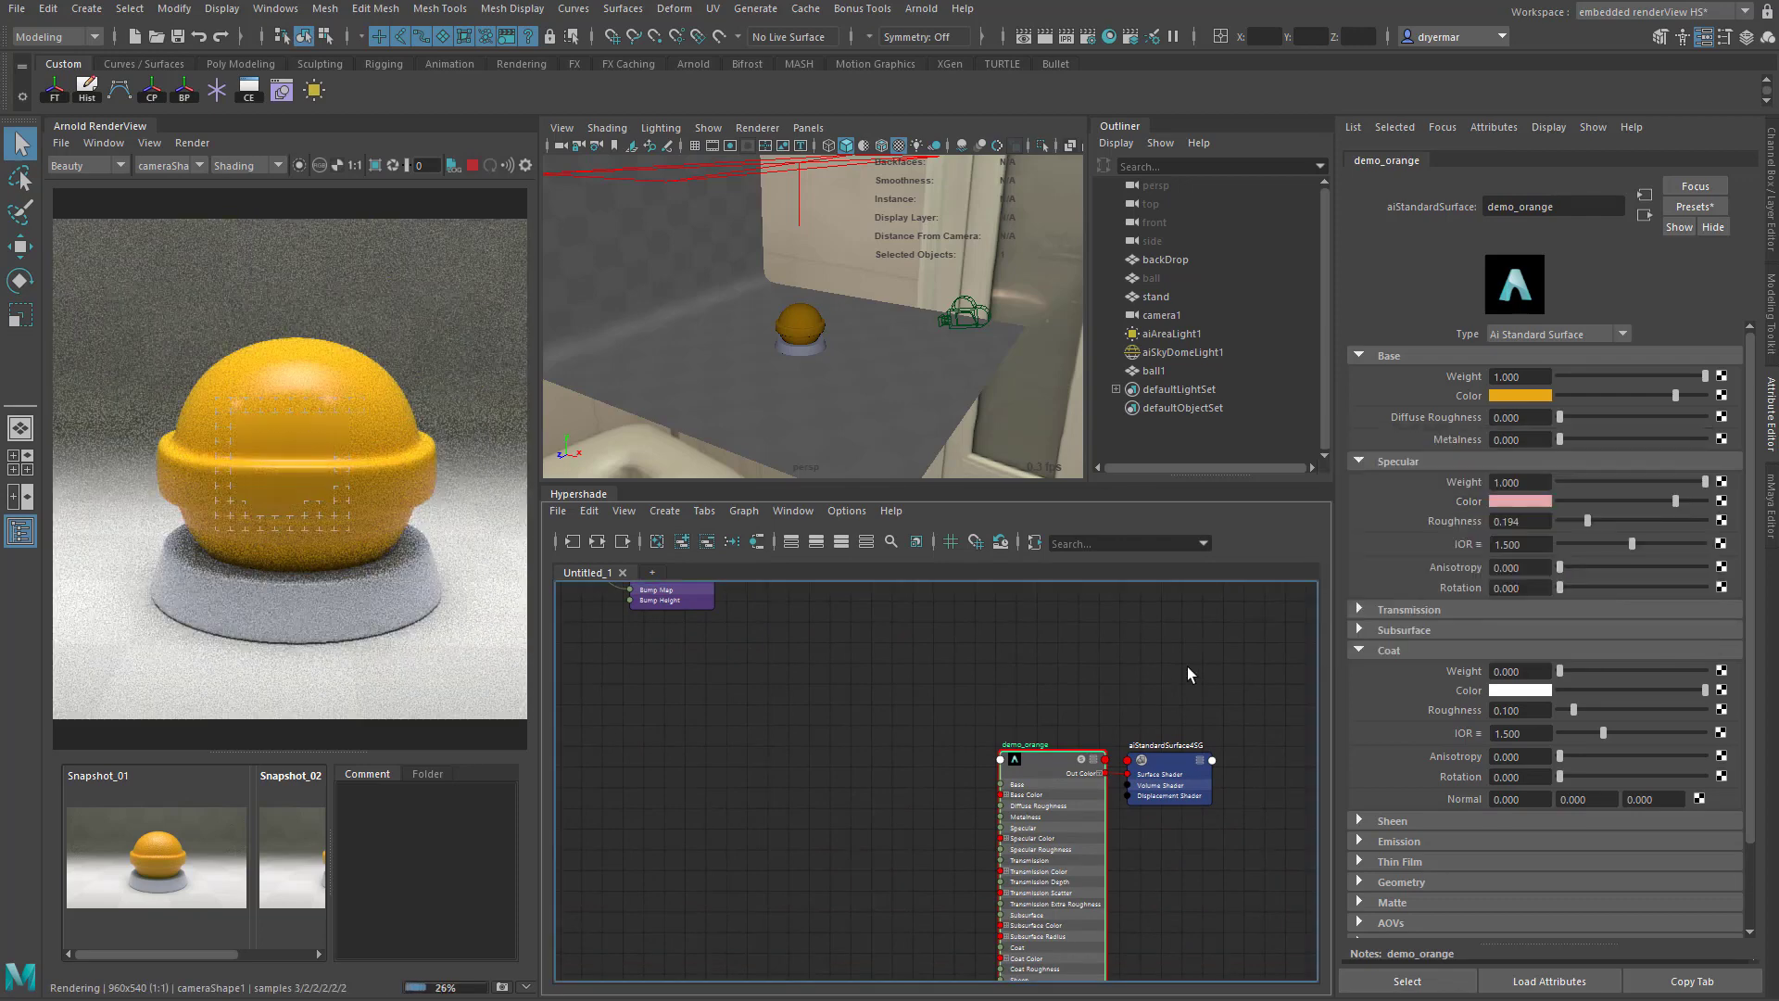
{"action": "double_click", "coordinate": [1520, 520]}
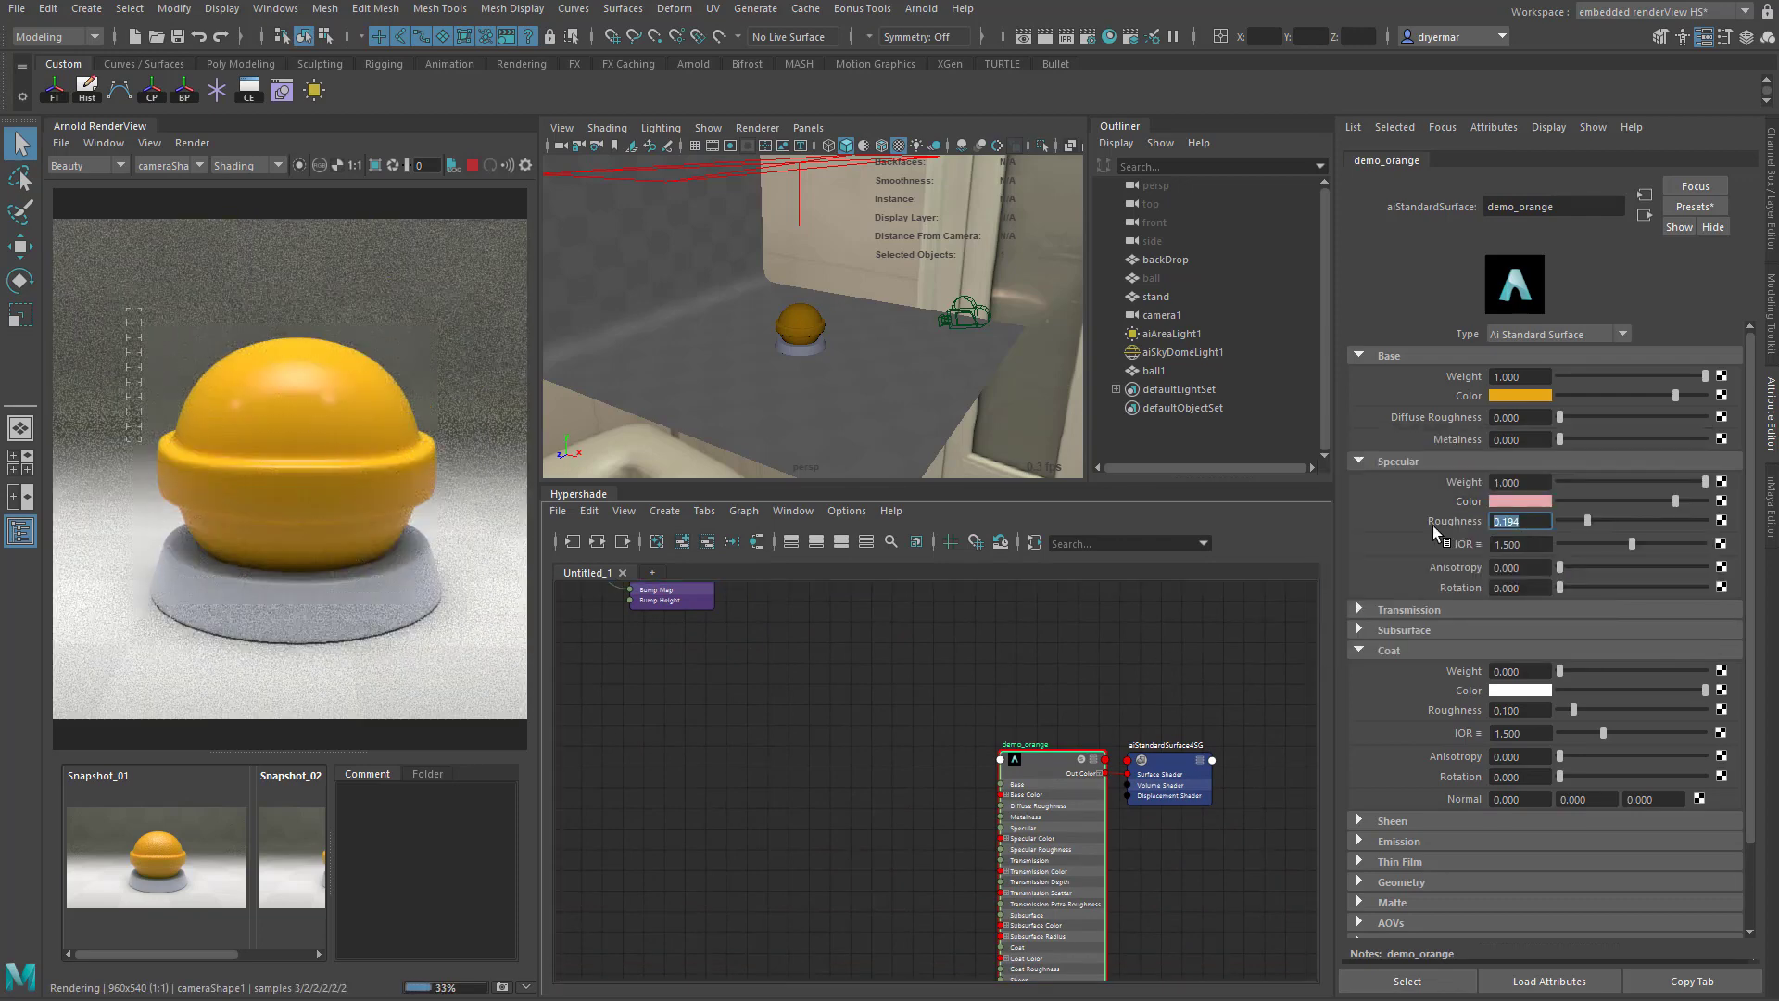
{"action": "type", "text": "0.25"}
{"action": "key", "text": "Return"}
- Collapse demo_orange's Coat settings and look over its Transmission settings
{"action": "left_click", "coordinate": [1359, 651]}
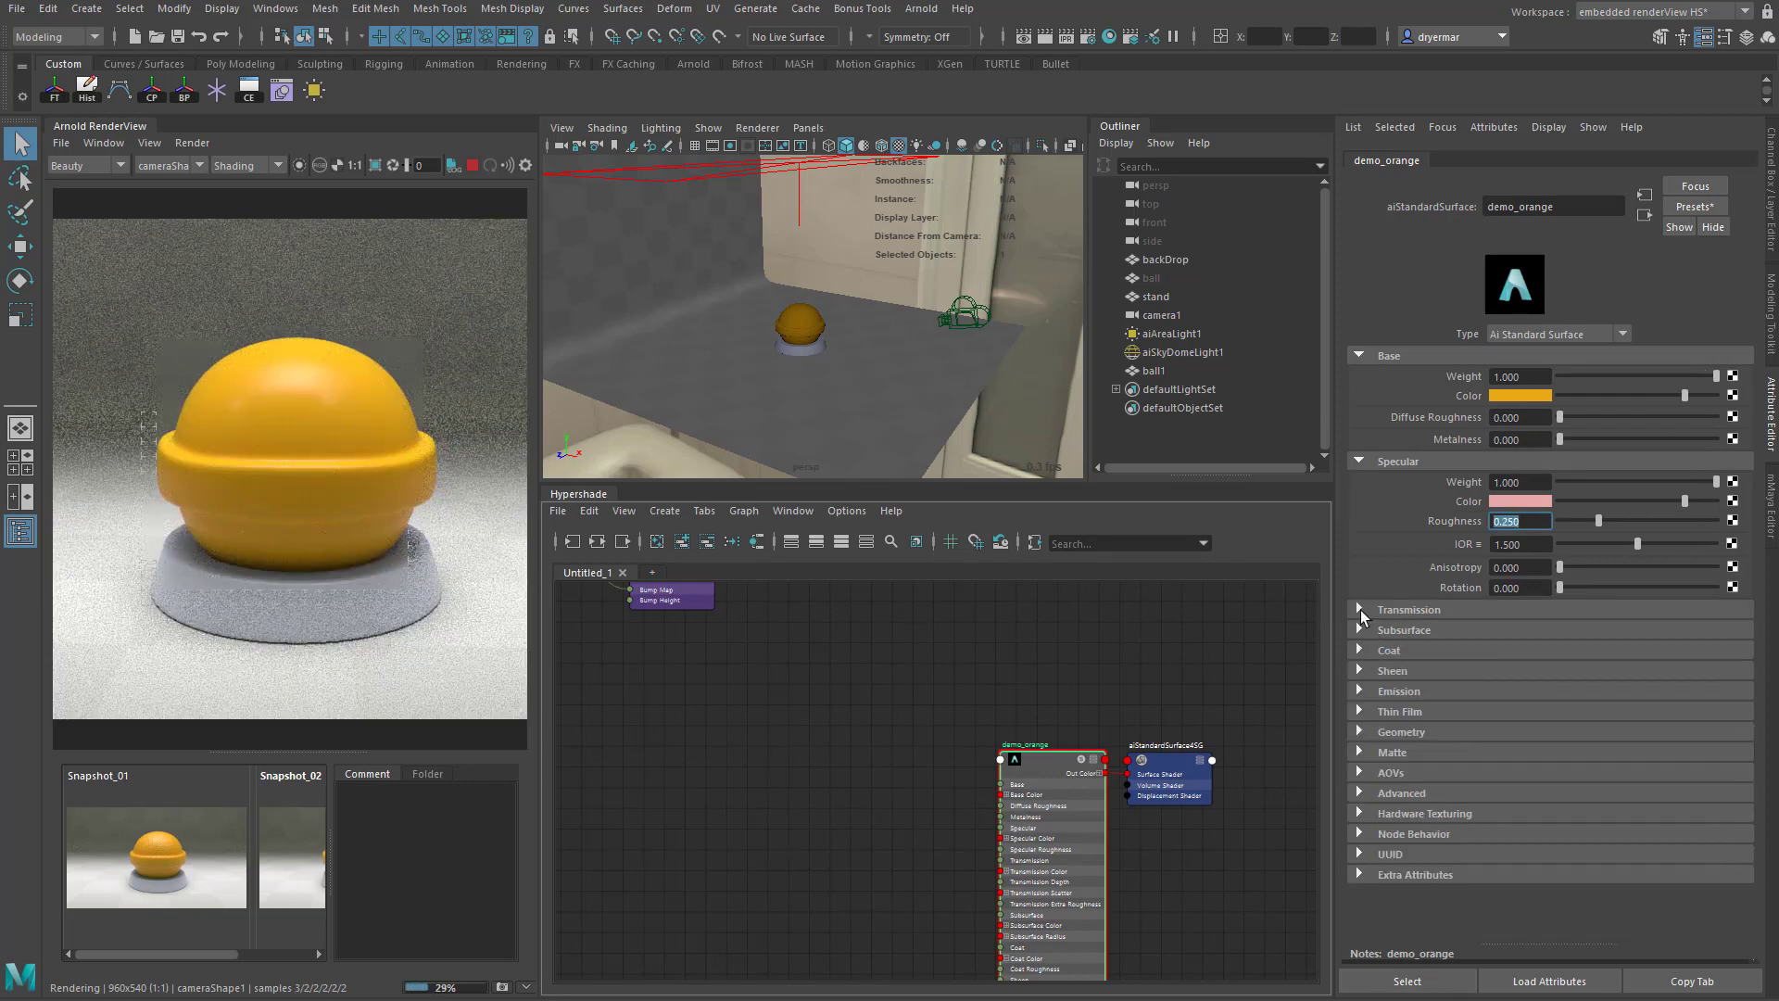
{"action": "left_click", "coordinate": [1360, 608]}
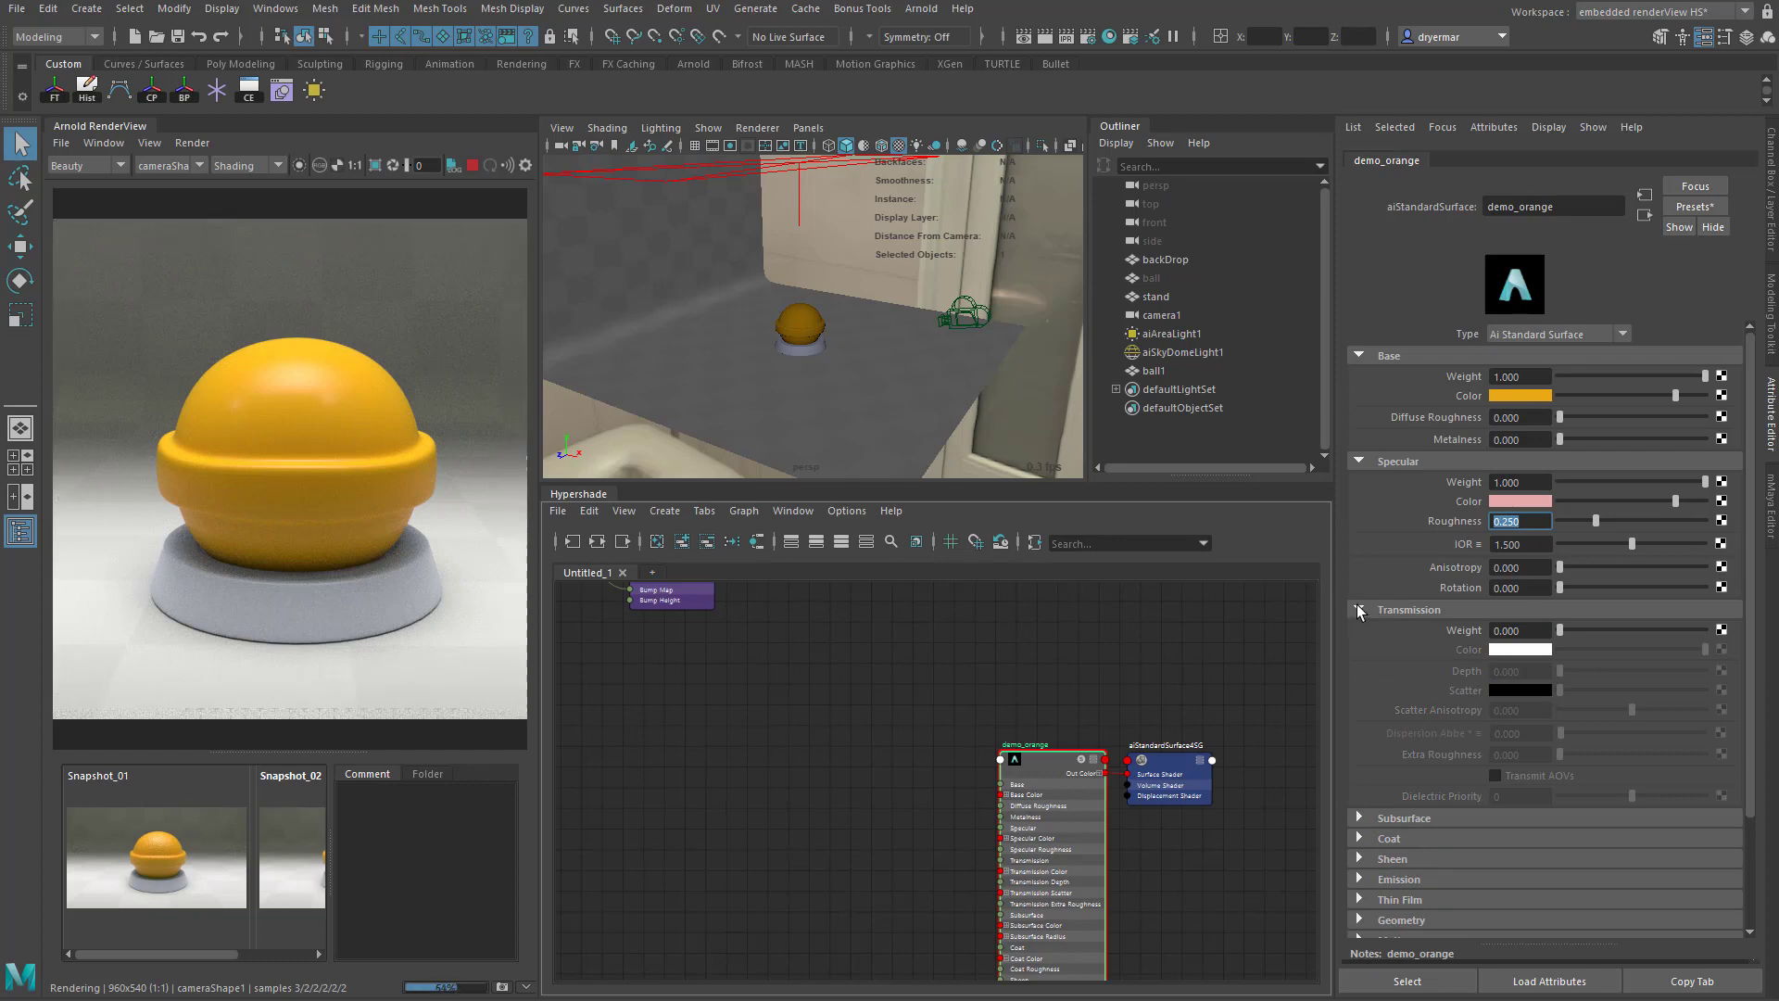
{"action": "left_click", "coordinate": [1359, 609]}
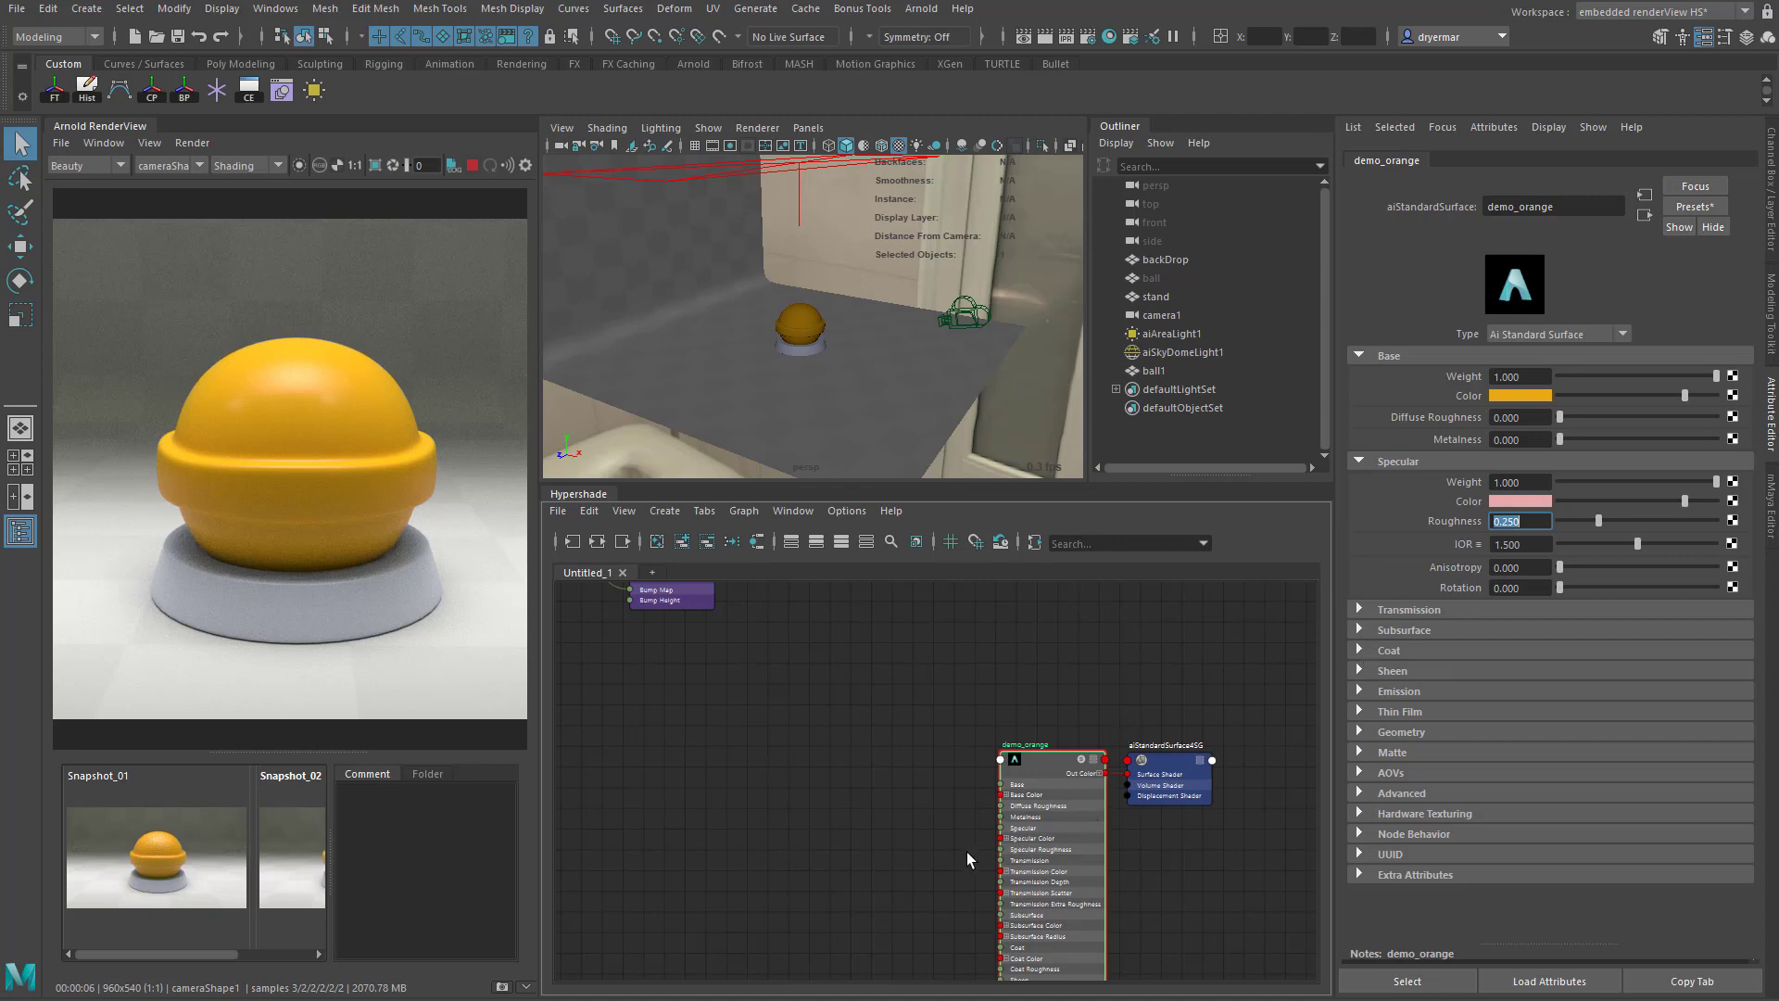
- Create an aiNoise node in the empty graph area beside the demo_orange node
{"action": "middle_click_drag", "start_coordinate": [965, 852], "coordinate": [1006, 686], "text": "alt"}
{"action": "right_click_drag", "start_coordinate": [1123, 786], "coordinate": [1033, 772], "text": "alt"}
{"action": "middle_click_drag", "start_coordinate": [1033, 772], "coordinate": [954, 708], "text": "alt"}
{"action": "scroll", "coordinate": [954, 765], "scroll_direction": "up", "scroll_amount": 3}
{"action": "left_click", "coordinate": [822, 721]}
{"action": "key", "text": "Tab"}
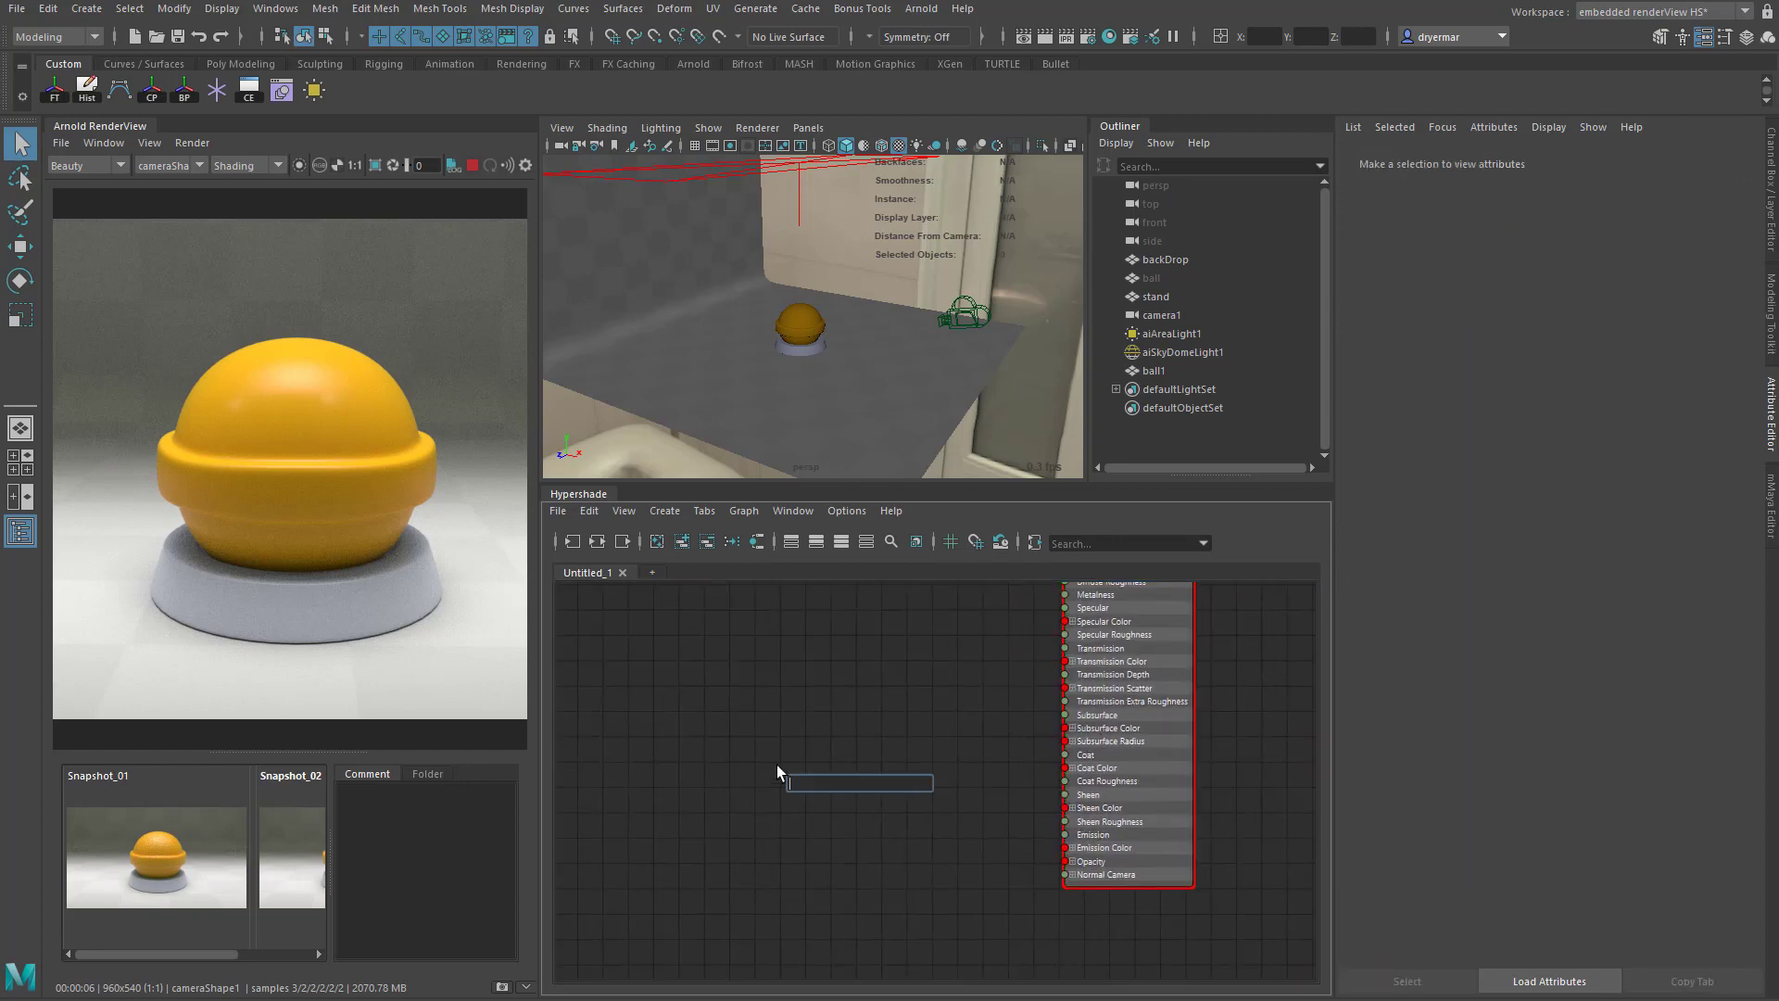
{"action": "type", "text": "aiNoise"}
{"action": "key", "text": "Return"}
{"action": "left_click_drag", "start_coordinate": [816, 796], "coordinate": [828, 775]}
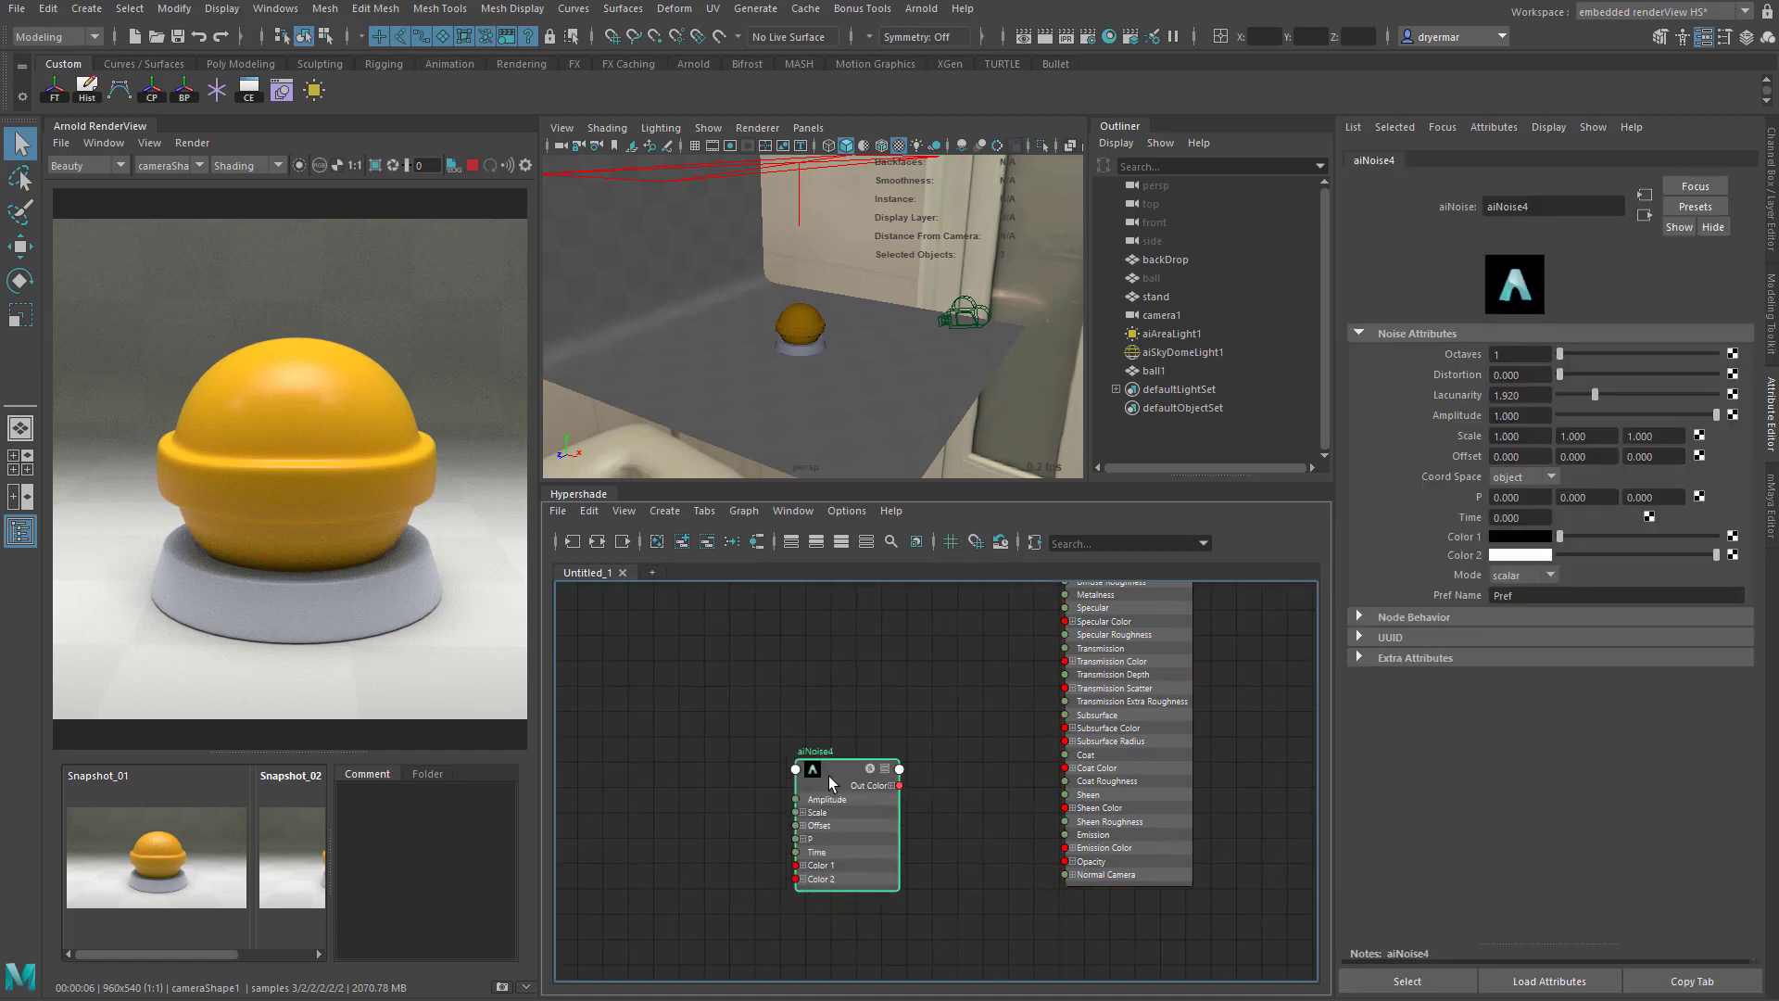
- Create an aiUserDataFloat node and place it just before the aiNoise node in the graph
{"action": "right_click_drag", "start_coordinate": [745, 816], "coordinate": [769, 815], "text": "alt"}
{"action": "left_click", "coordinate": [658, 743]}
{"action": "key", "text": "Tab"}
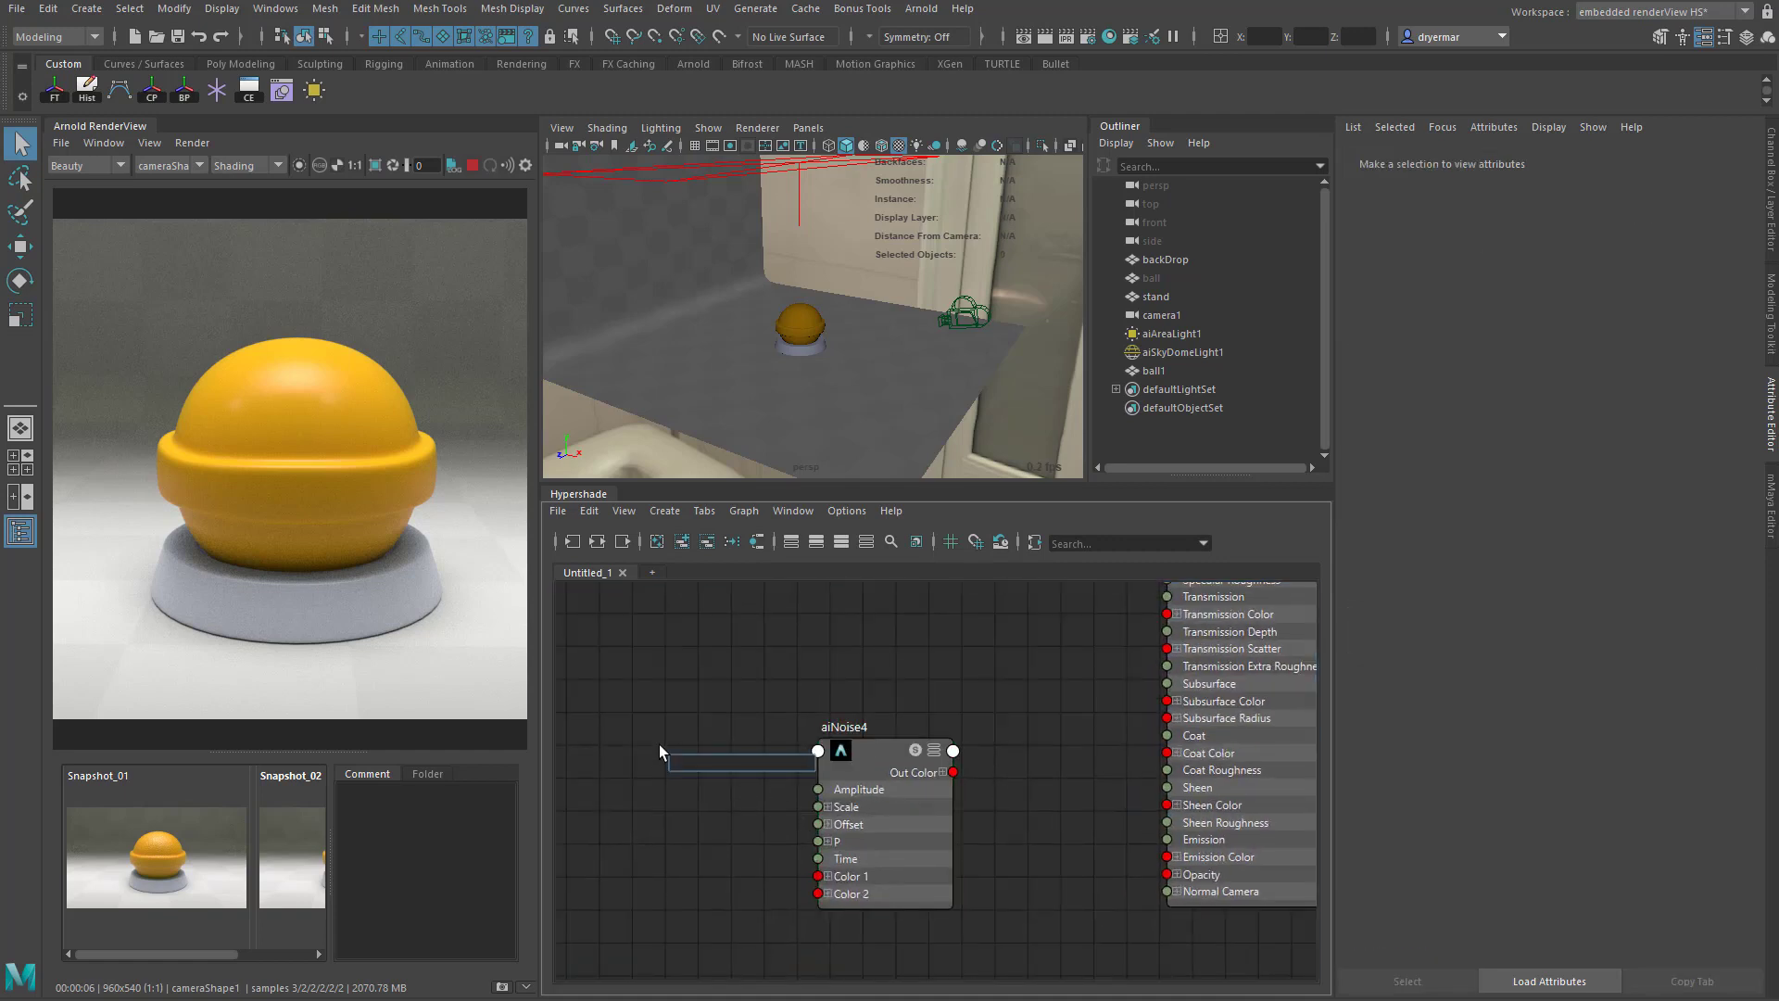
{"action": "type", "text": "aiuser"}
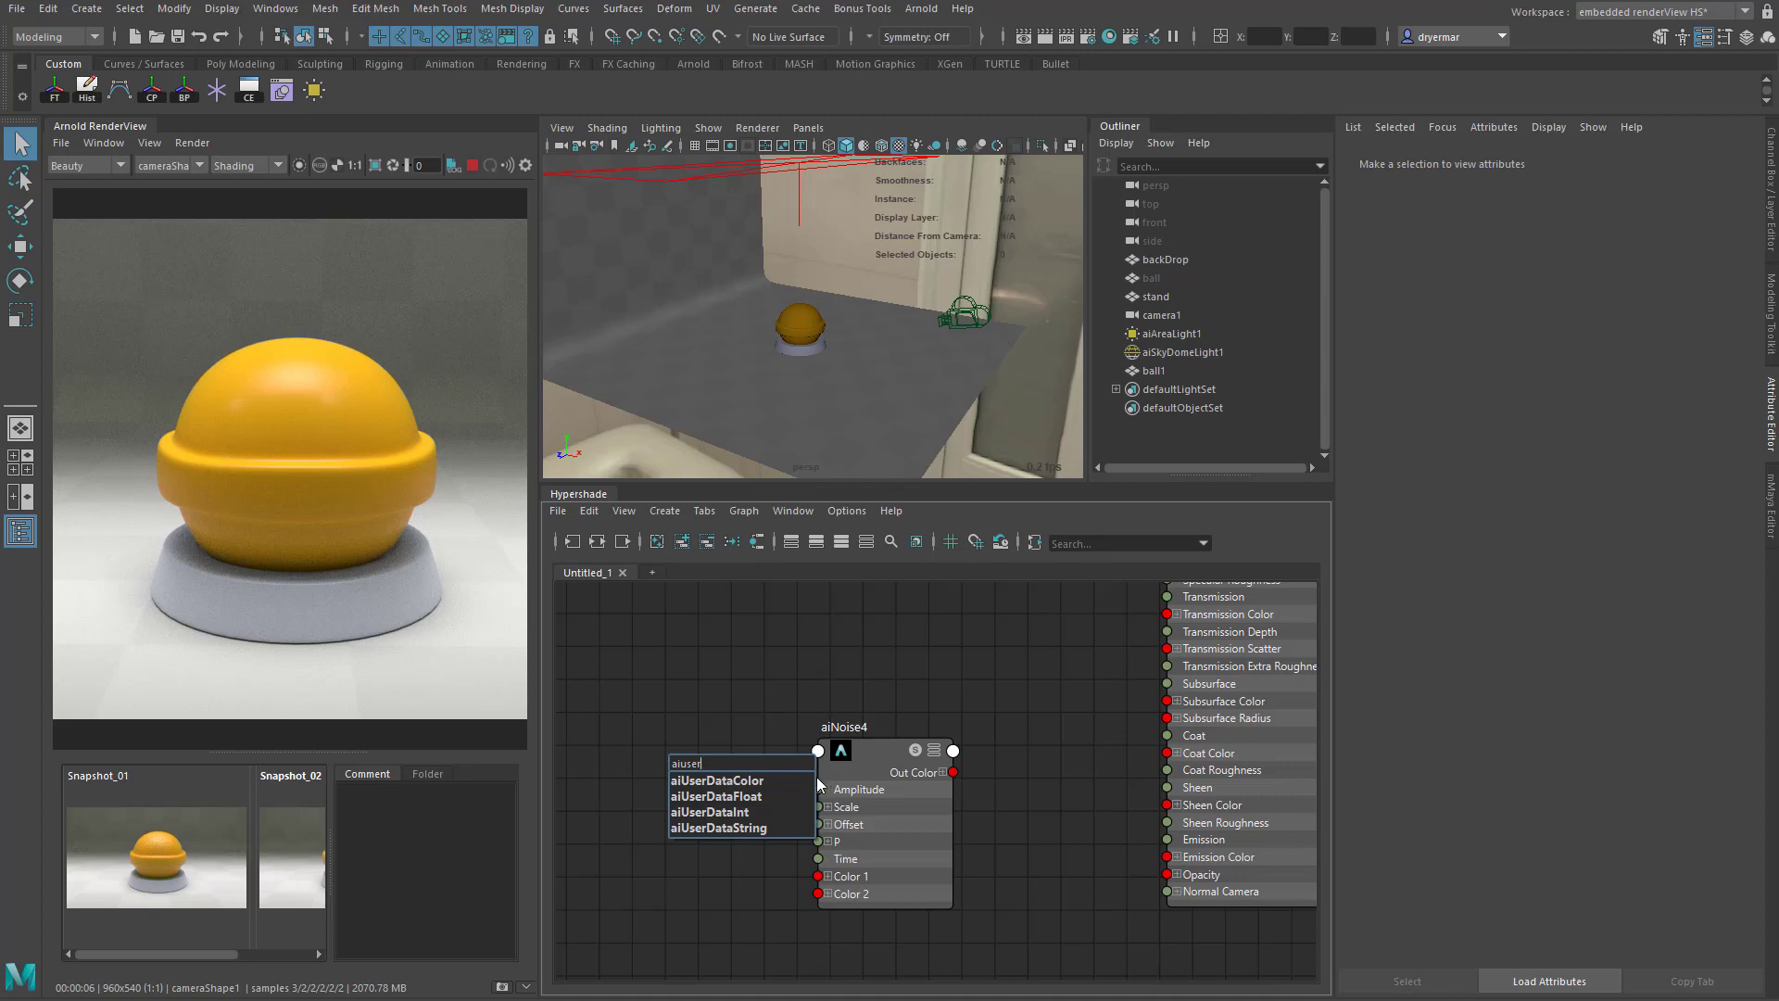
{"action": "left_click", "coordinate": [763, 795]}
{"action": "left_click_drag", "start_coordinate": [745, 772], "coordinate": [671, 798]}
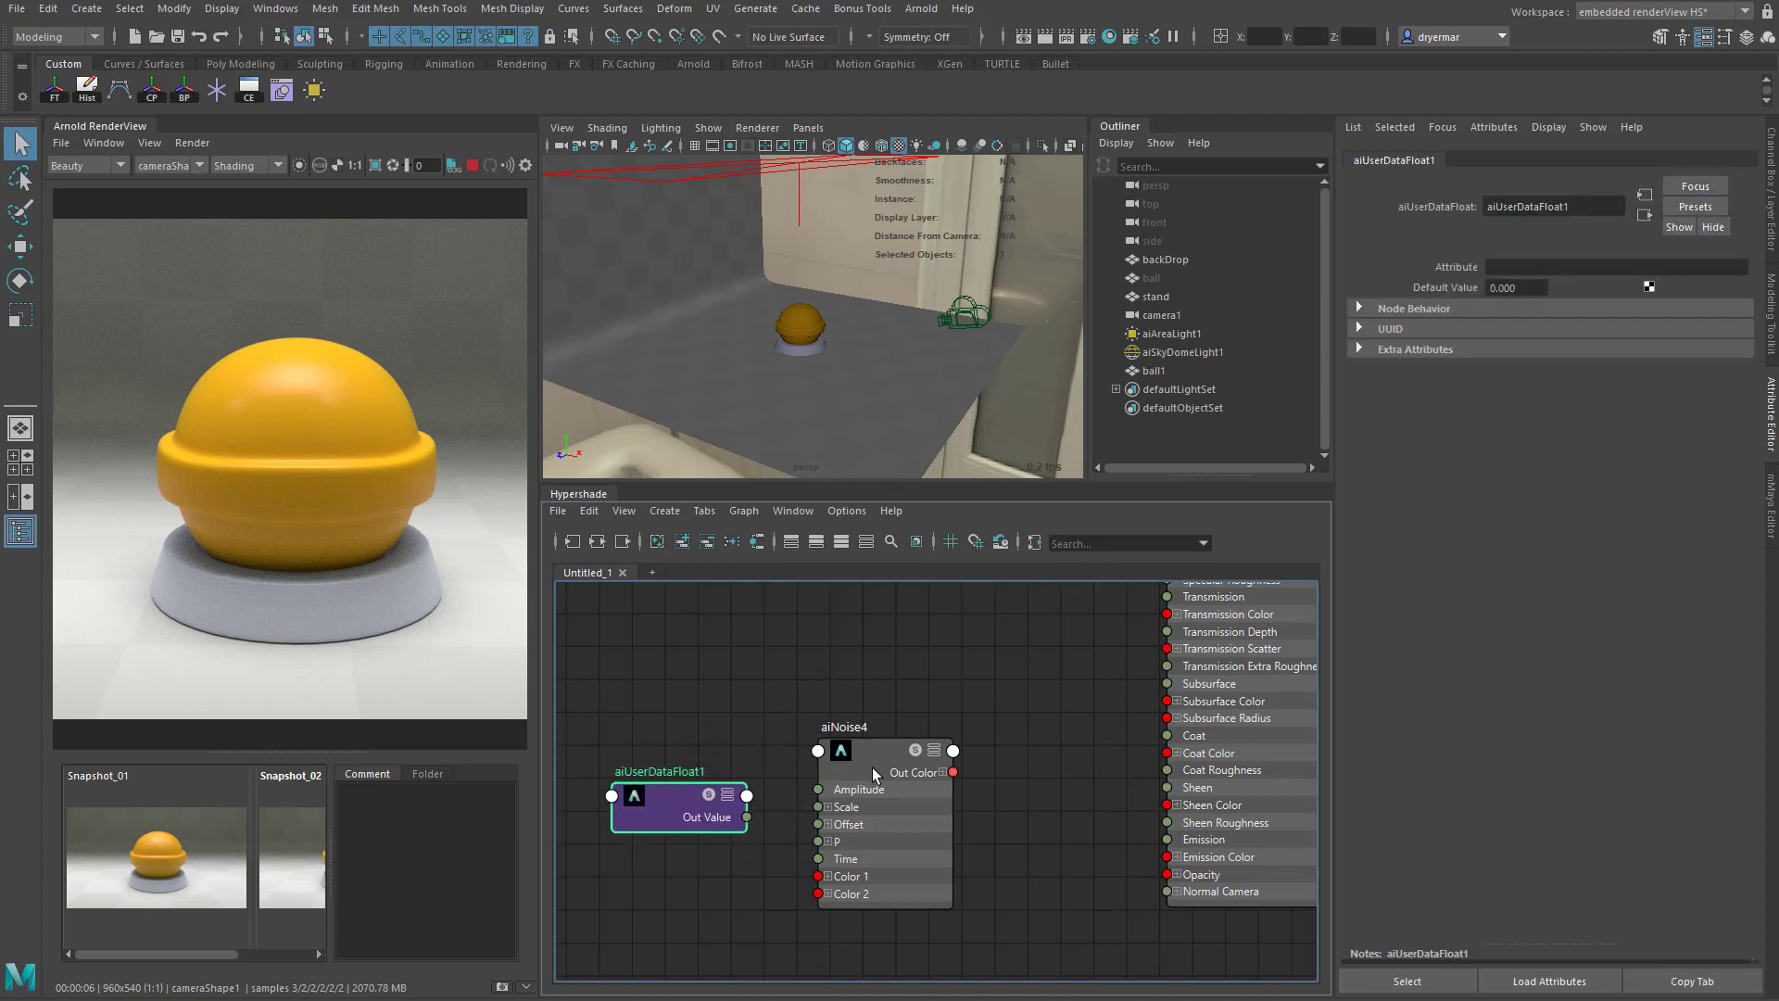
- Create an aiBump2d node between the aiNoise node and demo_orange, moving aiNoise slightly upward in the graph
{"action": "left_click_drag", "start_coordinate": [874, 775], "coordinate": [872, 732]}
{"action": "left_click", "coordinate": [1015, 773]}
{"action": "key", "text": "Tab"}
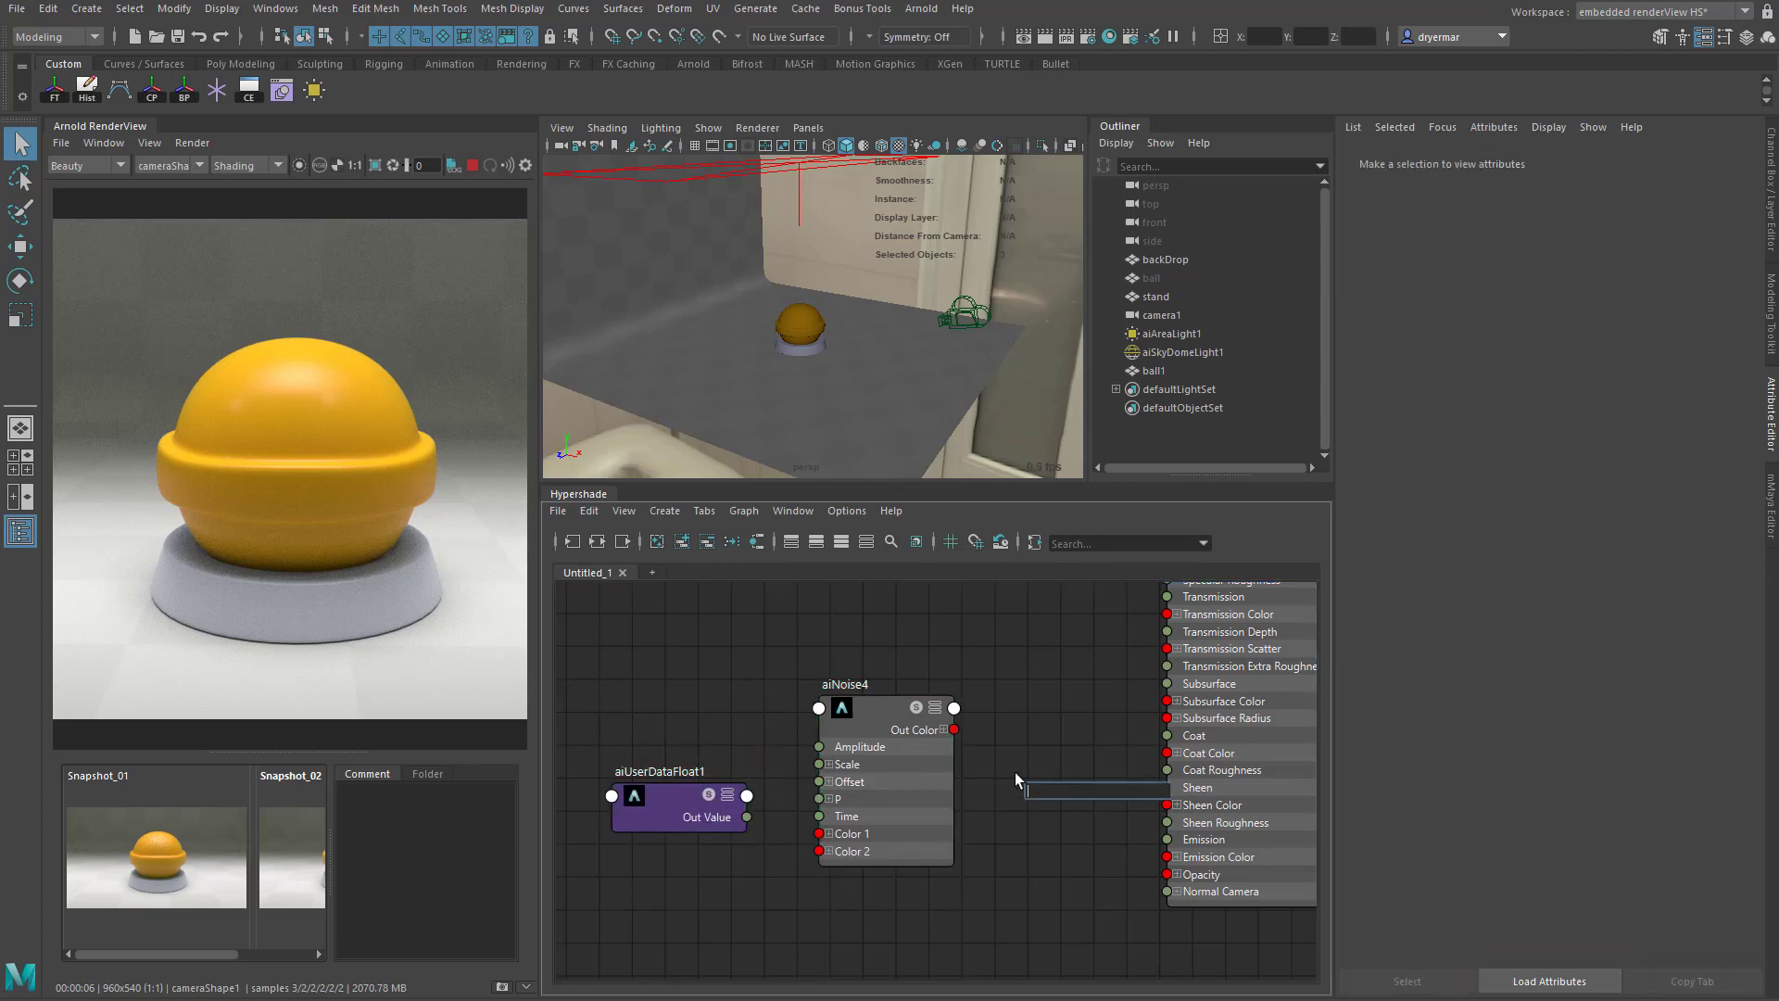
{"action": "type", "text": "aibum"}
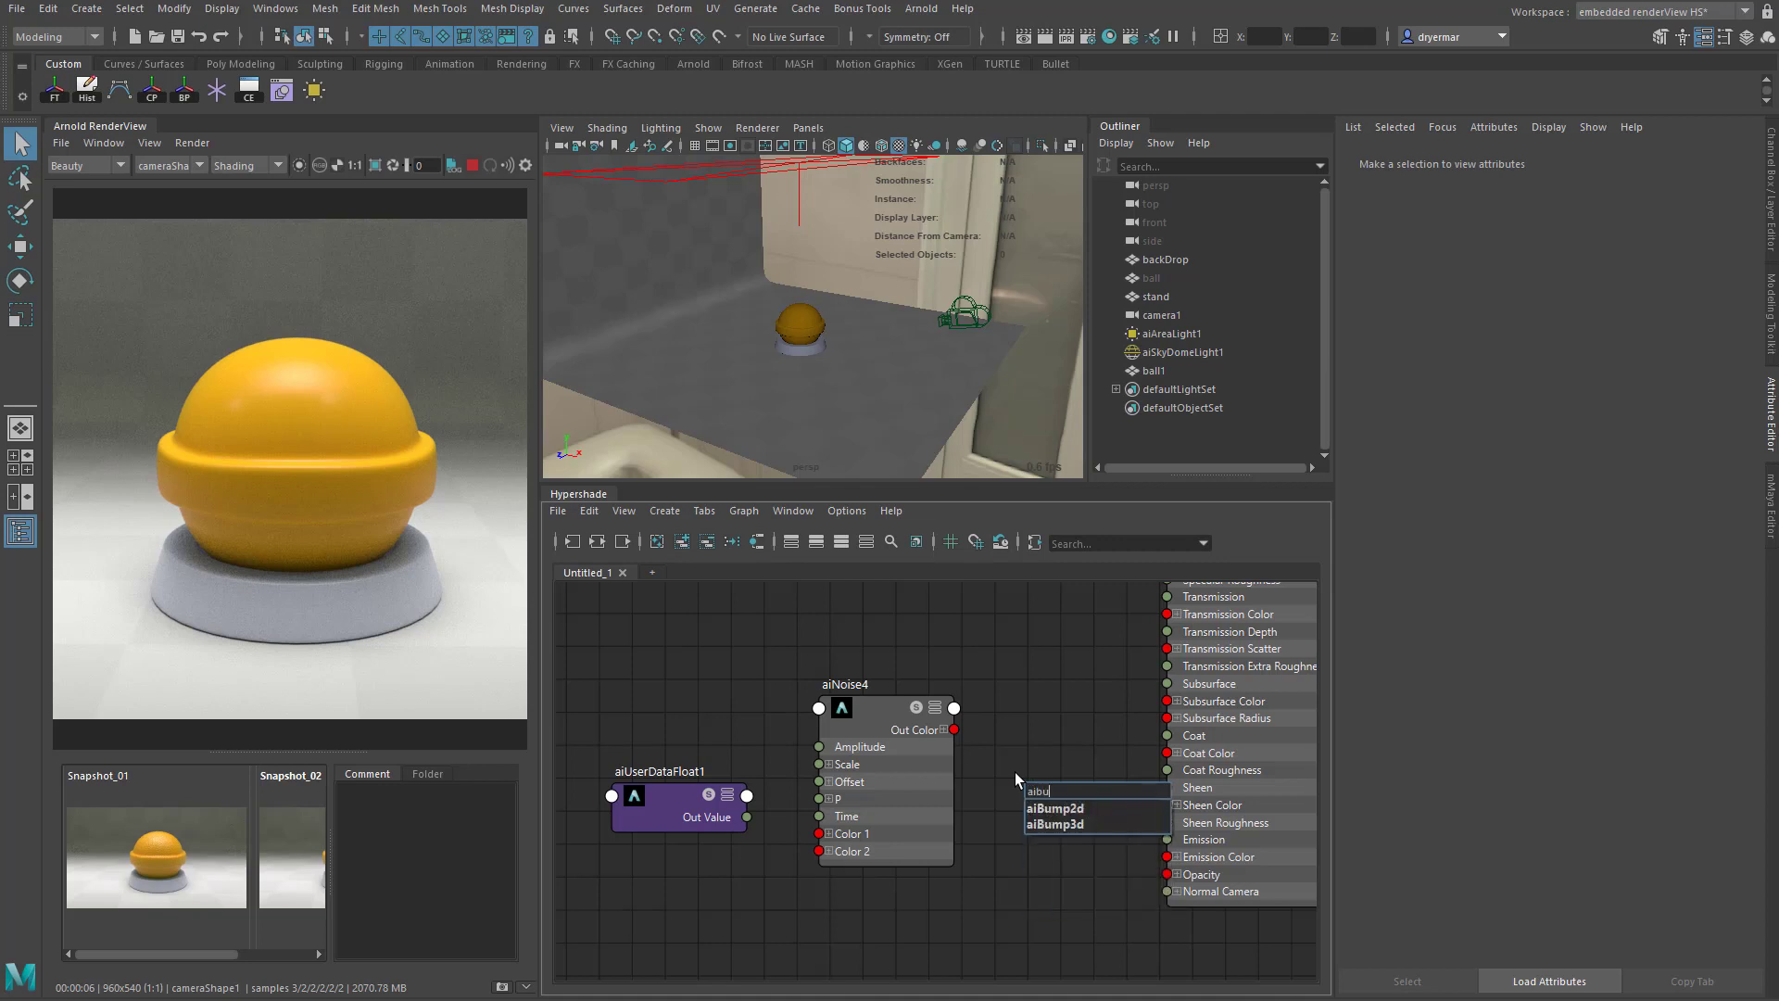
{"action": "left_click", "coordinate": [1047, 808]}
{"action": "left_click_drag", "start_coordinate": [1093, 808], "coordinate": [1064, 819]}
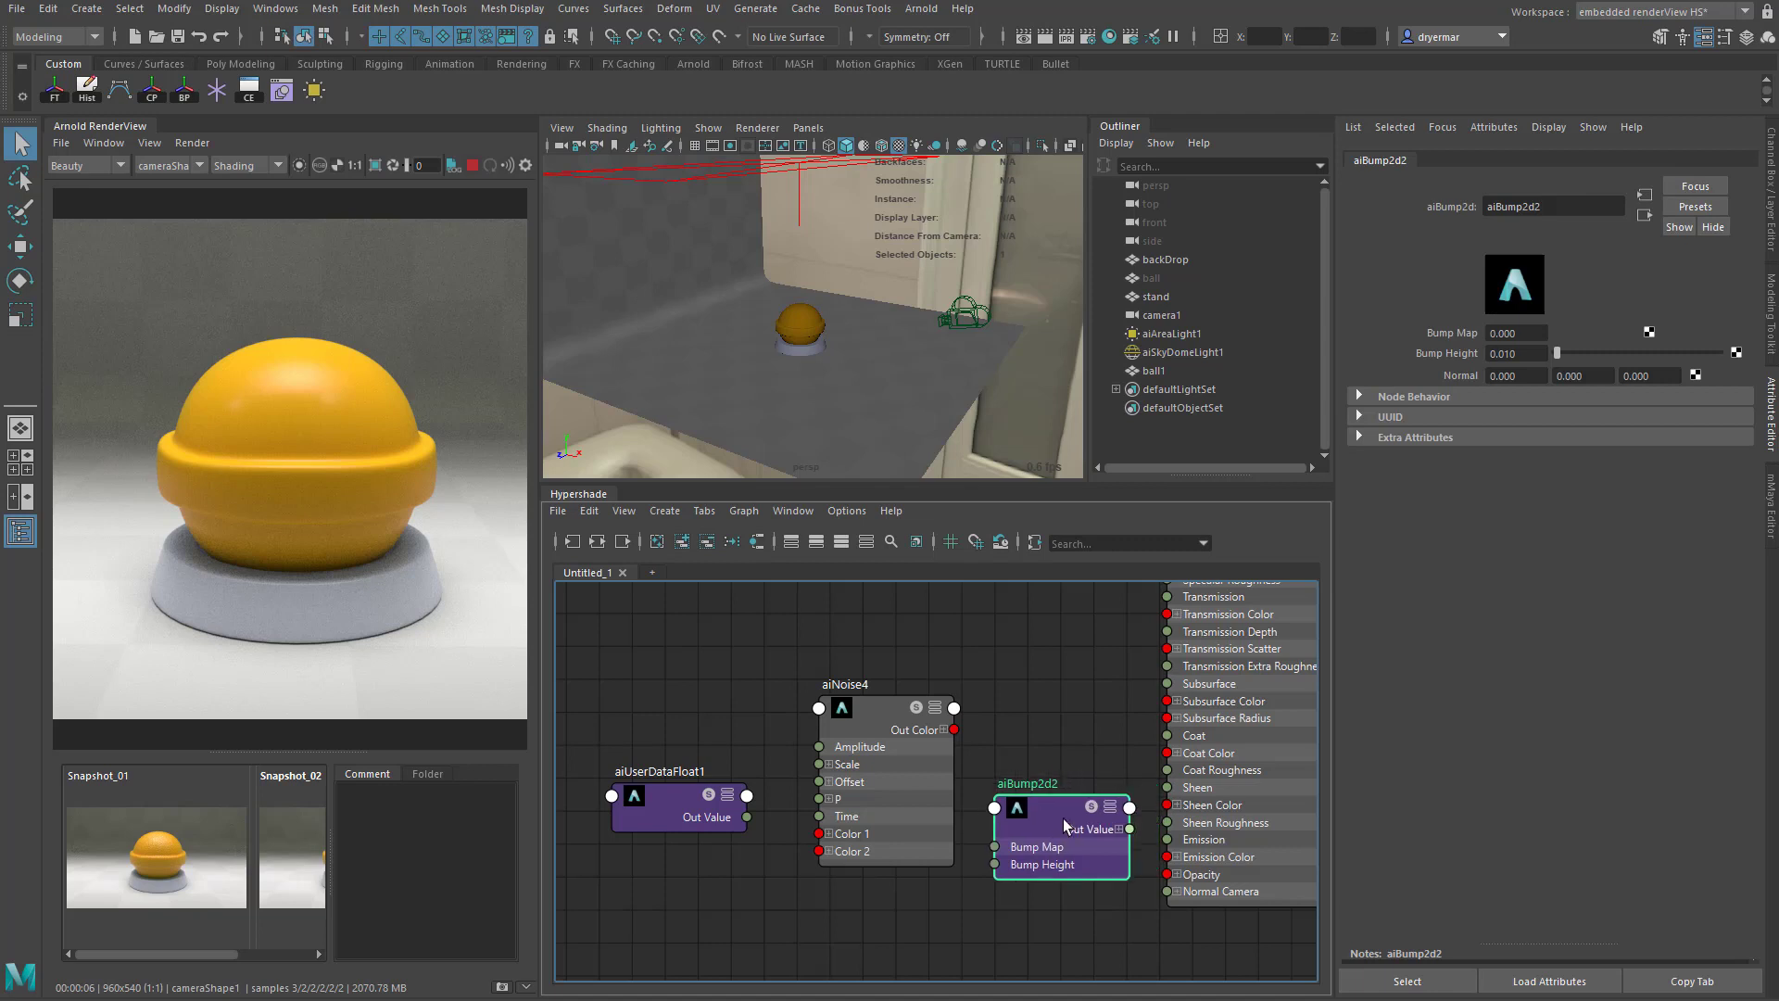
- Arrange the aiUserDataFloat, aiNoise and aiBump2d nodes in a spaced row ahead of demo_orange
{"action": "left_click_drag", "start_coordinate": [669, 798], "coordinate": [624, 798]}
{"action": "left_click_drag", "start_coordinate": [885, 713], "coordinate": [824, 720]}
{"action": "left_click_drag", "start_coordinate": [1024, 830], "coordinate": [966, 813]}
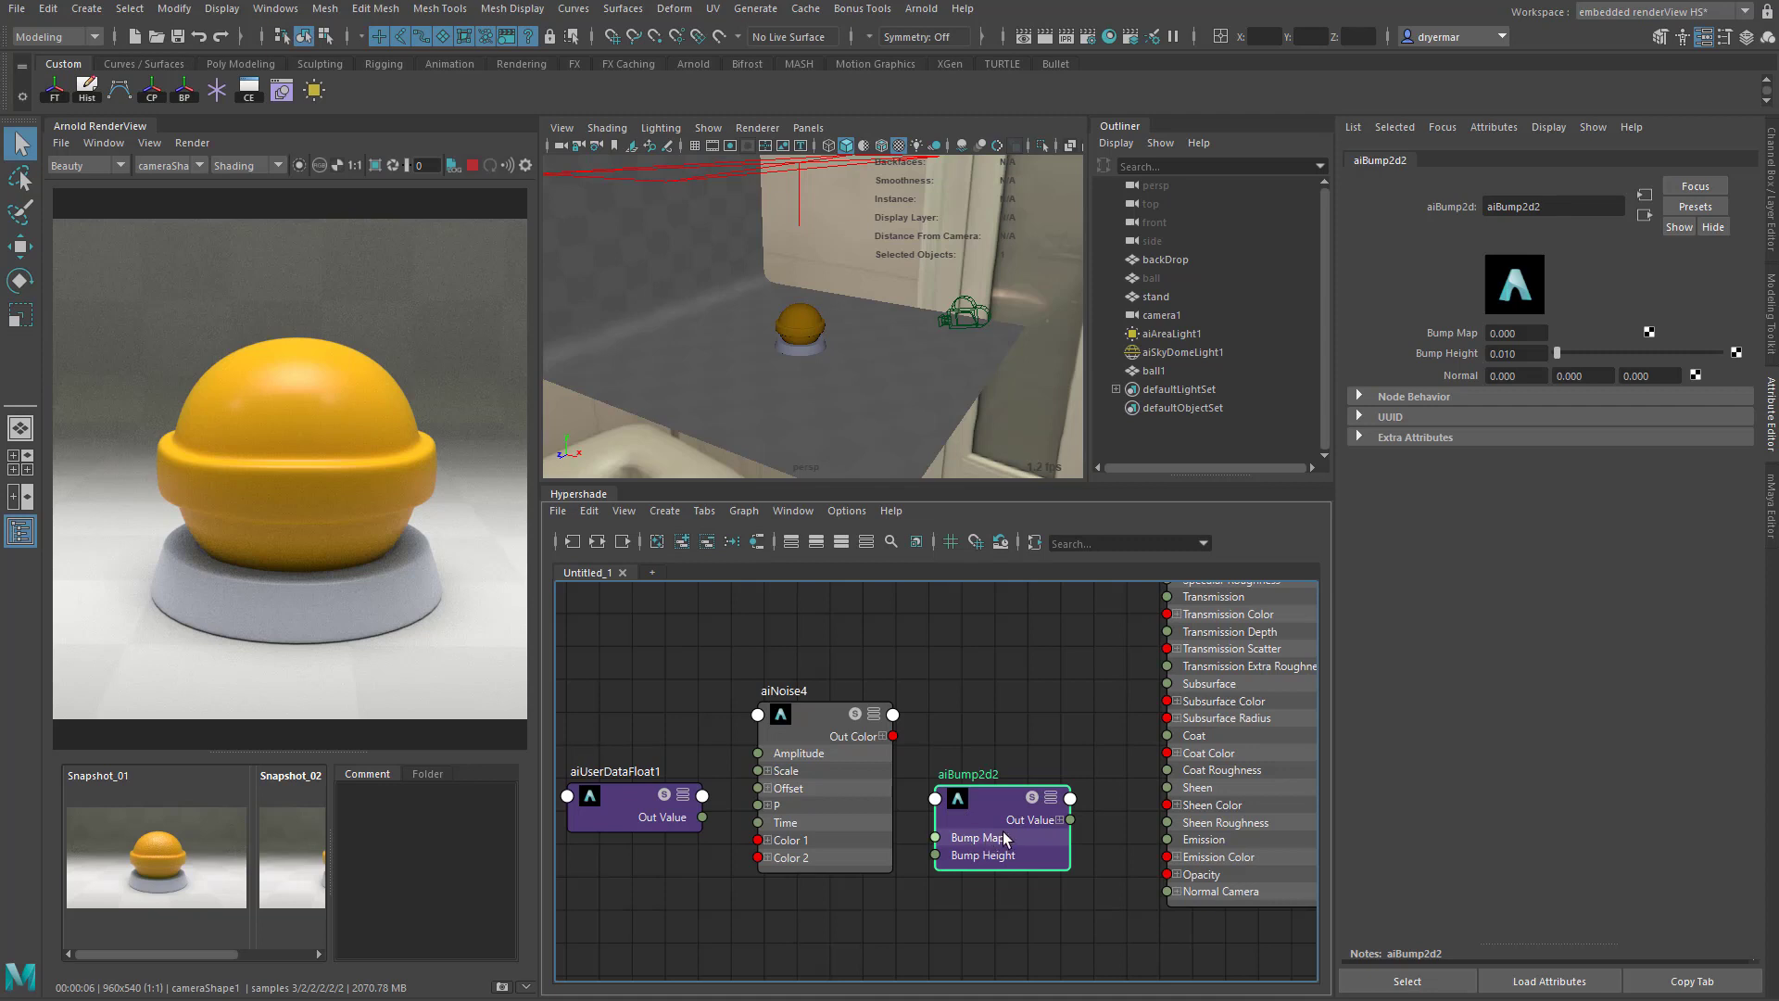
{"action": "left_click_drag", "start_coordinate": [977, 810], "coordinate": [978, 788]}
{"action": "left_click", "coordinate": [1525, 350]}
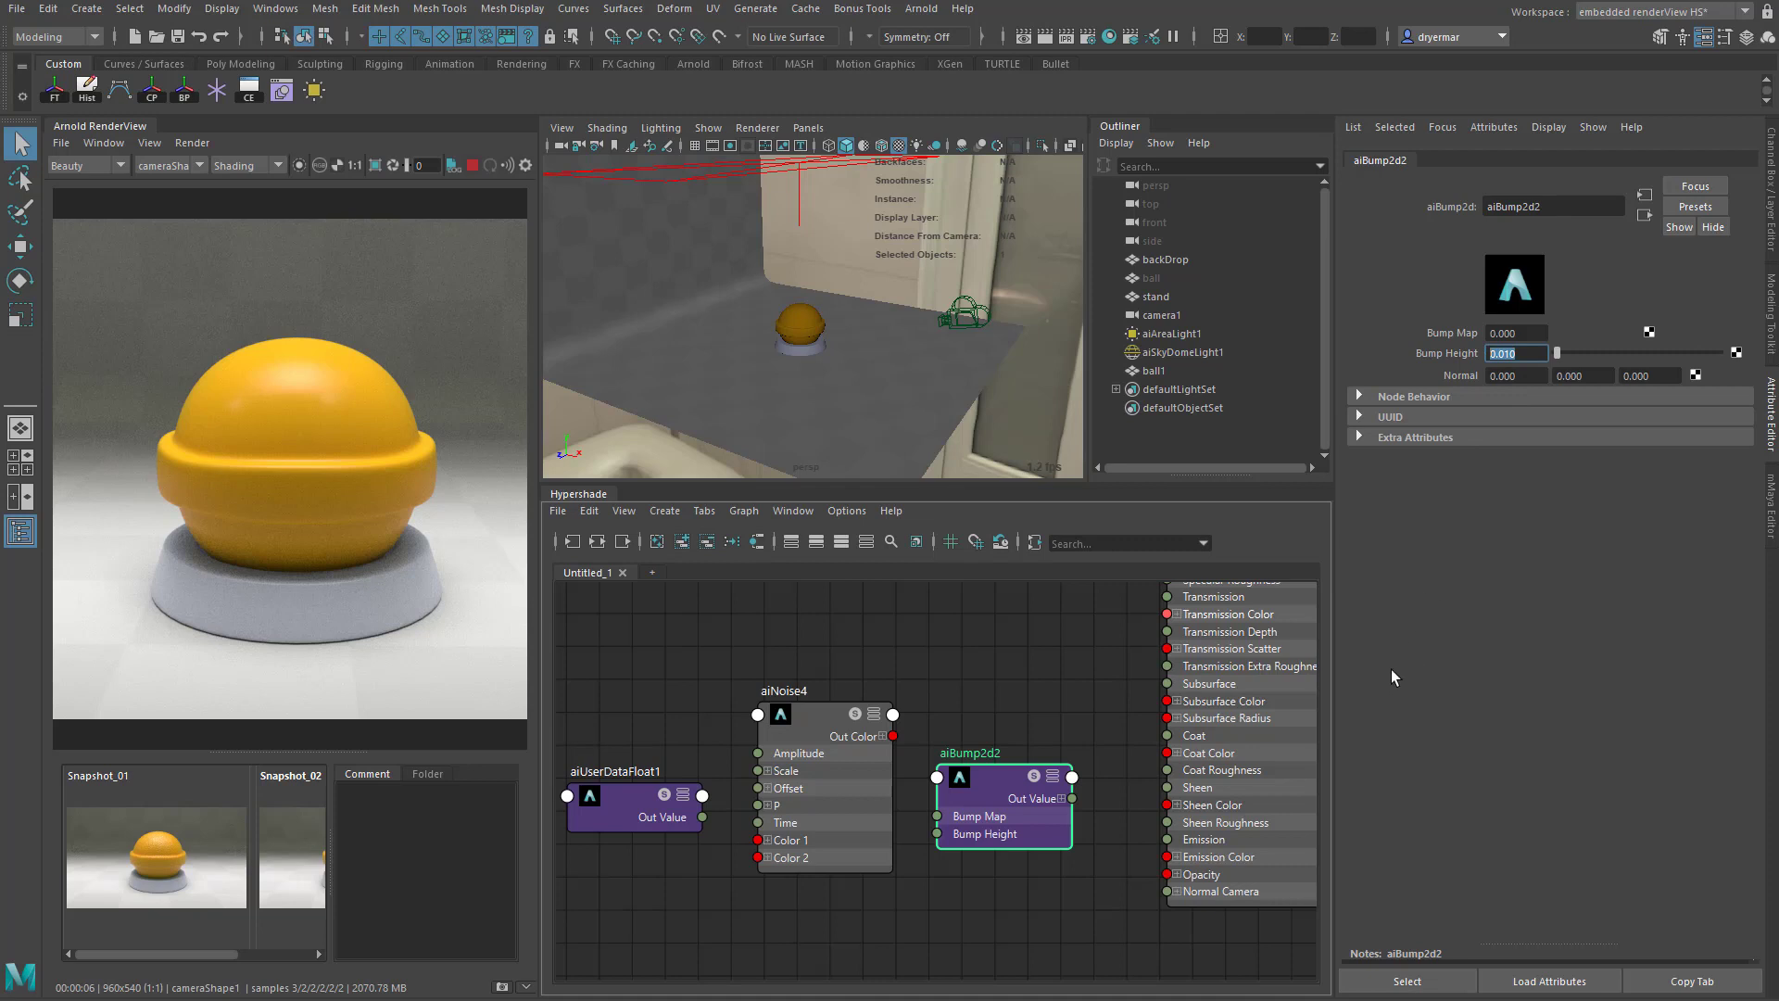
{"action": "left_click_drag", "start_coordinate": [991, 797], "coordinate": [985, 759]}
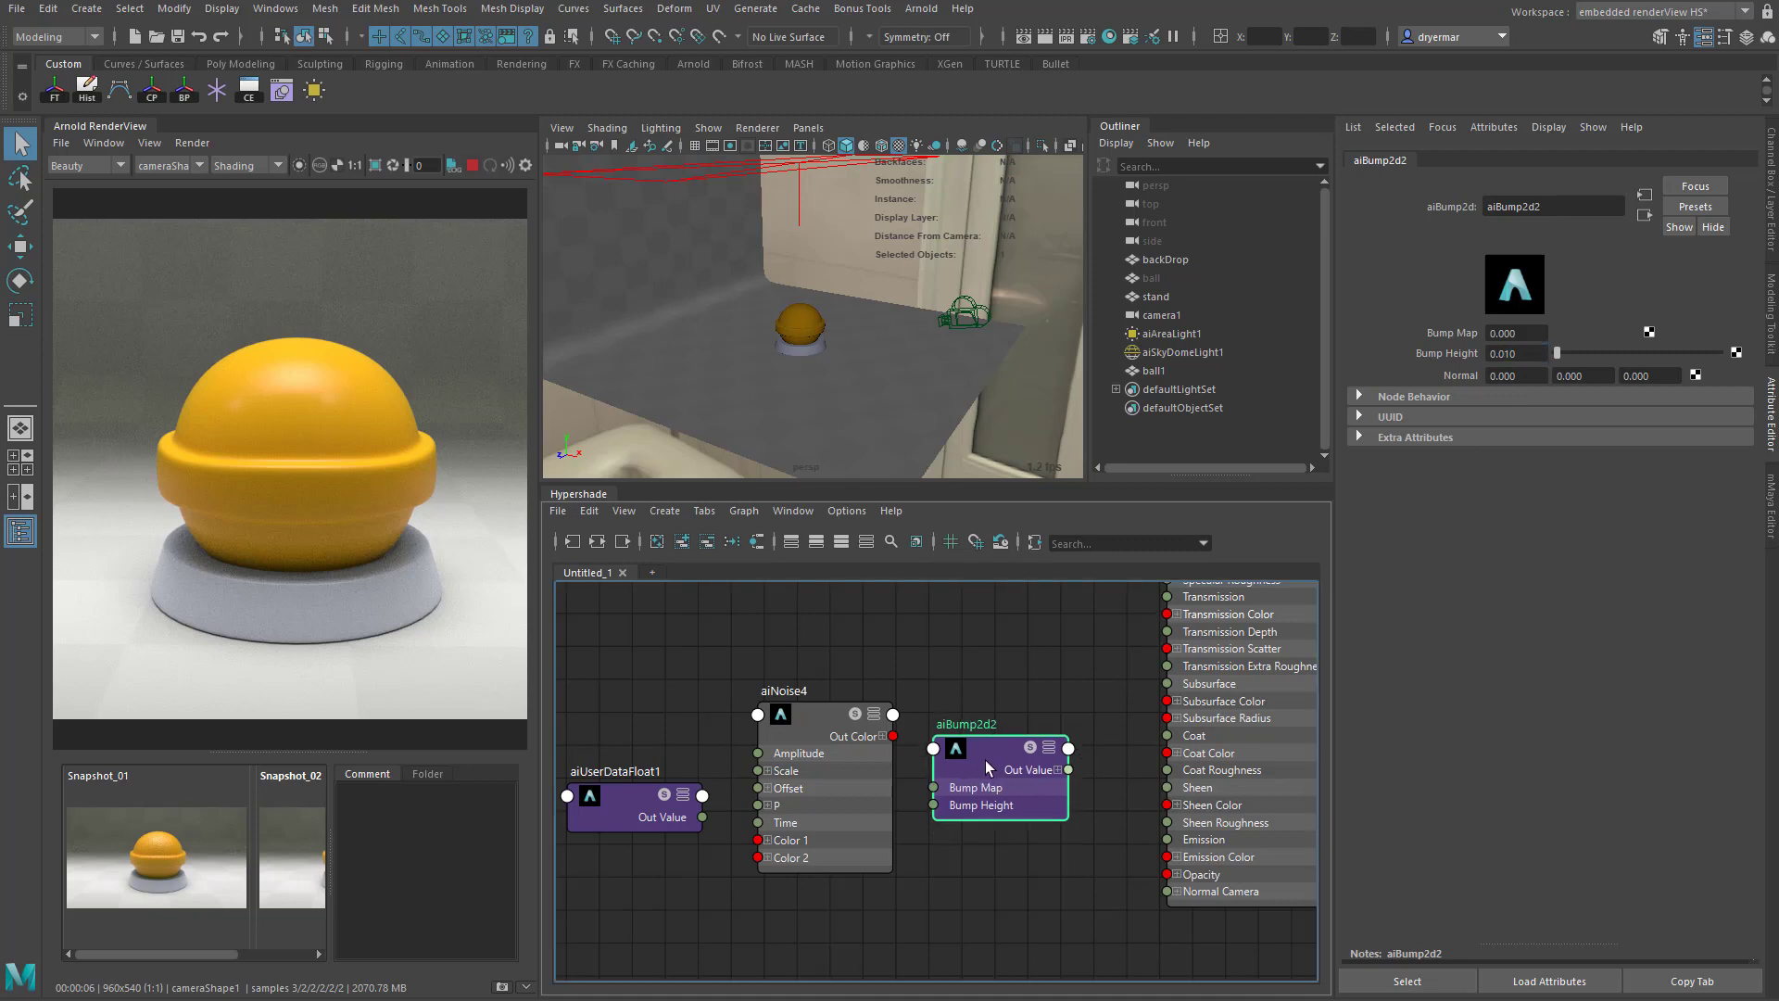
- Connect the aiNoise Out Color R to the aiBump2d Bump Map, and the bump's Out Value to demo_orange's Normal Camera
{"action": "left_click", "coordinate": [882, 735]}
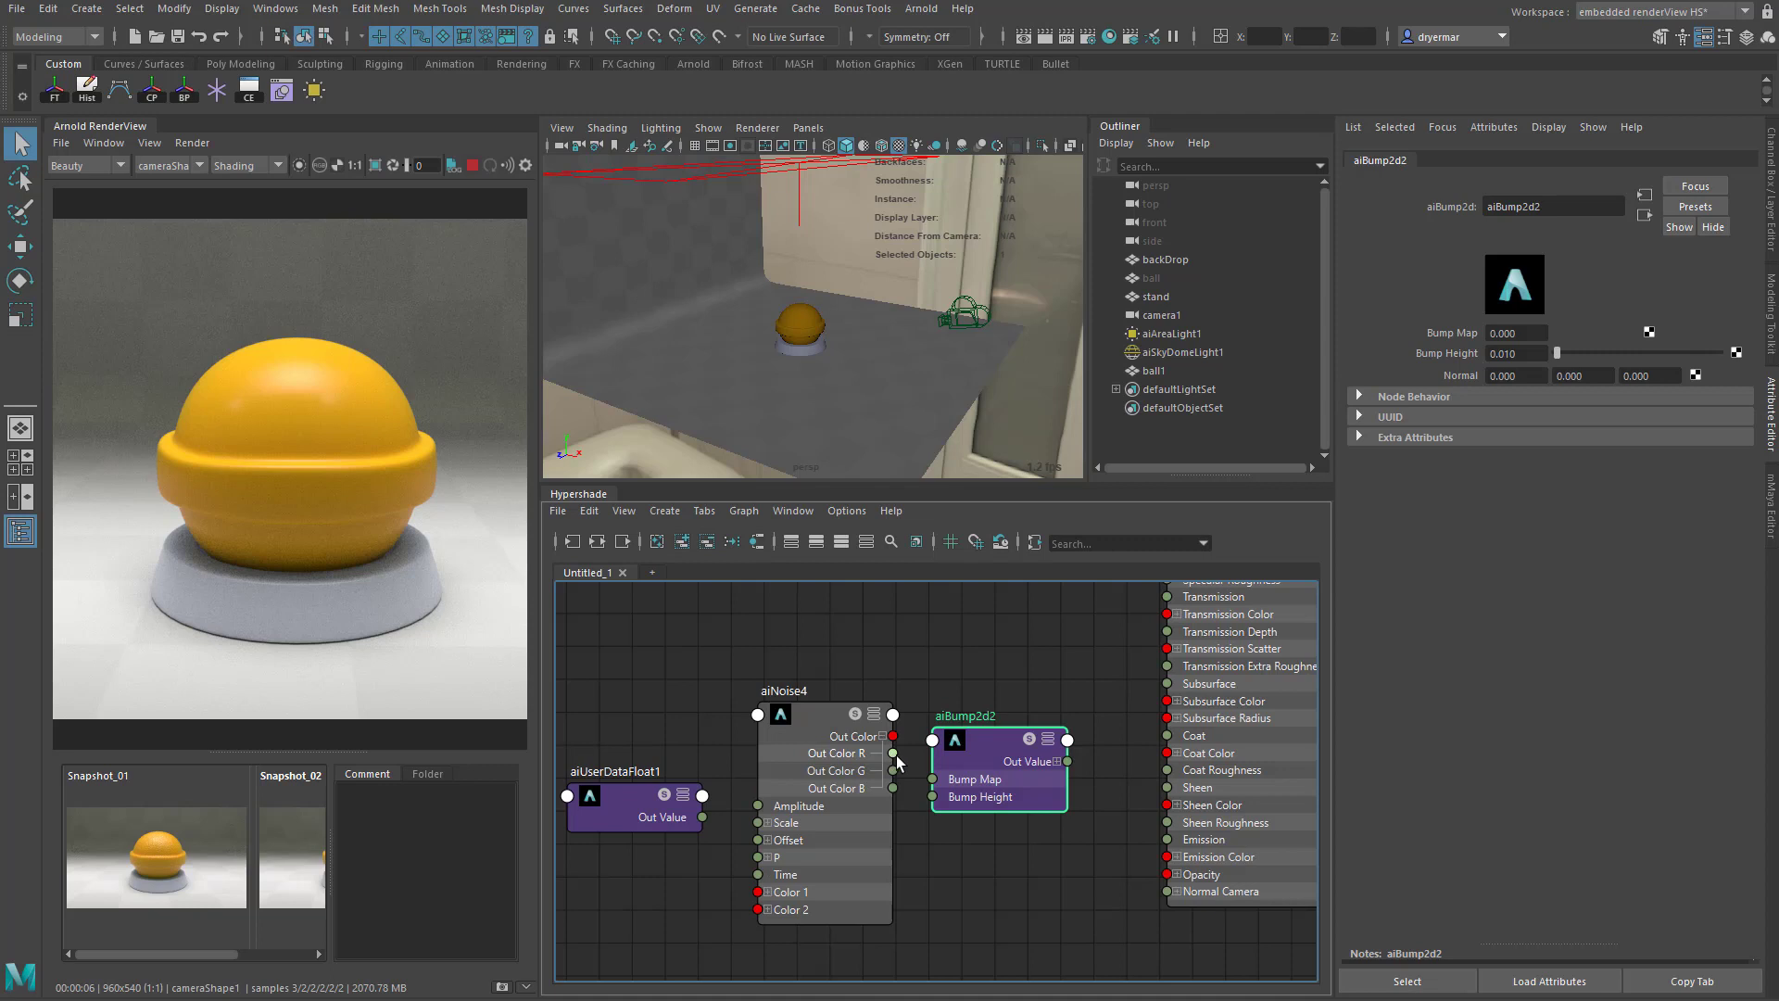
{"action": "left_click_drag", "start_coordinate": [896, 755], "coordinate": [947, 786]}
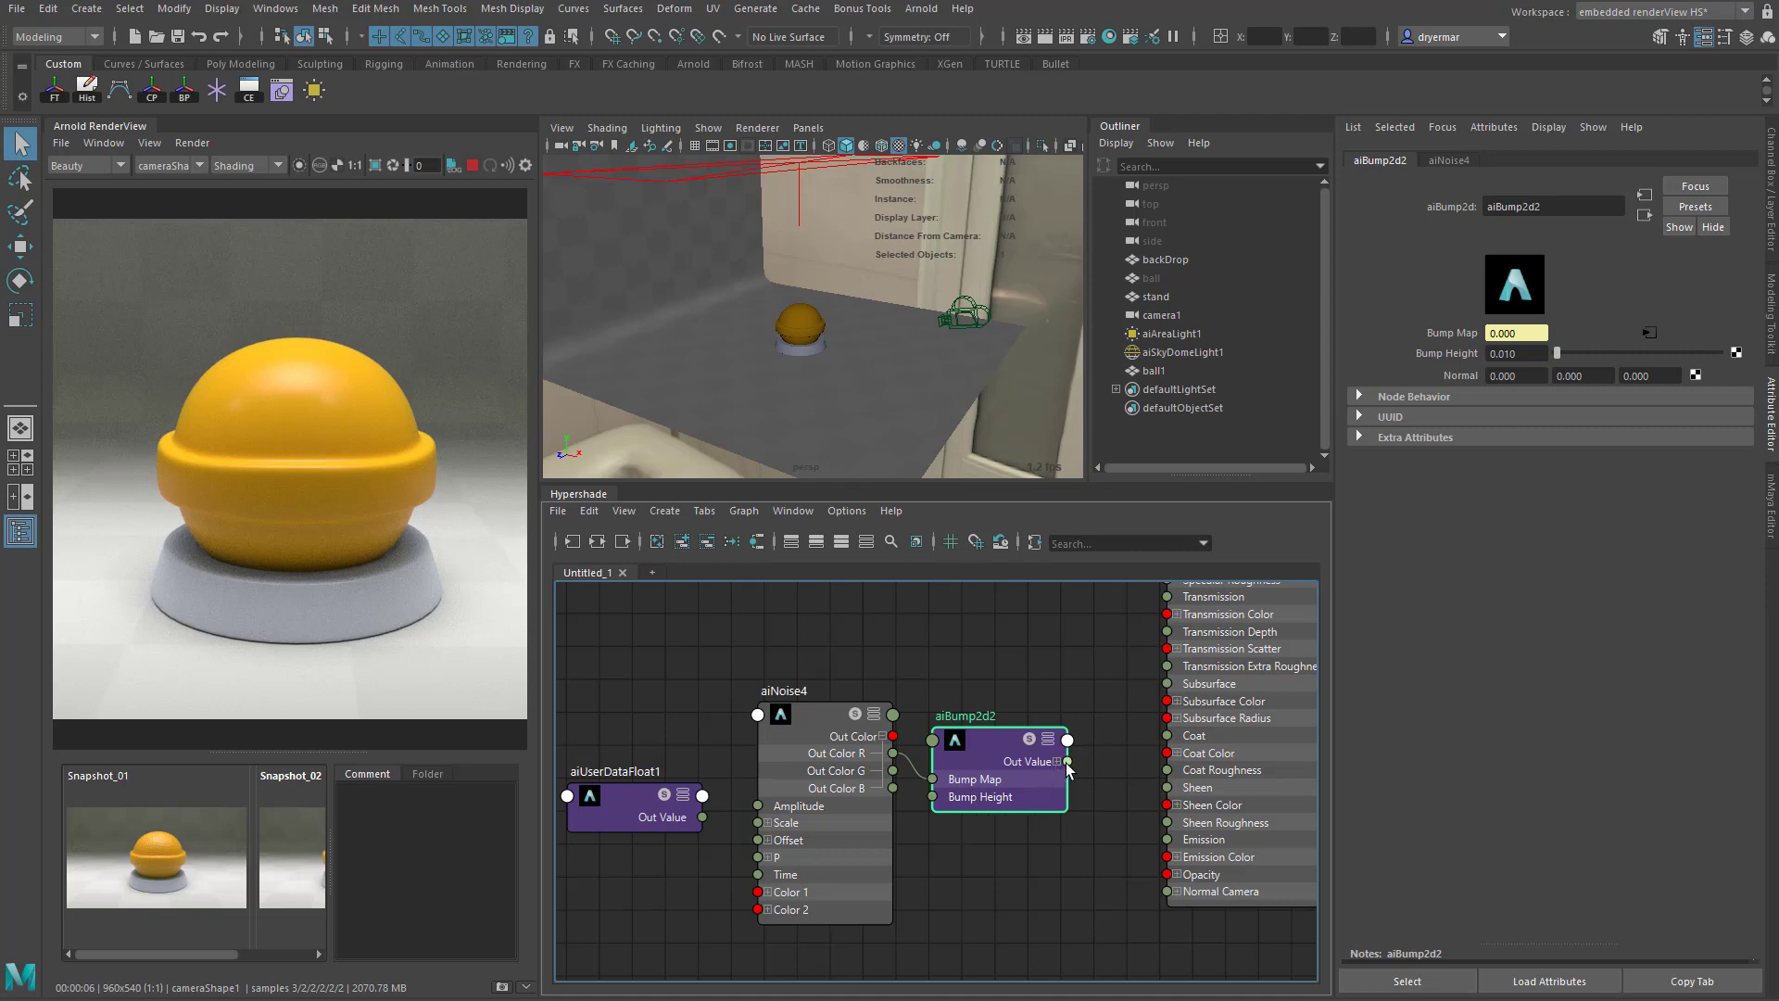
{"action": "left_click_drag", "start_coordinate": [1067, 761], "coordinate": [1171, 897]}
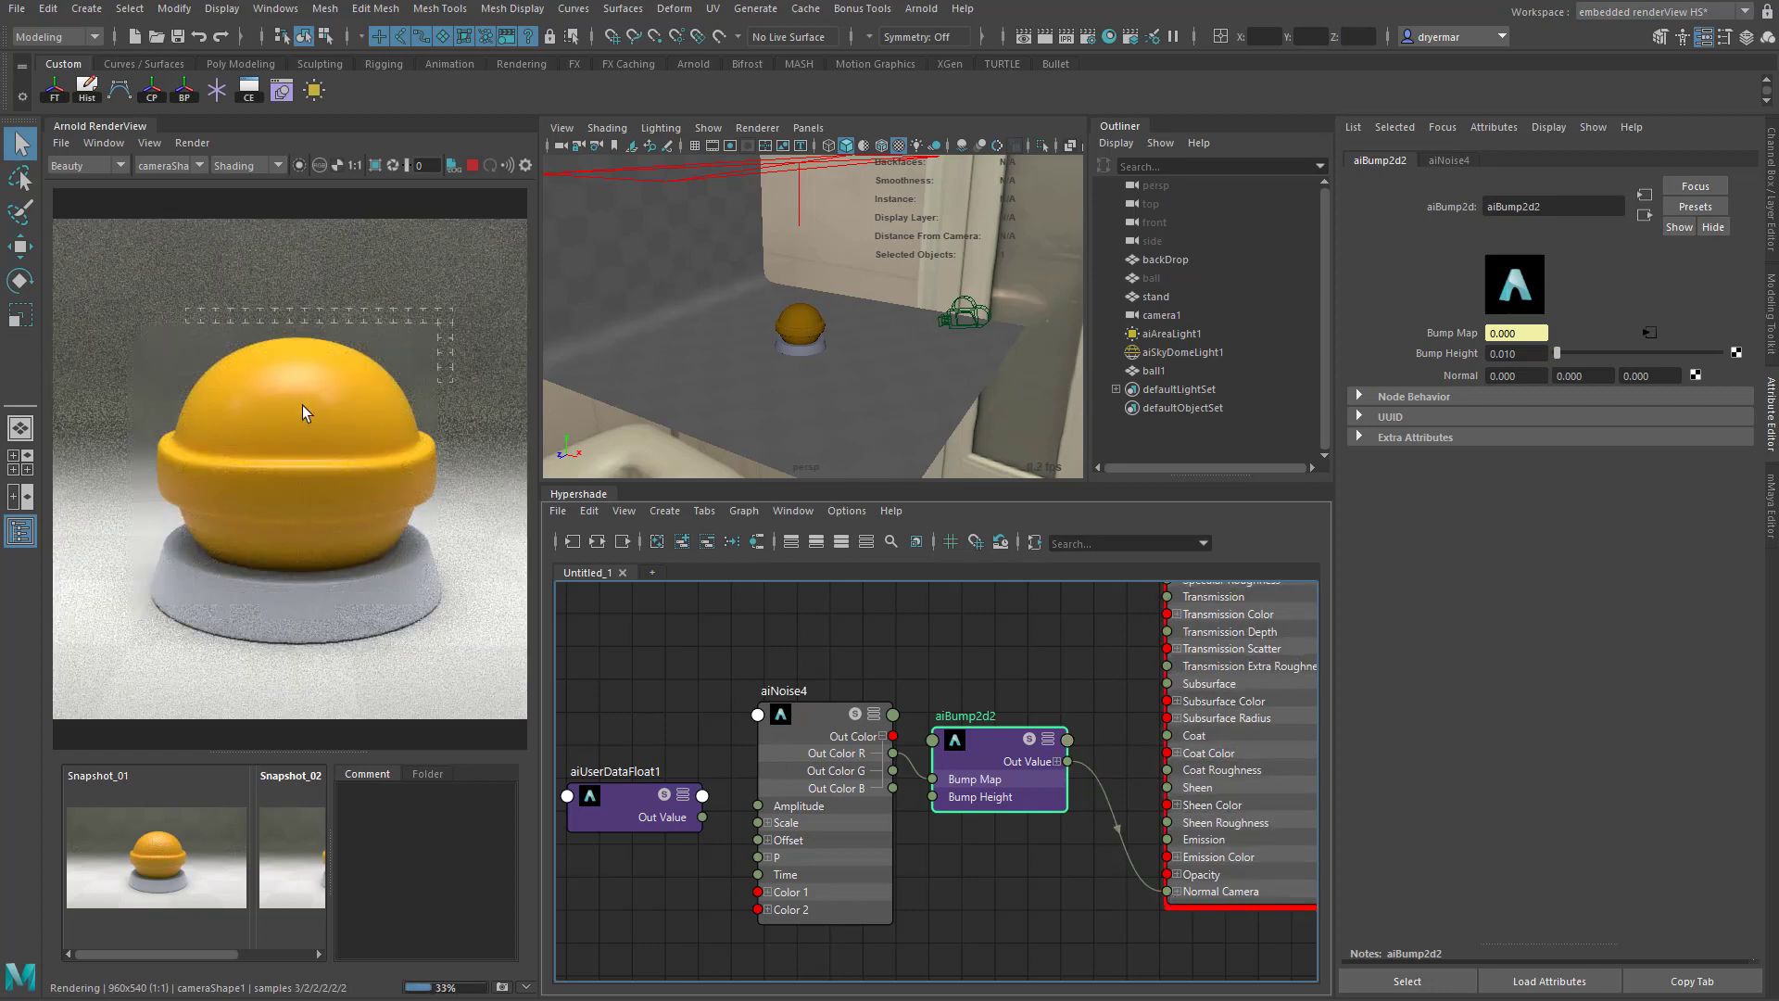
- Set the aiNoise node's Scale to 10 on all three axes
{"action": "left_click", "coordinate": [816, 718]}
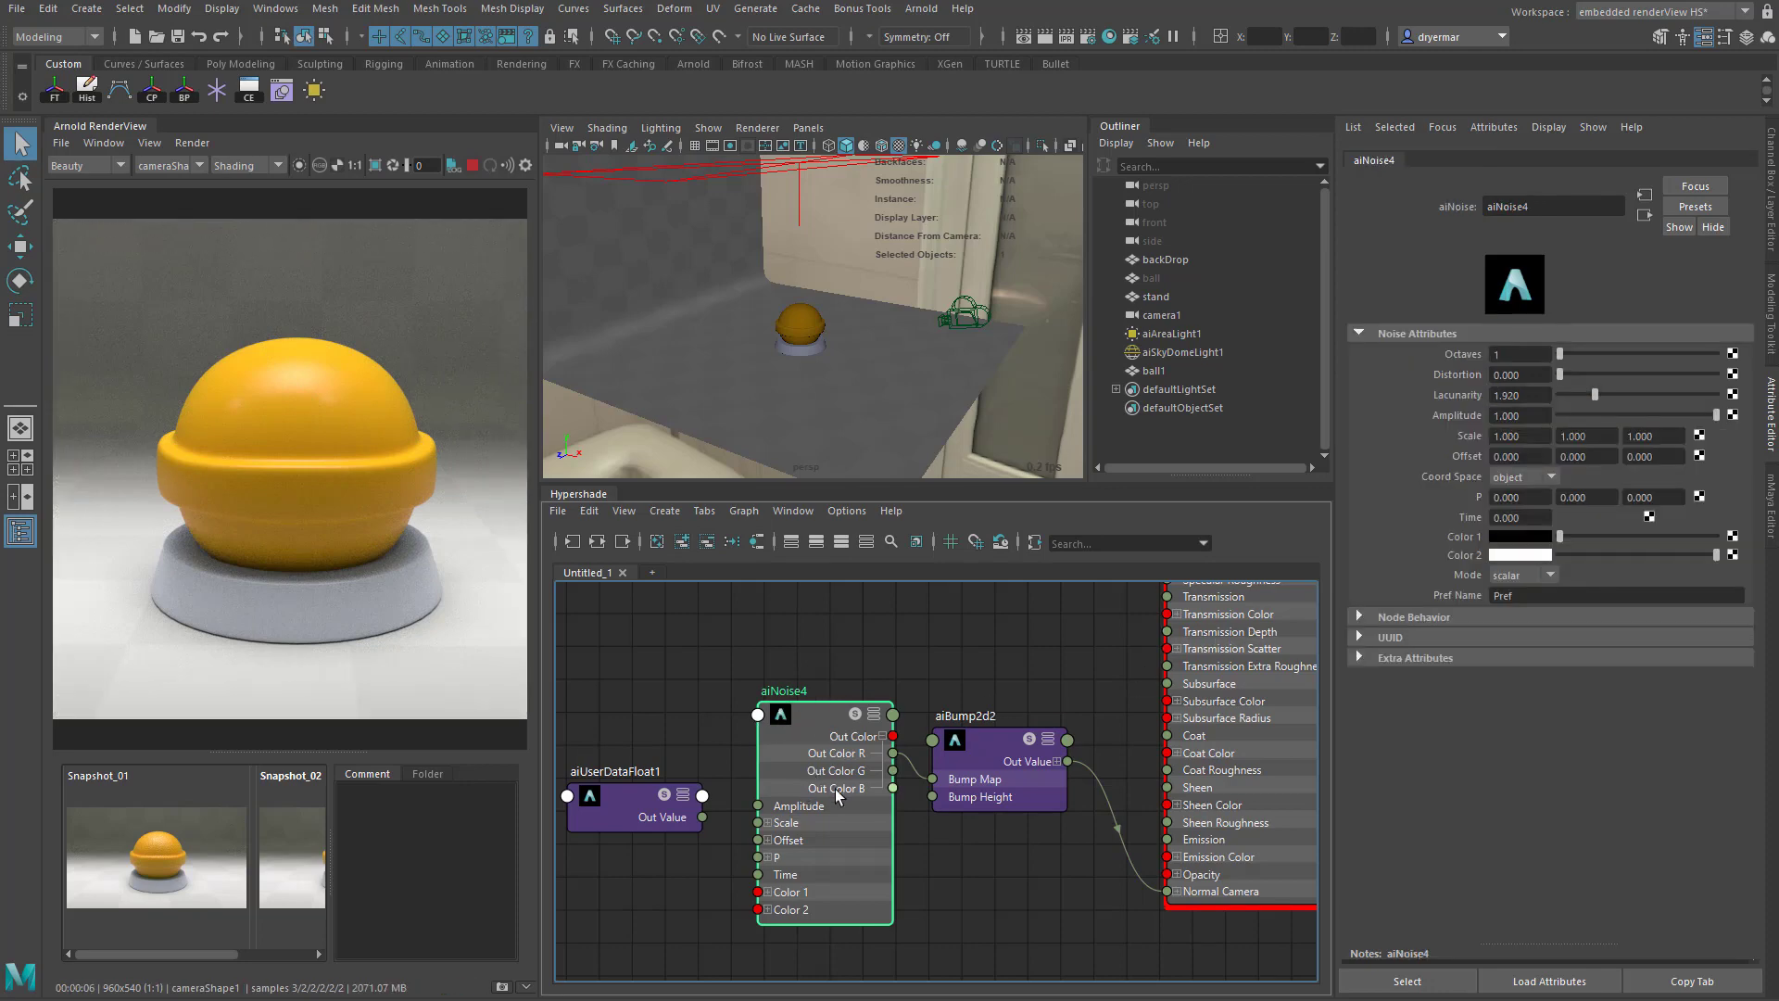
{"action": "left_click", "coordinate": [1528, 437]}
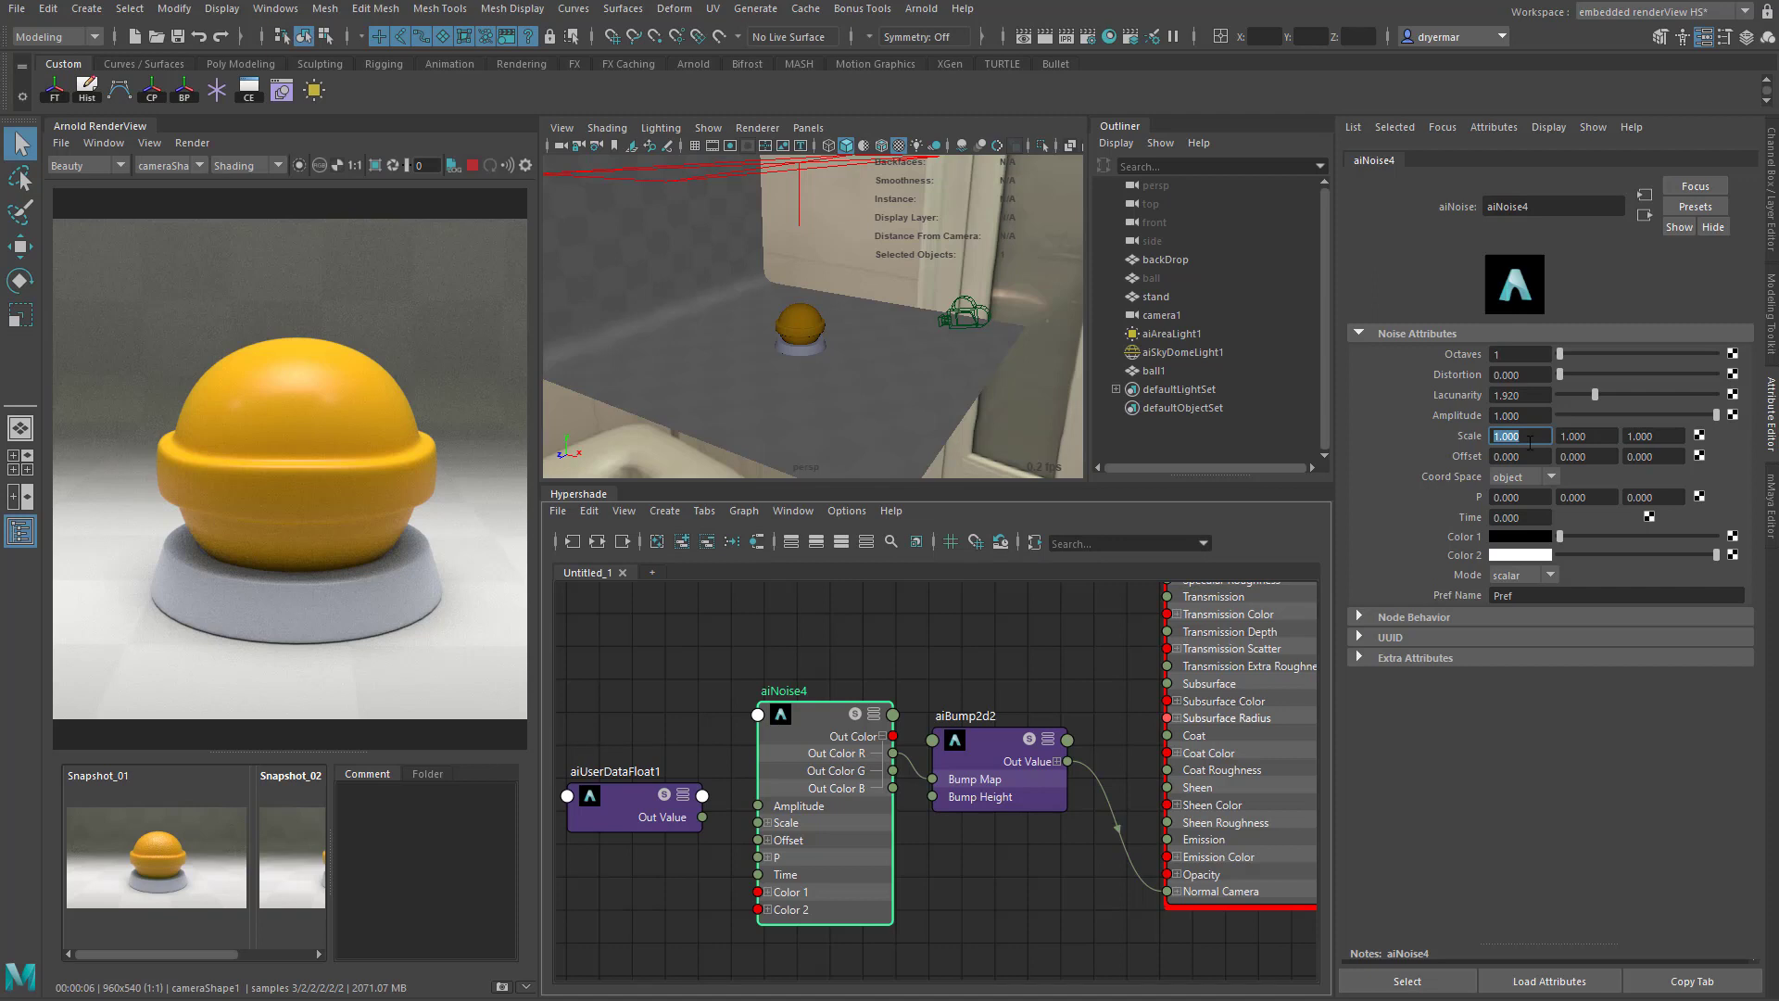
{"action": "type", "text": "10"}
{"action": "key", "text": "Tab"}
{"action": "type", "text": "10"}
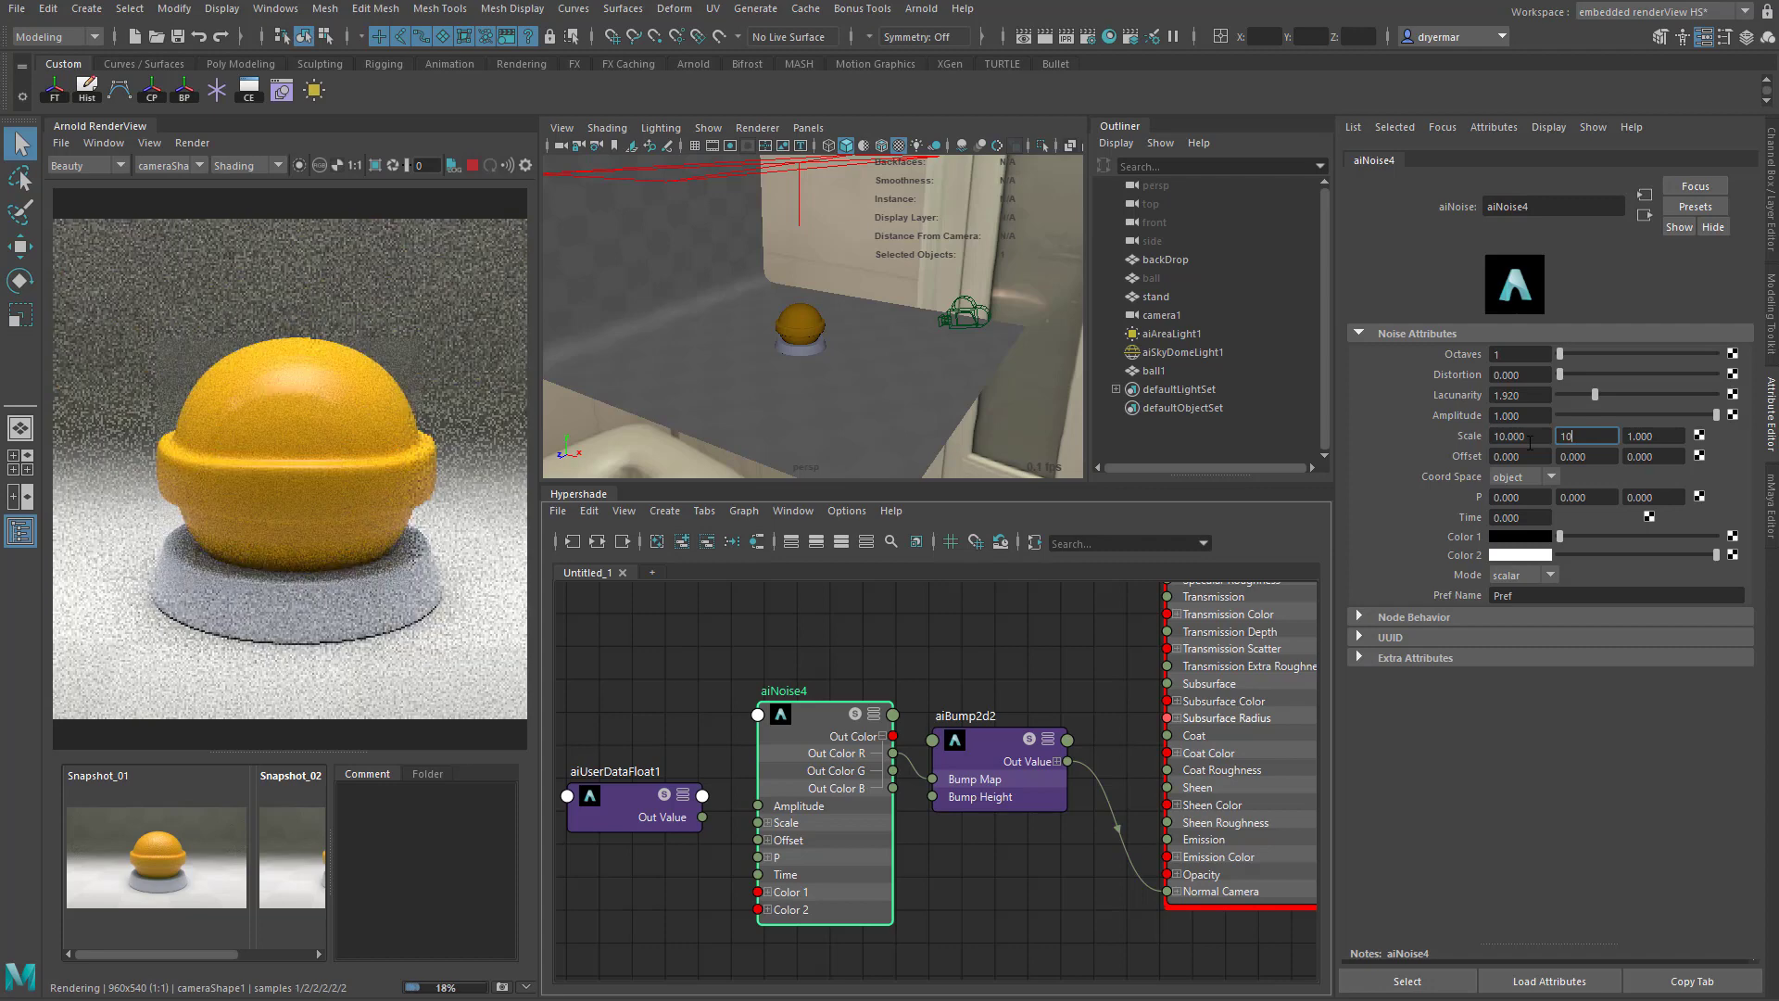
{"action": "key", "text": "Tab"}
{"action": "type", "text": "10"}
{"action": "key", "text": "Tab"}
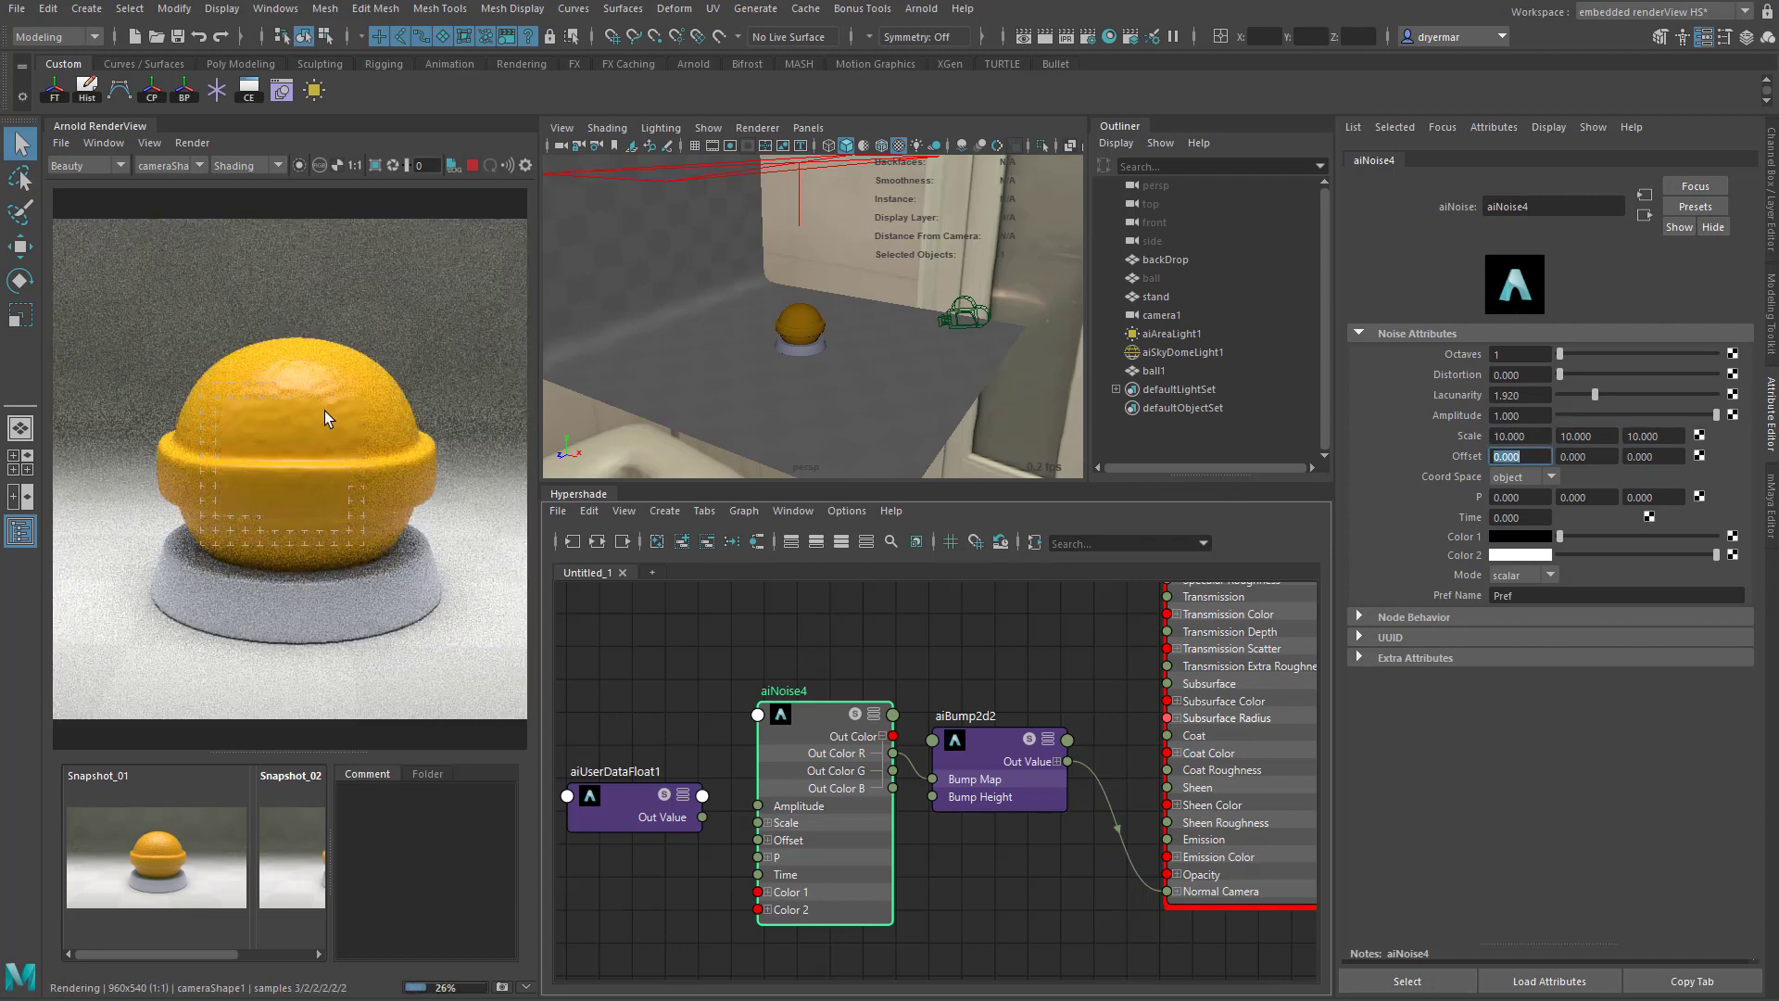
- Set the aiNoise node's Scale to 20 on all three axes
{"action": "left_click", "coordinate": [1535, 436]}
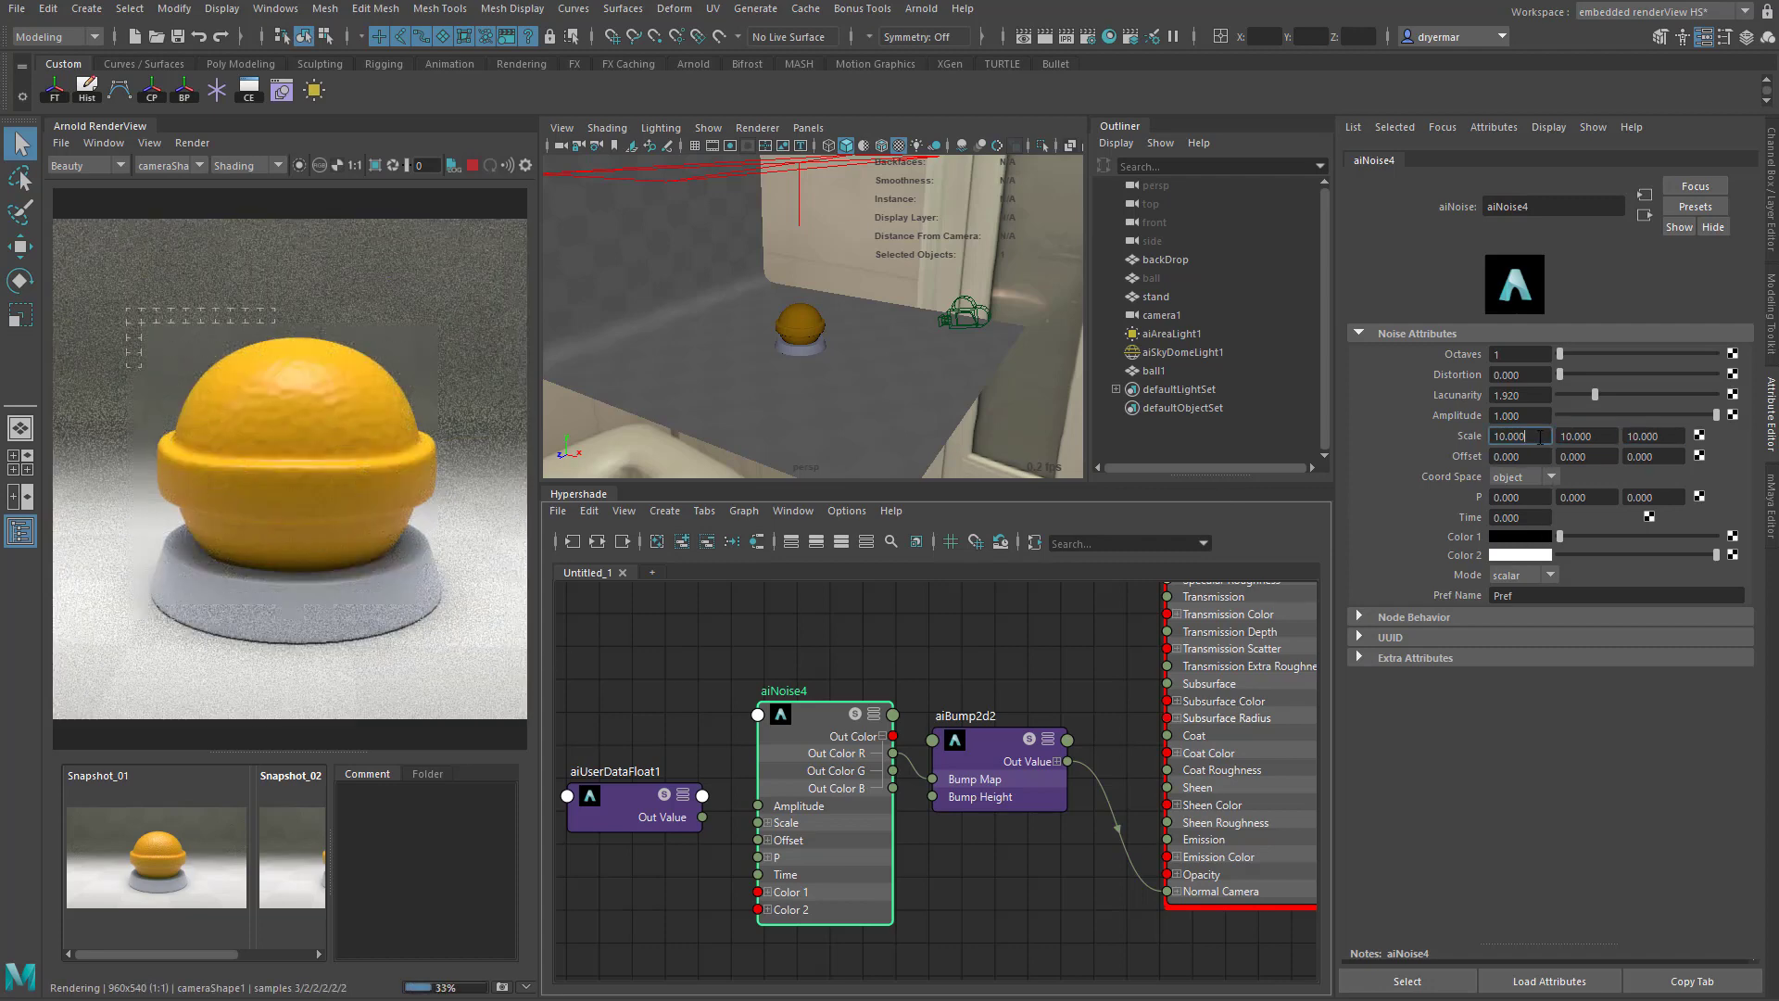
{"action": "type", "text": "20"}
{"action": "key", "text": "Tab"}
{"action": "type", "text": "20"}
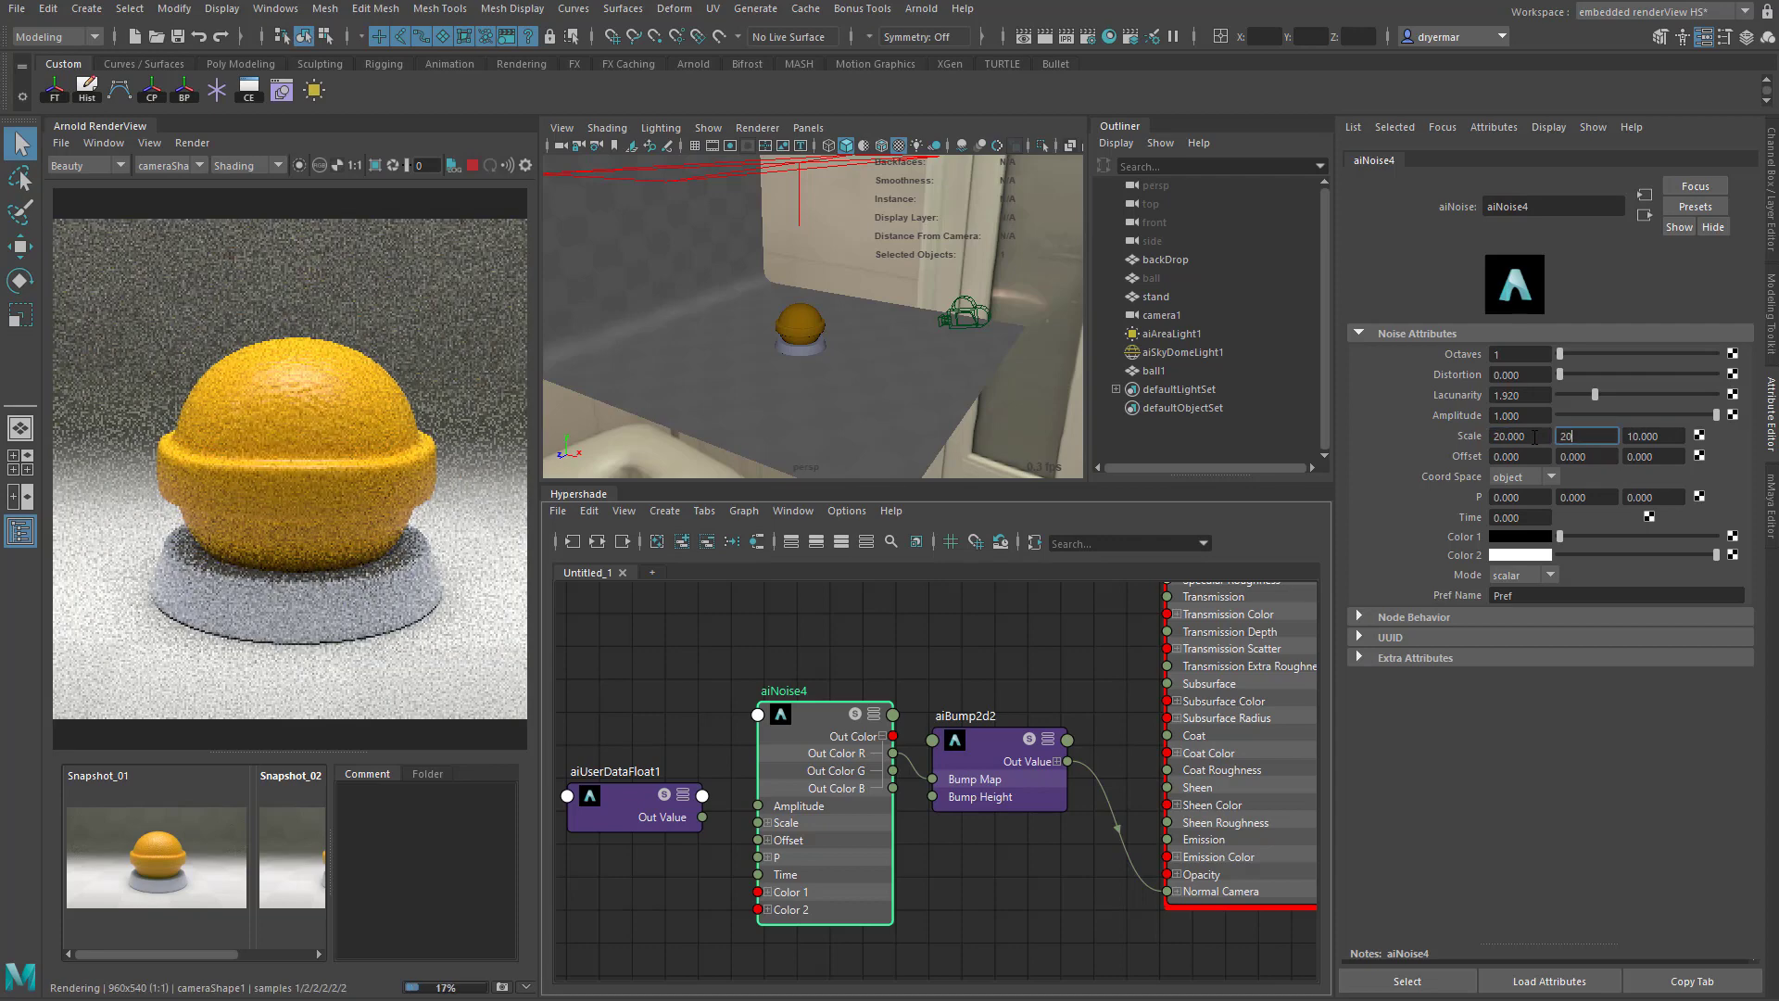
{"action": "key", "text": "Tab"}
{"action": "type", "text": "20"}
{"action": "key", "text": "Return"}
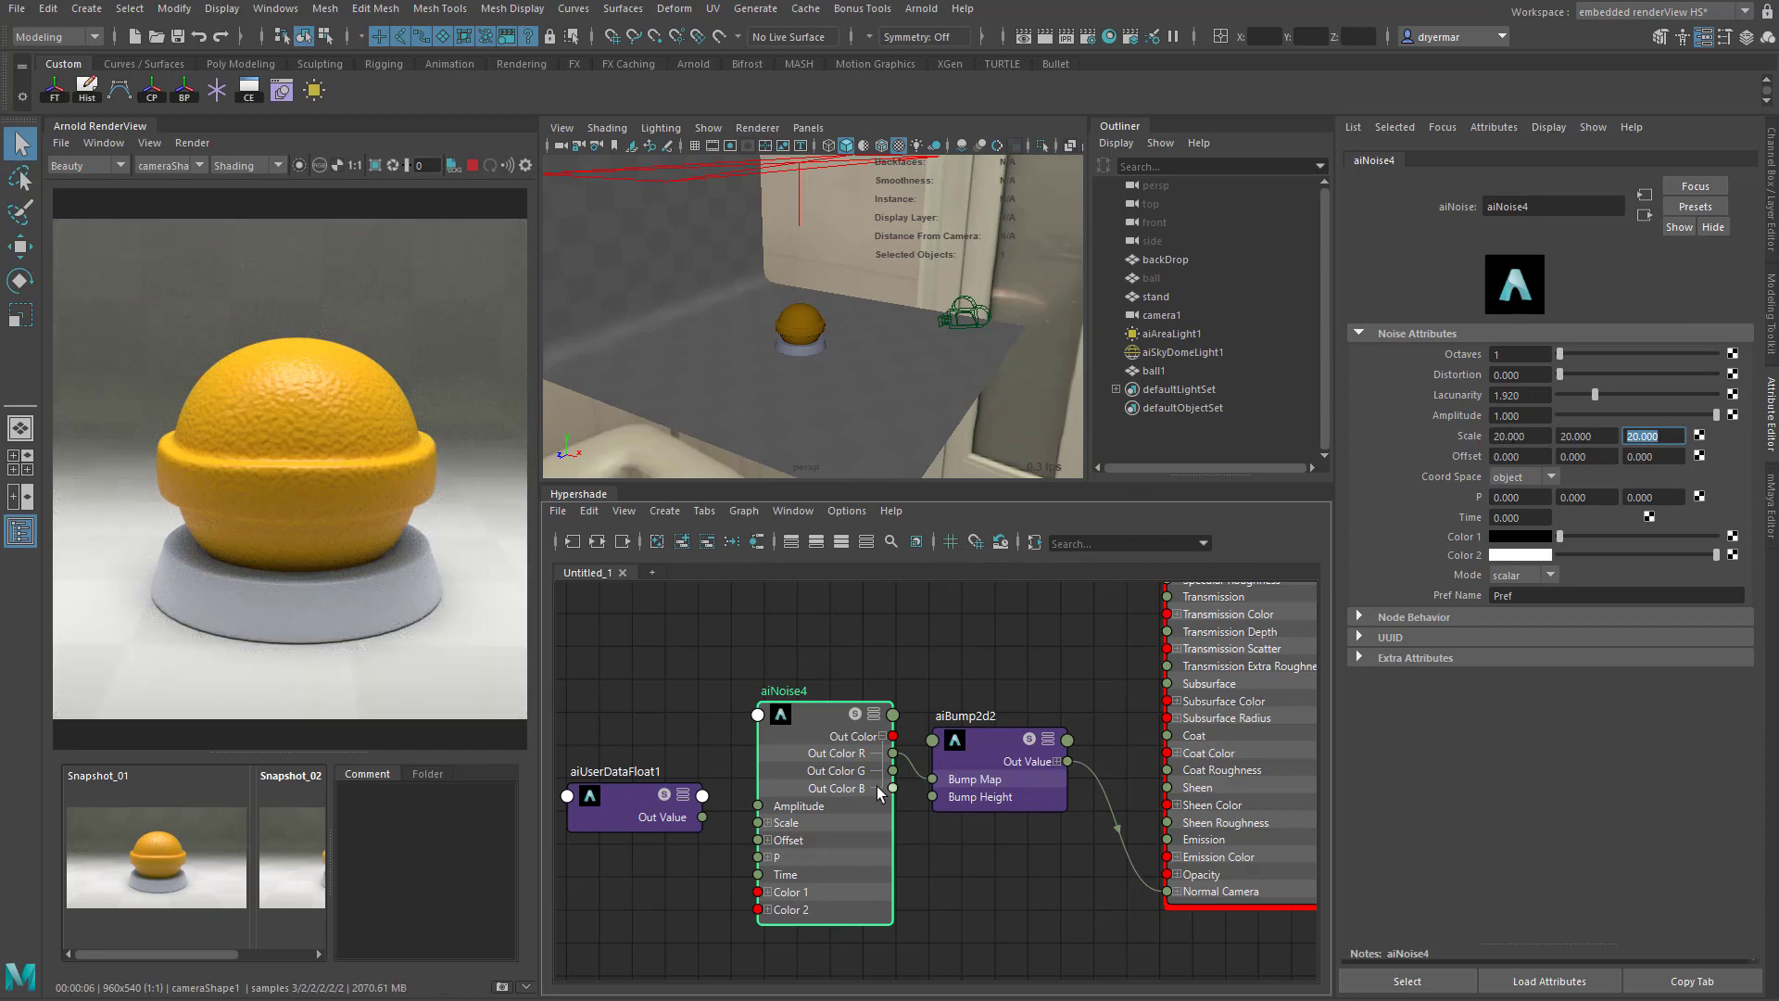
- Connect the aiUserDataFloat Out Value to Scale X, Scale Y and Scale Z of the aiNoise node
{"action": "middle_click_drag", "start_coordinate": [742, 858], "coordinate": [826, 818], "text": "alt"}
{"action": "left_click_drag", "start_coordinate": [708, 765], "coordinate": [675, 736]}
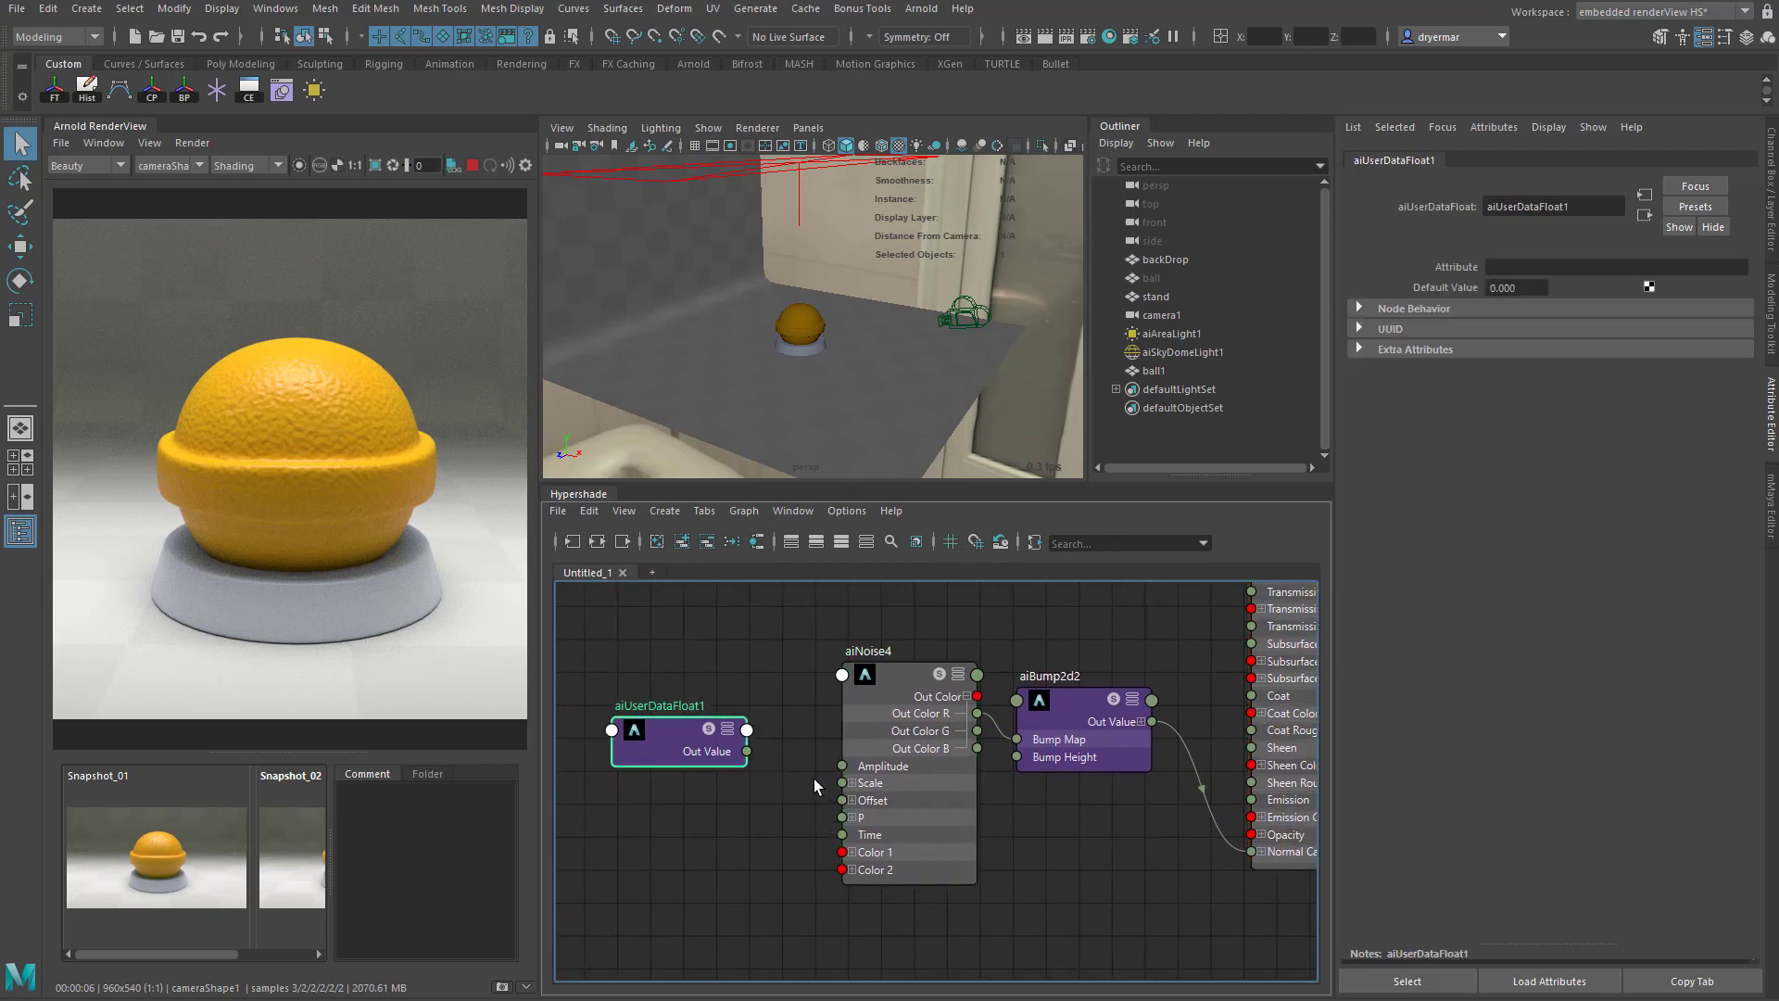
{"action": "left_click", "coordinate": [852, 782]}
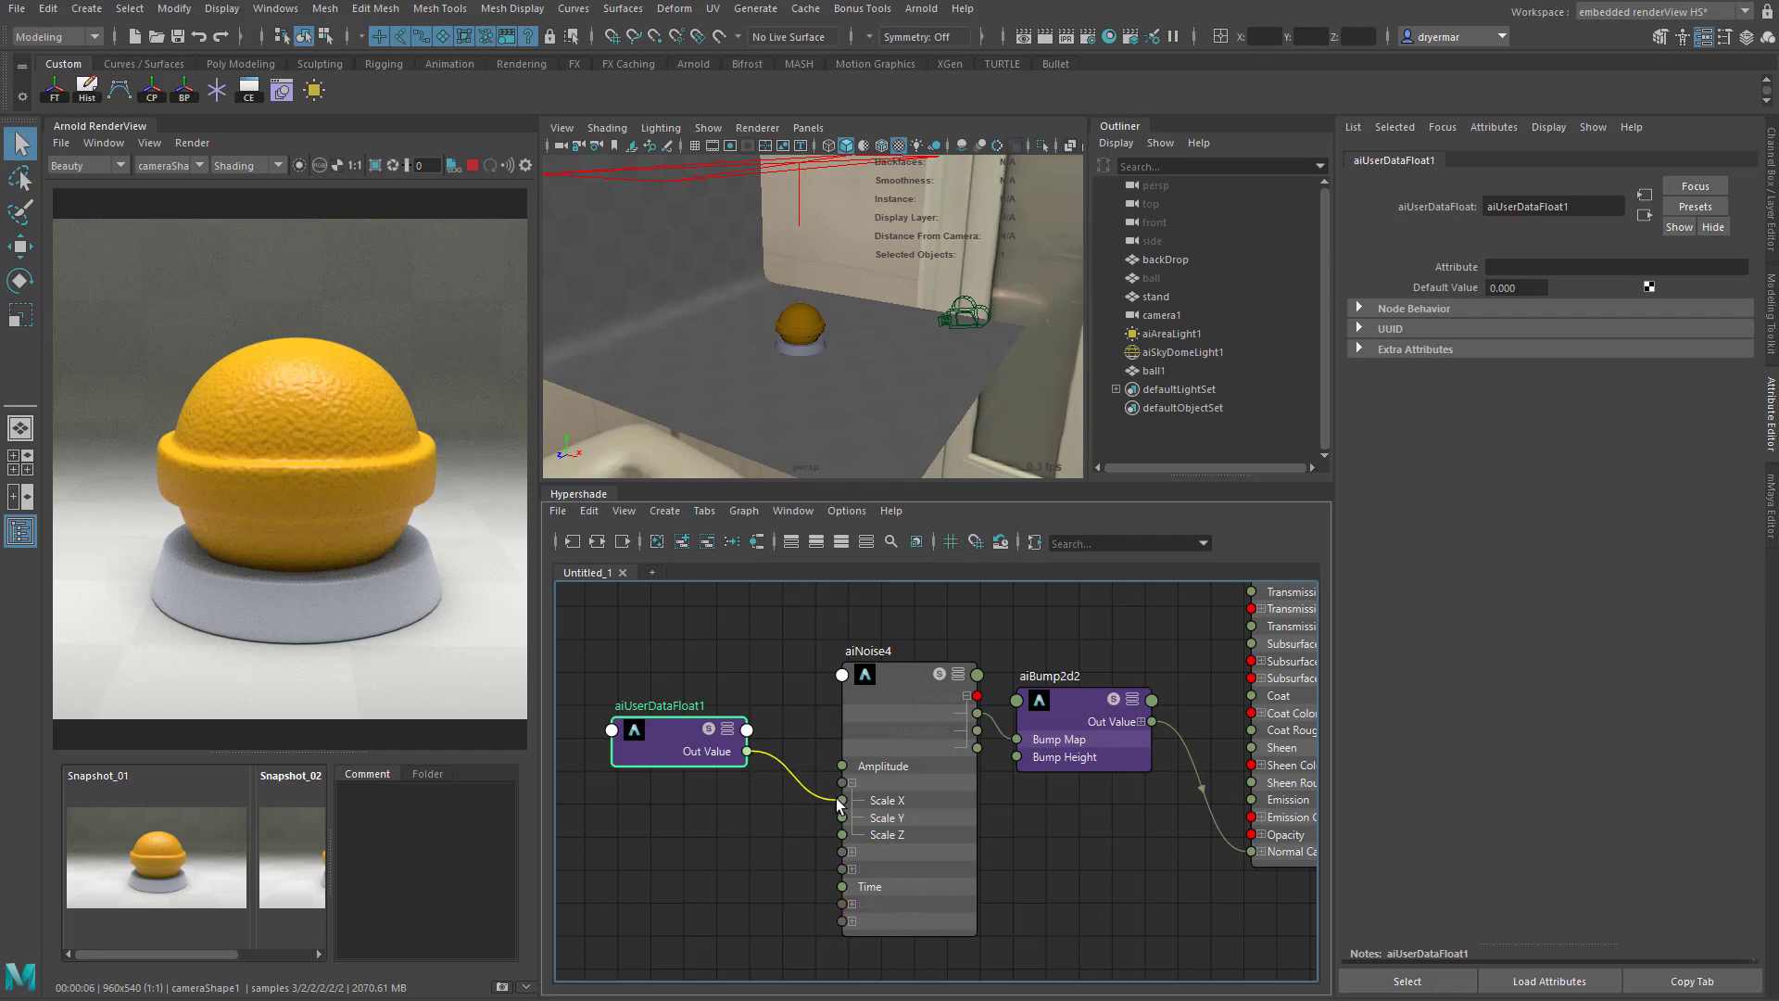
{"action": "left_click_drag", "start_coordinate": [748, 752], "coordinate": [841, 799]}
{"action": "left_click_drag", "start_coordinate": [747, 751], "coordinate": [841, 817]}
{"action": "left_click_drag", "start_coordinate": [748, 752], "coordinate": [841, 833]}
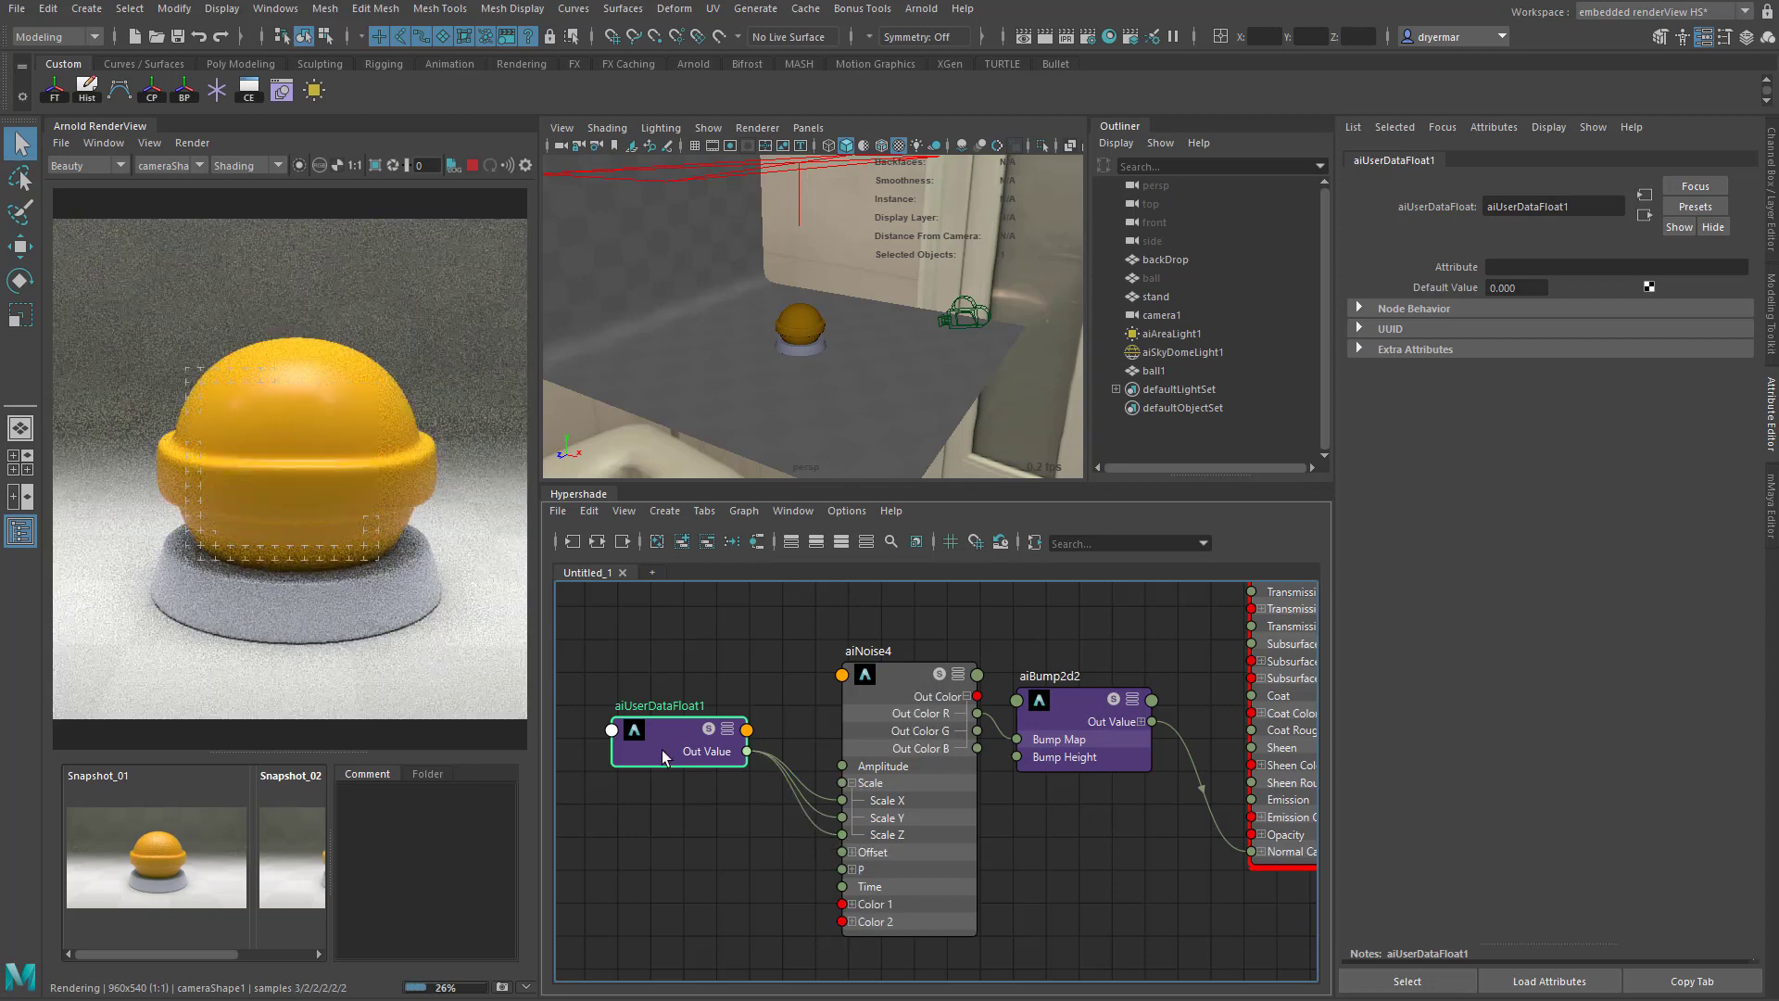
- Set the aiUserDataFloat Default Value to 30 and save the scene
{"action": "double_click", "coordinate": [1519, 289]}
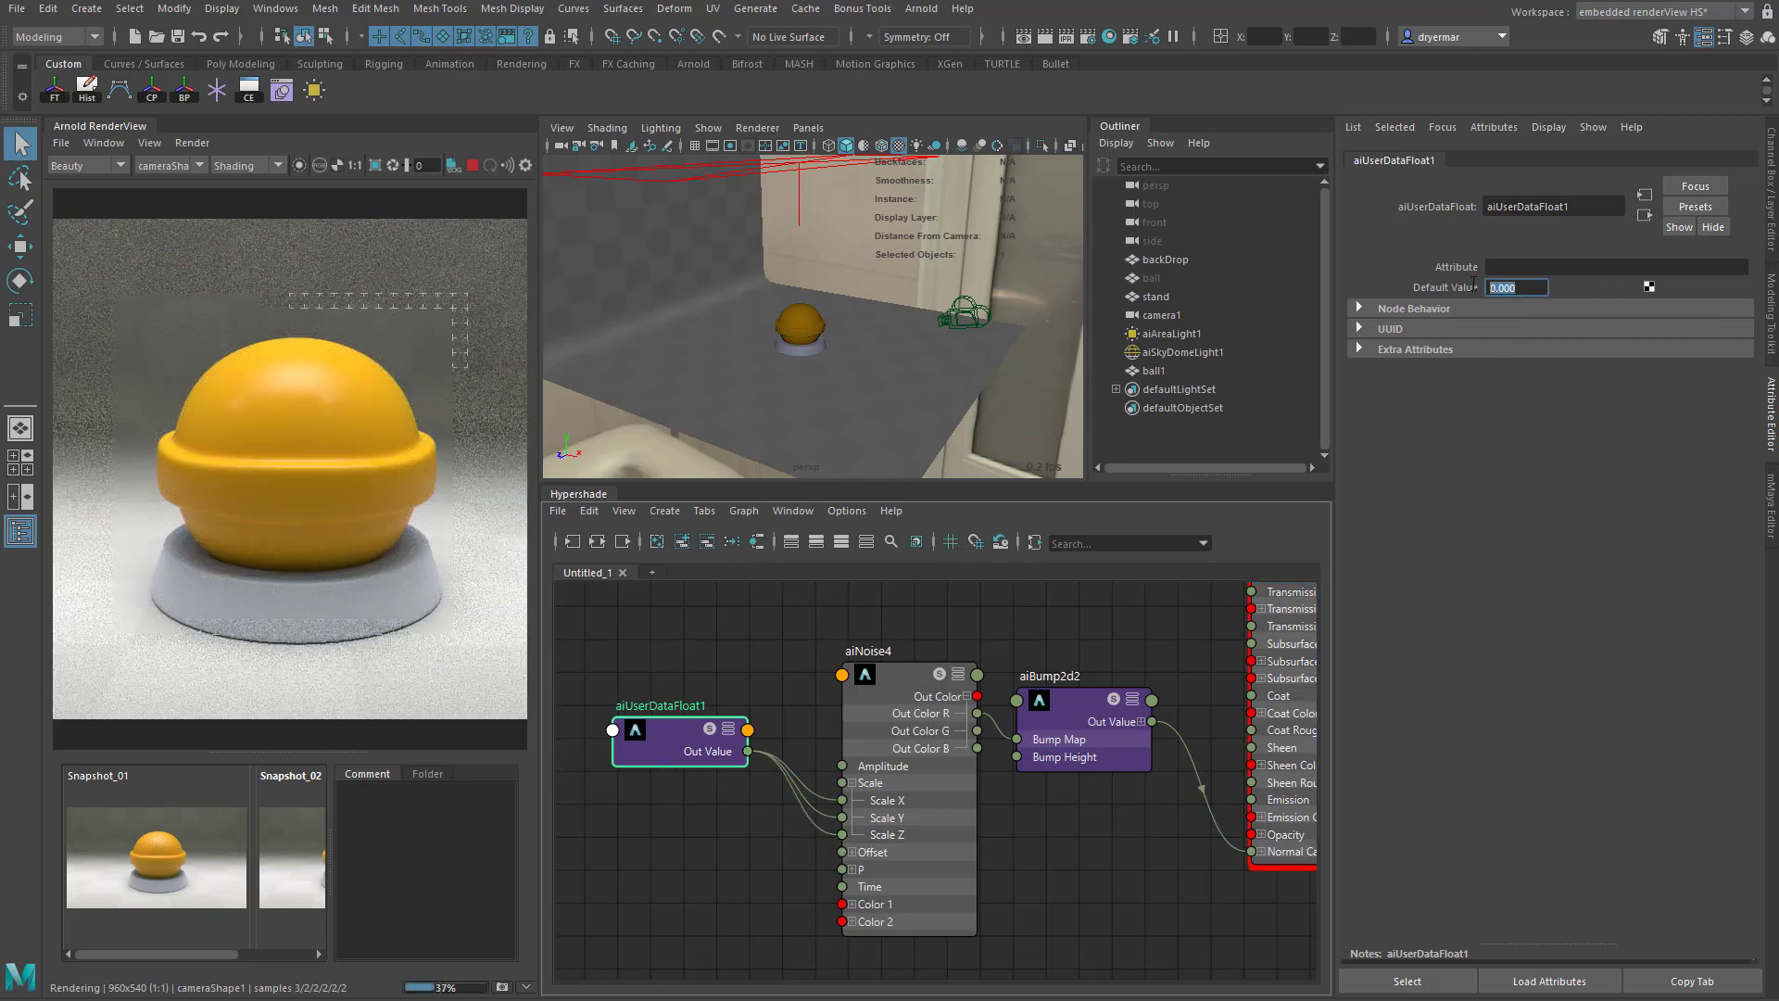
{"action": "type", "text": "30"}
{"action": "key", "text": "Return"}
{"action": "left_click", "coordinate": [16, 11]}
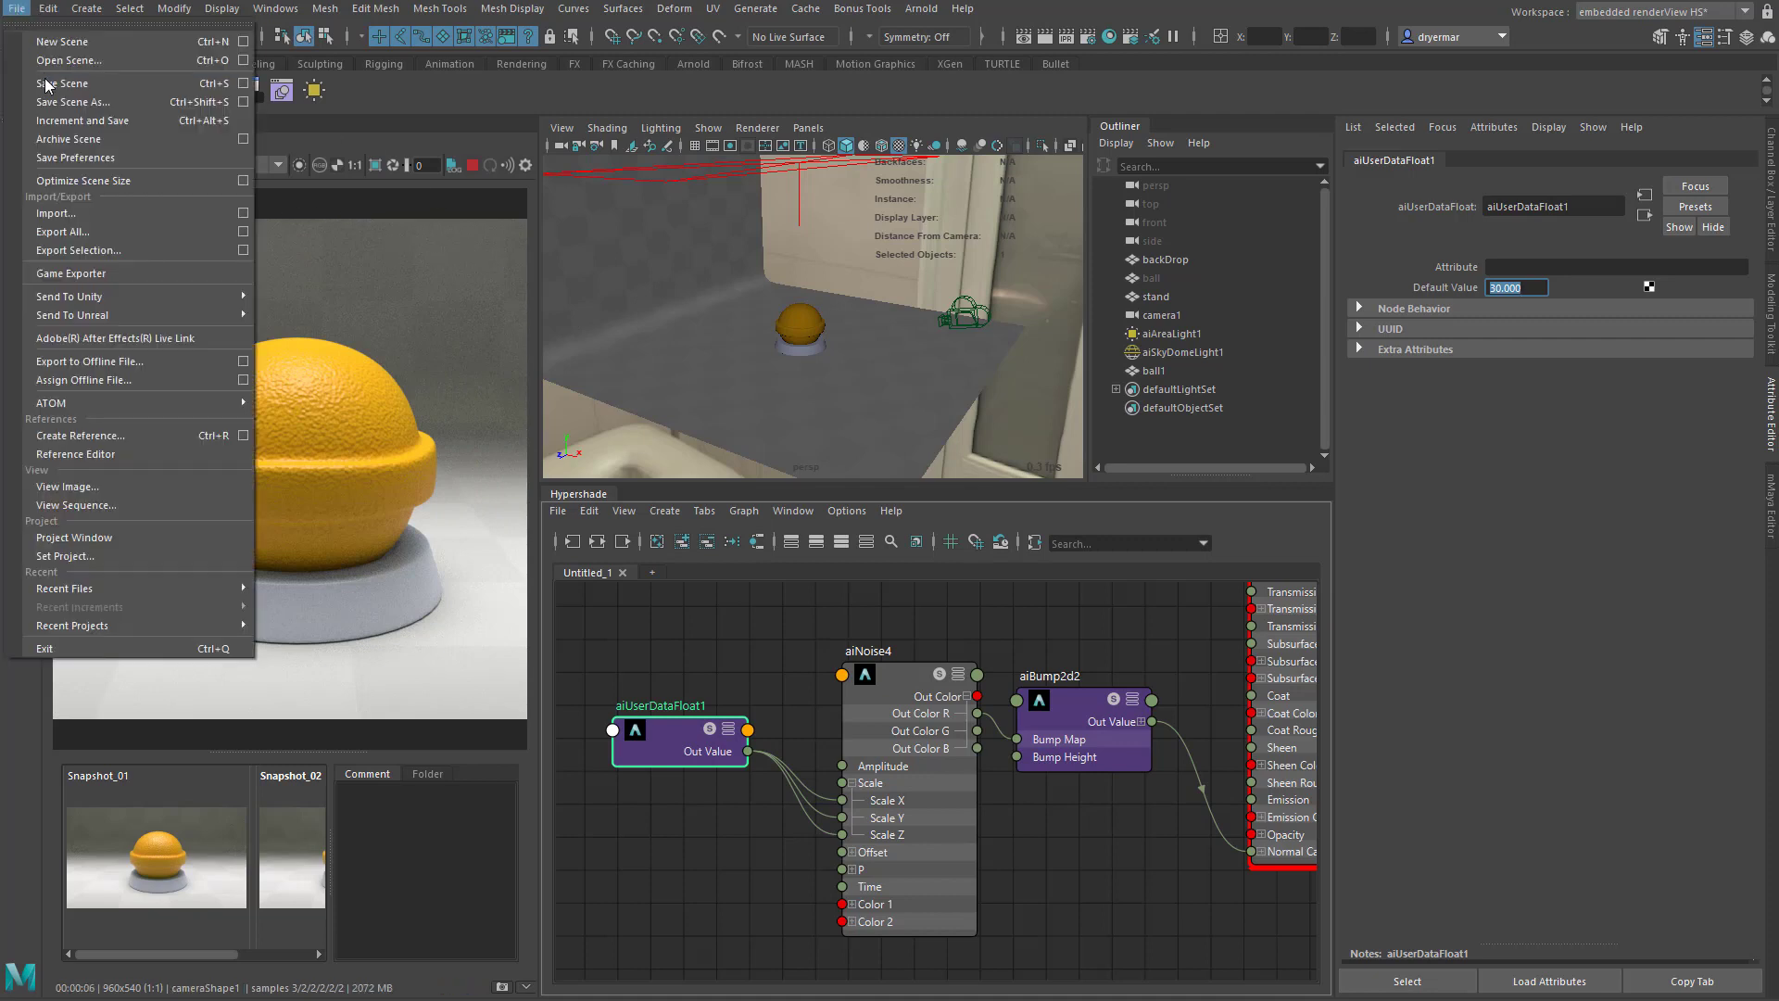
{"action": "left_click", "coordinate": [47, 83]}
- Try a Bump Height of 1 on the aiBump2d node and return it to 0.01
{"action": "middle_click_drag", "start_coordinate": [1129, 875], "coordinate": [1071, 875], "text": "alt"}
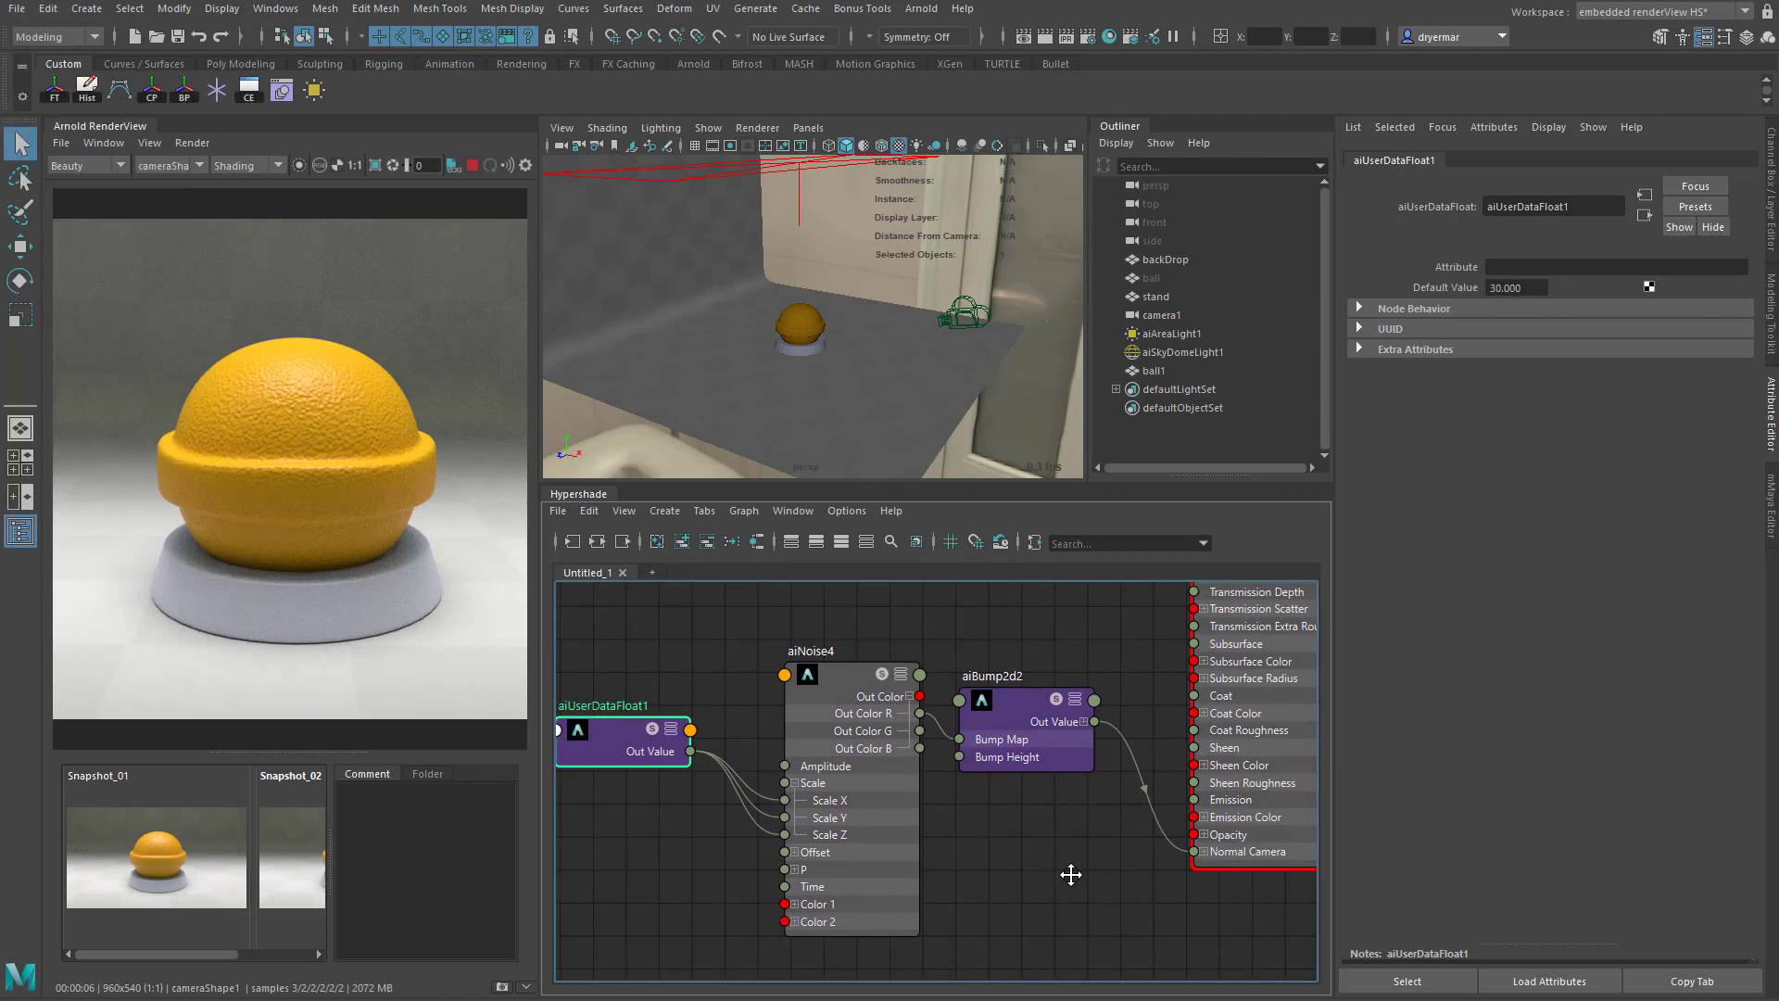
{"action": "left_click", "coordinate": [1014, 696]}
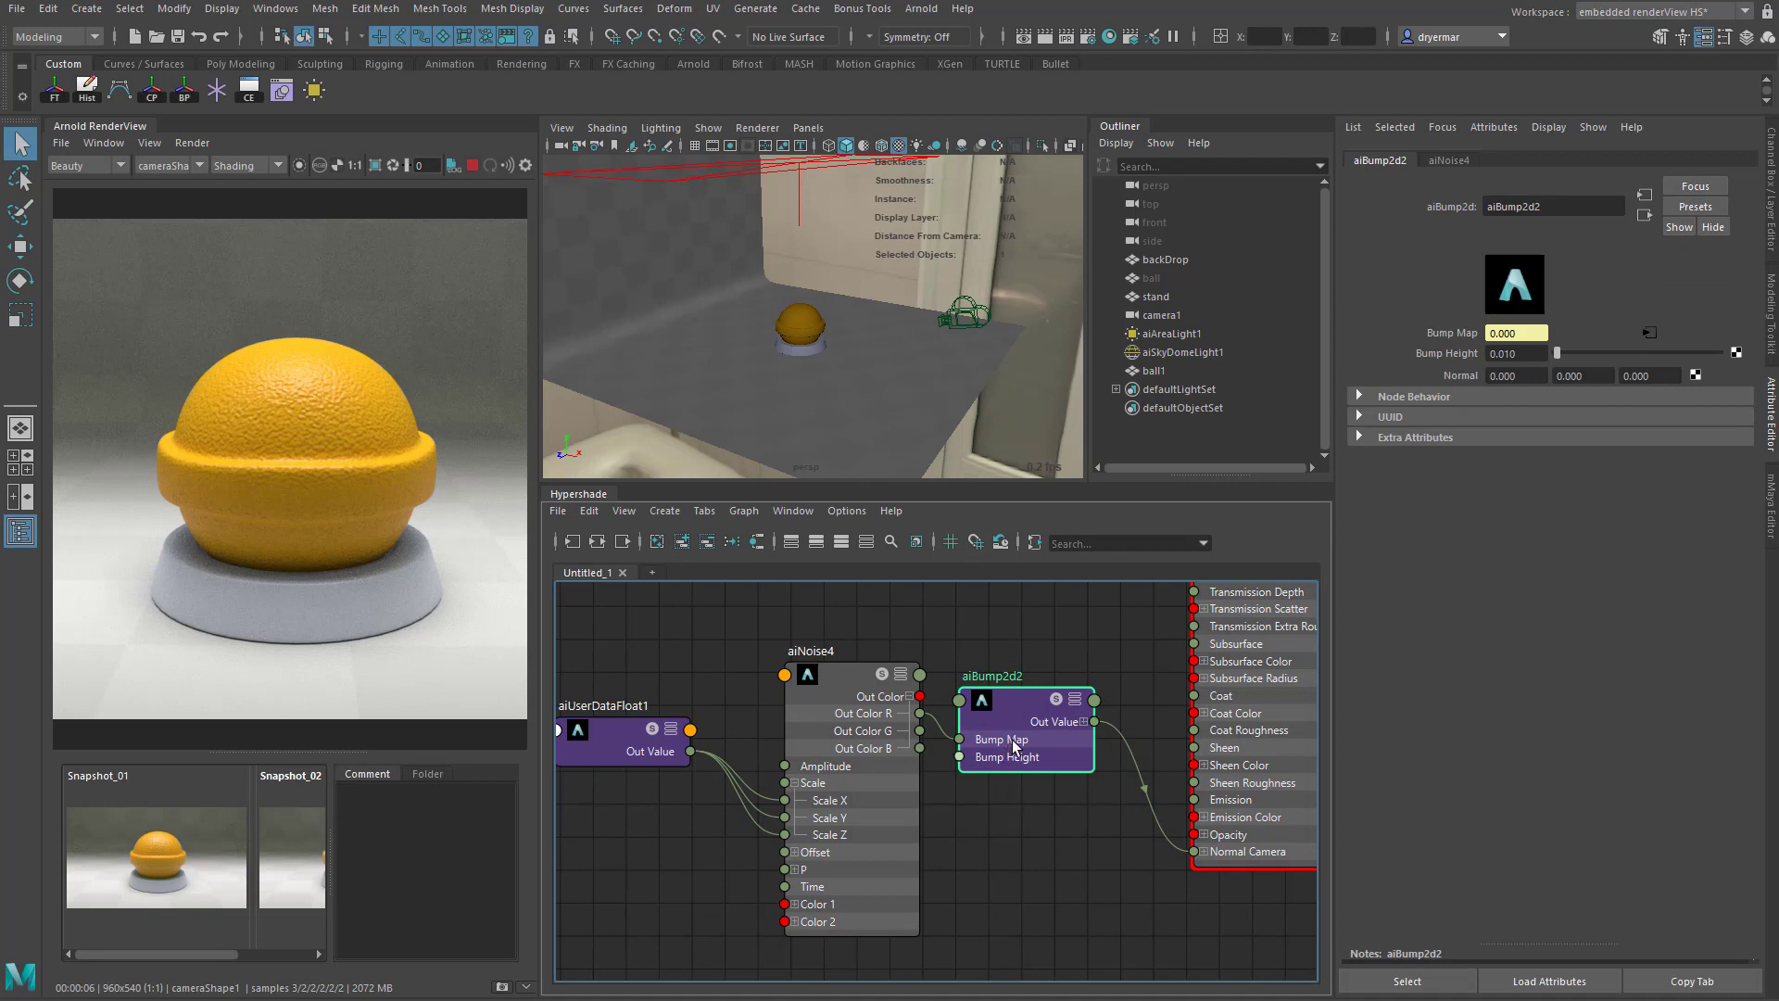
{"action": "left_click_drag", "start_coordinate": [1025, 717], "coordinate": [1026, 733]}
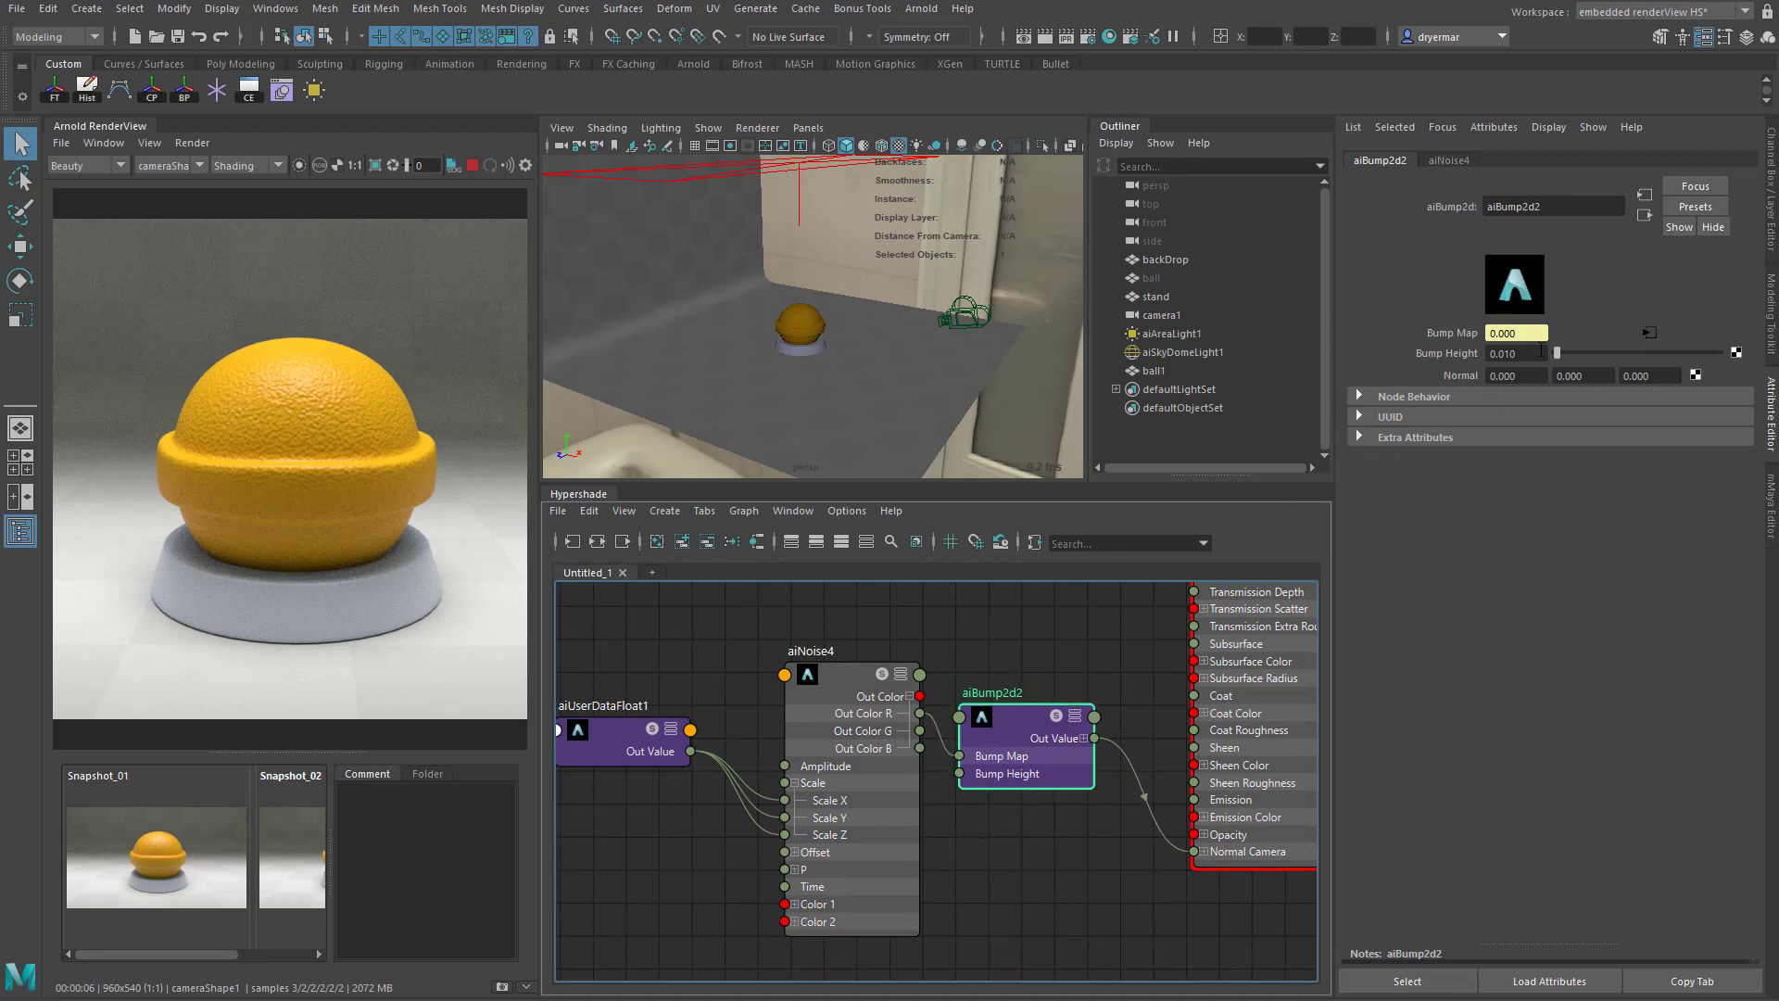
{"action": "left_click_drag", "start_coordinate": [1541, 350], "coordinate": [1471, 352]}
{"action": "type", "text": "1"}
{"action": "key", "text": "Return"}
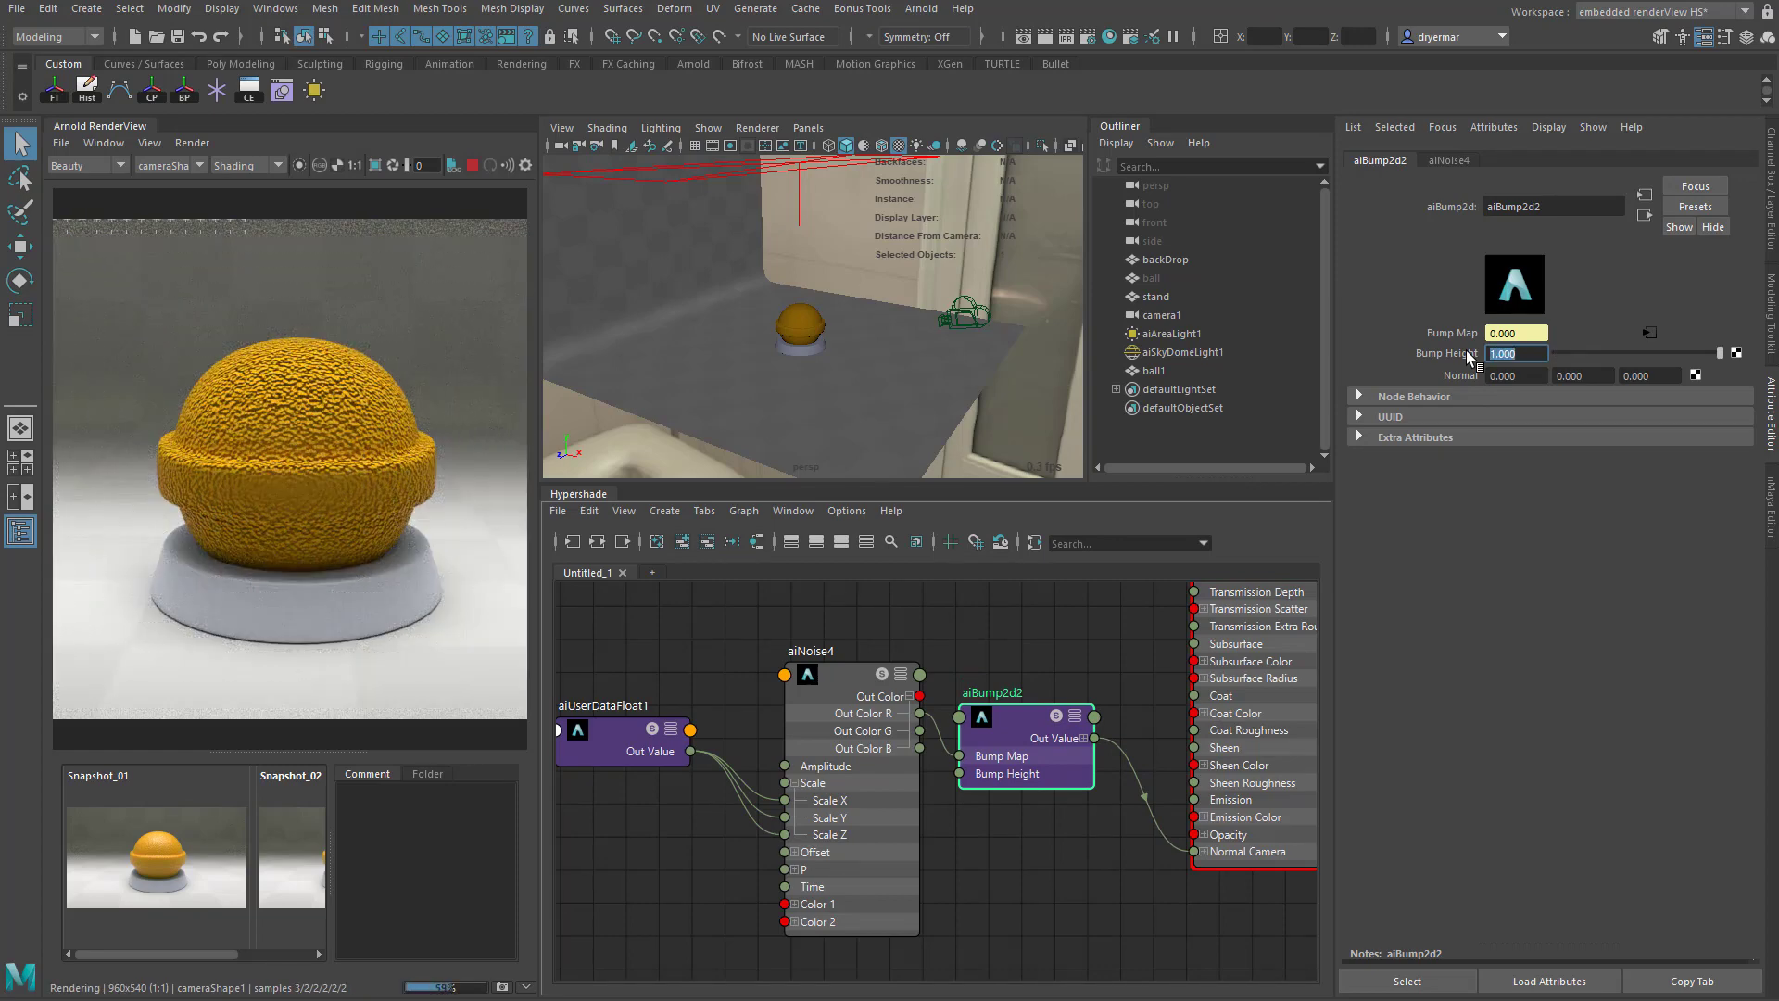
{"action": "type", "text": "0.01"}
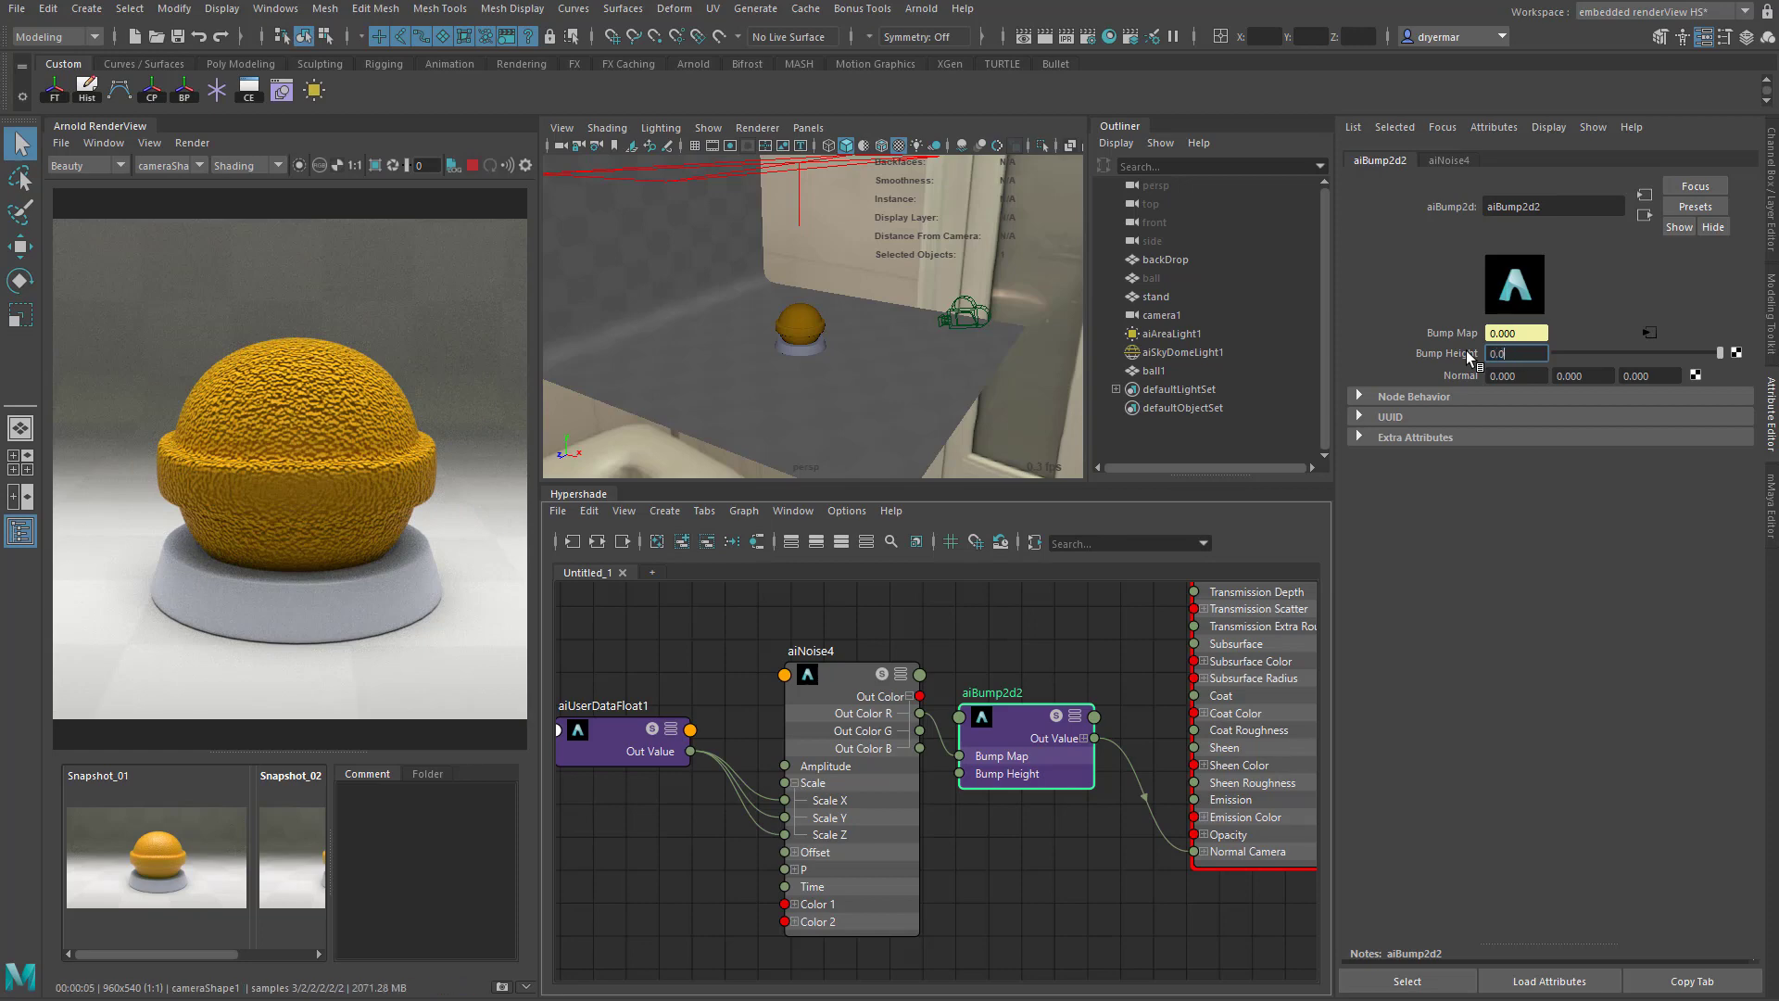
{"action": "key", "text": "Return"}
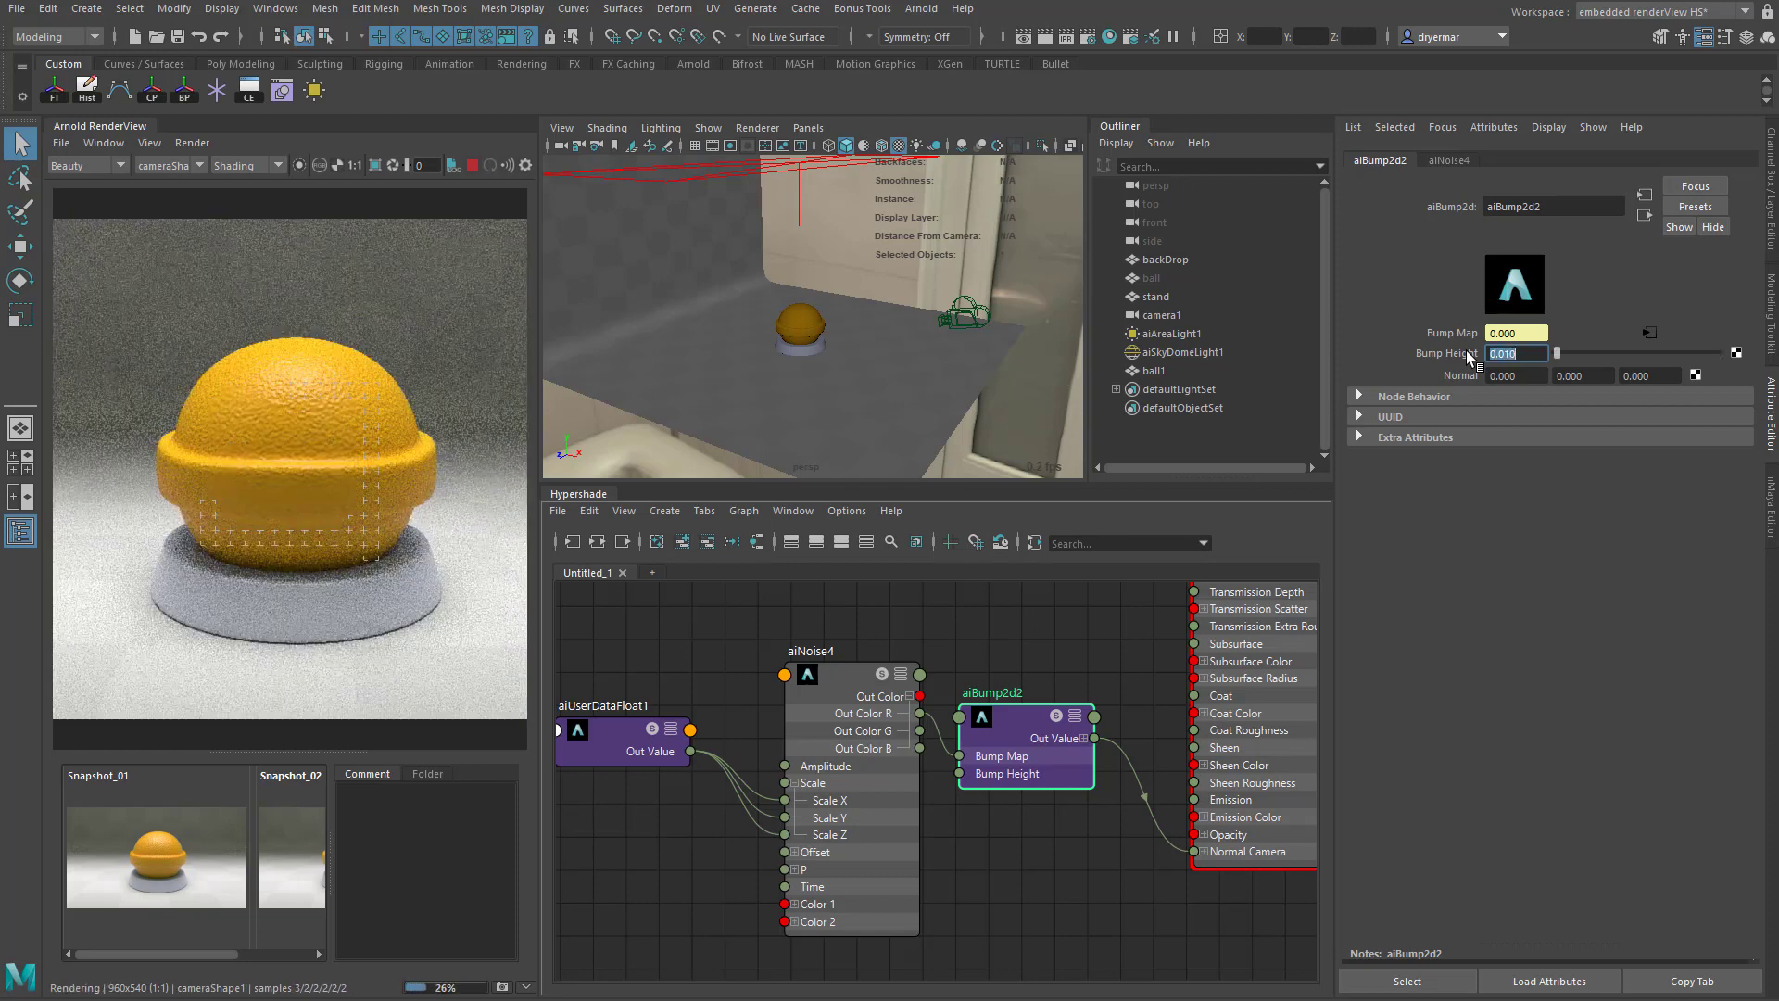
- Try a Bump Height of 0.05 on the aiBump2d node and restore it to 0.01
{"action": "type", "text": "0.05"}
{"action": "key", "text": "Return"}
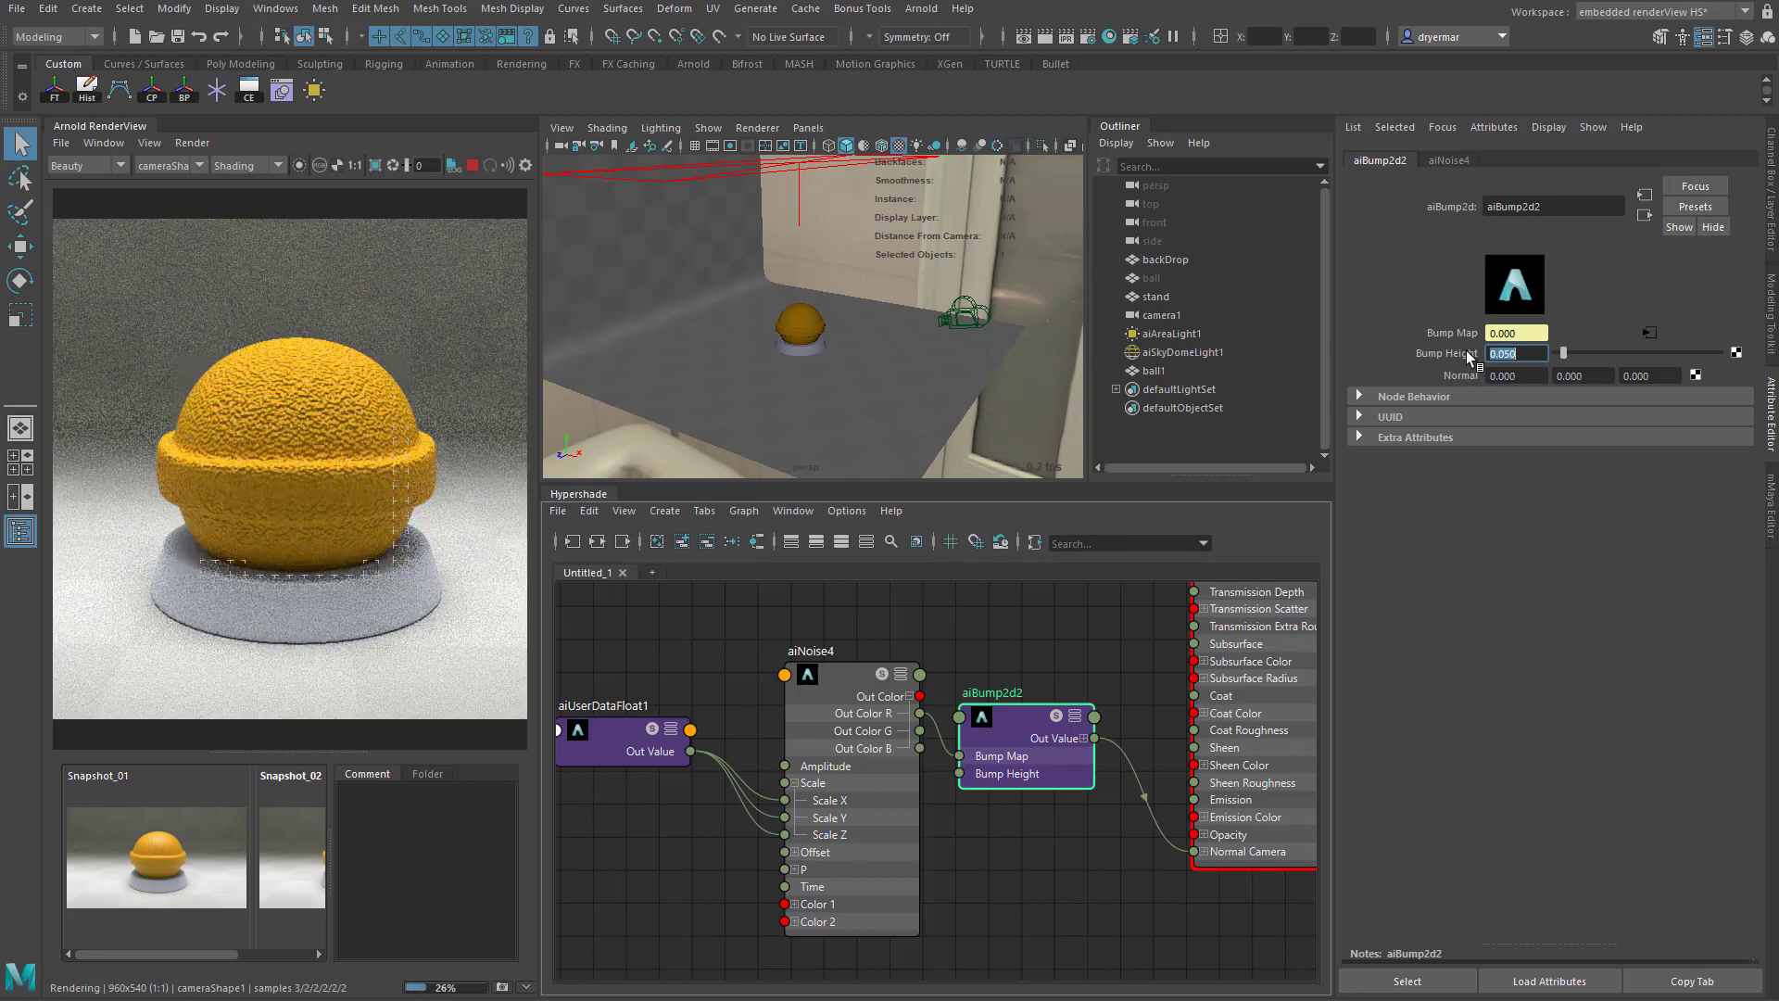
{"action": "type", "text": "0.010"}
{"action": "key", "text": "Return"}
- Try Octaves 4 and Distortion about 4.07 on the aiNoise node and return them to 1 and 0
{"action": "middle_click_drag", "start_coordinate": [815, 738], "coordinate": [845, 744], "text": "alt"}
{"action": "left_click", "coordinate": [872, 683]}
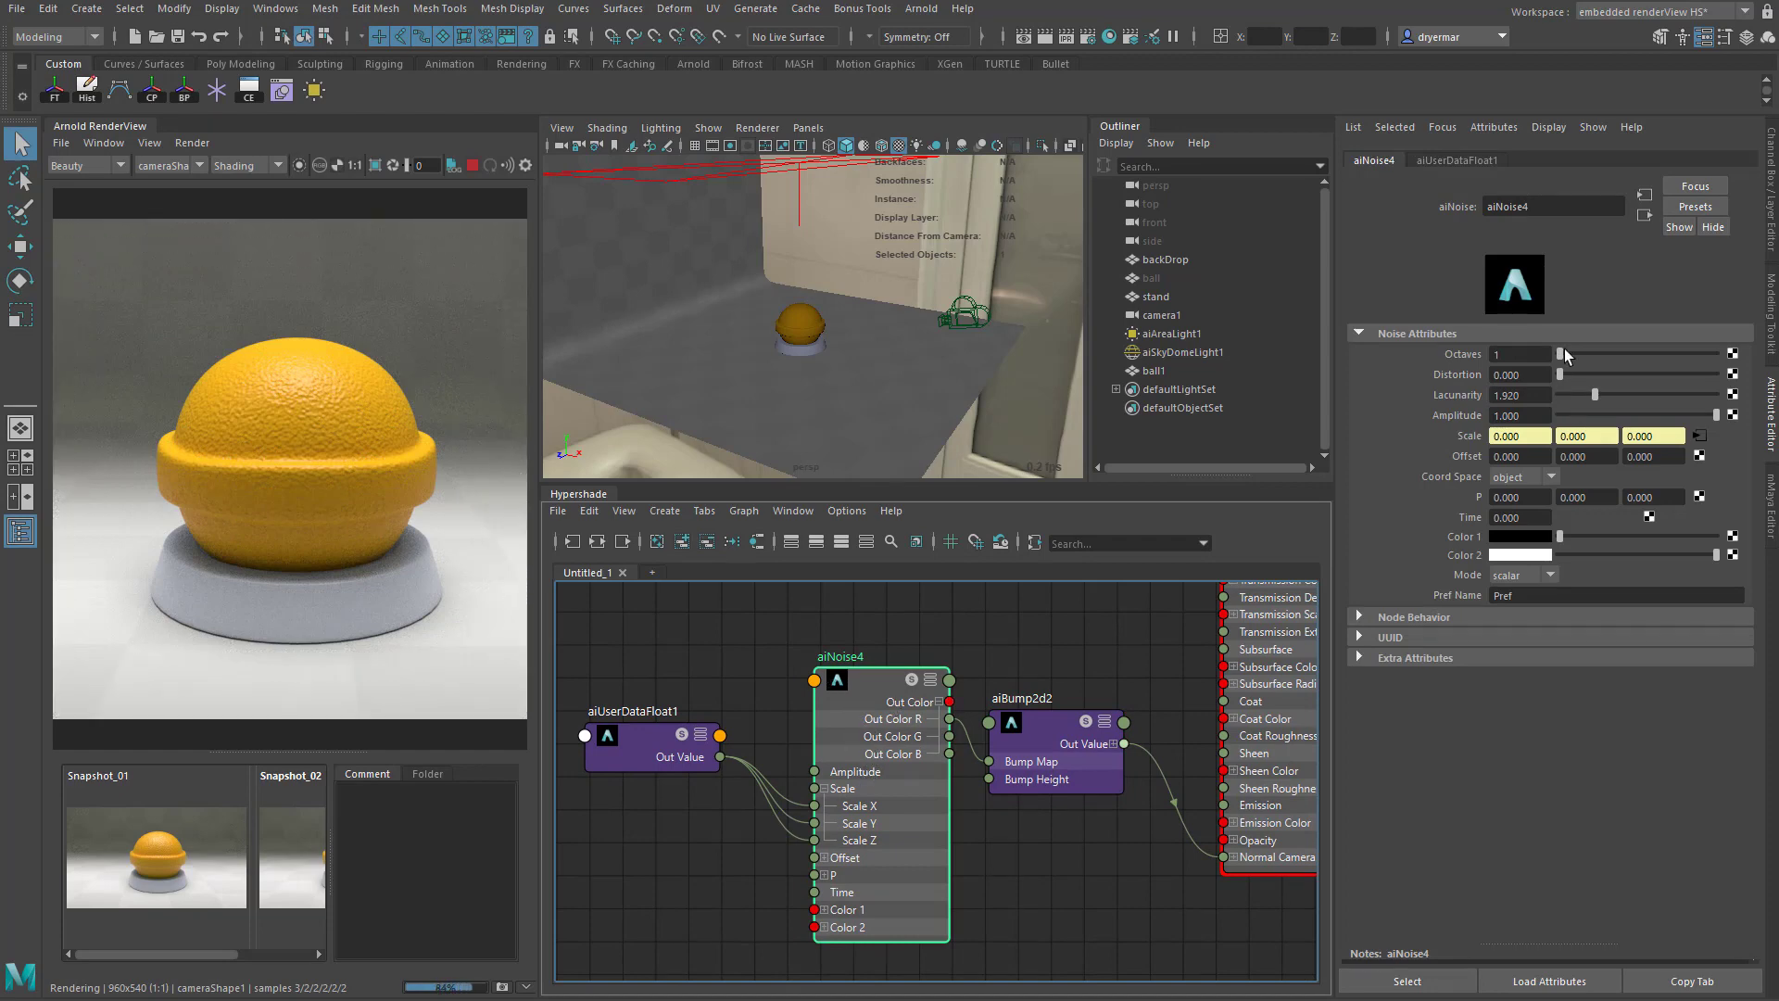
{"action": "left_click_drag", "start_coordinate": [1563, 349], "coordinate": [1627, 358]}
{"action": "left_click_drag", "start_coordinate": [1560, 374], "coordinate": [1621, 378]}
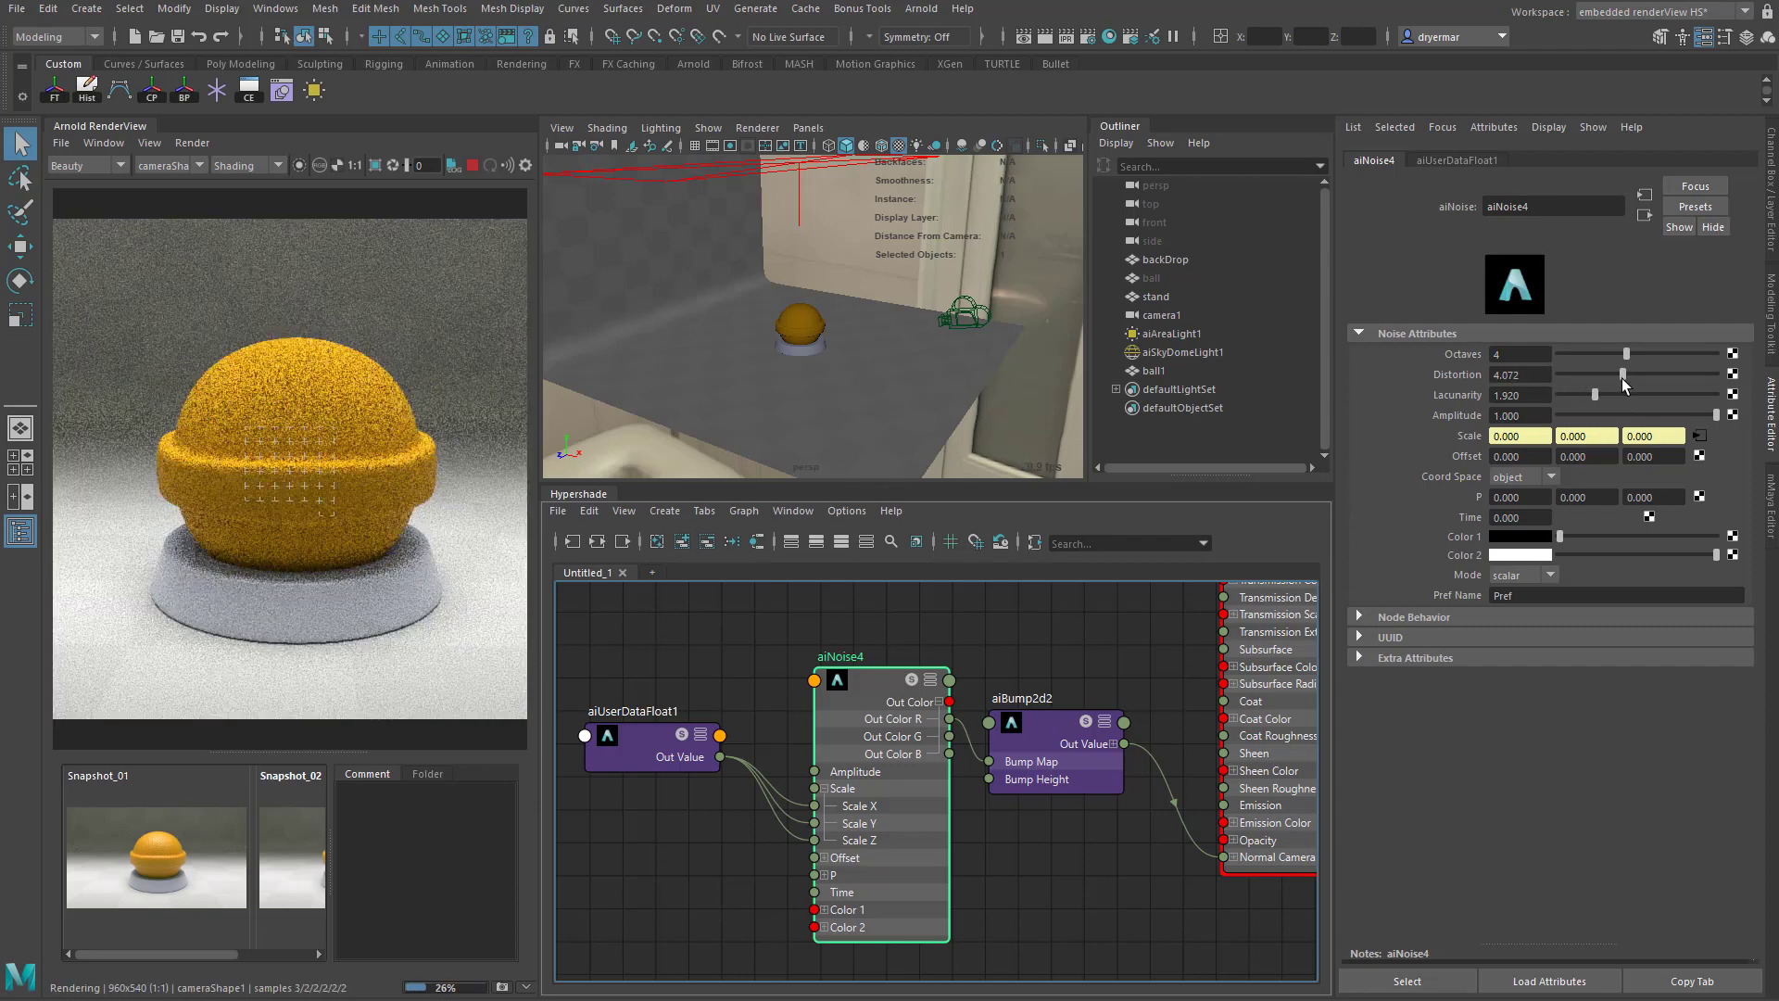
{"action": "left_click_drag", "start_coordinate": [1616, 375], "coordinate": [1502, 350]}
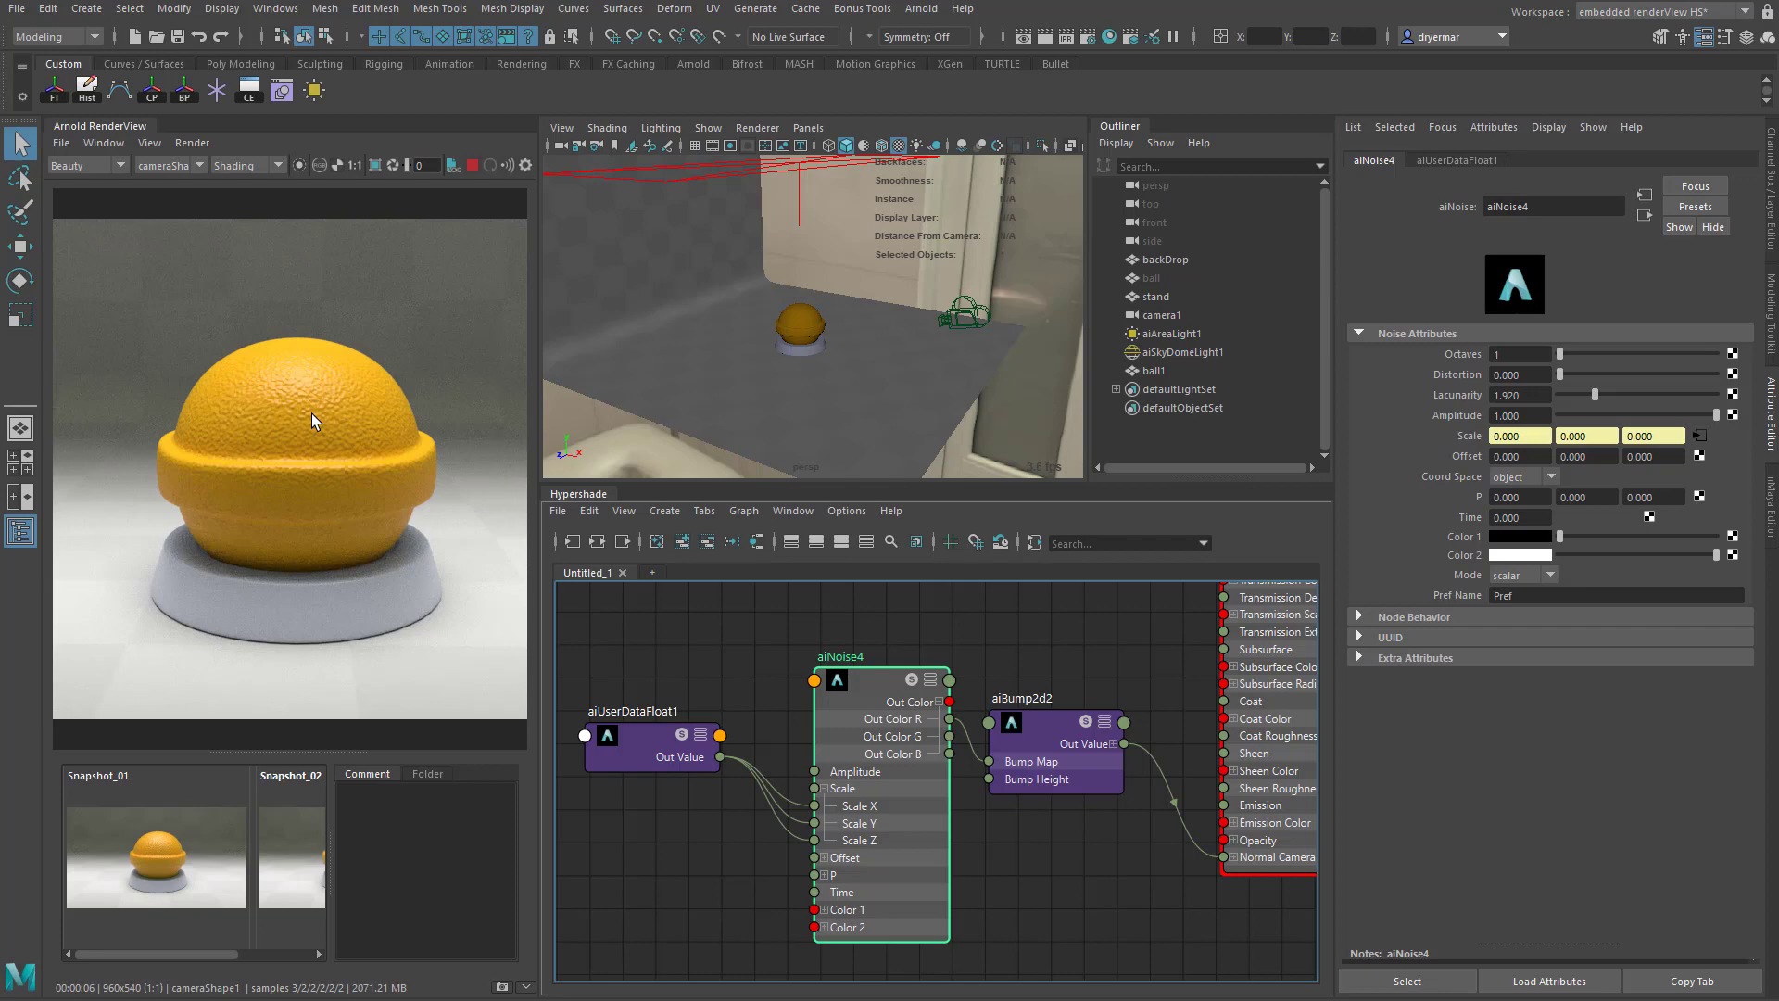
{"action": "scroll", "coordinate": [977, 793], "scroll_direction": "down", "scroll_amount": 5}
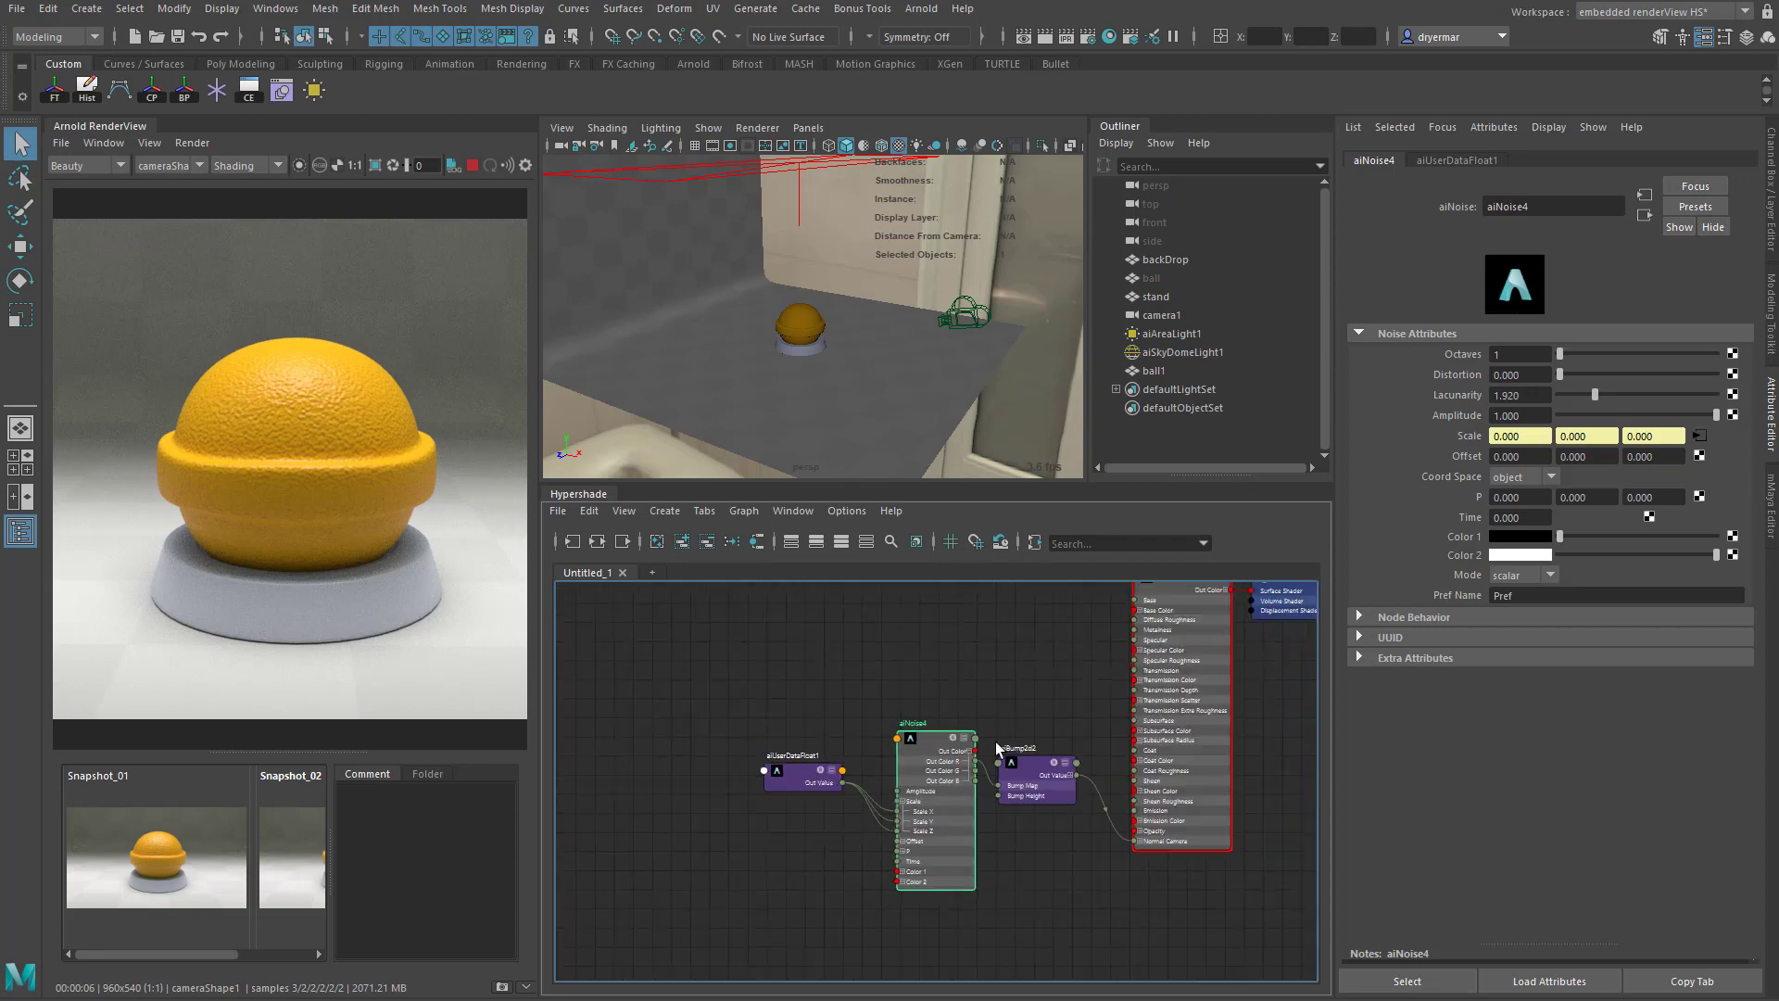
{"action": "middle_click_drag", "start_coordinate": [995, 742], "coordinate": [936, 840], "text": "alt"}
{"action": "left_click", "coordinate": [891, 694]}
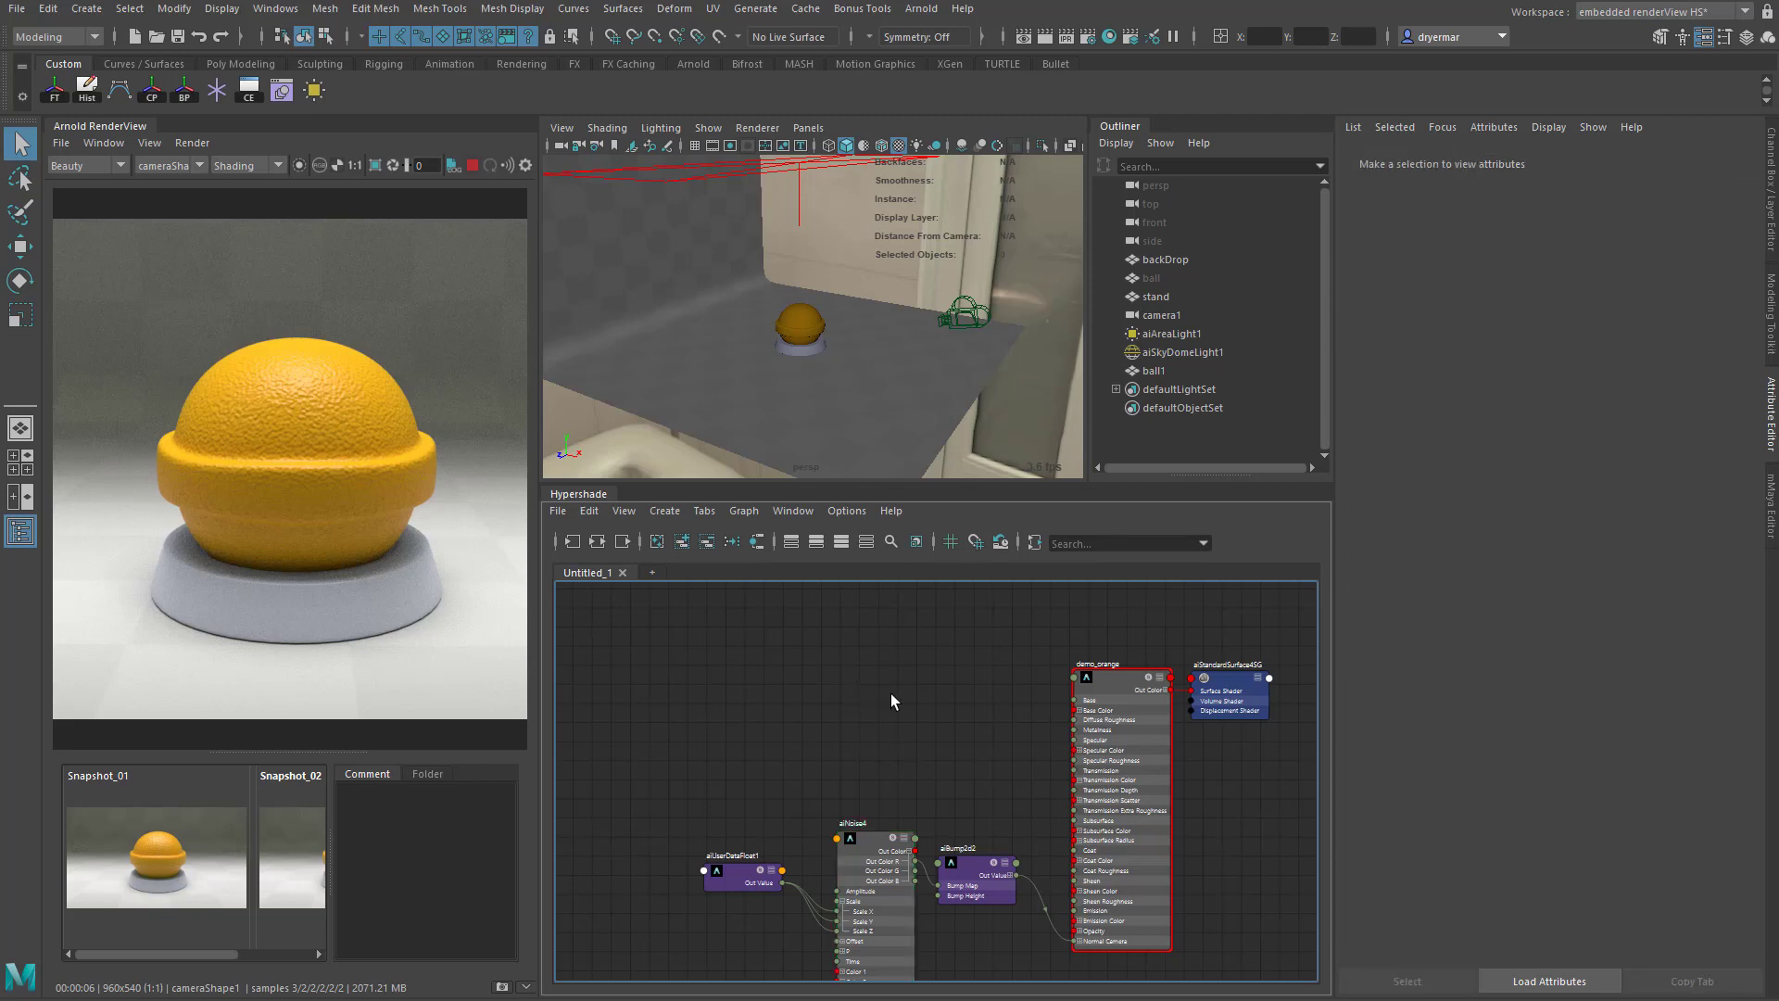
{"action": "key", "text": "Tab"}
{"action": "type", "text": "ainoise"}
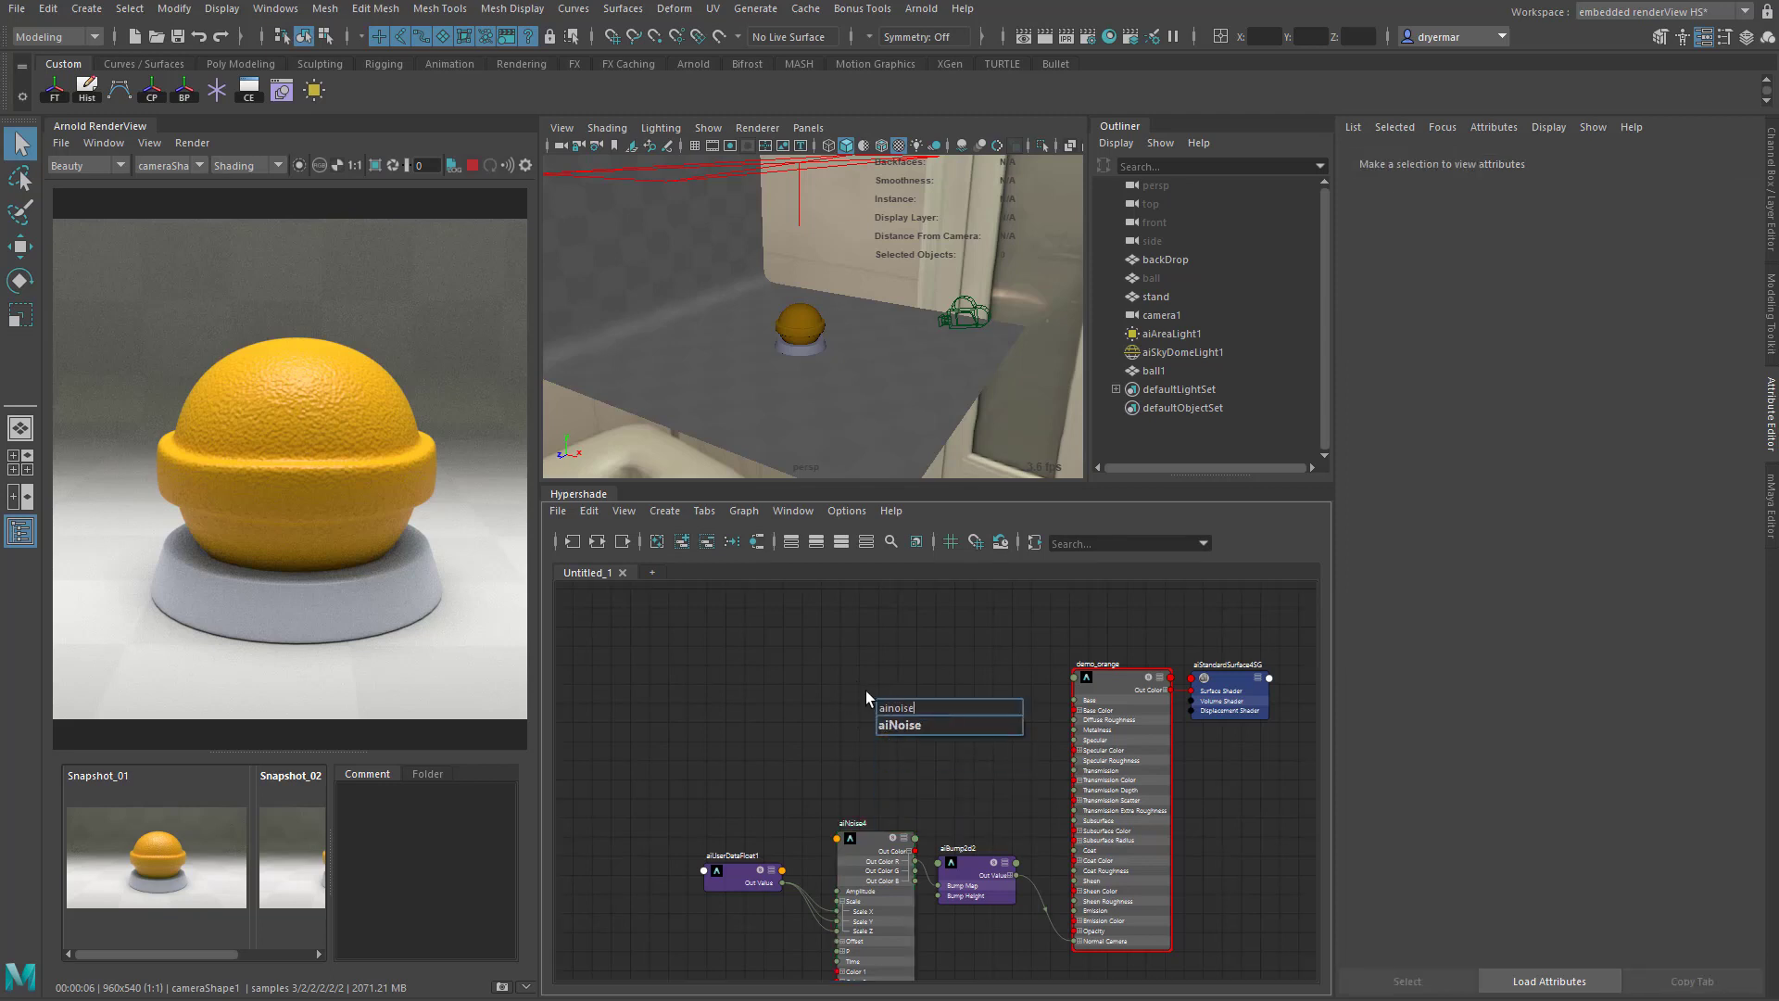
{"action": "key", "text": "Return"}
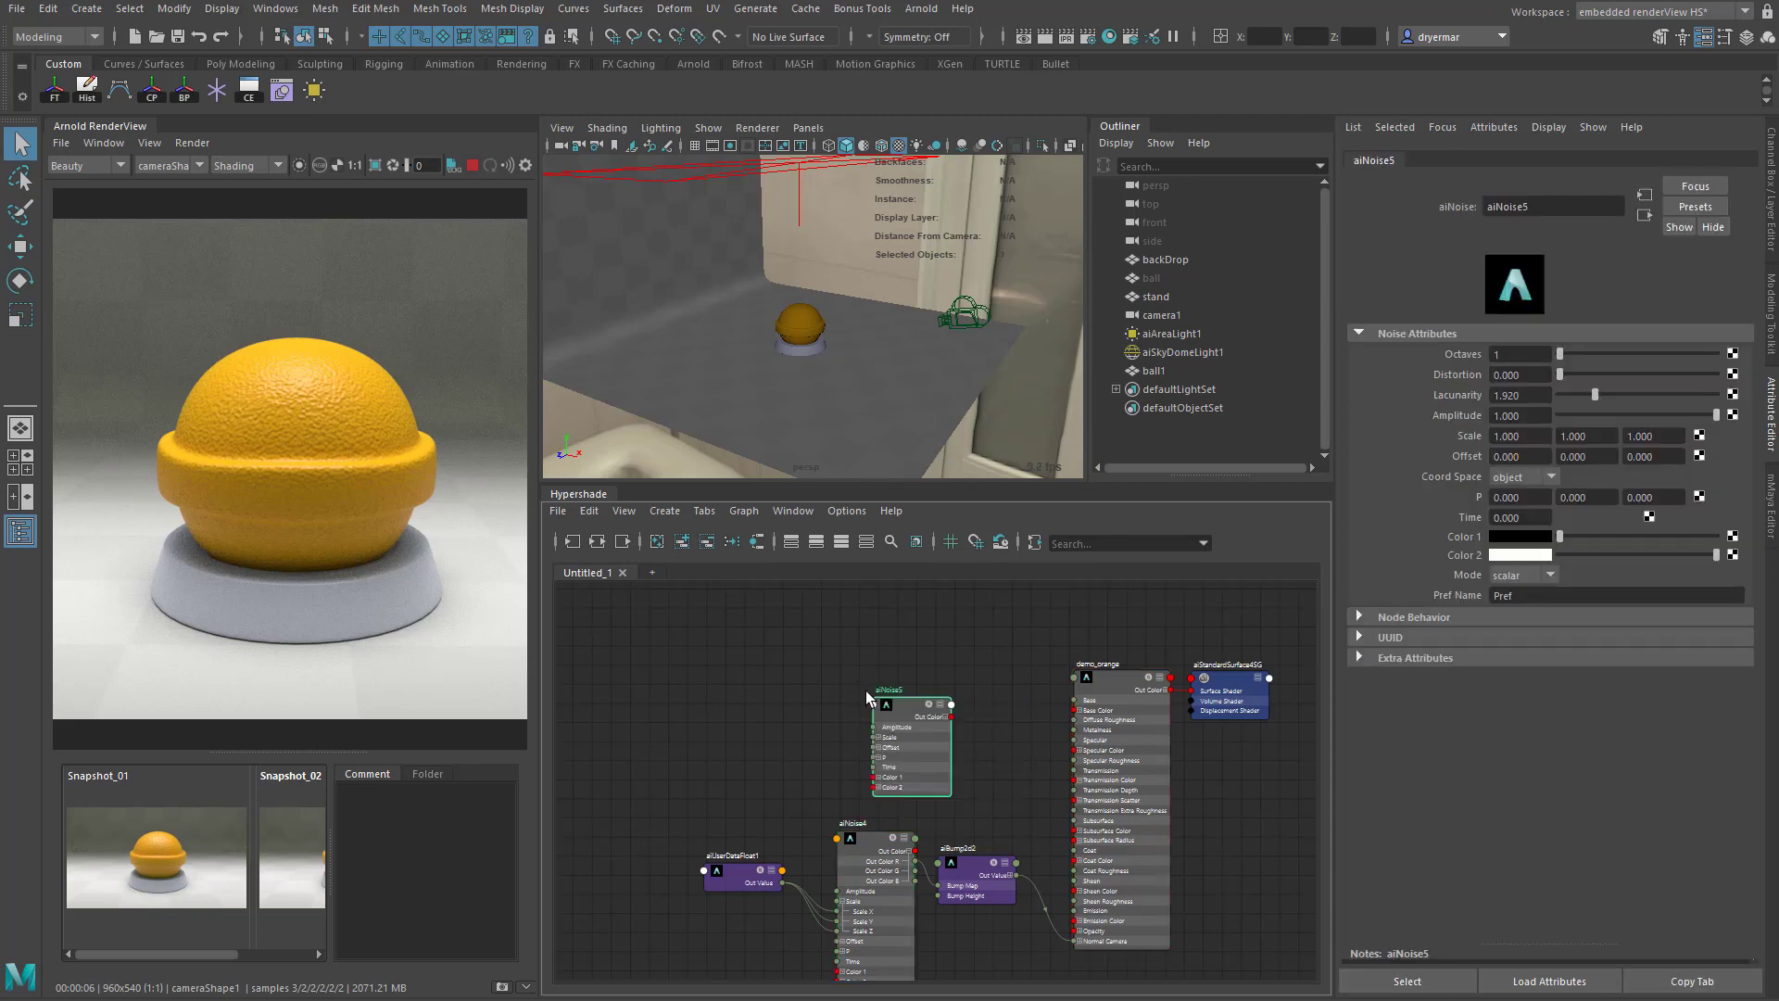
{"action": "left_click_drag", "start_coordinate": [898, 714], "coordinate": [846, 663]}
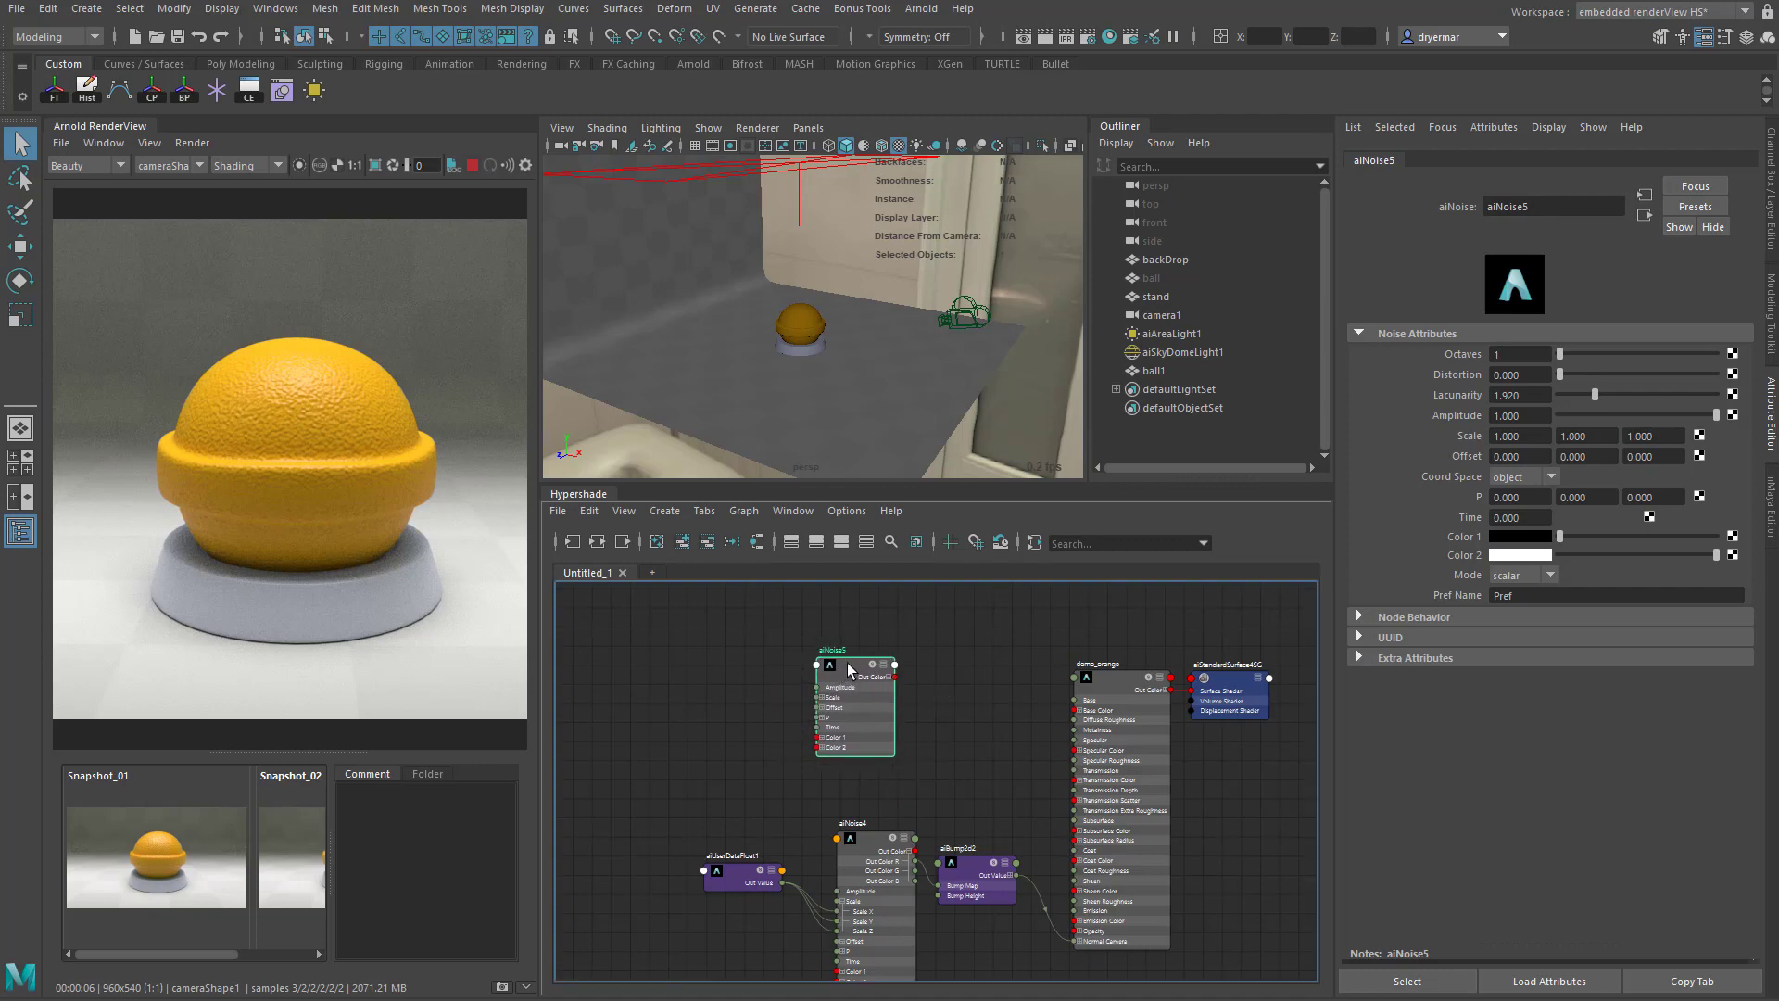
{"action": "key", "text": "Delete"}
- Duplicate the aiUserDataFloat, aiNoise and aiBump2d nodes and arrange the copies in a row above the originals
{"action": "left_click_drag", "start_coordinate": [696, 765], "coordinate": [977, 973]}
{"action": "key", "text": "ctrl+d"}
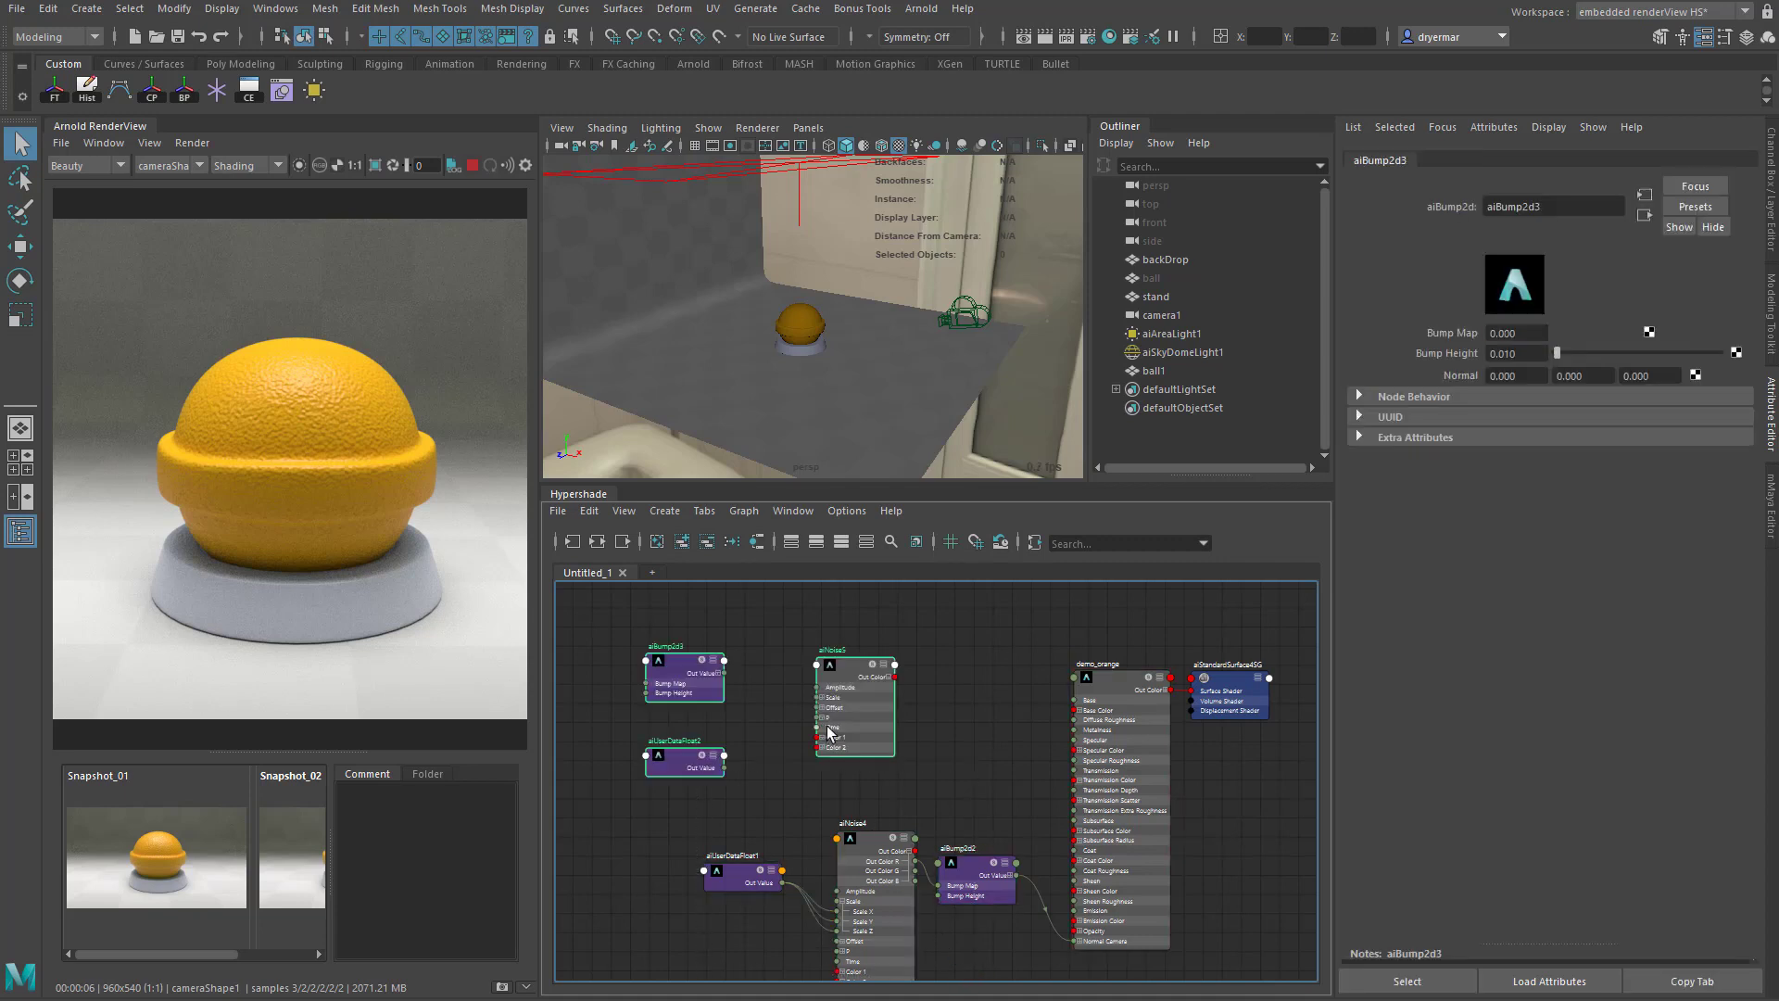
{"action": "left_click_drag", "start_coordinate": [836, 725], "coordinate": [863, 722]}
{"action": "left_click", "coordinate": [701, 671]}
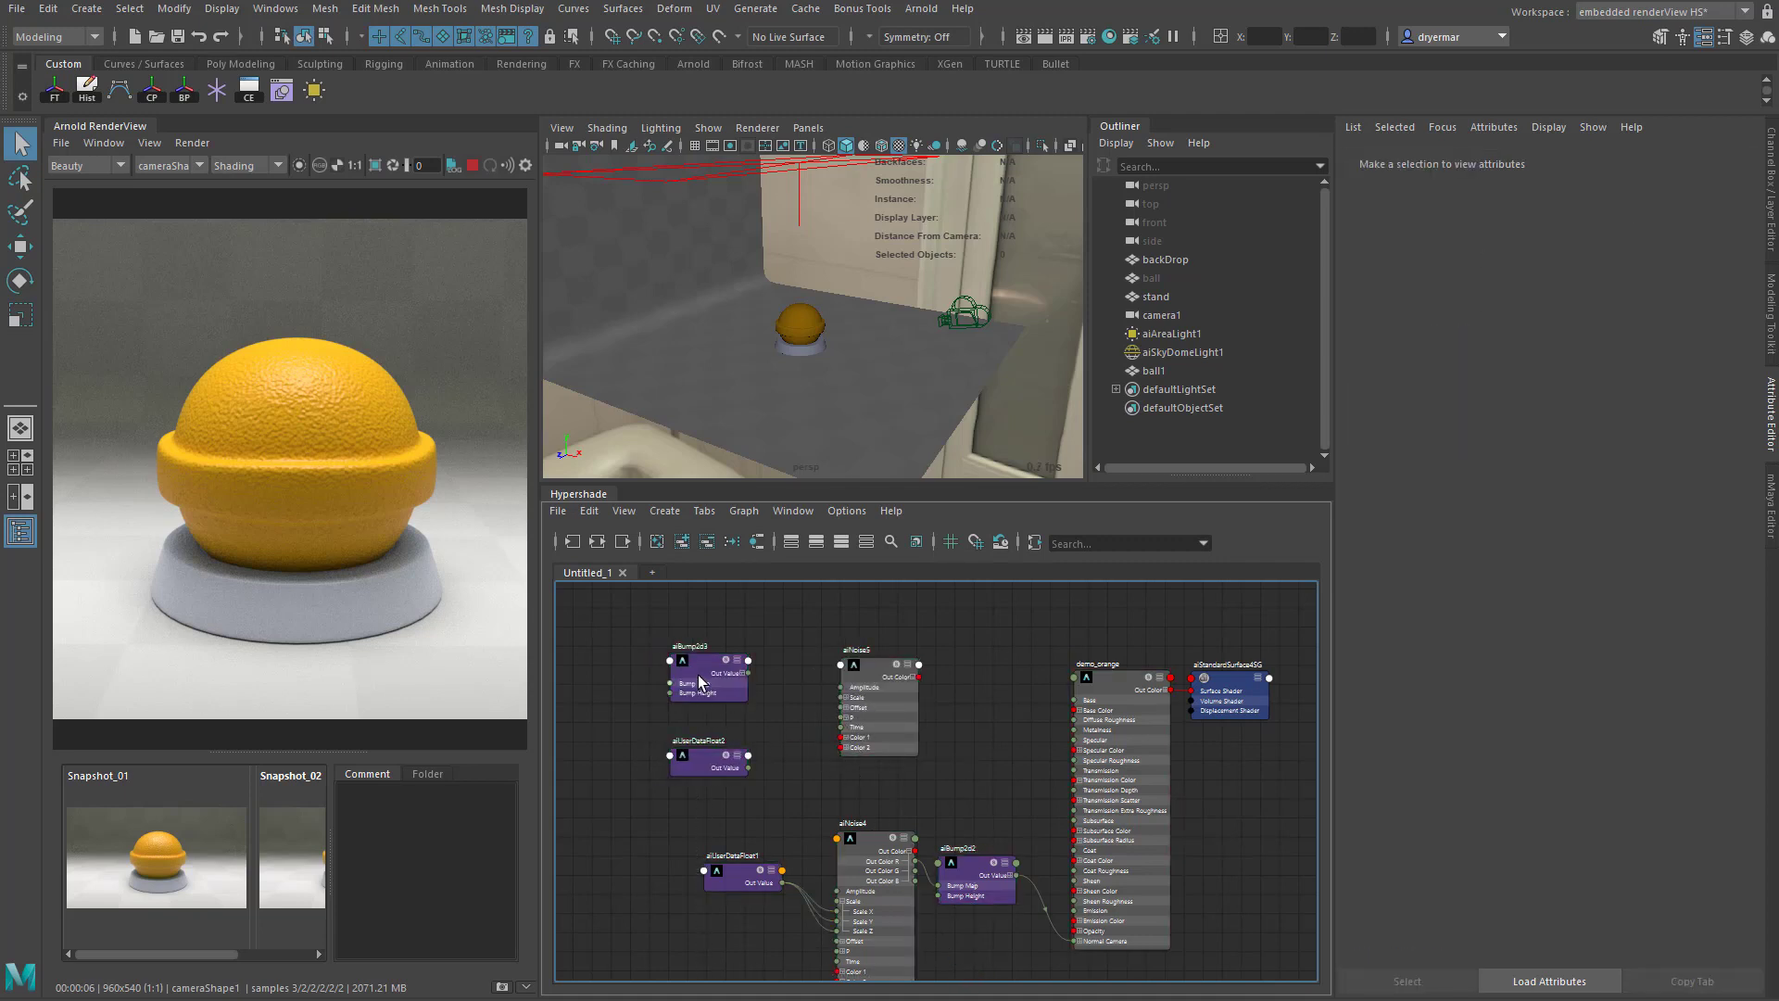
{"action": "left_click_drag", "start_coordinate": [702, 670], "coordinate": [1003, 725]}
{"action": "scroll", "coordinate": [825, 699], "scroll_direction": "up", "scroll_amount": 3}
{"action": "left_click_drag", "start_coordinate": [688, 789], "coordinate": [712, 682]}
- Connect the duplicated aiUserDataFloat's Out Value to Scale X, Y and Z of the duplicated aiNoise
{"action": "left_click", "coordinate": [872, 702]}
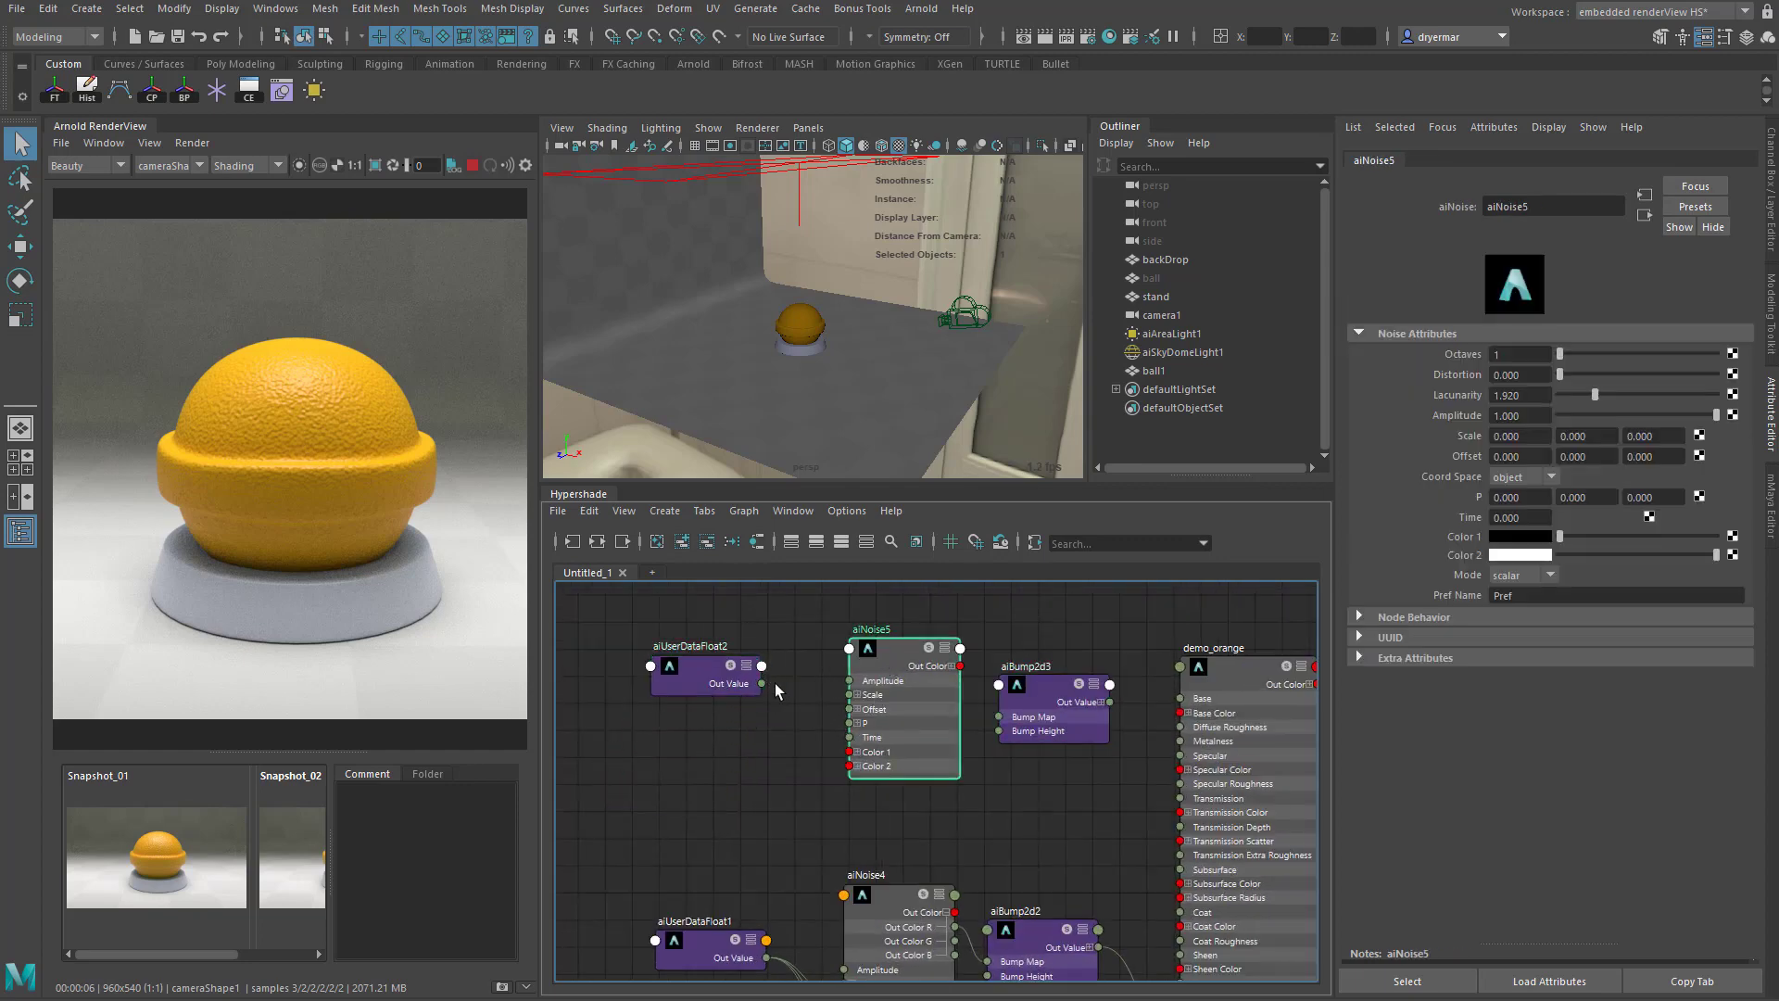
{"action": "left_click", "coordinate": [858, 695]}
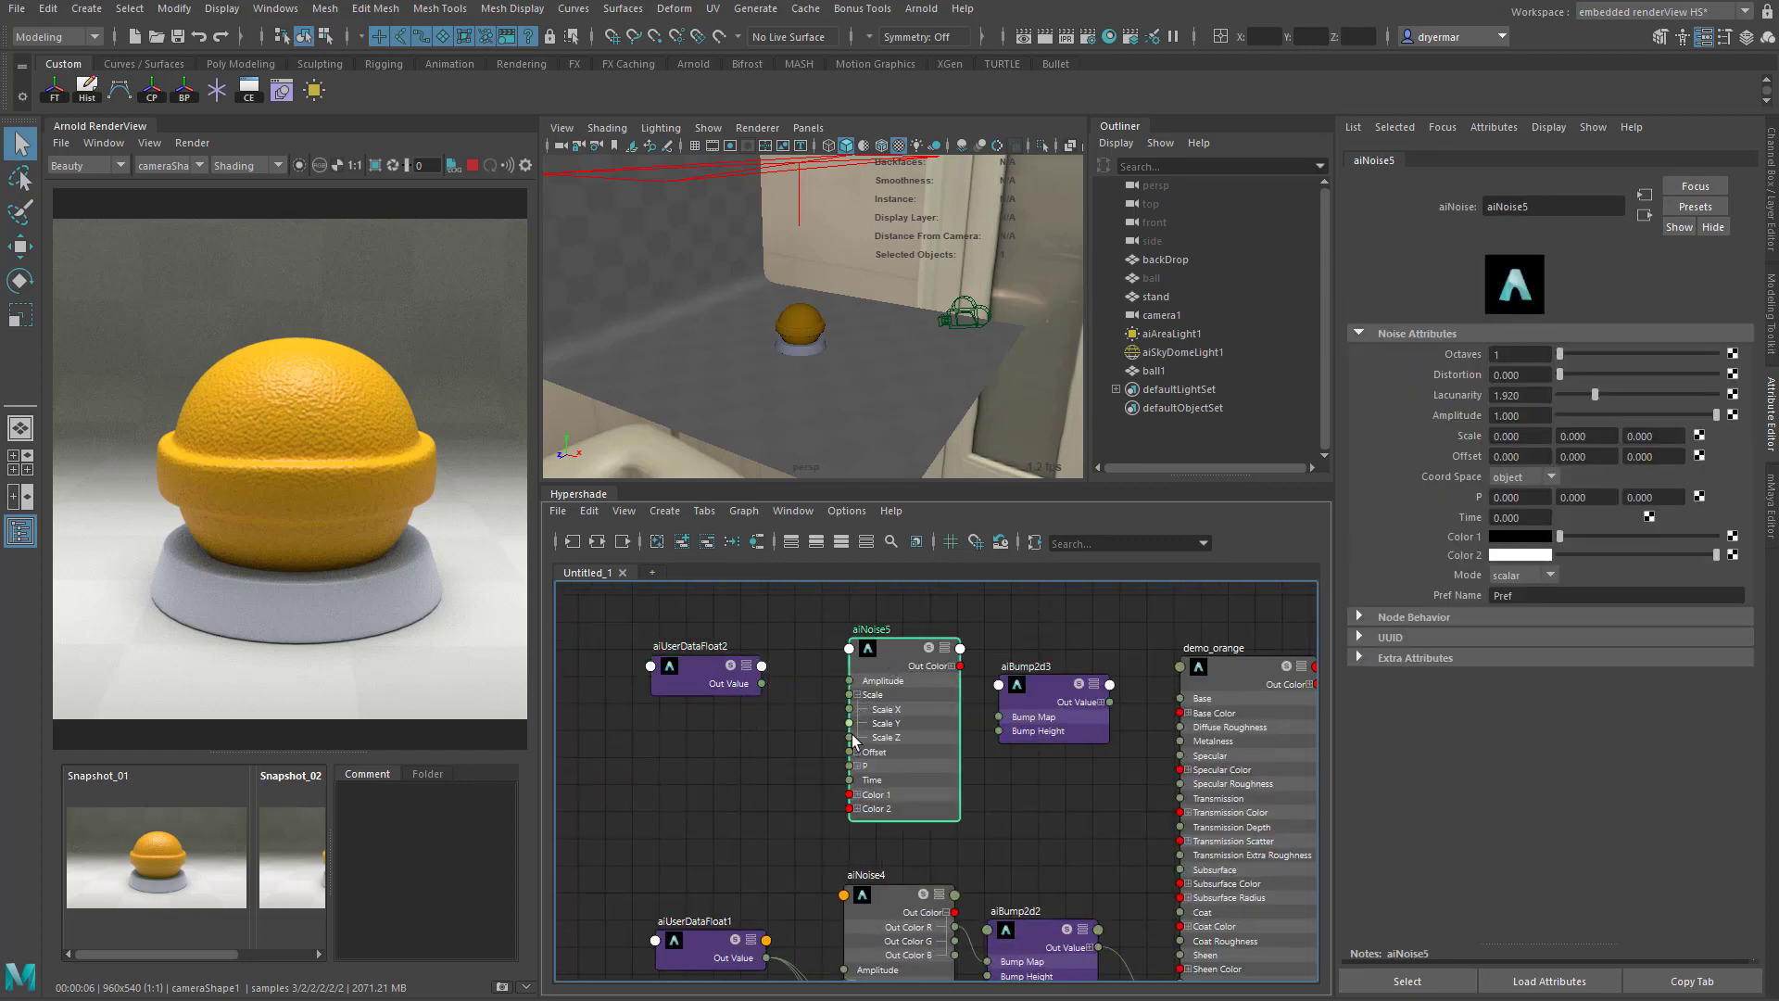
{"action": "scroll", "coordinate": [856, 741], "scroll_direction": "up", "scroll_amount": 2}
{"action": "left_click_drag", "start_coordinate": [721, 658], "coordinate": [844, 735]}
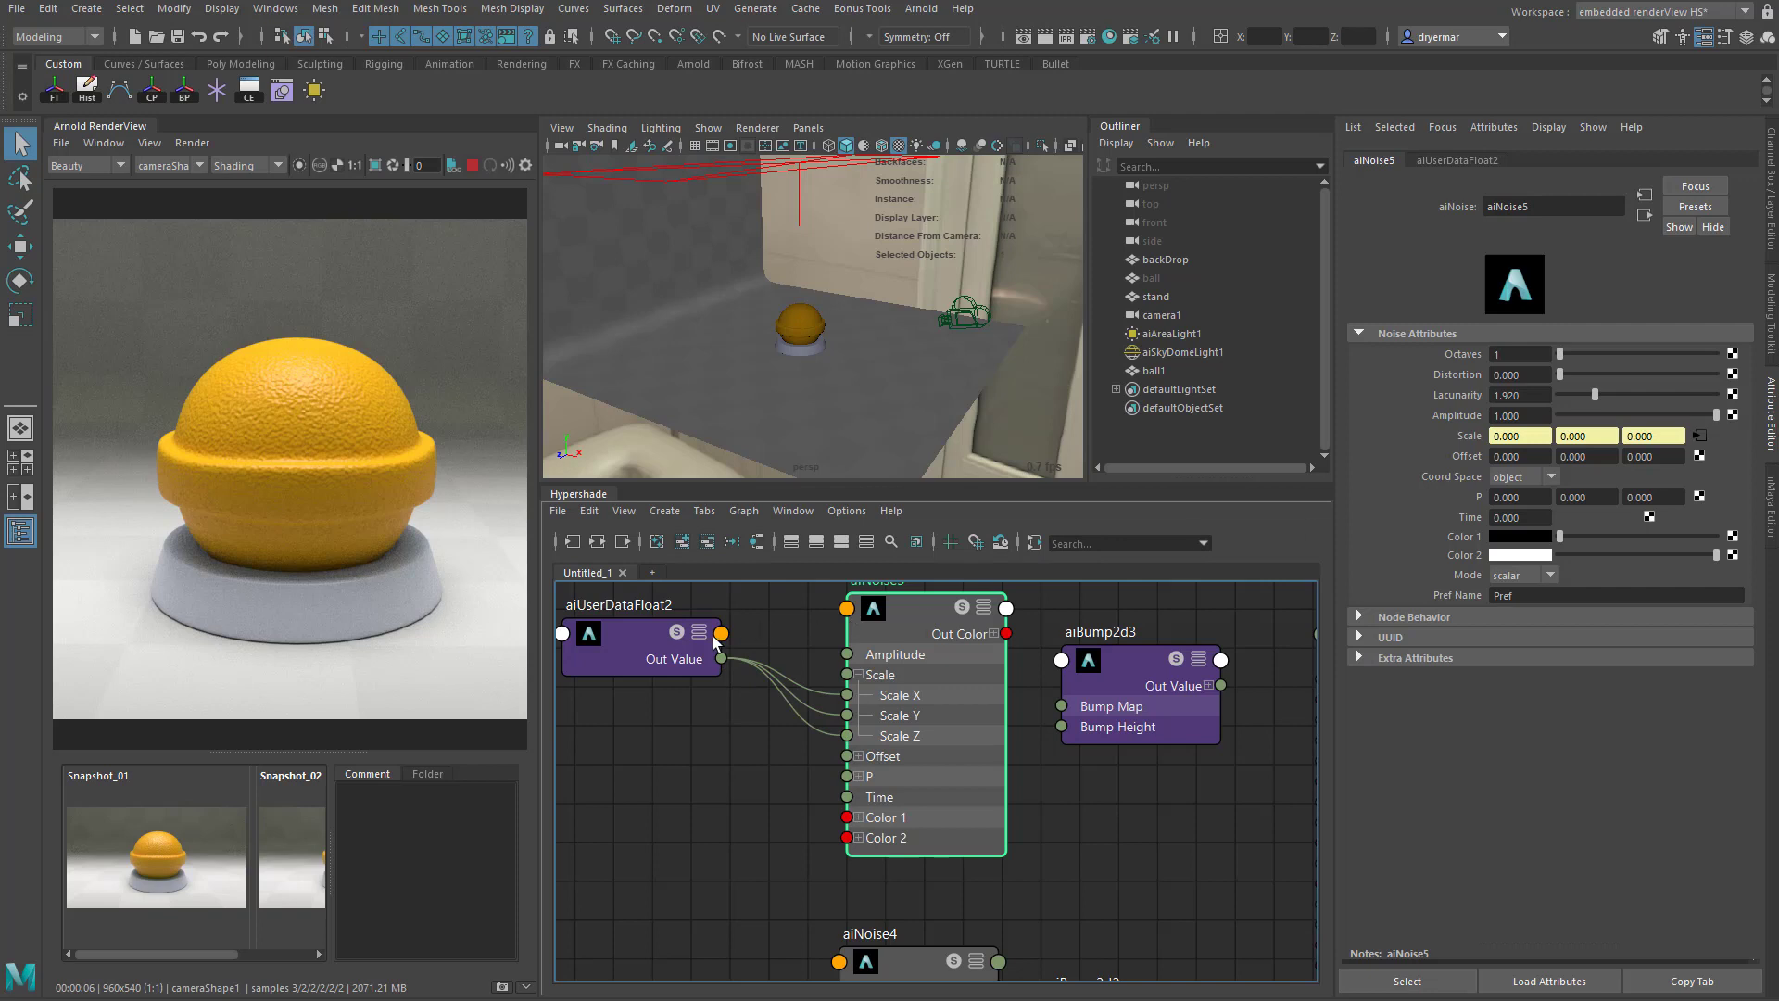
- Set the Default Value of the original aiUserDataFloat node feeding aiNoise4 to 20
{"action": "left_click", "coordinate": [646, 649]}
{"action": "left_click", "coordinate": [1525, 289]}
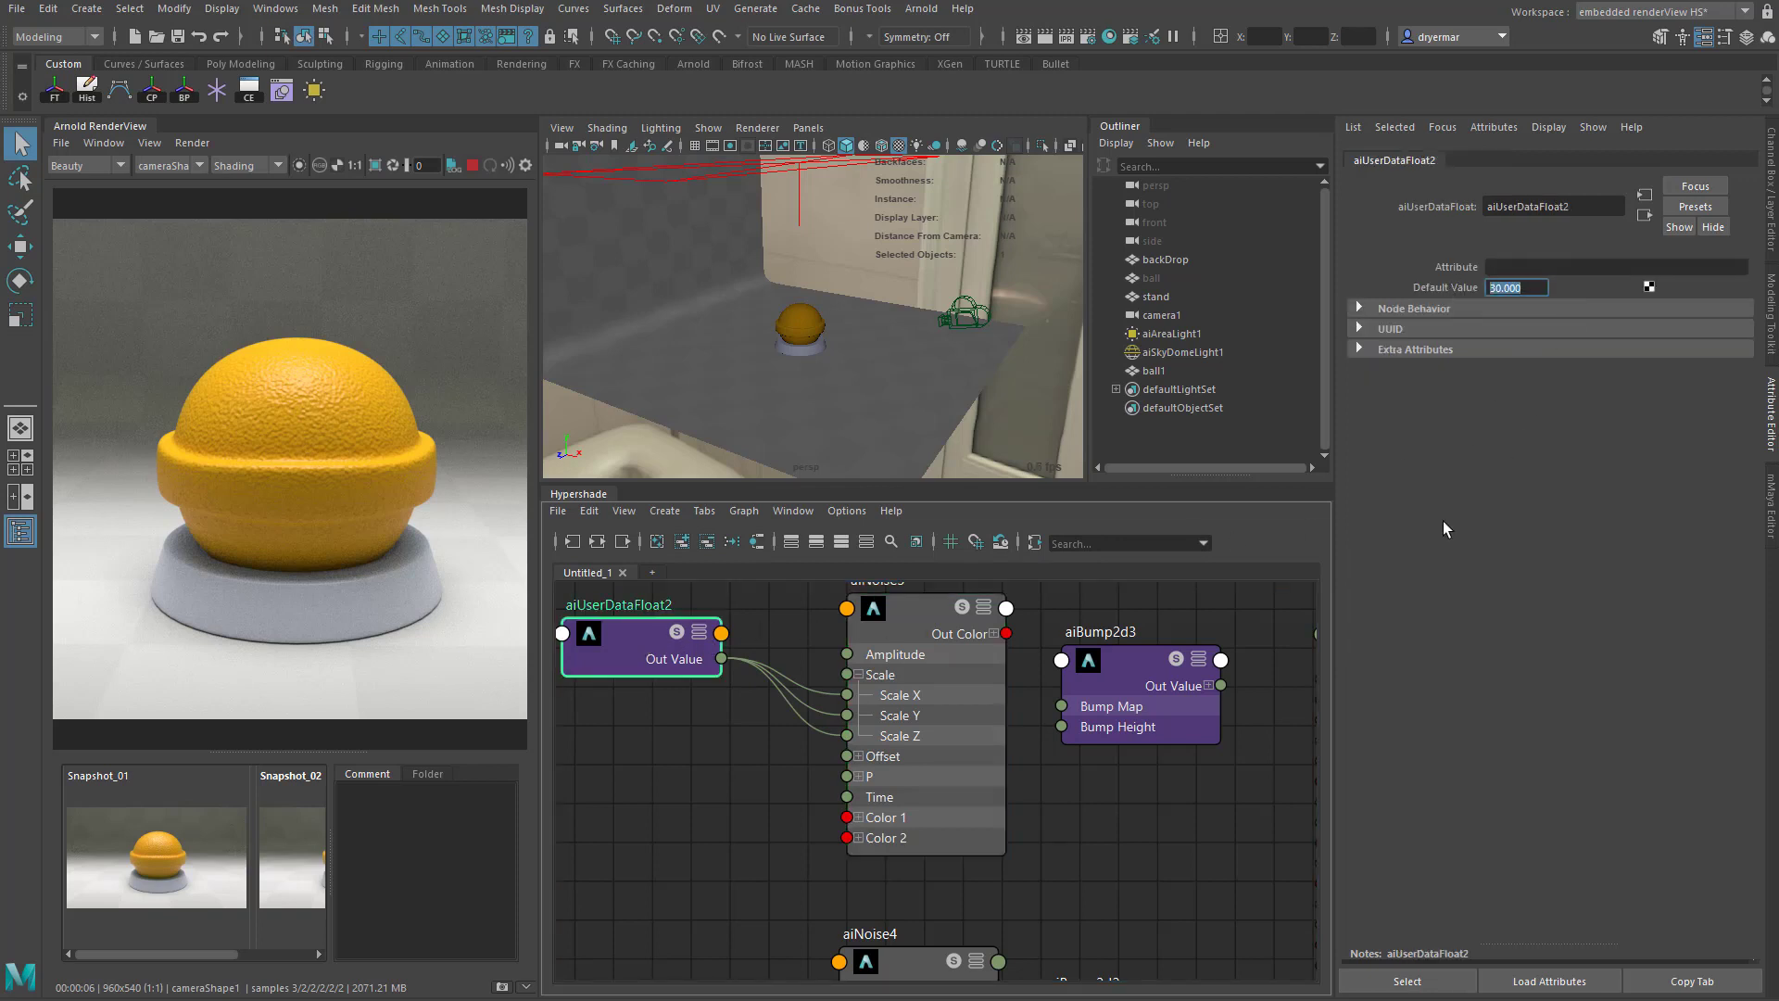
{"action": "middle_click_drag", "start_coordinate": [1107, 817], "coordinate": [1133, 633], "text": "alt"}
{"action": "left_click", "coordinate": [647, 863]}
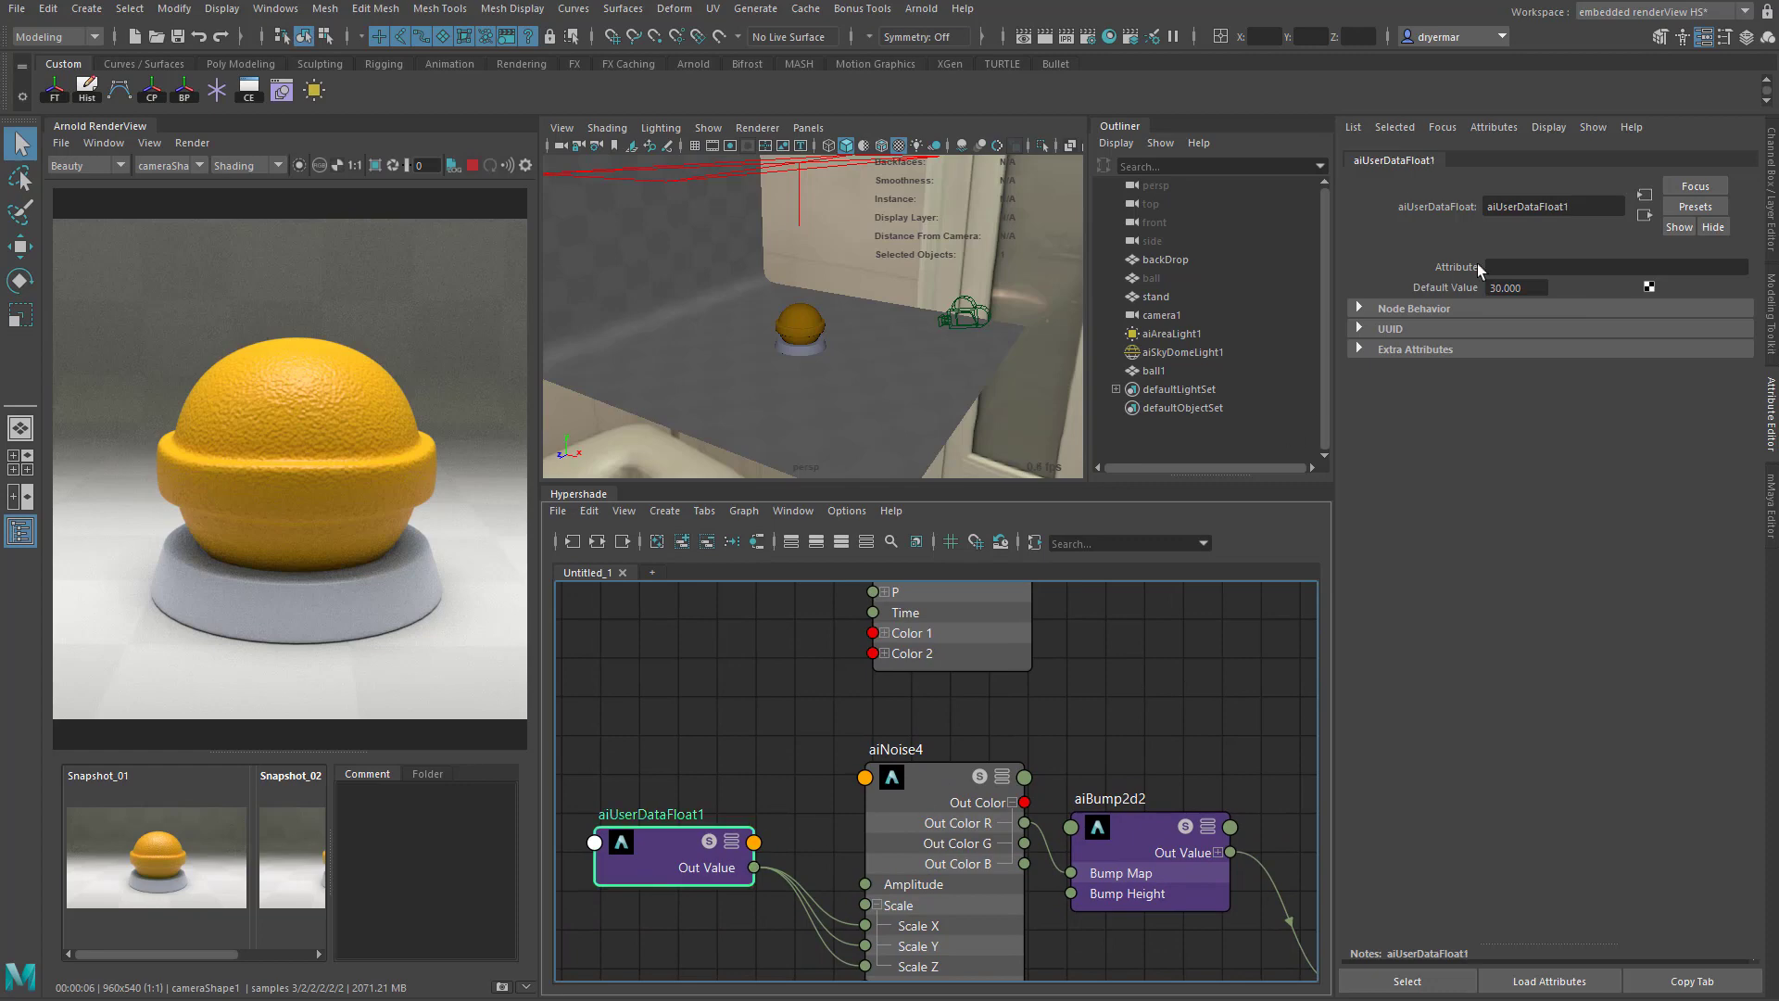
{"action": "left_click", "coordinate": [1534, 288]}
{"action": "type", "text": "20"}
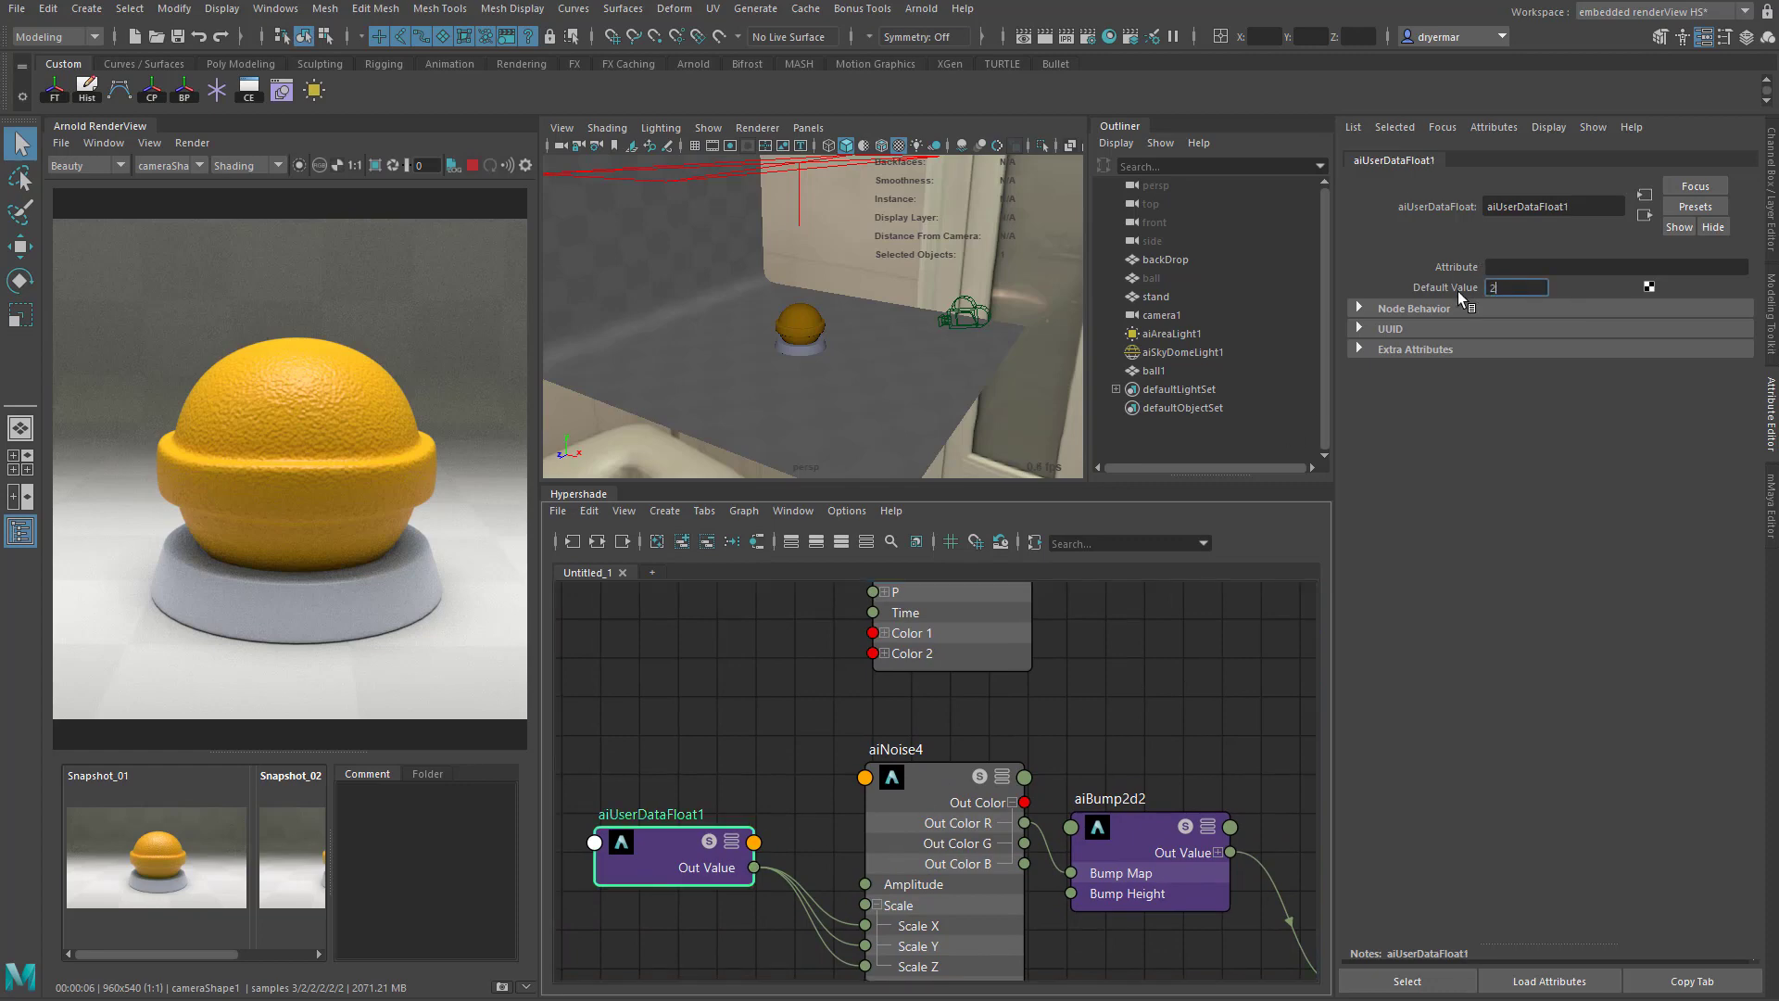
{"action": "key", "text": "Return"}
- Rename the duplicated aiNoise node coat_noise
{"action": "middle_click_drag", "start_coordinate": [729, 794], "coordinate": [762, 990], "text": "alt"}
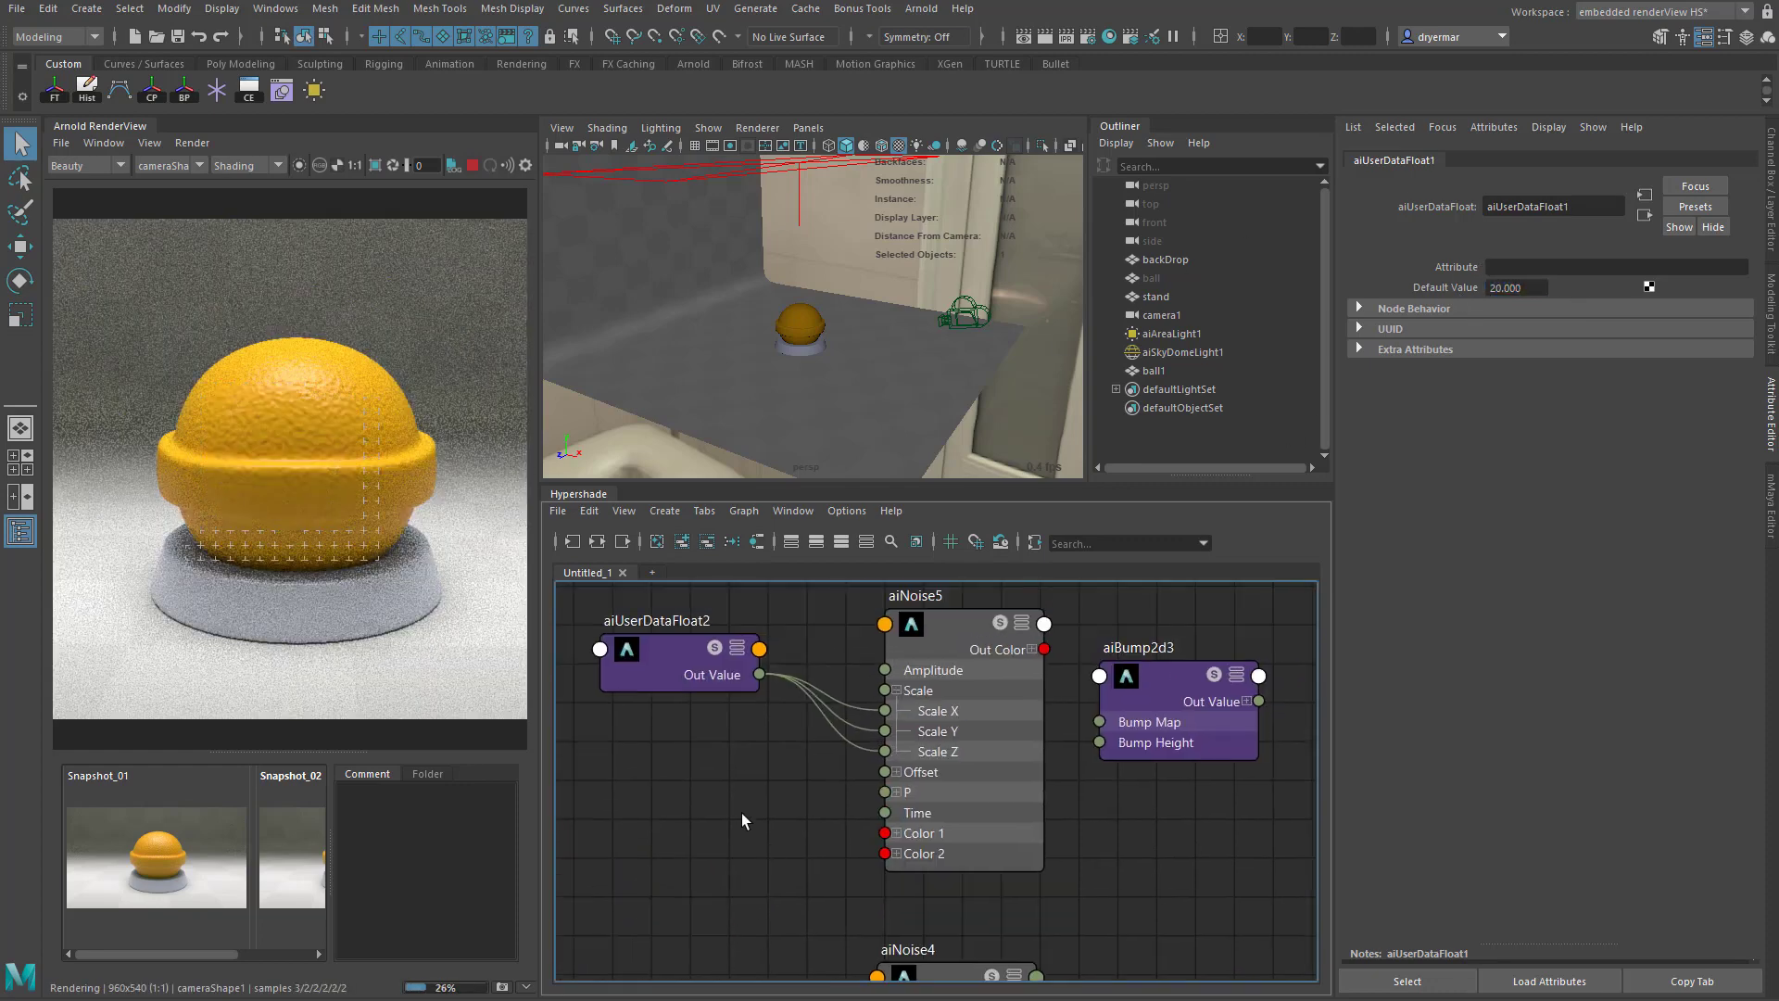
{"action": "left_click", "coordinate": [699, 644]}
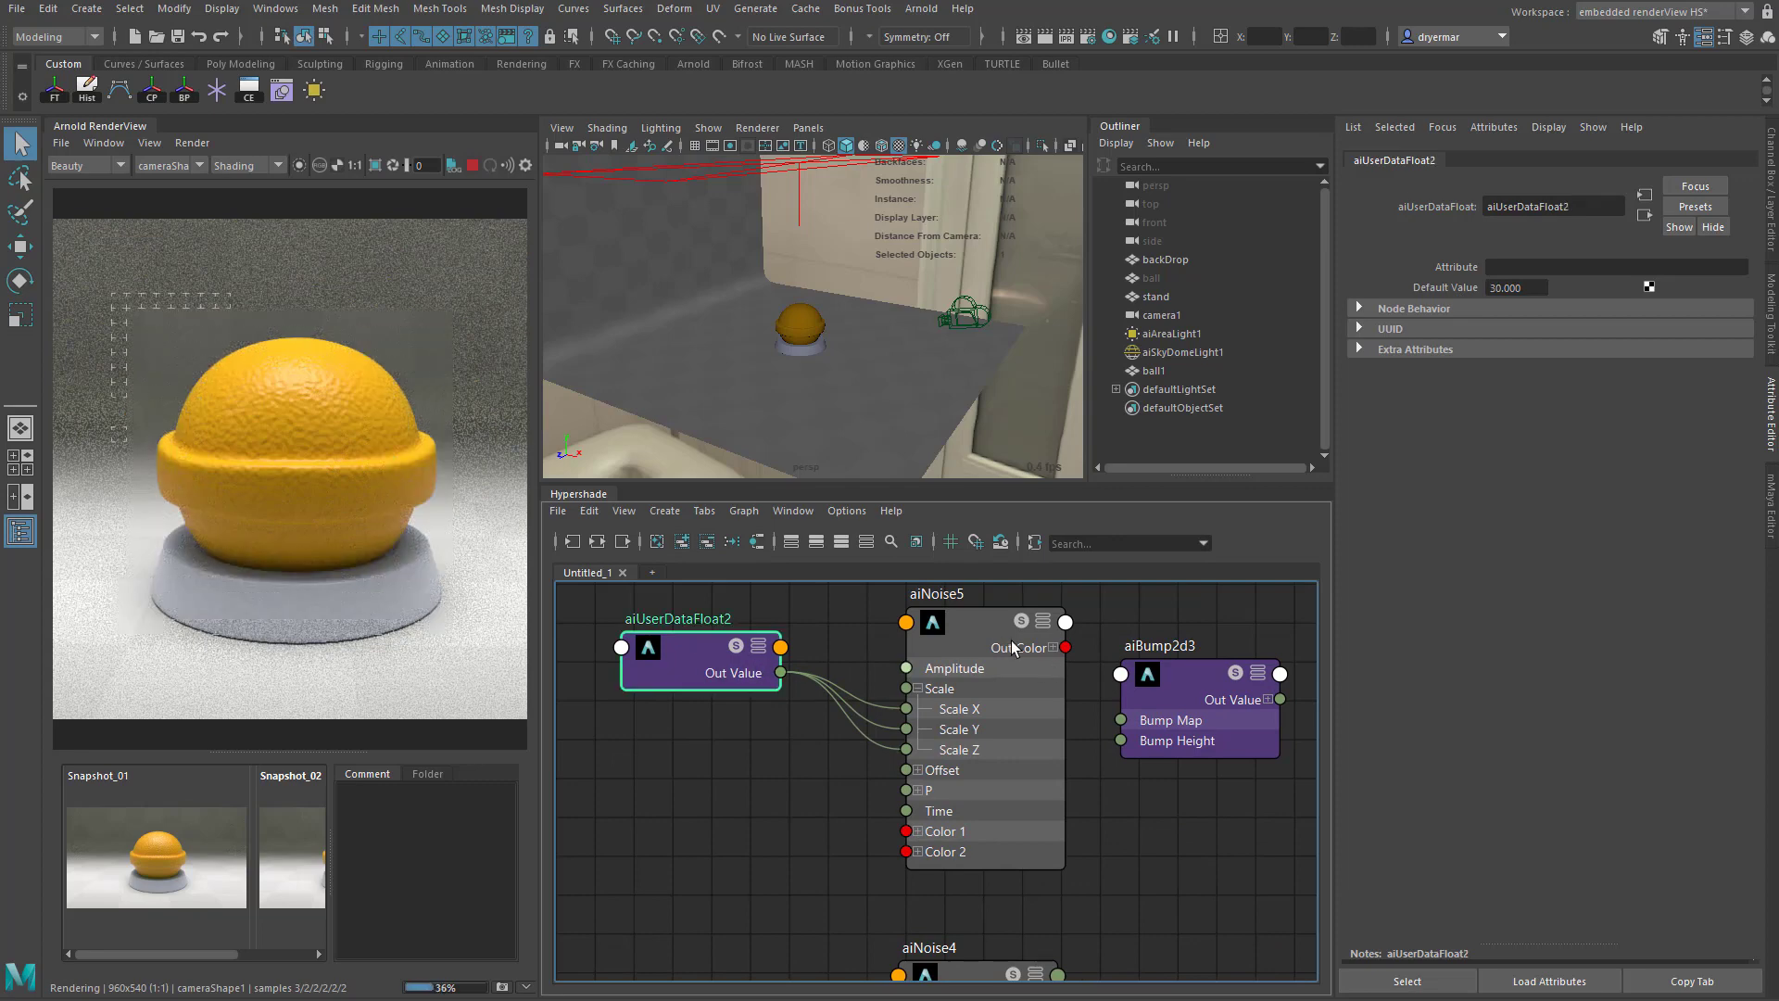
{"action": "double_click", "coordinate": [931, 596]}
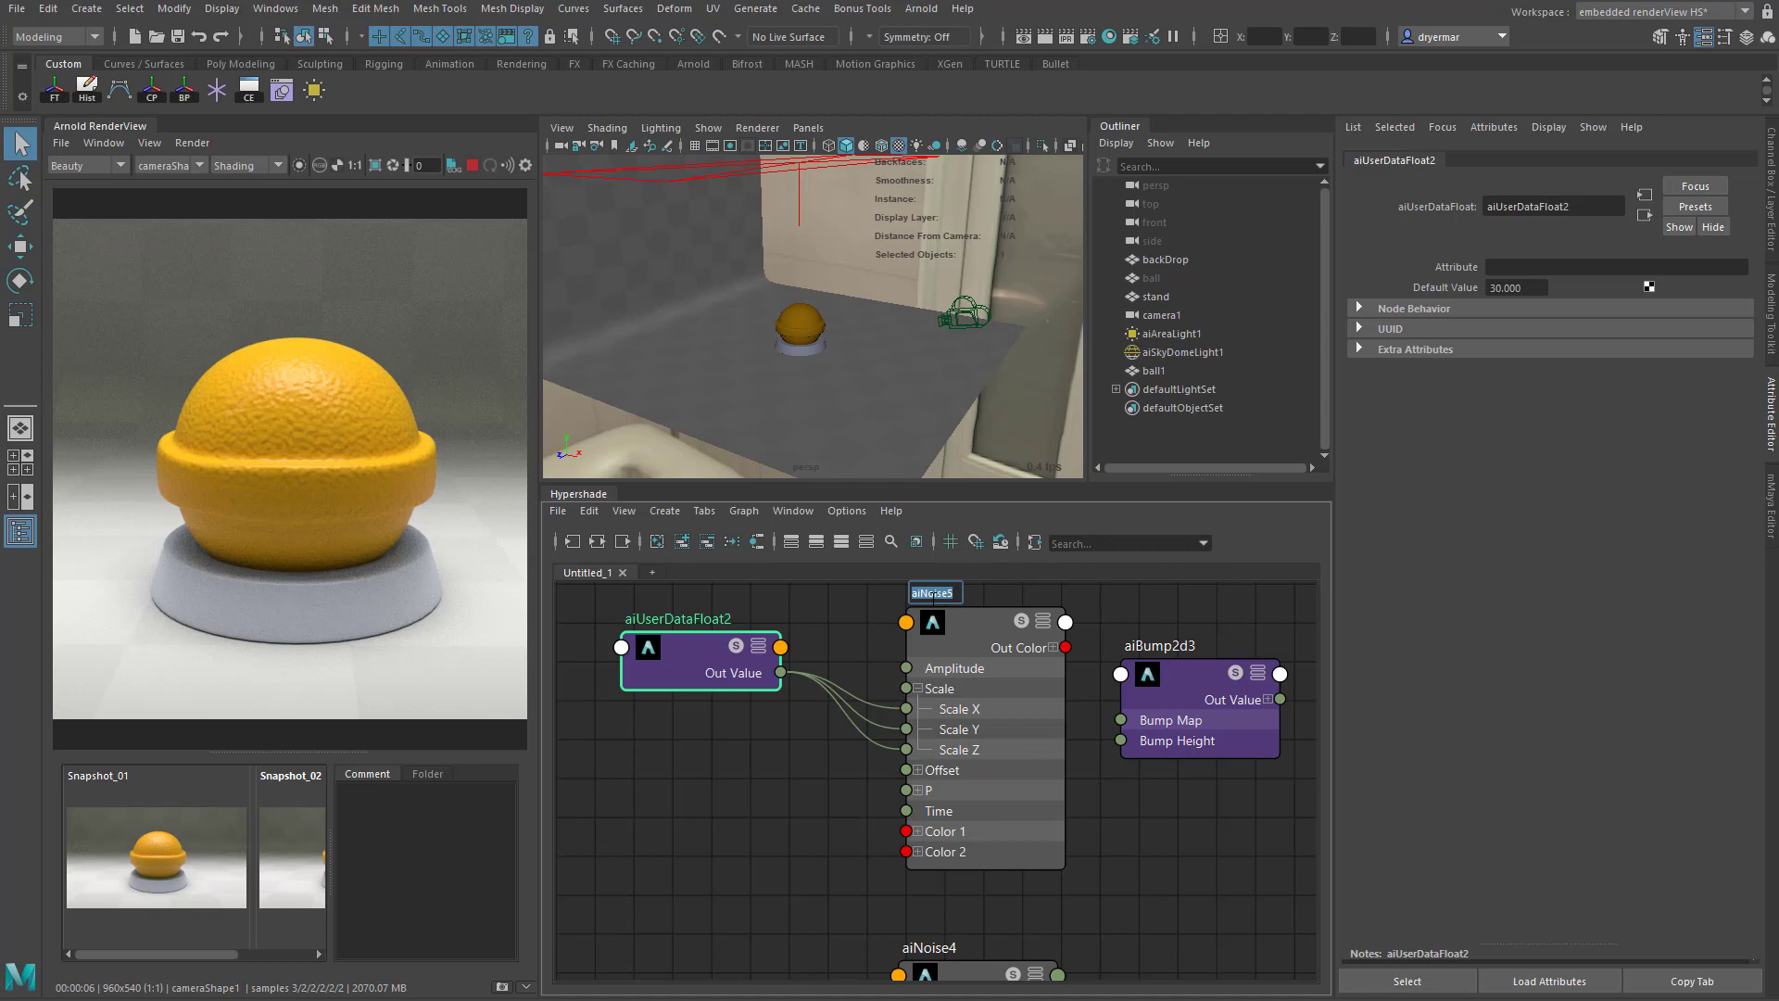
{"action": "type", "text": "fl"}
{"action": "type", "text": "ise"}
{"action": "key", "text": "Return"}
- Rename the aiUserDataFloat node that drives coat_noise to coat_noise_scale
{"action": "double_click", "coordinate": [699, 619]}
{"action": "type", "text": "co"}
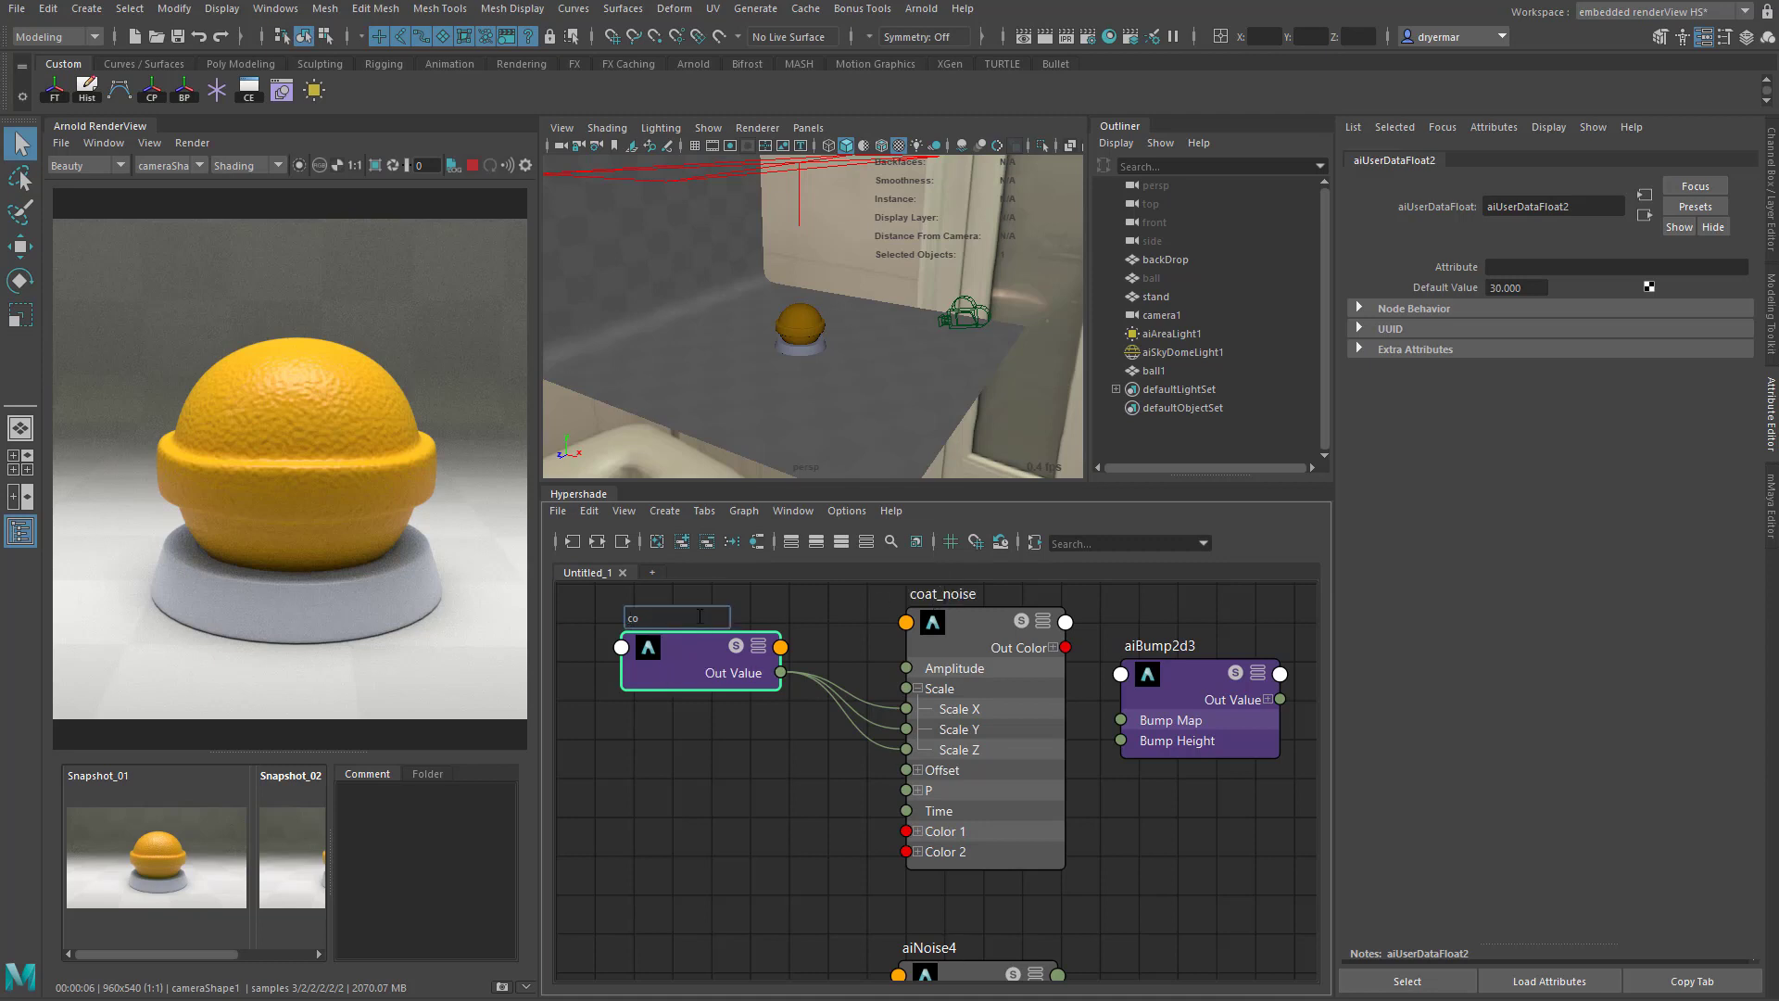
{"action": "type", "text": "at_noise_scale"}
{"action": "key", "text": "Return"}
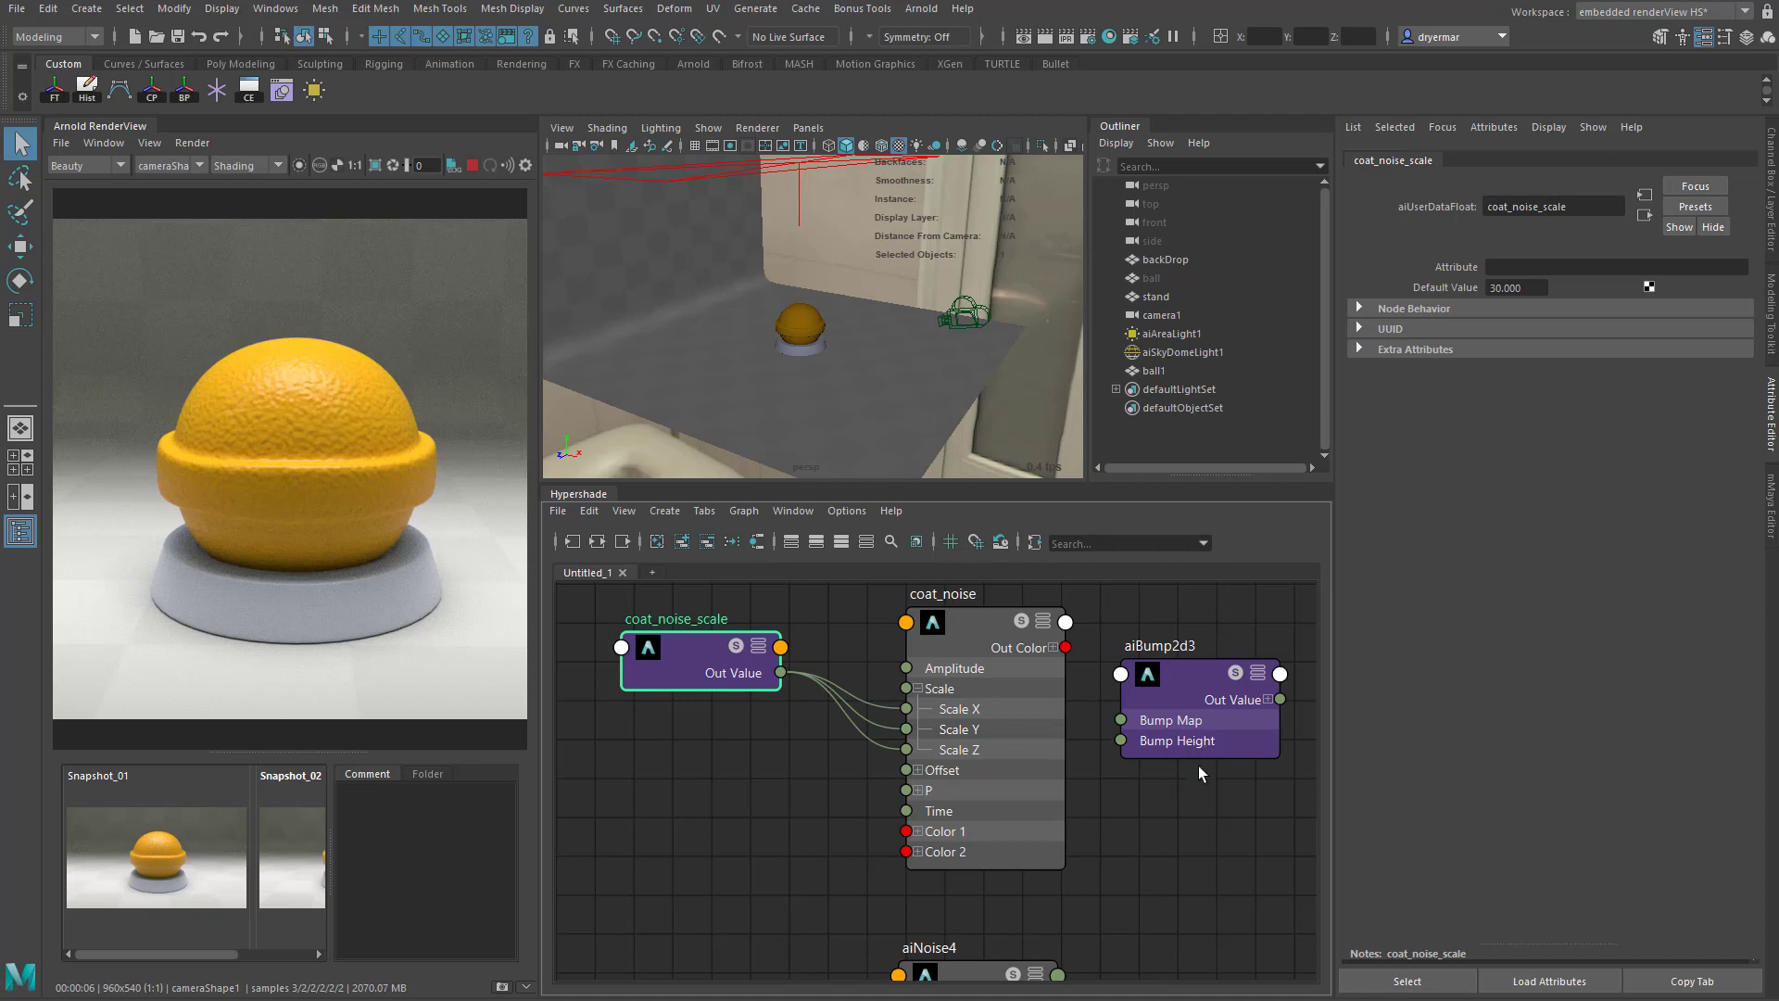
- Connect coat_noise's Out Color R to the Bump Map input of aiBump2d3
{"action": "middle_click_drag", "start_coordinate": [1045, 799], "coordinate": [859, 813], "text": "alt"}
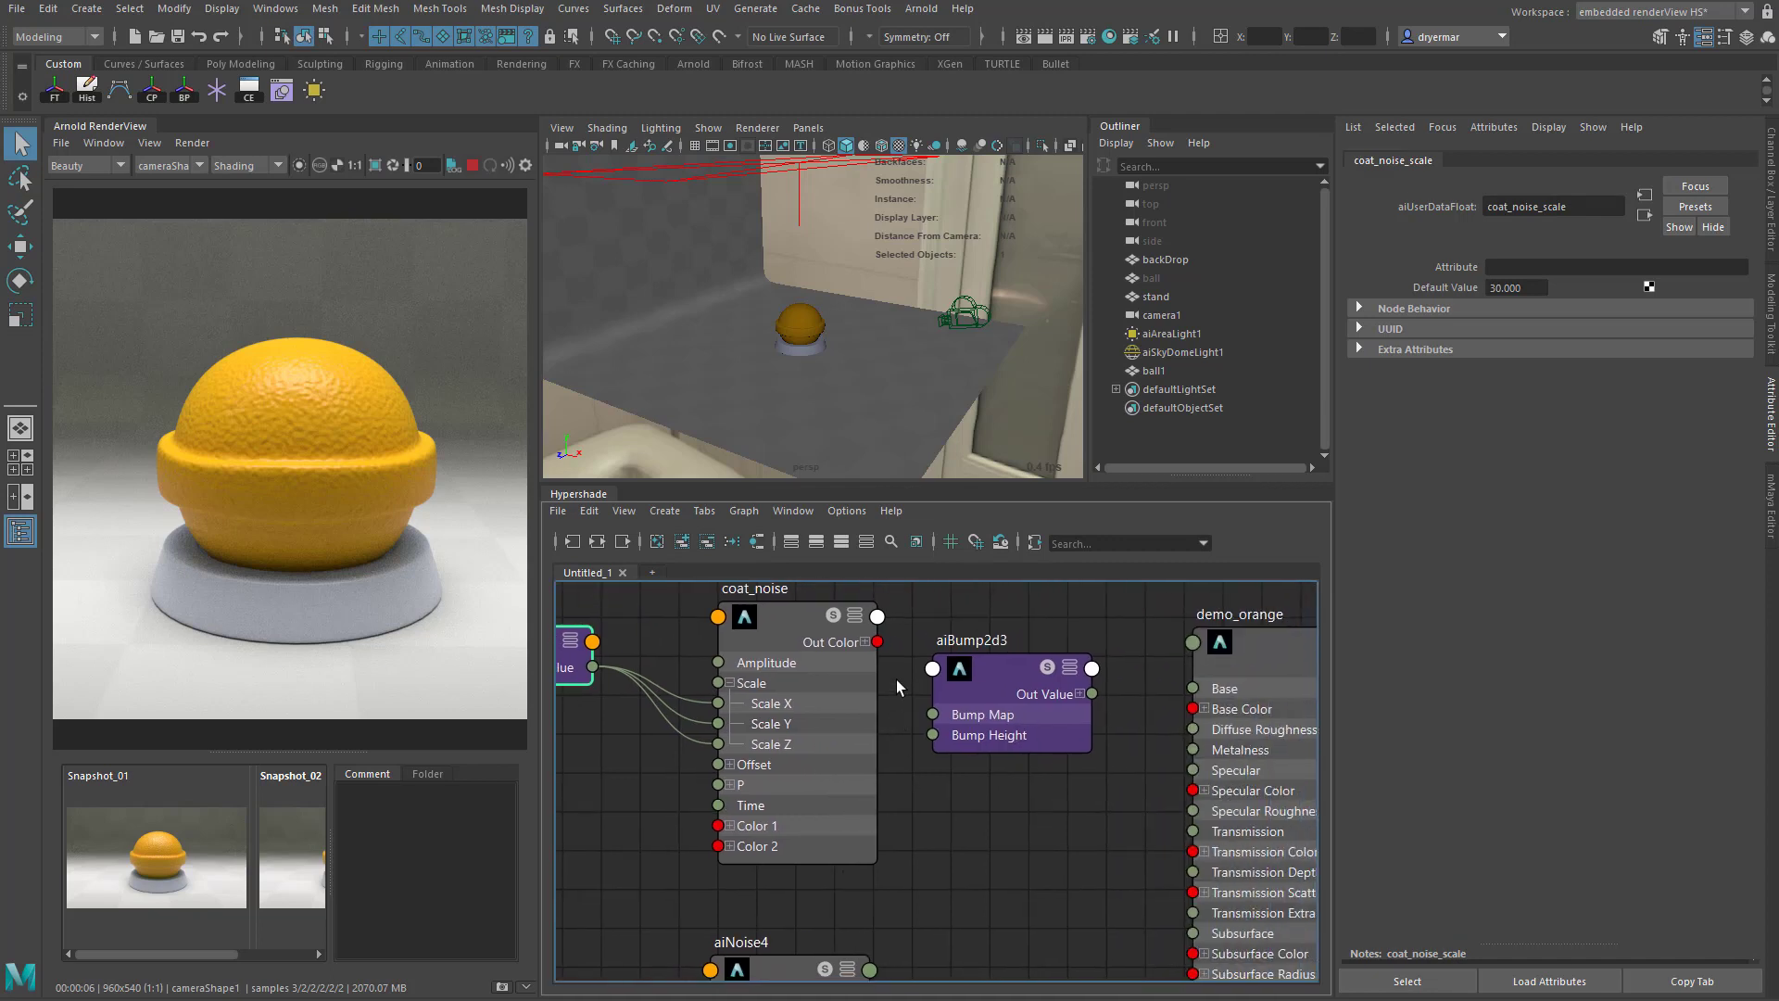
{"action": "left_click", "coordinate": [866, 642]}
{"action": "left_click_drag", "start_coordinate": [876, 662], "coordinate": [932, 715]}
{"action": "middle_click_drag", "start_coordinate": [1030, 787], "coordinate": [881, 812], "text": "alt"}
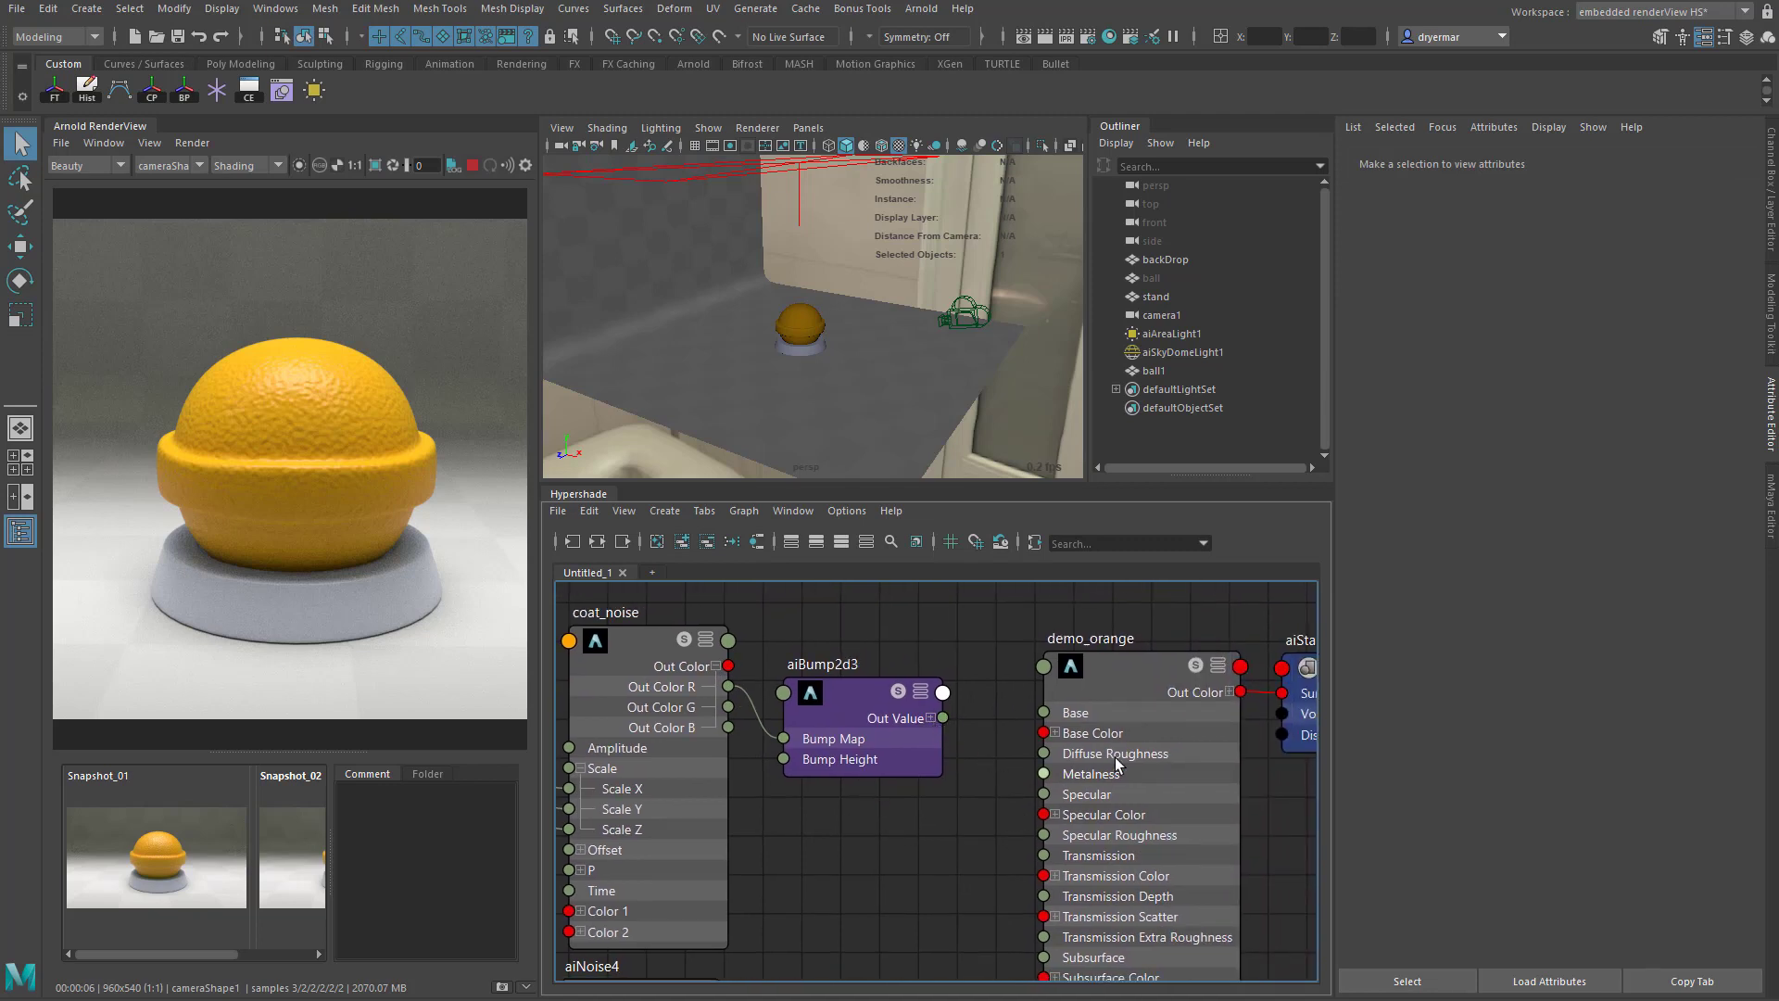
- Move the demo_orange node slightly up in the graph and set its Coat Weight to 1
{"action": "left_click", "coordinate": [1120, 685]}
{"action": "left_click_drag", "start_coordinate": [1126, 695], "coordinate": [1110, 647]}
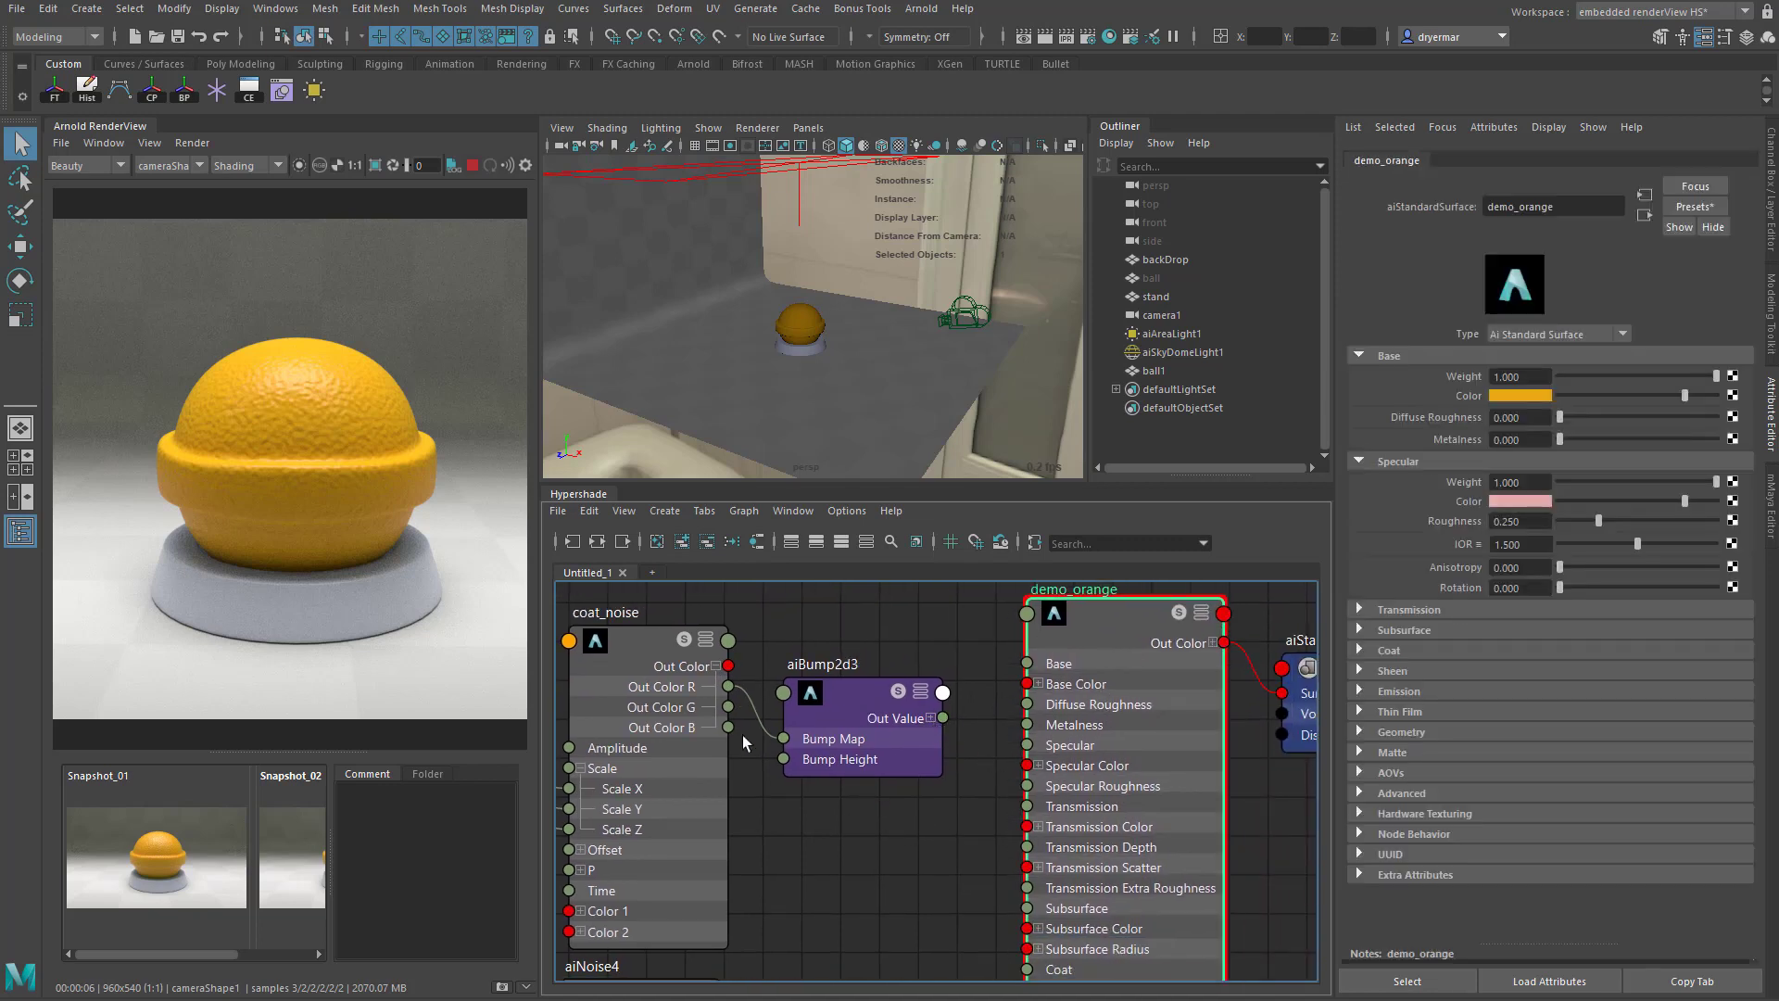
{"action": "right_click_drag", "start_coordinate": [804, 788], "coordinate": [771, 774], "text": "alt"}
{"action": "middle_click_drag", "start_coordinate": [800, 750], "coordinate": [760, 683], "text": "alt"}
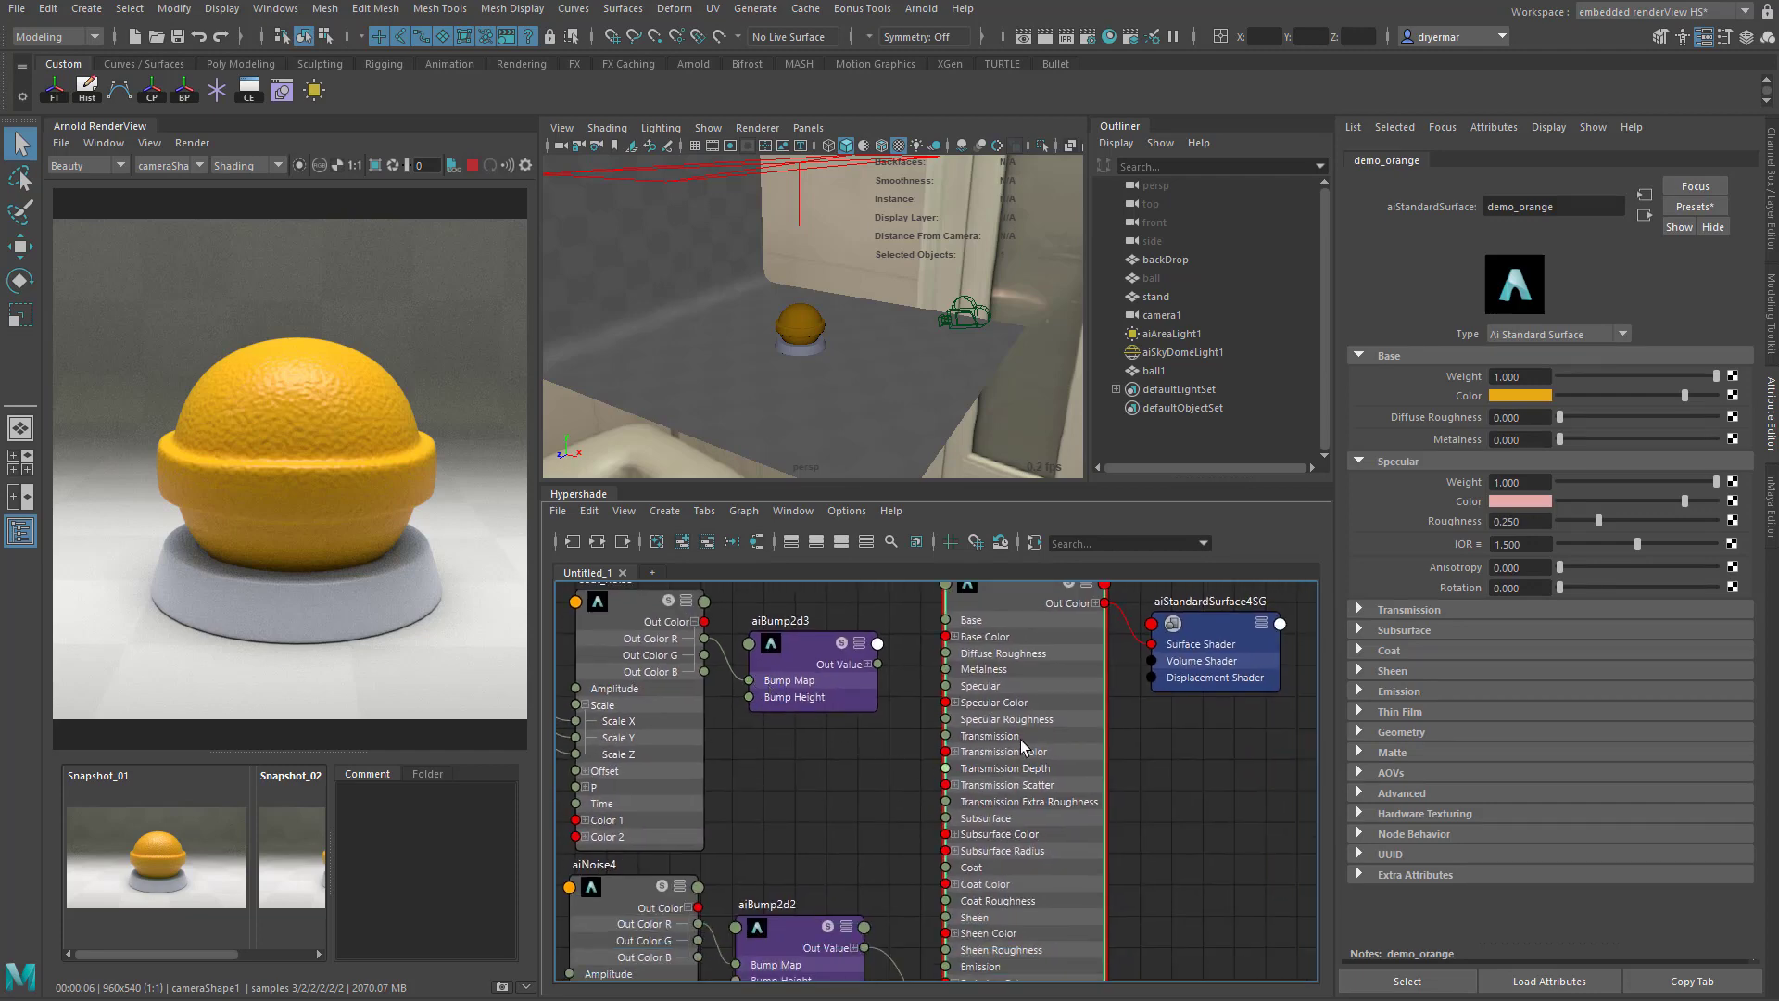
{"action": "left_click", "coordinate": [1389, 652]}
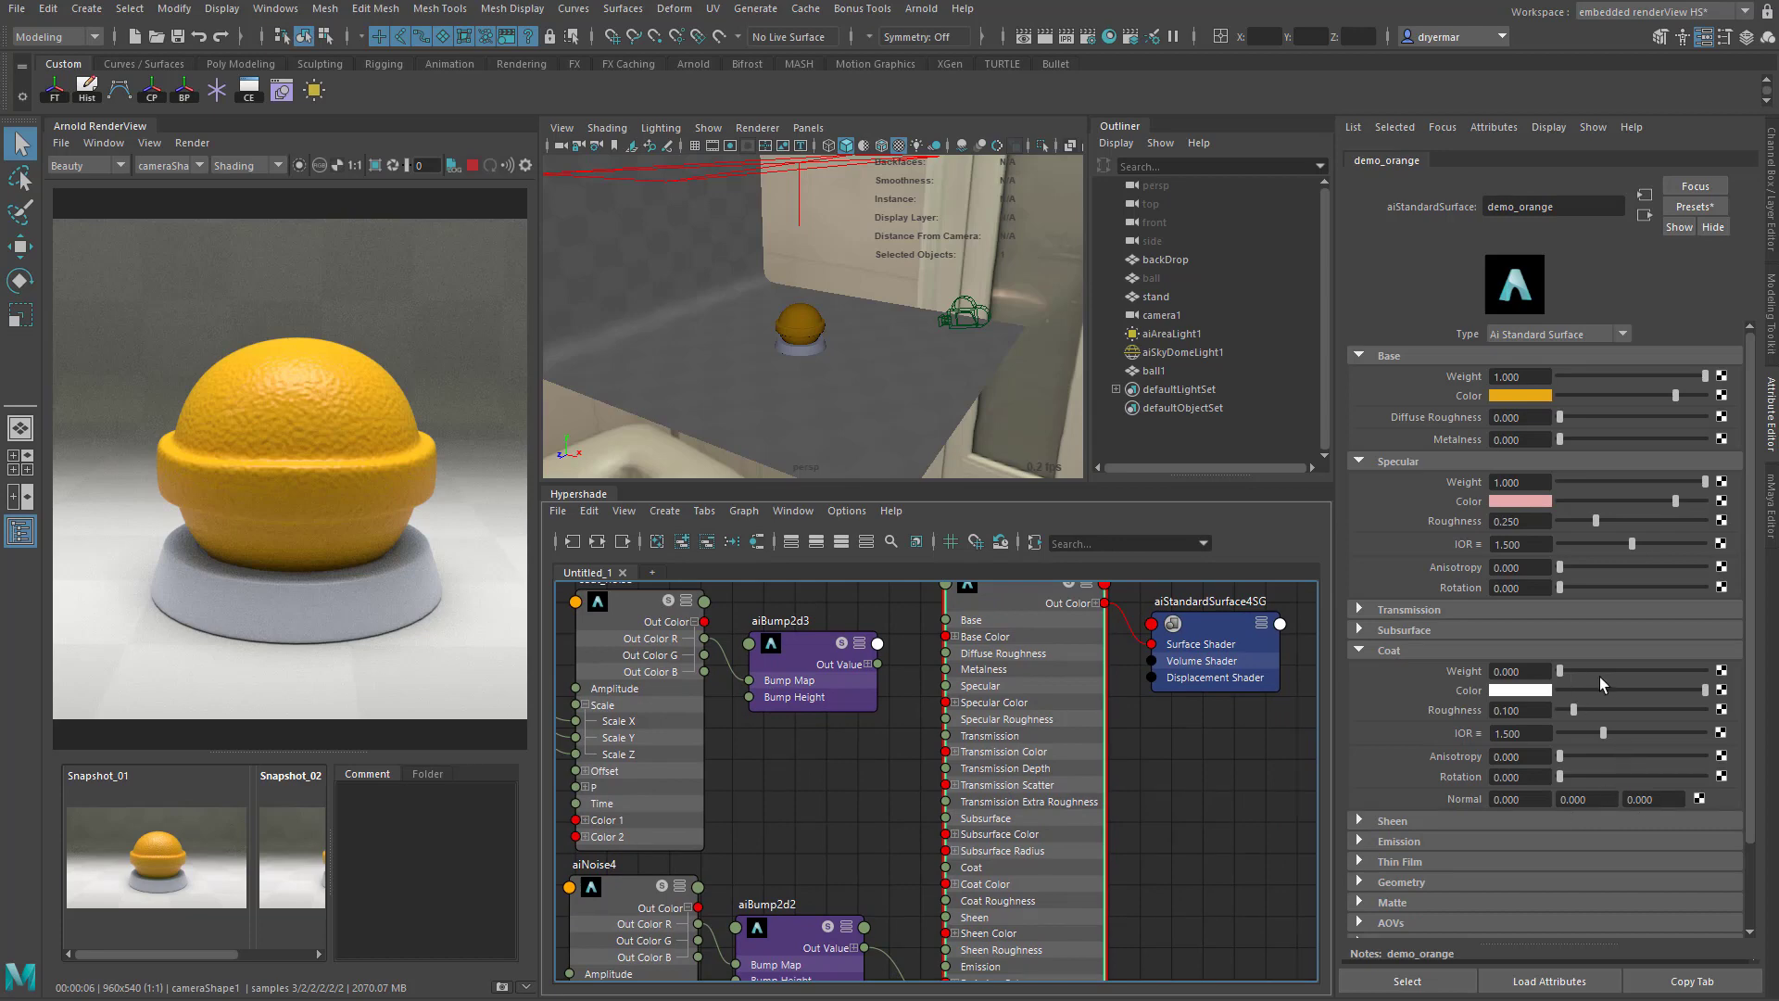
{"action": "left_click_drag", "start_coordinate": [1559, 671], "coordinate": [1709, 676]}
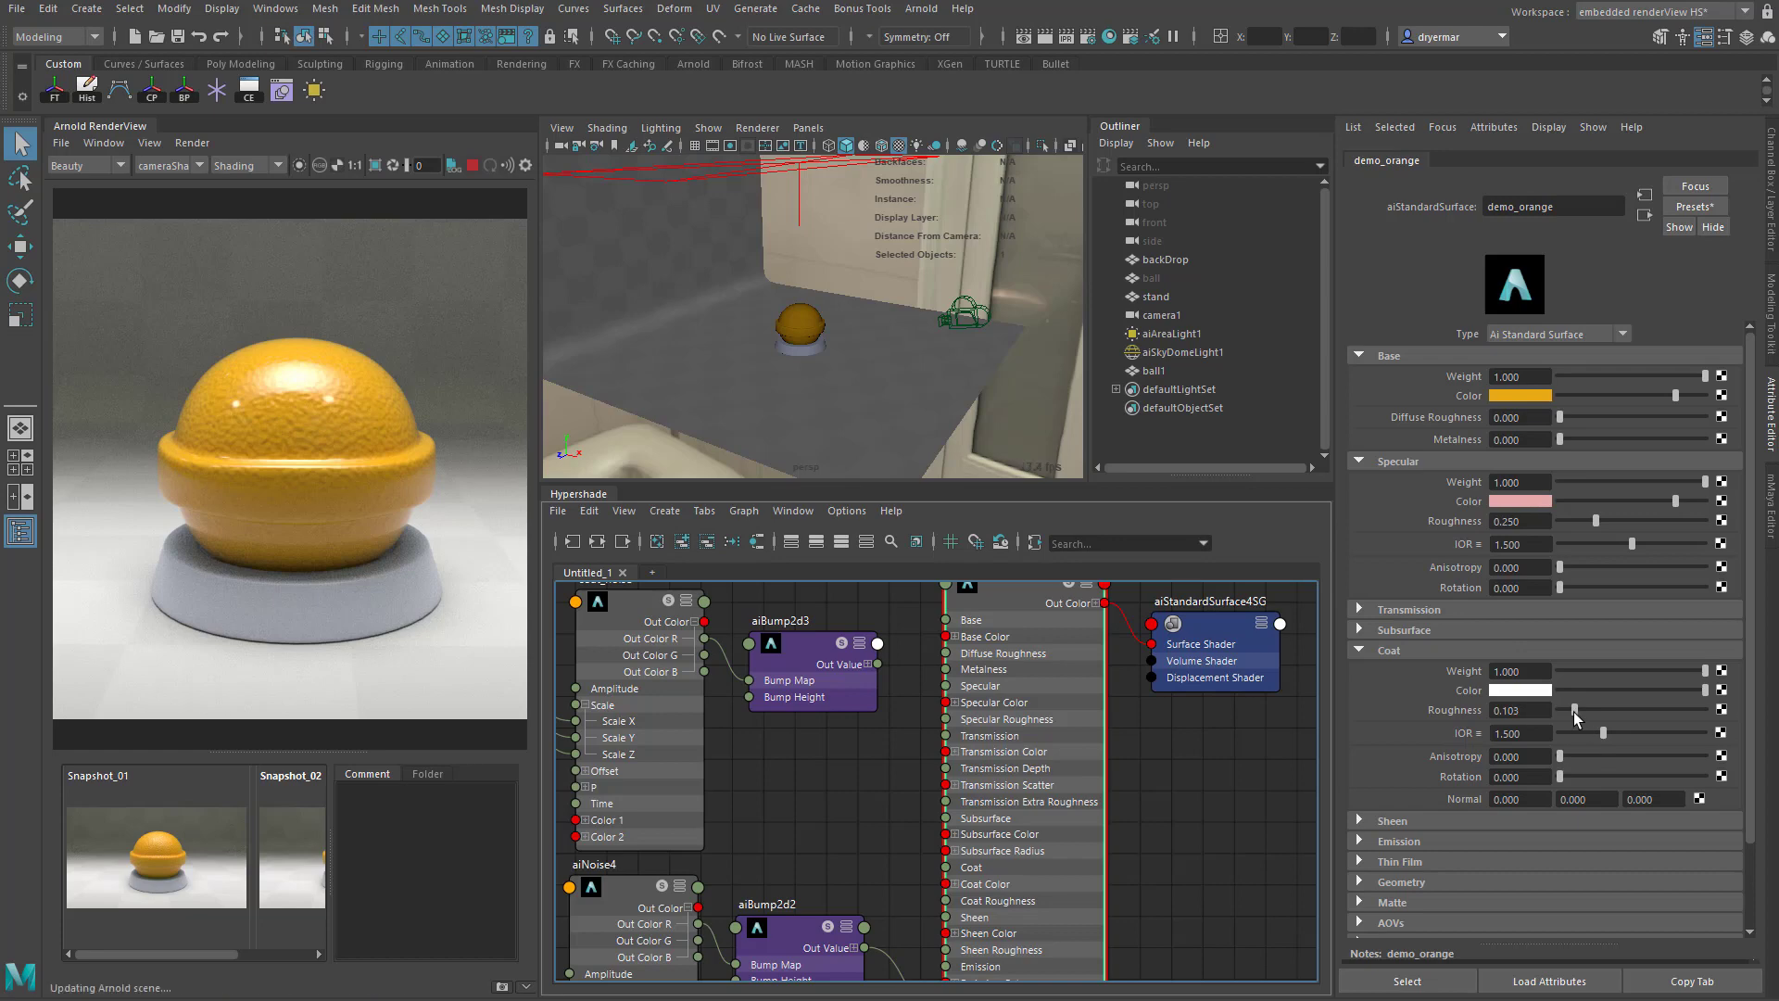
- Set demo_orange's Coat Roughness to about 0.213, try a Coat IOR of 5, and return the IOR to 1.5
{"action": "left_click_drag", "start_coordinate": [1574, 710], "coordinate": [1718, 755]}
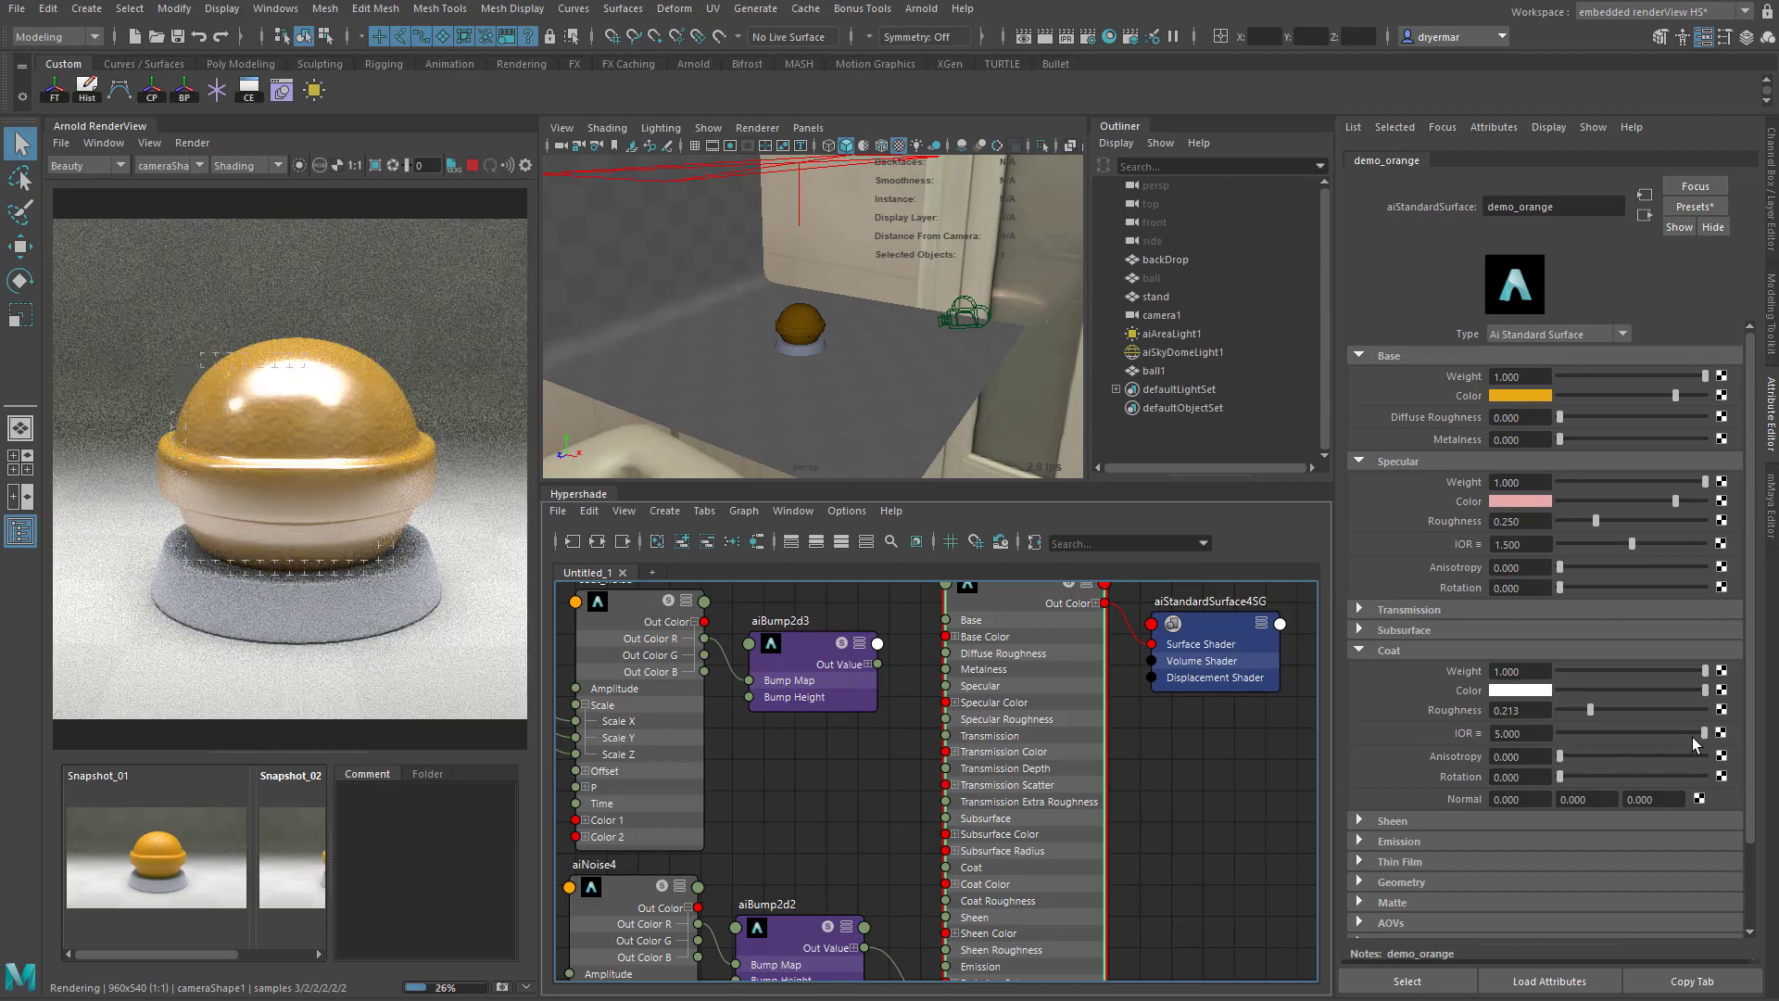
{"action": "left_click_drag", "start_coordinate": [1692, 736], "coordinate": [1621, 737]}
{"action": "left_click", "coordinate": [1537, 738]}
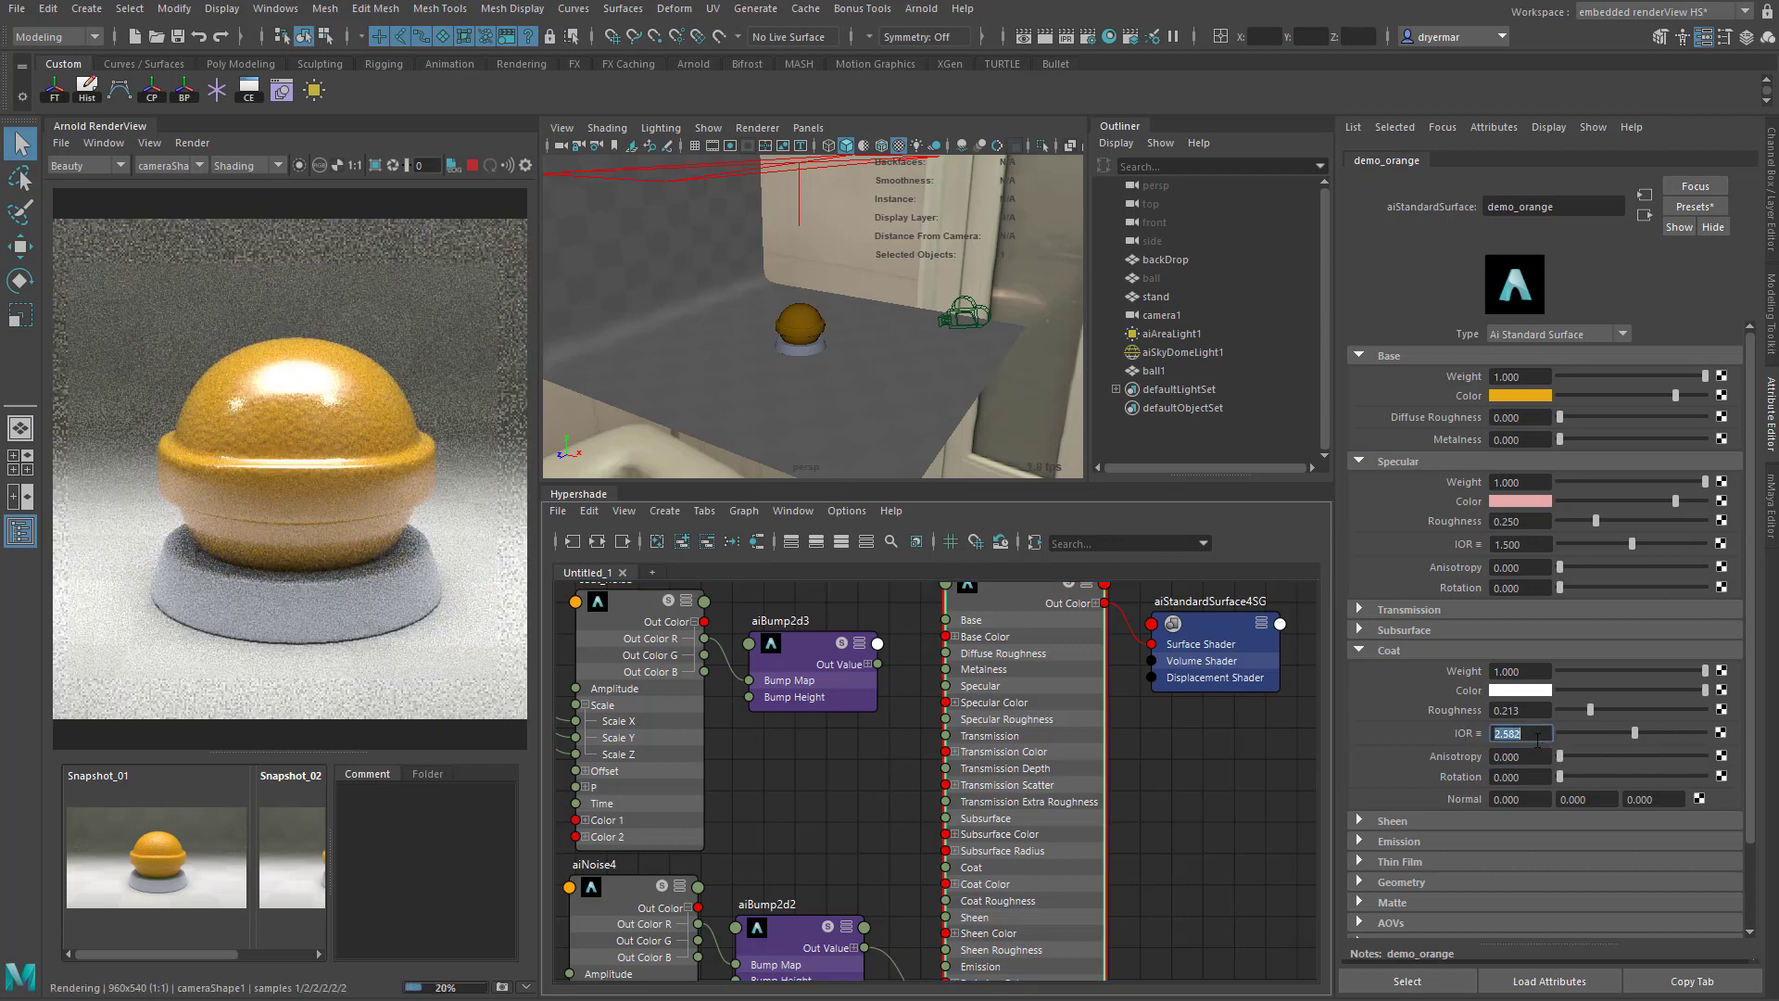
{"action": "type", "text": "1.5"}
{"action": "key", "text": "Return"}
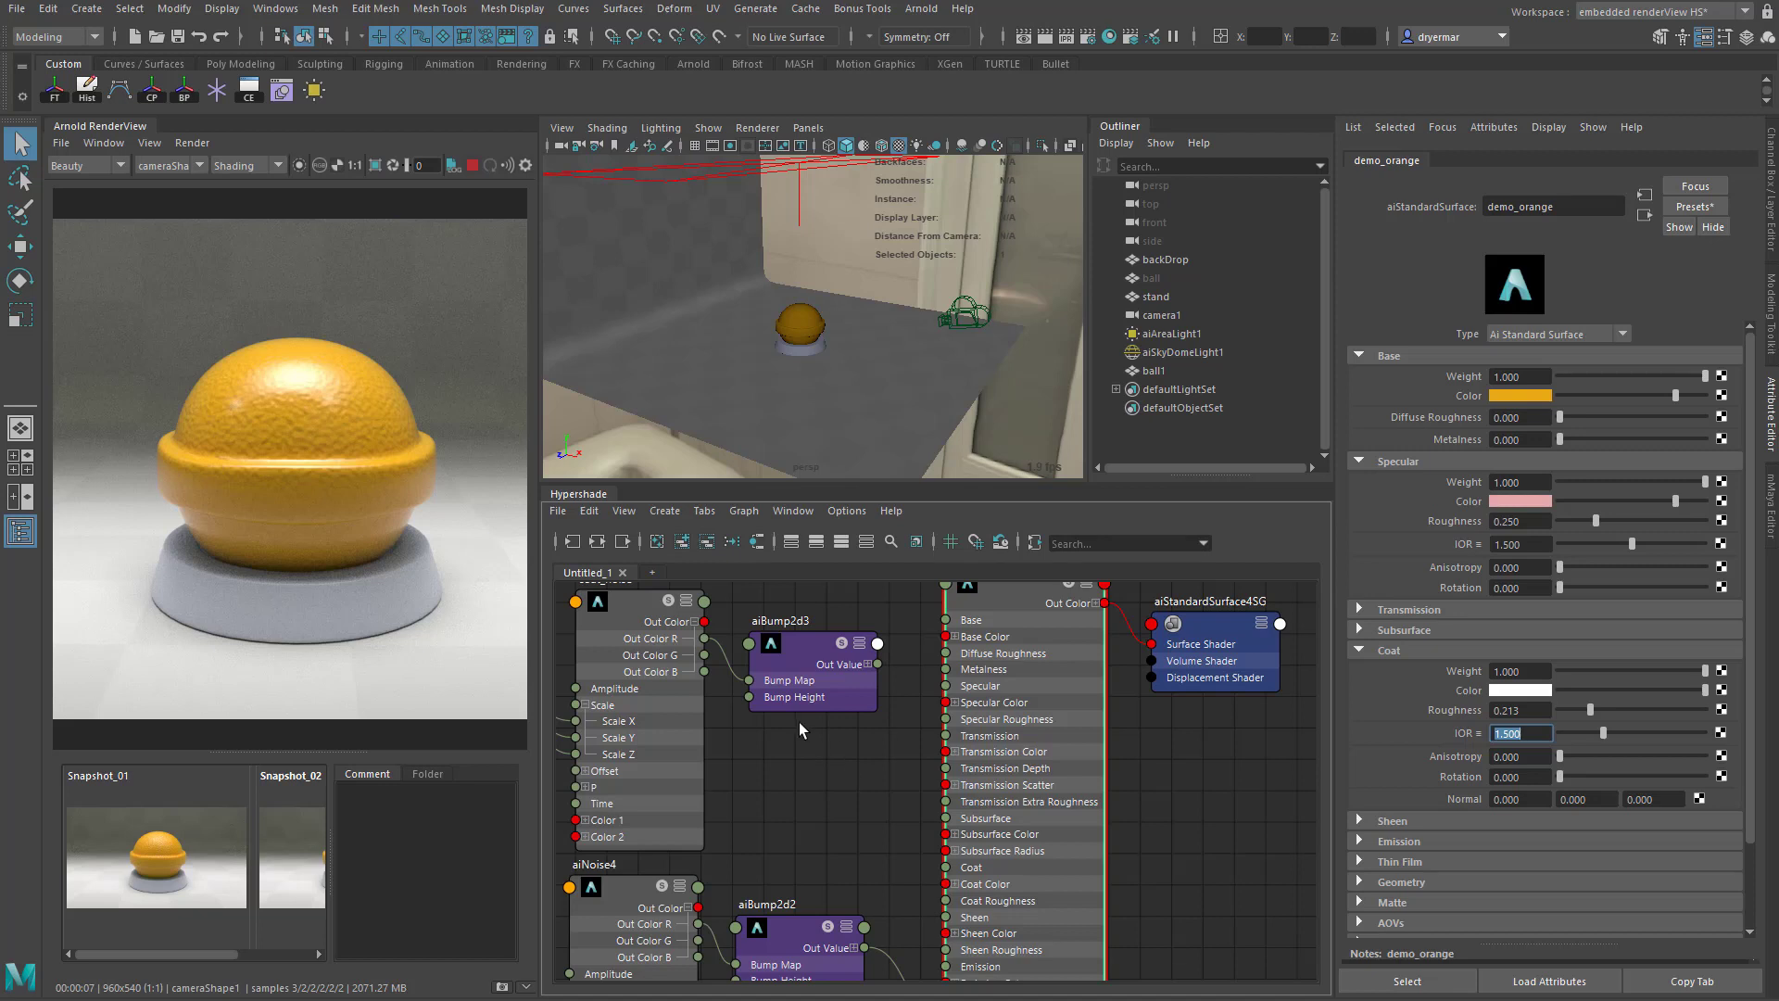
- Try adding an aiFlakes node above coat_noise and delete it from the graph
{"action": "middle_click_drag", "start_coordinate": [880, 774], "coordinate": [909, 878], "text": "alt"}
{"action": "left_click", "coordinate": [763, 611]}
{"action": "key", "text": "Tab"}
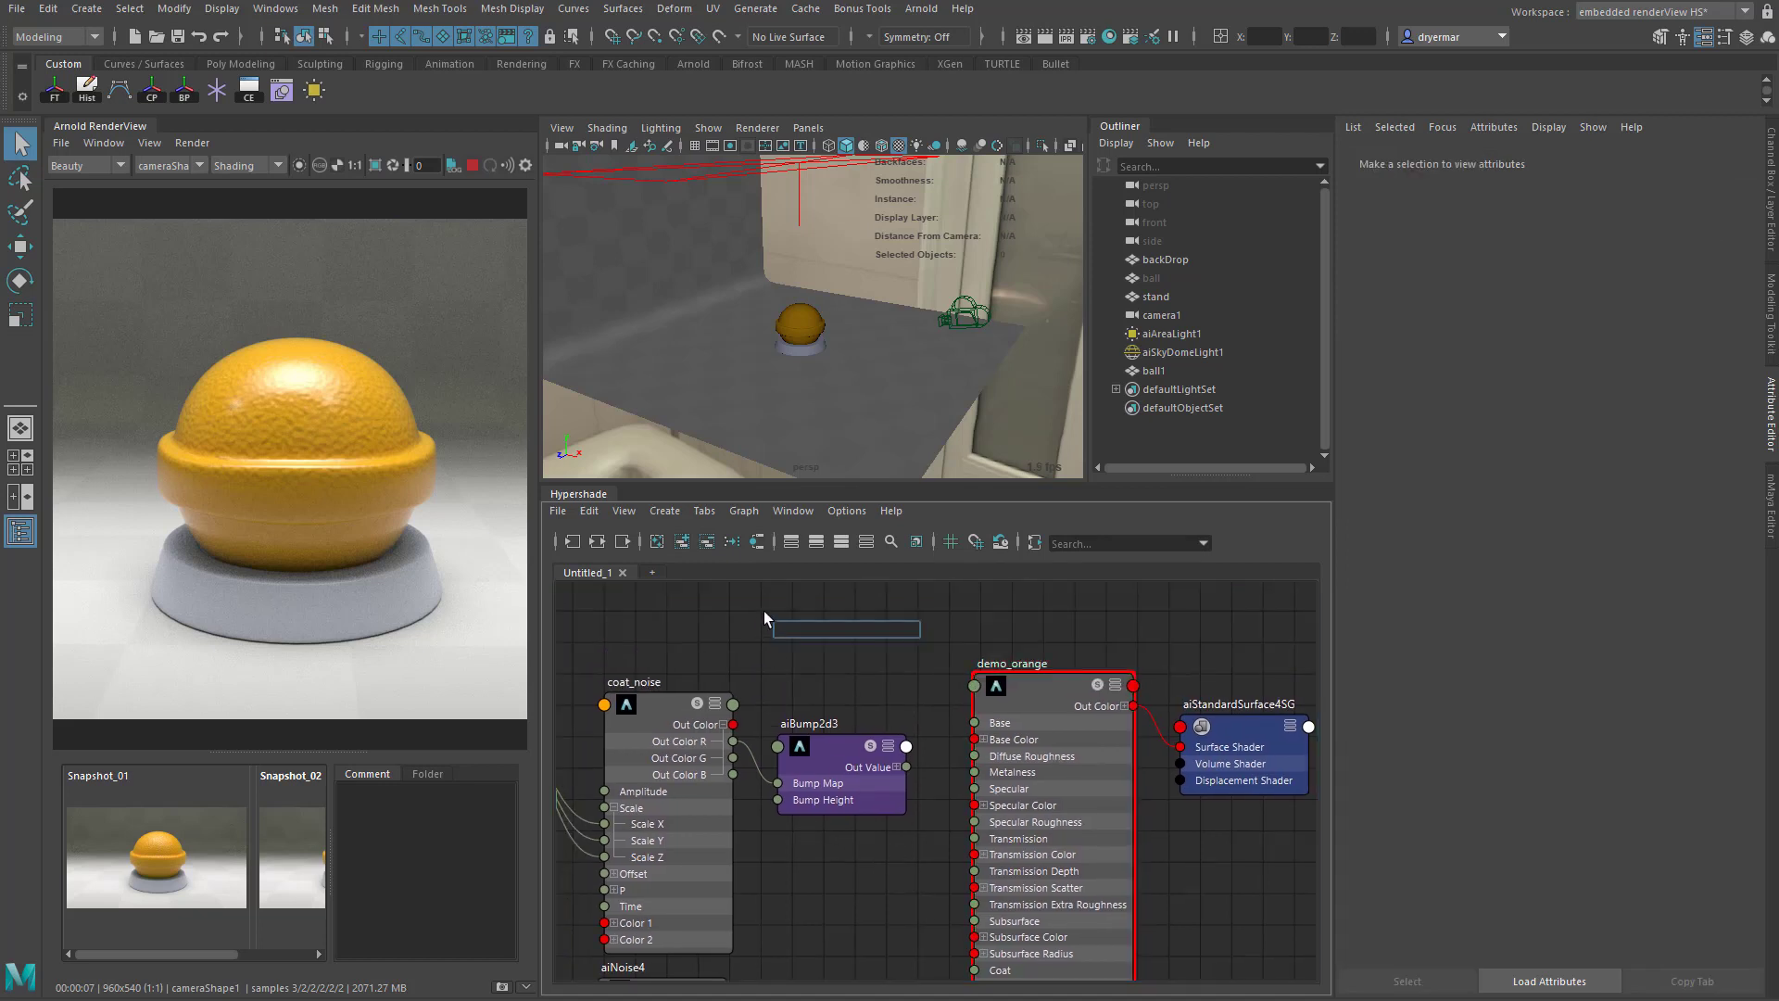
{"action": "type", "text": "f"}
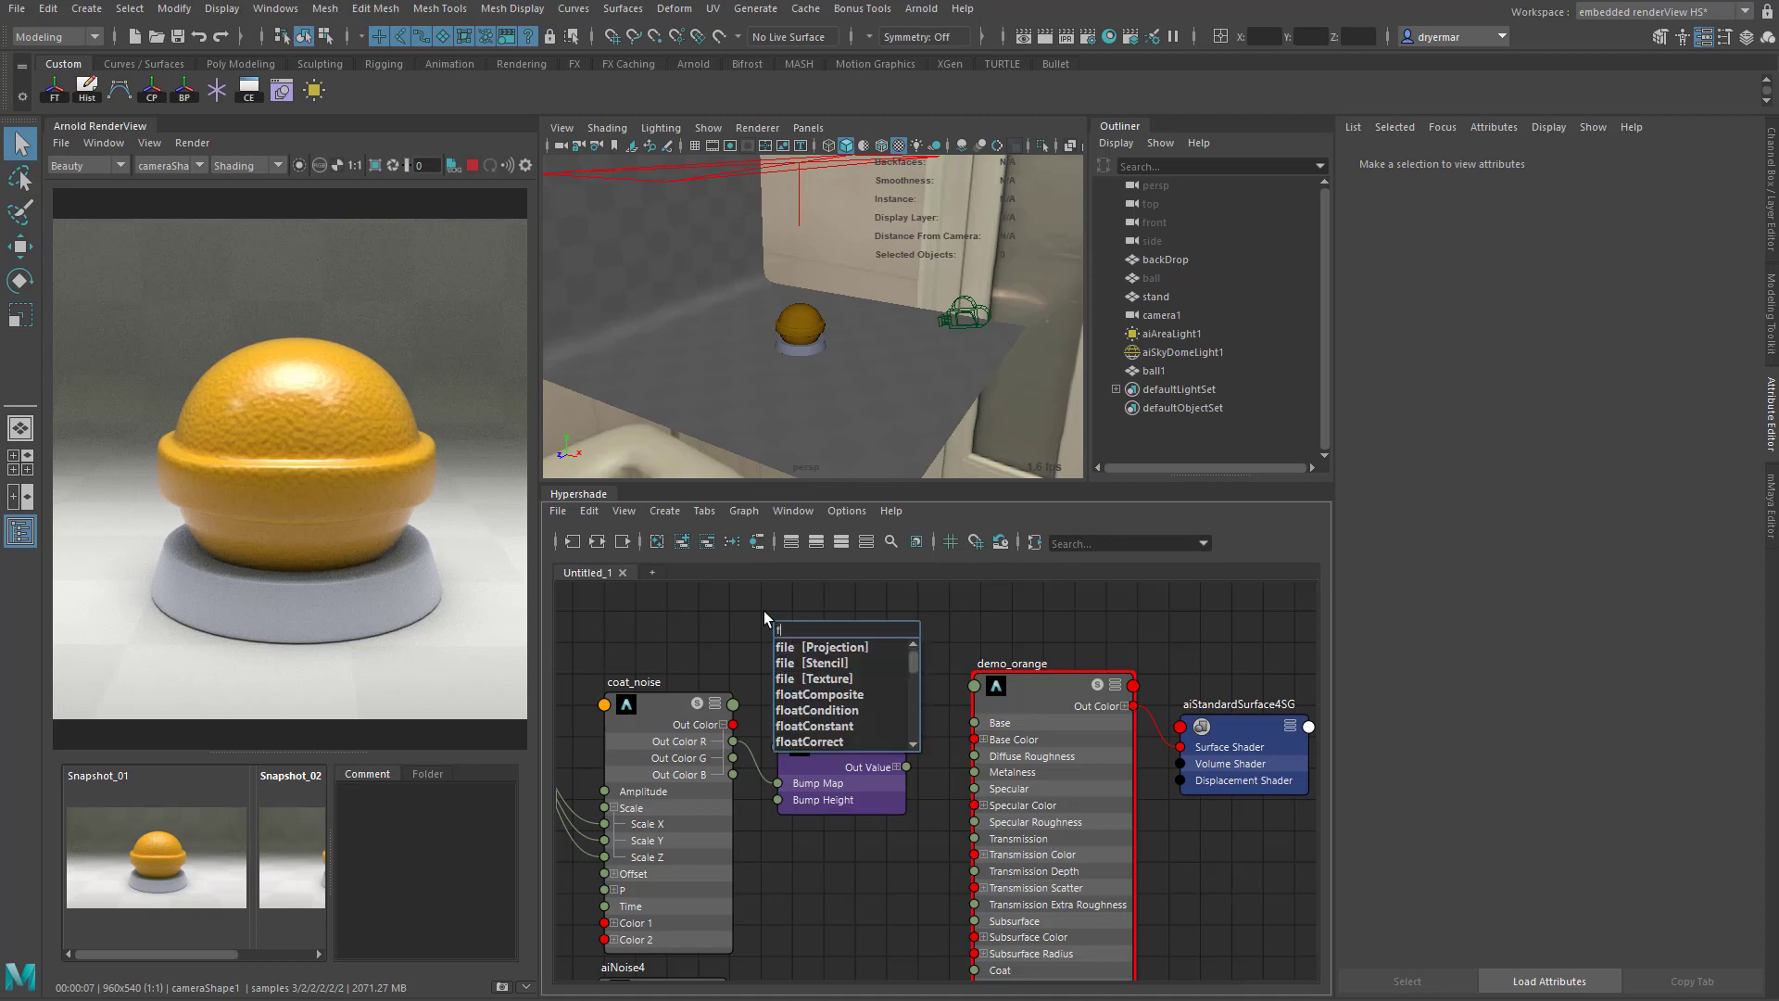
{"action": "type", "text": "lake"}
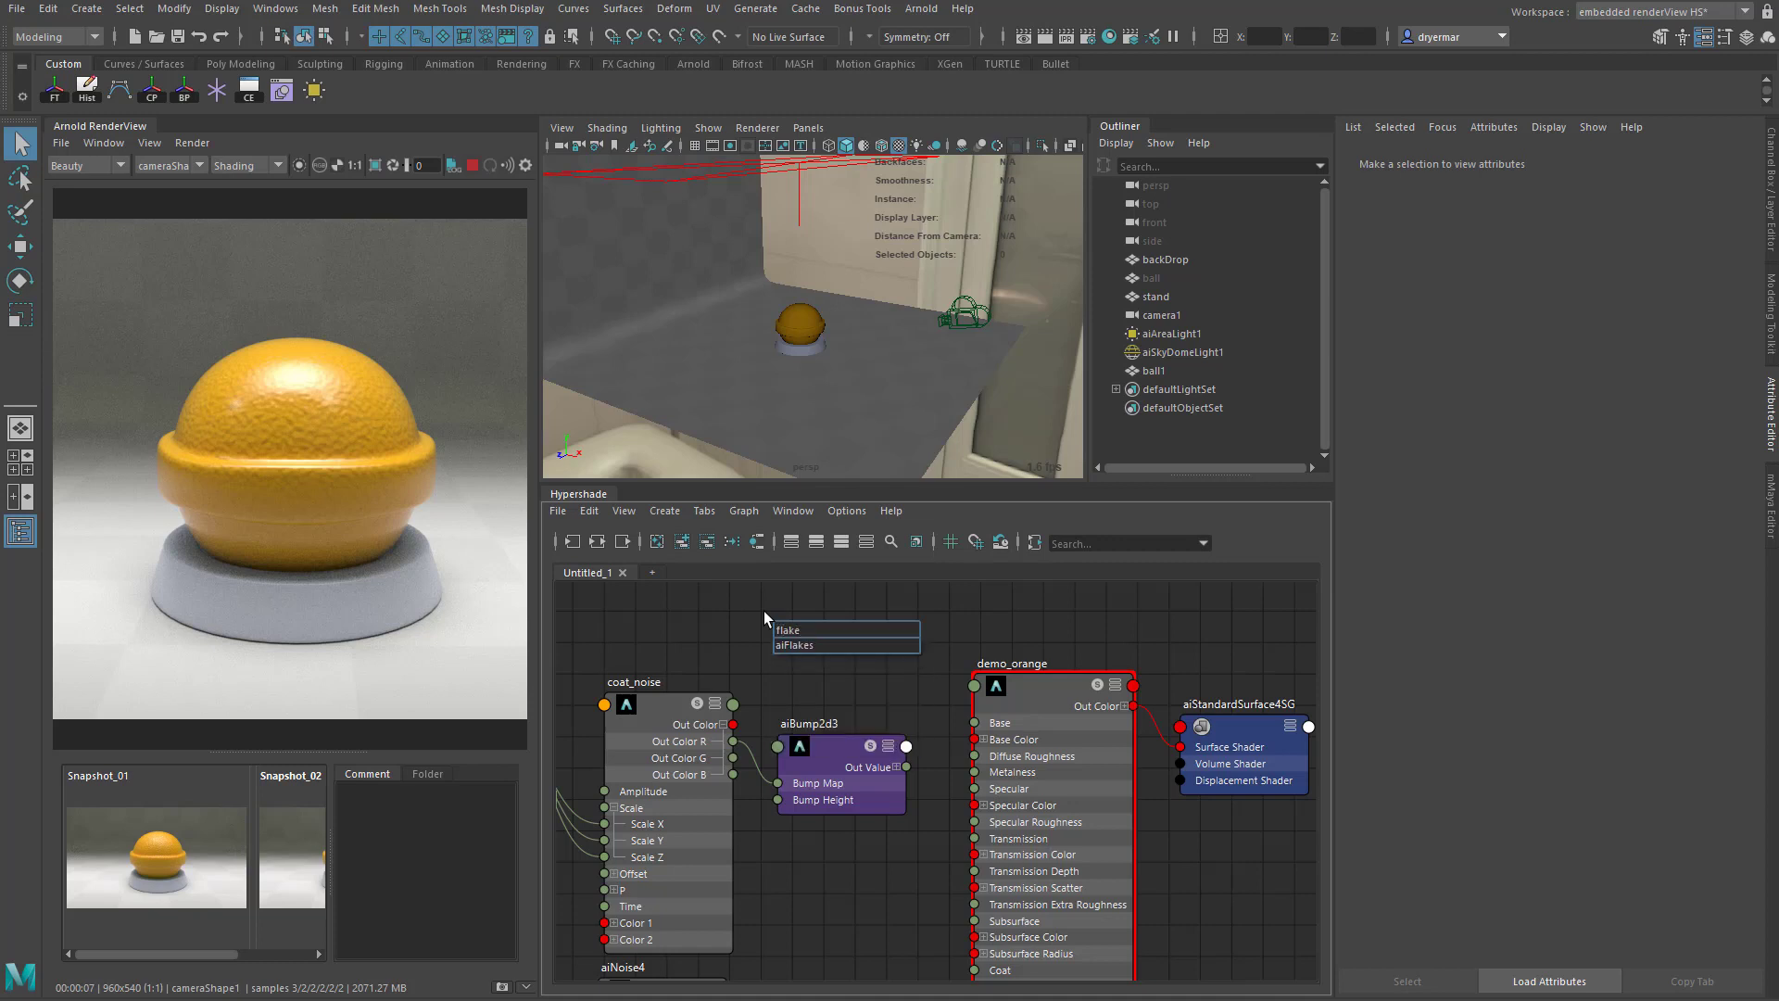
{"action": "left_click", "coordinate": [814, 647]}
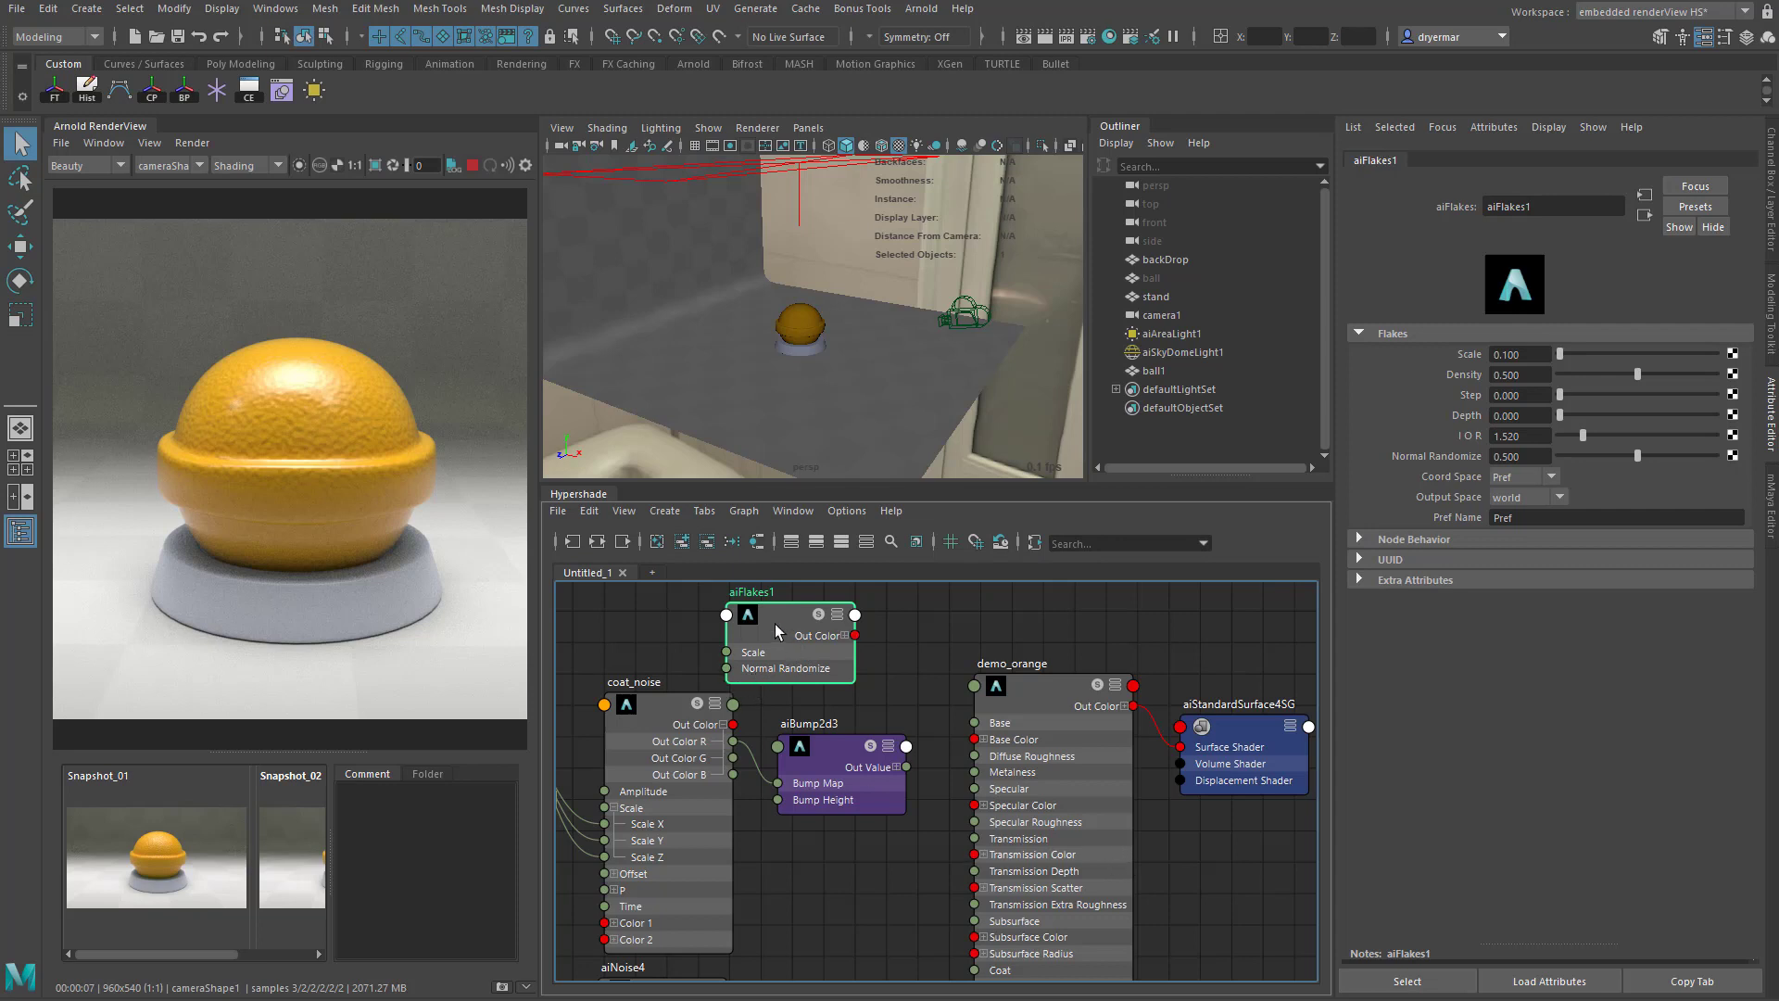
{"action": "key", "text": "Delete"}
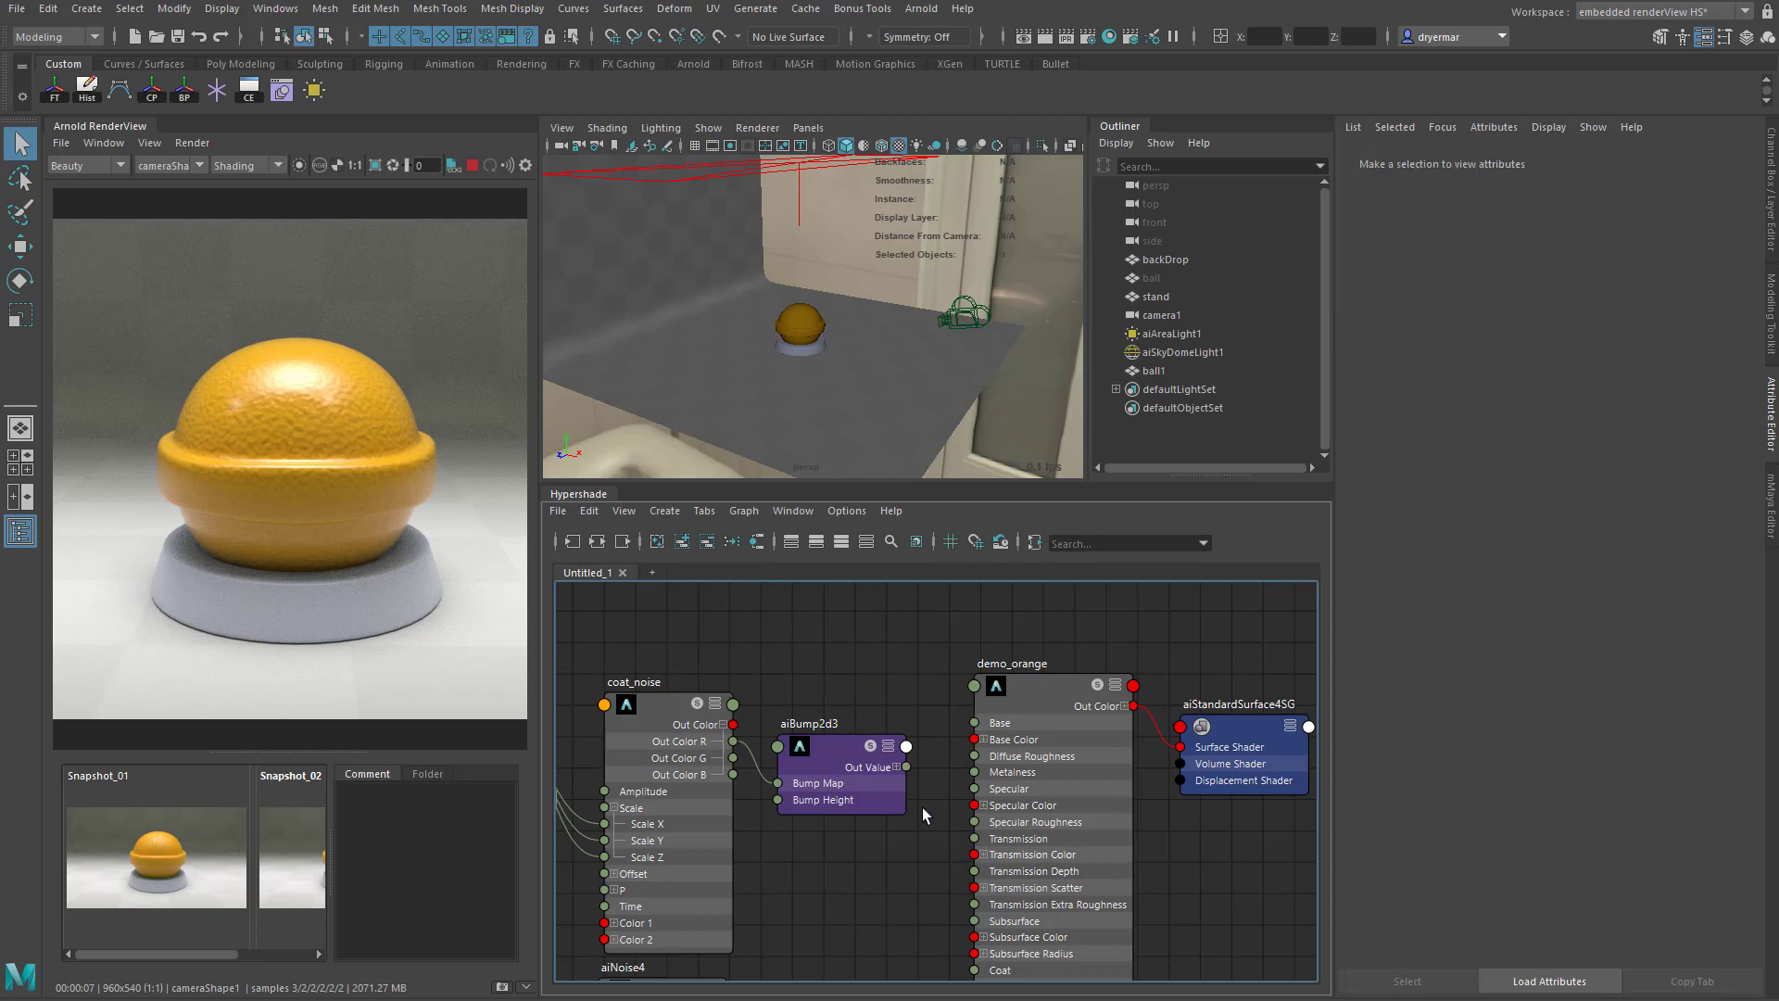
- Connect aiBump2d3's outValue to demo_orange's coatNormal and close the Connection Editor with aiBump2d3 selected
{"action": "scroll", "coordinate": [922, 814], "scroll_direction": "down", "scroll_amount": 3}
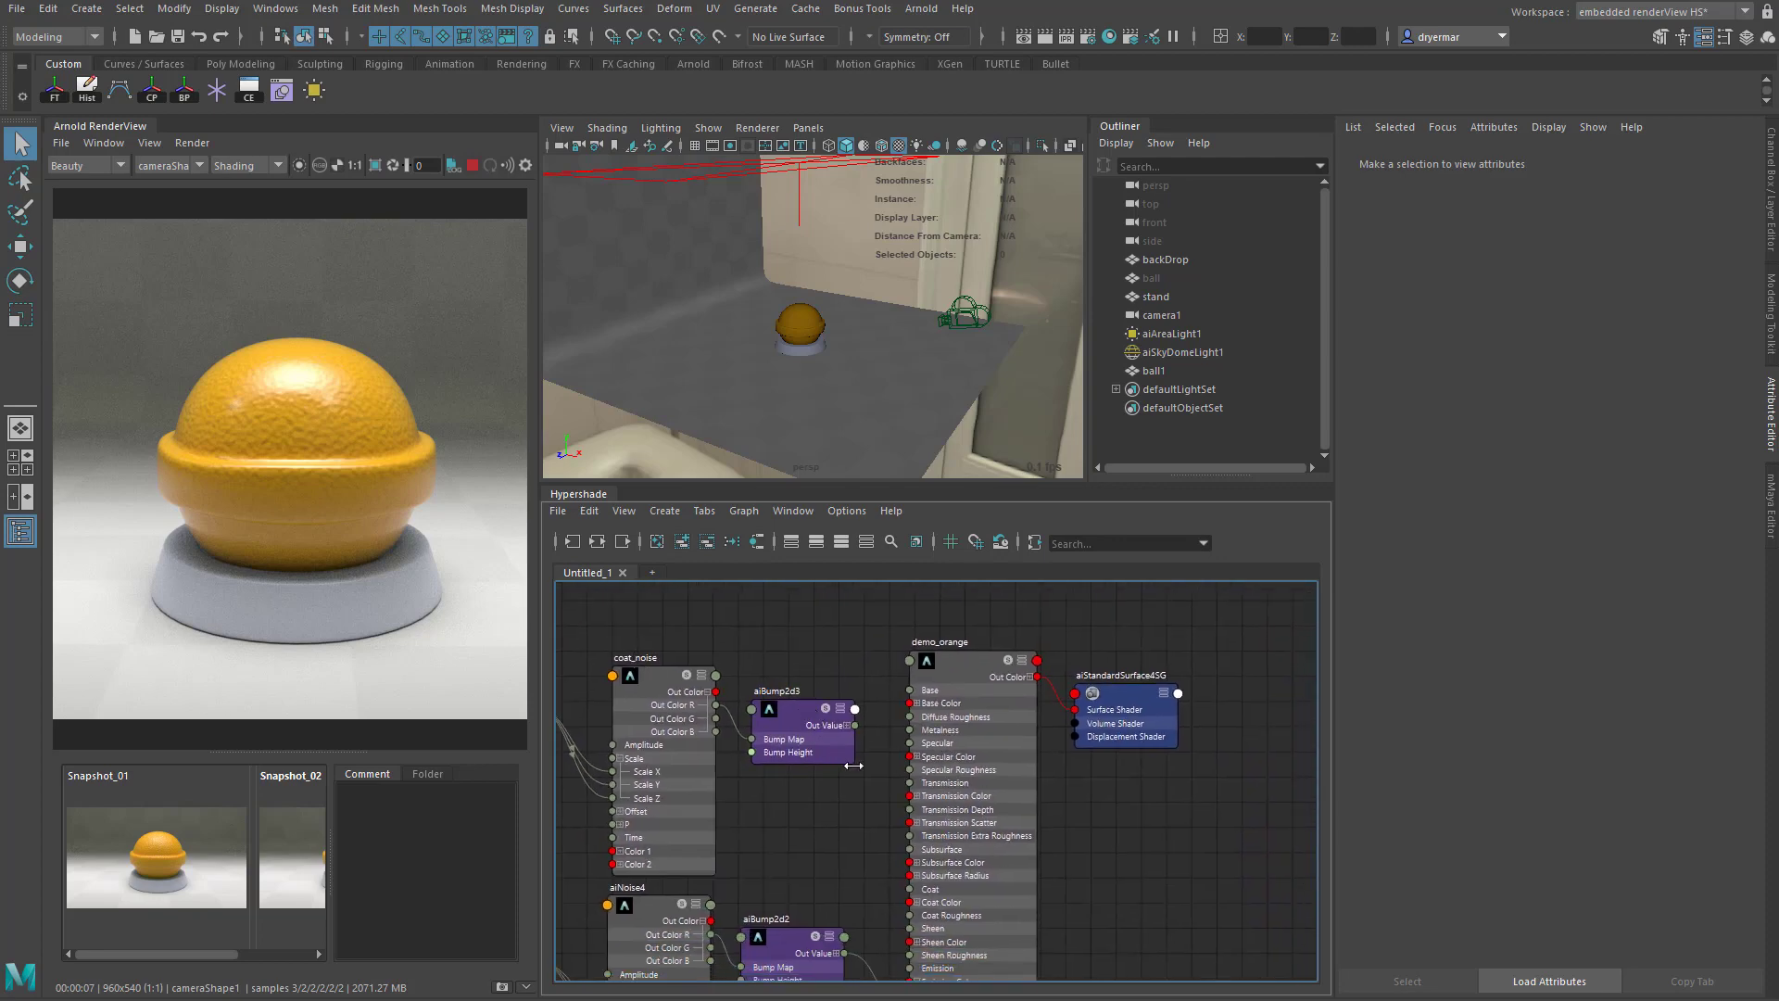
{"action": "left_click", "coordinate": [954, 667]}
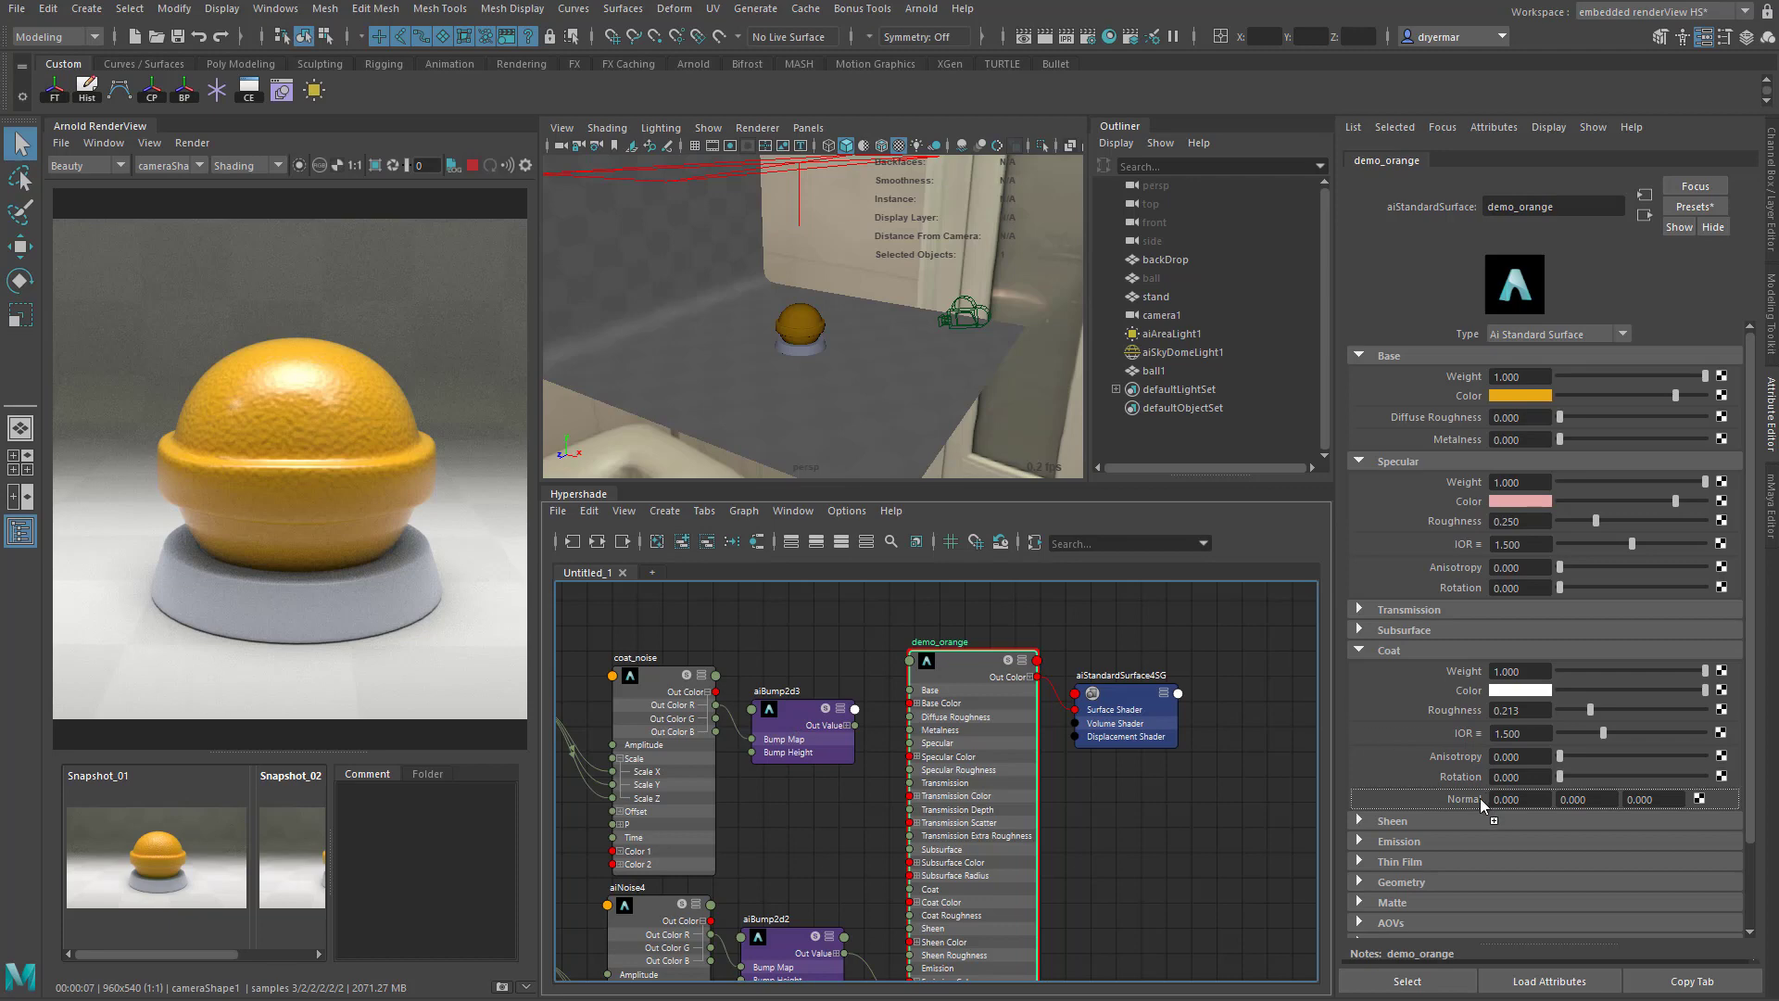
{"action": "middle_click_drag", "start_coordinate": [1481, 798], "coordinate": [1481, 798]}
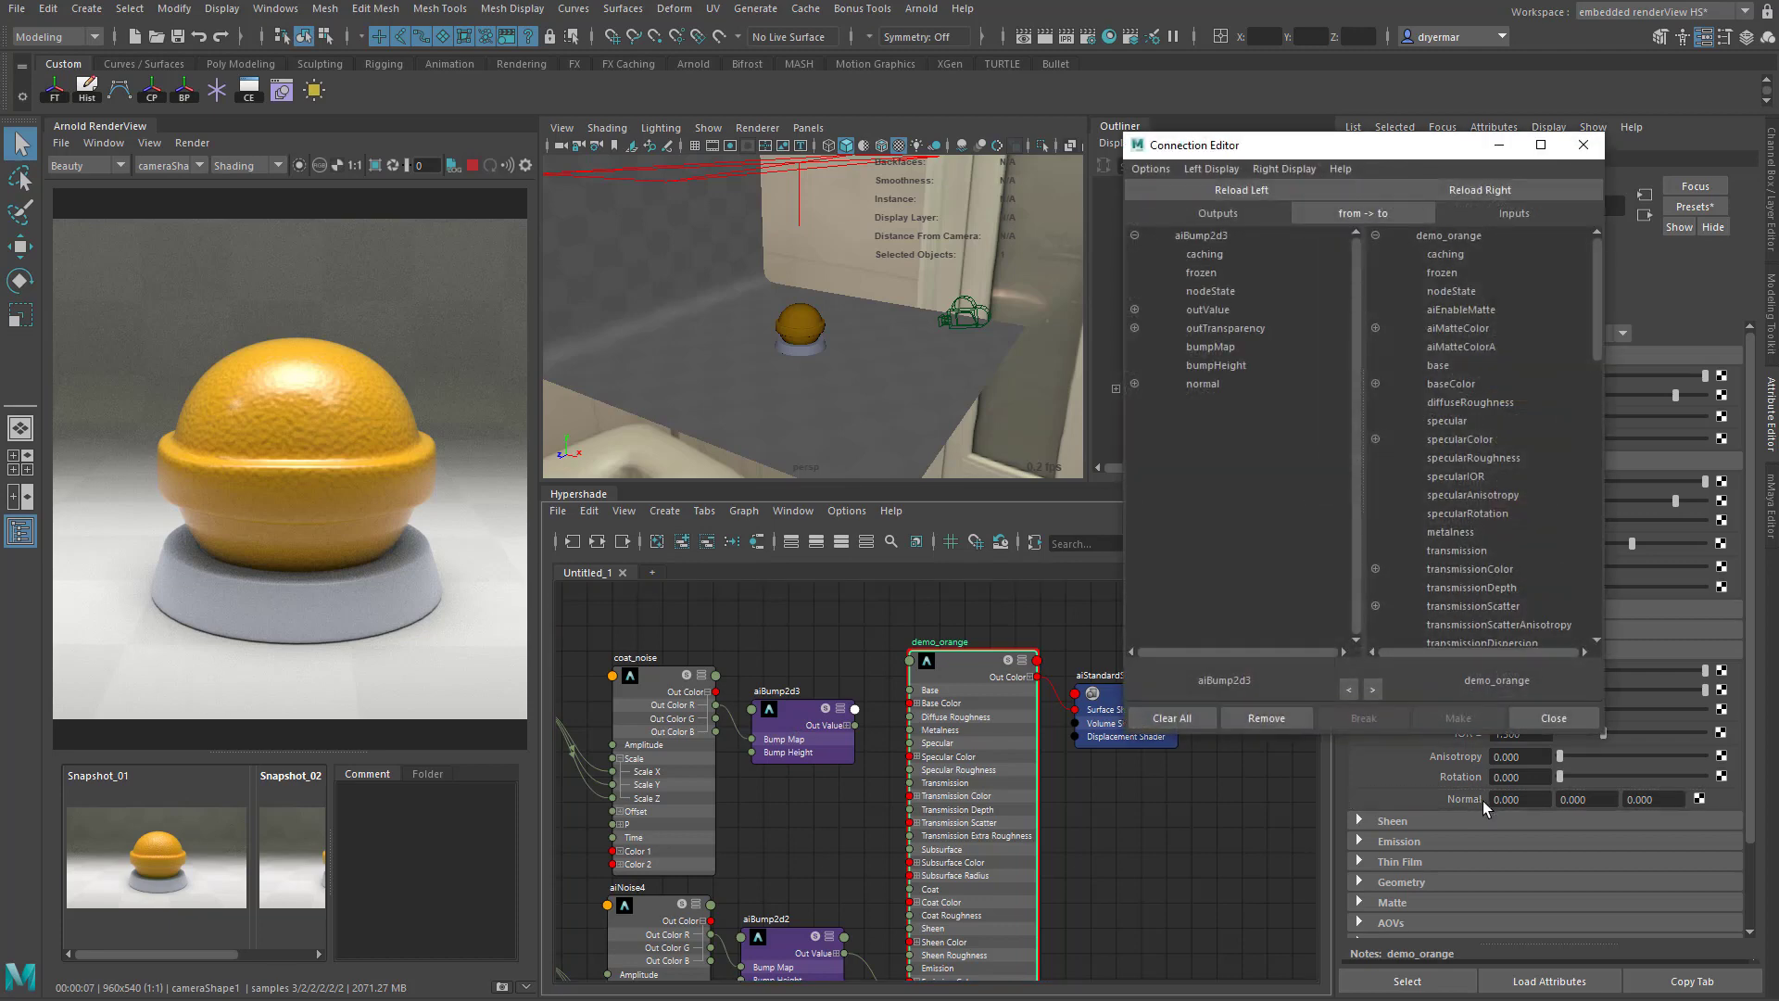
{"action": "left_click", "coordinate": [1213, 311]}
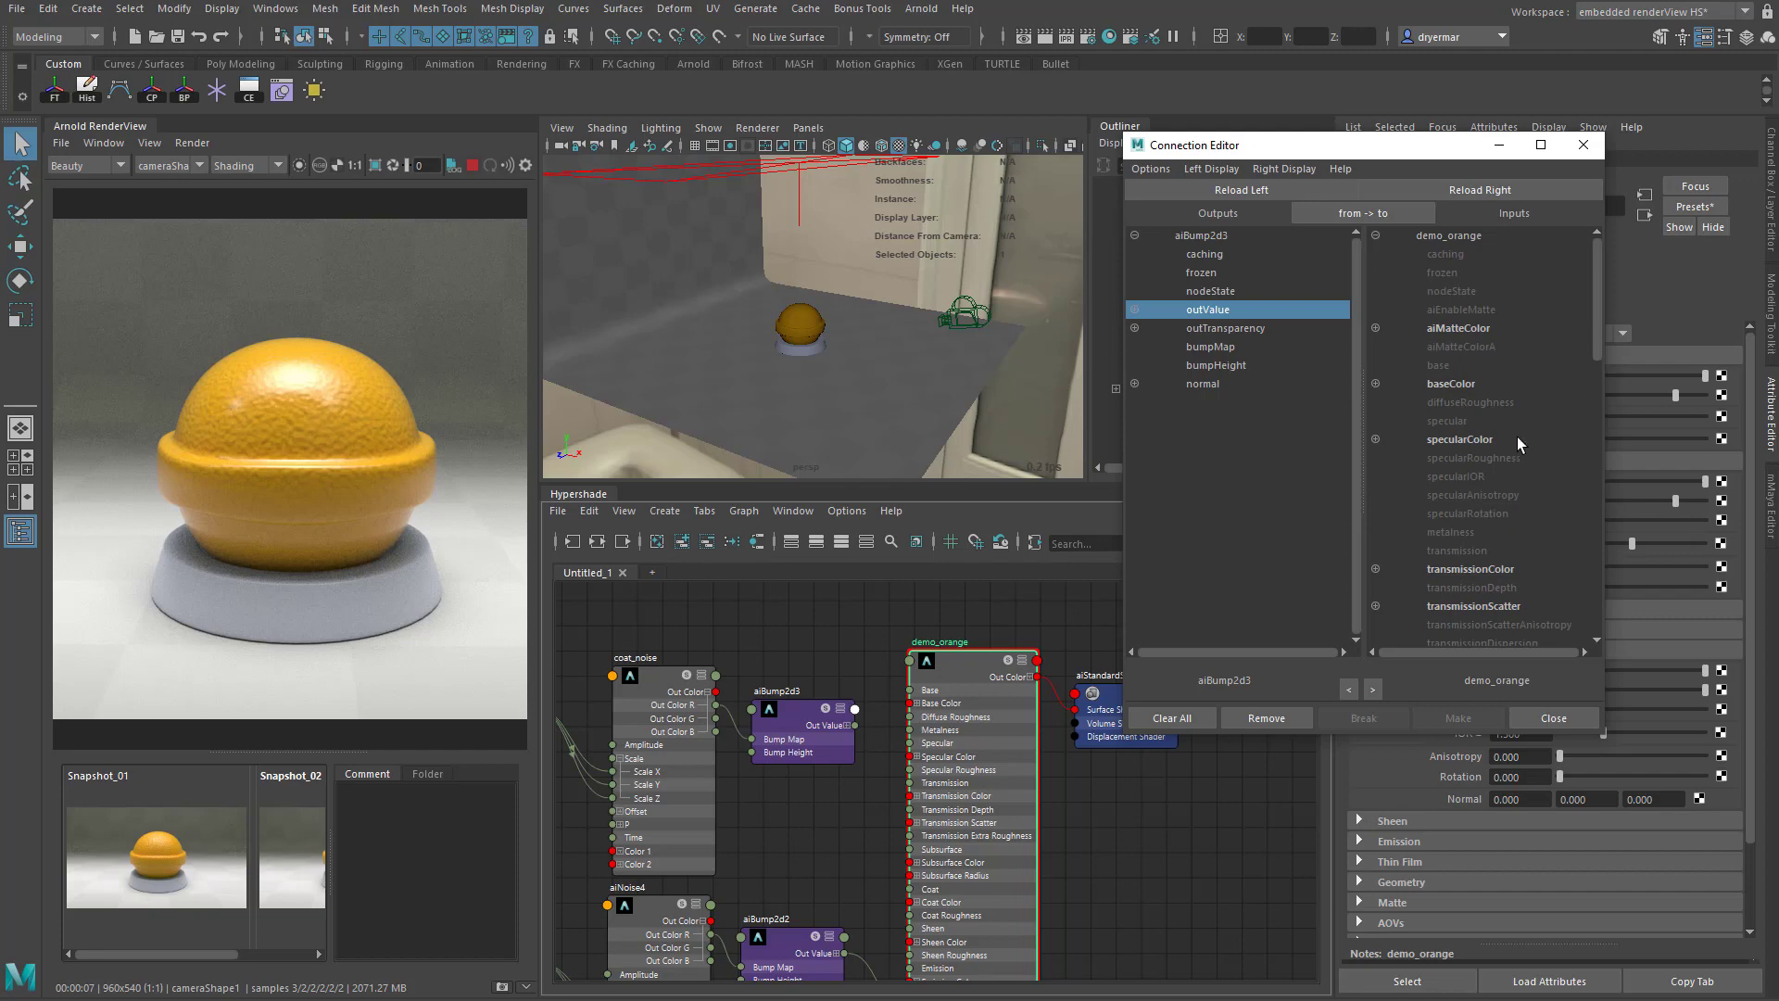
{"action": "scroll", "coordinate": [1515, 436], "scroll_direction": "down", "scroll_amount": 5}
{"action": "scroll", "coordinate": [1520, 454], "scroll_direction": "down", "scroll_amount": 3}
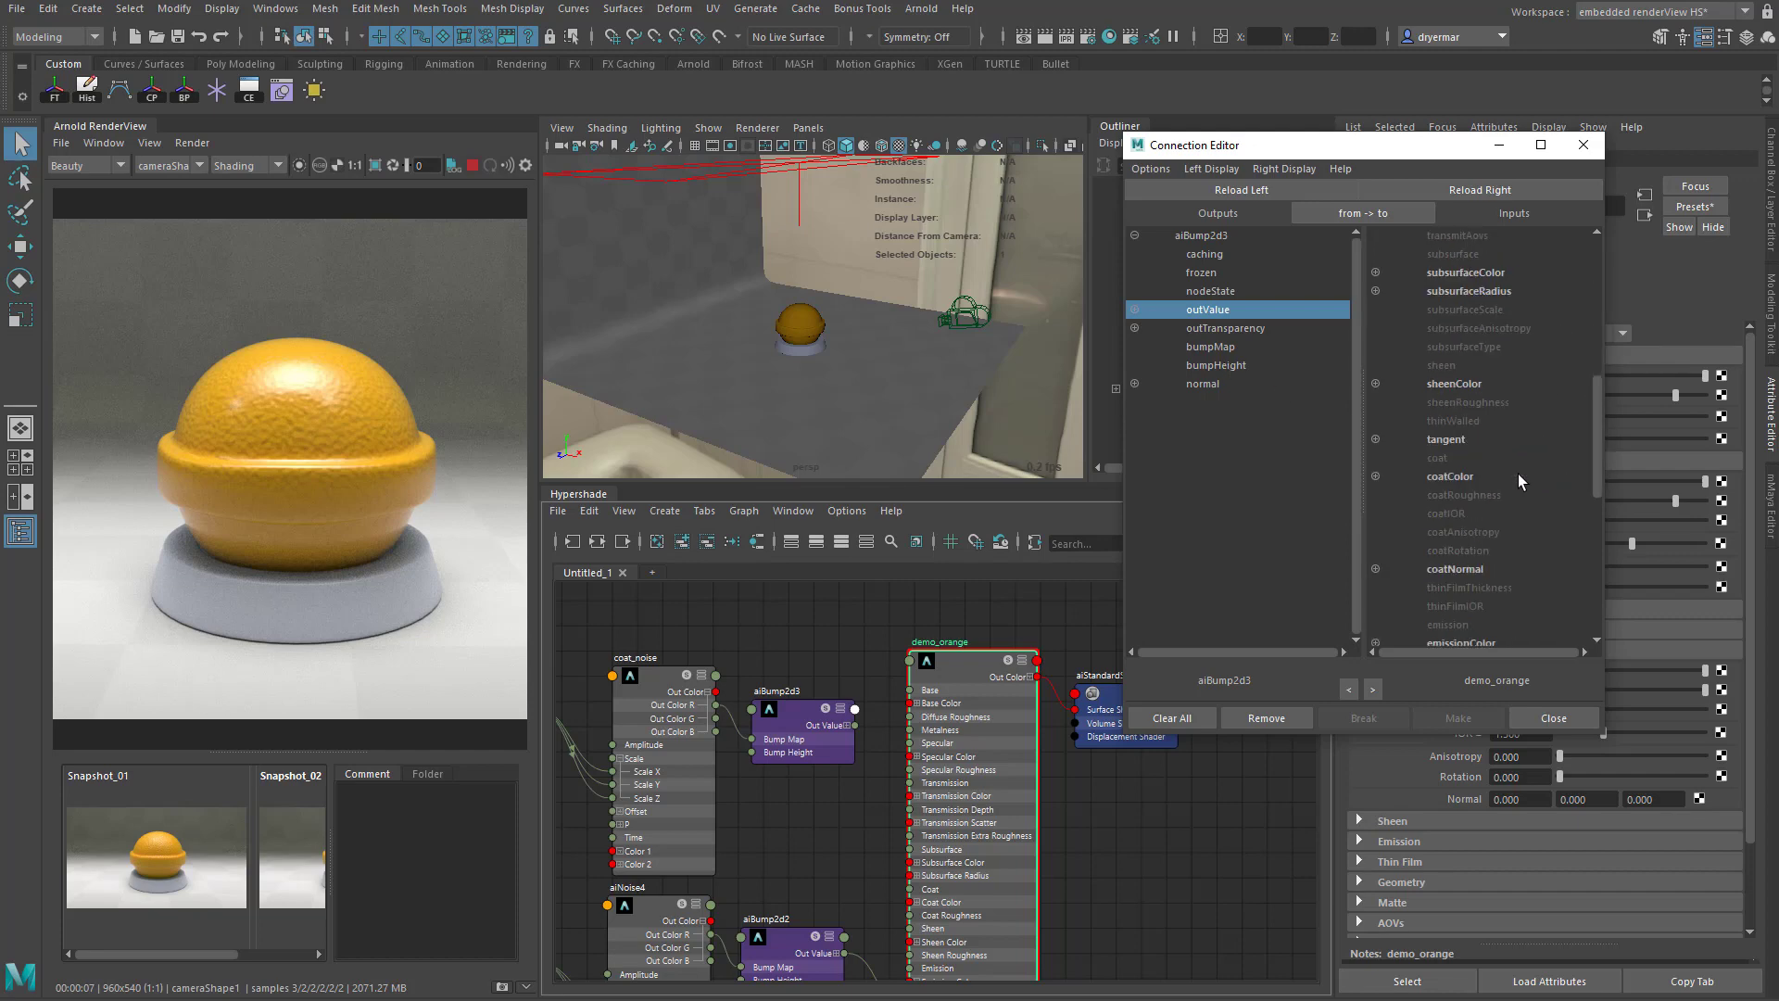
{"action": "left_click", "coordinate": [1444, 569]}
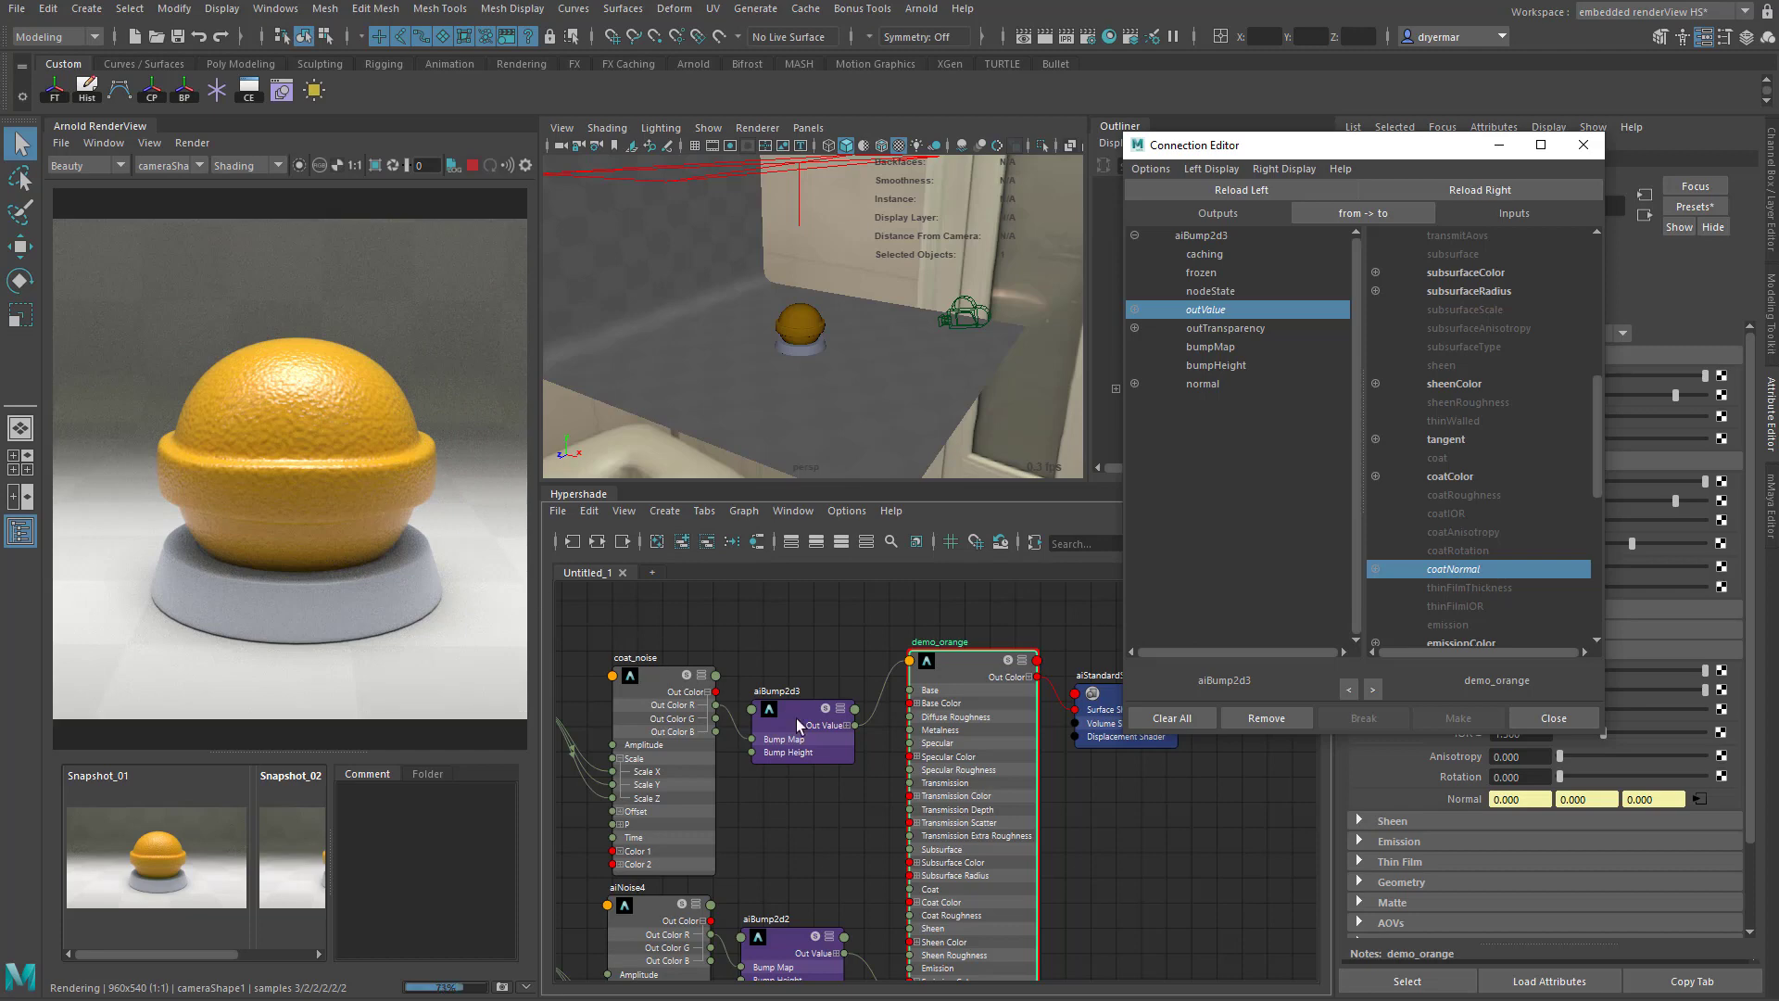
{"action": "left_click", "coordinate": [832, 758]}
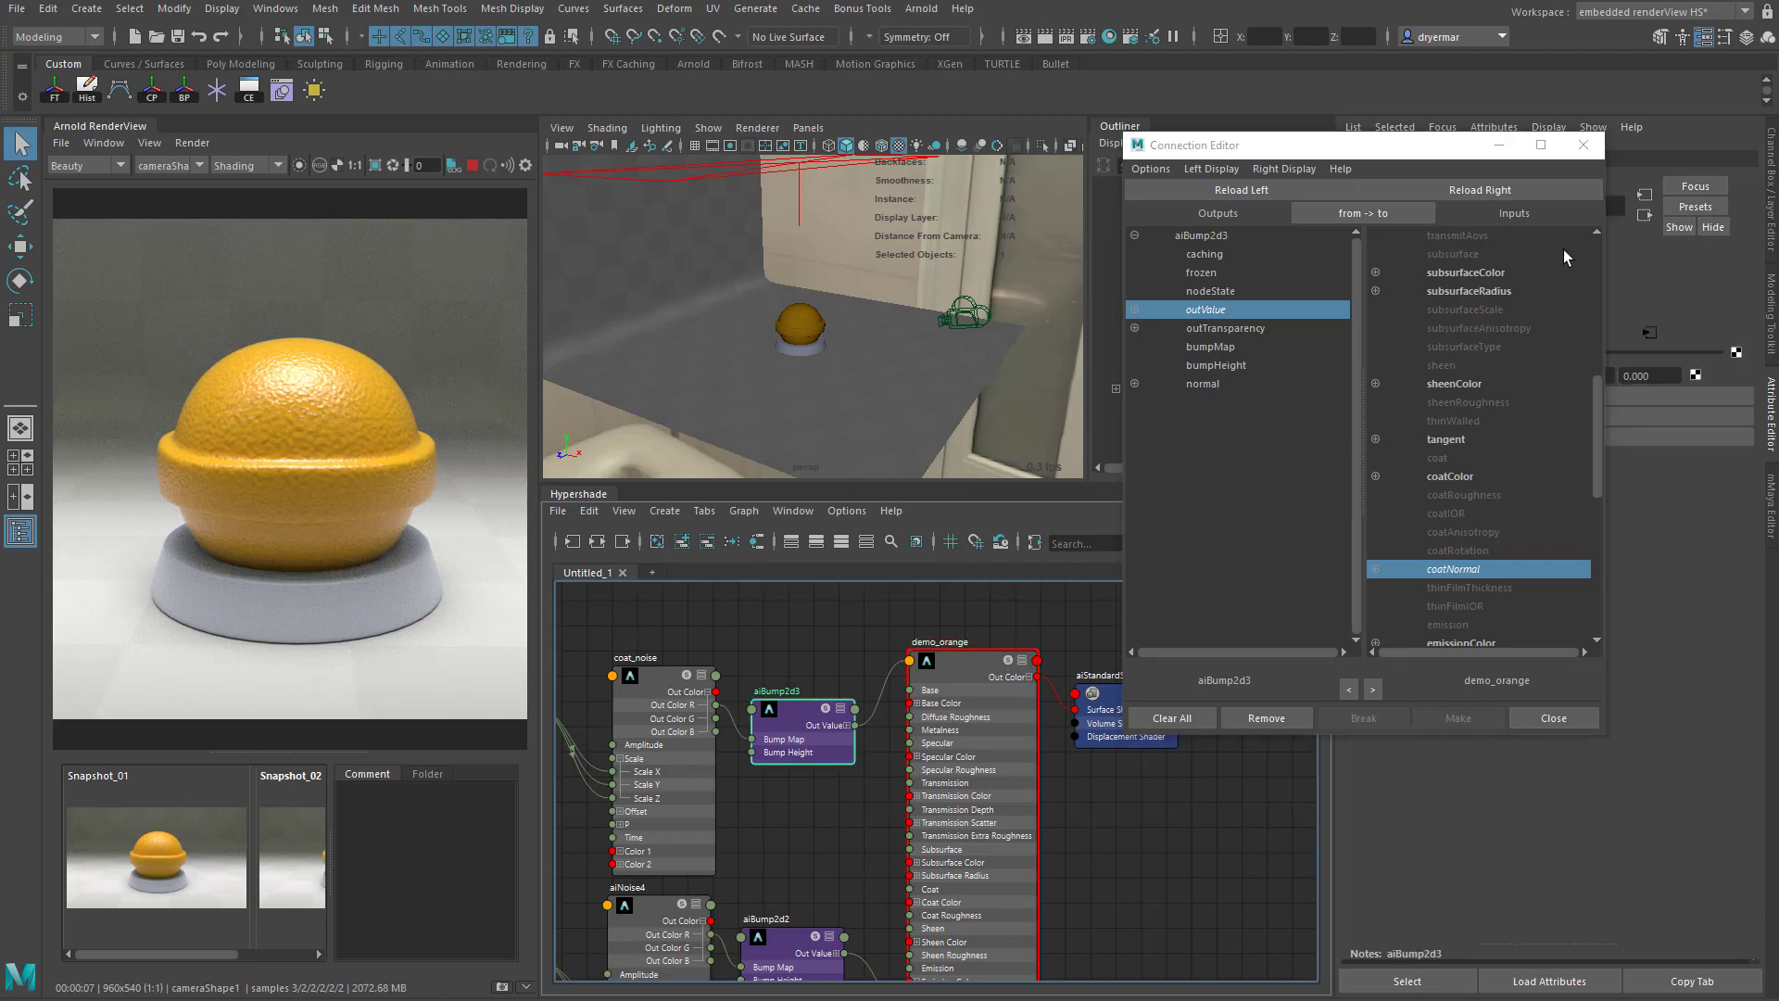
{"action": "left_click", "coordinate": [1584, 145]}
- Try a Bump Height of 0 on aiBump2d3
{"action": "left_click", "coordinate": [1530, 354]}
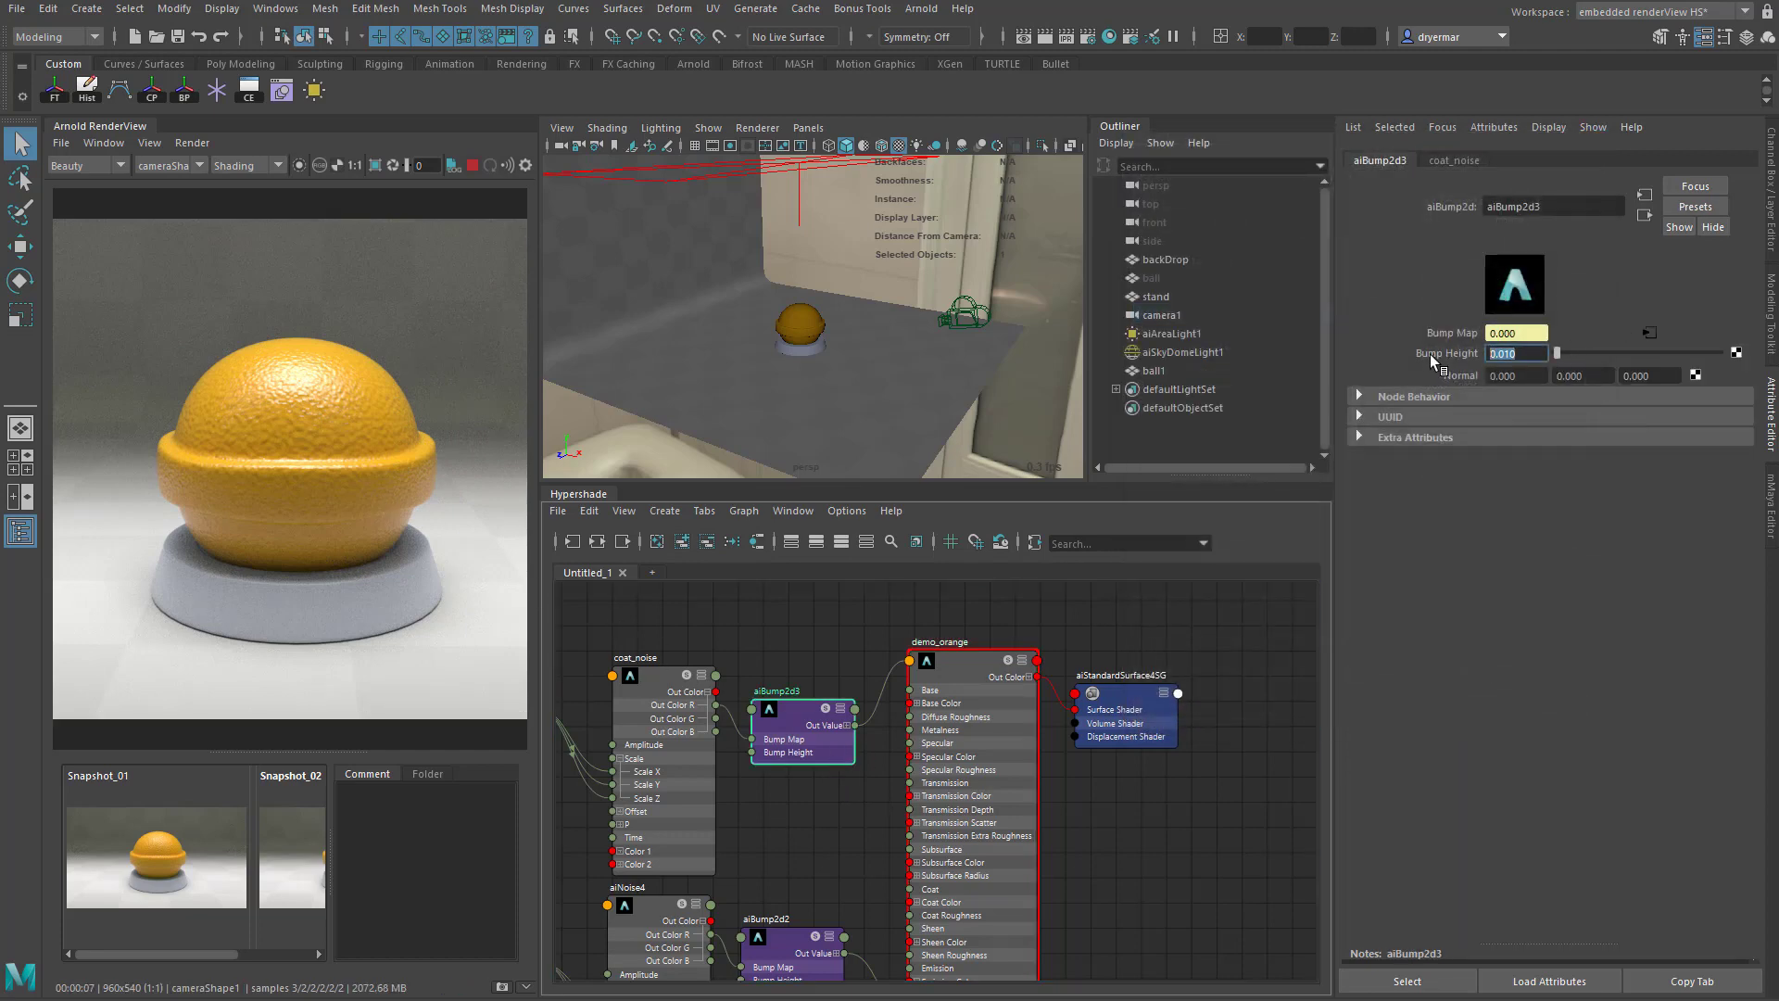
{"action": "type", "text": "0"}
{"action": "key", "text": "Return"}
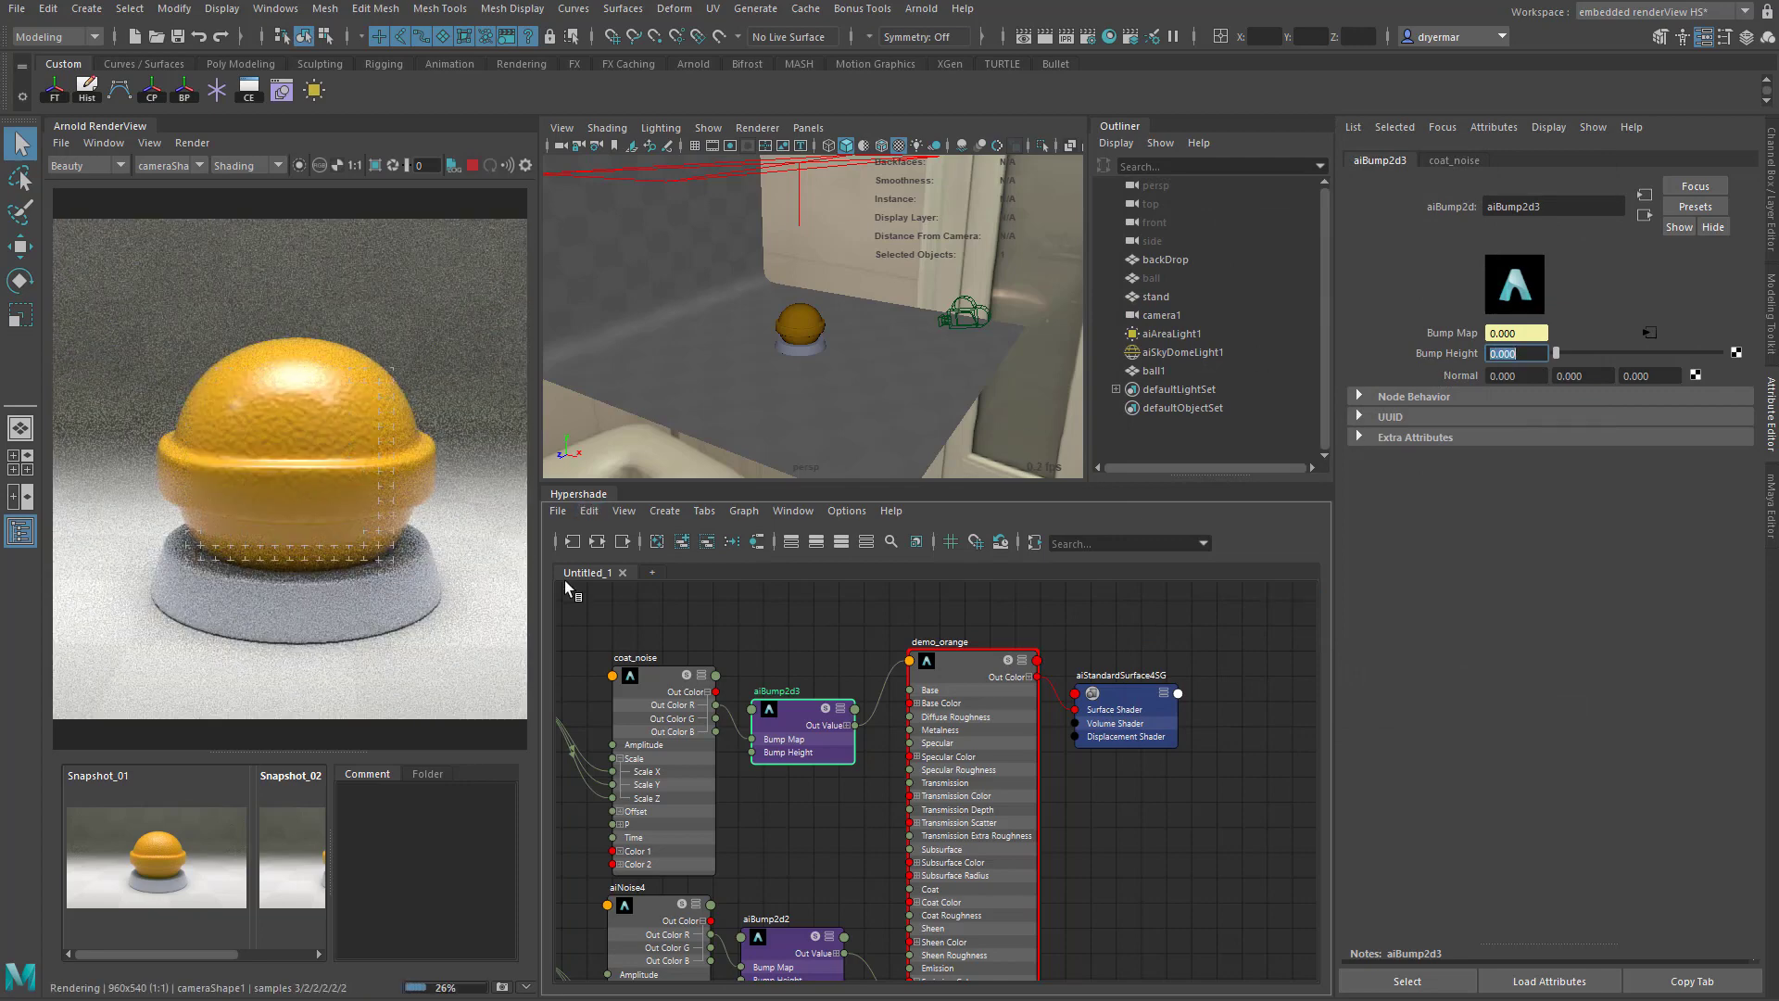
- Set the Bump Height of aiBump2d3 to 0.2
{"action": "left_click", "coordinate": [964, 665]}
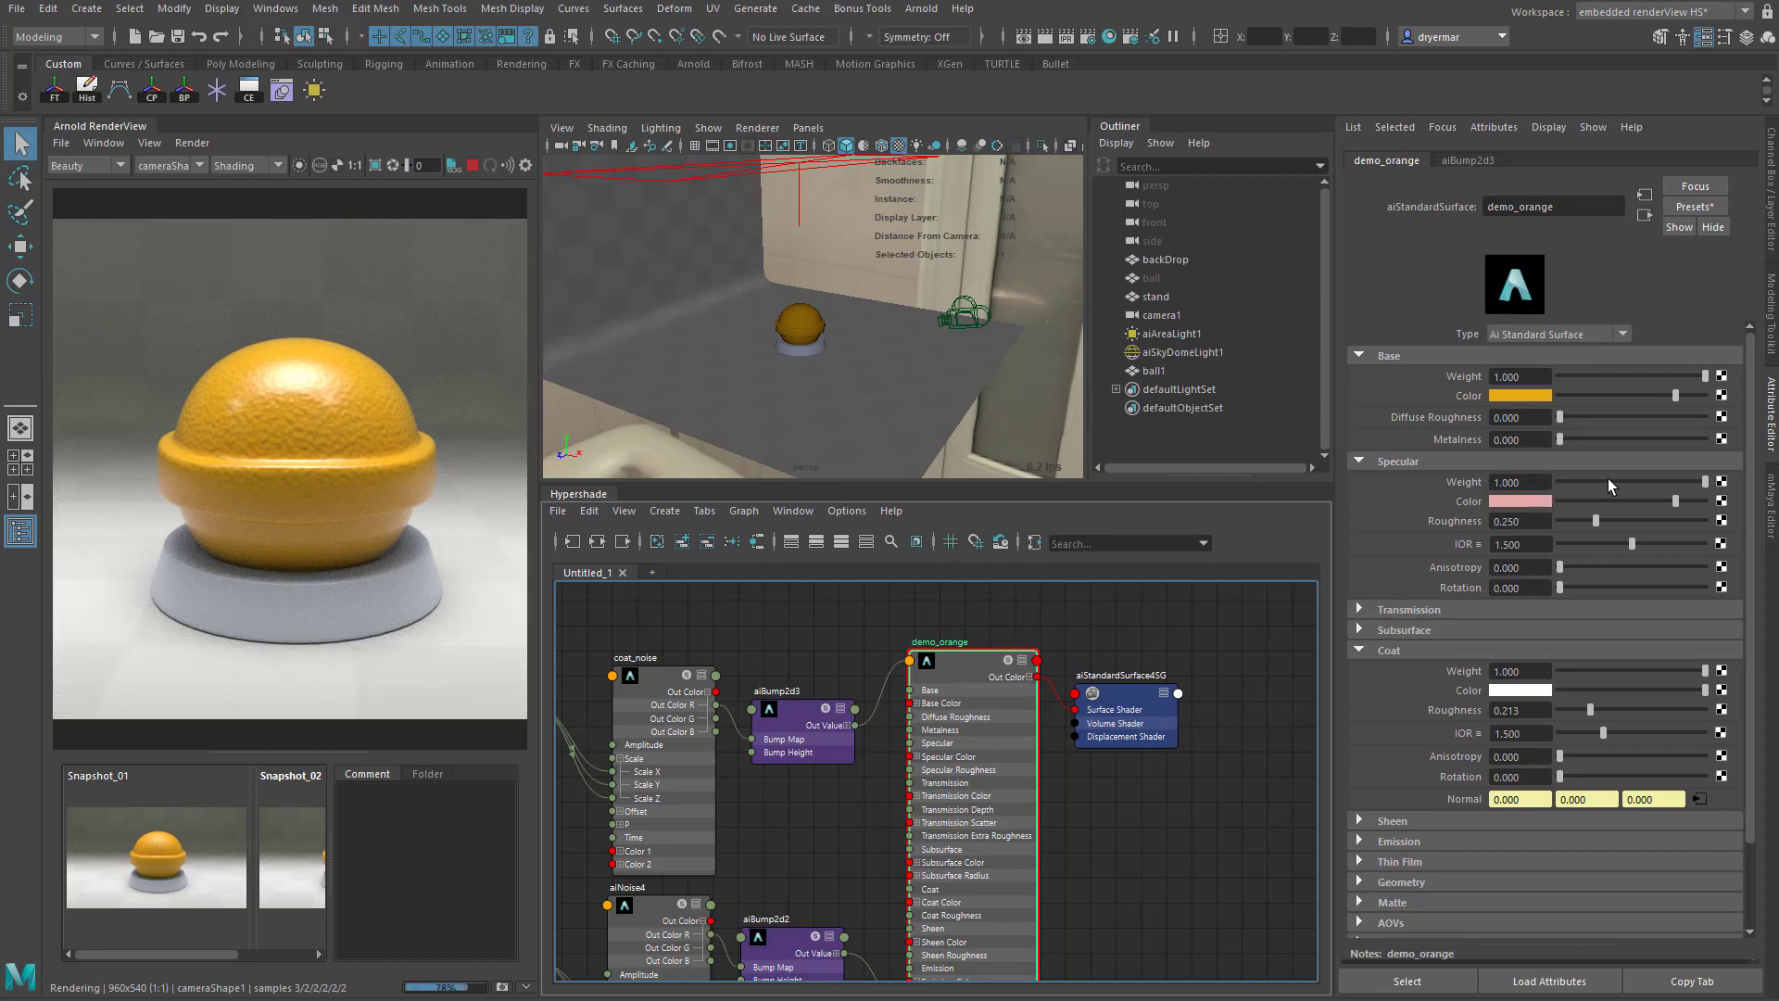
{"action": "left_click_drag", "start_coordinate": [1608, 478], "coordinate": [1481, 476]}
{"action": "left_click", "coordinate": [808, 716]}
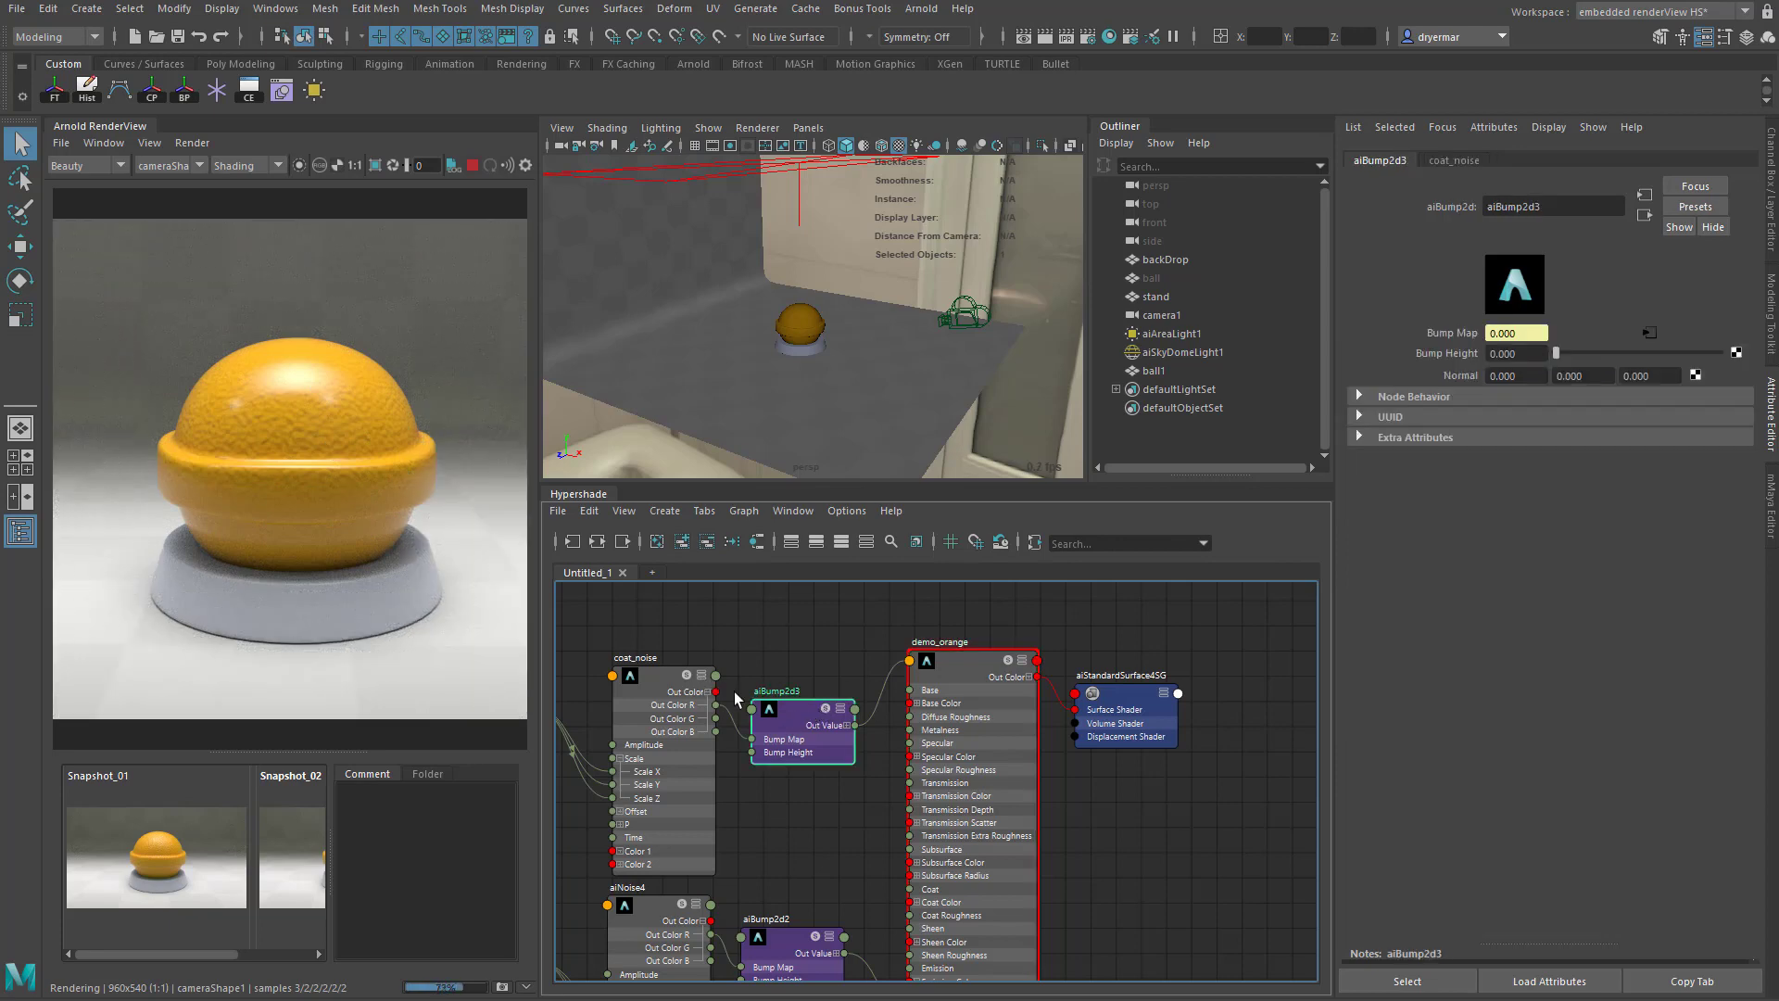
{"action": "left_click", "coordinate": [1531, 355]}
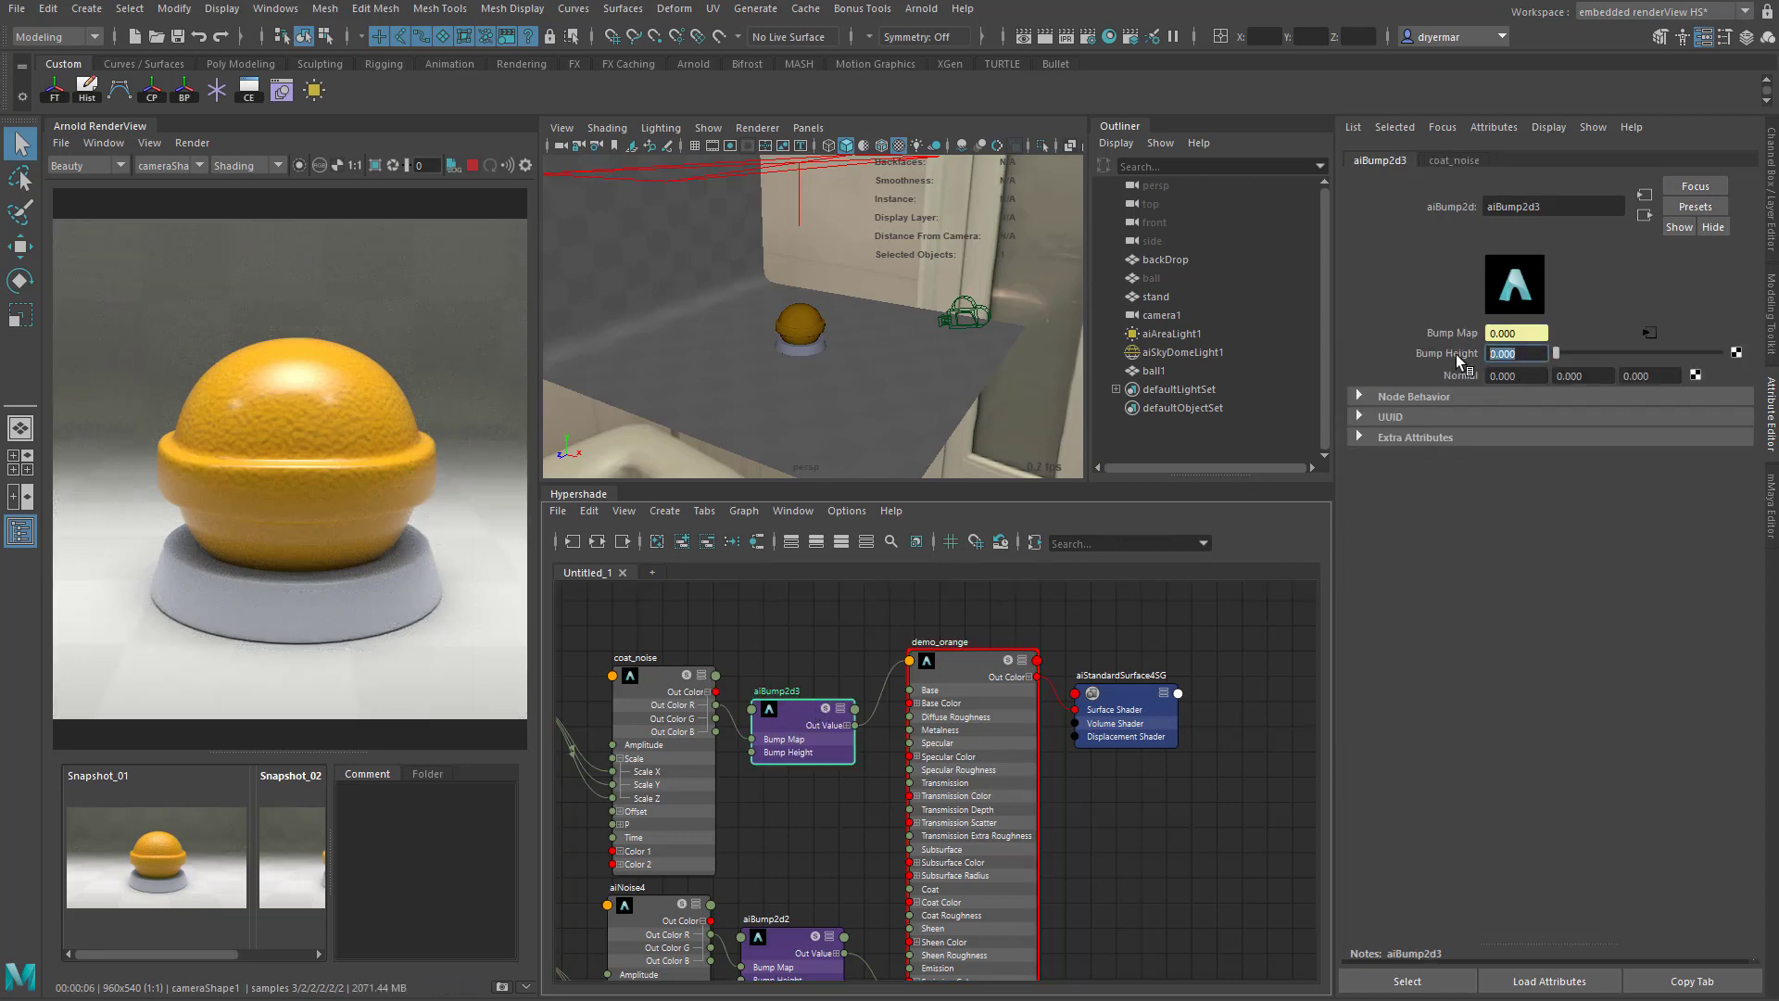
{"action": "type", "text": "0.2"}
{"action": "key", "text": "Return"}
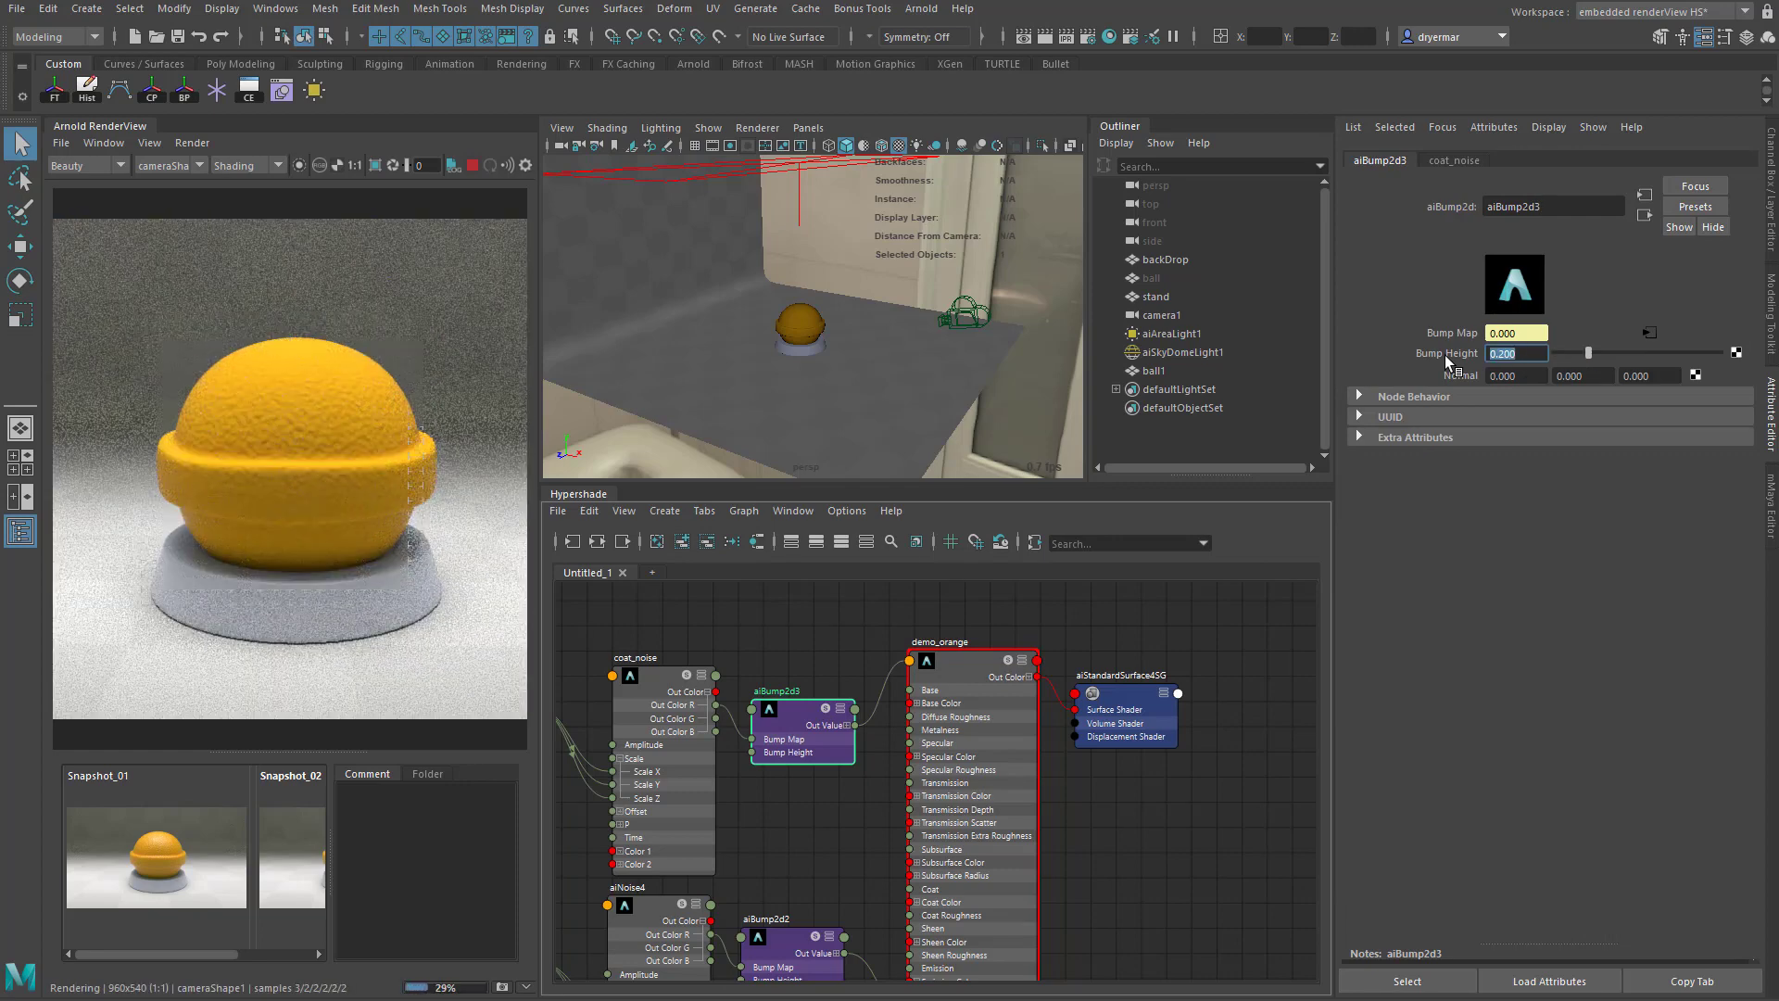
- Try Bump Heights of 0.05 and 0.02 on aiBump2d3
{"action": "type", "text": "0.05"}
{"action": "key", "text": "Return"}
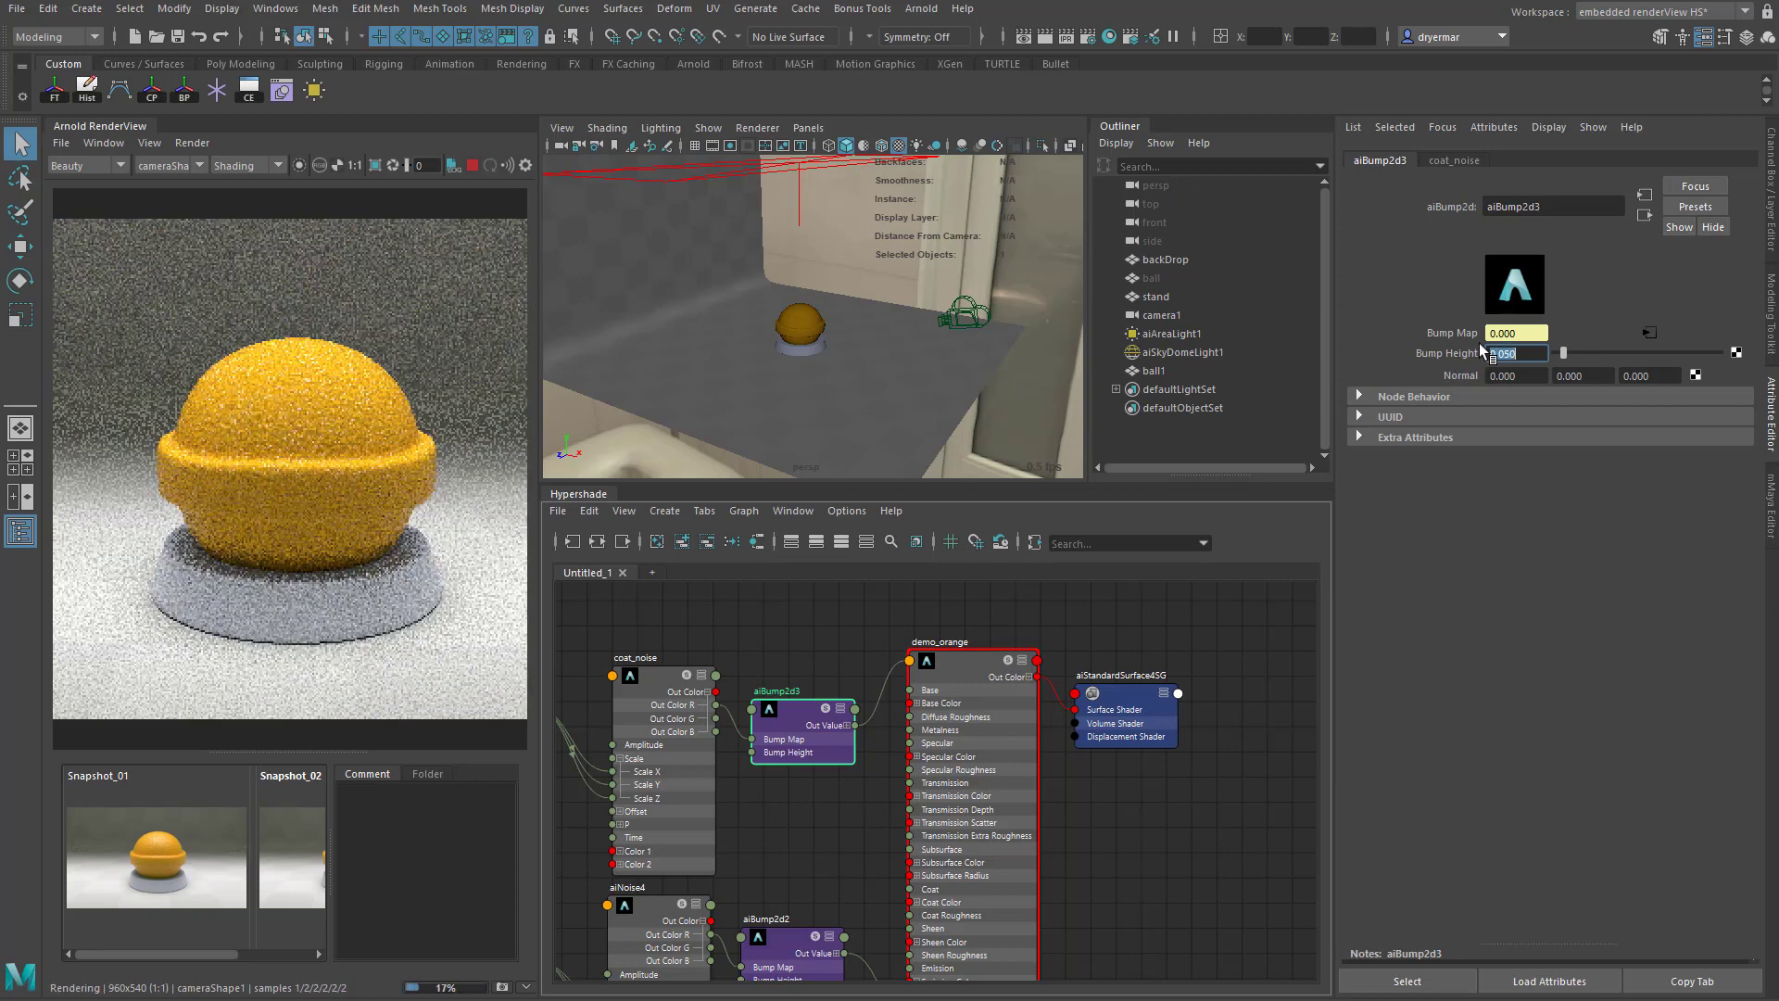
{"action": "type", "text": "0"}
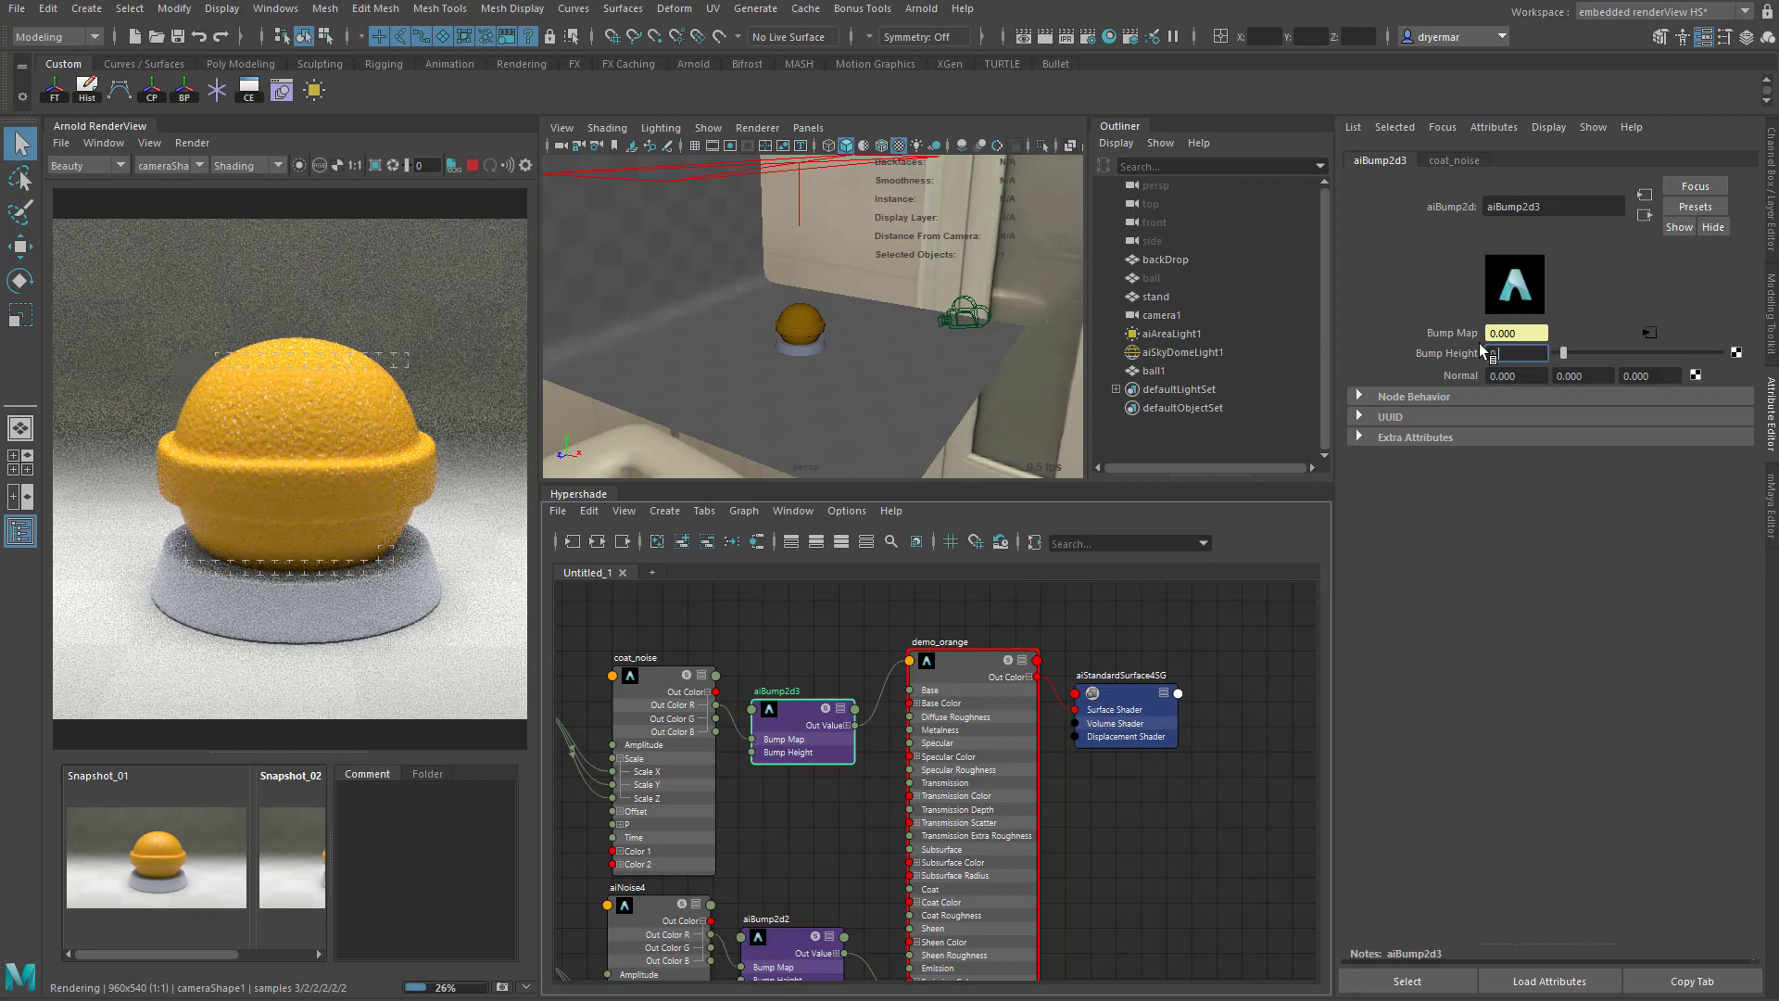
{"action": "type", "text": ".02"}
{"action": "key", "text": "Return"}
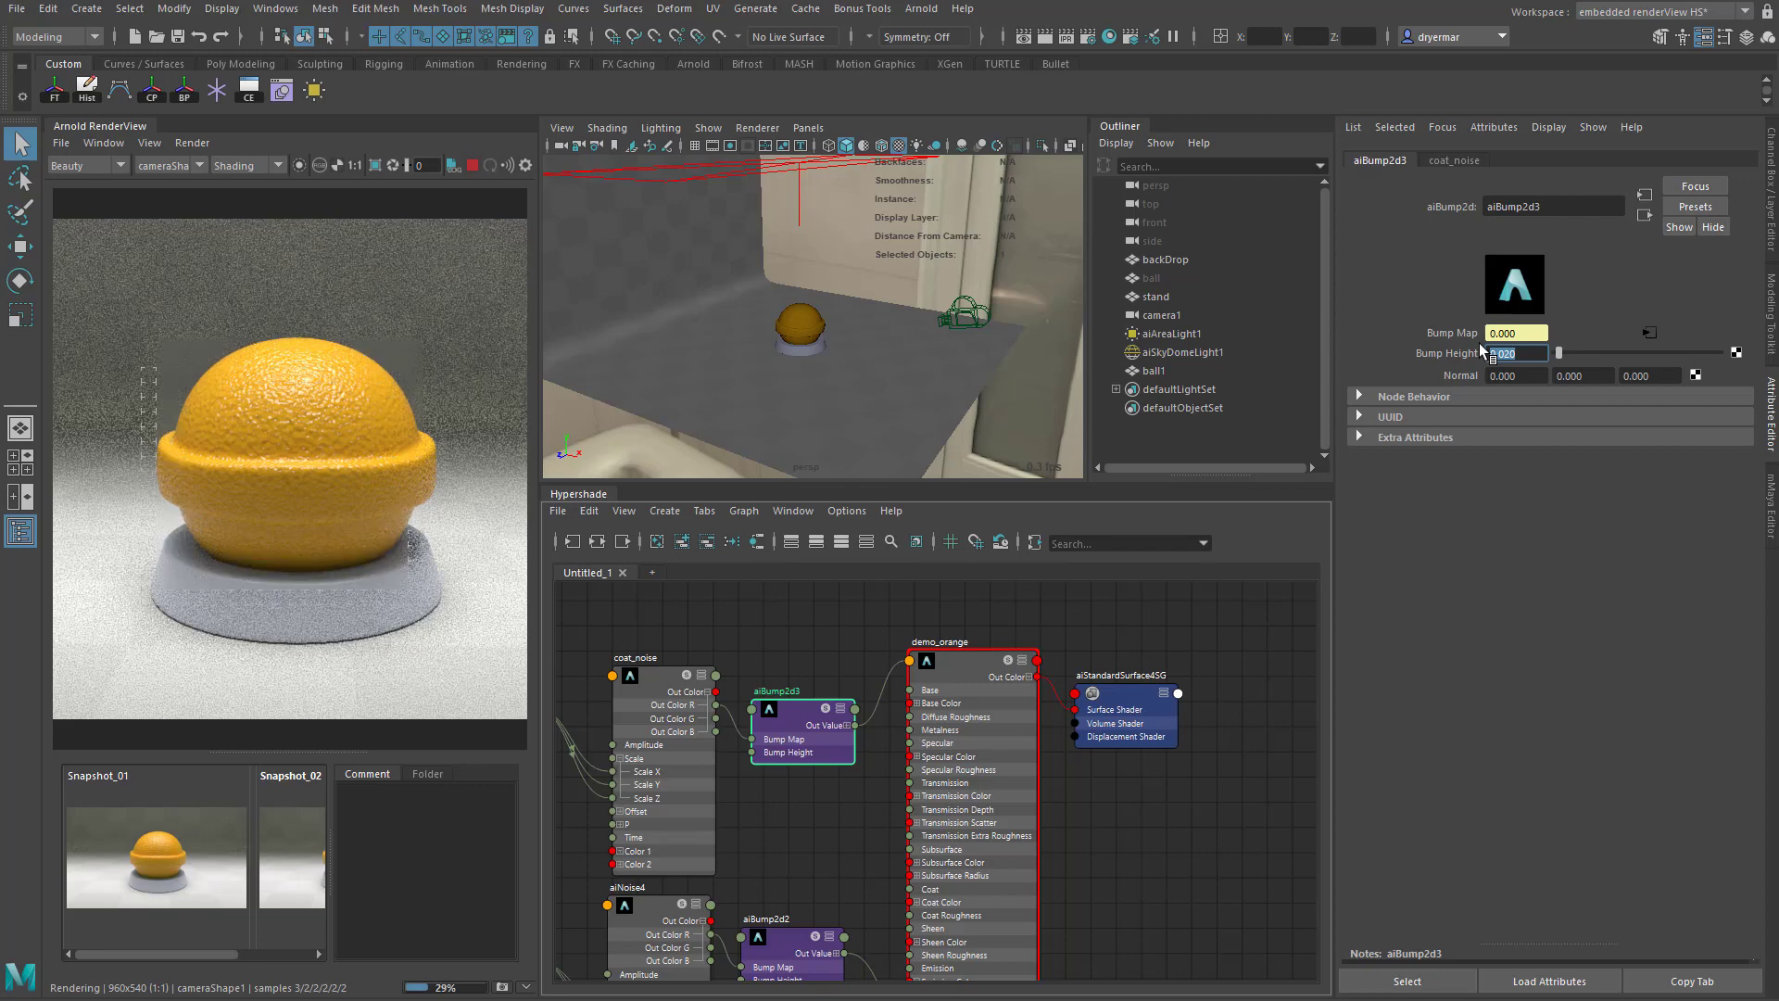
- Isolate the selected node in the render to inspect coat_noise's pattern on the ball, and return to the full shaded render
{"action": "left_click", "coordinate": [299, 164]}
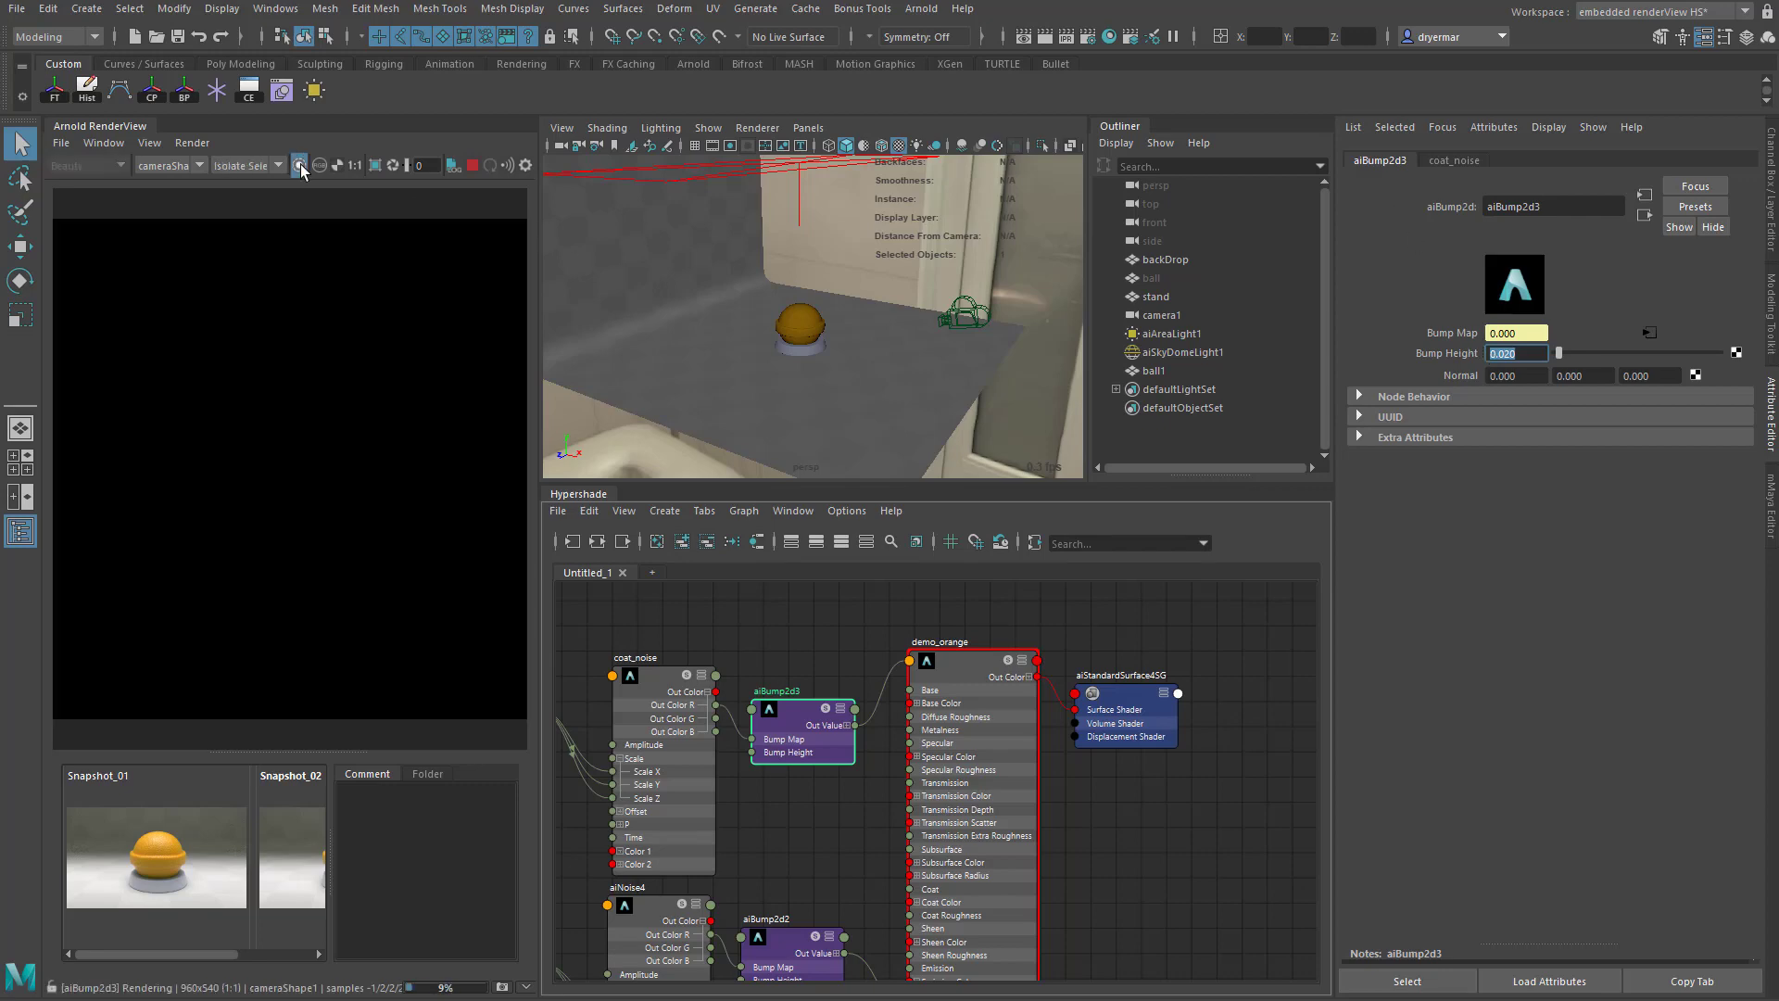
{"action": "left_click", "coordinate": [648, 683]}
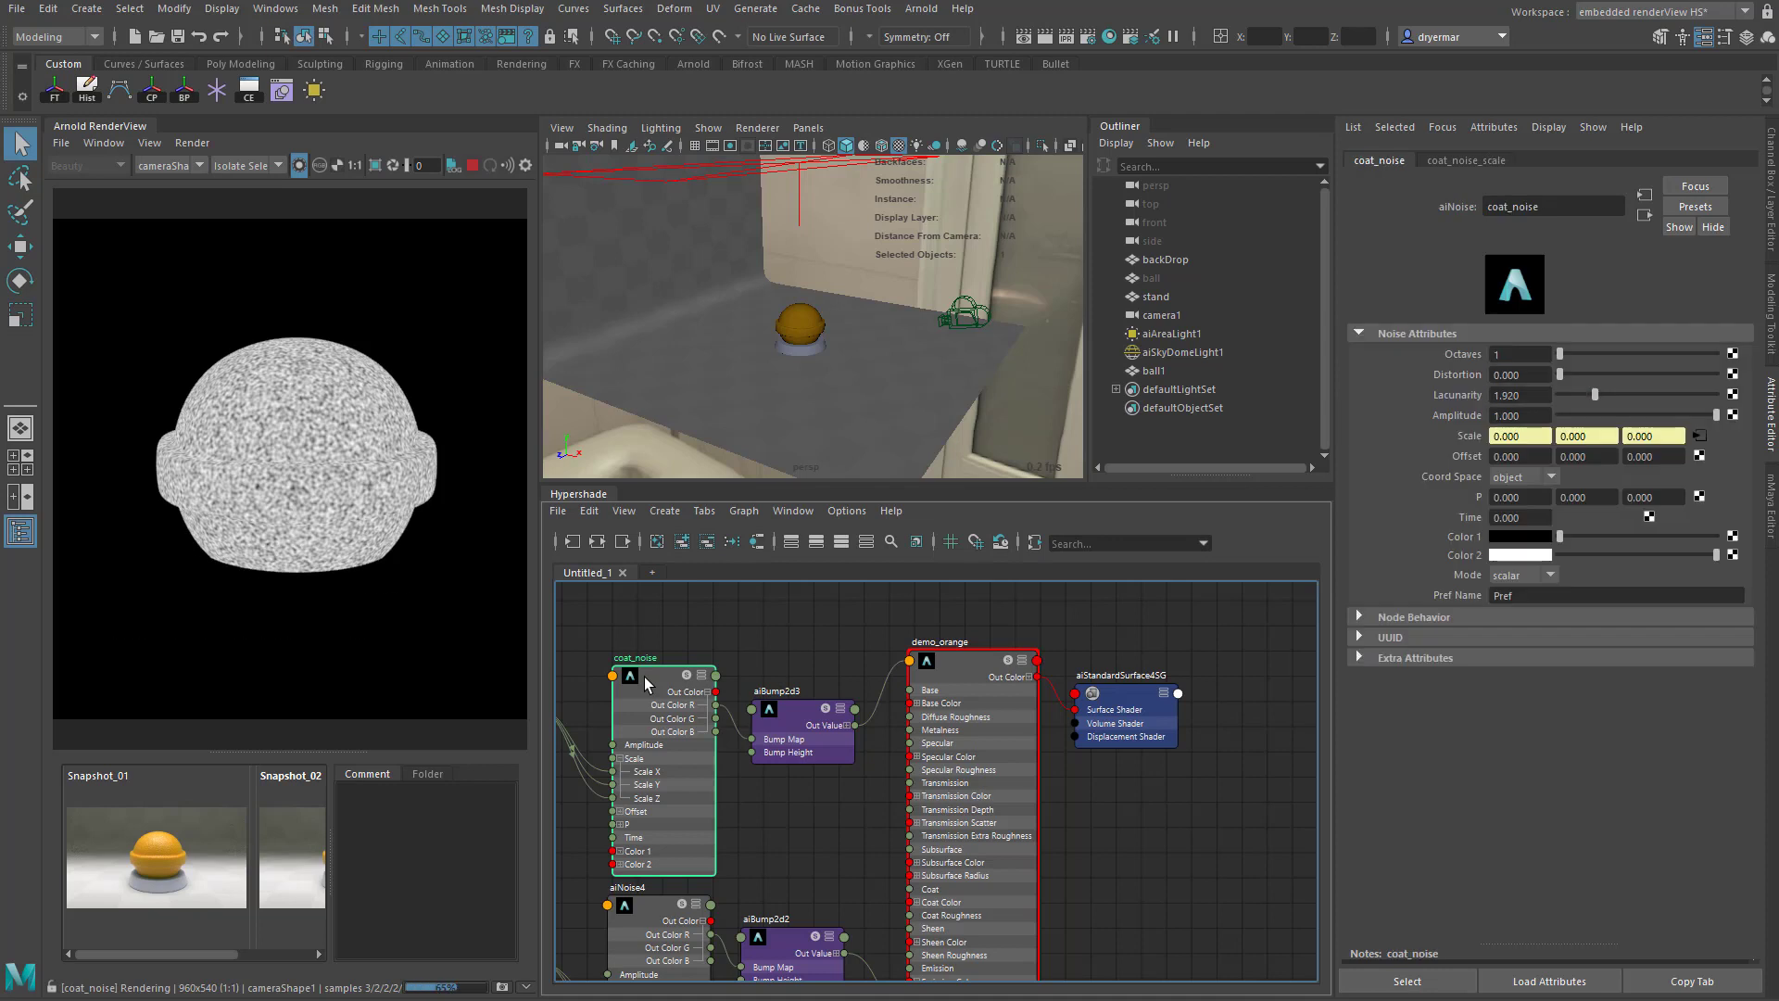
{"action": "left_click", "coordinate": [786, 710]}
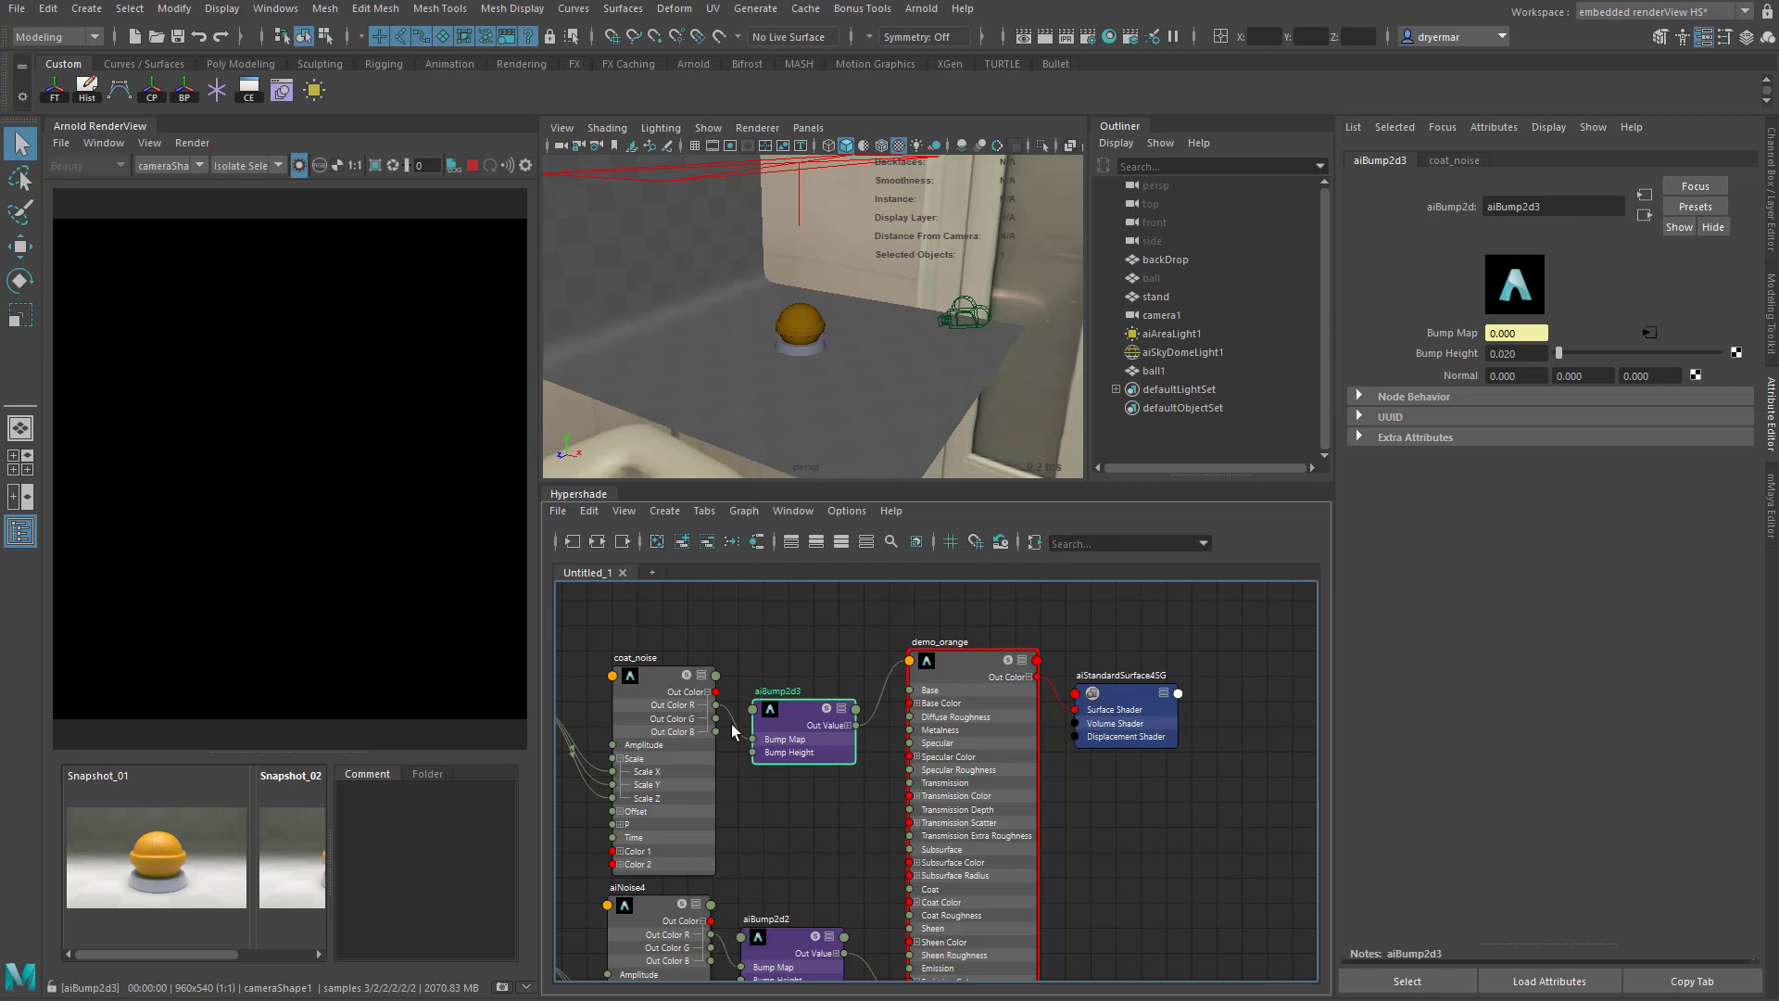
{"action": "left_click", "coordinate": [658, 673]}
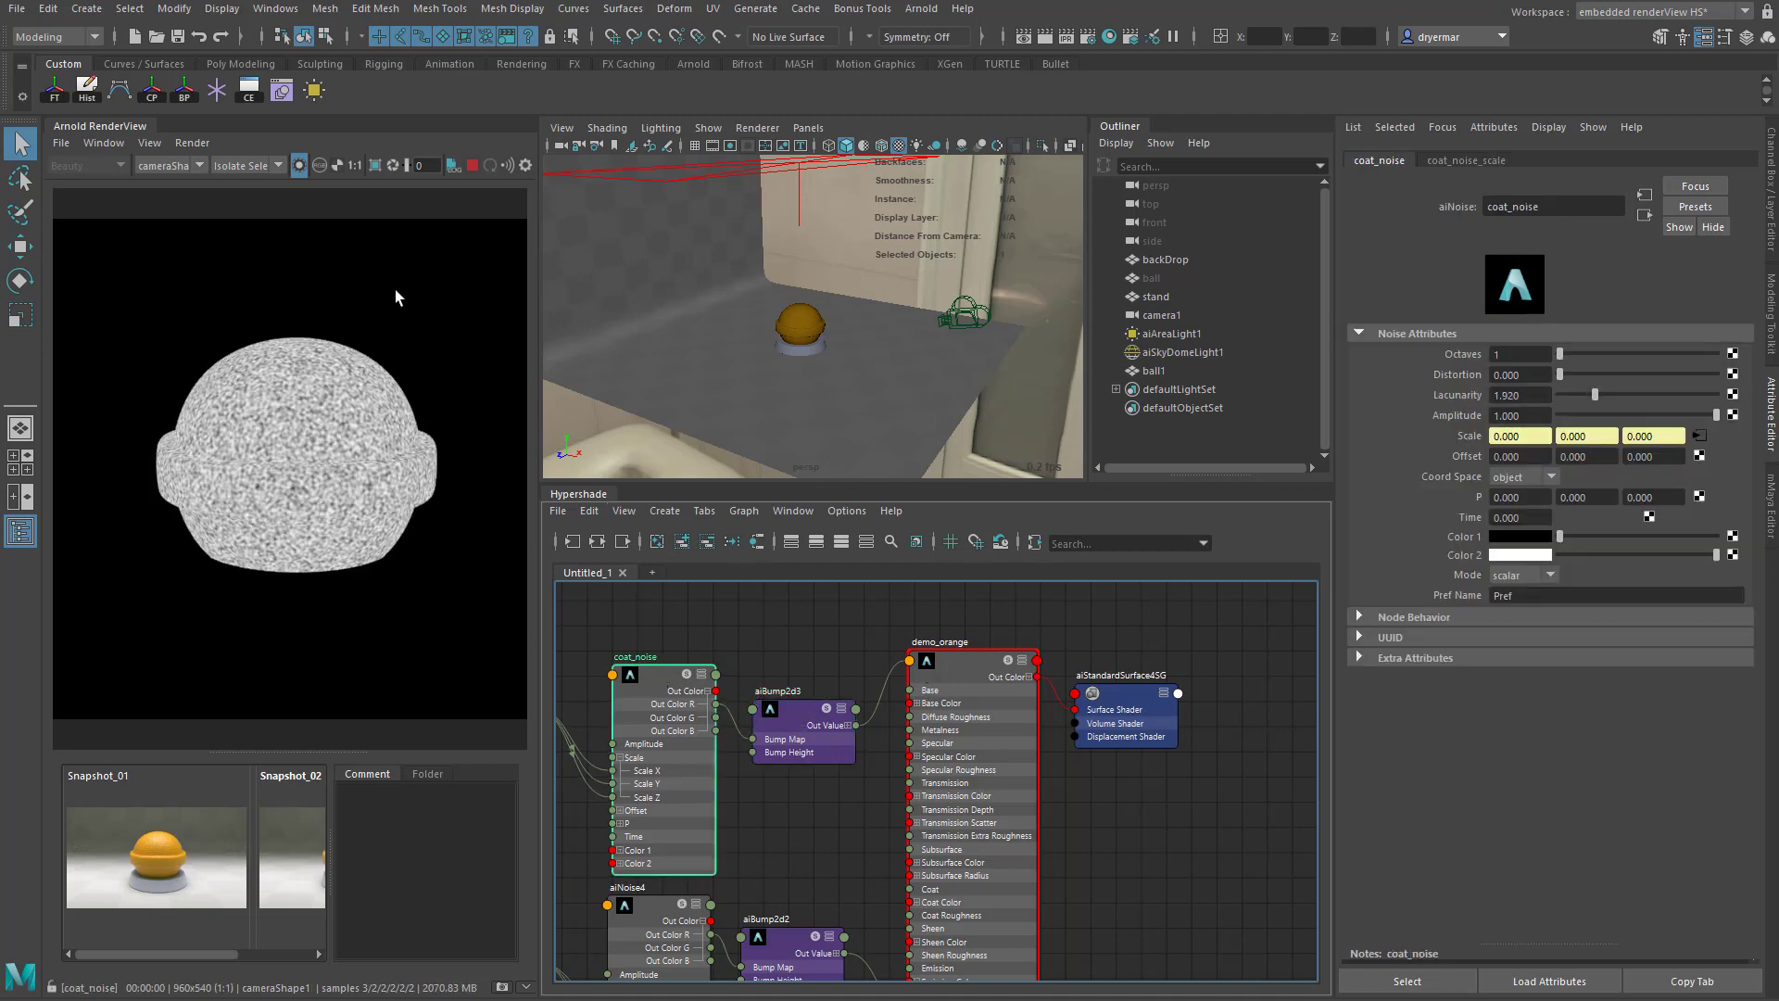
{"action": "left_click", "coordinate": [293, 170]}
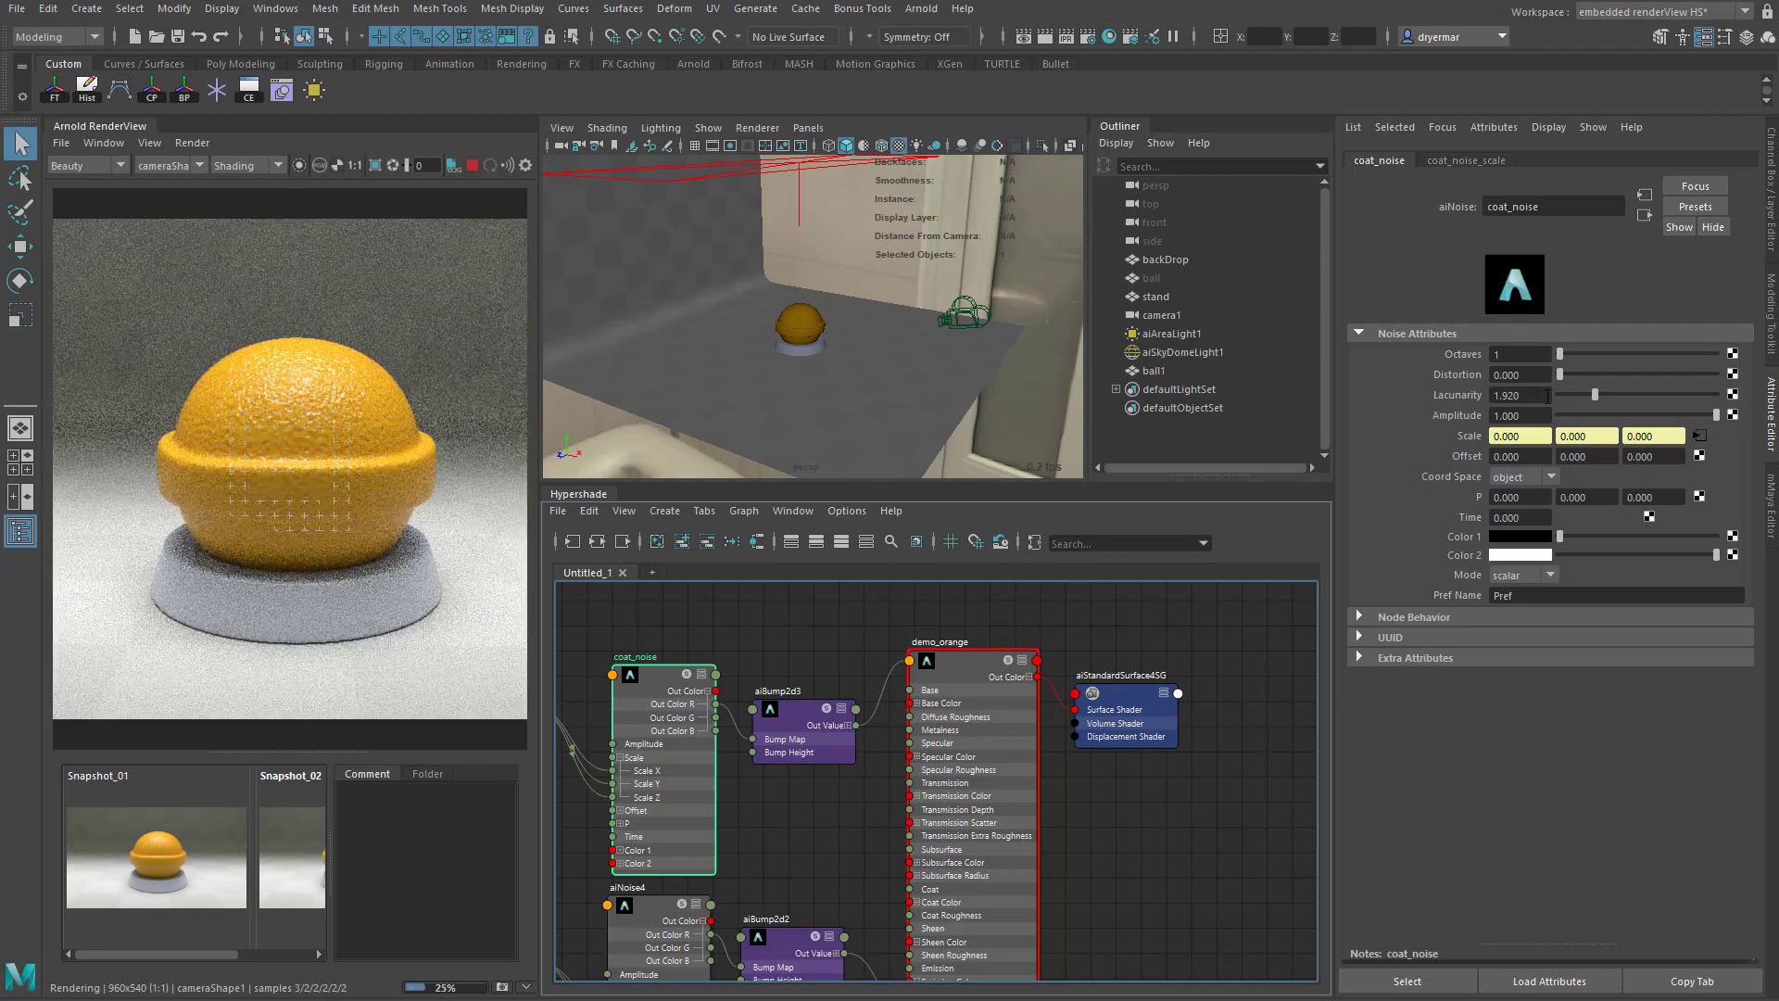
- Set the Bump Height of aiBump2d3 to 0.01
{"action": "left_click", "coordinate": [827, 724]}
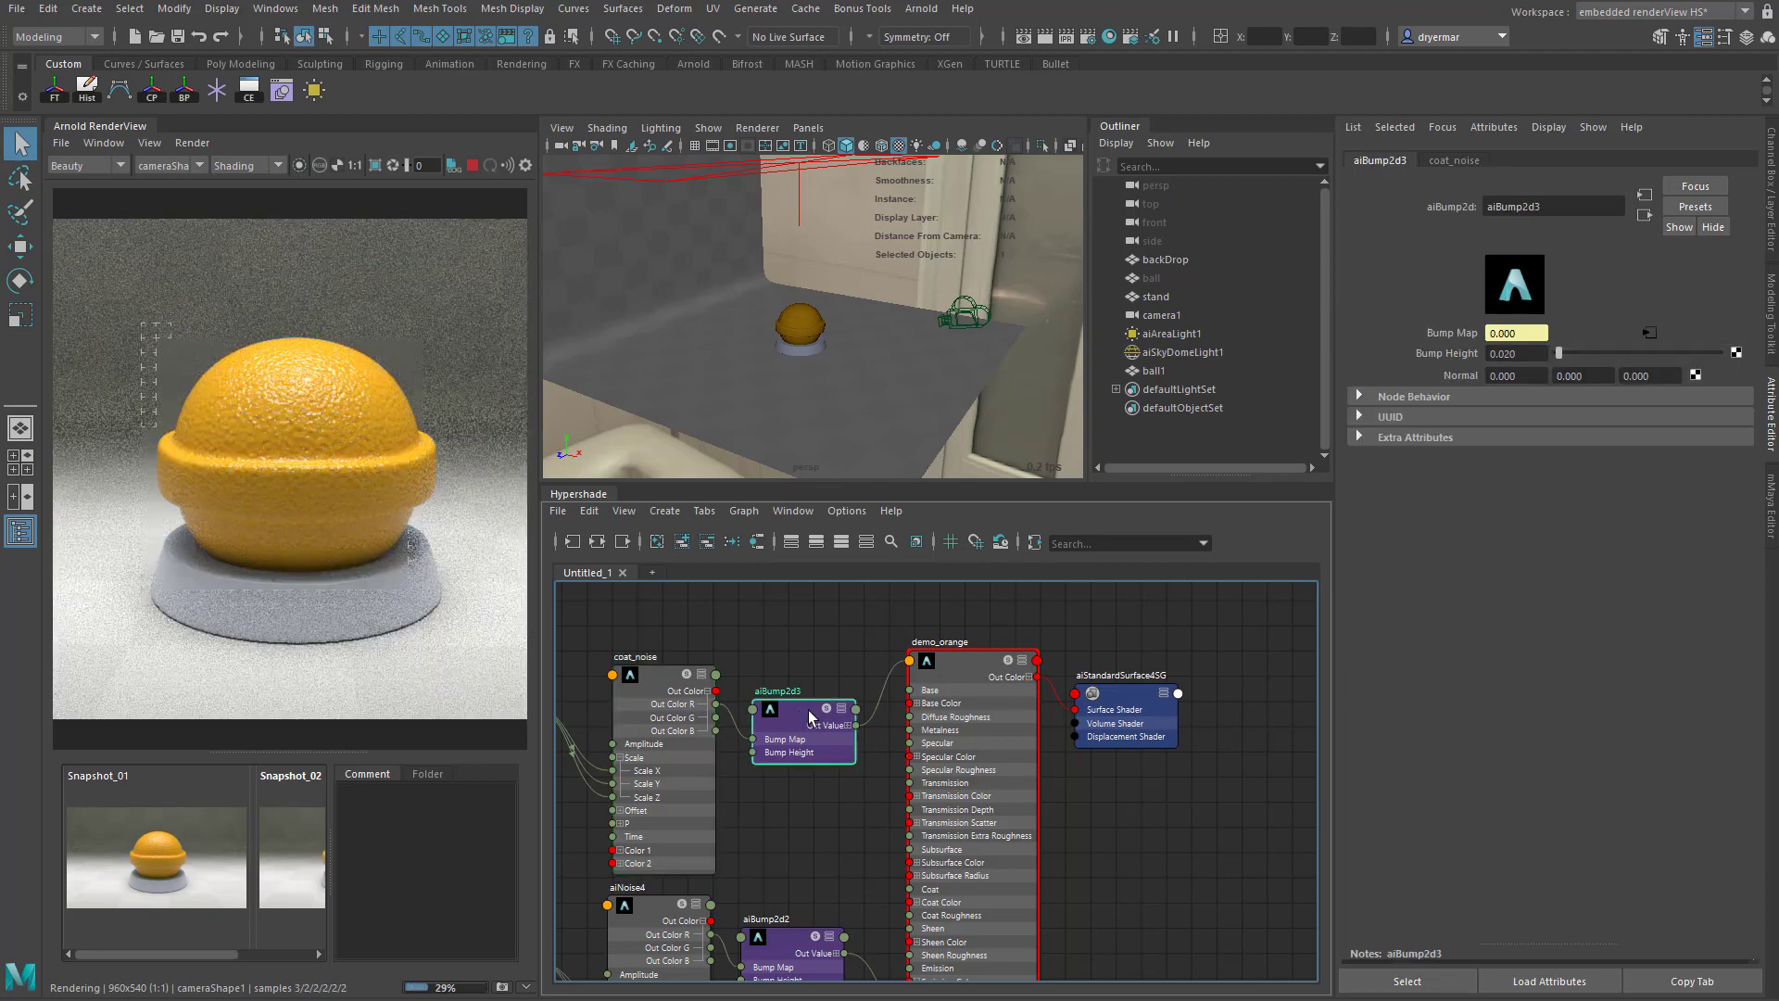
{"action": "left_click", "coordinate": [1510, 353]}
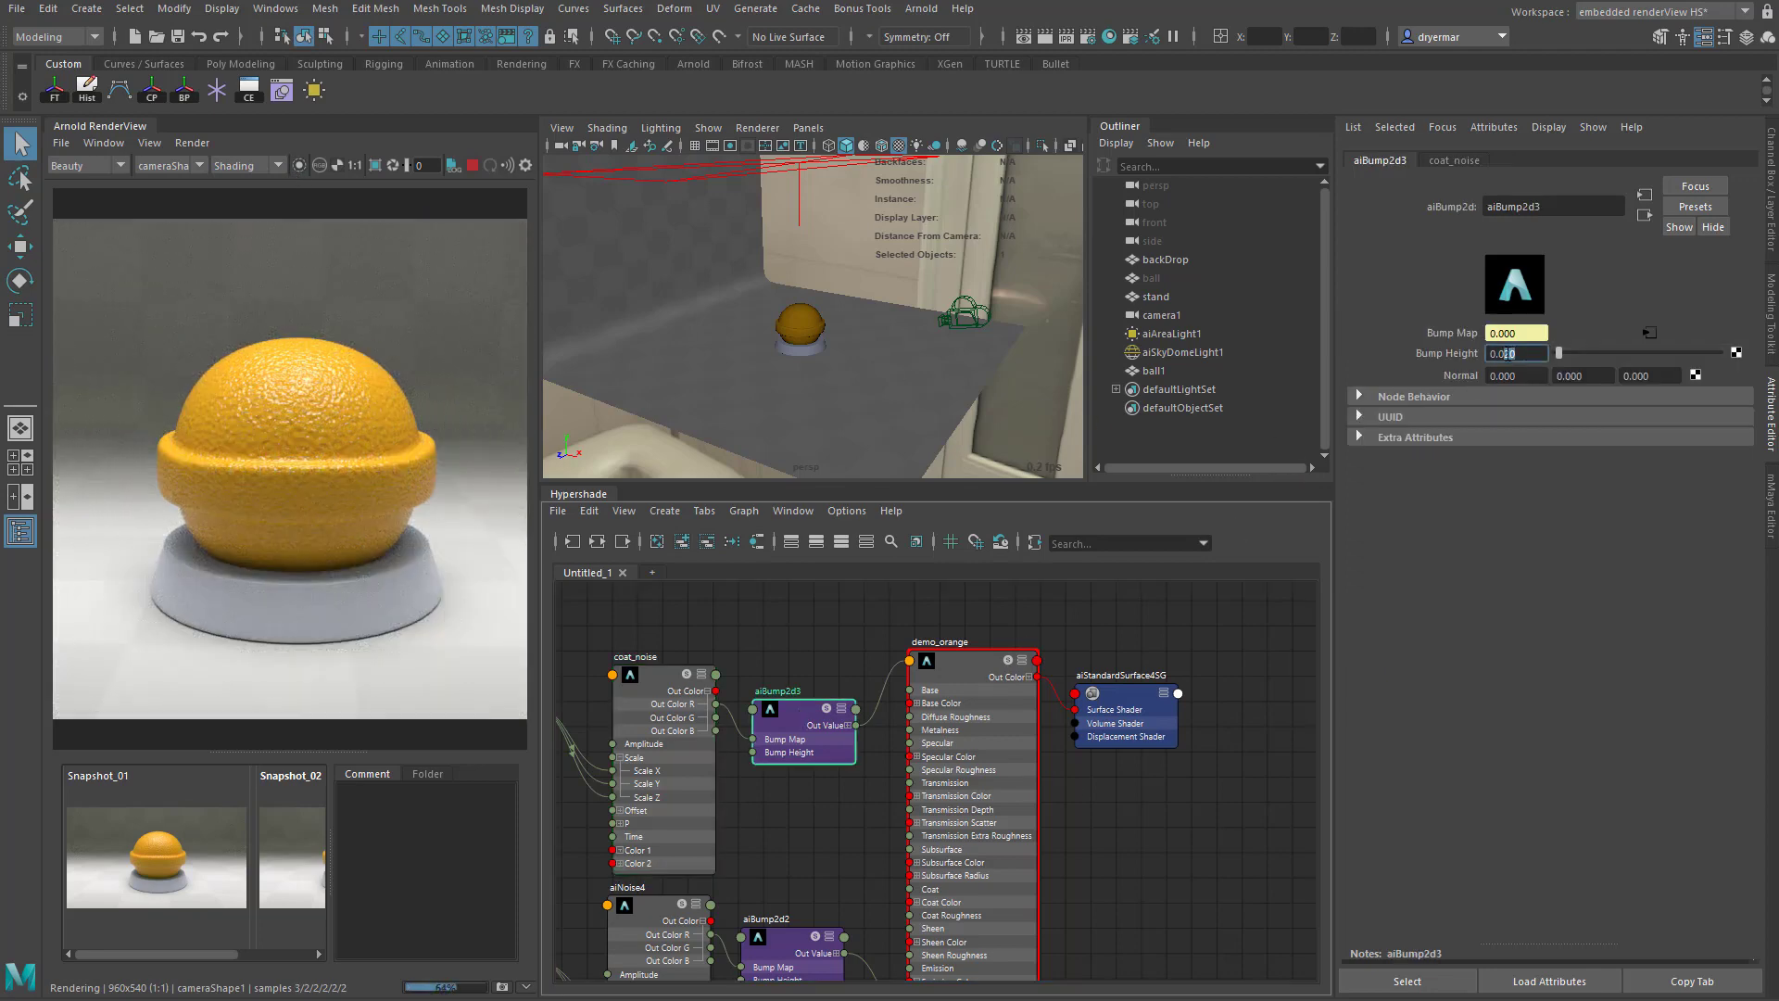
{"action": "type", "text": "1"}
{"action": "key", "text": "Return"}
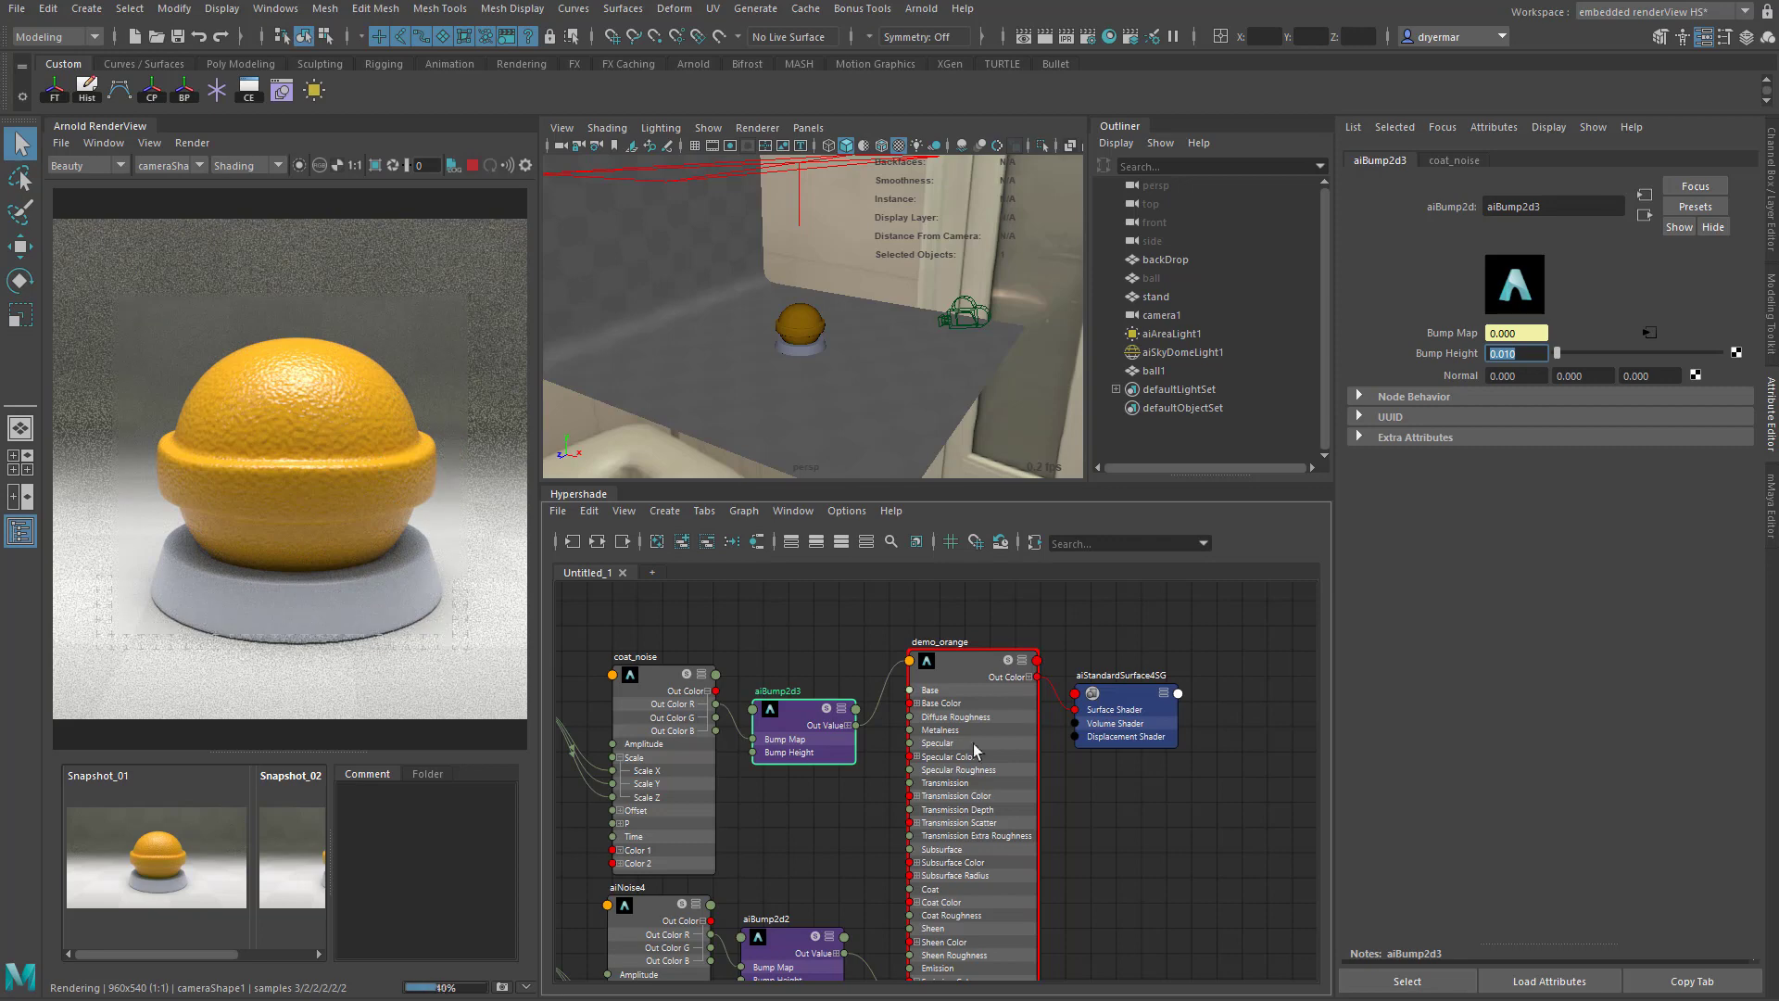
- Move the coat_noise_scale and coat_noise nodes up and away from aiBump2d3 in the graph
{"action": "middle_click_drag", "start_coordinate": [883, 767], "coordinate": [1030, 760], "text": "alt"}
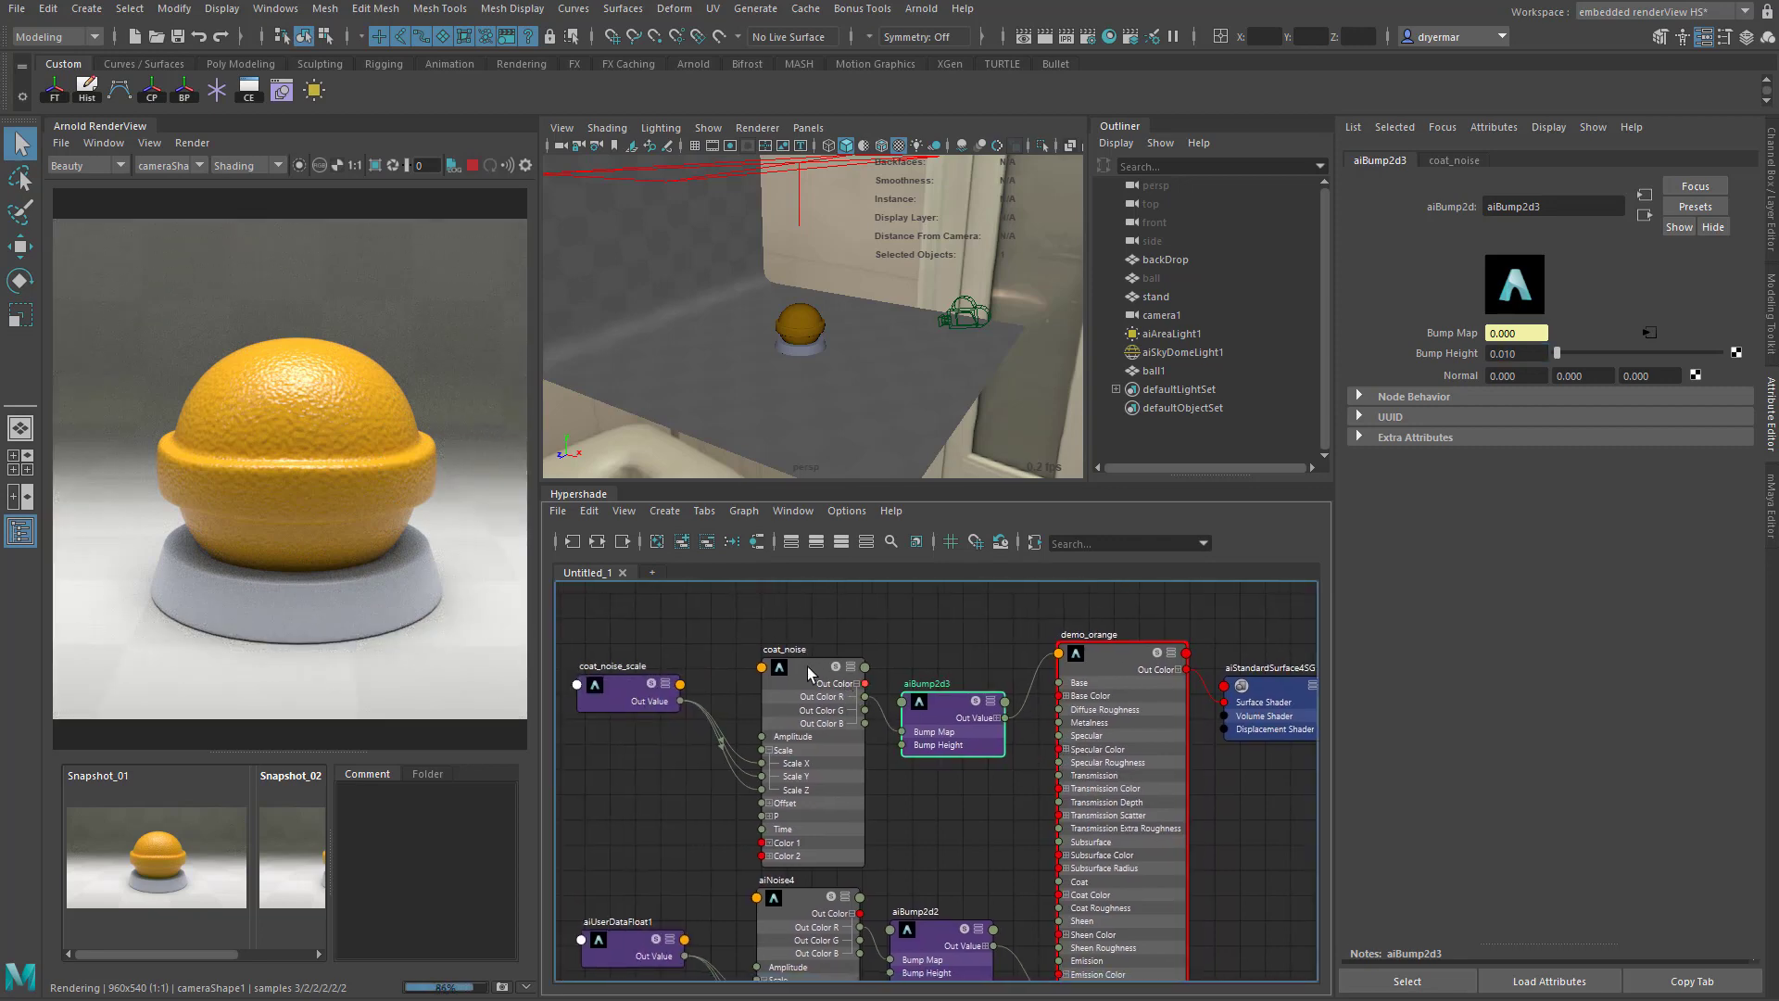
{"action": "left_click", "coordinate": [808, 667]}
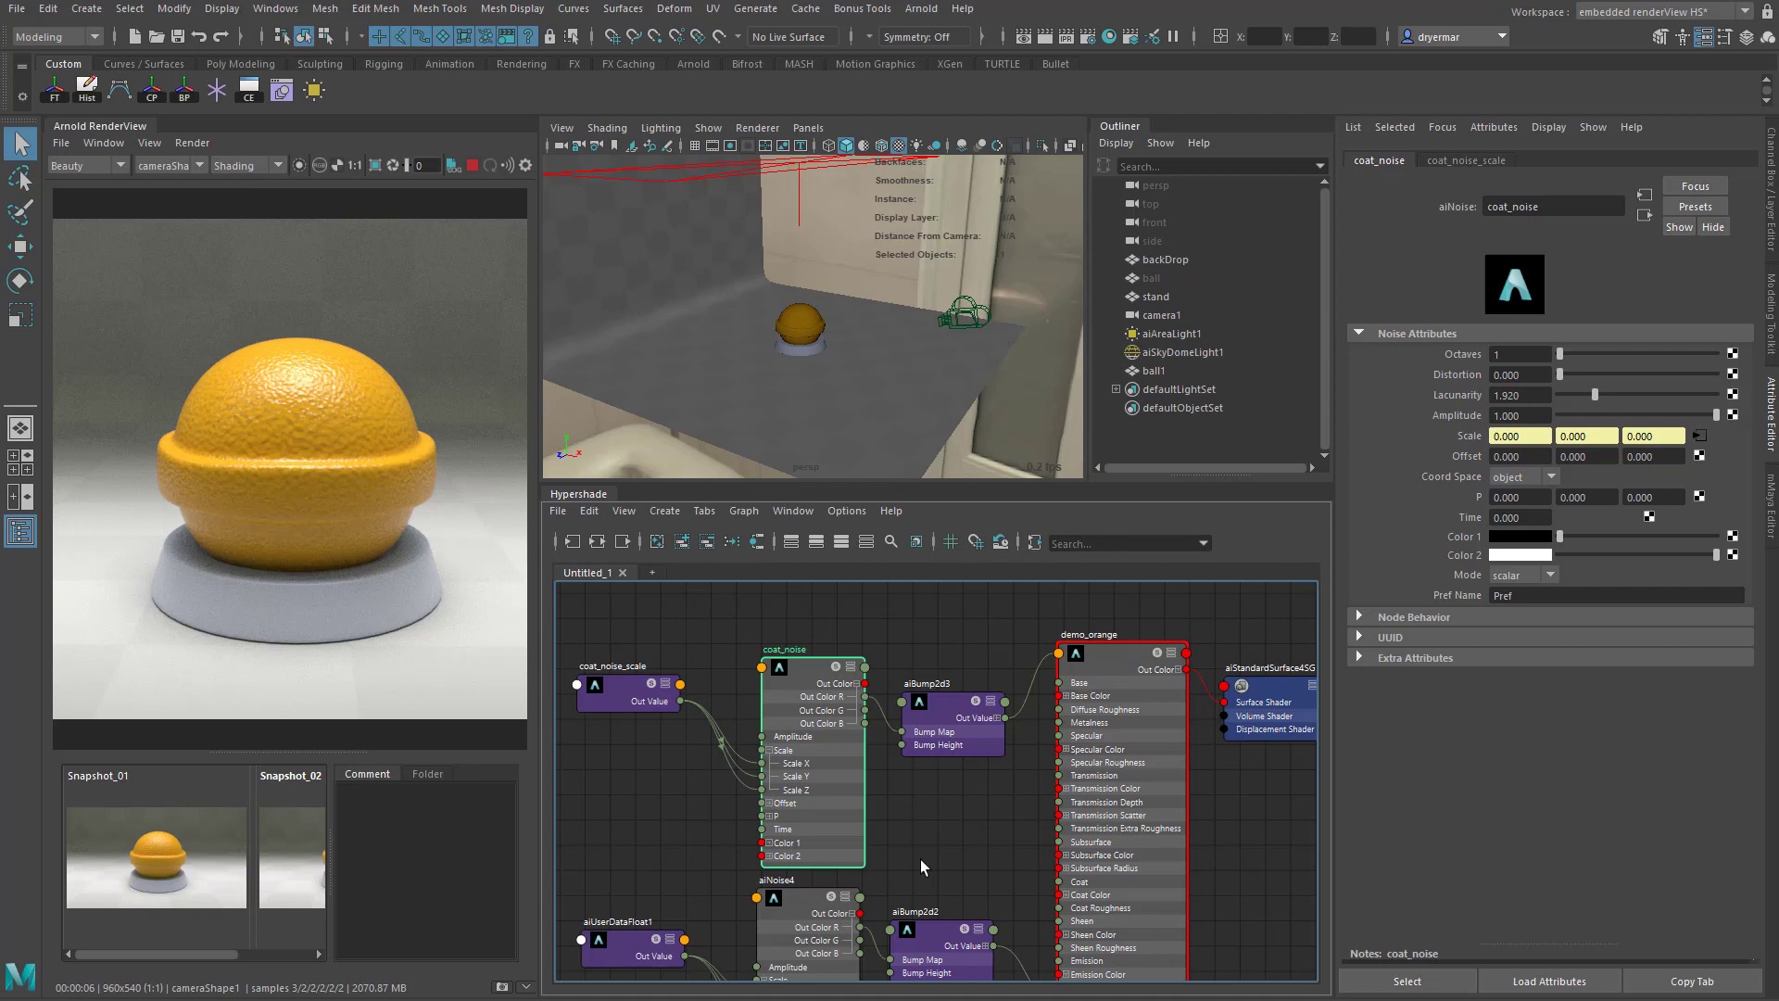
{"action": "left_click_drag", "start_coordinate": [619, 692], "coordinate": [580, 656]}
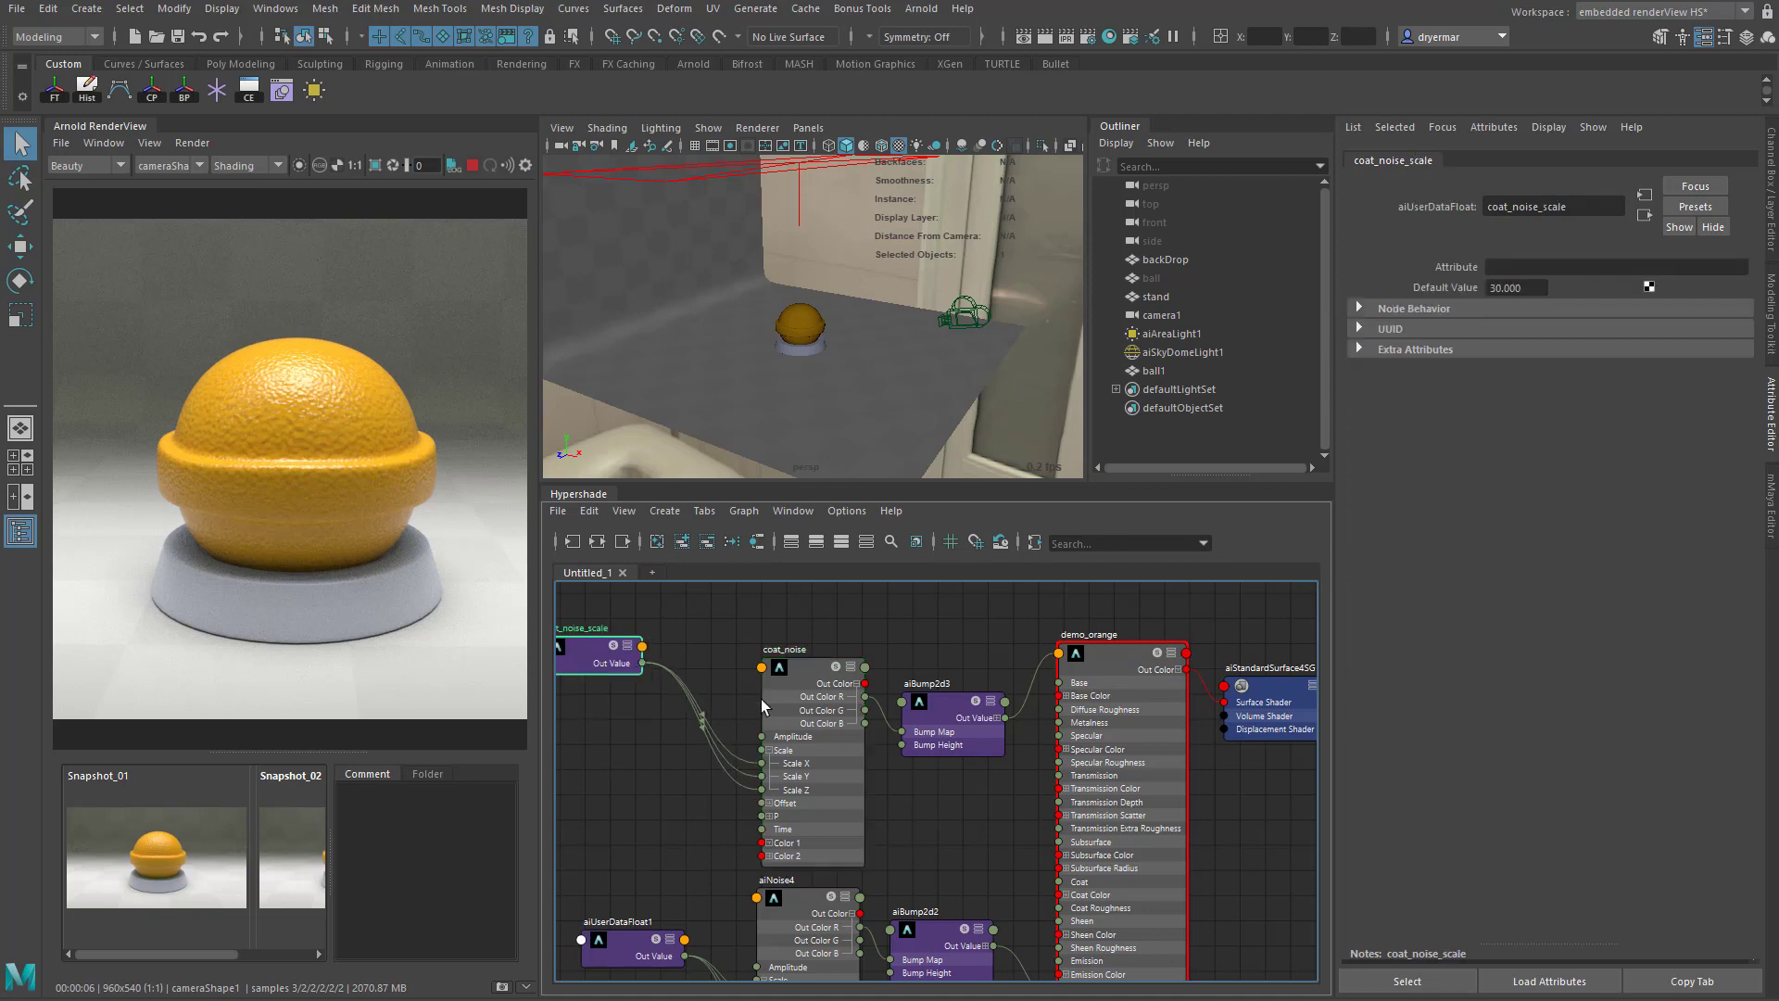
{"action": "left_click_drag", "start_coordinate": [798, 712], "coordinate": [730, 685]}
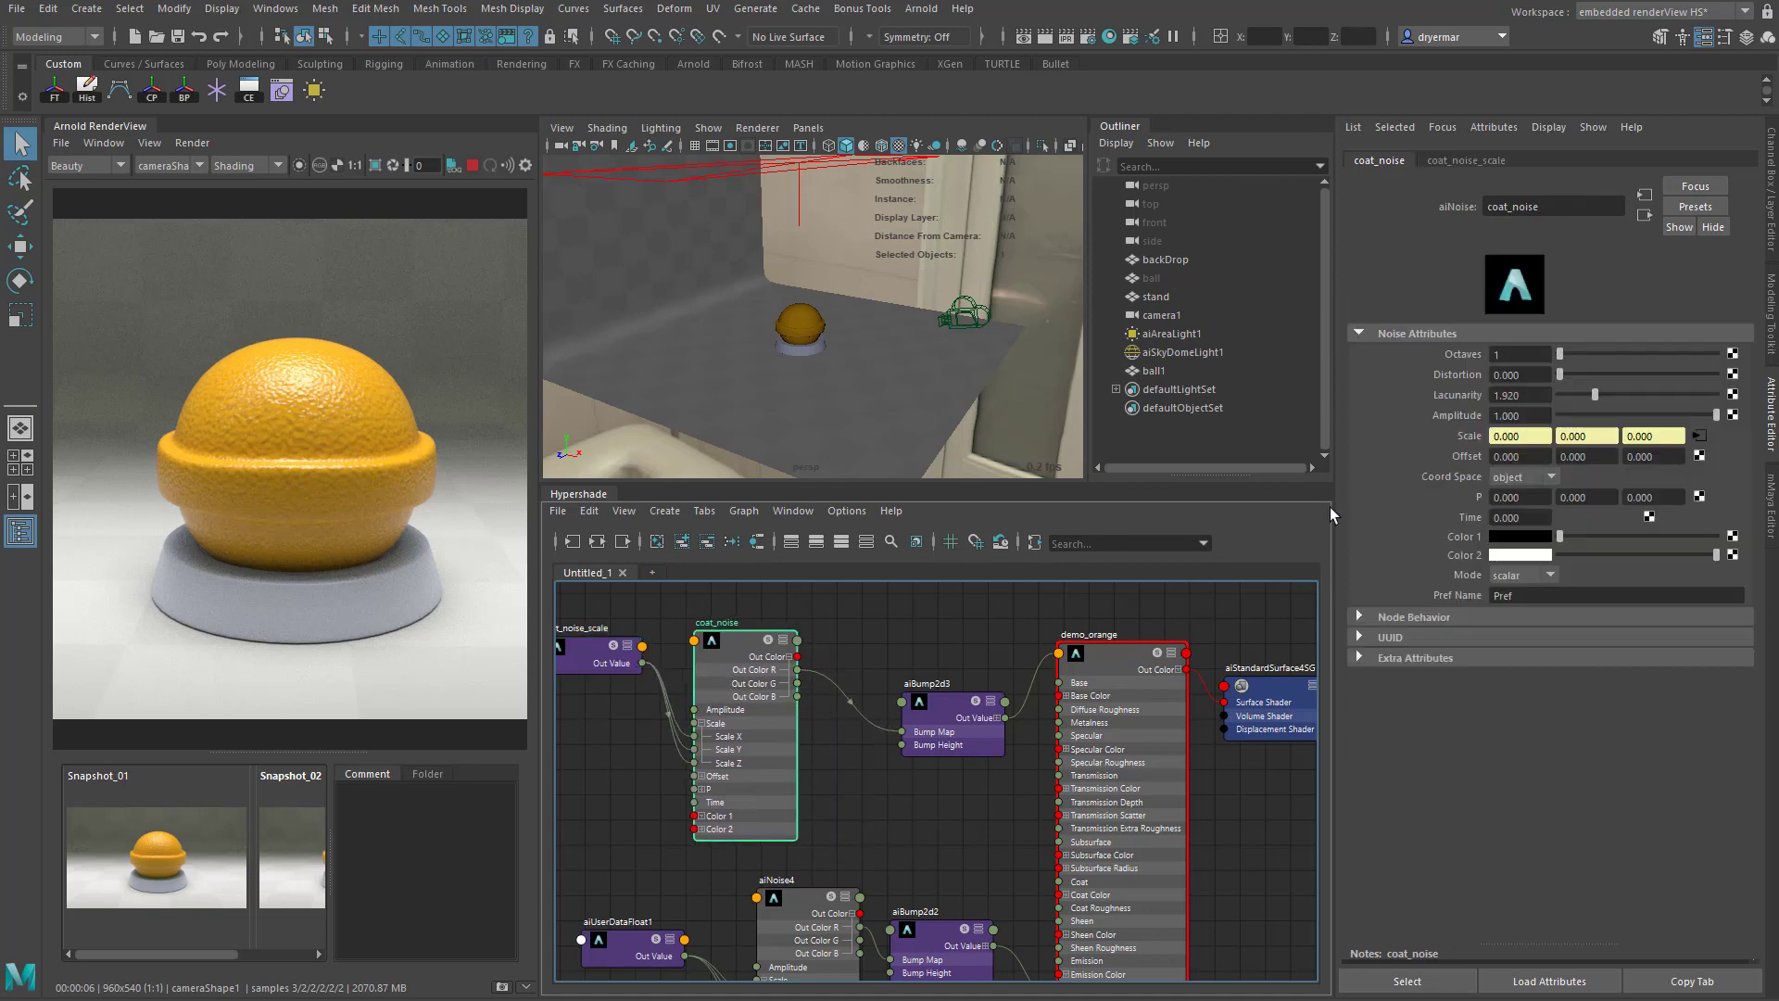
{"action": "middle_click_drag", "start_coordinate": [656, 695], "coordinate": [695, 694], "text": "alt"}
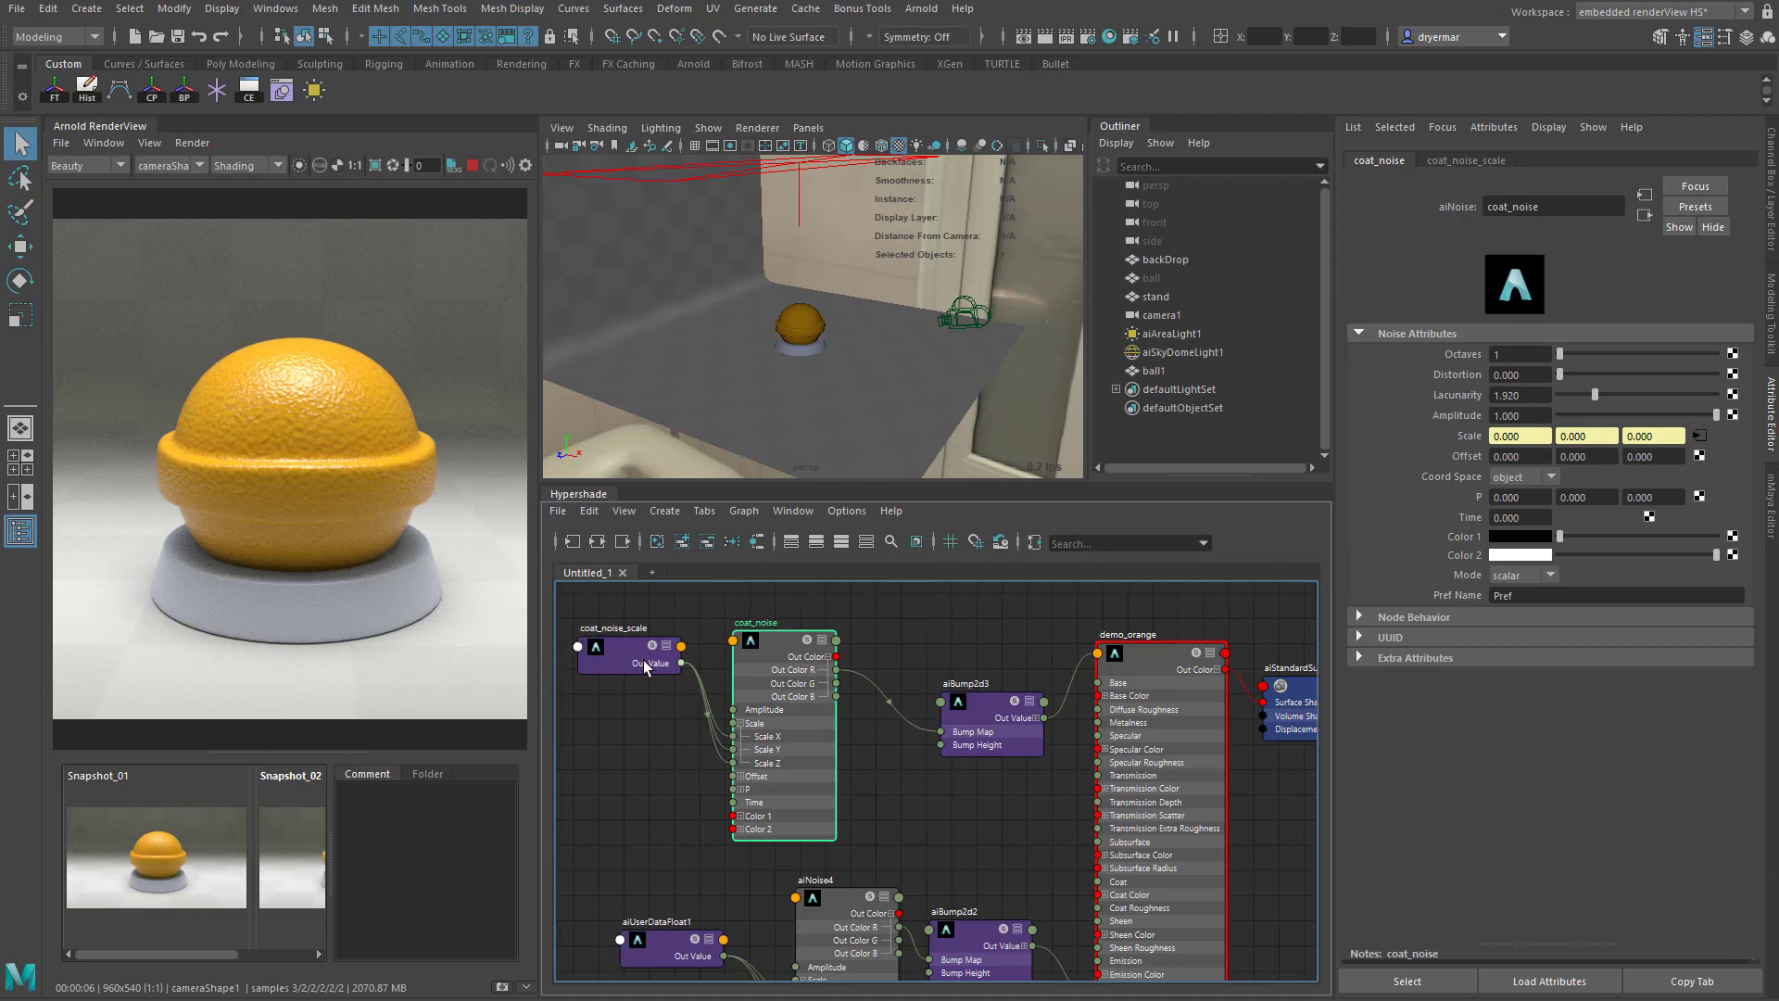
- Try a Default Value of 15 on coat_noise_scale and inspect coat_noise isolated in the render
{"action": "left_click", "coordinate": [645, 666]}
{"action": "left_click_drag", "start_coordinate": [1537, 287], "coordinate": [1425, 296]}
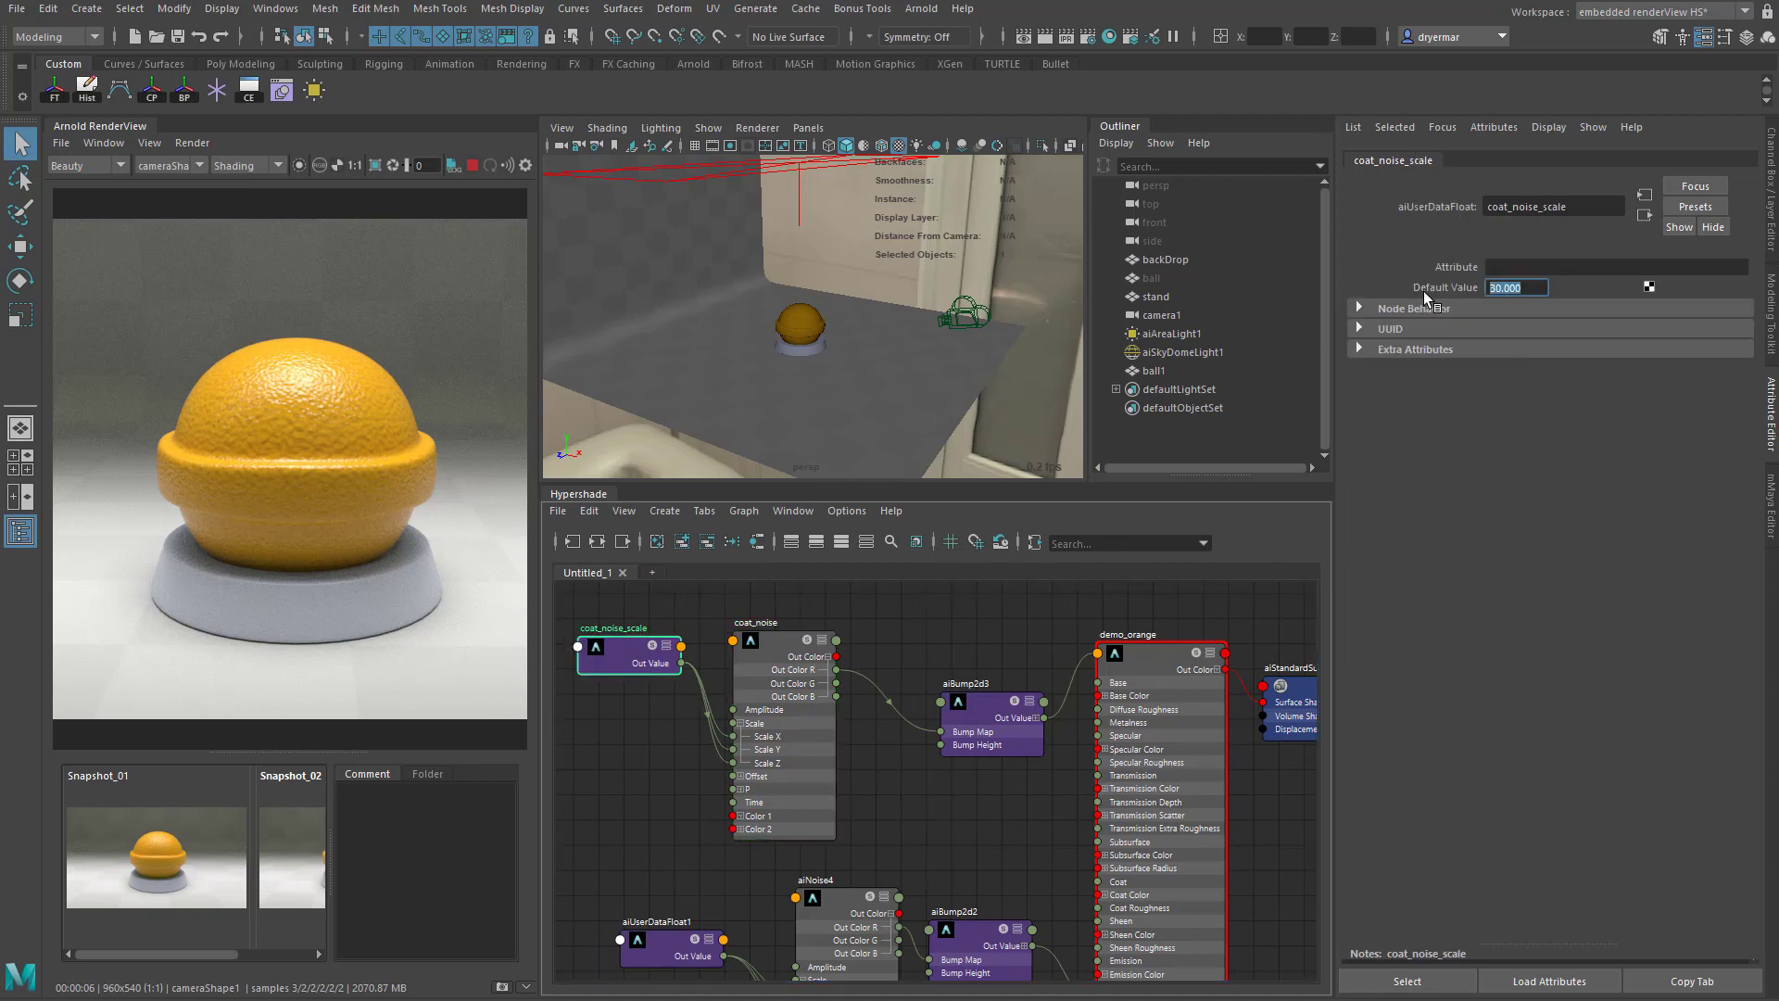
{"action": "type", "text": "15"}
{"action": "key", "text": "Return"}
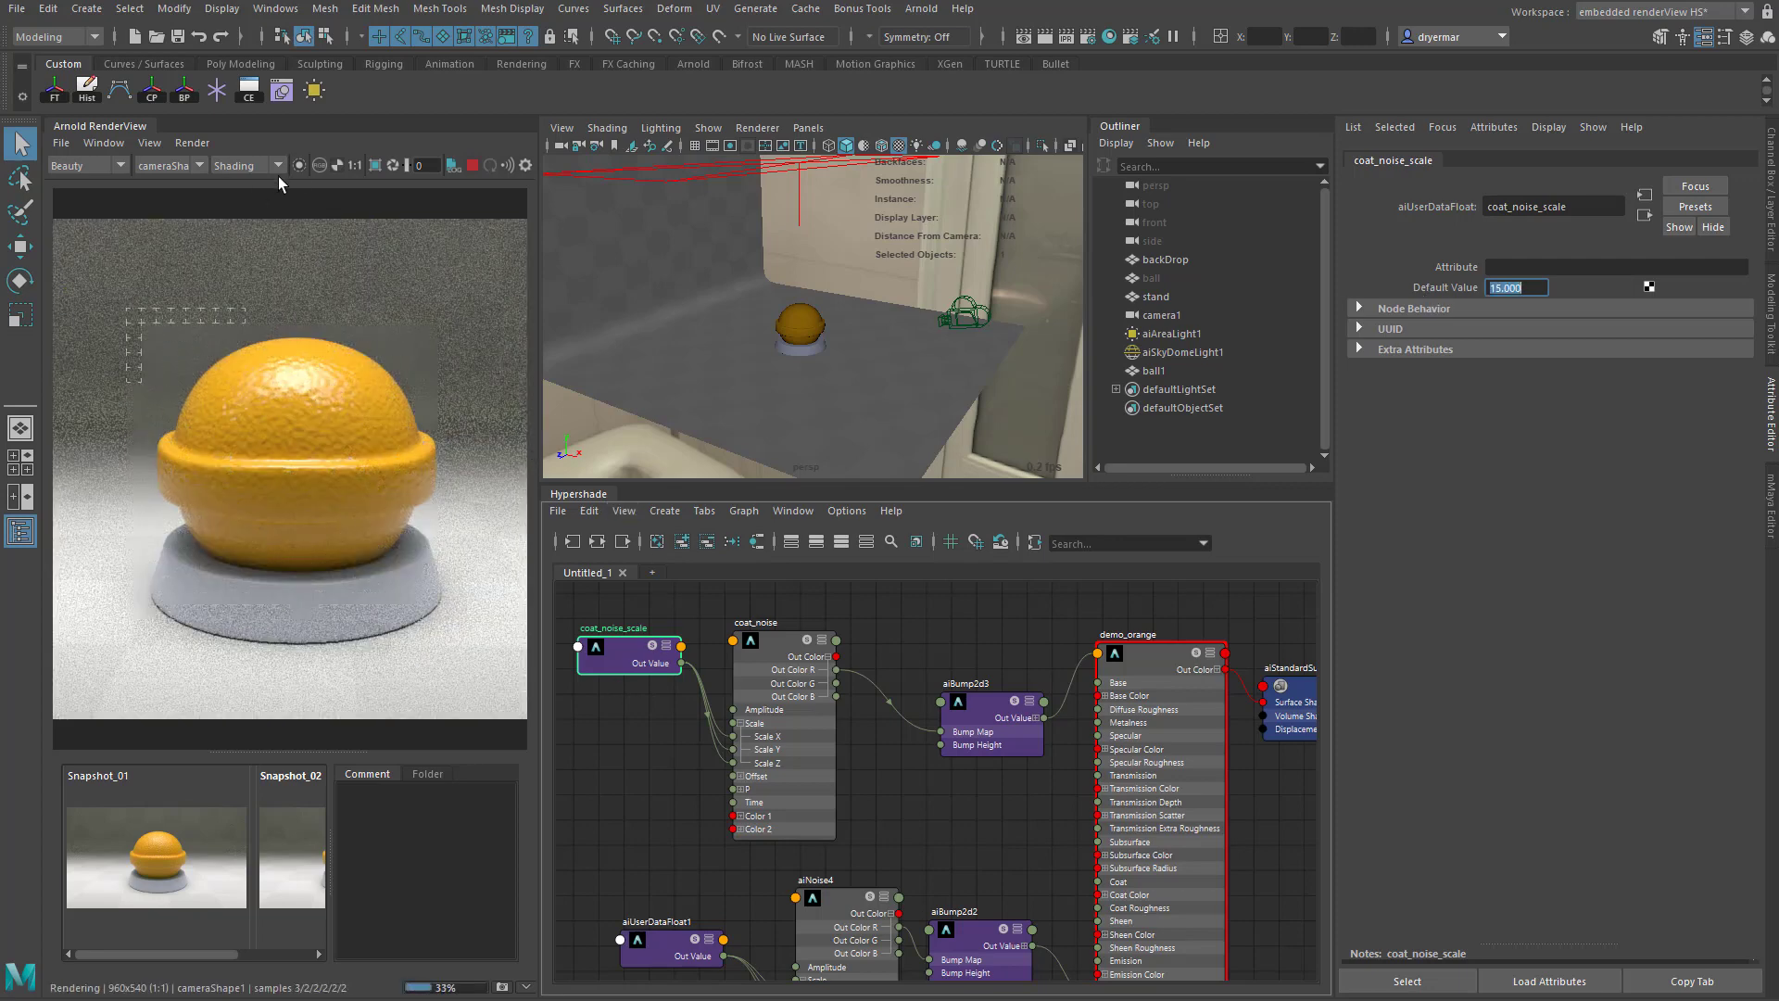
{"action": "left_click", "coordinate": [302, 165]}
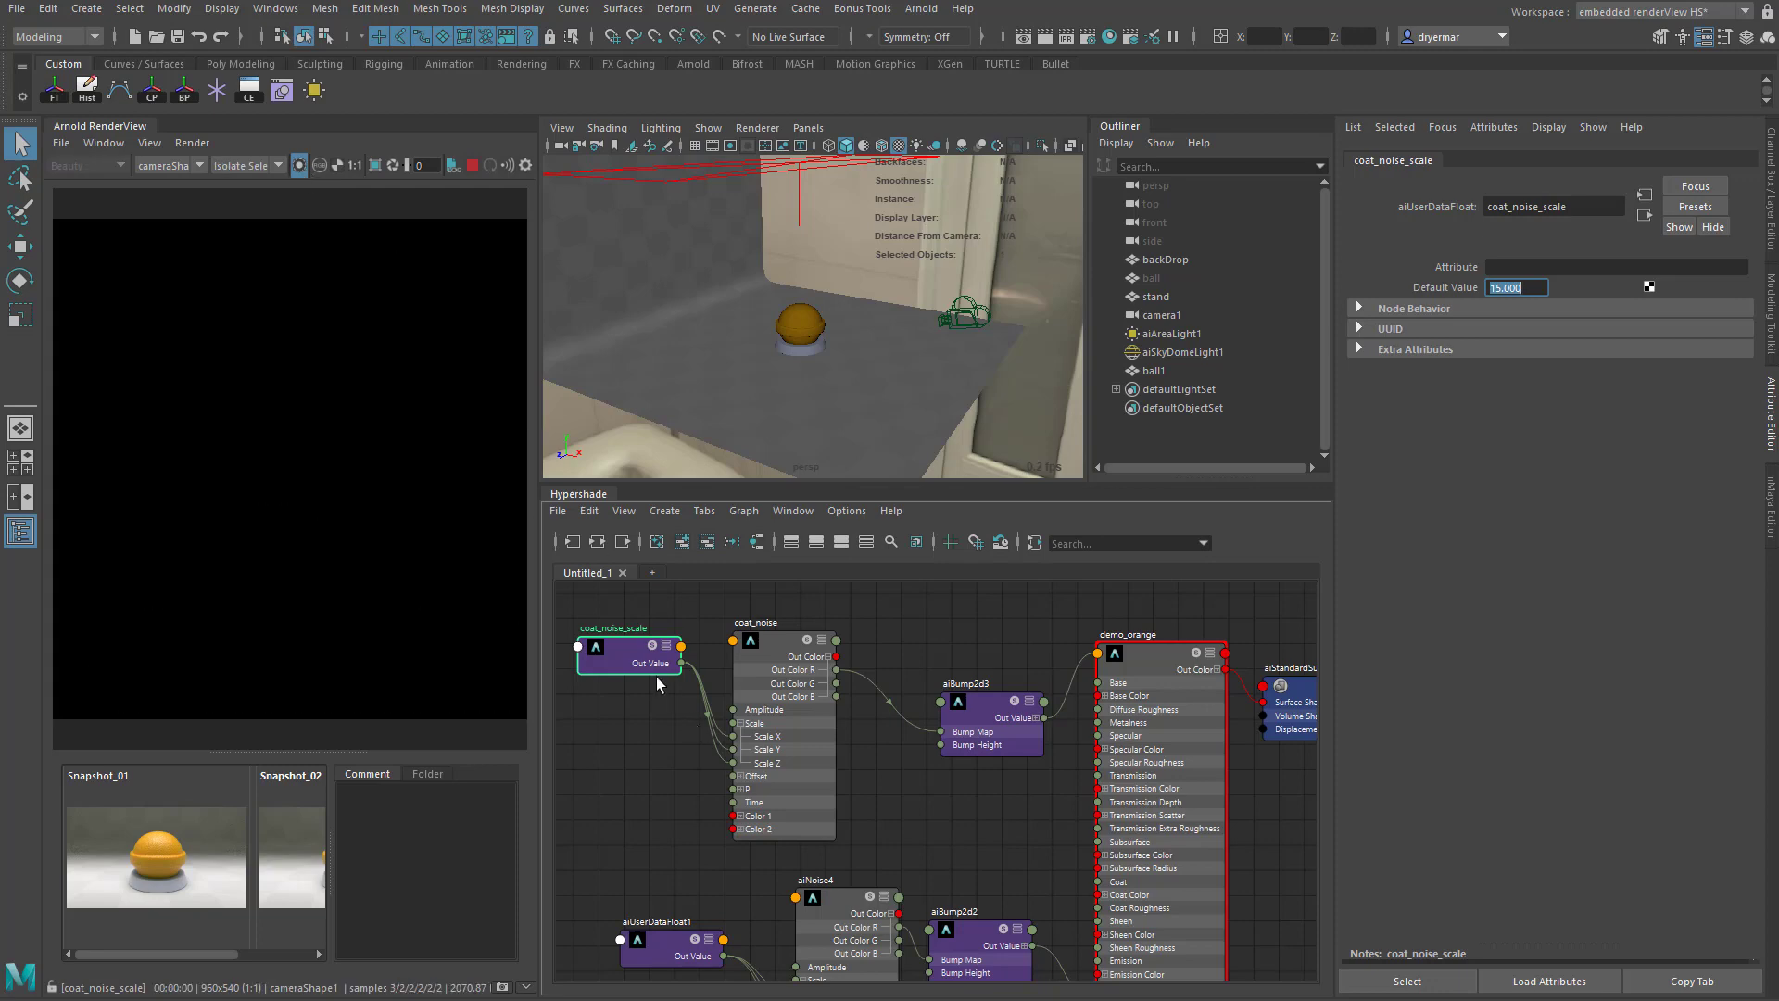
{"action": "left_click", "coordinate": [747, 647]}
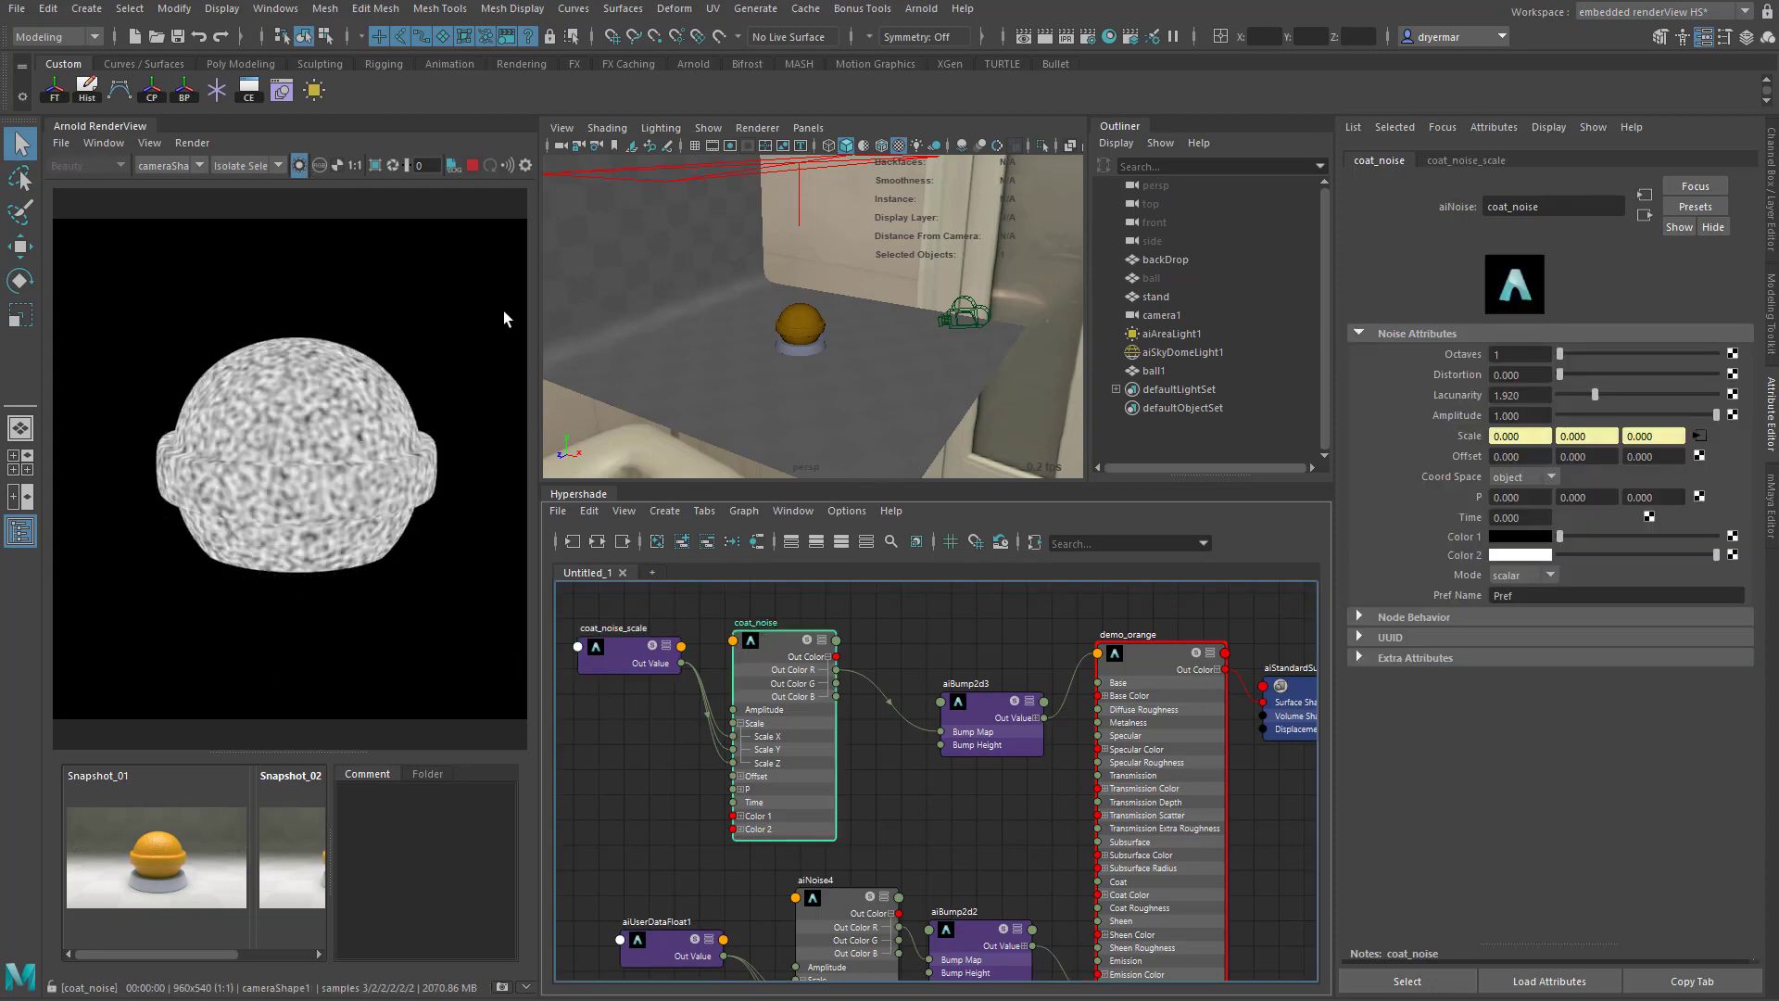
{"action": "left_click", "coordinate": [300, 166]}
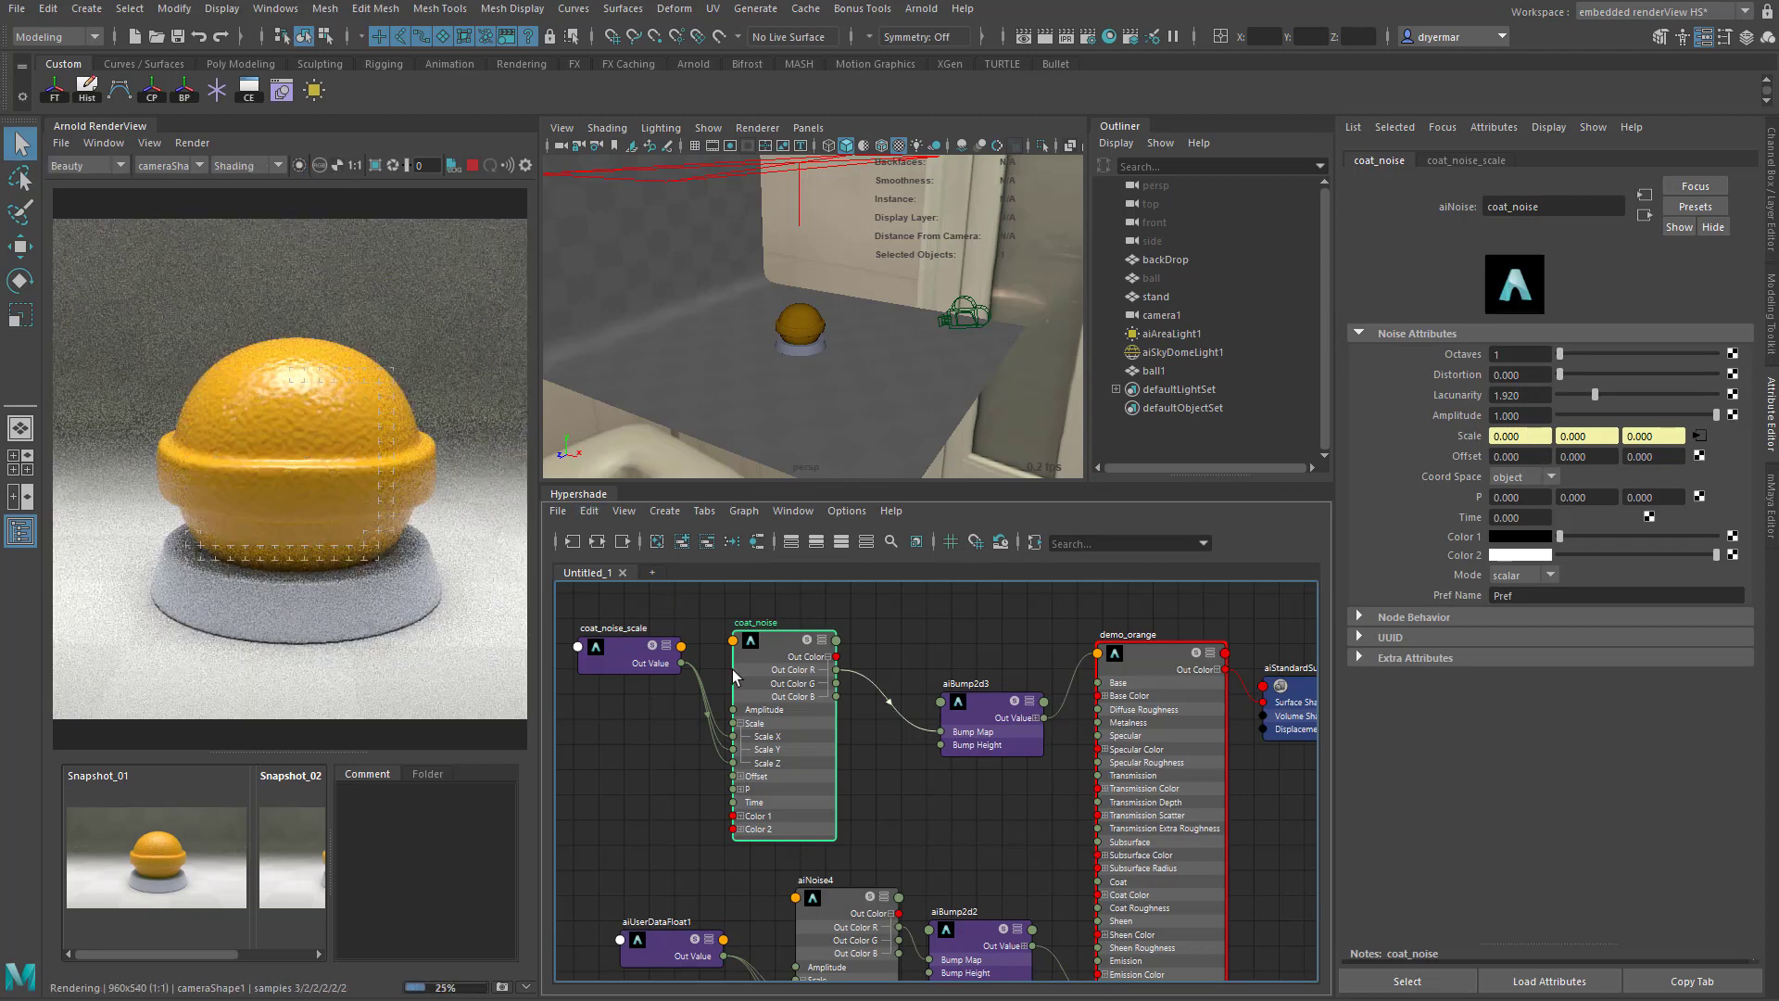
- Set the Default Value of coat_noise_scale to 30
{"action": "left_click", "coordinate": [618, 652]}
{"action": "left_click_drag", "start_coordinate": [1530, 288], "coordinate": [1436, 292]}
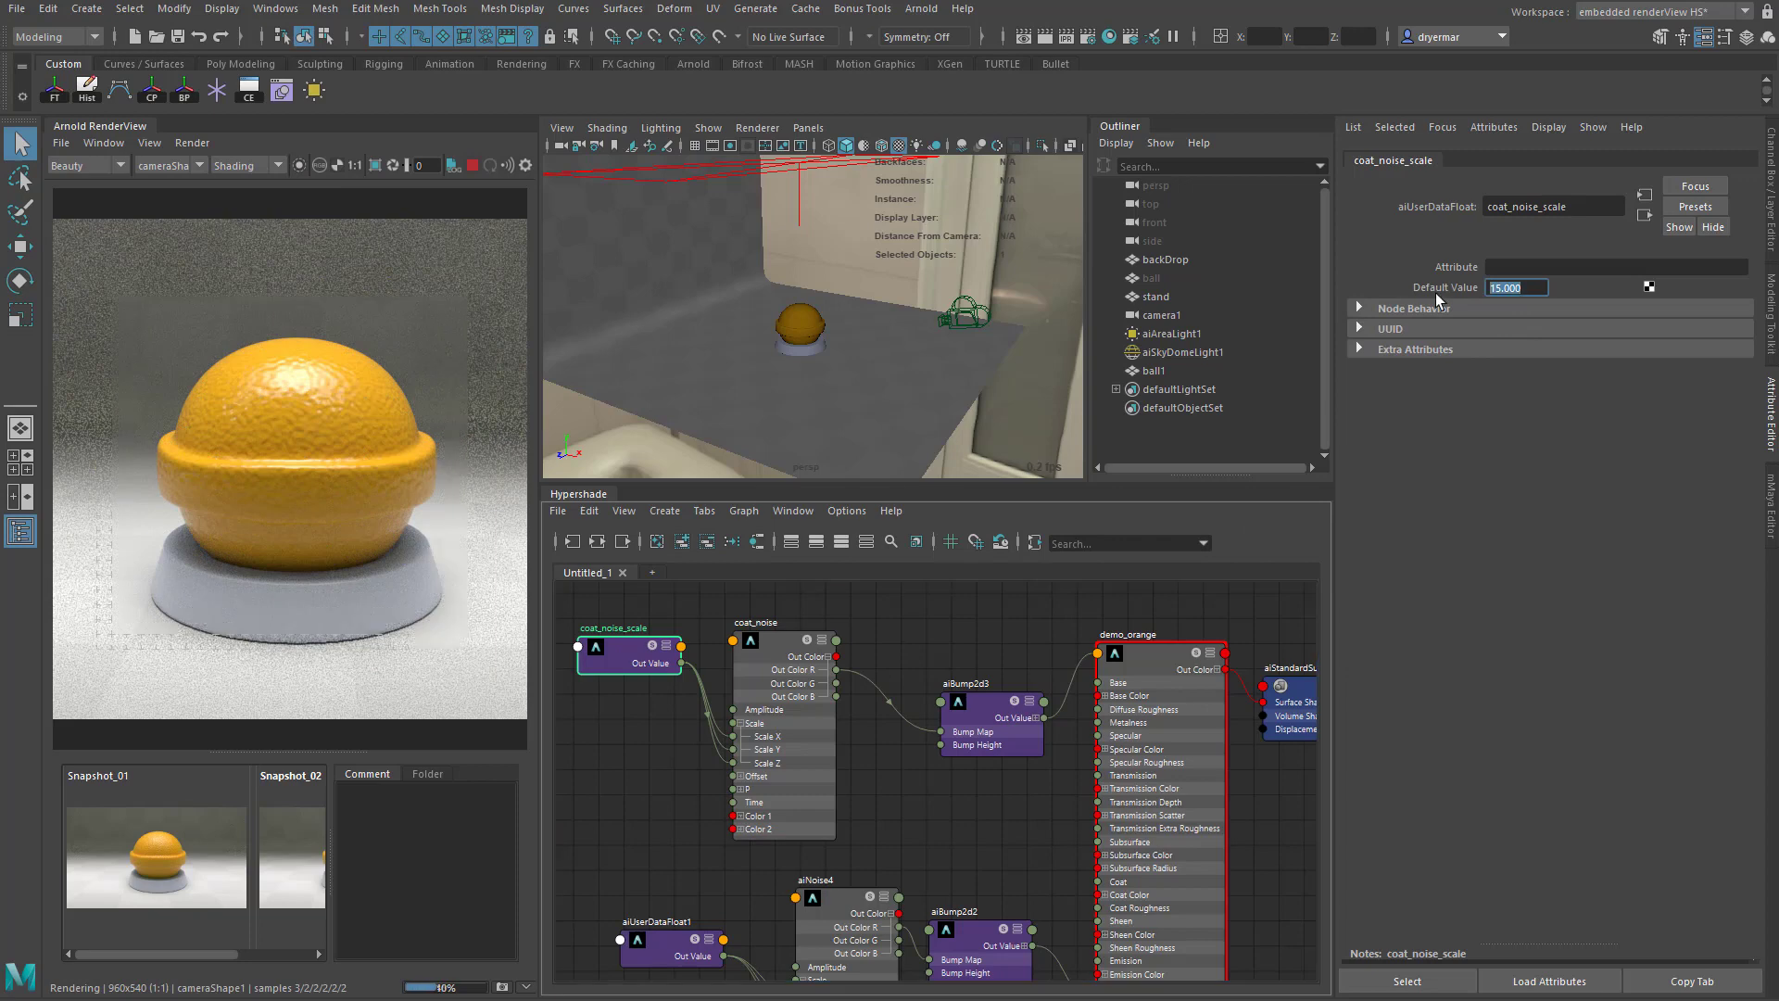
{"action": "type", "text": "30"}
{"action": "key", "text": "Return"}
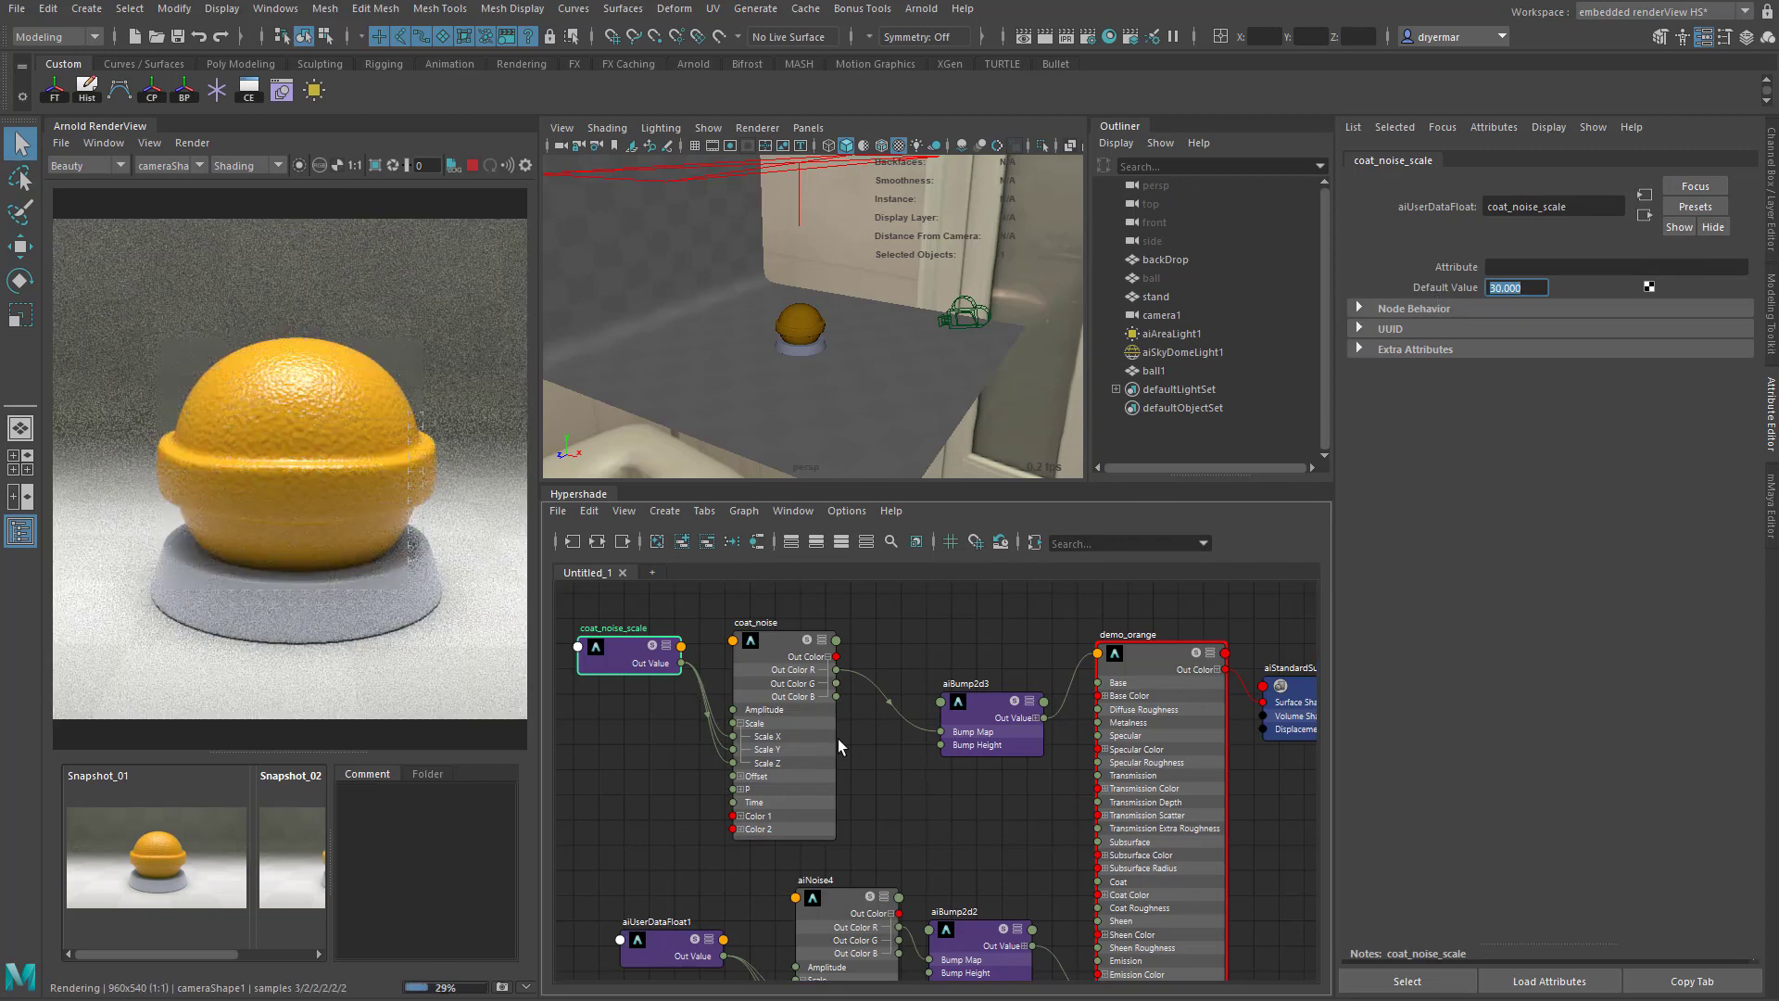
- Insert an aiRange node between coat_noise and aiBump2d3, feeding coat_noise's Out Color into Input and the range's Out Color R into Bump Map
{"action": "left_click_drag", "start_coordinate": [608, 660], "coordinate": [570, 617]}
{"action": "left_click_drag", "start_coordinate": [766, 665], "coordinate": [643, 682]}
{"action": "left_click", "coordinate": [821, 654]}
{"action": "key", "text": "Tab"}
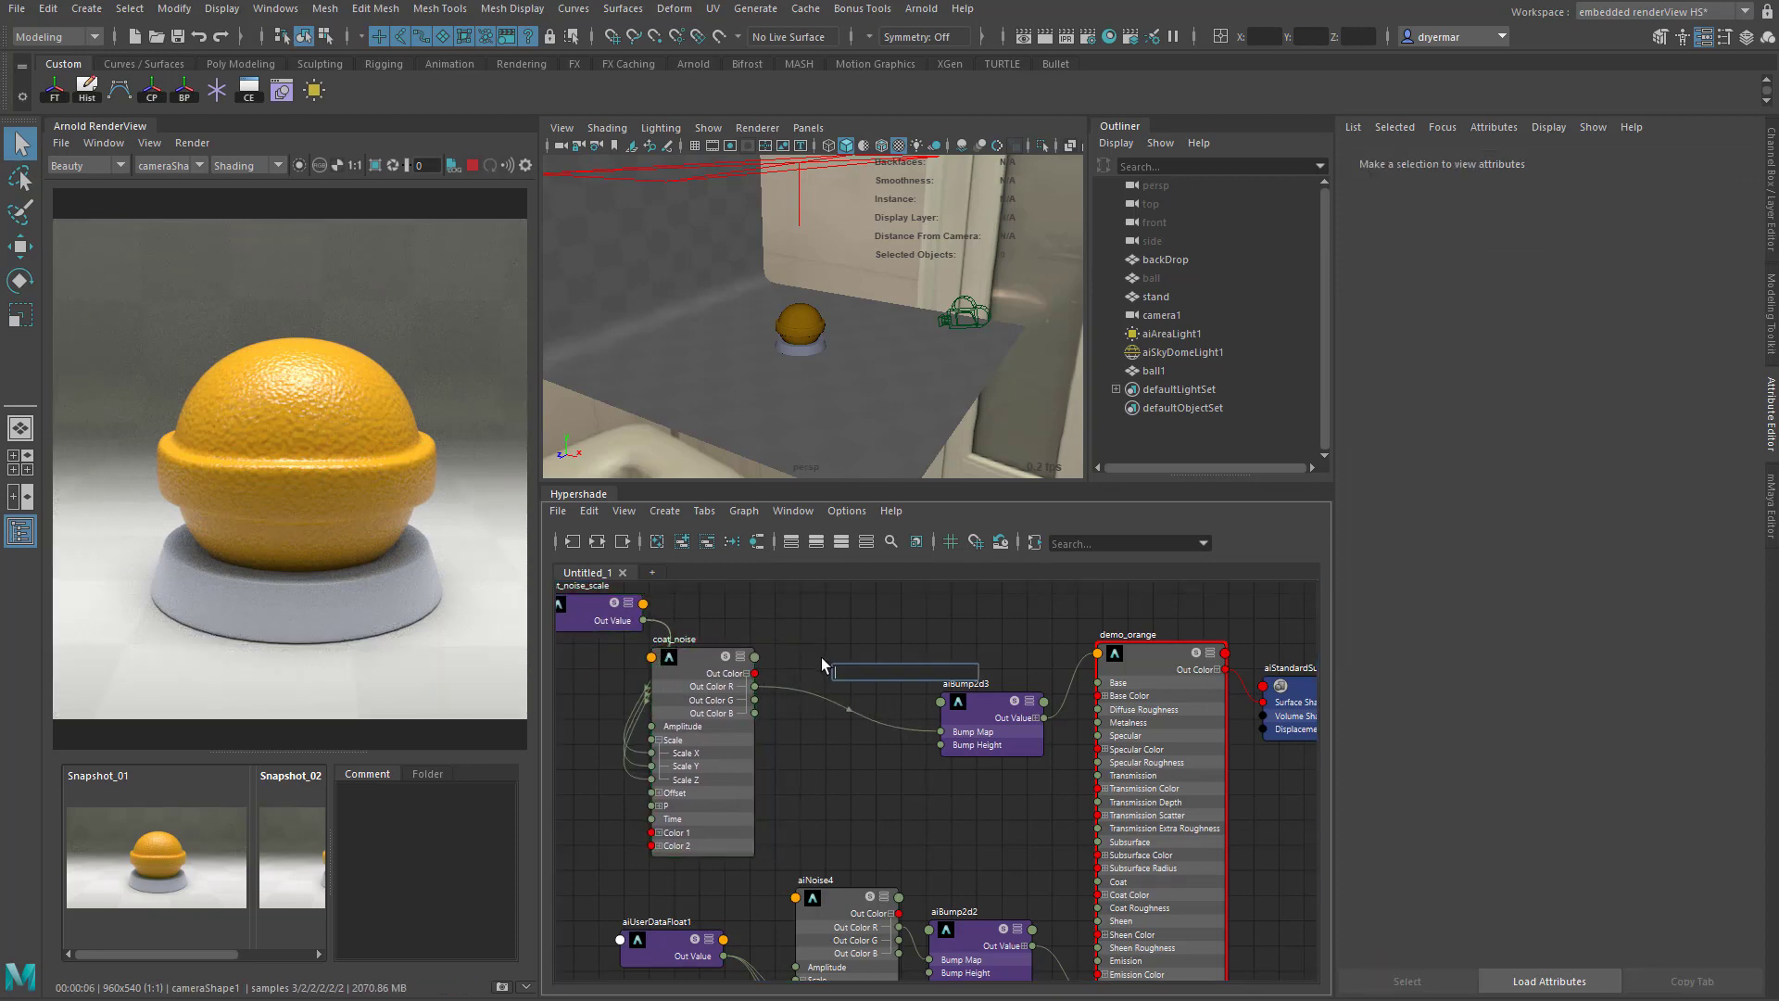
{"action": "type", "text": "airange"}
{"action": "key", "text": "Return"}
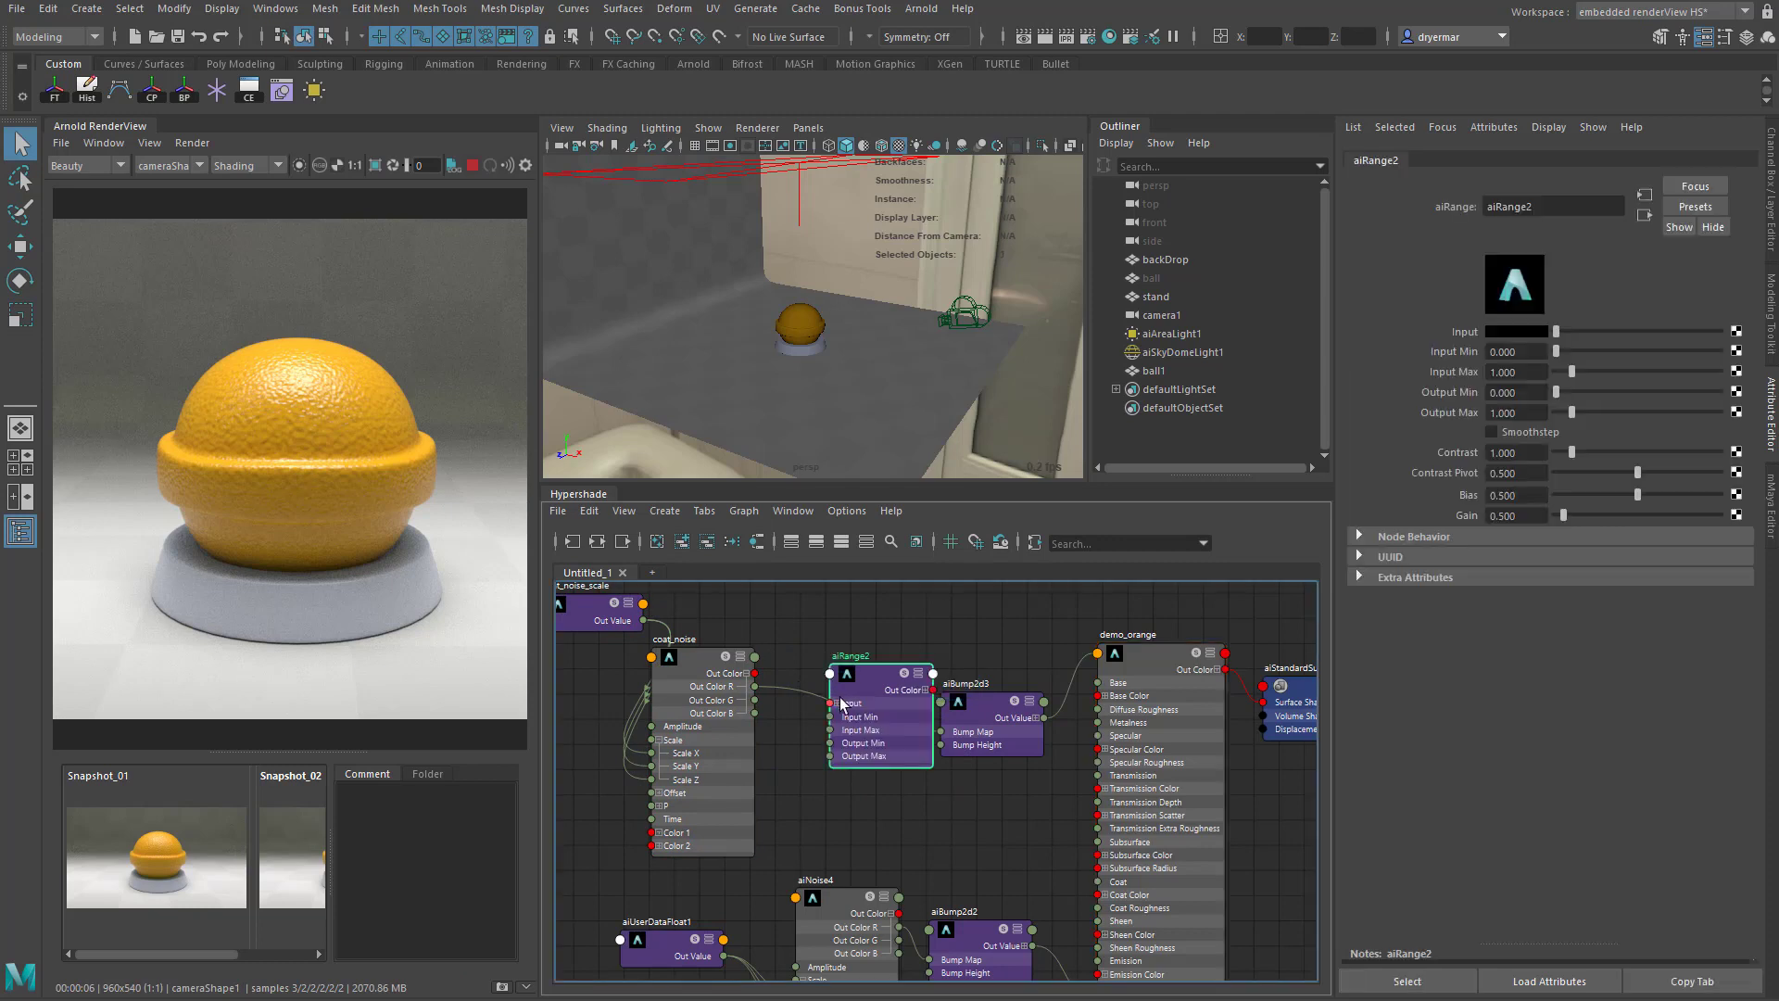
{"action": "left_click_drag", "start_coordinate": [833, 662], "coordinate": [941, 728]}
{"action": "left_click", "coordinate": [880, 663]}
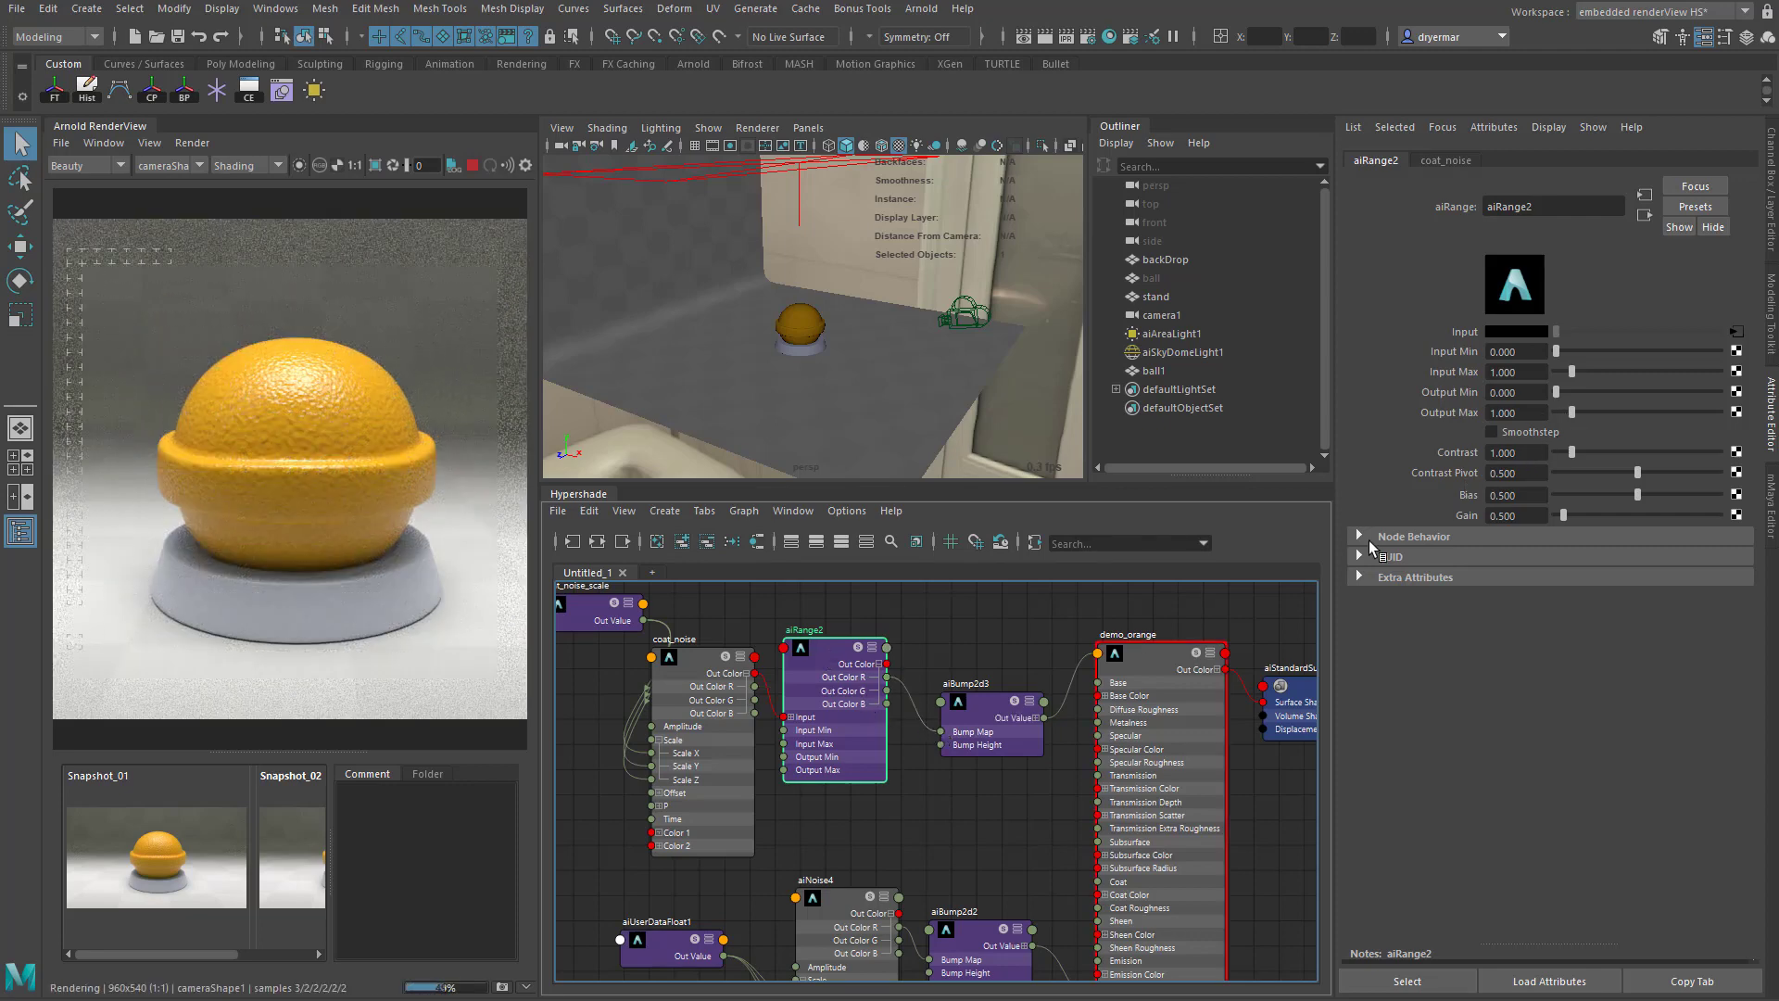
- Adjust aiRange2 to an Input Max of about 1.029 and an Output Max of about 1.429, checking the isolated and full renders
{"action": "left_click", "coordinate": [298, 165]}
{"action": "left_click_drag", "start_coordinate": [1571, 412], "coordinate": [1601, 409]}
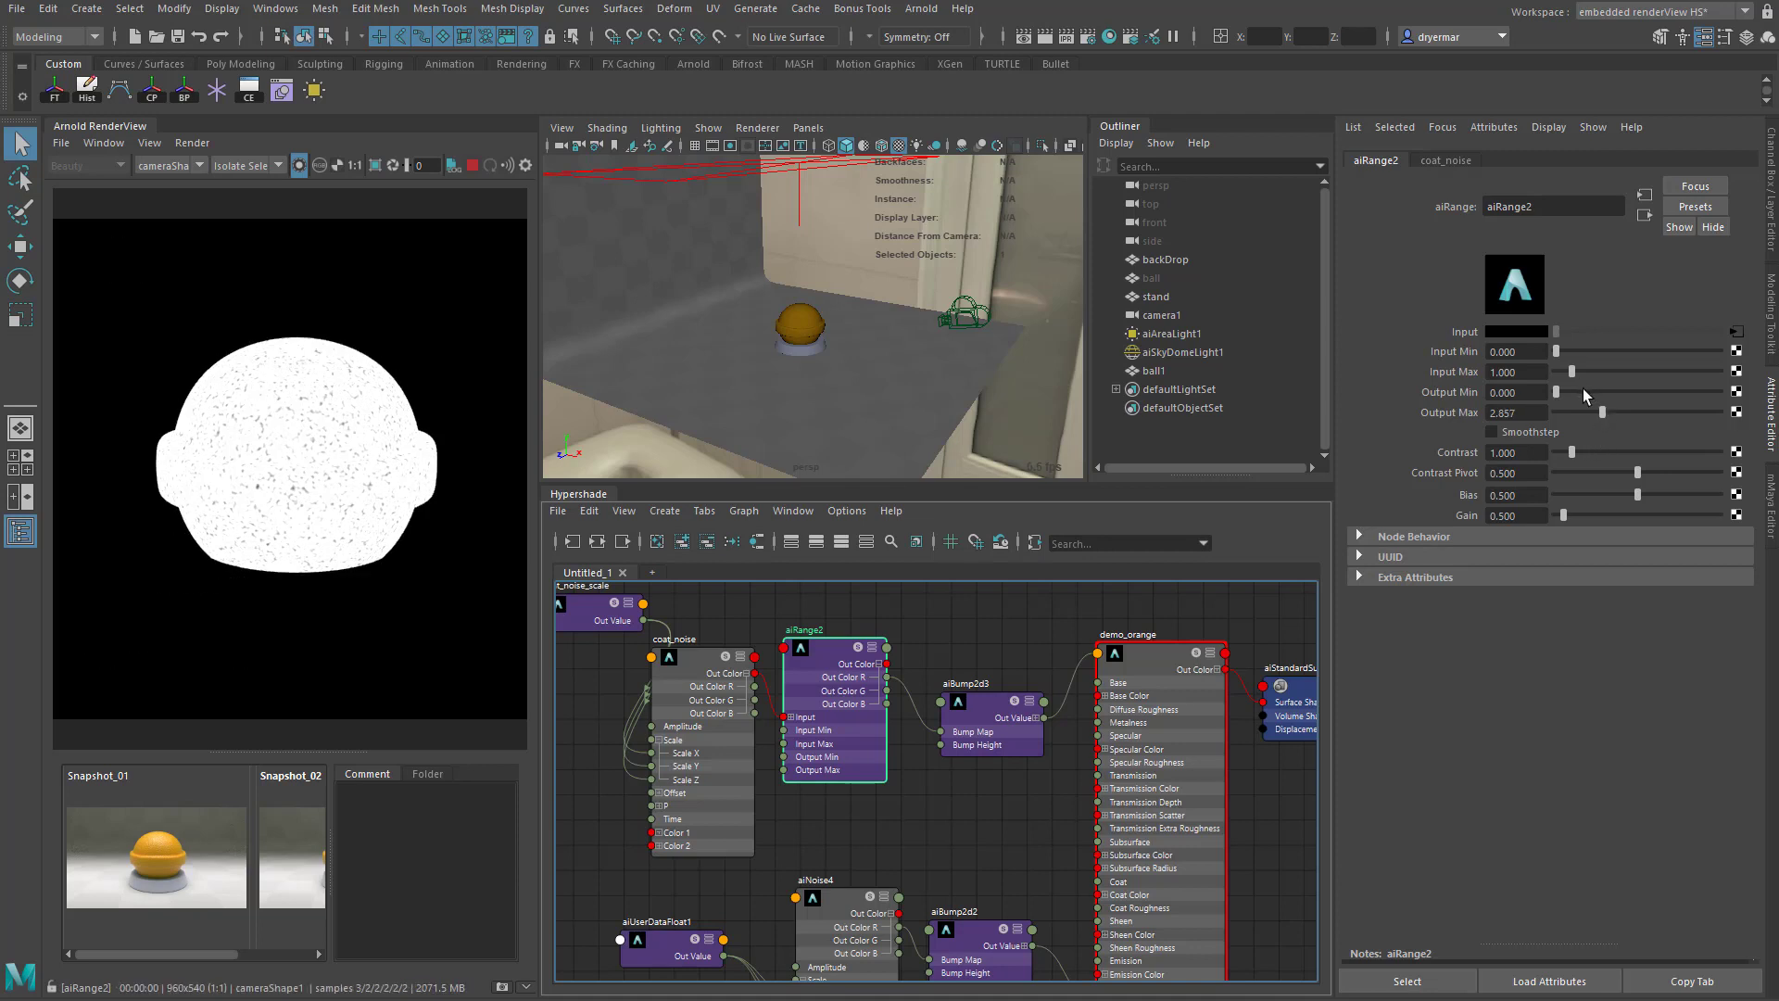
{"action": "left_click_drag", "start_coordinate": [1570, 369], "coordinate": [1571, 370]}
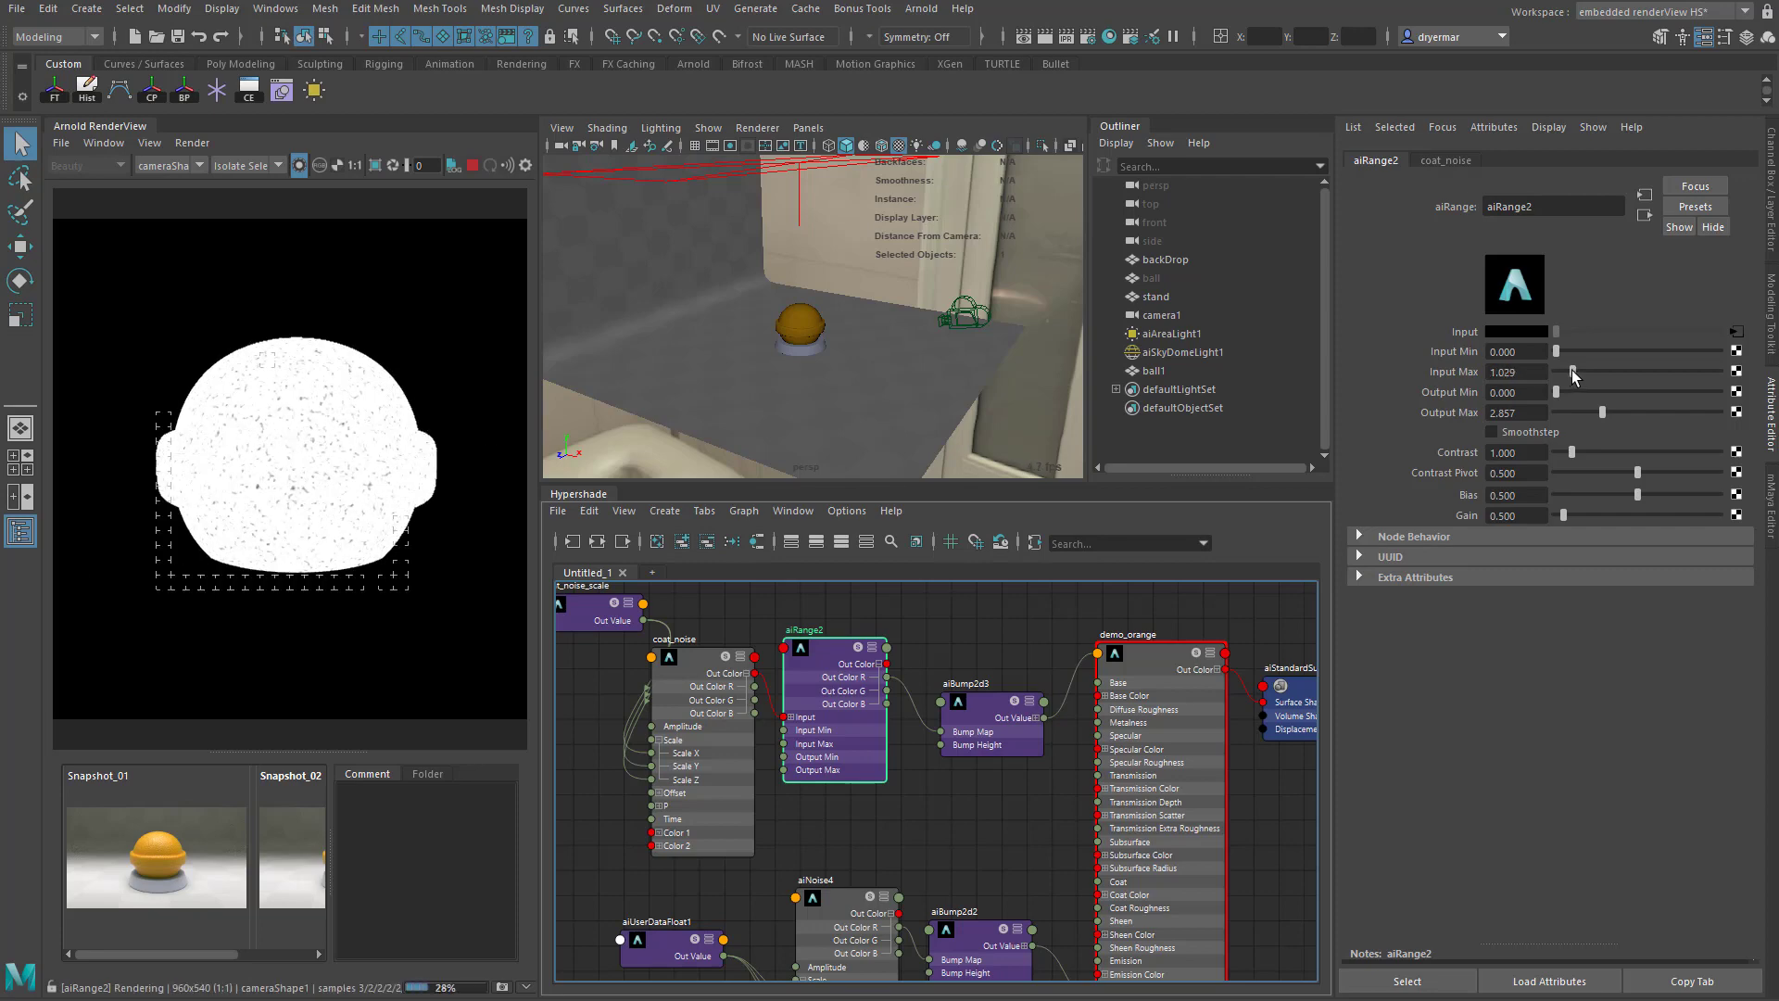
{"action": "left_click", "coordinate": [299, 164]}
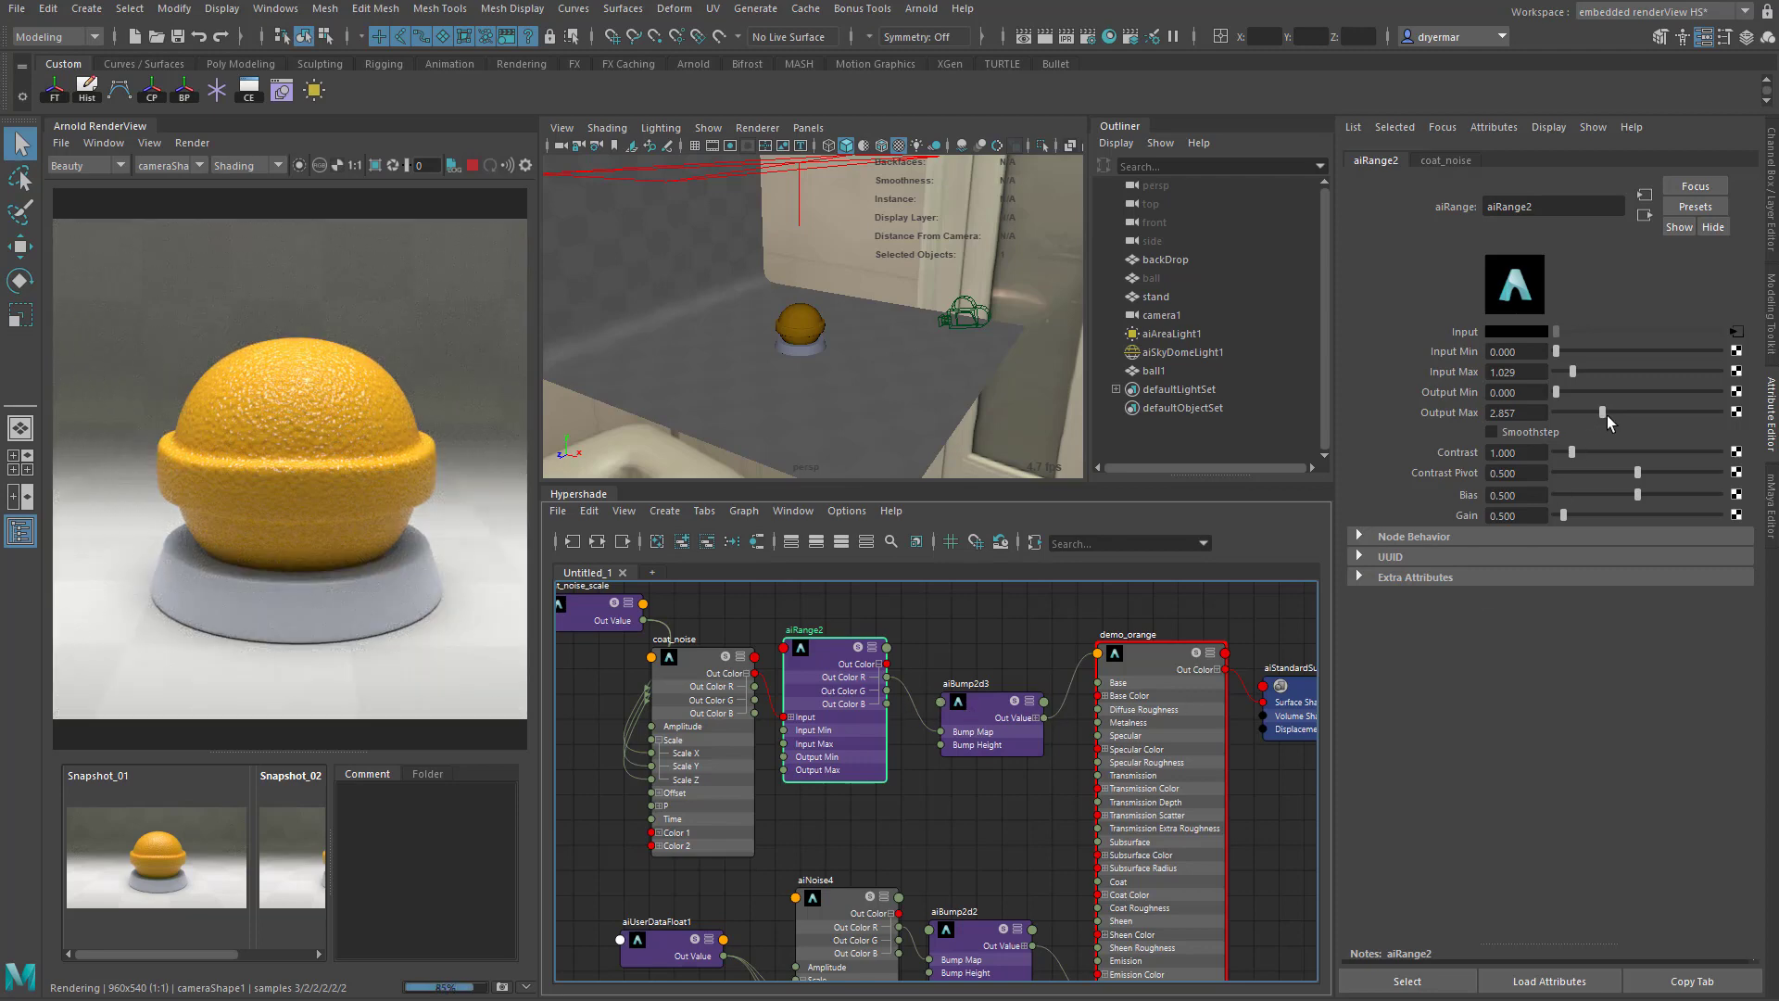
{"action": "left_click_drag", "start_coordinate": [1606, 415], "coordinate": [1588, 420]}
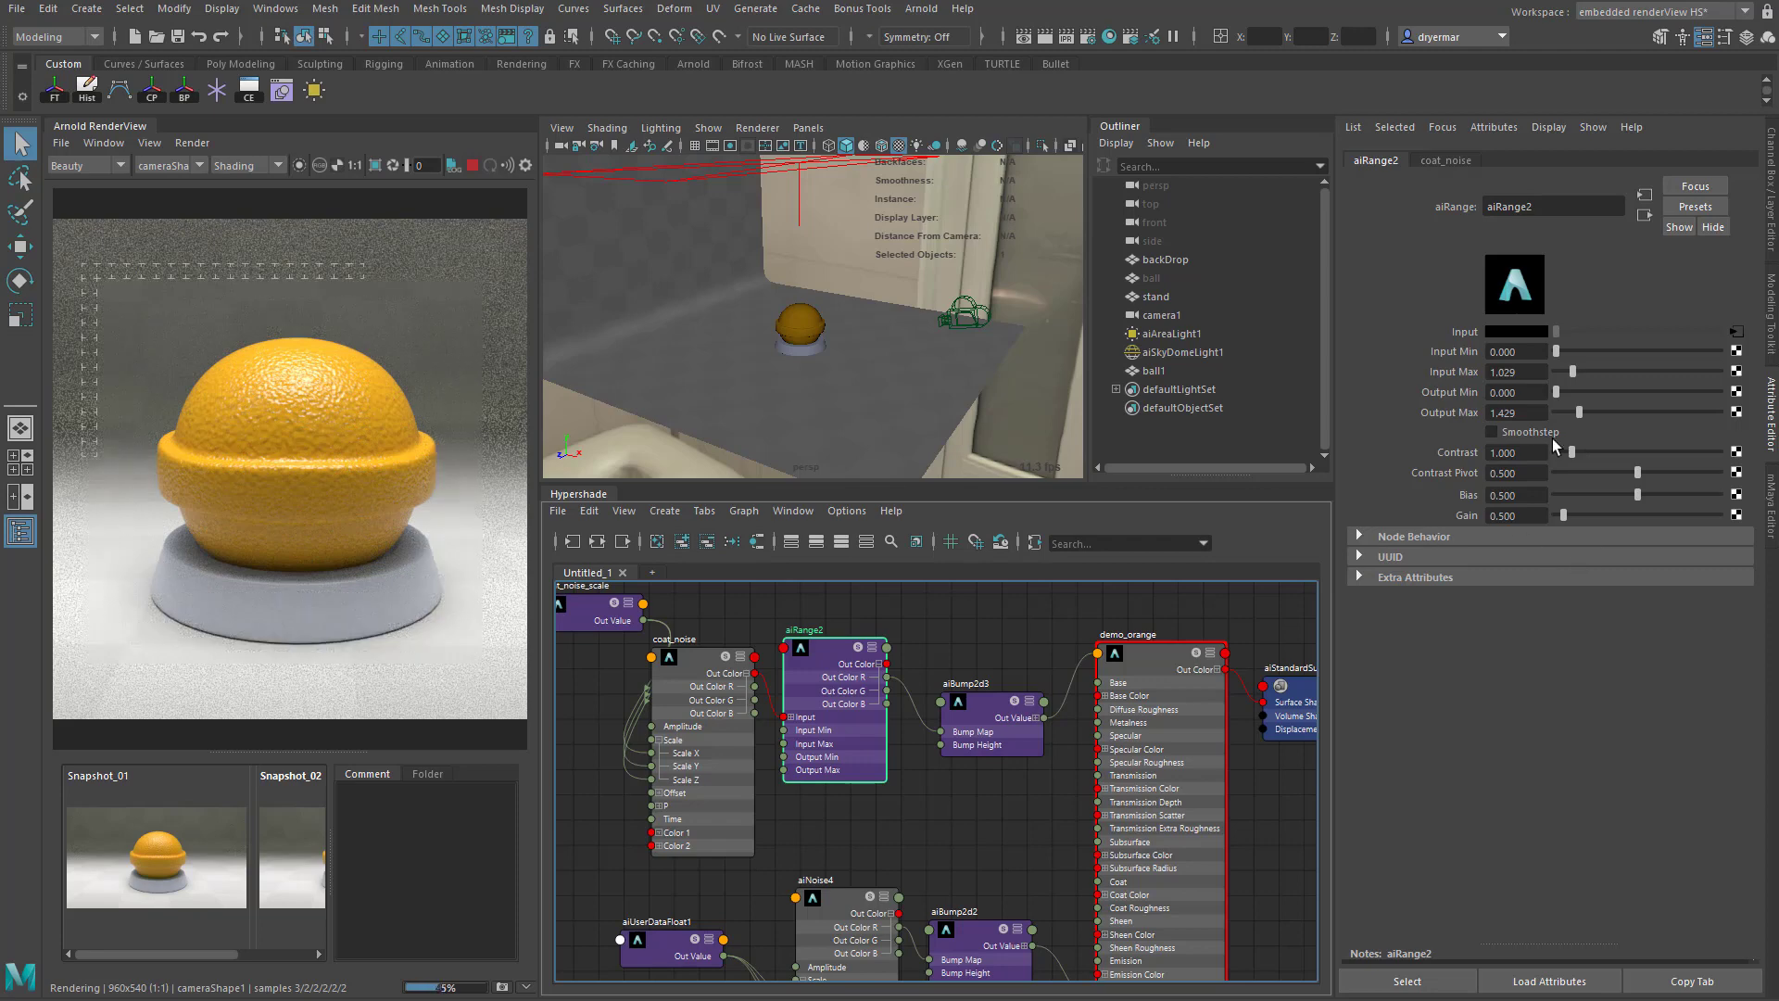
- Try Contrast values of about 3.771 and 4.571 on aiRange2, comparing the isolated node with the full render
{"action": "left_click_drag", "start_coordinate": [1569, 451], "coordinate": [1616, 452]}
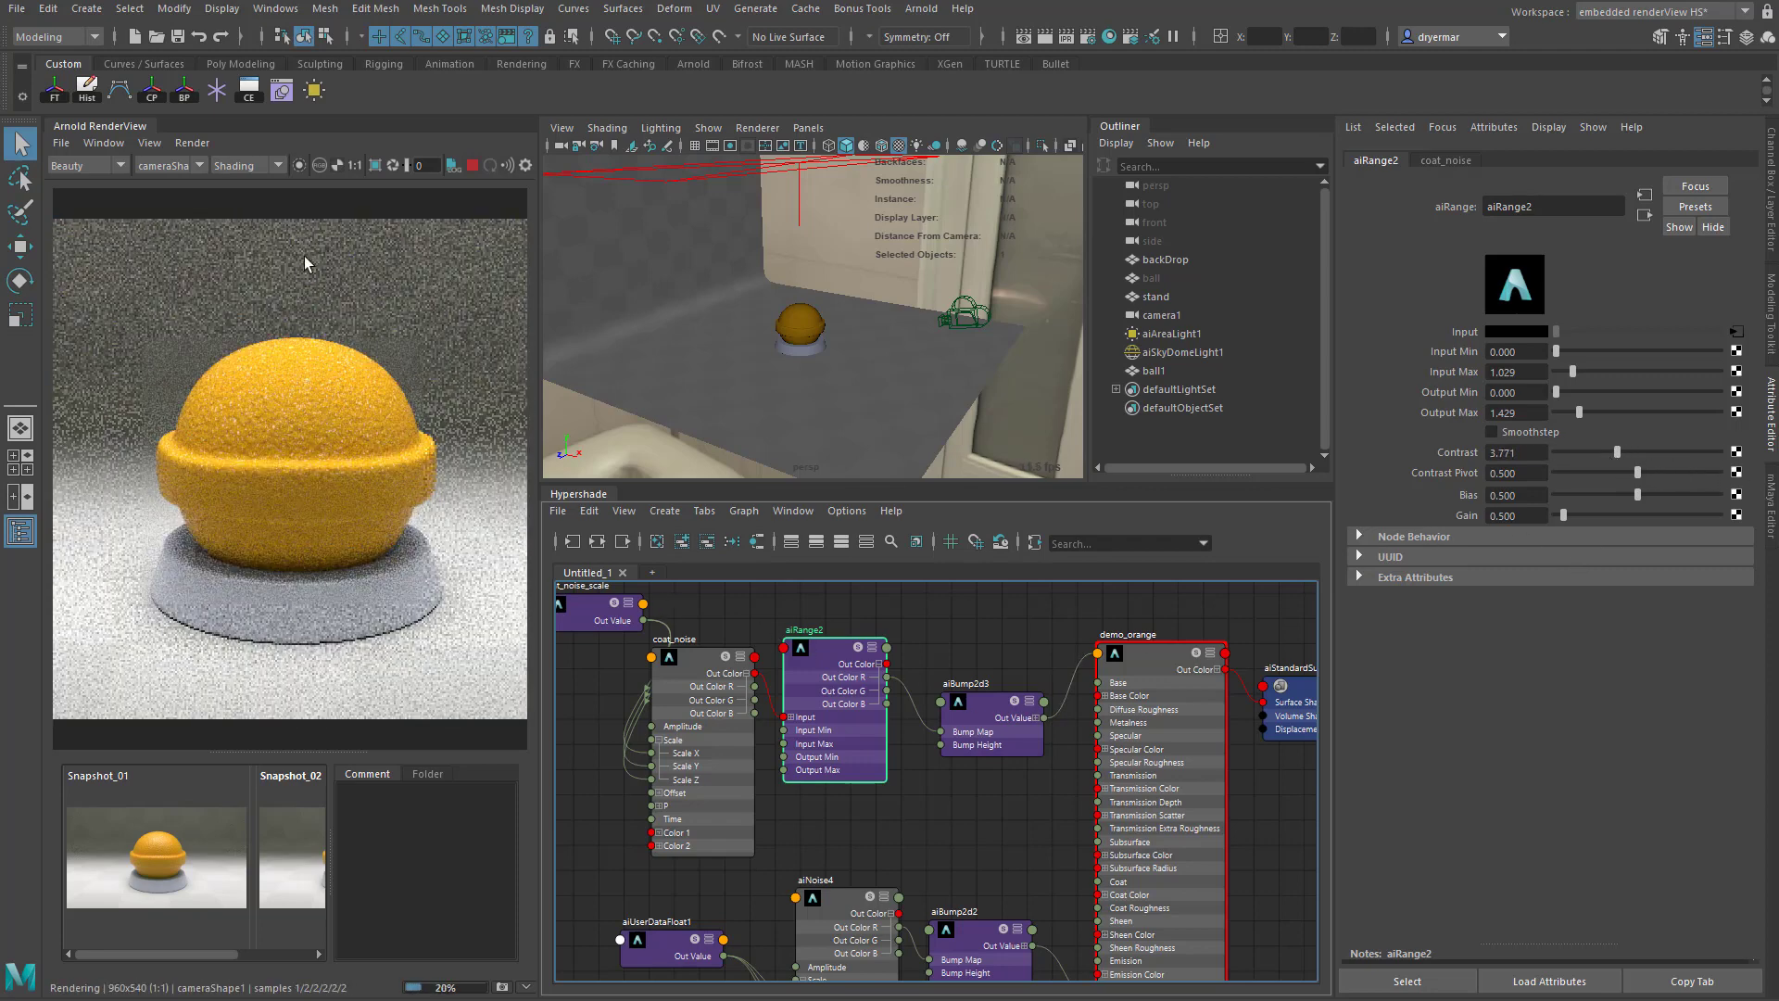
{"action": "left_click", "coordinate": [298, 165]}
{"action": "mouse_move", "coordinate": [1617, 452]}
{"action": "left_mouse_down"}
{"action": "mouse_move", "coordinate": [1704, 463]}
{"action": "mouse_move", "coordinate": [1538, 443]}
{"action": "mouse_move", "coordinate": [1615, 457]}
{"action": "left_mouse_up"}
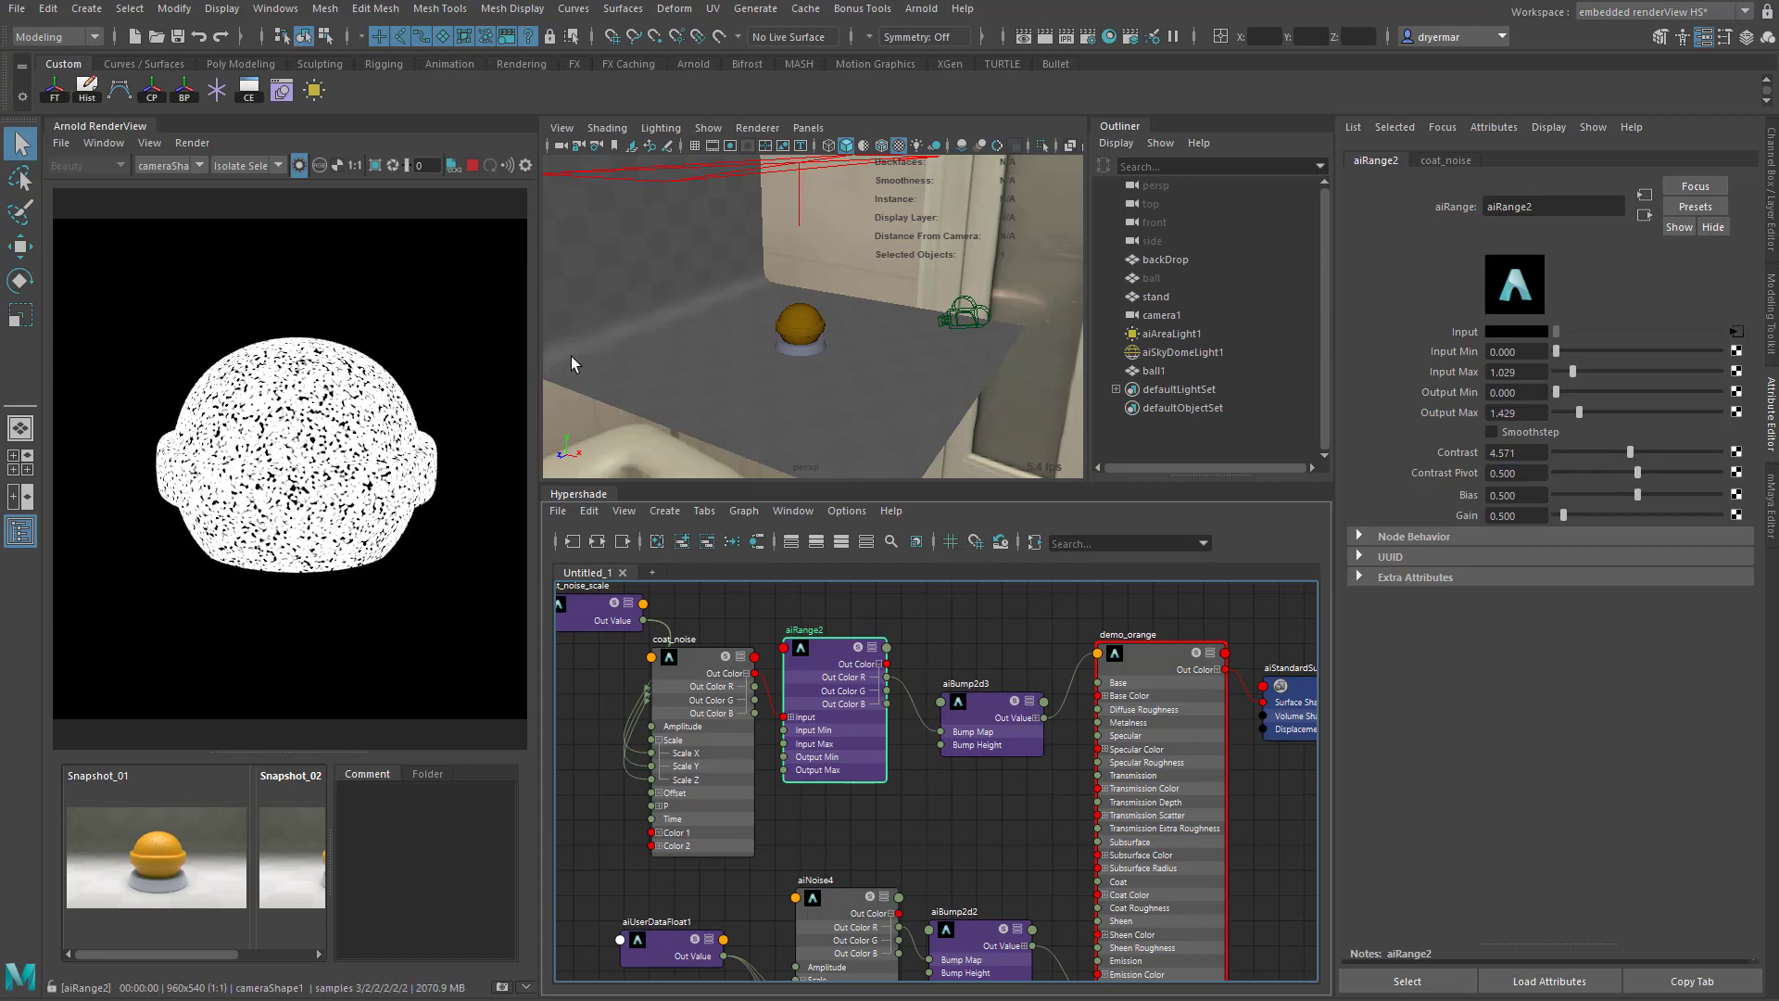
{"action": "left_click", "coordinate": [297, 164]}
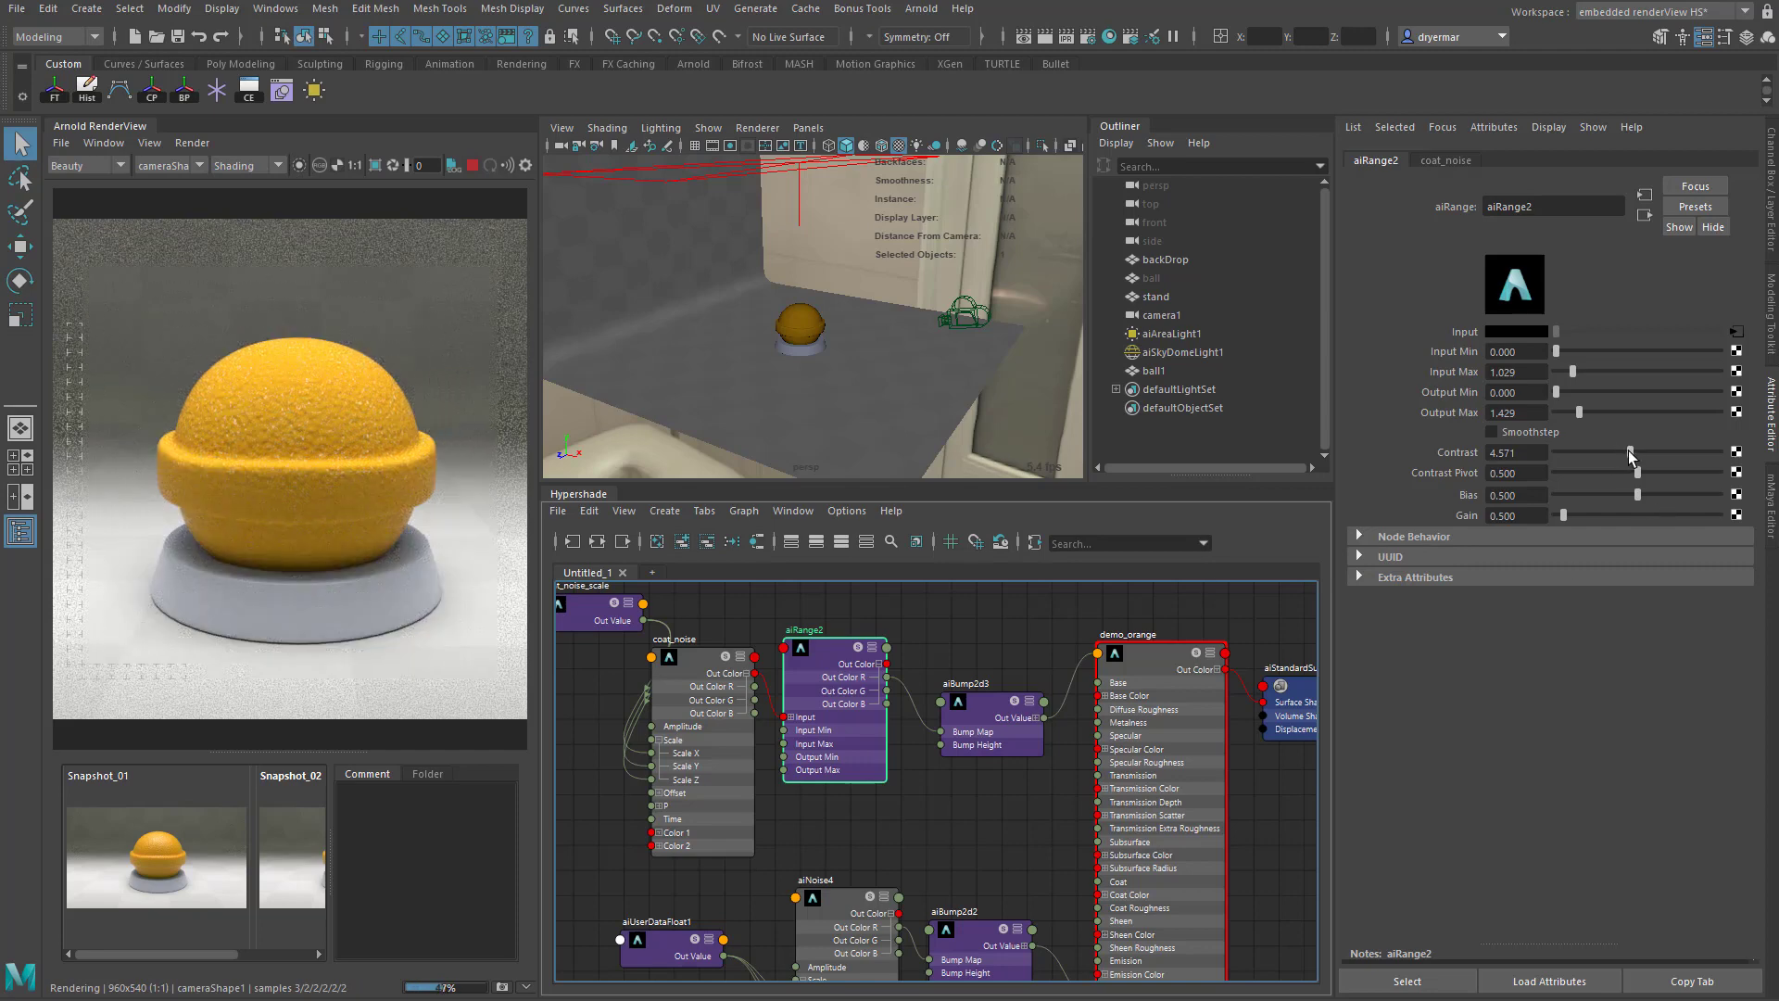
- Set the Contrast of aiRange2 to 1
{"action": "left_click_drag", "start_coordinate": [1629, 453], "coordinate": [1573, 452]}
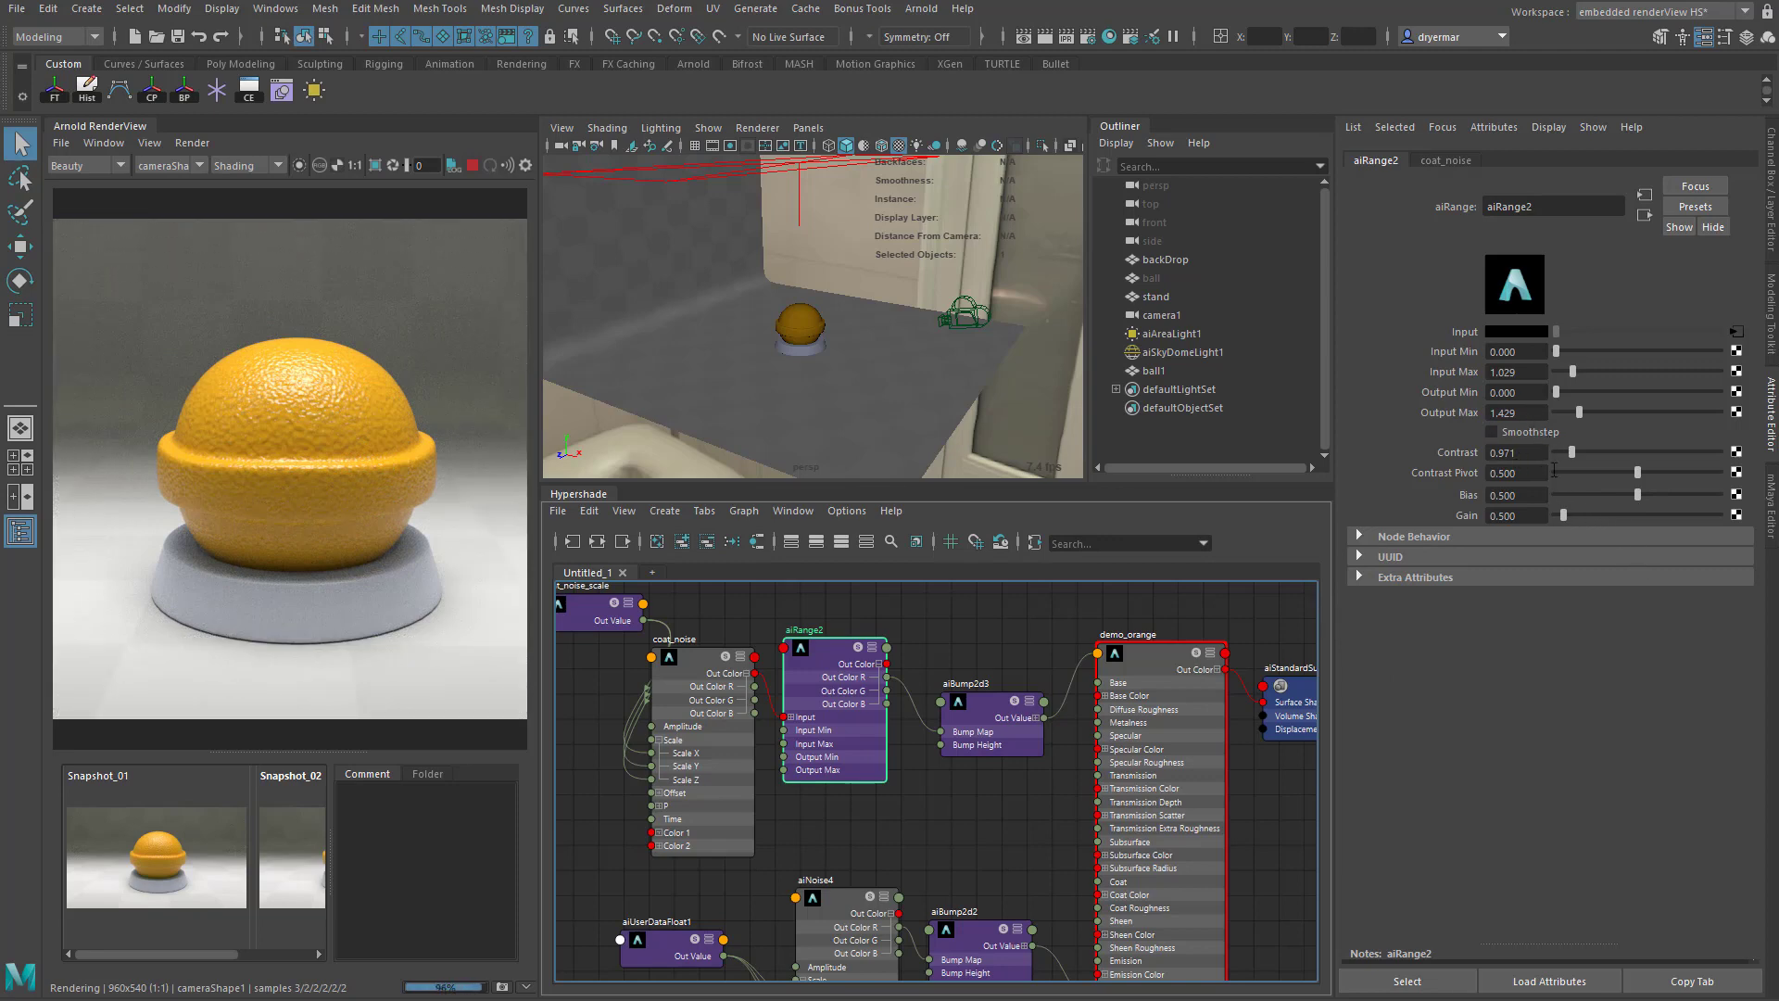
{"action": "left_click_drag", "start_coordinate": [1523, 453], "coordinate": [1454, 452]}
{"action": "type", "text": "1"}
{"action": "key", "text": "Return"}
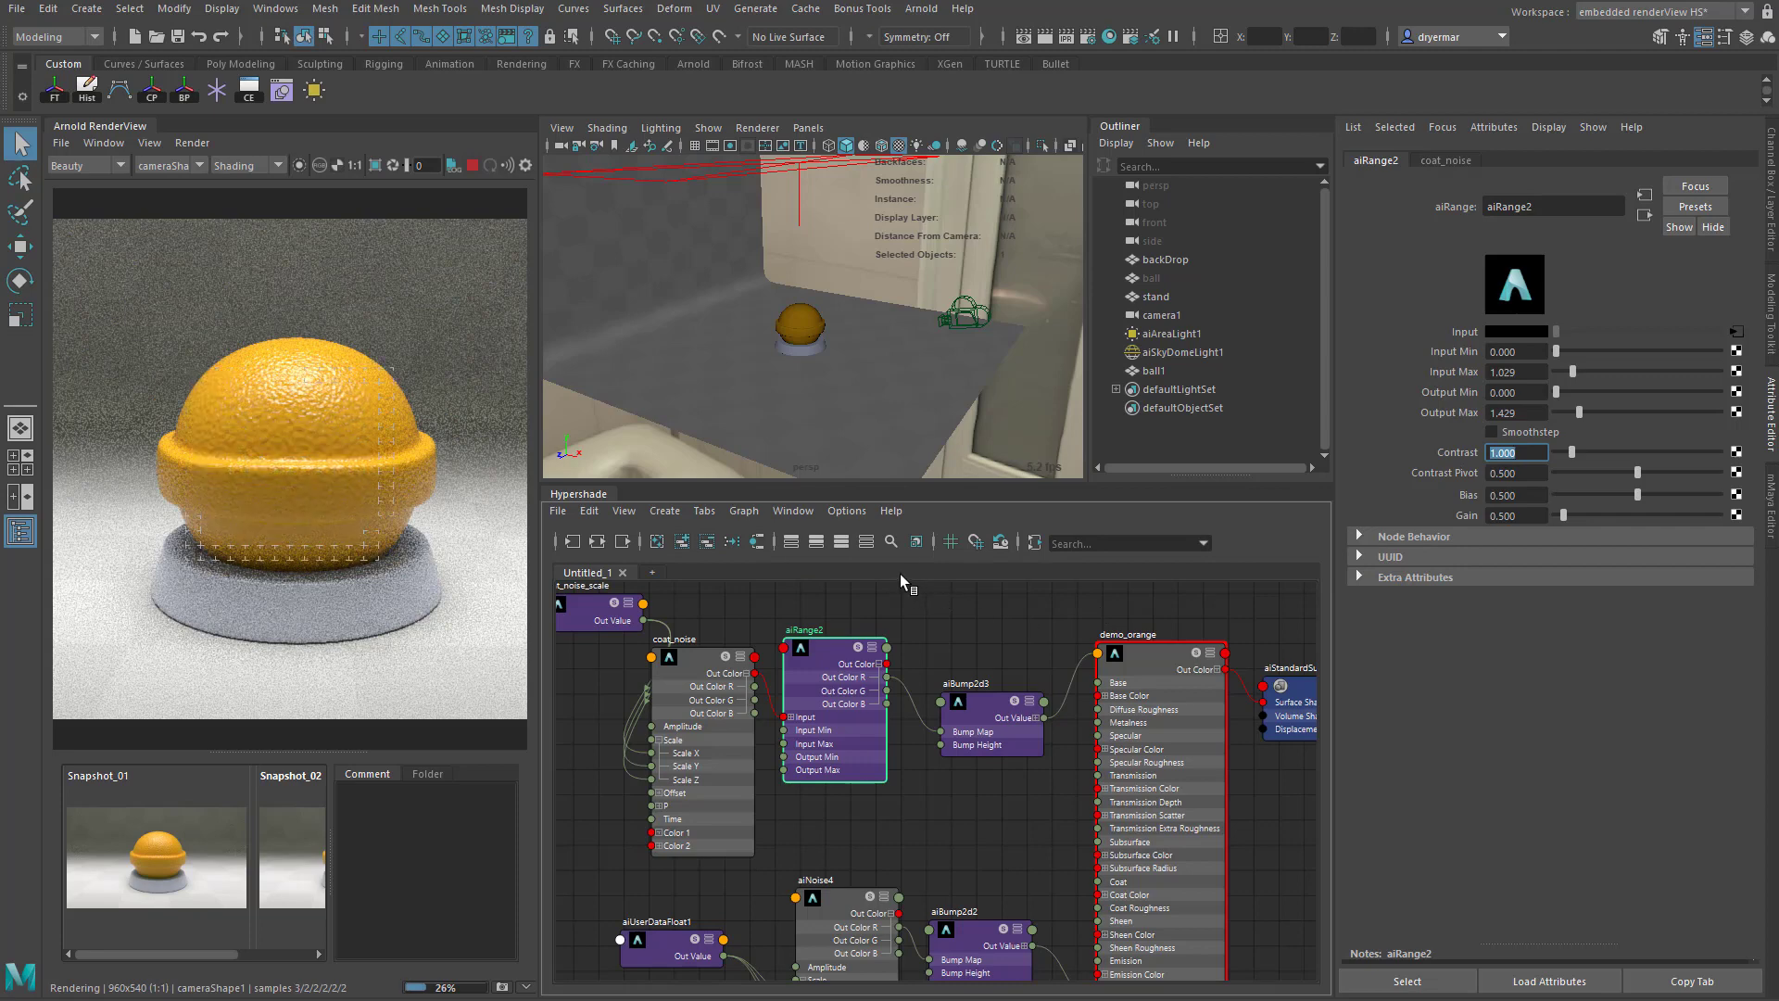
- Set the Bump Height of aiBump2d2, the bump feeding the base Normal Camera, to 0.005
{"action": "middle_click_drag", "start_coordinate": [1068, 814], "coordinate": [1042, 724], "text": "alt"}
{"action": "left_click", "coordinate": [981, 886]}
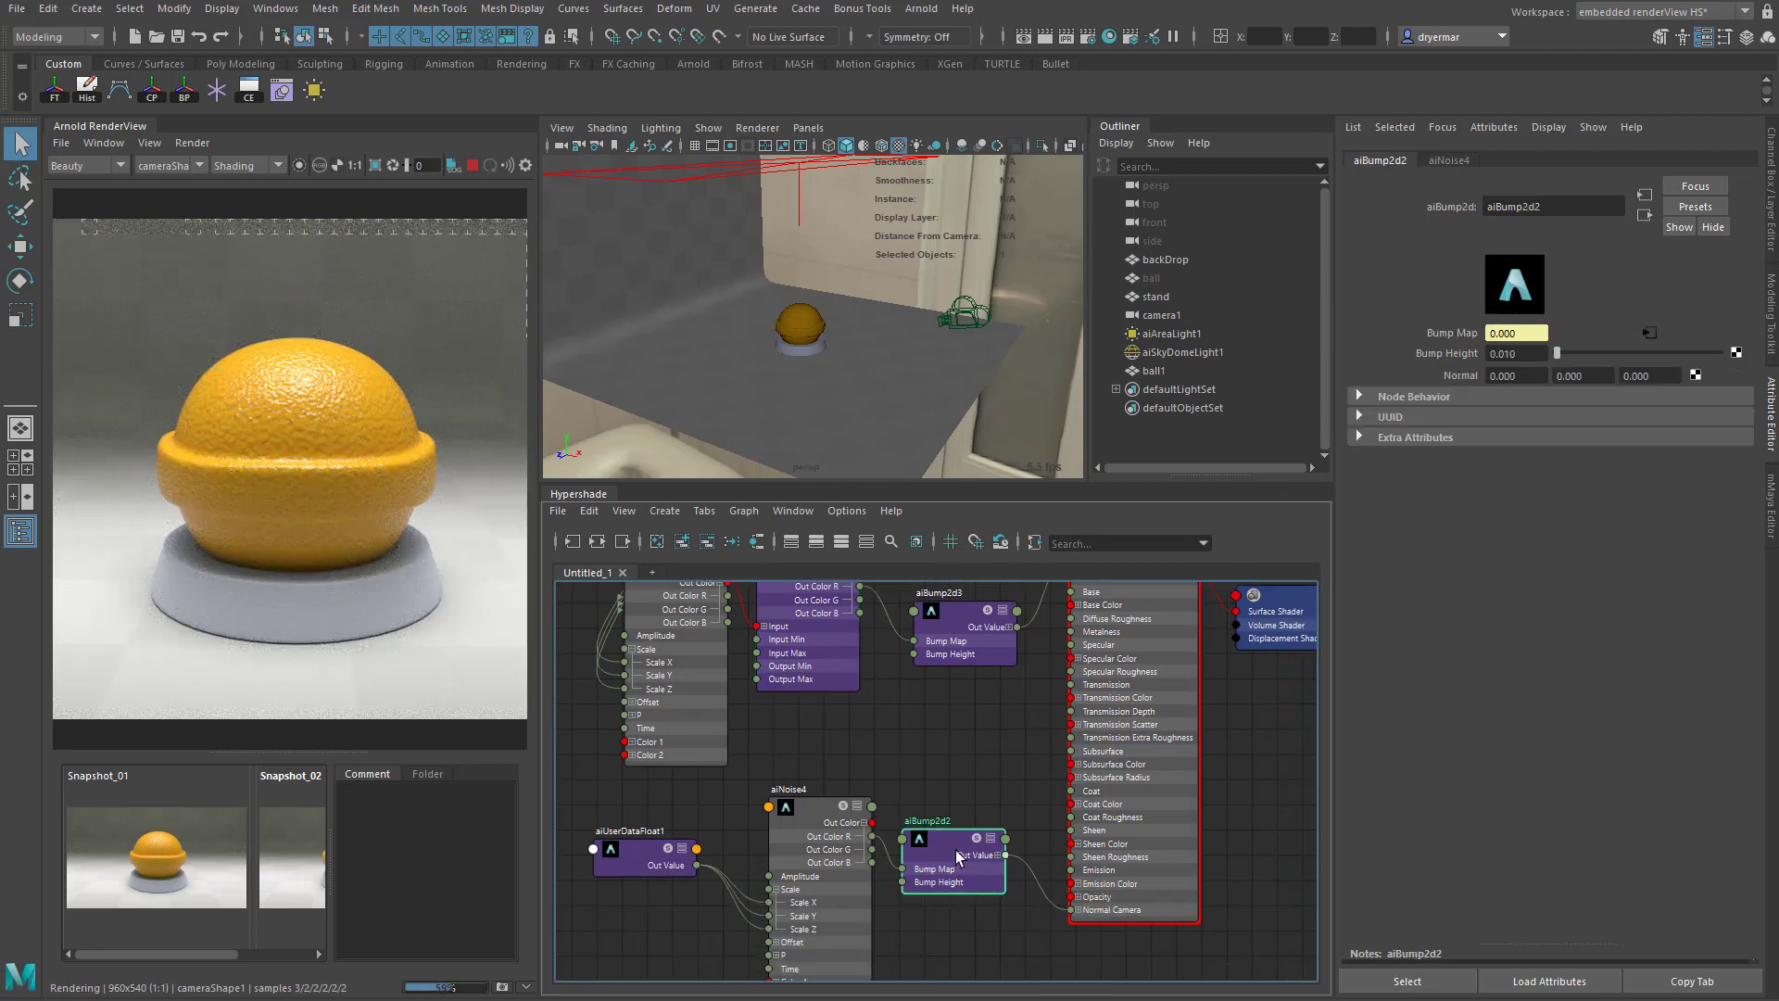
{"action": "left_click", "coordinate": [1506, 352]}
{"action": "type", "text": "0.005"}
{"action": "key", "text": "Return"}
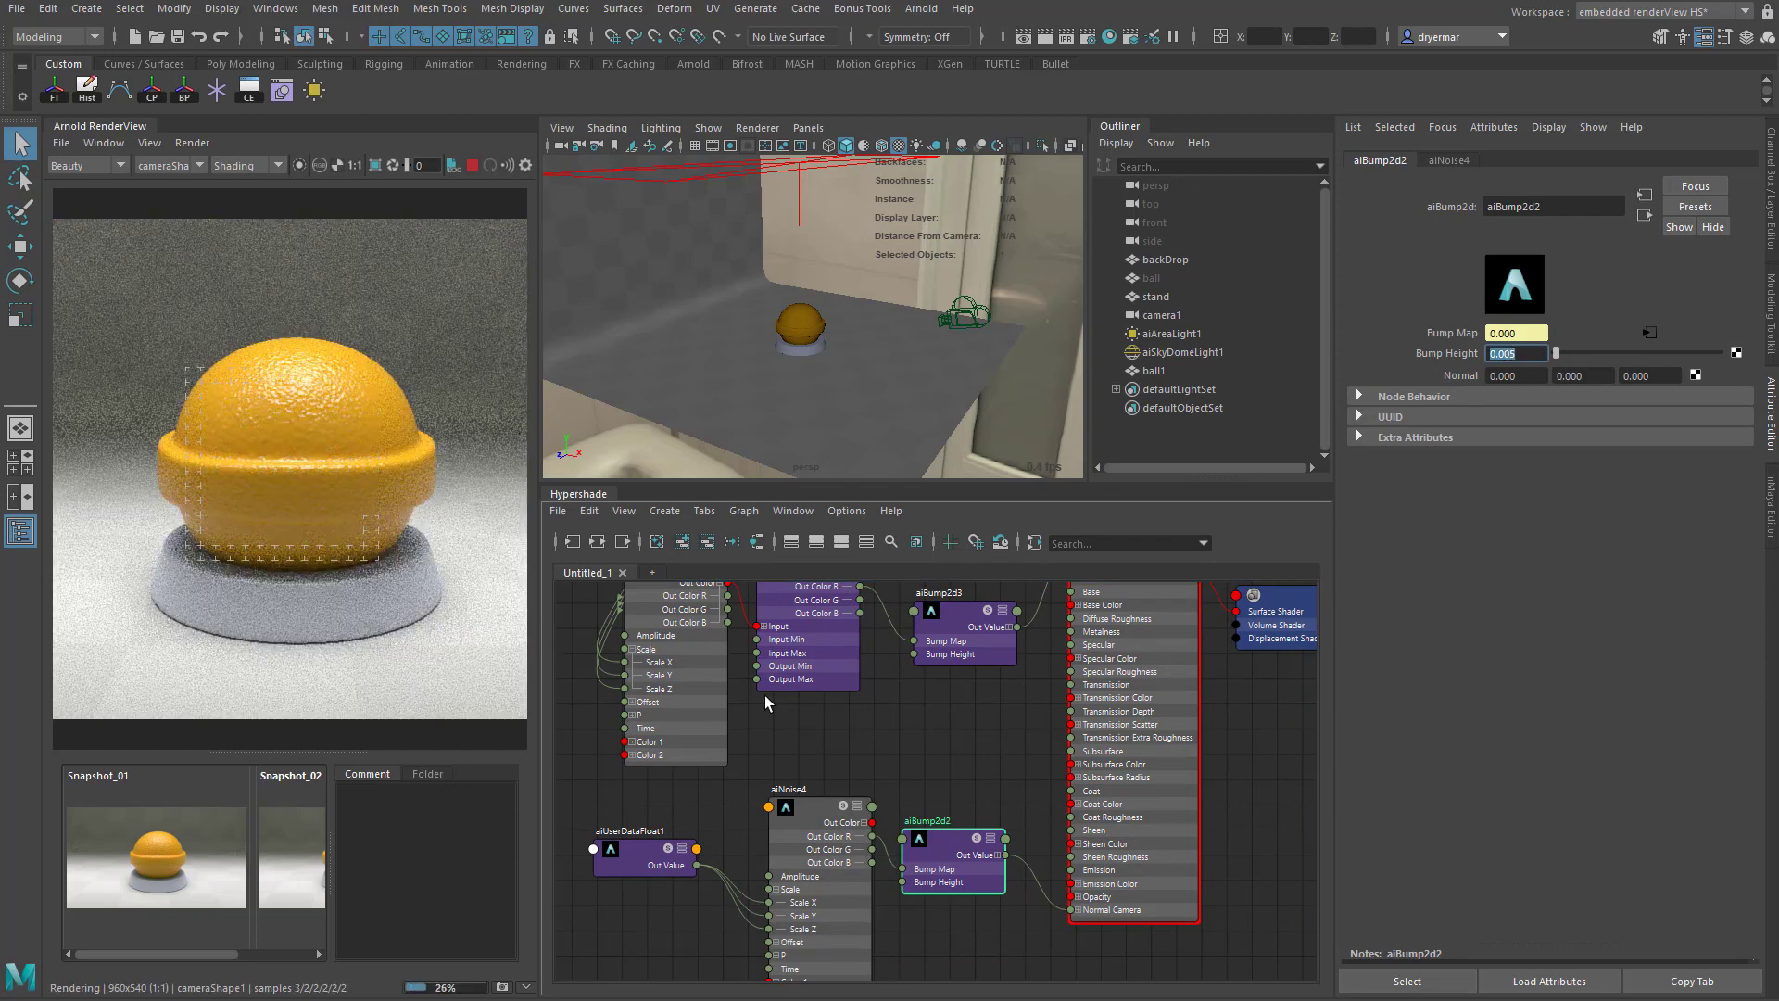
- Adjust the coat of demo_orange to an IOR of about 1.863 and a Roughness of about 0.155
{"action": "middle_click_drag", "start_coordinate": [1038, 824], "coordinate": [966, 898], "text": "alt"}
{"action": "left_click", "coordinate": [1043, 643]}
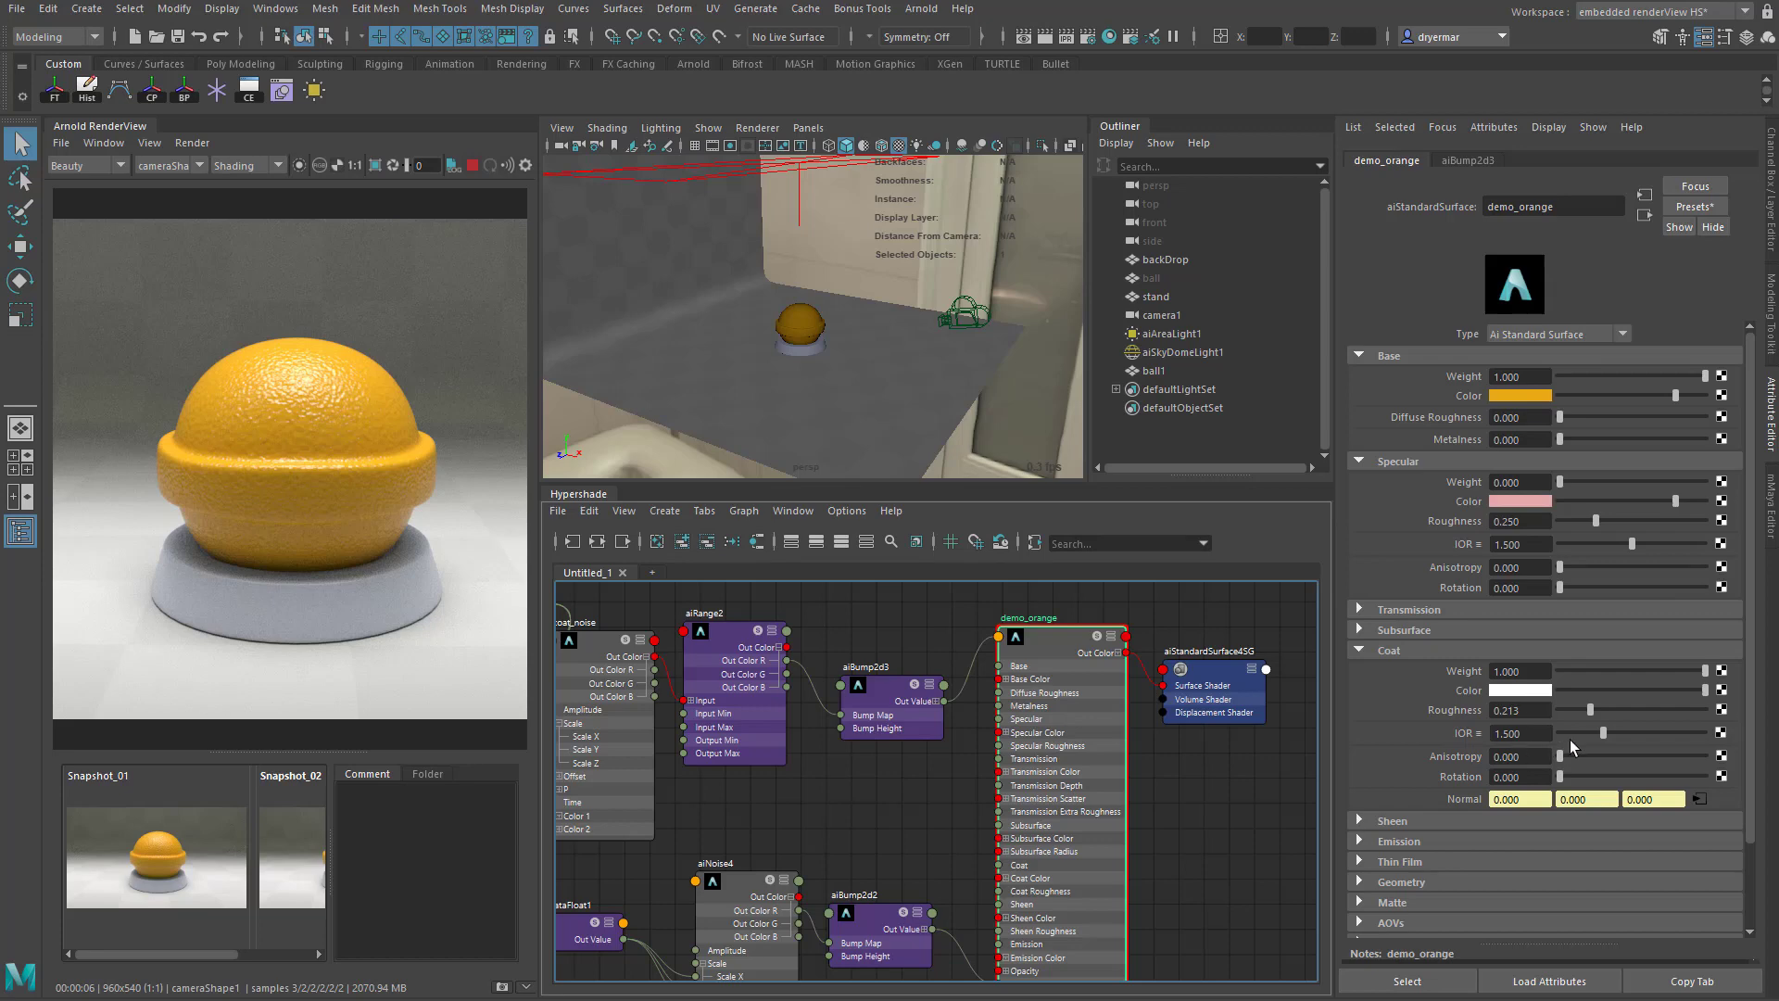
{"action": "left_click_drag", "start_coordinate": [1610, 731], "coordinate": [1627, 733]}
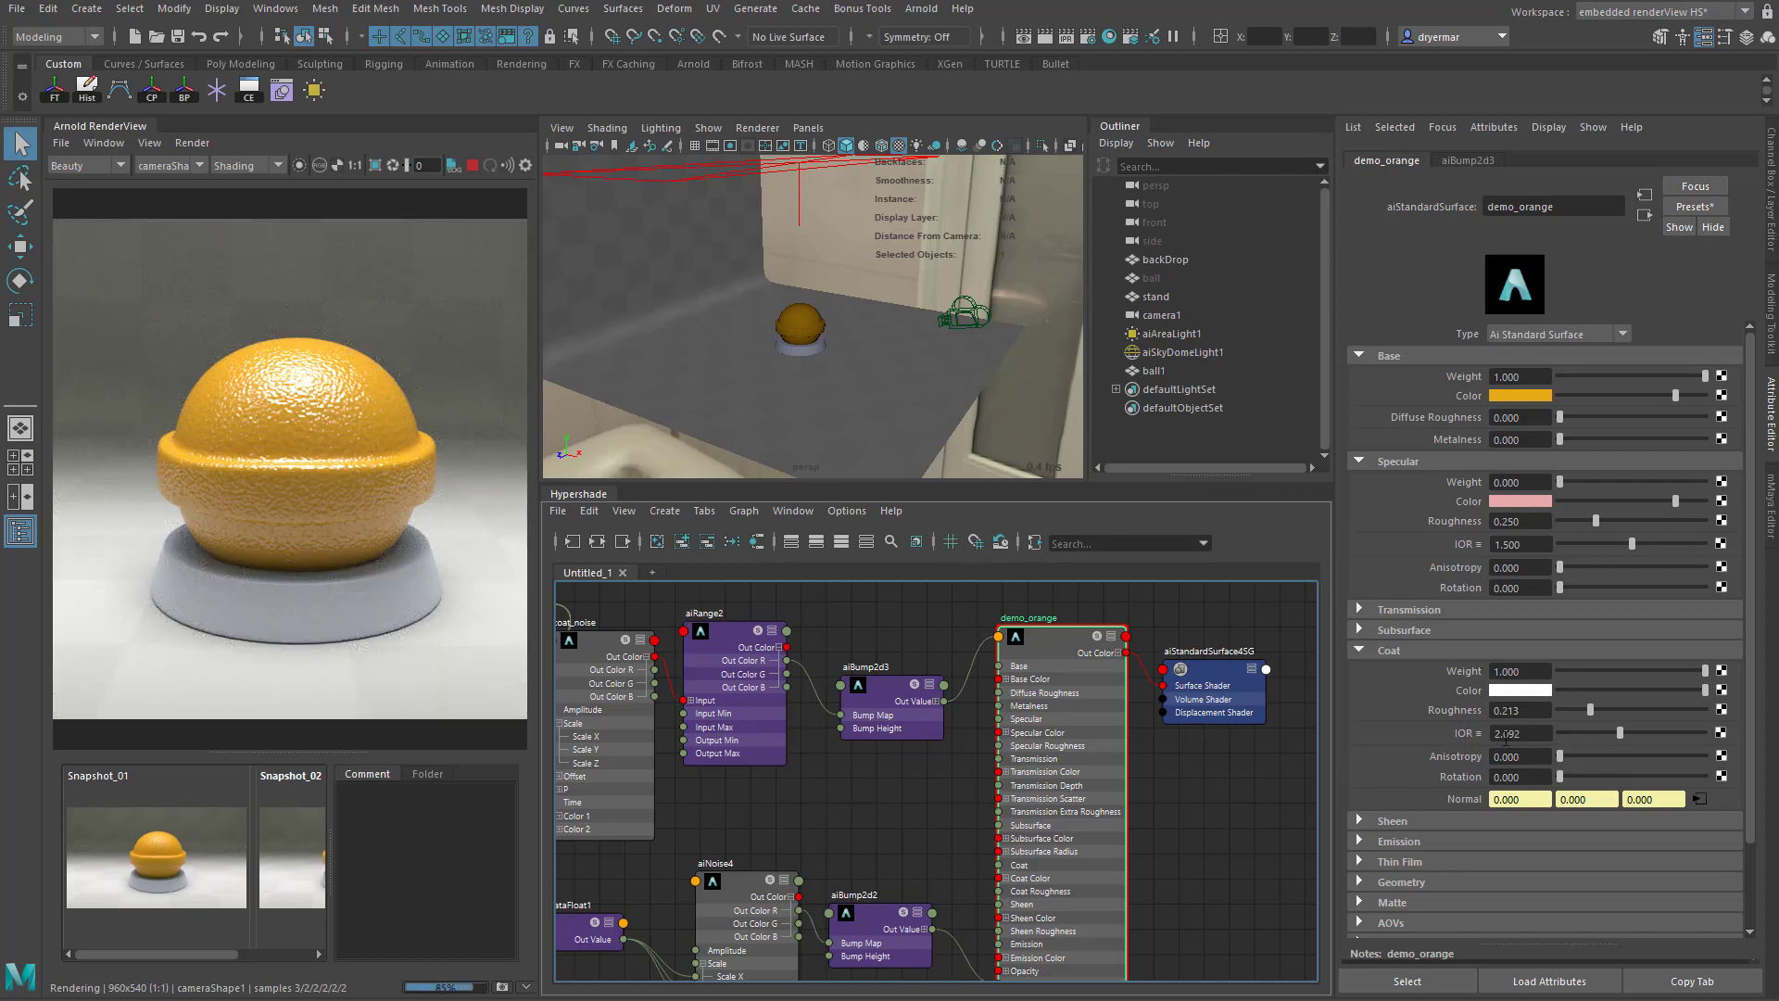
{"action": "left_click_drag", "start_coordinate": [1588, 715], "coordinate": [1496, 713]}
{"action": "left_click_drag", "start_coordinate": [1618, 733], "coordinate": [1612, 735]}
{"action": "left_click_drag", "start_coordinate": [1566, 707], "coordinate": [1580, 717]}
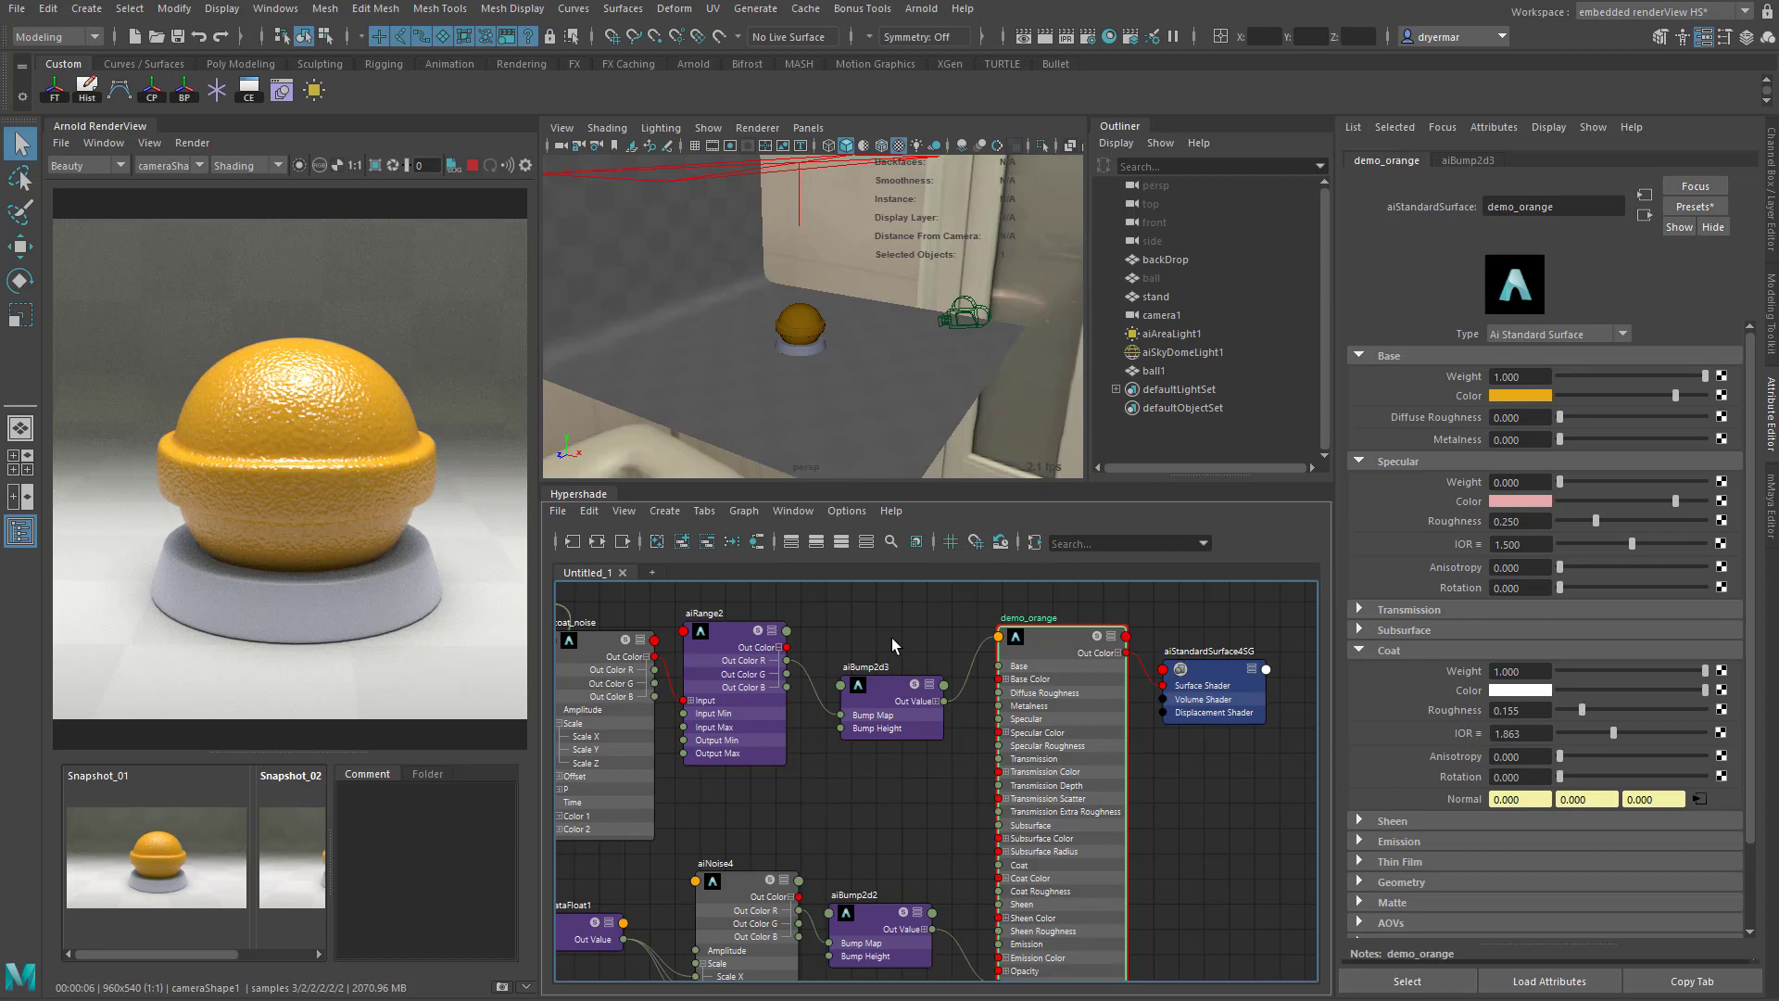
- Give demo_orange a yellow sheen with a Weight of about 0.116 and a Roughness of about 0.084, and save the scene
{"action": "left_click", "coordinate": [1358, 630]}
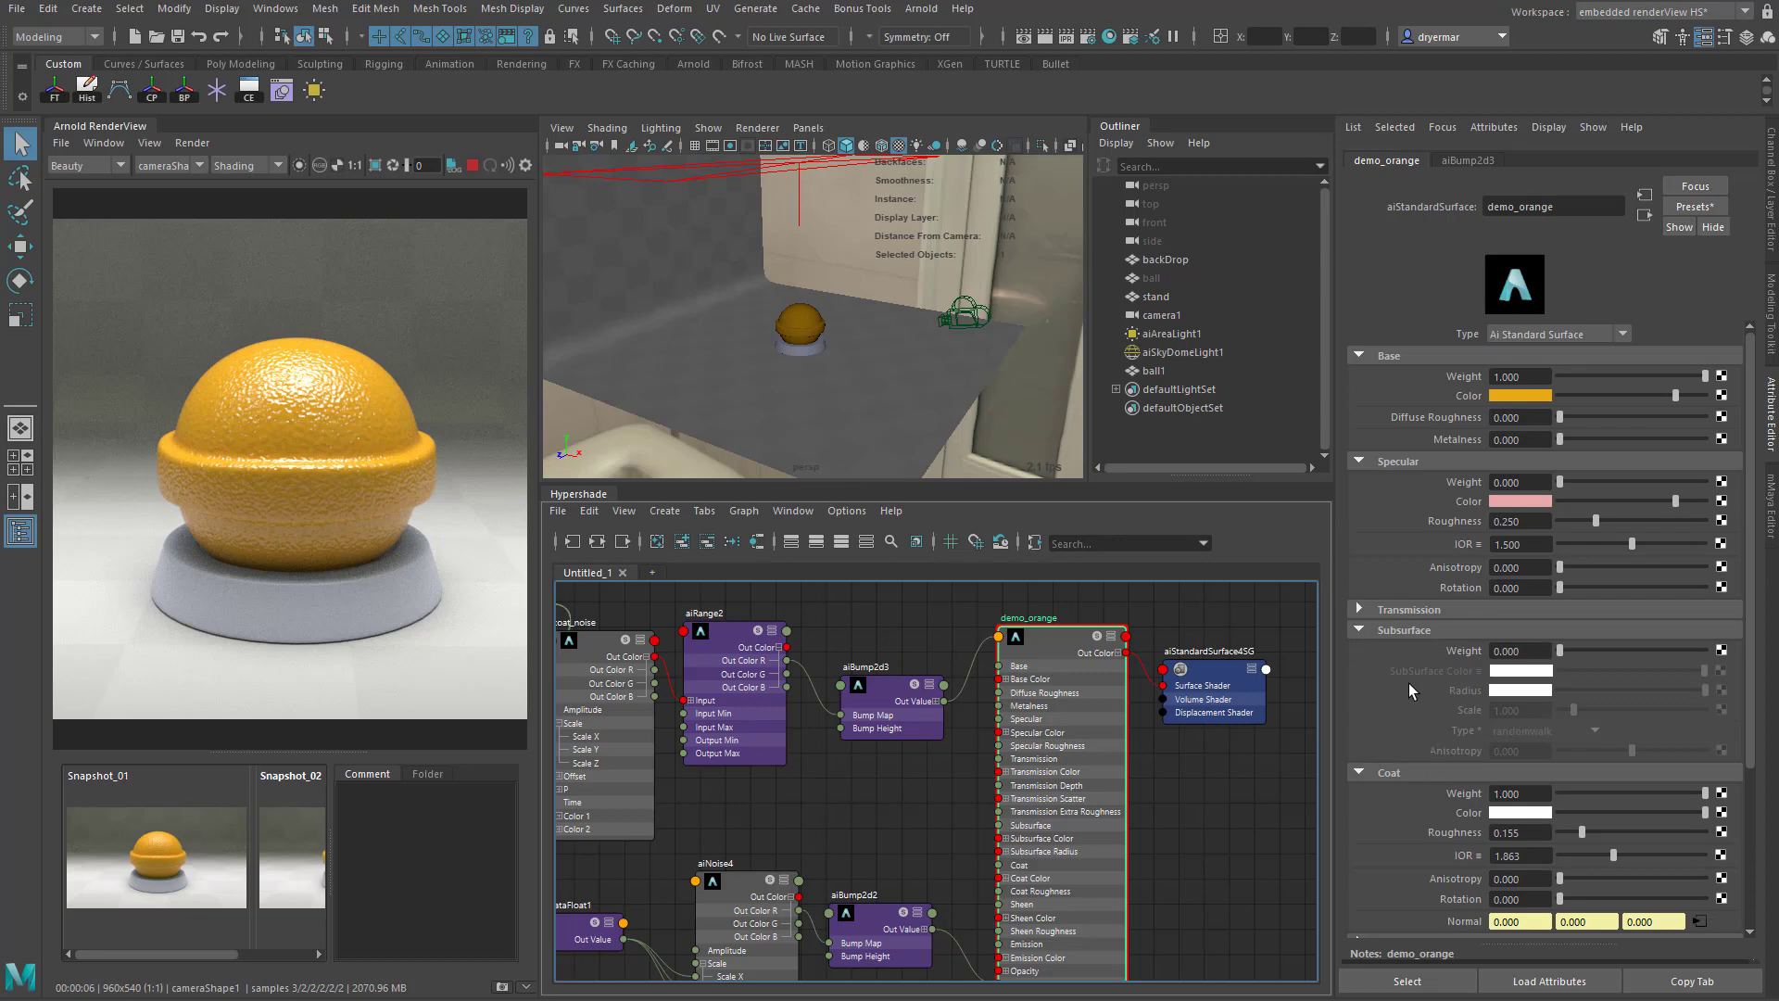
{"action": "scroll", "coordinate": [1436, 722], "scroll_direction": "down", "scroll_amount": 3}
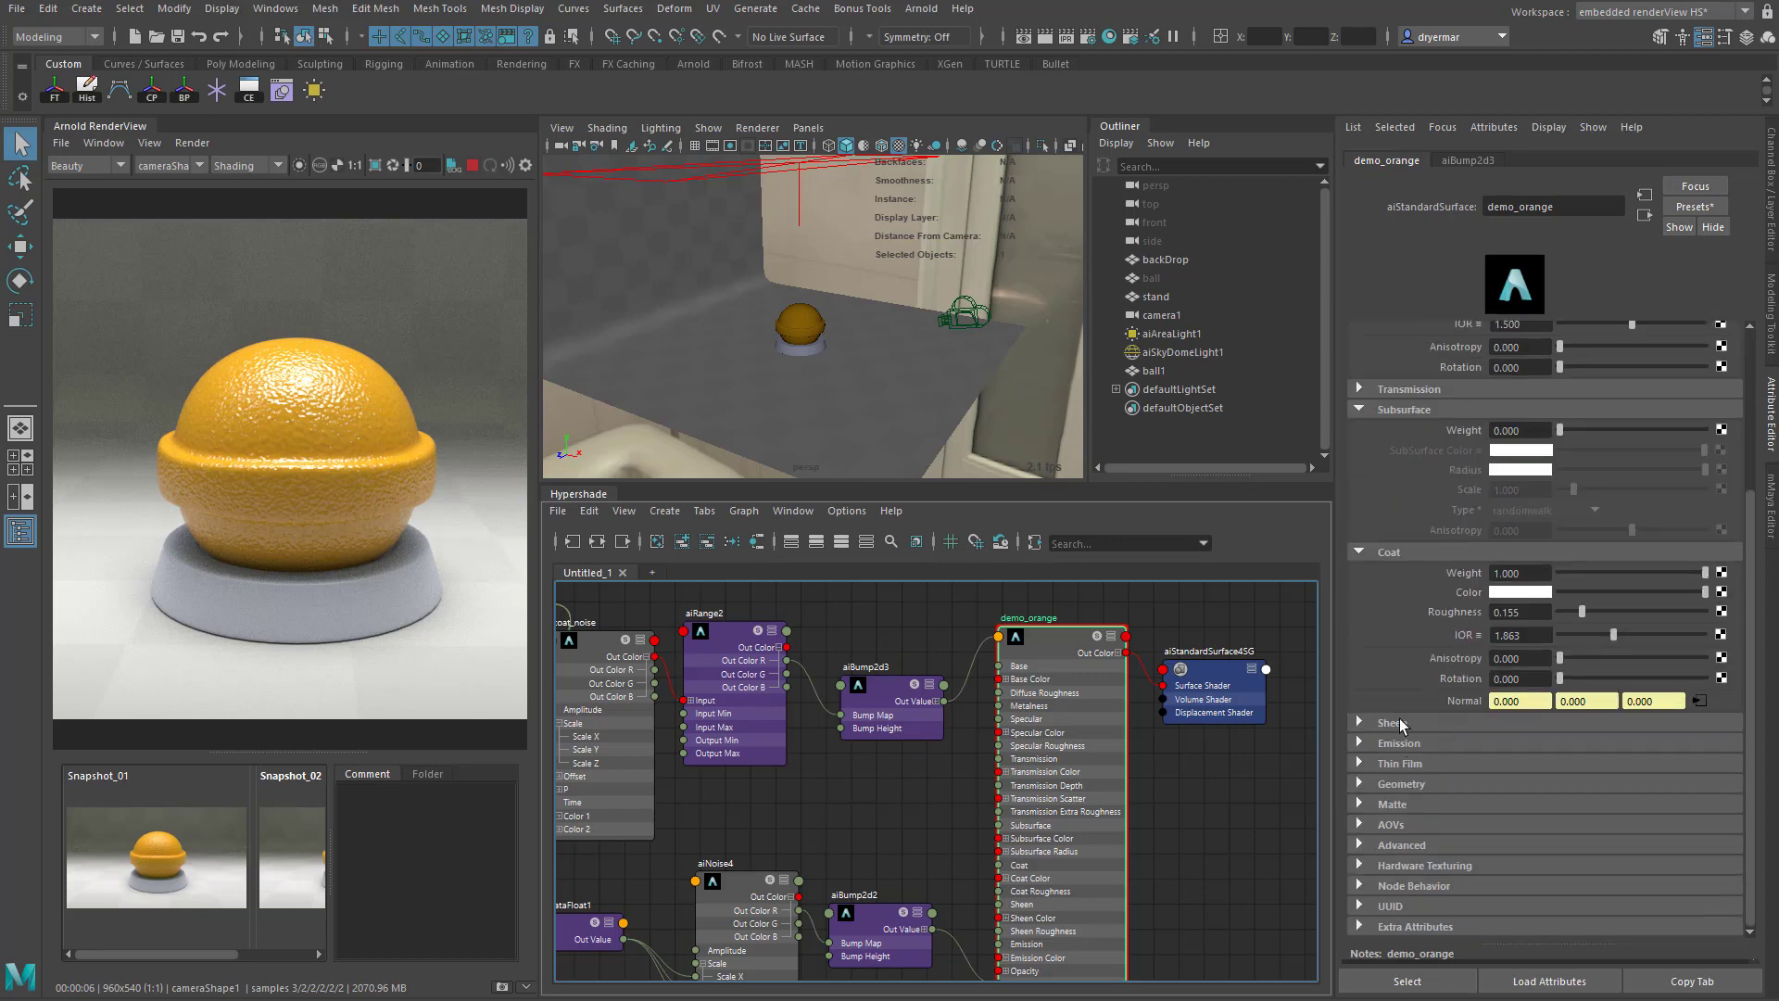
{"action": "left_click", "coordinate": [1399, 722]}
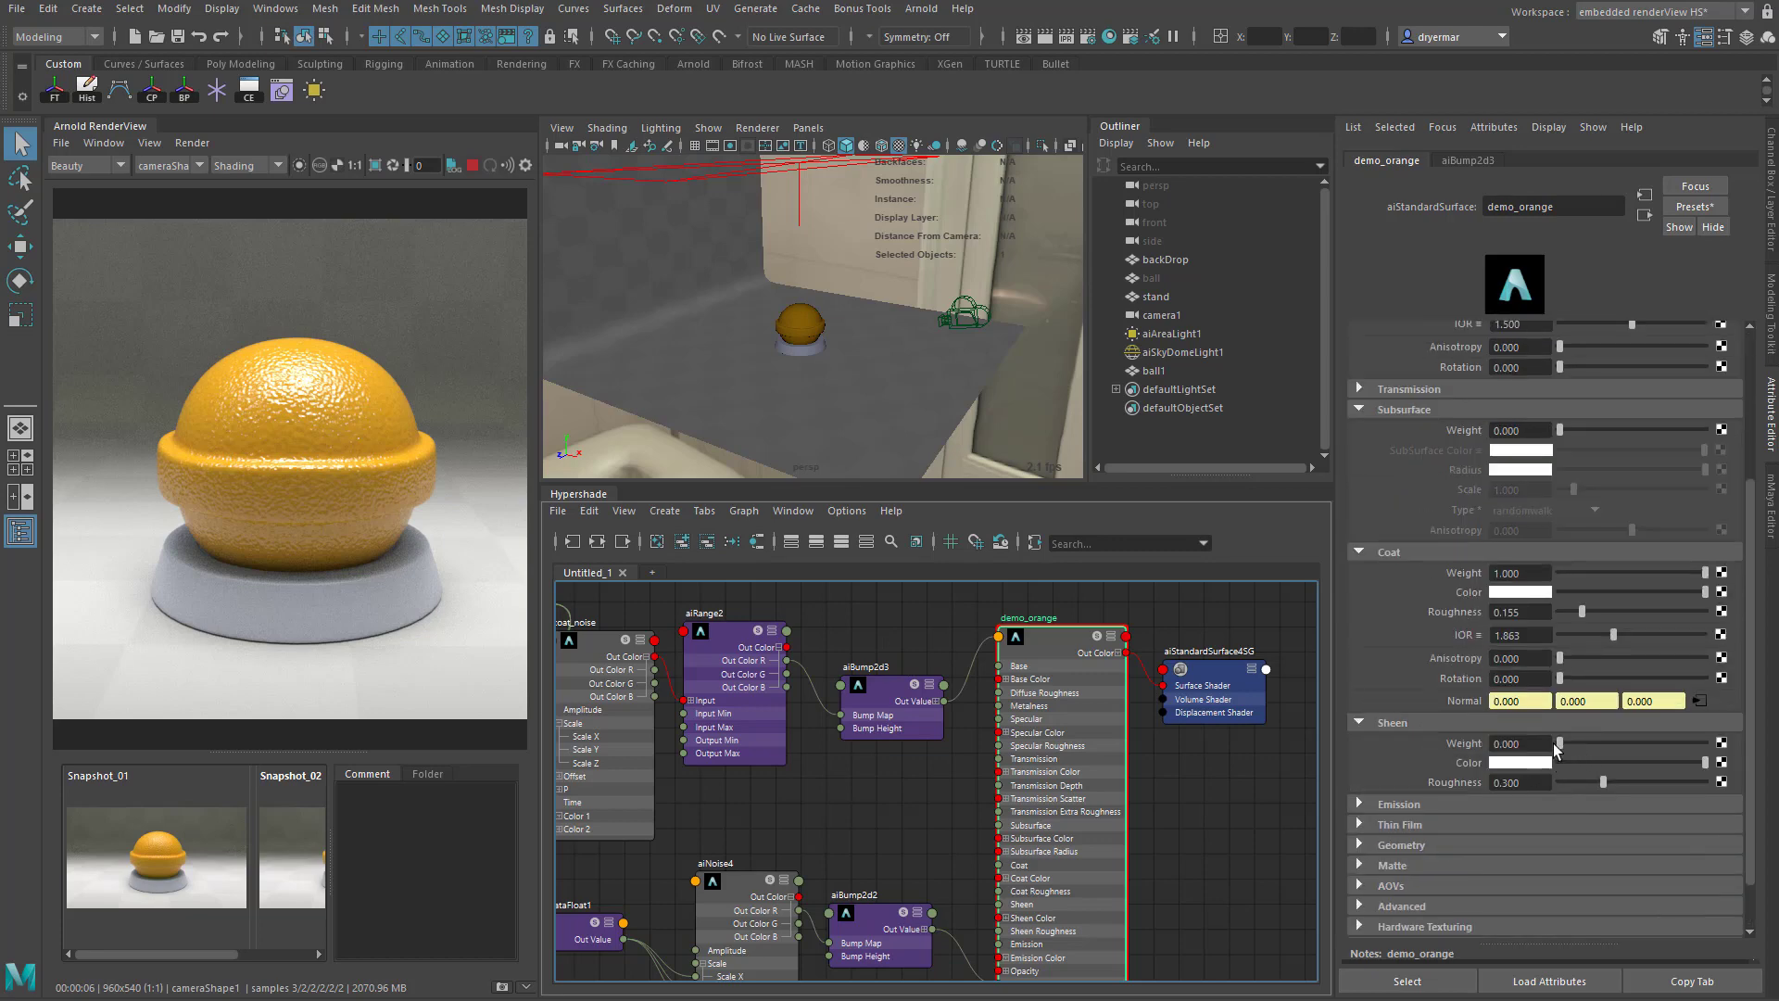
{"action": "left_click_drag", "start_coordinate": [1561, 743], "coordinate": [1705, 743]}
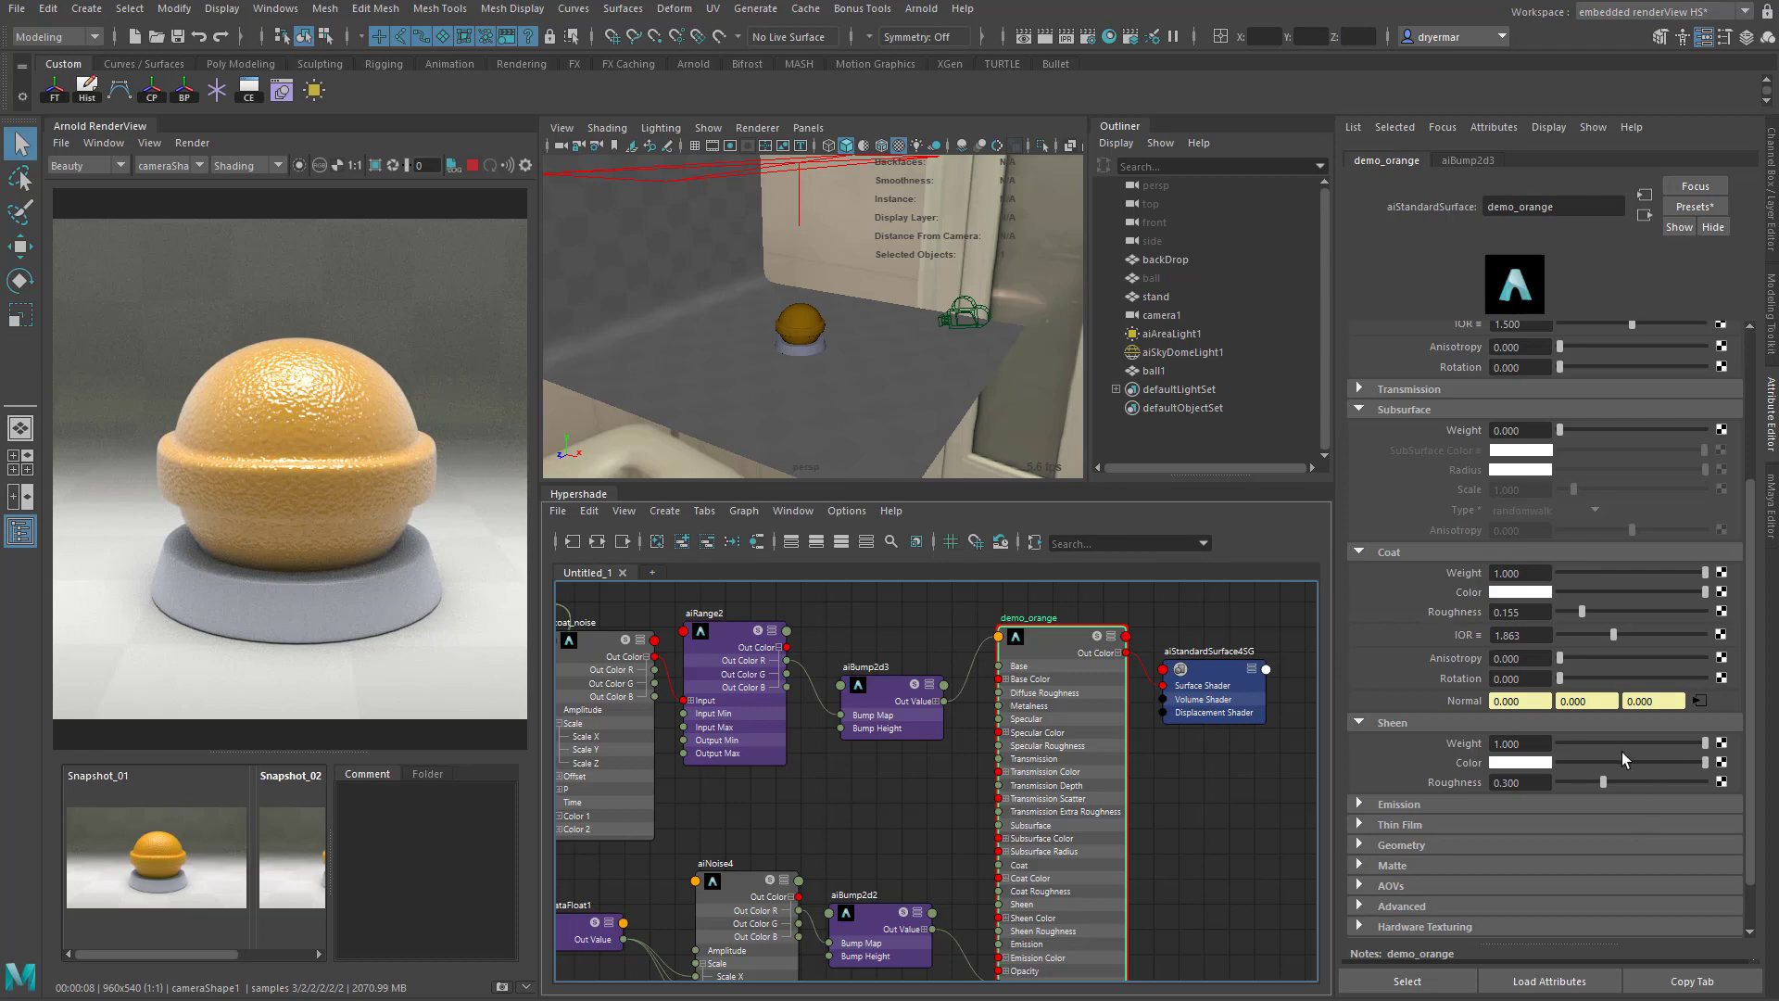
{"action": "left_click", "coordinate": [1522, 772]}
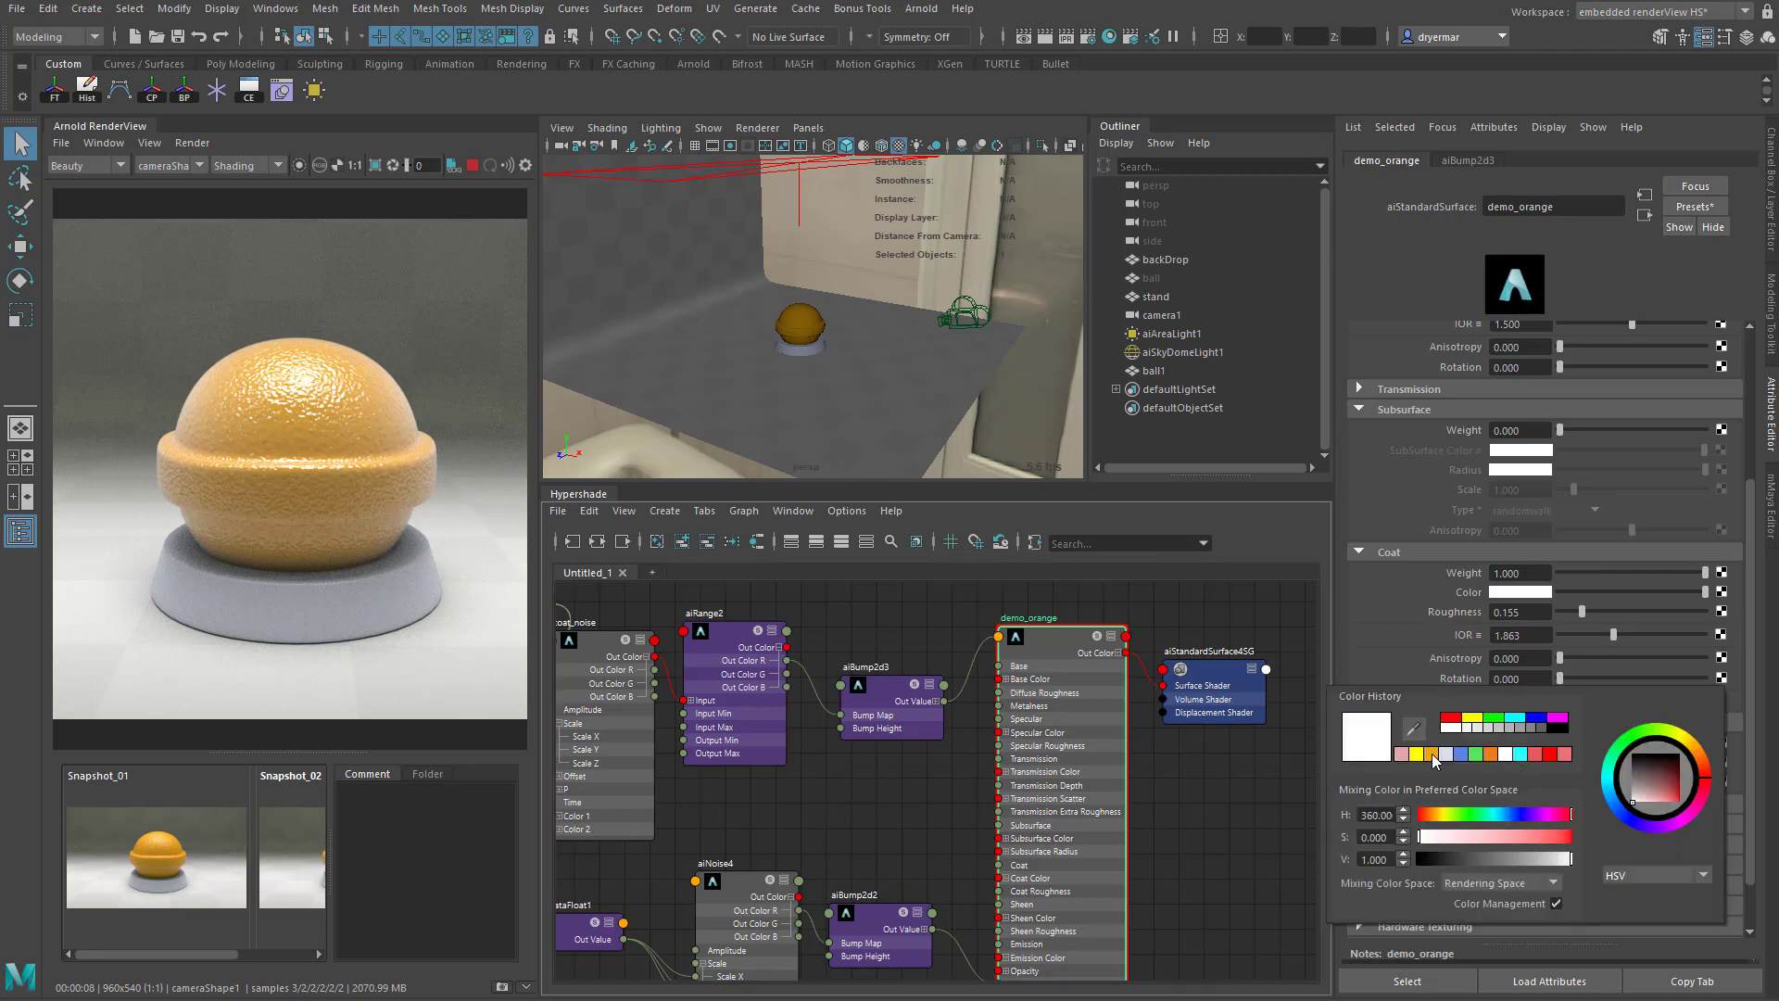
{"action": "left_click", "coordinate": [1418, 755]}
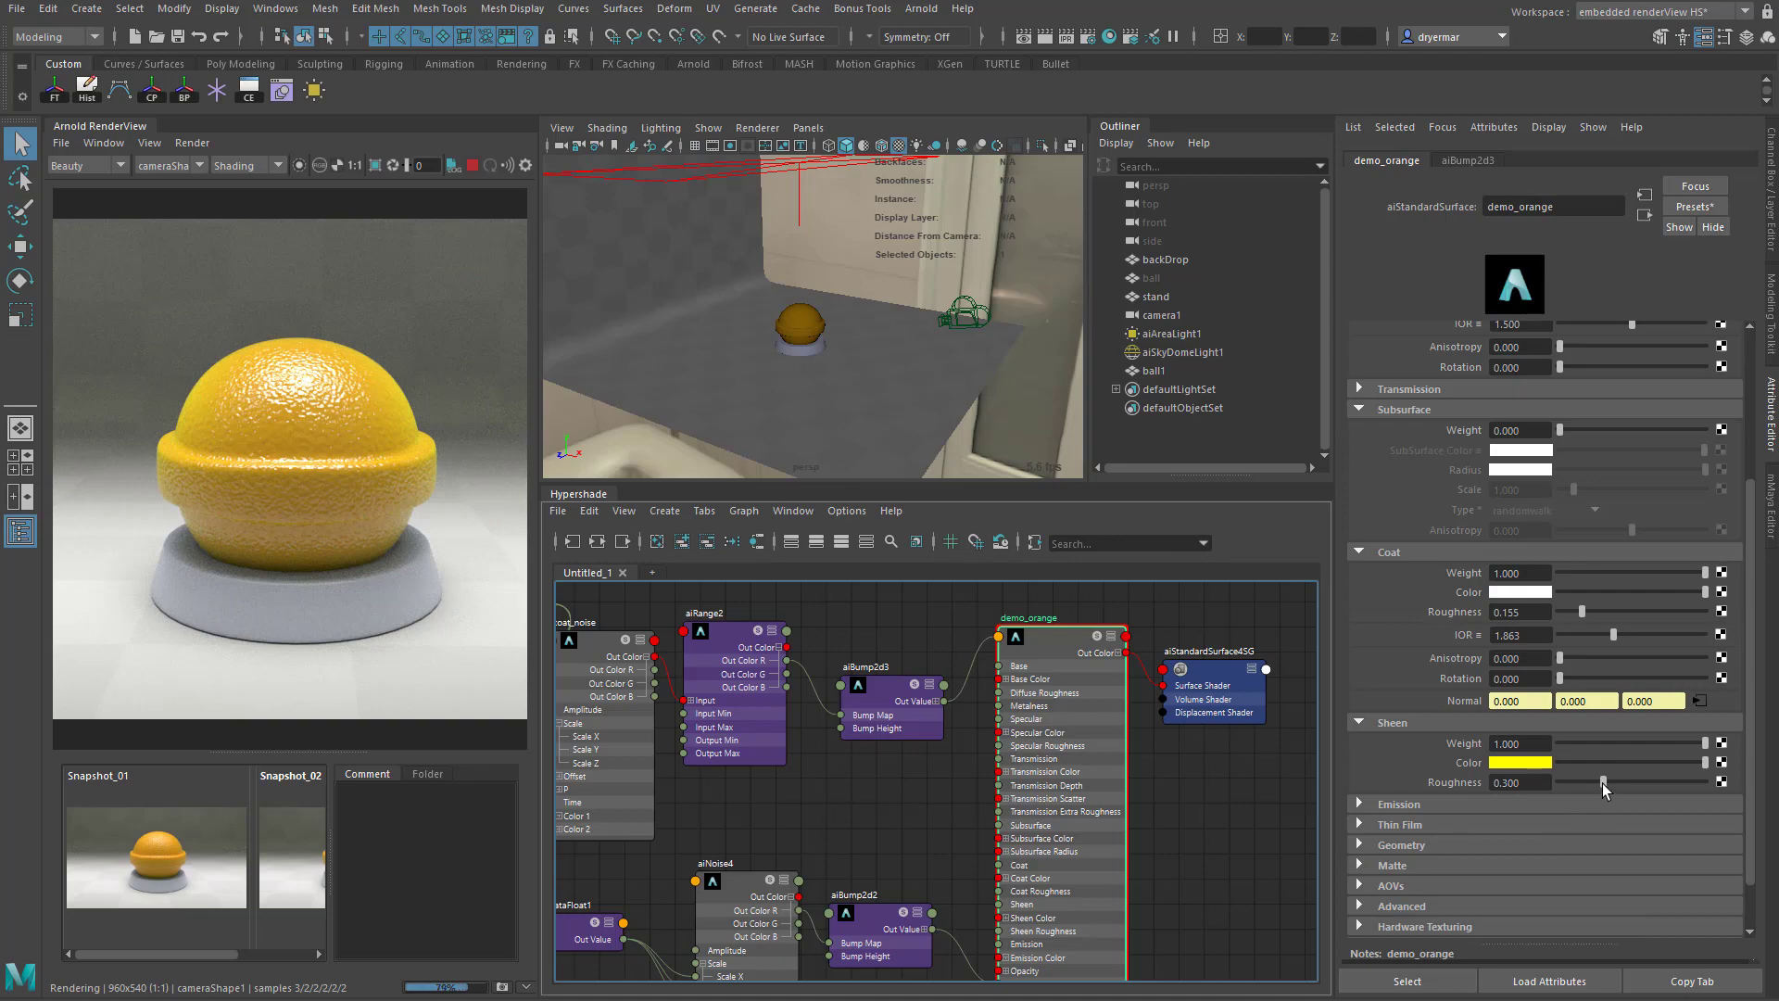
{"action": "left_click_drag", "start_coordinate": [1603, 782], "coordinate": [1577, 751]}
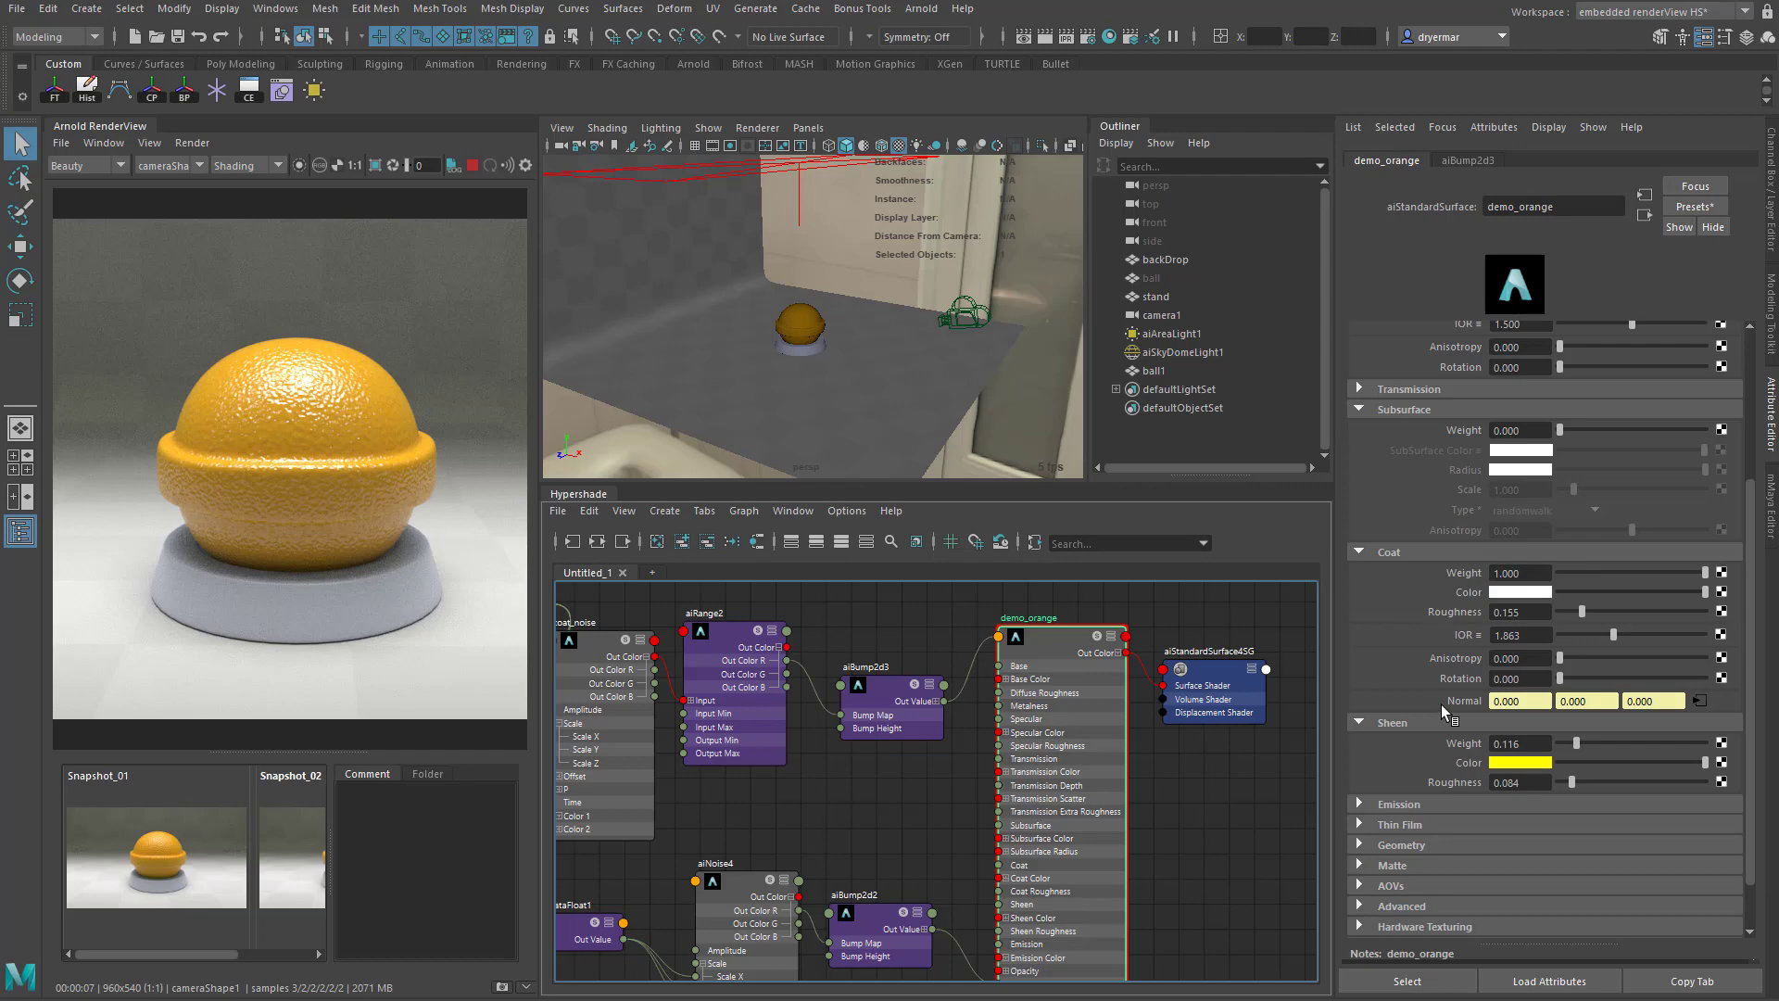
{"action": "left_click", "coordinate": [16, 8]}
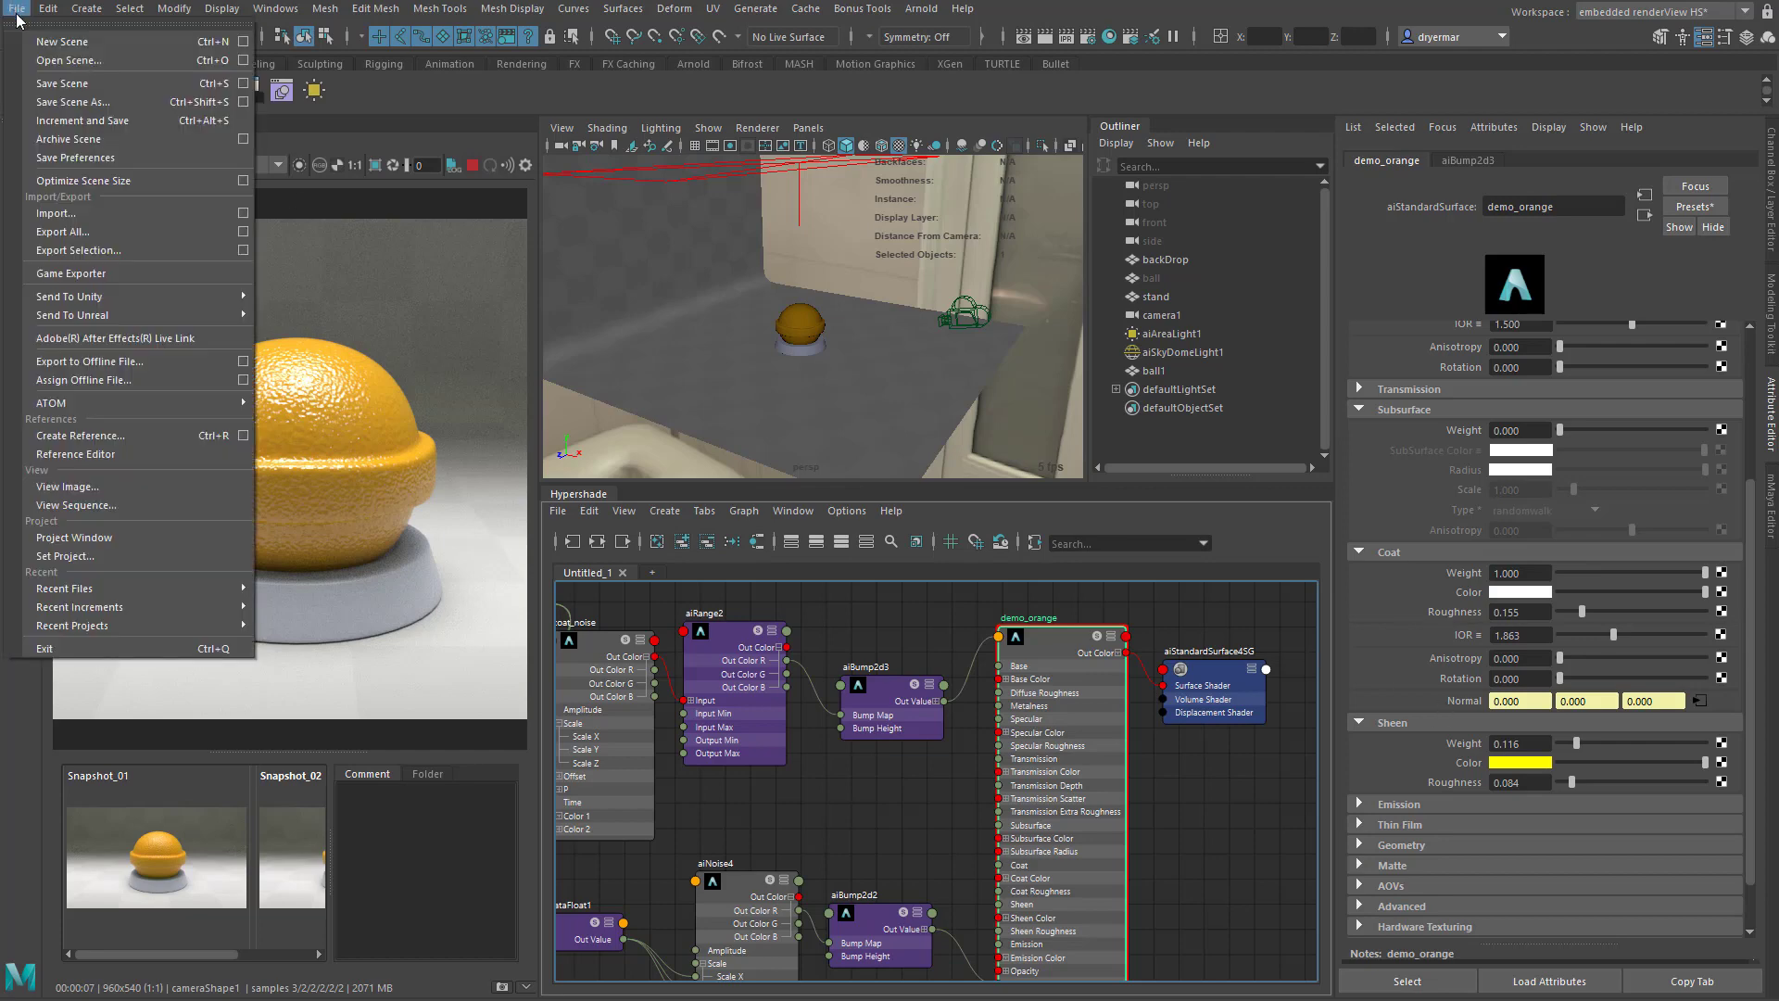
{"action": "left_click", "coordinate": [39, 81]}
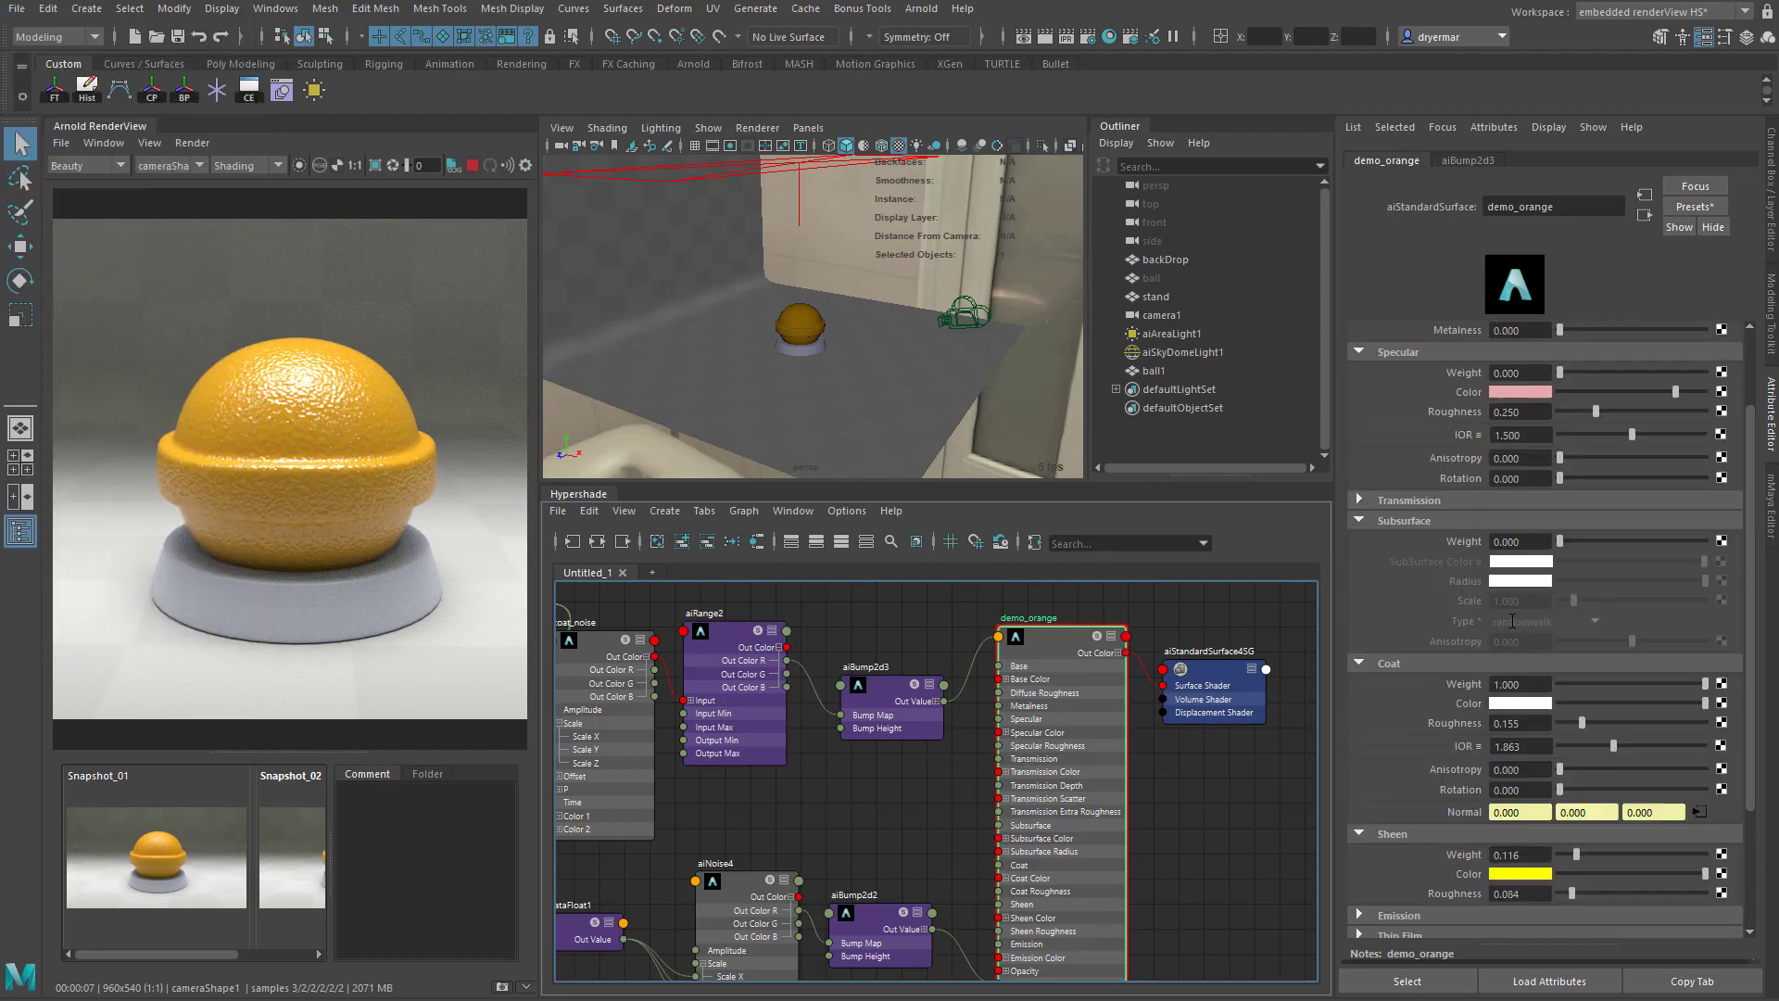
- Raise the Subsurface Weight of demo_orange to 1 and make its SubSurface Color a deep orange
{"action": "scroll", "coordinate": [1508, 626], "scroll_direction": "up", "scroll_amount": 3}
{"action": "left_click_drag", "start_coordinate": [1564, 539], "coordinate": [1705, 540]}
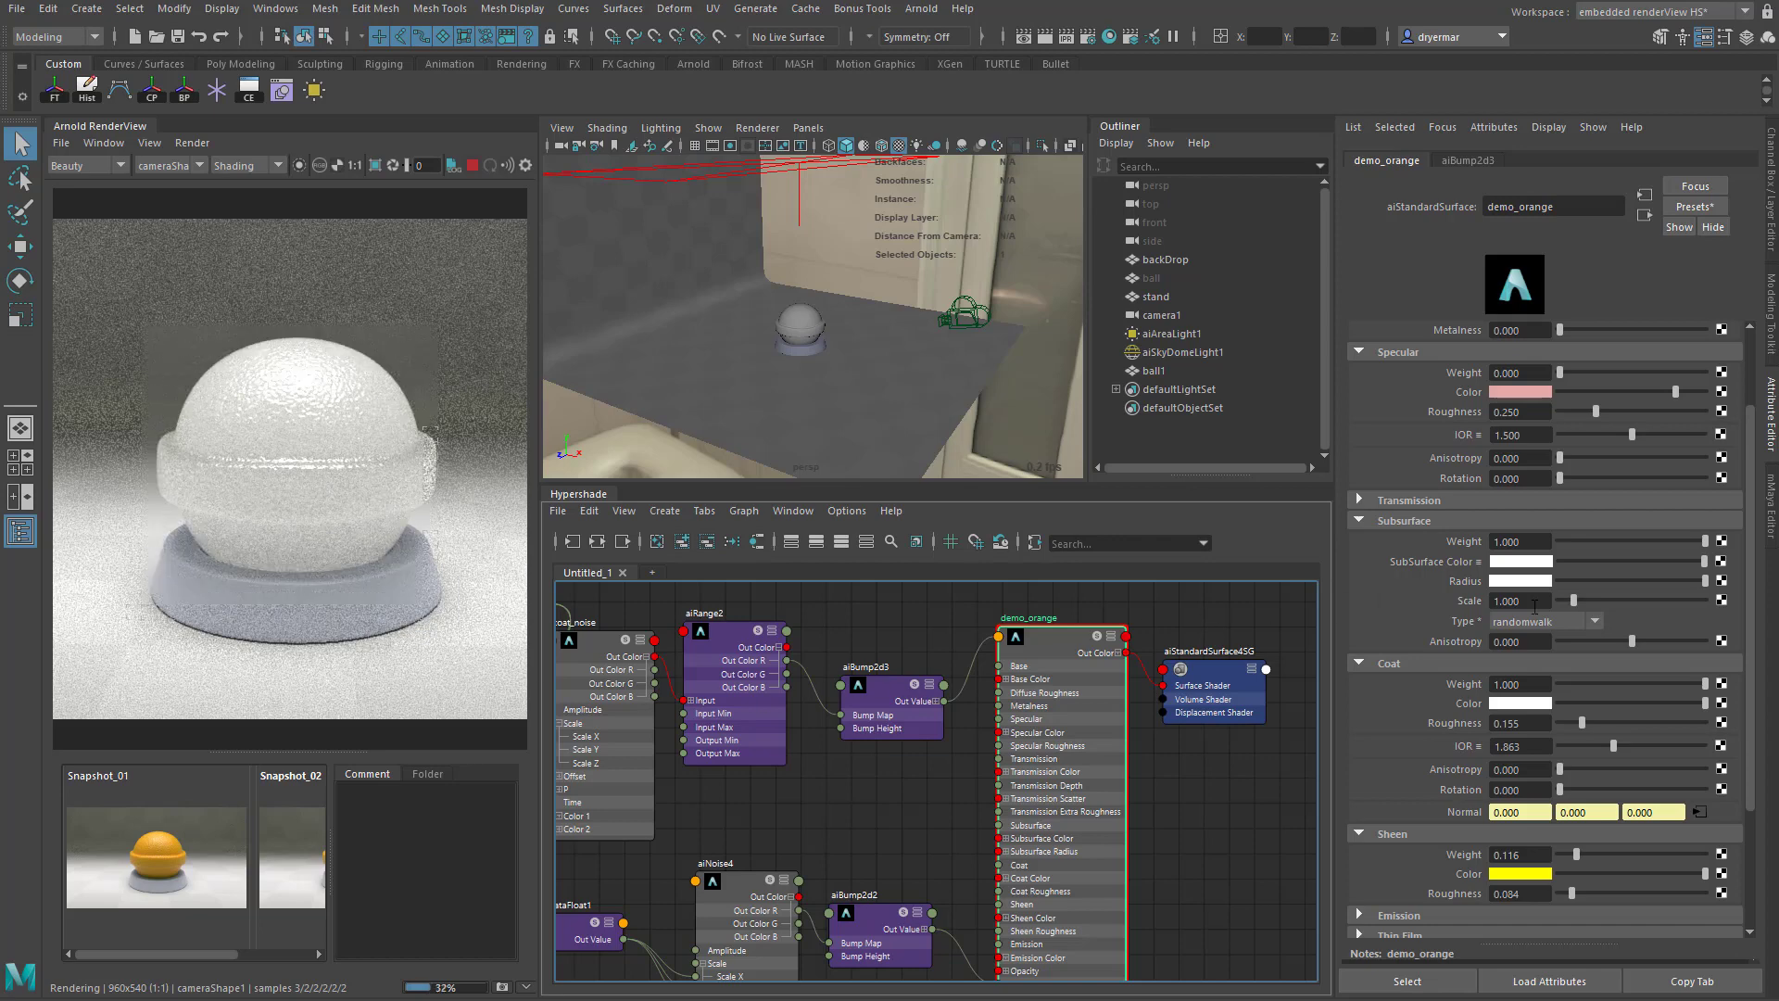
{"action": "left_click", "coordinate": [1510, 563]}
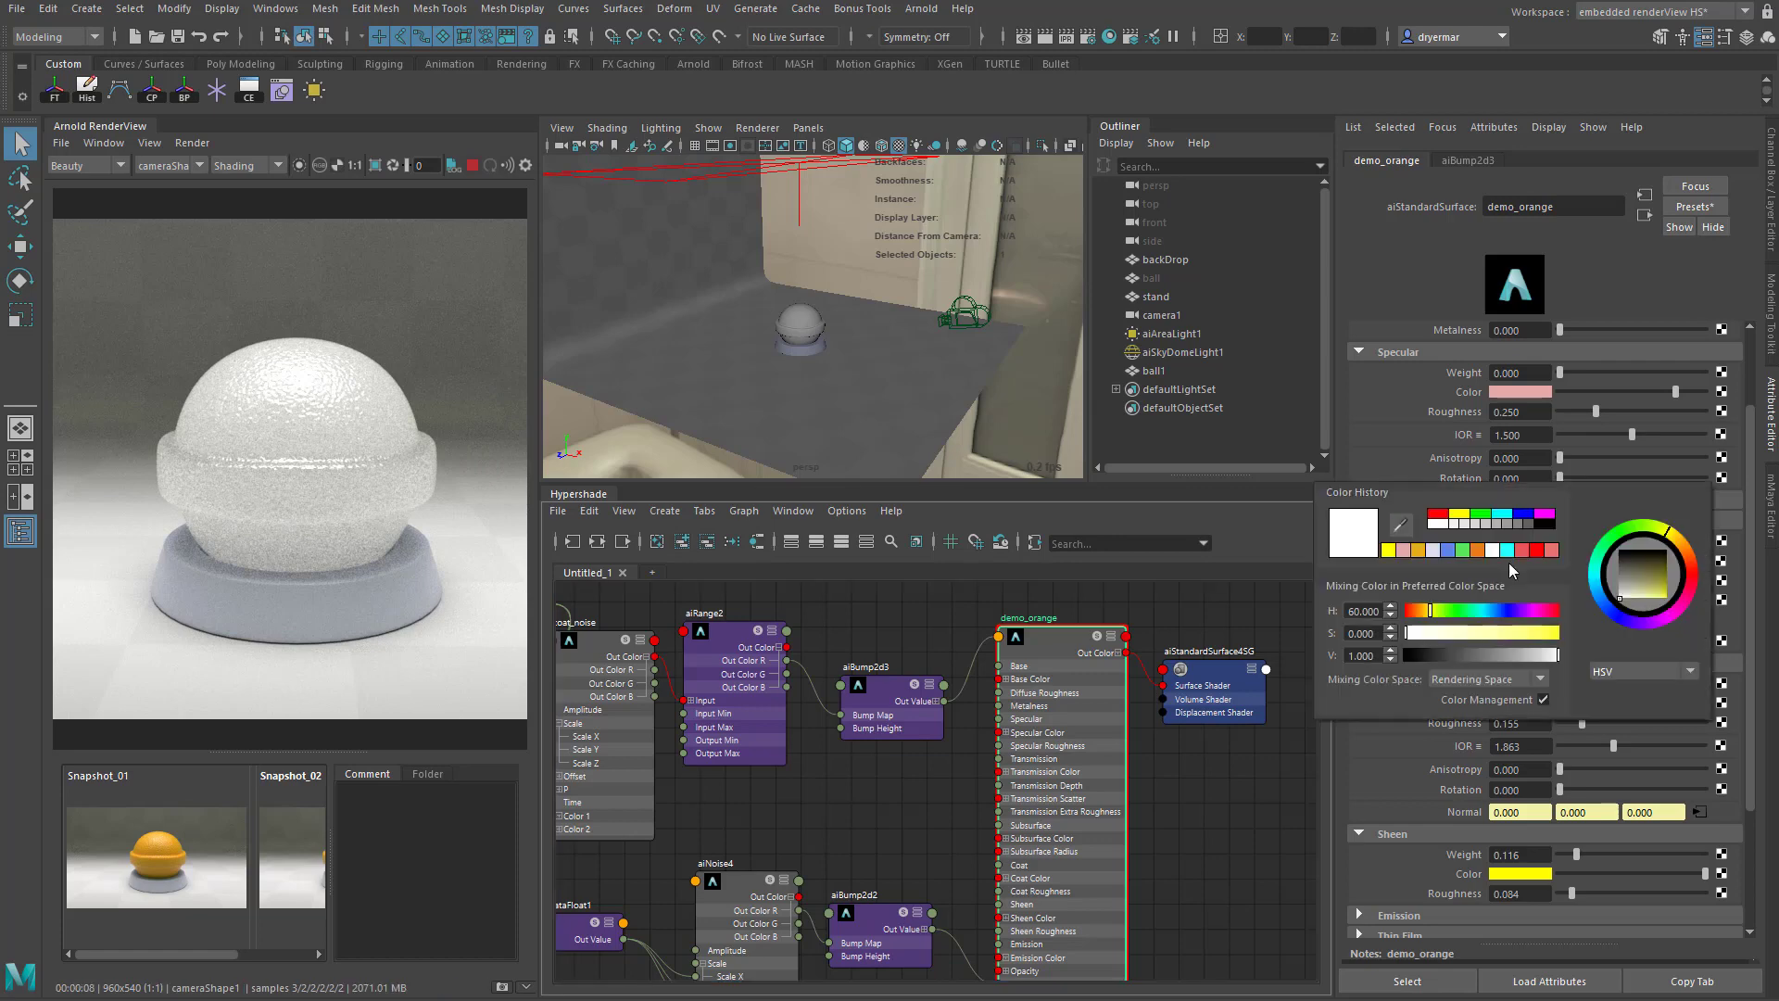
{"action": "left_click", "coordinate": [1419, 552]}
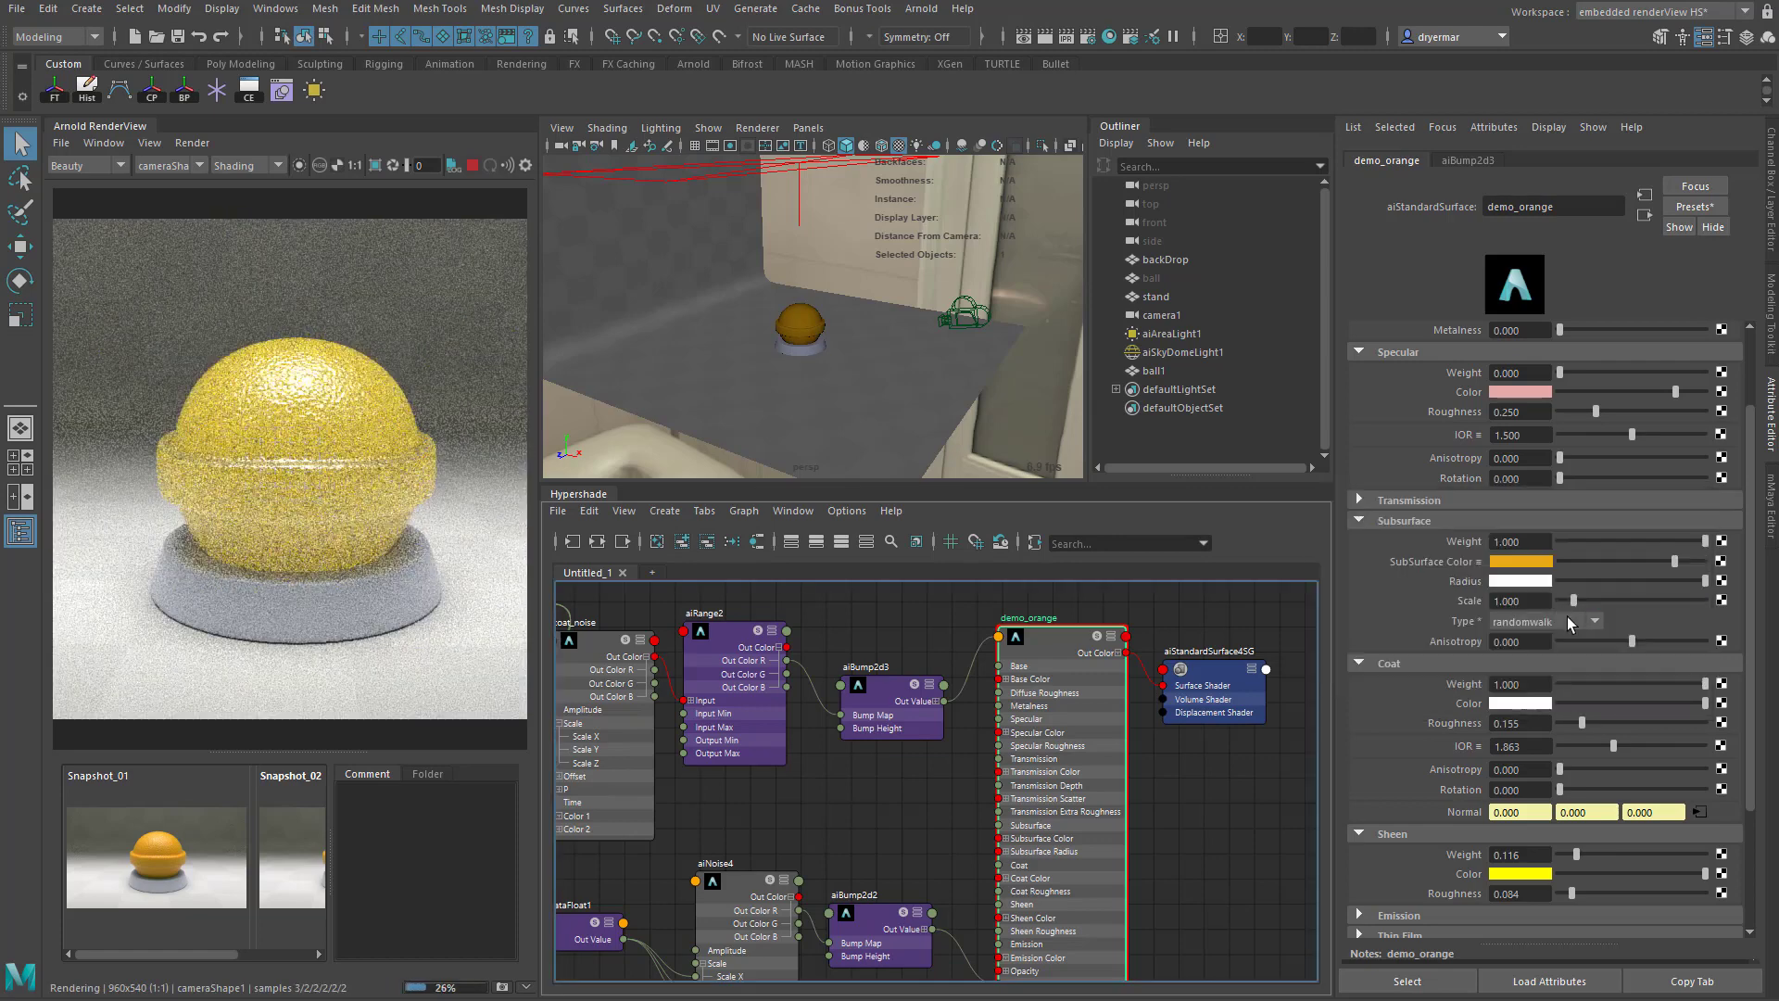
{"action": "left_click", "coordinate": [1515, 563]}
{"action": "left_click", "coordinate": [1704, 567]}
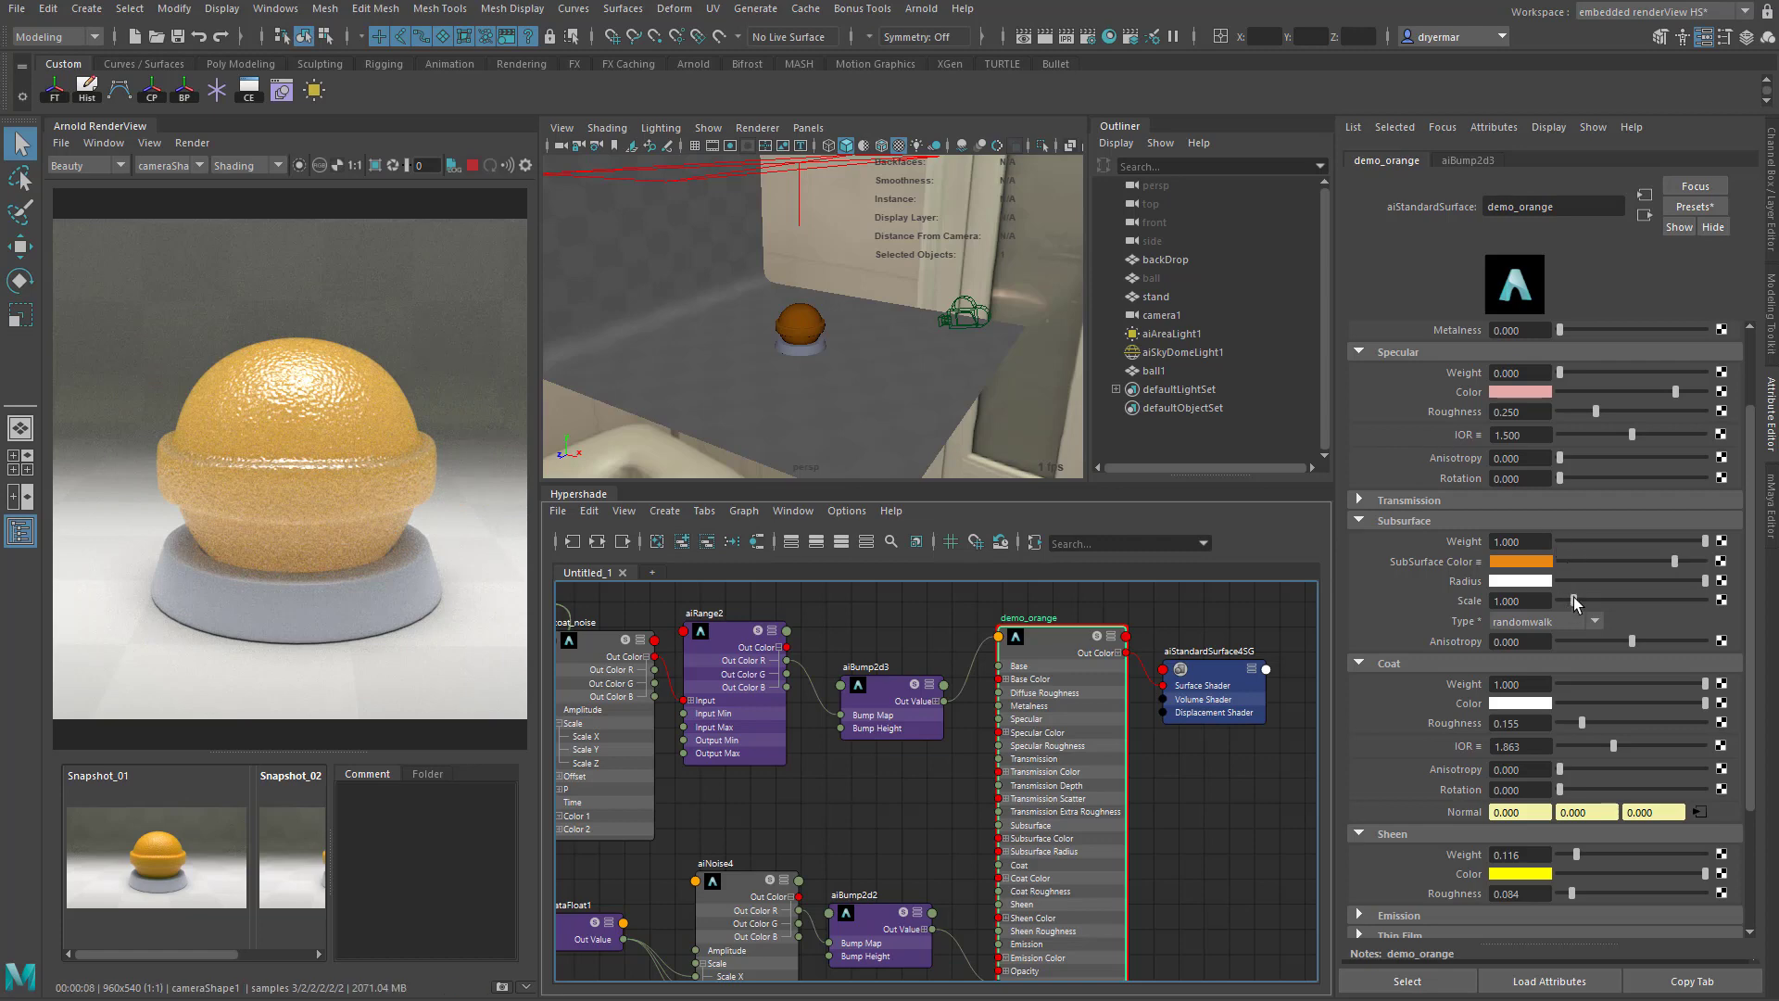
- Lower the Subsurface Scale of demo_orange to about 0.194 and open the Scale value for editing
{"action": "left_click_drag", "start_coordinate": [1573, 598], "coordinate": [1560, 599]}
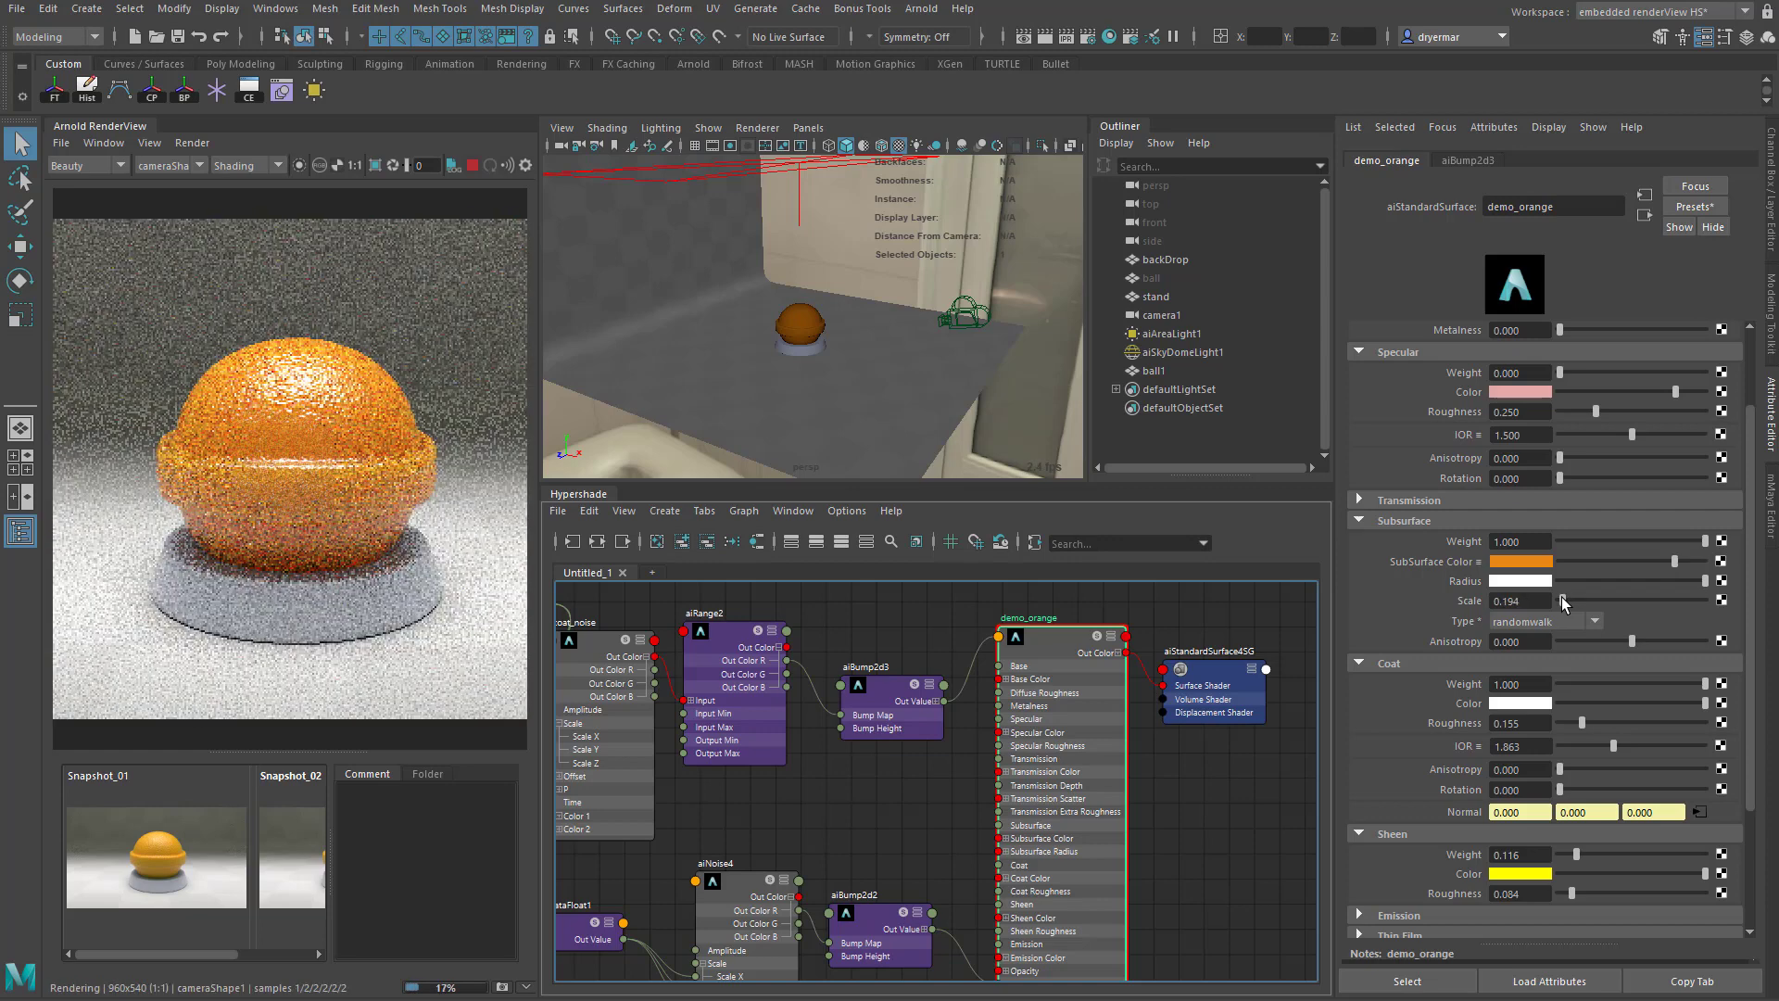
{"action": "double_click", "coordinate": [1519, 541]}
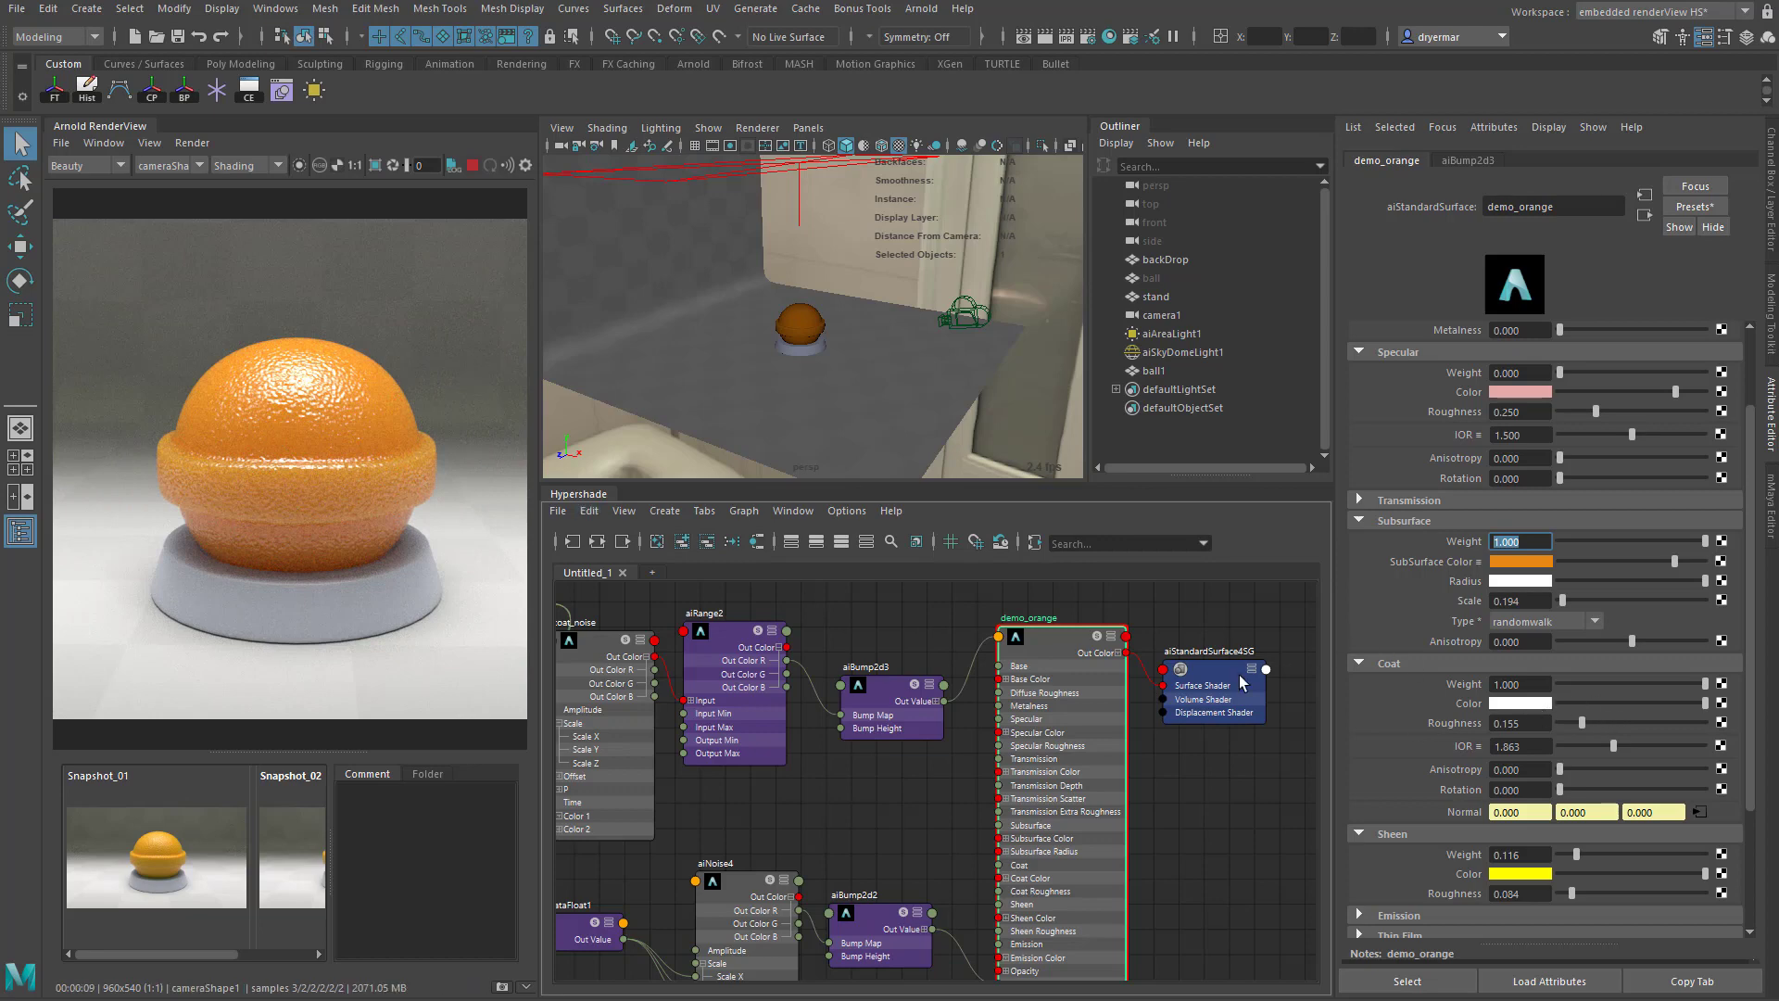
{"action": "left_click", "coordinate": [1505, 602]}
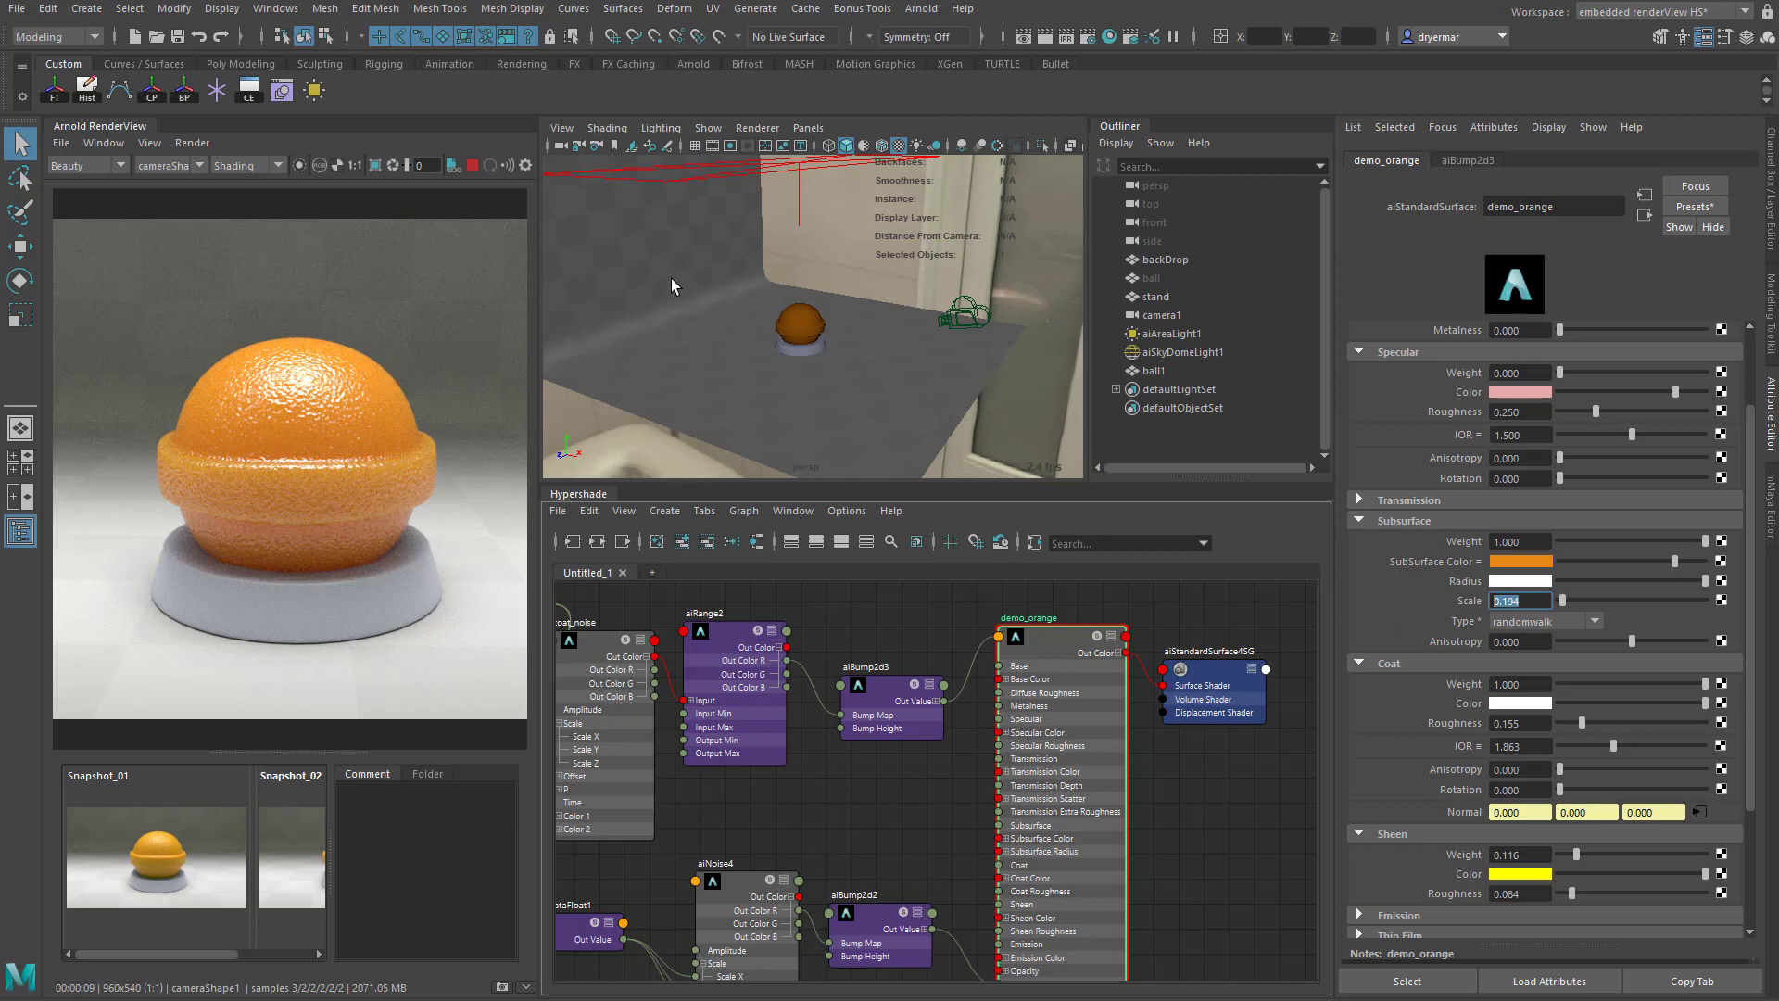
- Create a polygon sphere and place it just above the orange ball as a shadow-casting test object
{"action": "left_click", "coordinate": [227, 64]}
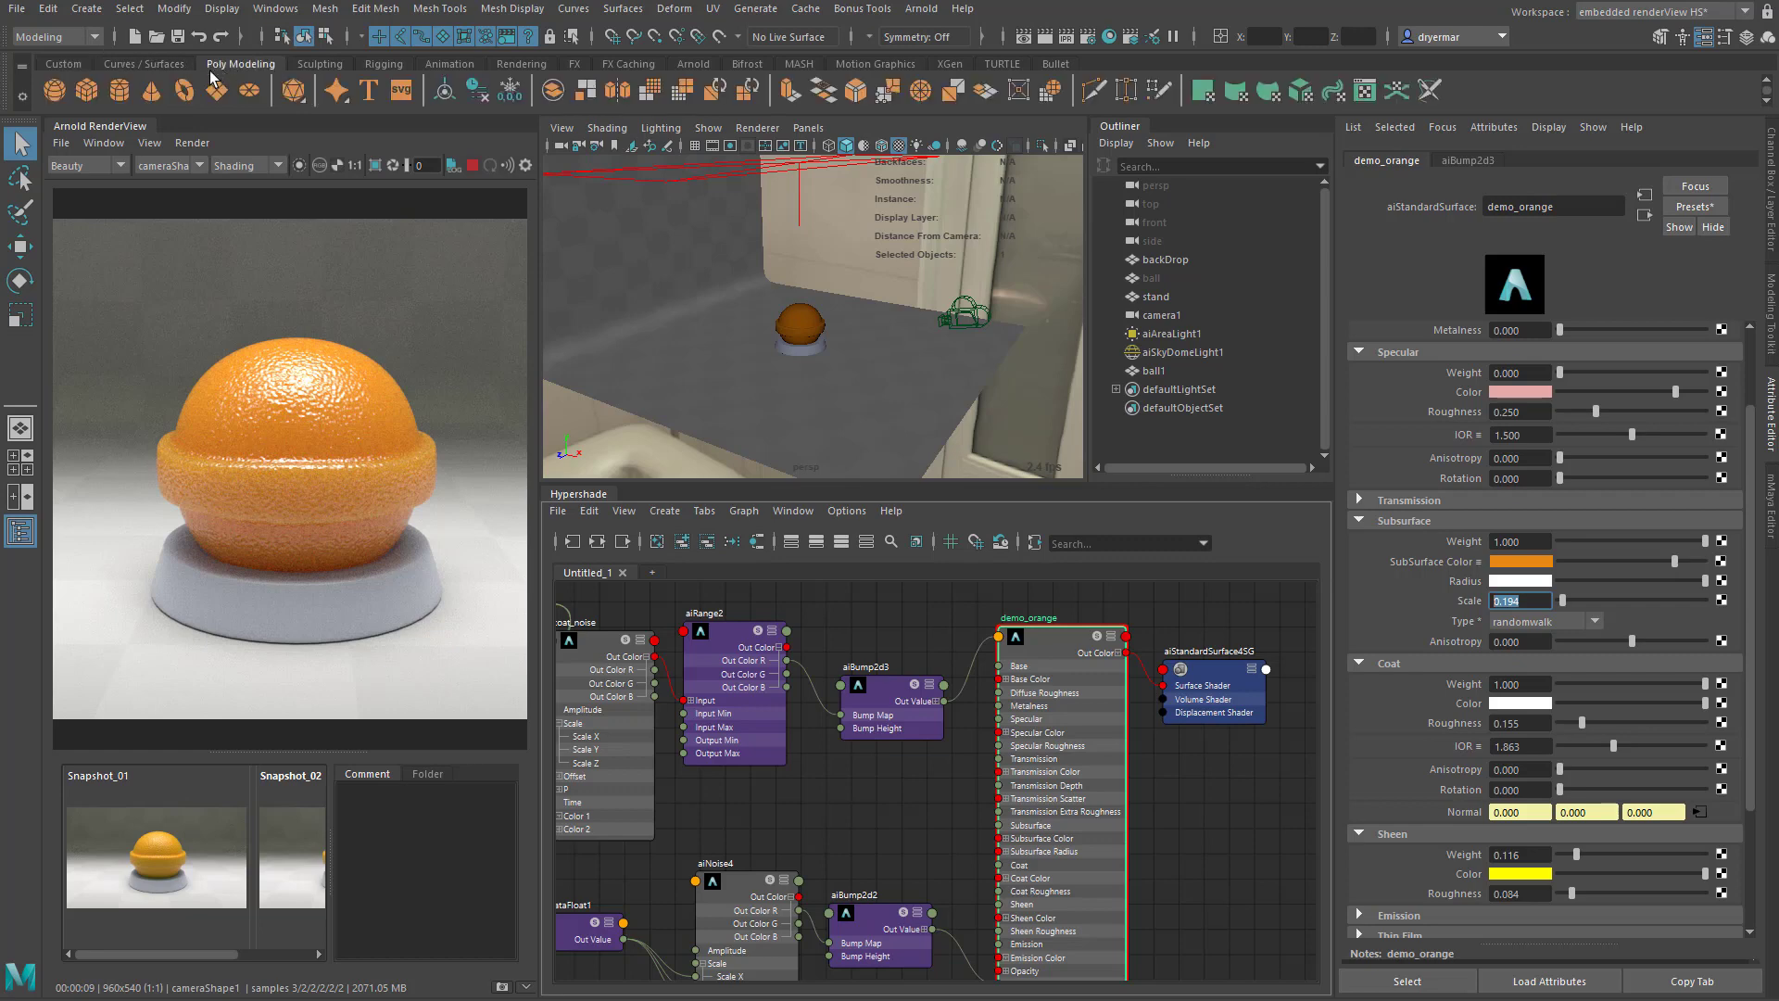
{"action": "left_click", "coordinate": [55, 91]}
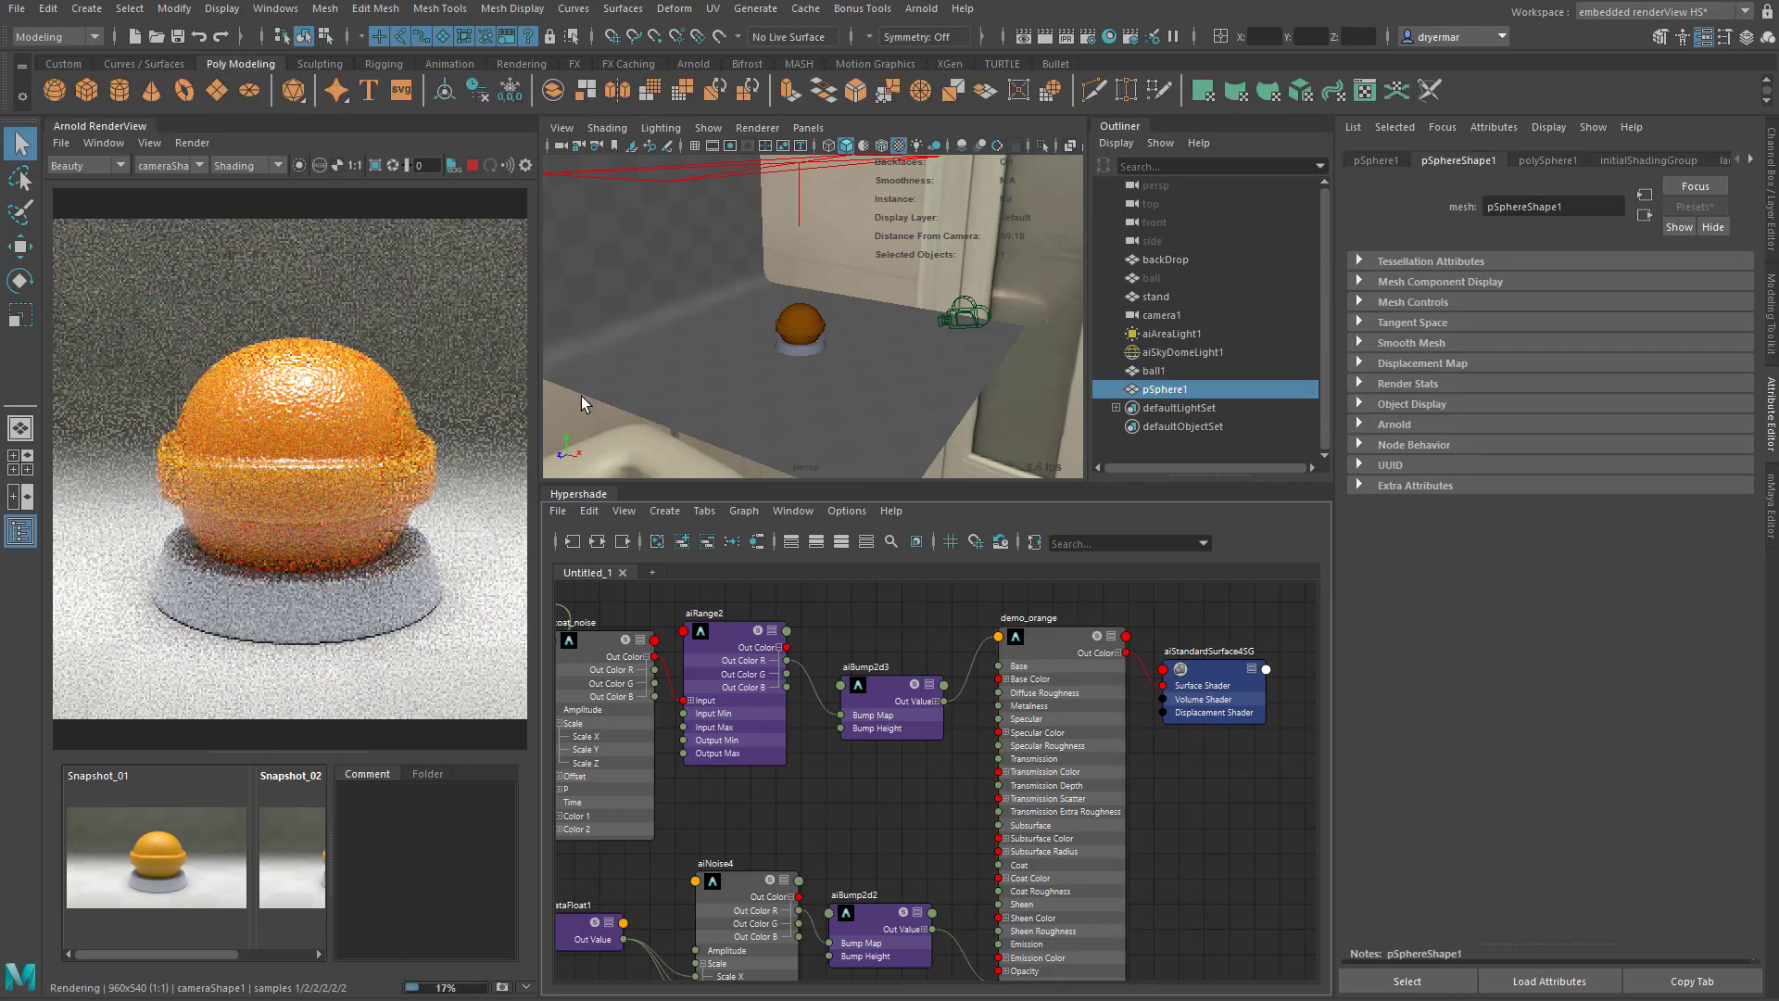
{"action": "key", "text": "w"}
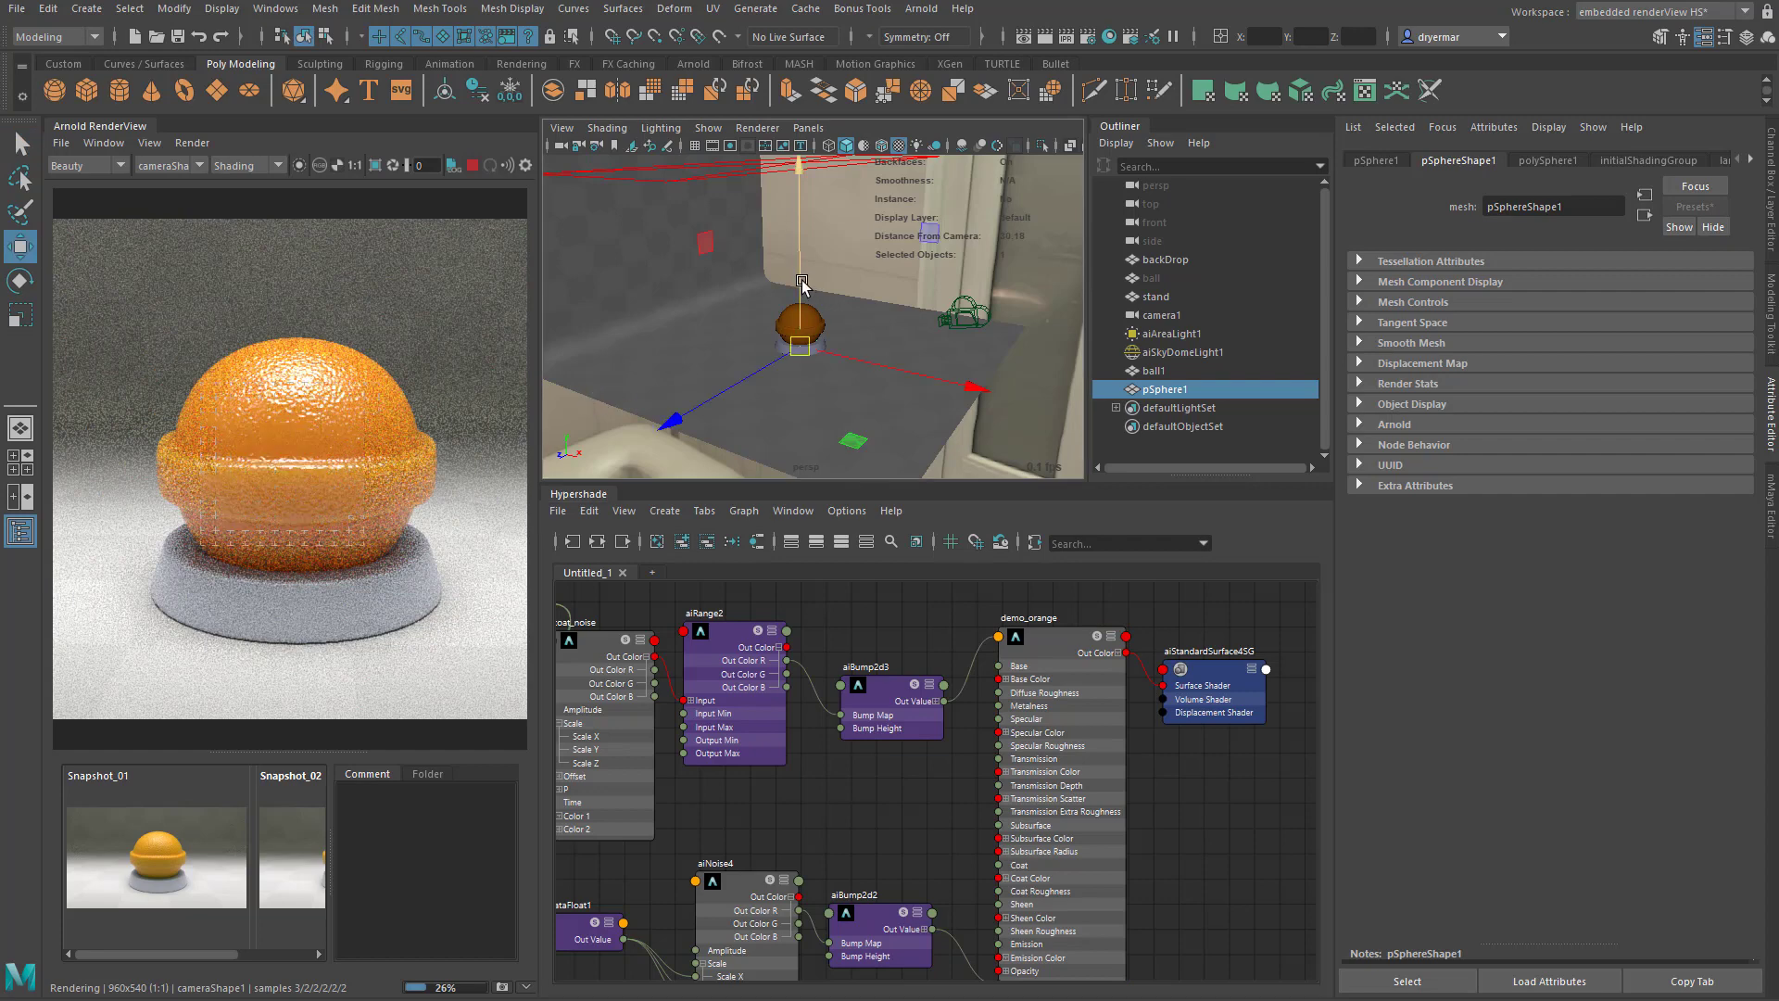
{"action": "left_click_drag", "start_coordinate": [793, 269], "coordinate": [781, 210]}
{"action": "left_click_drag", "start_coordinate": [873, 292], "coordinate": [882, 295]}
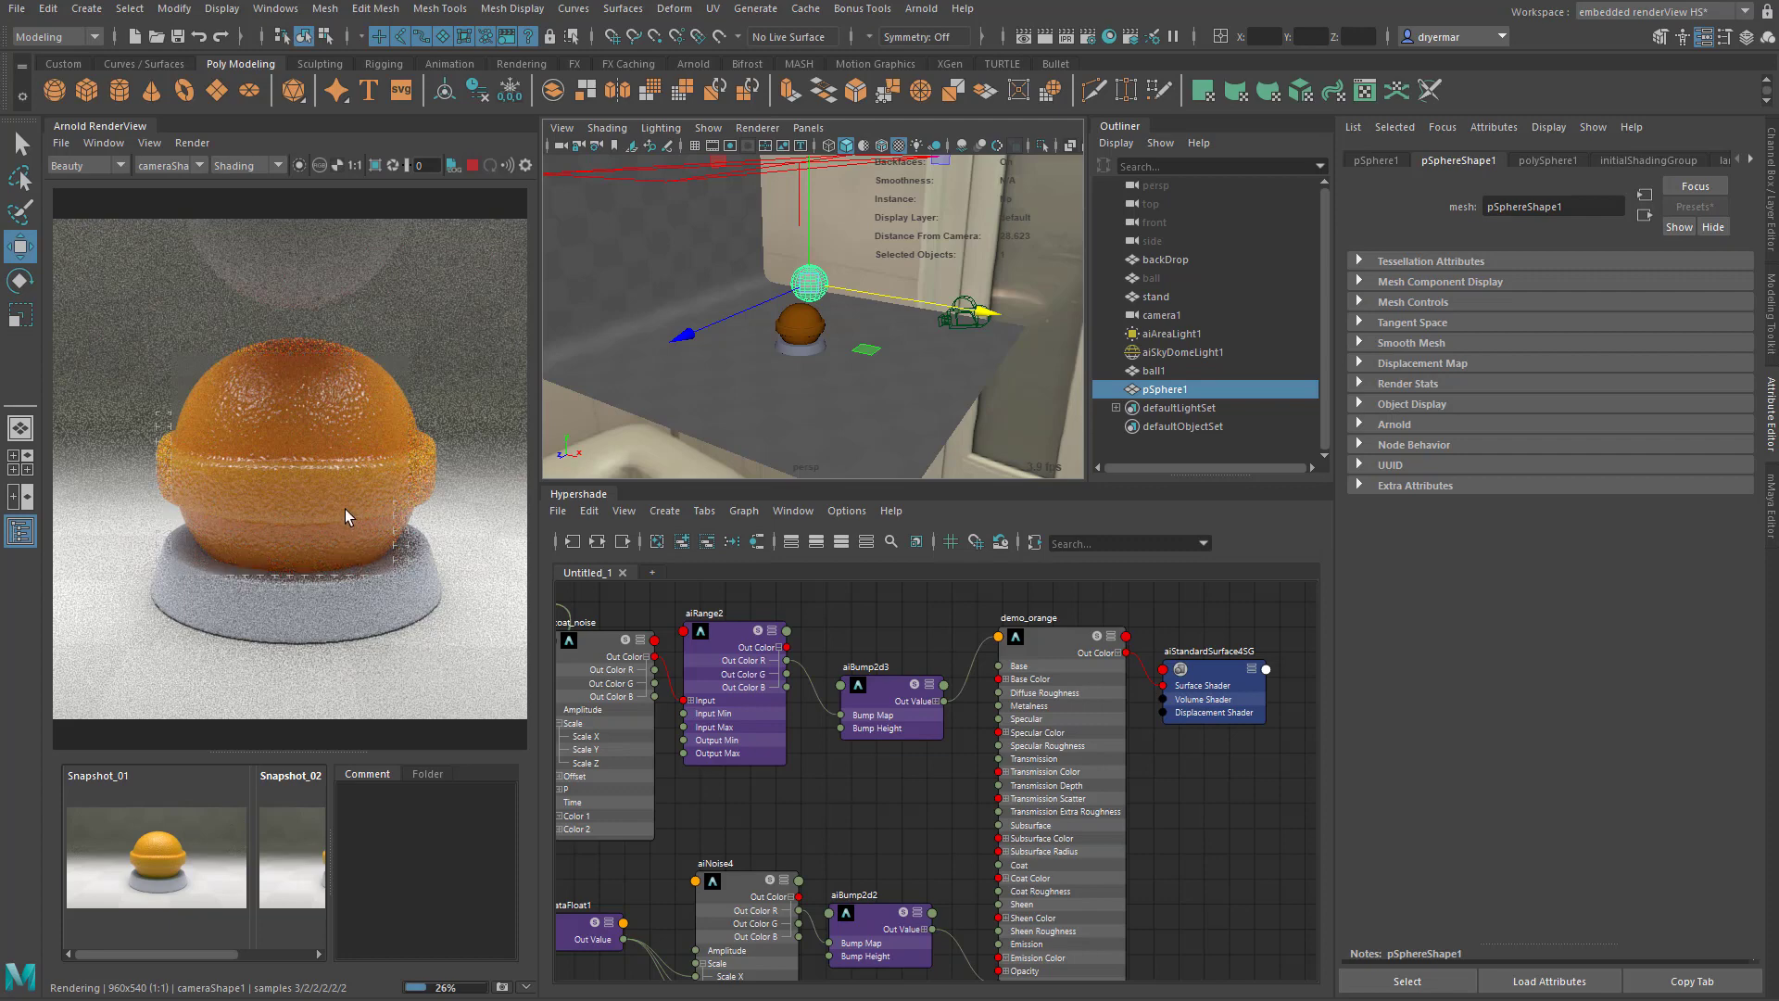
- Select the ball and try a Subsurface Scale of about 0.581 on its demo_orange shader
{"action": "left_click", "coordinate": [363, 471]}
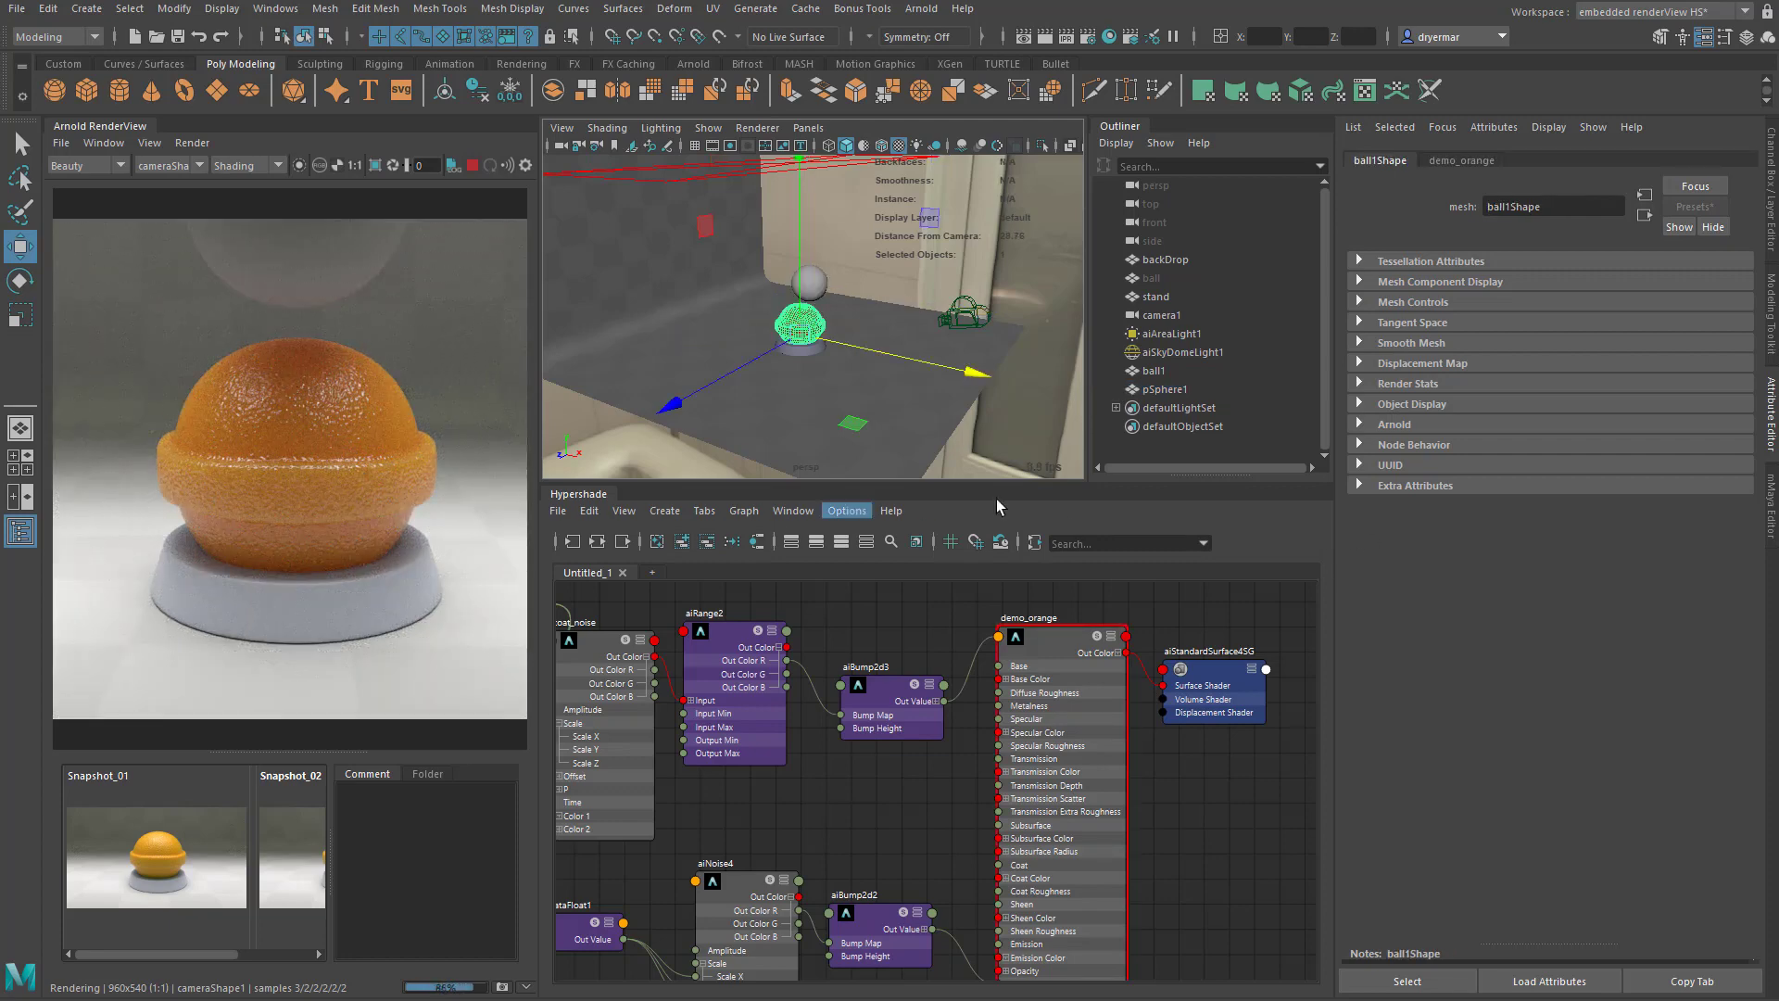
{"action": "left_click", "coordinate": [1473, 163]}
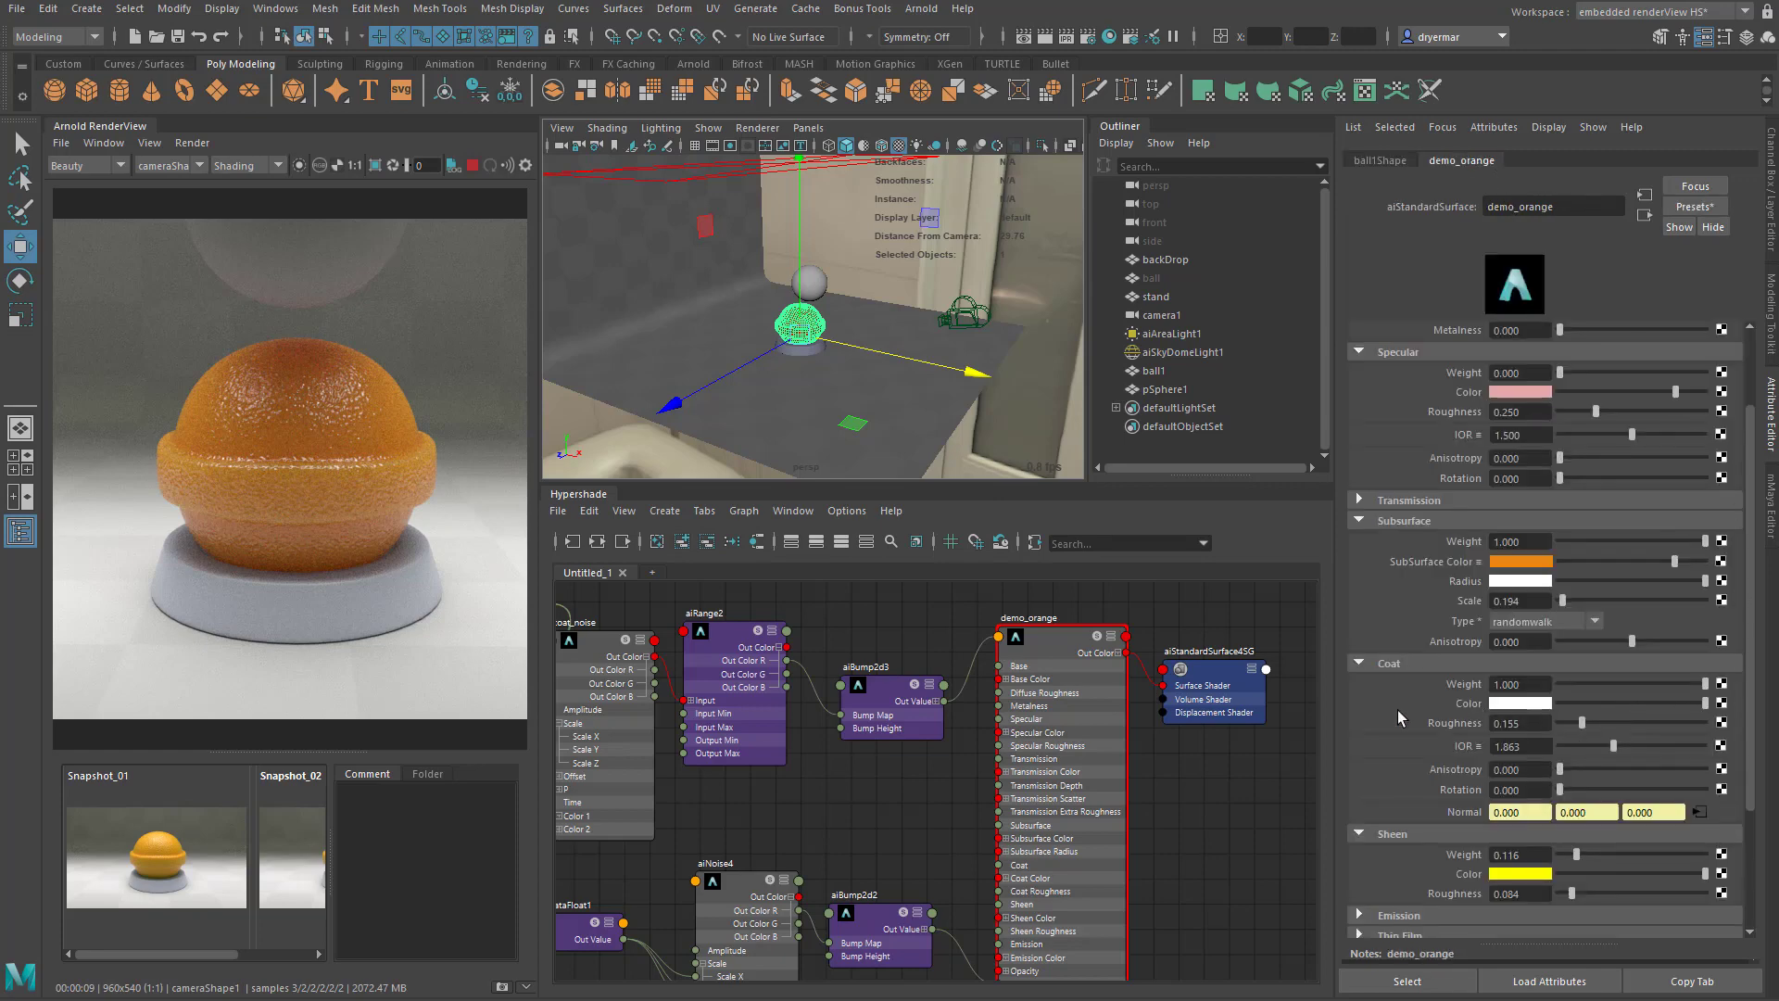
{"action": "mouse_move", "coordinate": [1563, 604]}
{"action": "left_mouse_down"}
{"action": "mouse_move", "coordinate": [1577, 604]}
{"action": "mouse_move", "coordinate": [1562, 602]}
{"action": "left_mouse_up"}
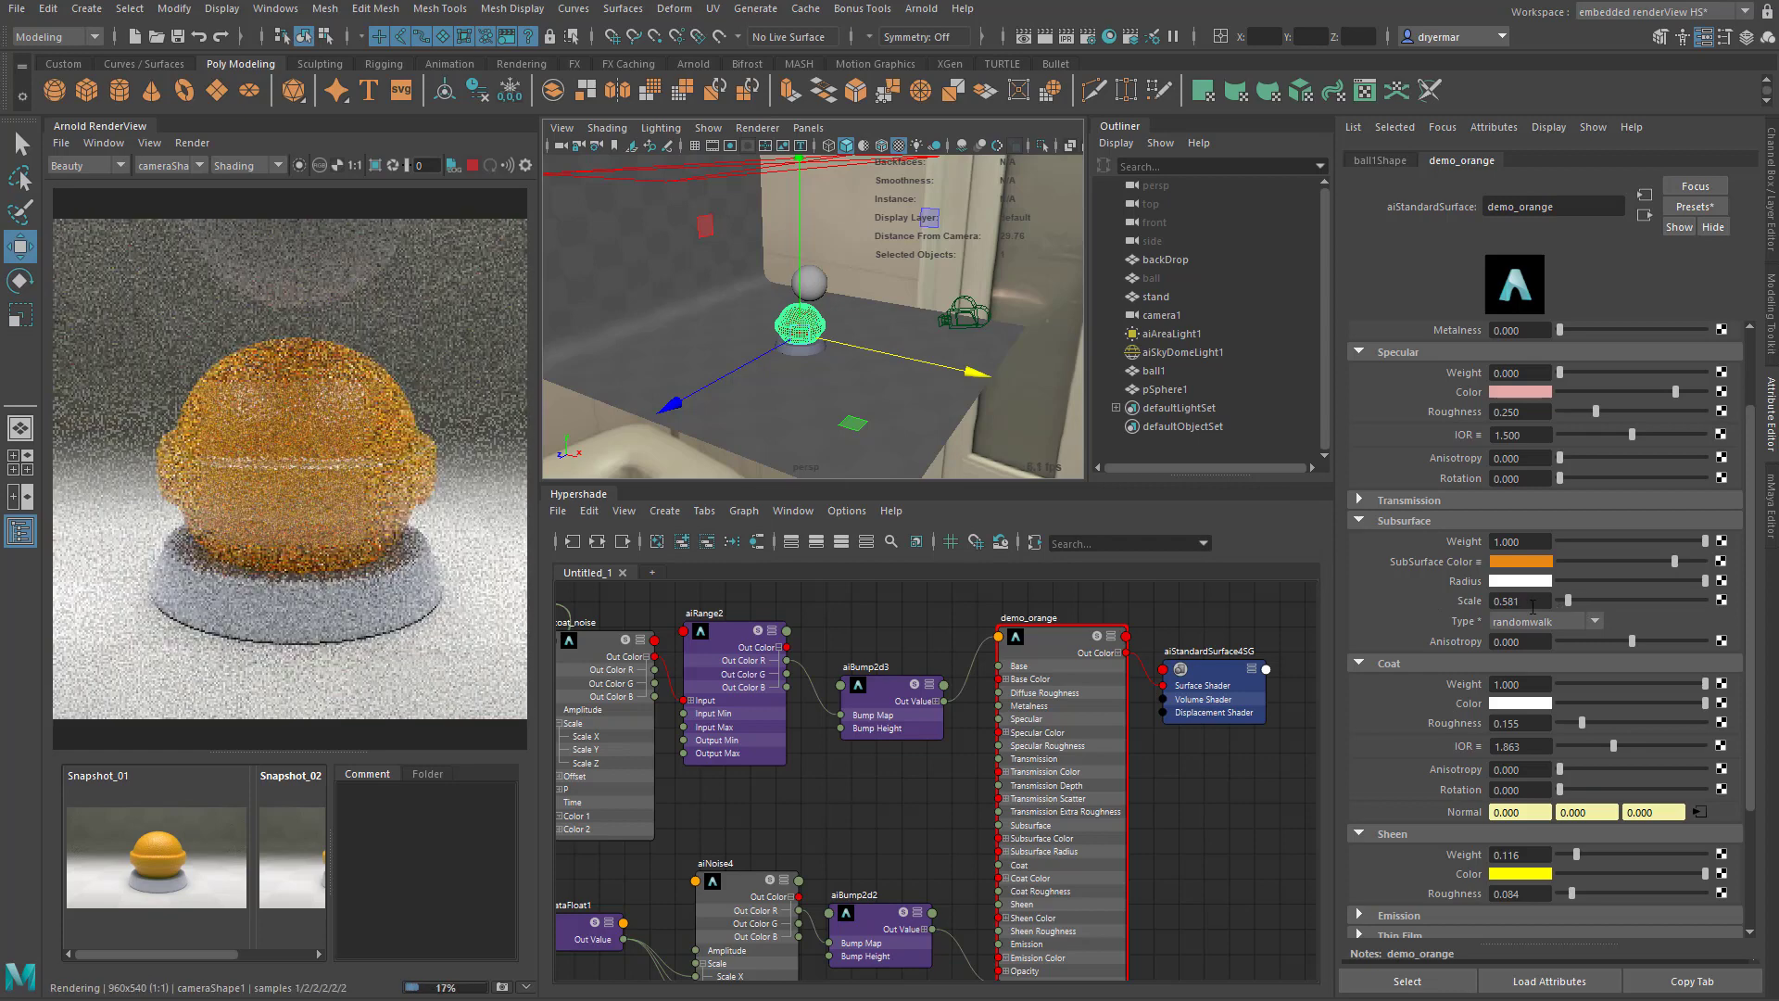
- Darken the Subsurface Radius of demo_orange to a grey of about 0.09 and switch its colour entry to RGB, 0 to 1.0
{"action": "left_click_drag", "start_coordinate": [1706, 581], "coordinate": [1572, 584]}
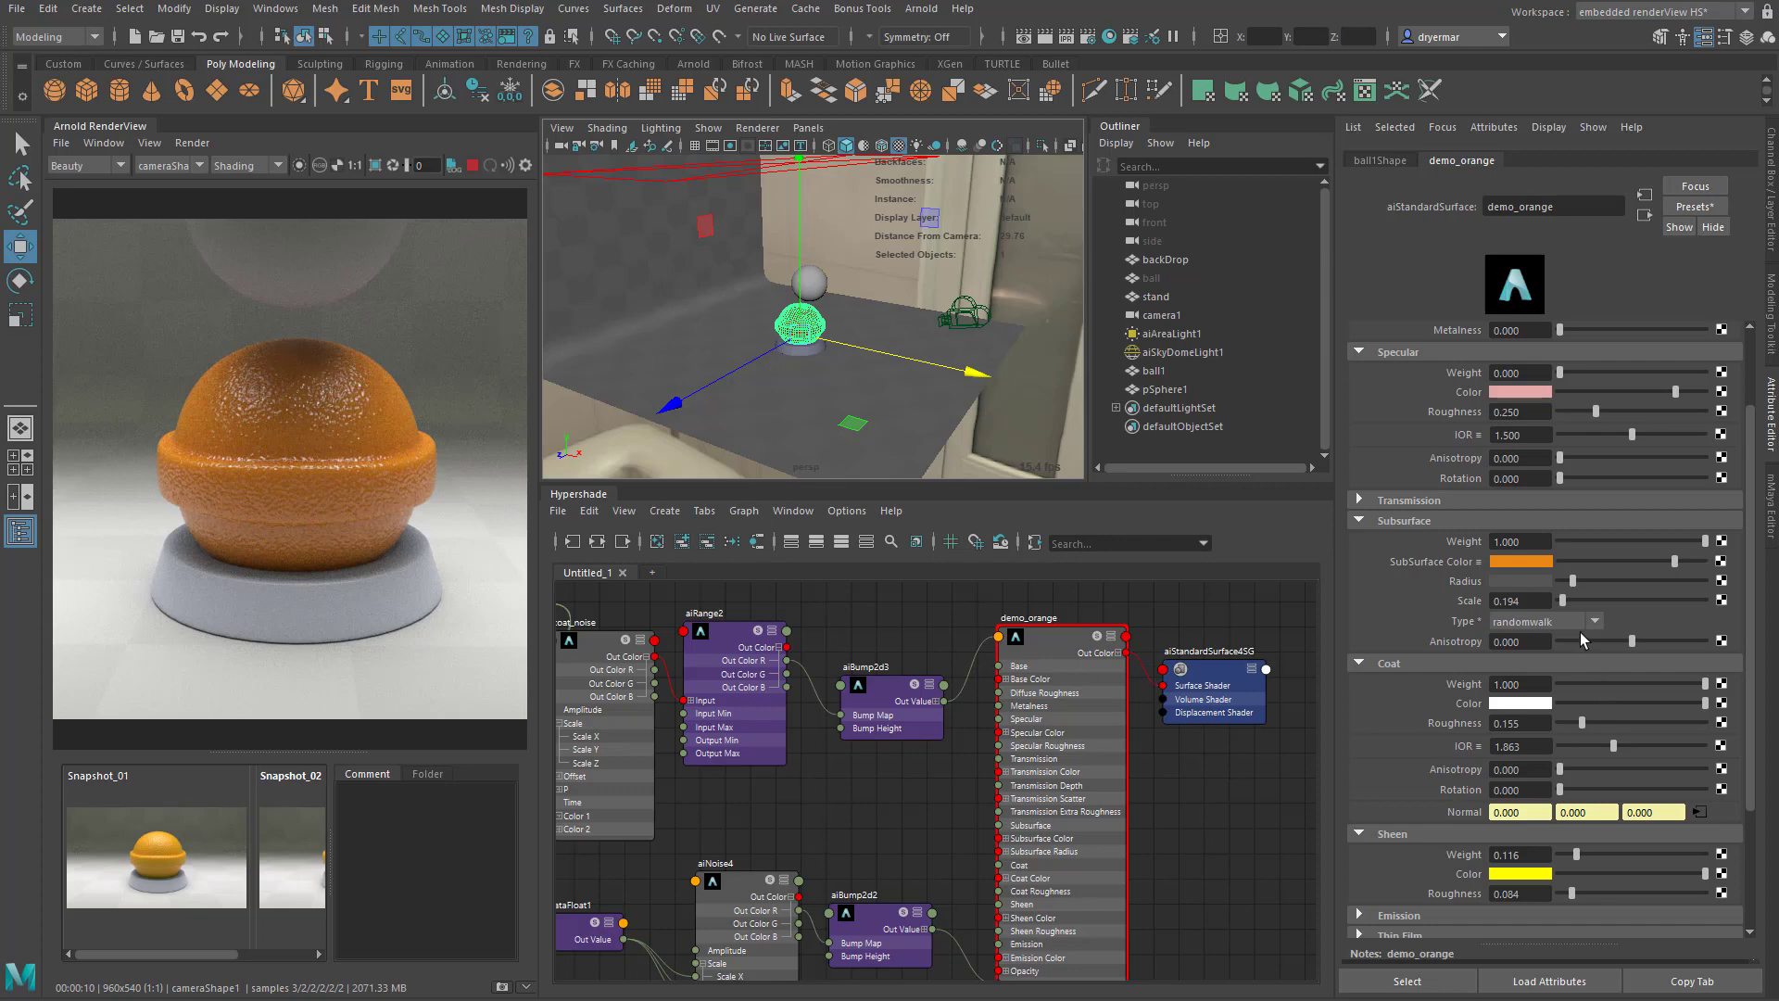
{"action": "left_click", "coordinate": [1512, 579]}
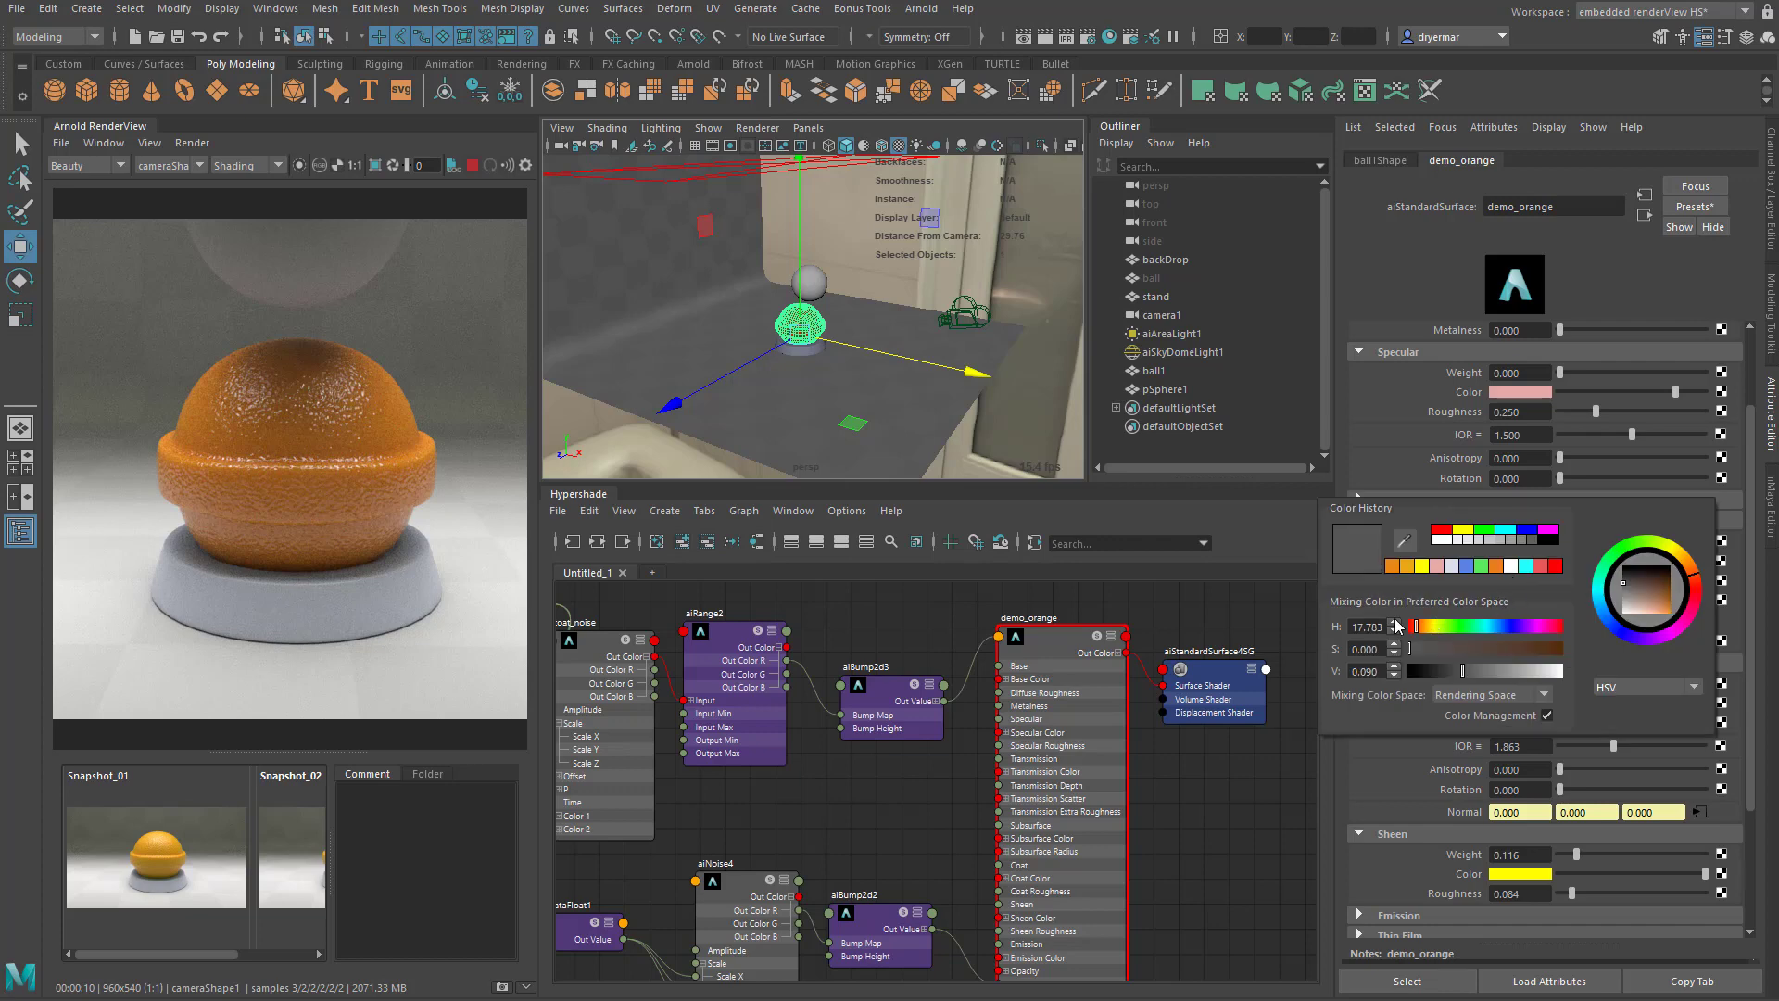
{"action": "left_click", "coordinate": [1621, 688]}
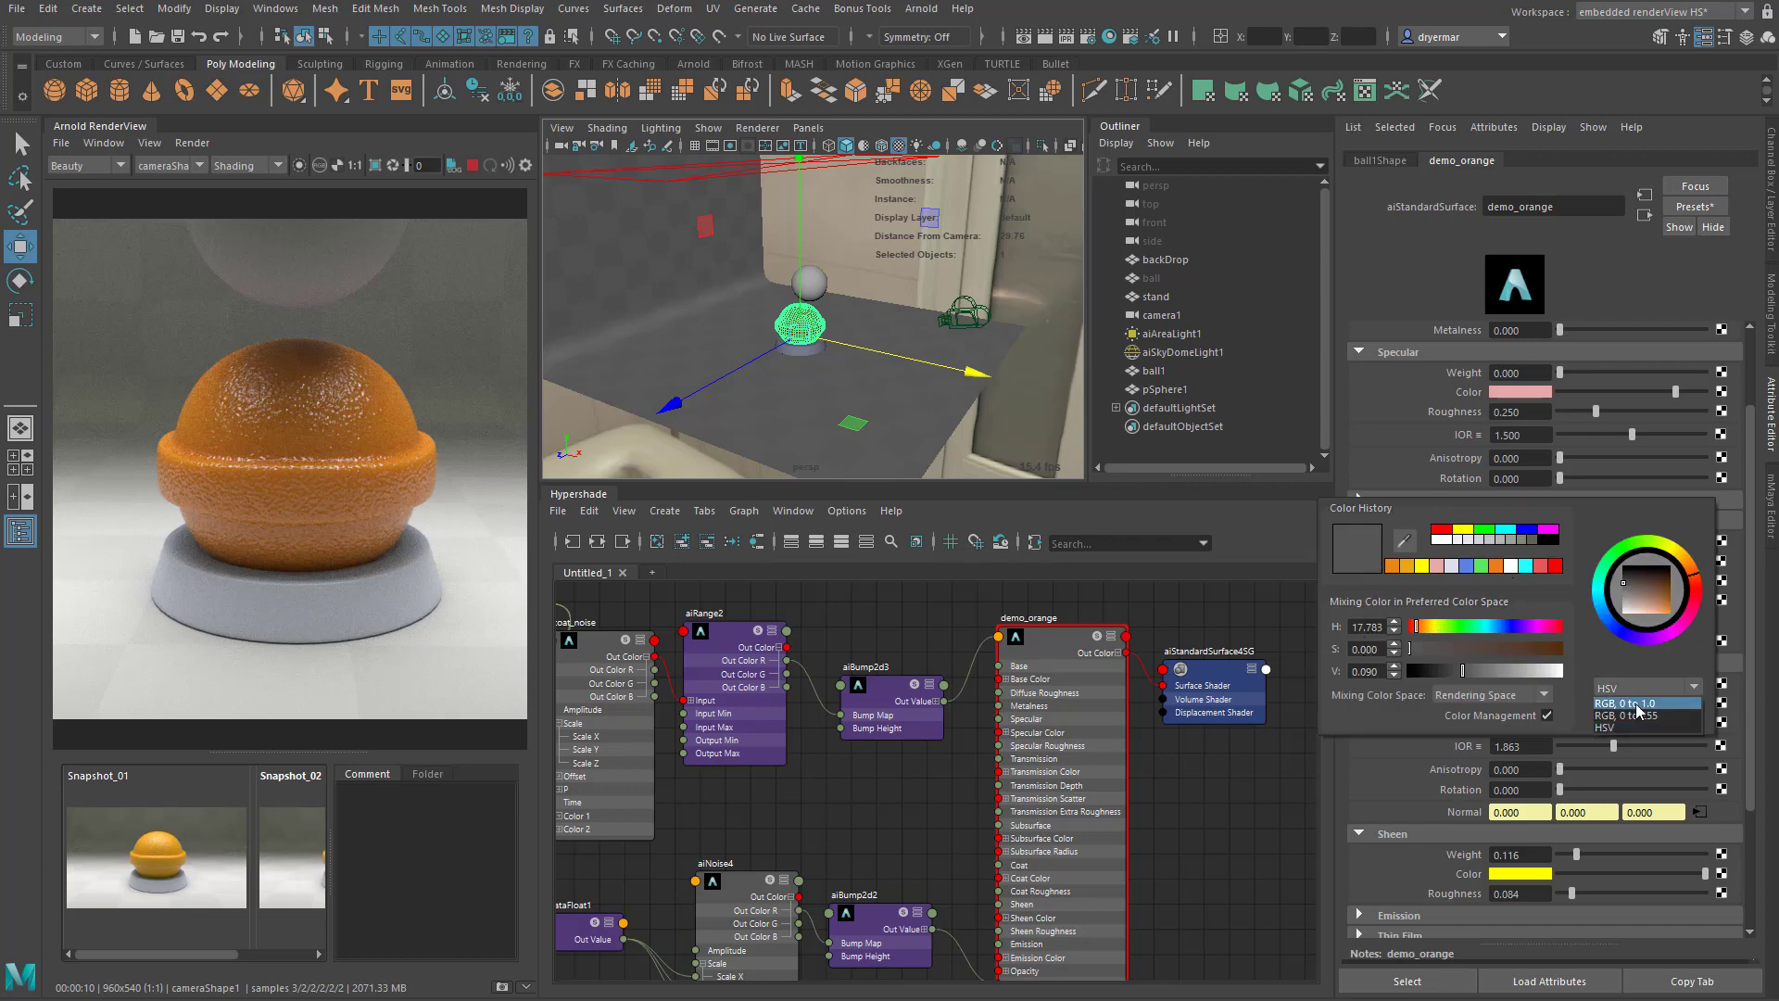
{"action": "left_click", "coordinate": [1623, 703]}
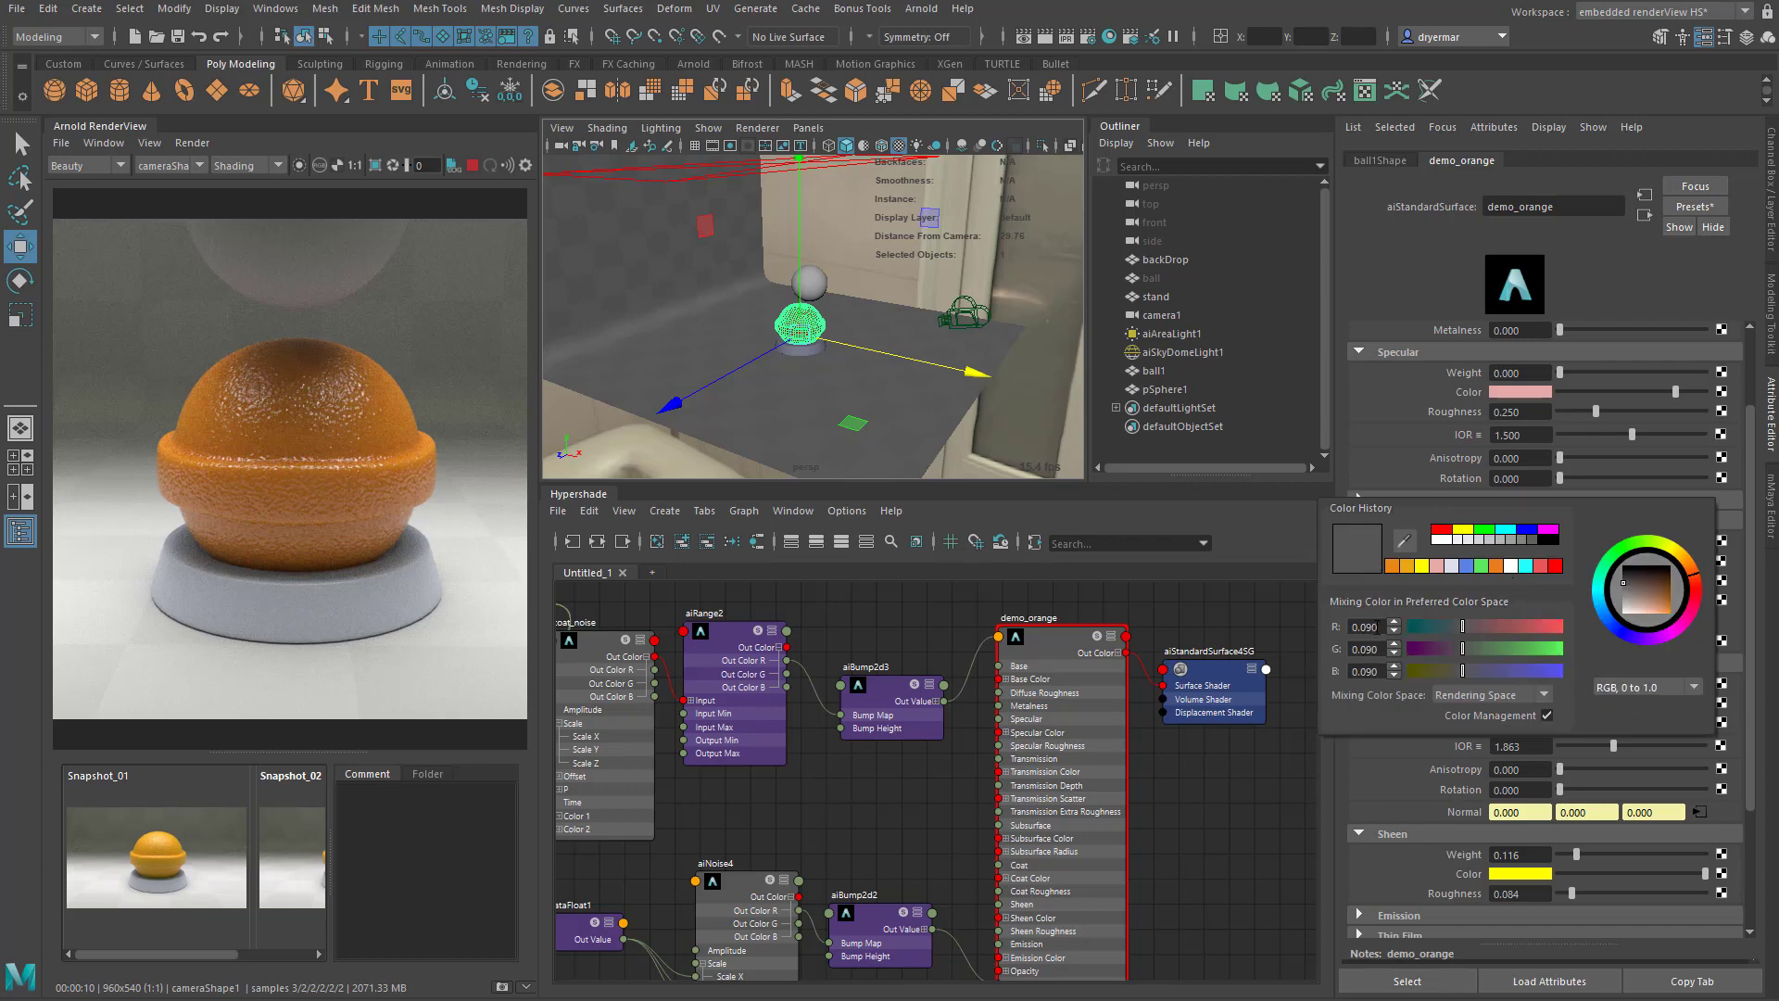
- Set the Subsurface Radius colour of demo_orange to R 0.8, G 0.1 and B 0.1
{"action": "left_click", "coordinate": [1359, 626]}
{"action": "type", "text": "0.0"}
{"action": "type", "text": "8"}
{"action": "key", "text": "Return"}
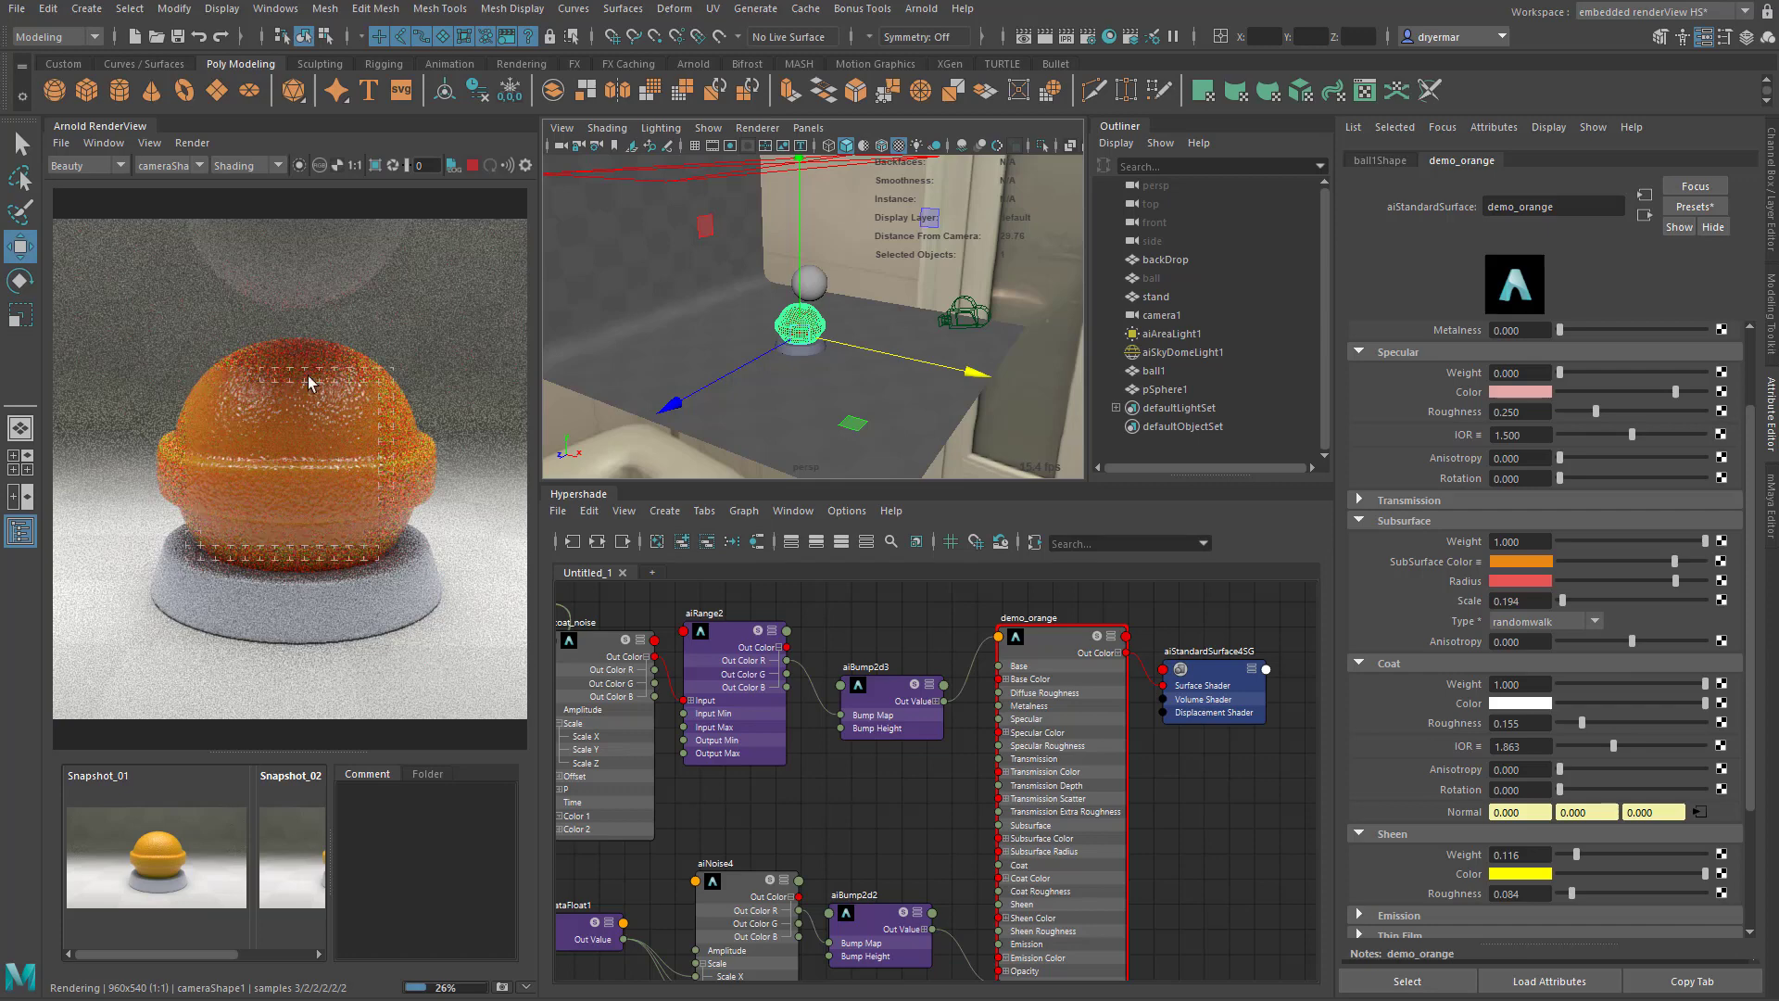
{"action": "left_click", "coordinate": [1519, 586]}
{"action": "key", "text": "Tab"}
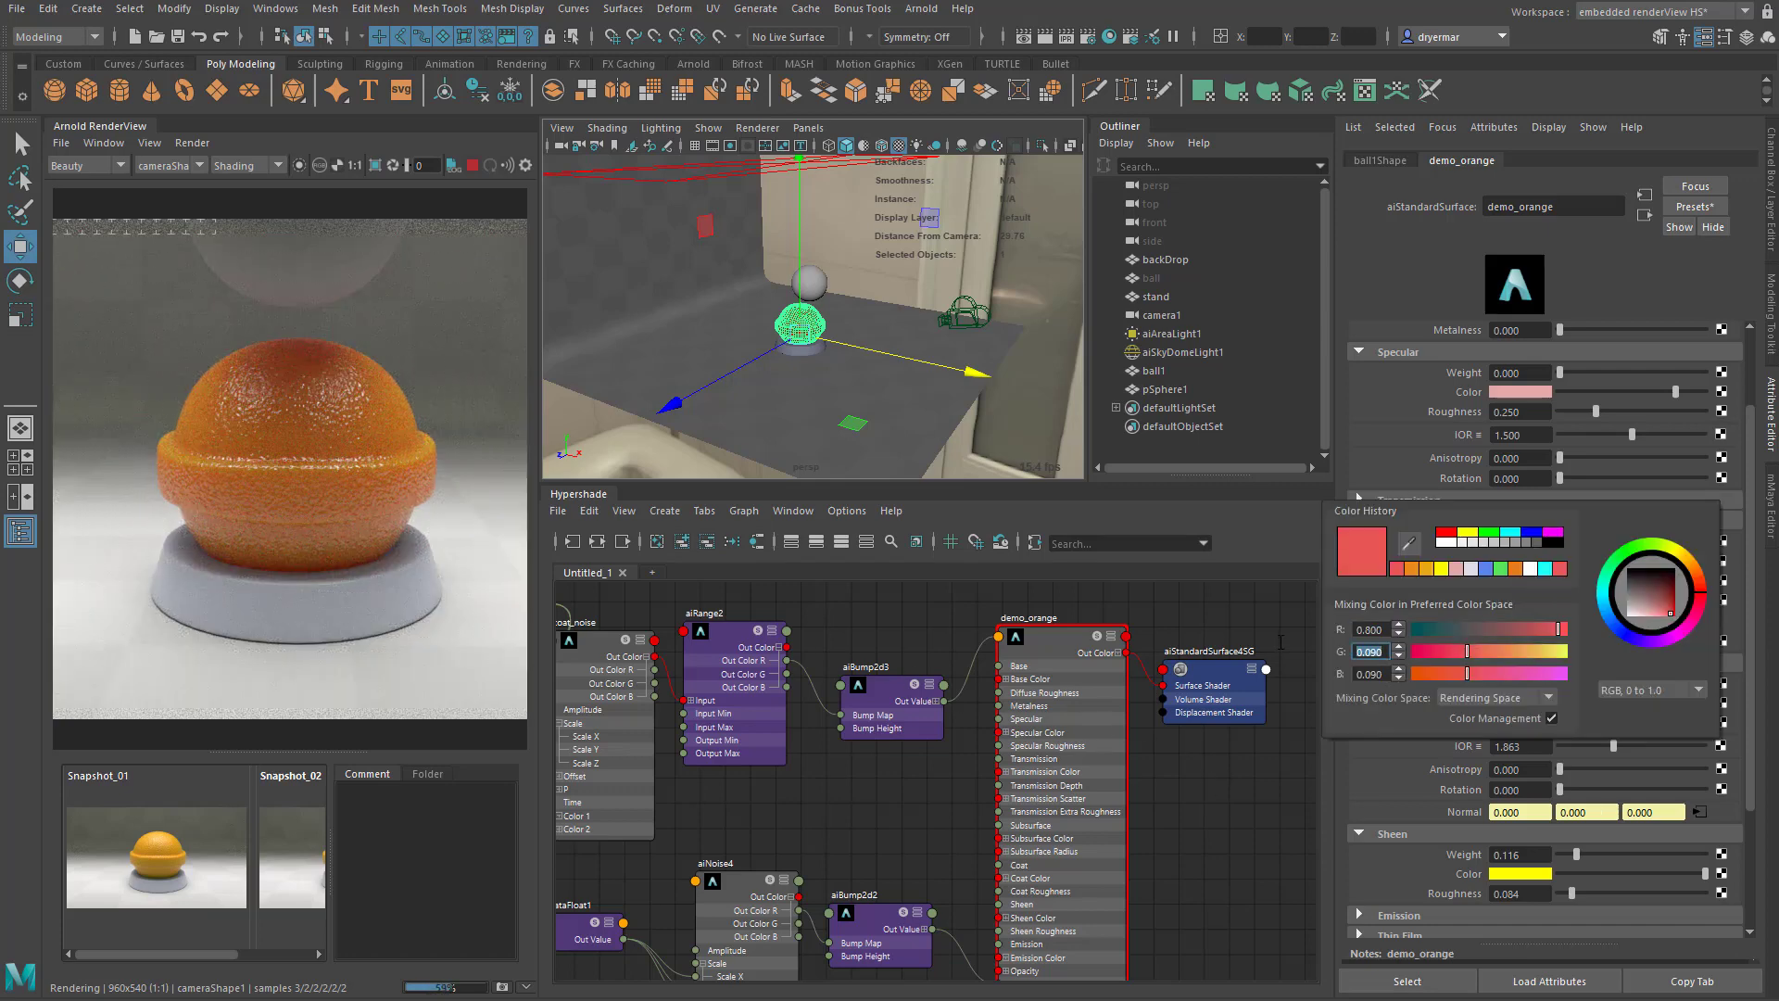
{"action": "type", "text": "0.1"}
{"action": "key", "text": "Tab"}
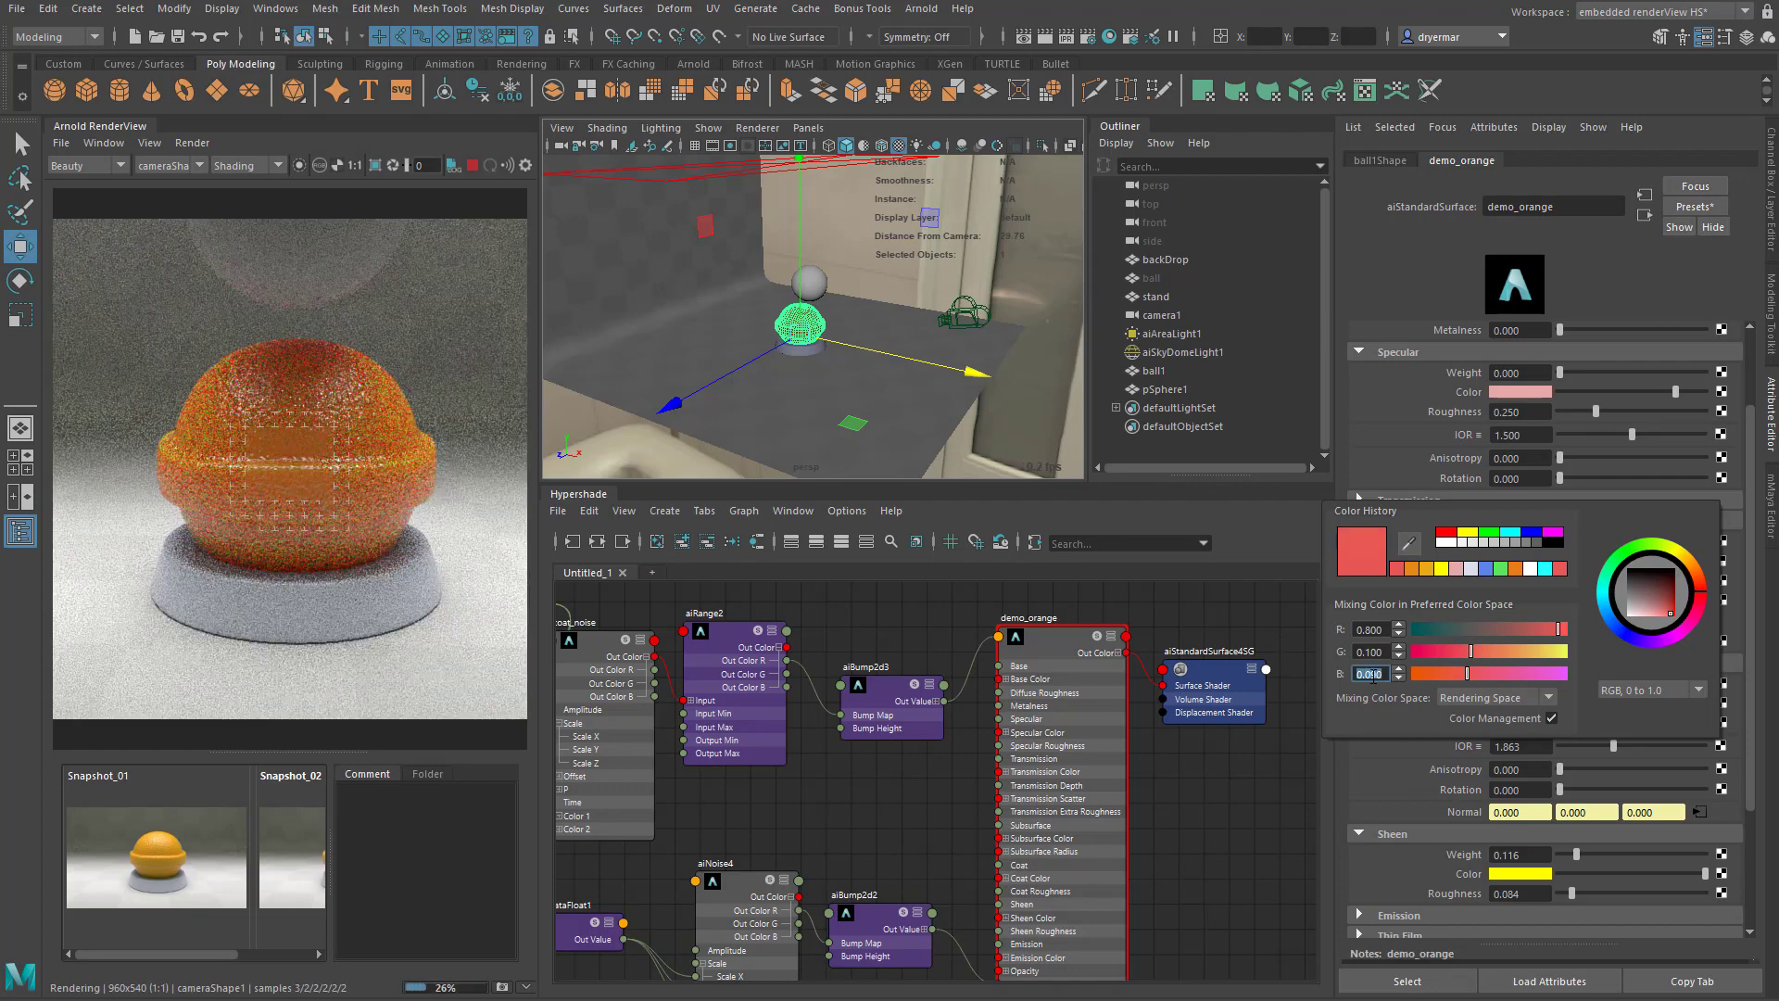
{"action": "type", "text": "0.1"}
{"action": "key", "text": "Return"}
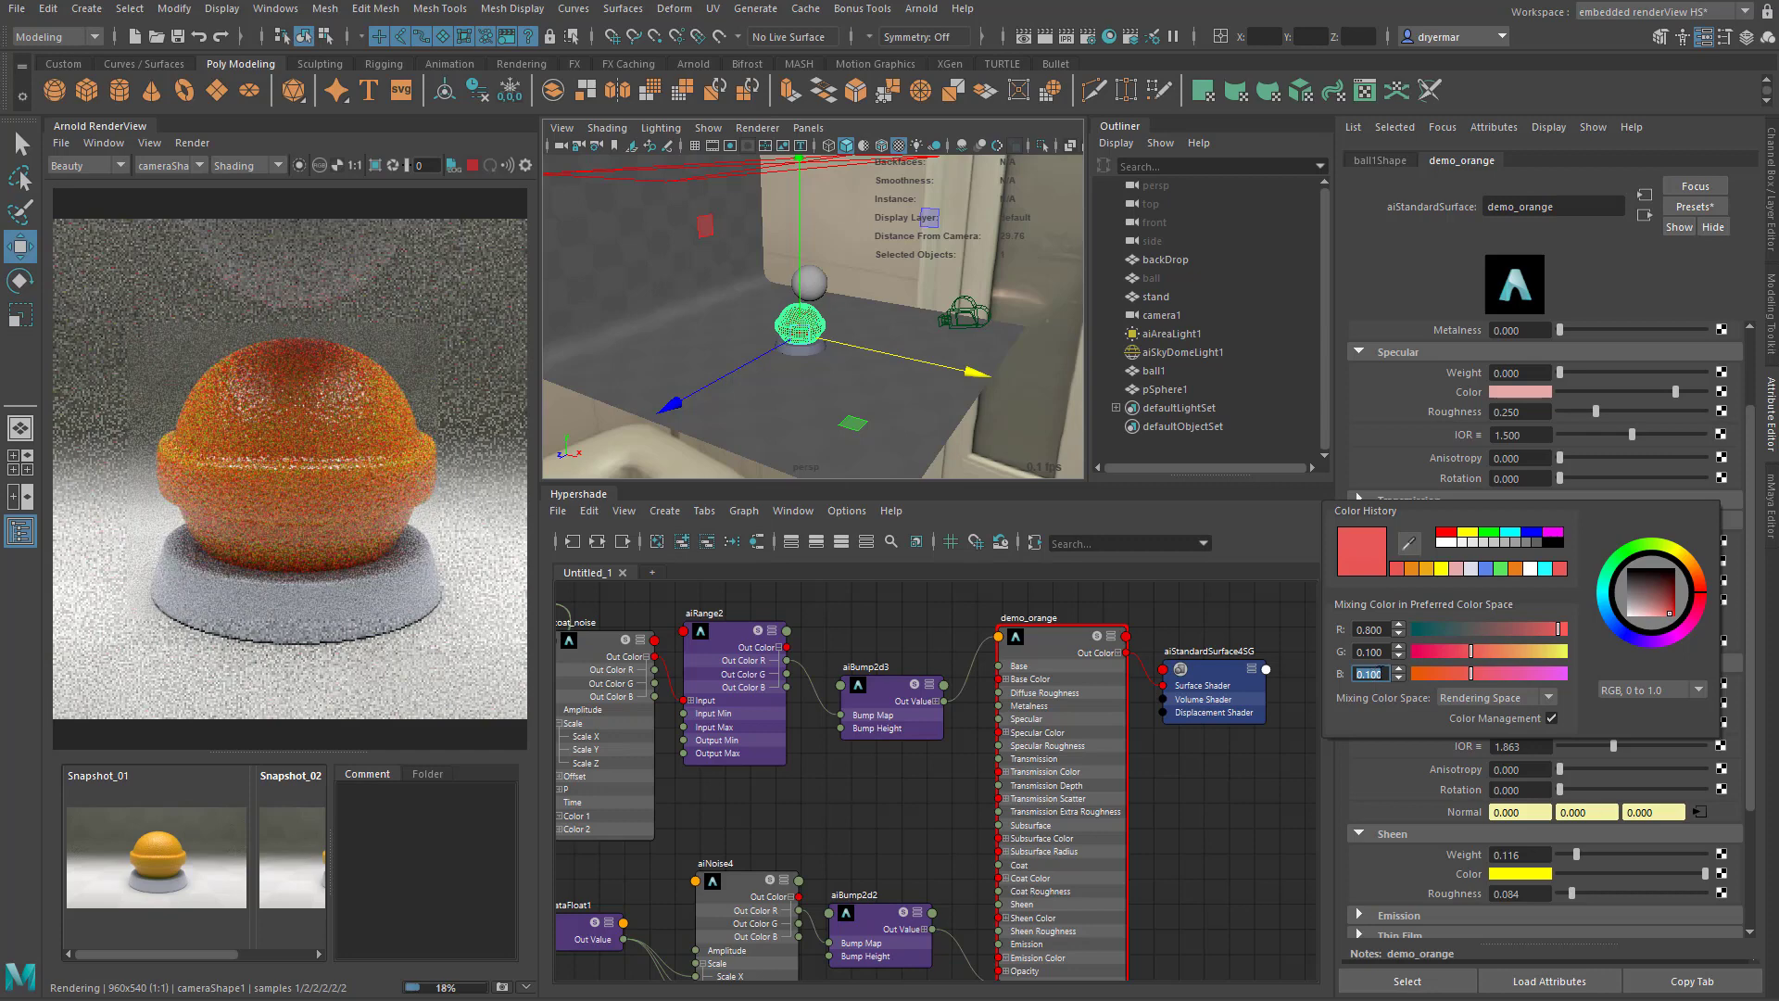
- Set the red component of demo_orange's Subsurface Radius colour to 0.2
{"action": "left_click", "coordinate": [1524, 581]}
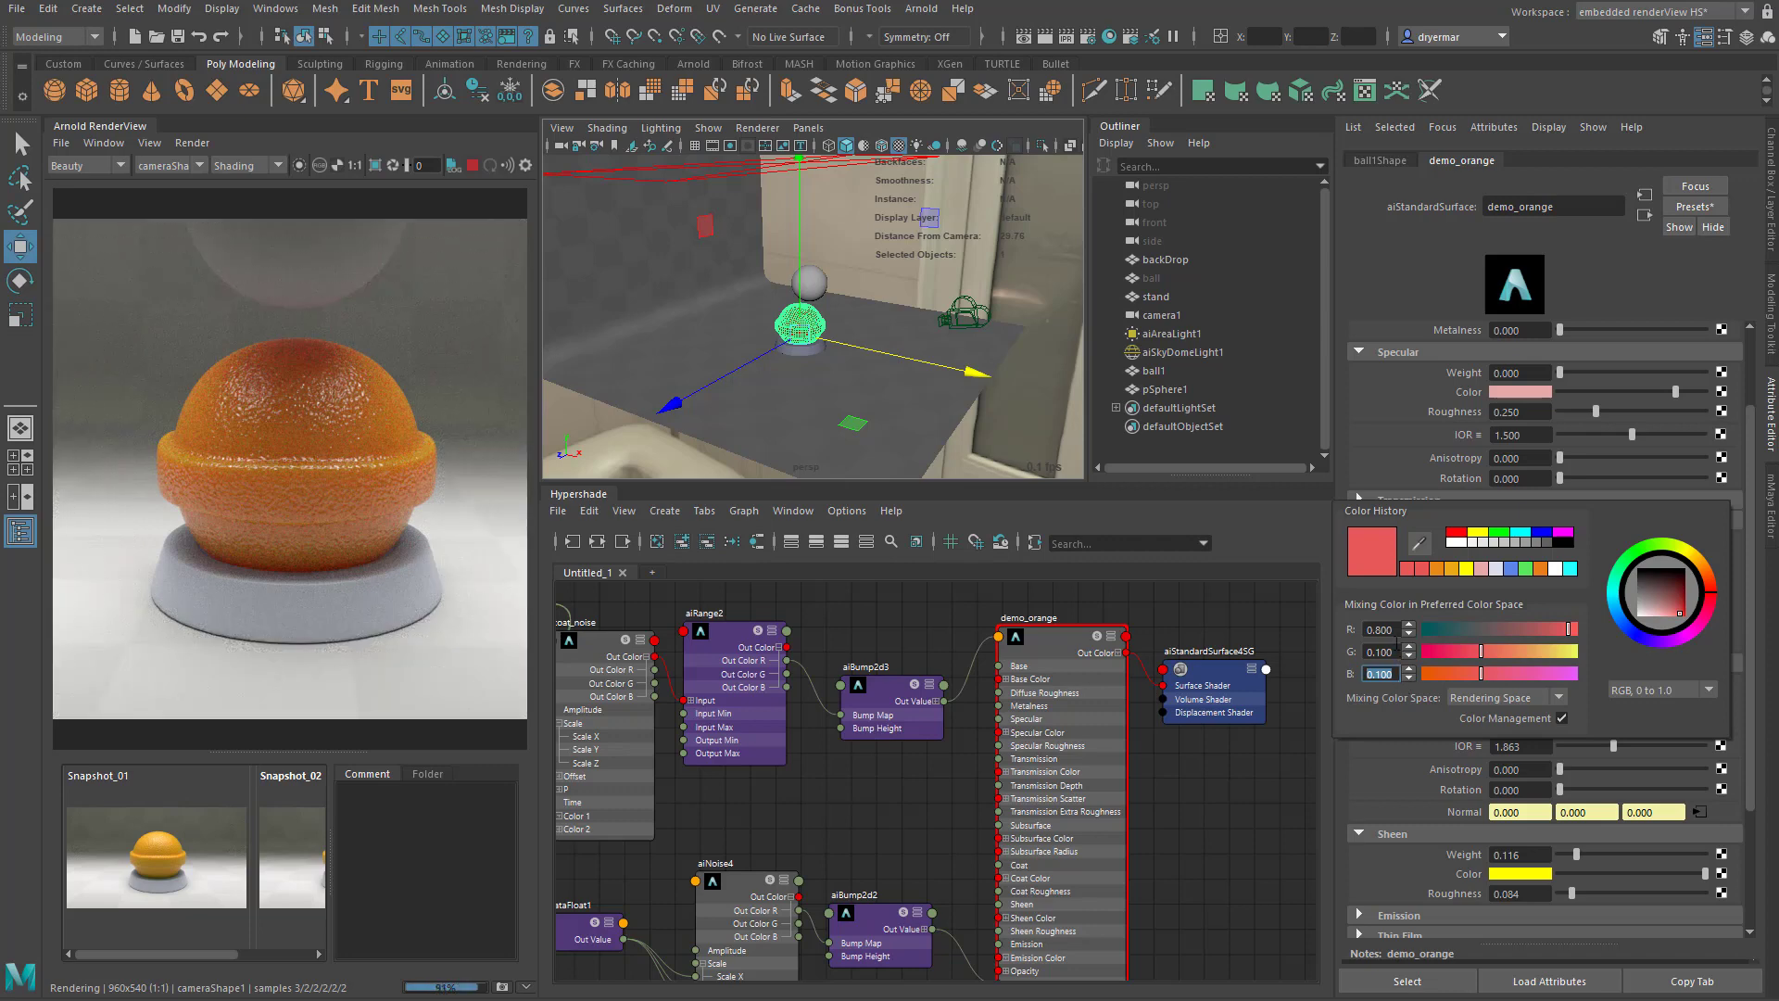
{"action": "left_click", "coordinate": [1394, 631]}
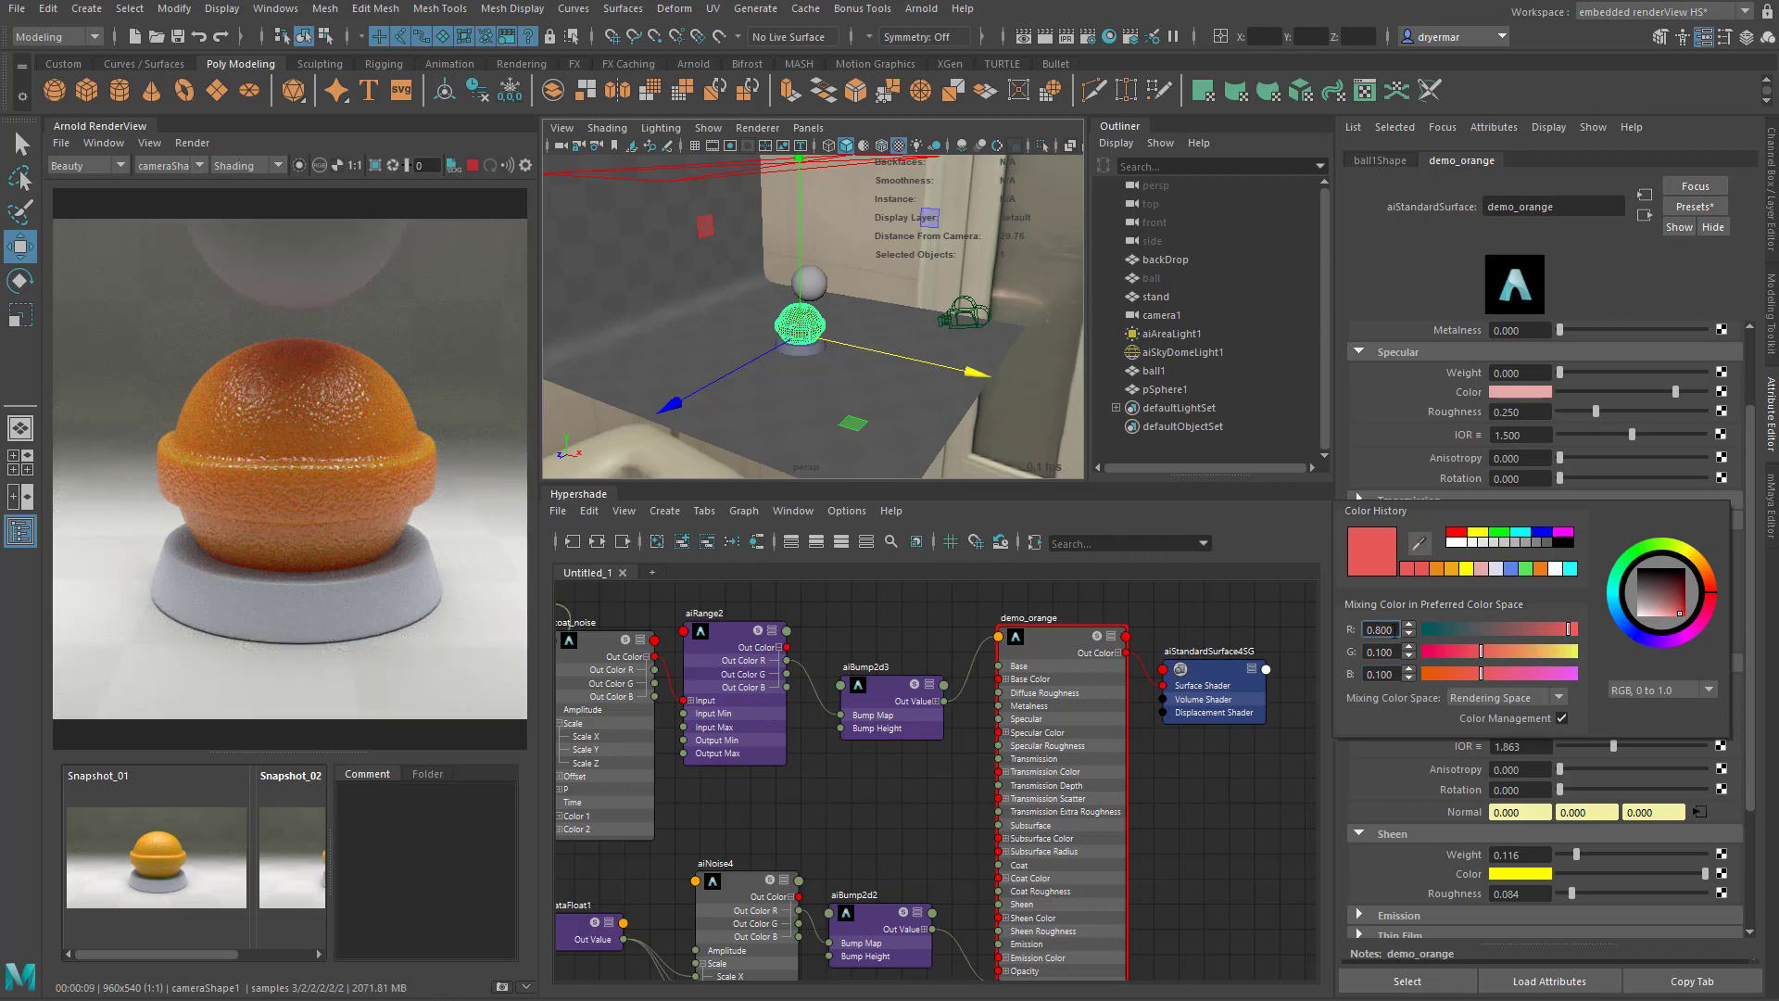
{"action": "double_click", "coordinate": [1396, 631]}
{"action": "type", "text": "0.2"}
{"action": "key", "text": "Return"}
{"action": "left_click", "coordinate": [1539, 580]}
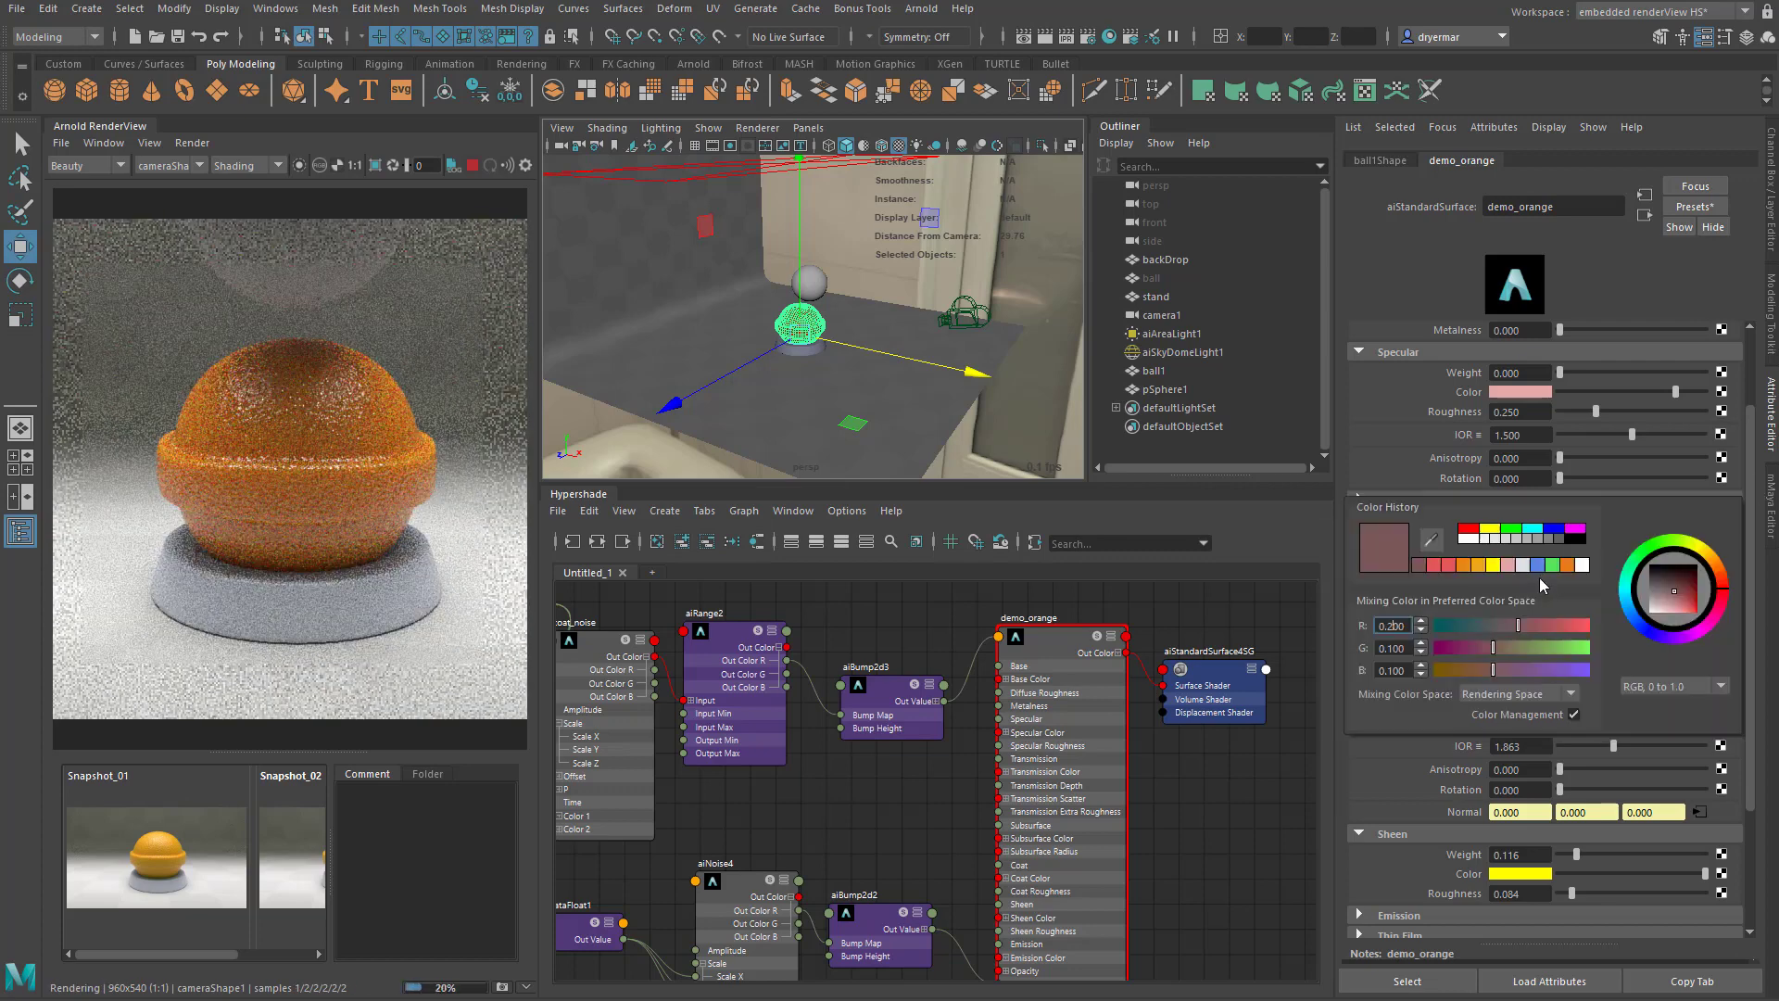
- Set the Subsurface Radius colour's green component to 0.6 and its blue component to 0.2
{"action": "double_click", "coordinate": [1394, 648]}
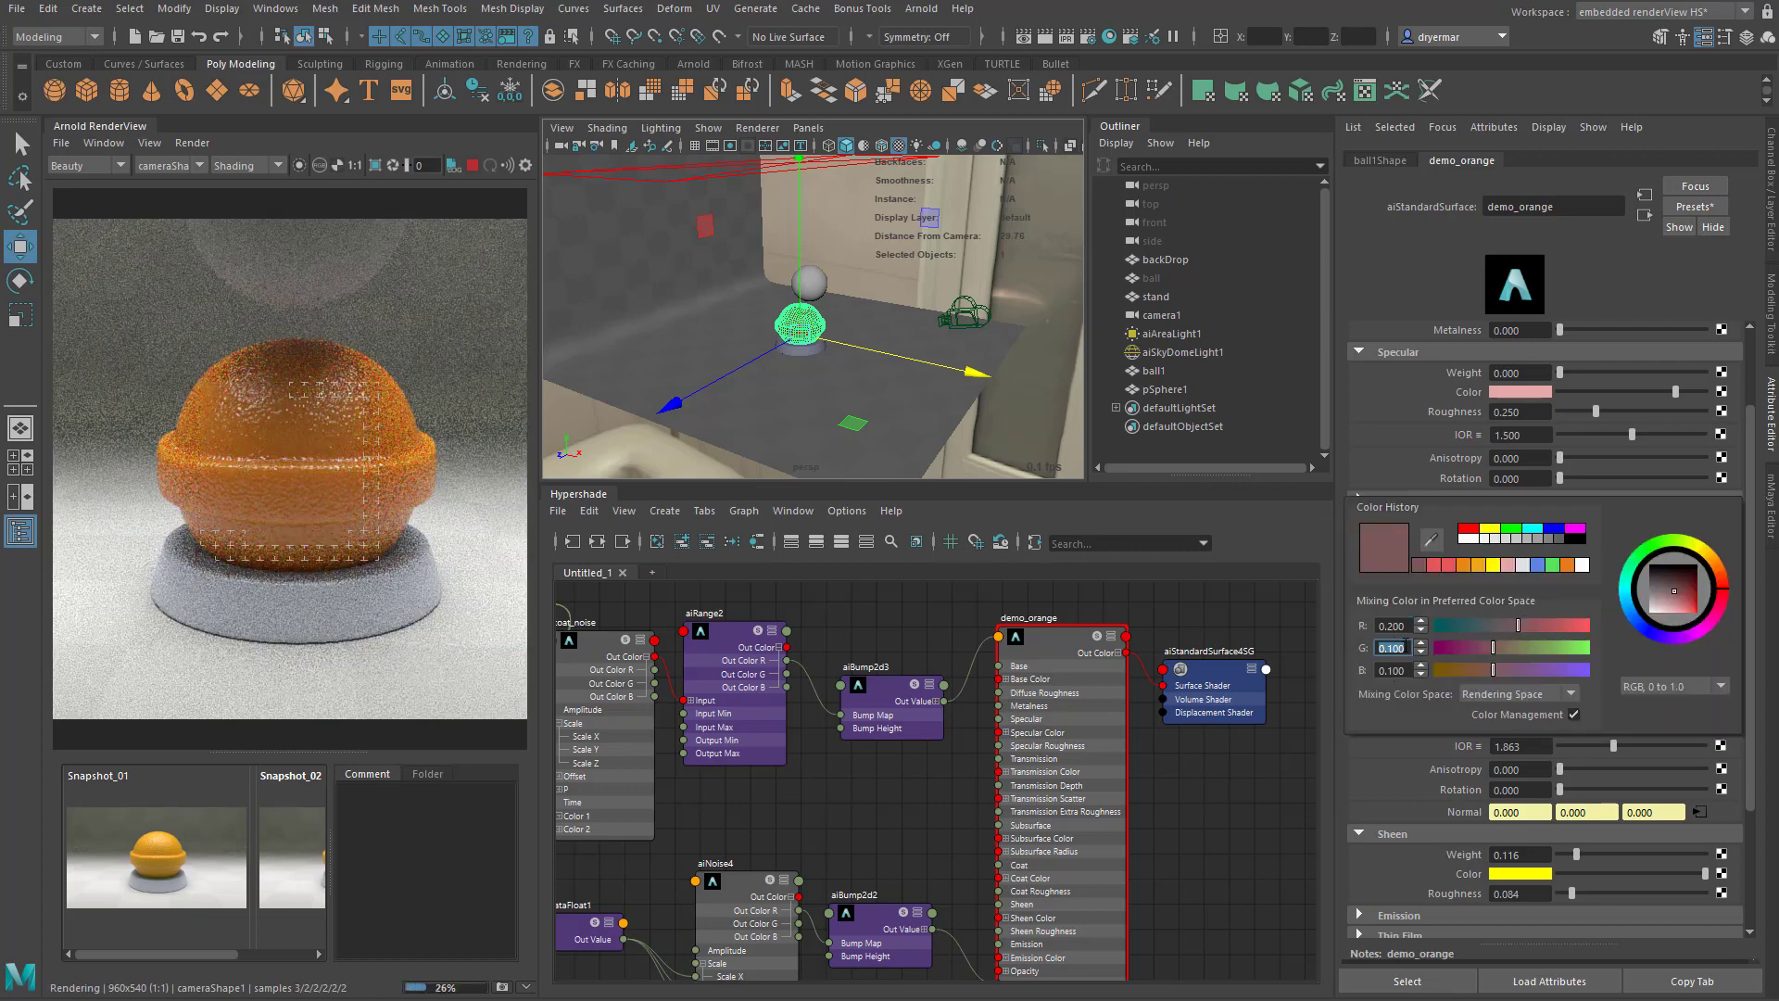
{"action": "type", "text": "0.6"}
{"action": "key", "text": "Return"}
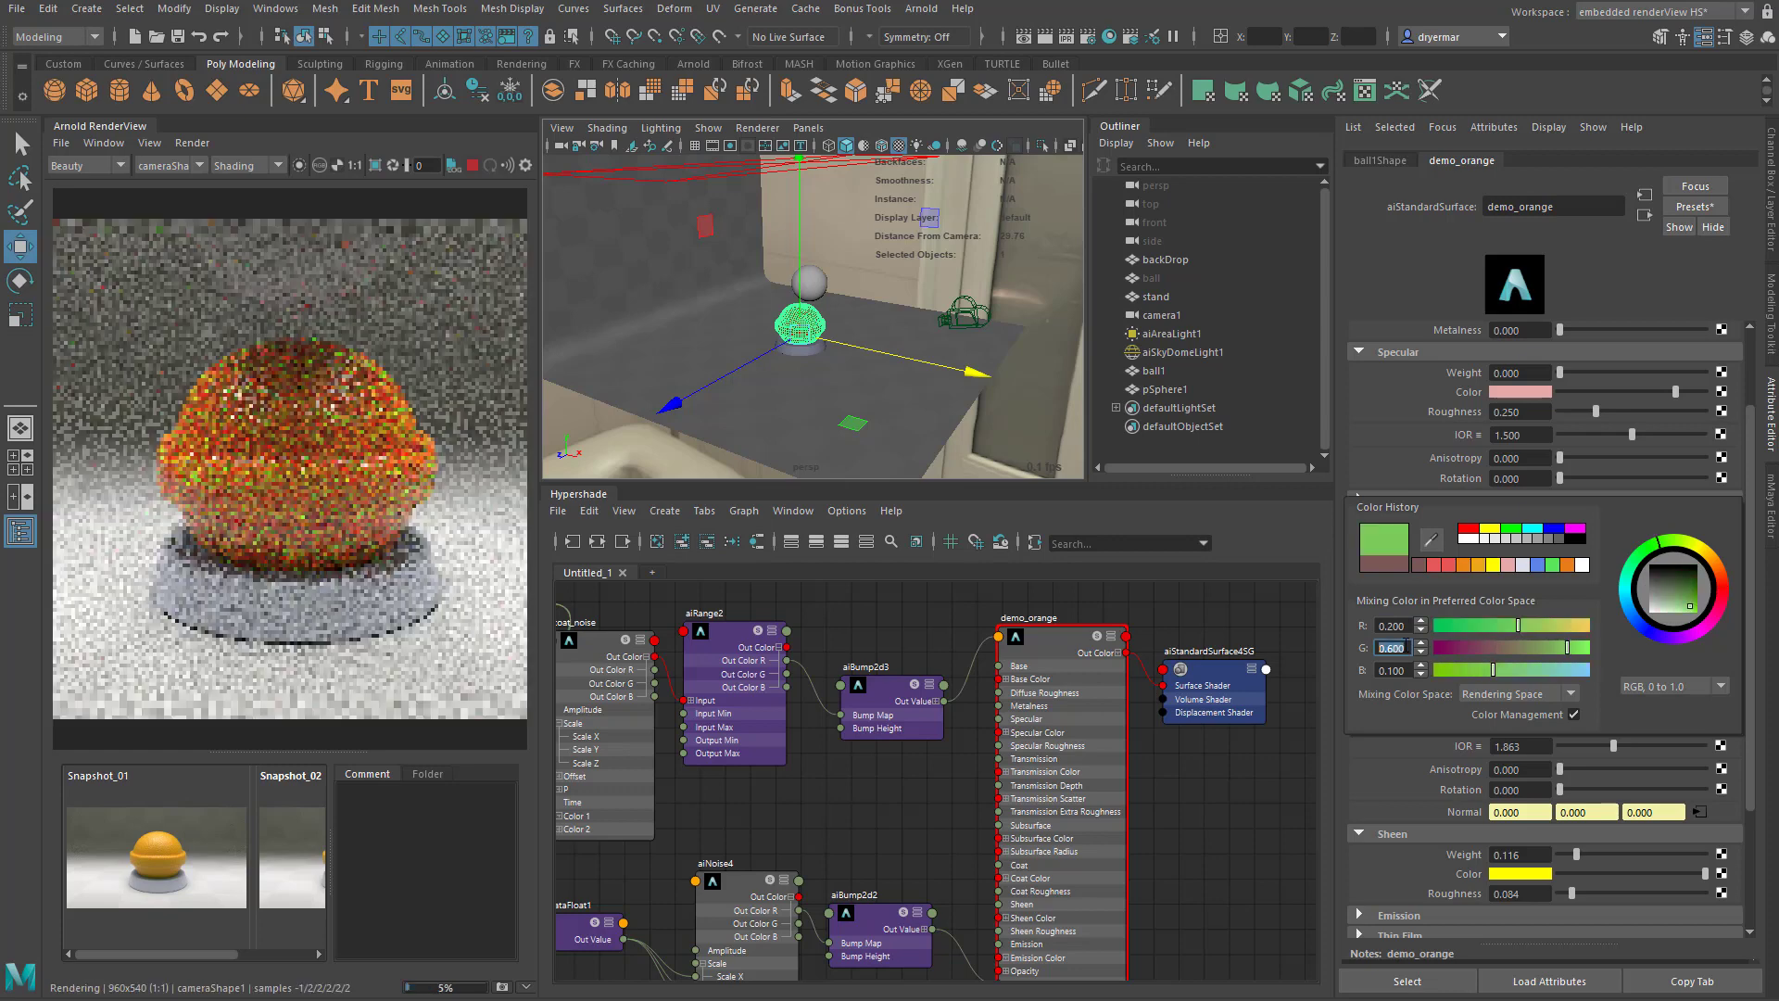
{"action": "double_click", "coordinate": [1396, 672]}
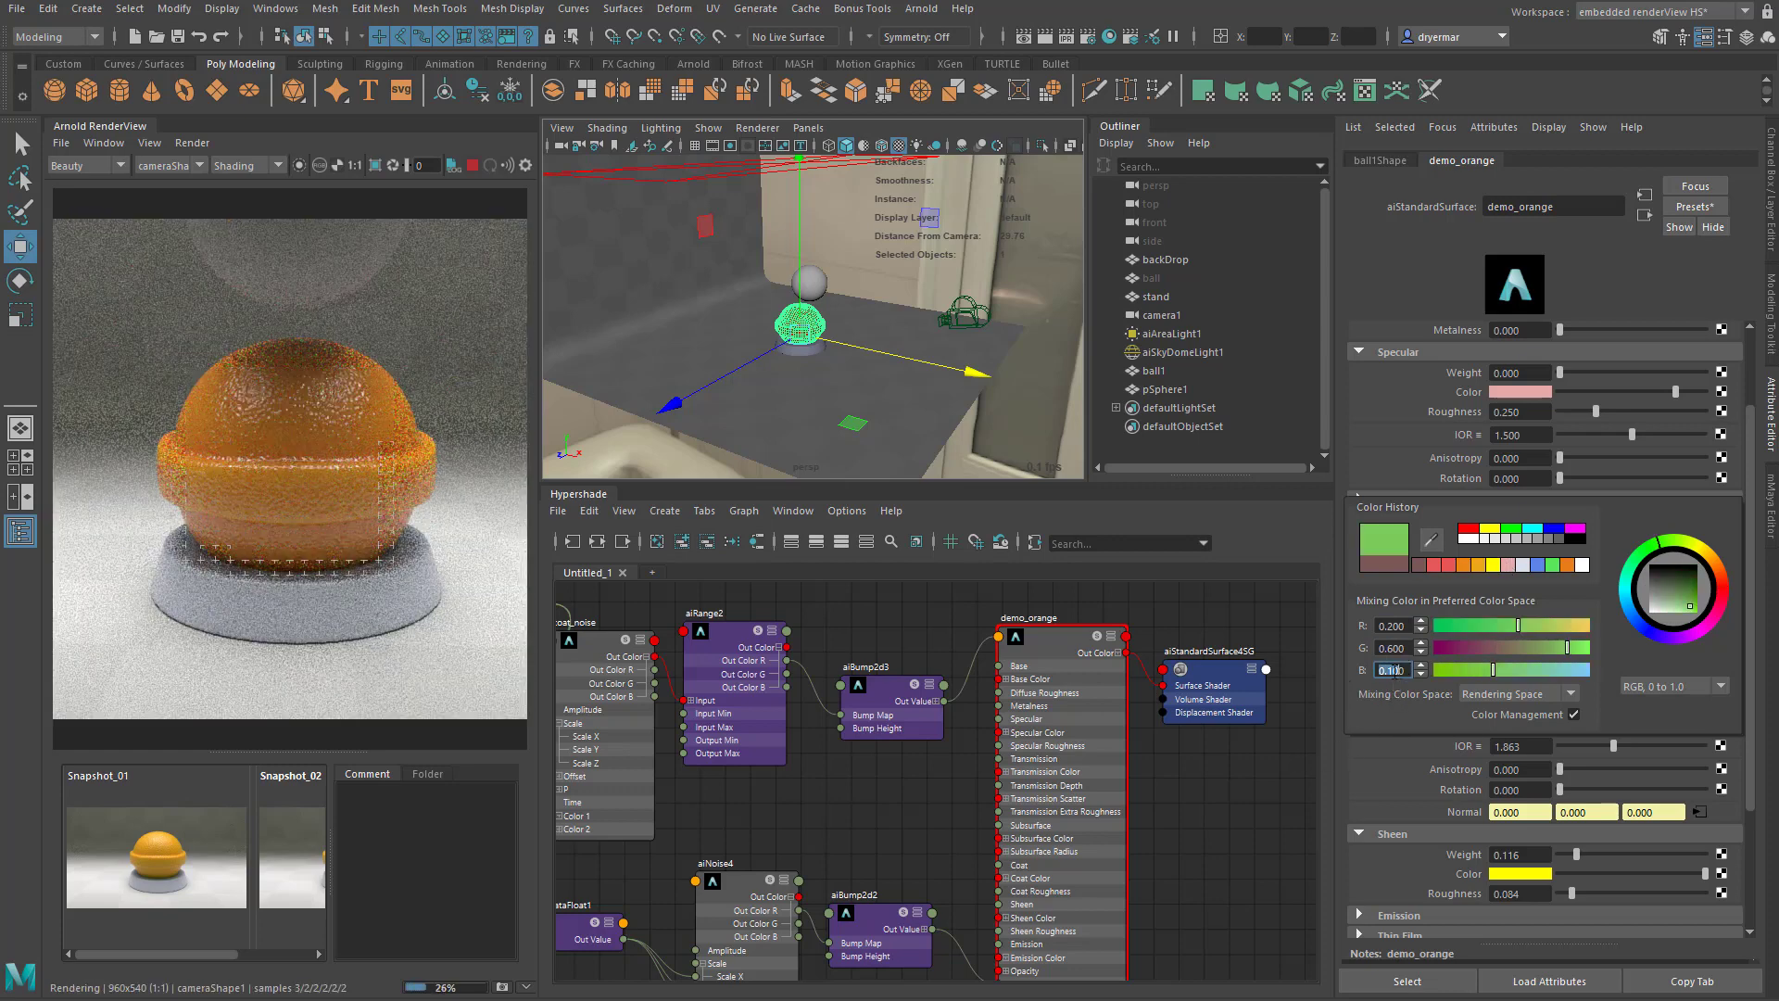
{"action": "type", "text": "0.2"}
{"action": "key", "text": "Return"}
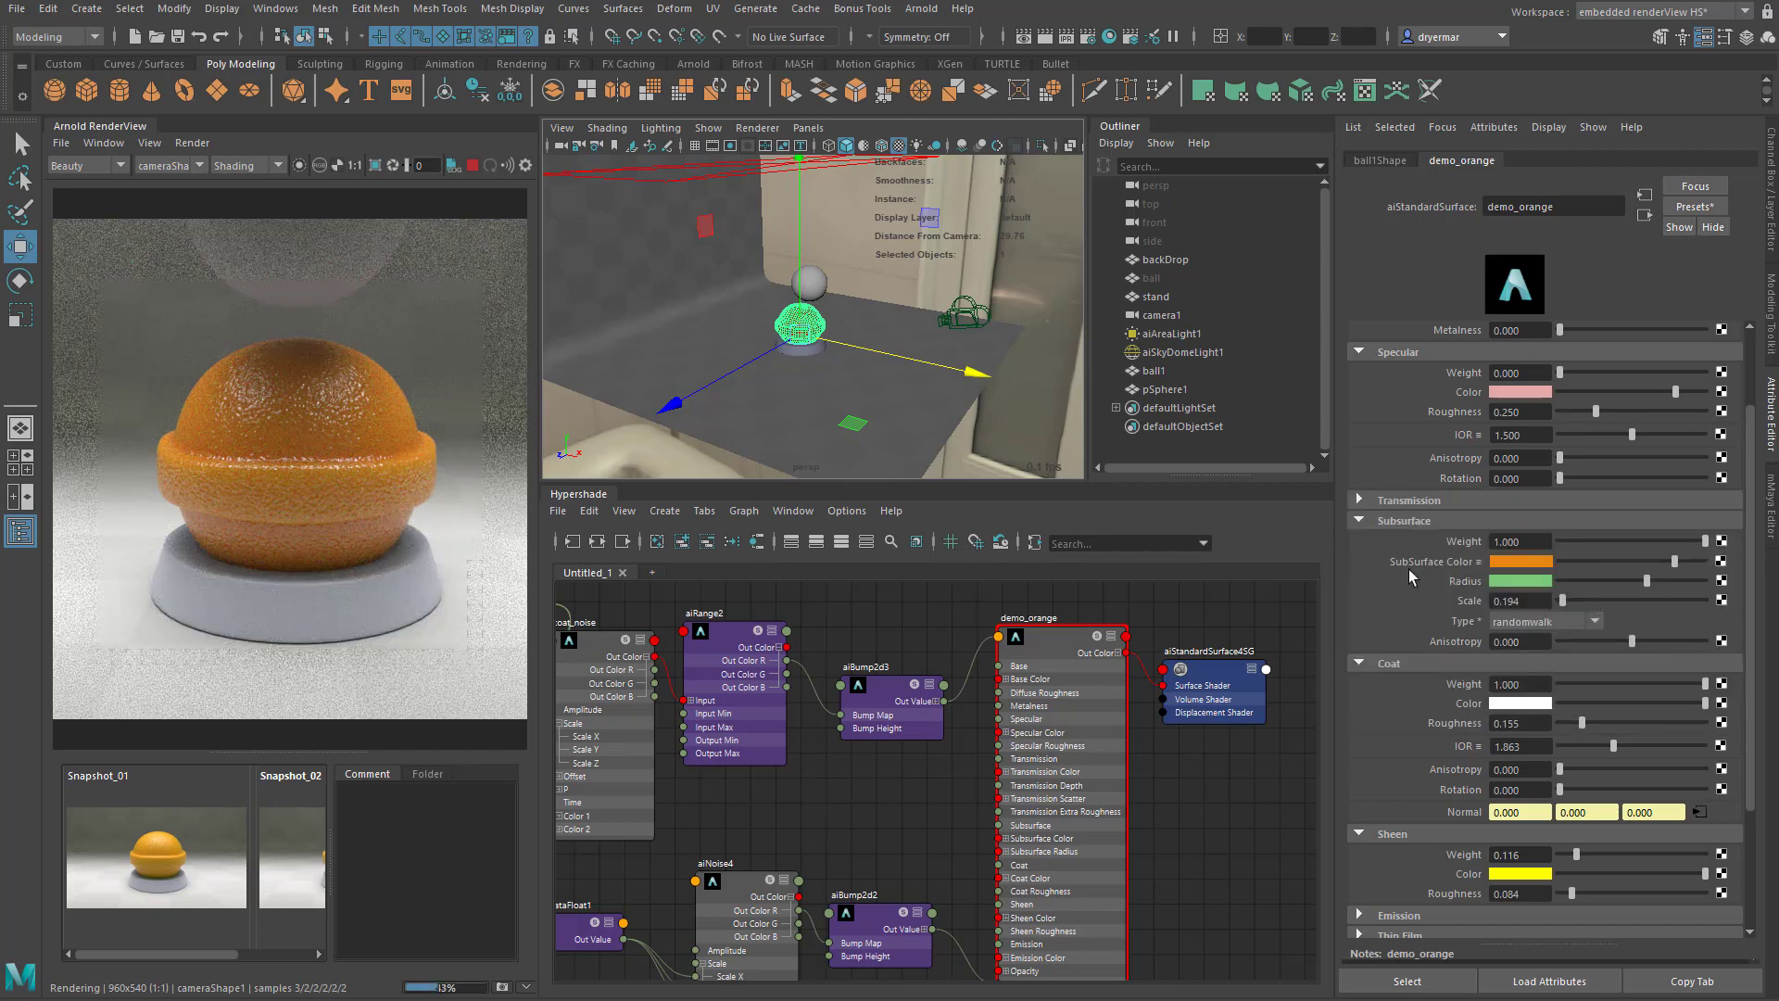
- Darken the green Subsurface Radius colour of demo_orange and lower its Subsurface Weight to about 0.245
{"action": "left_click_drag", "start_coordinate": [1646, 580], "coordinate": [1594, 578]}
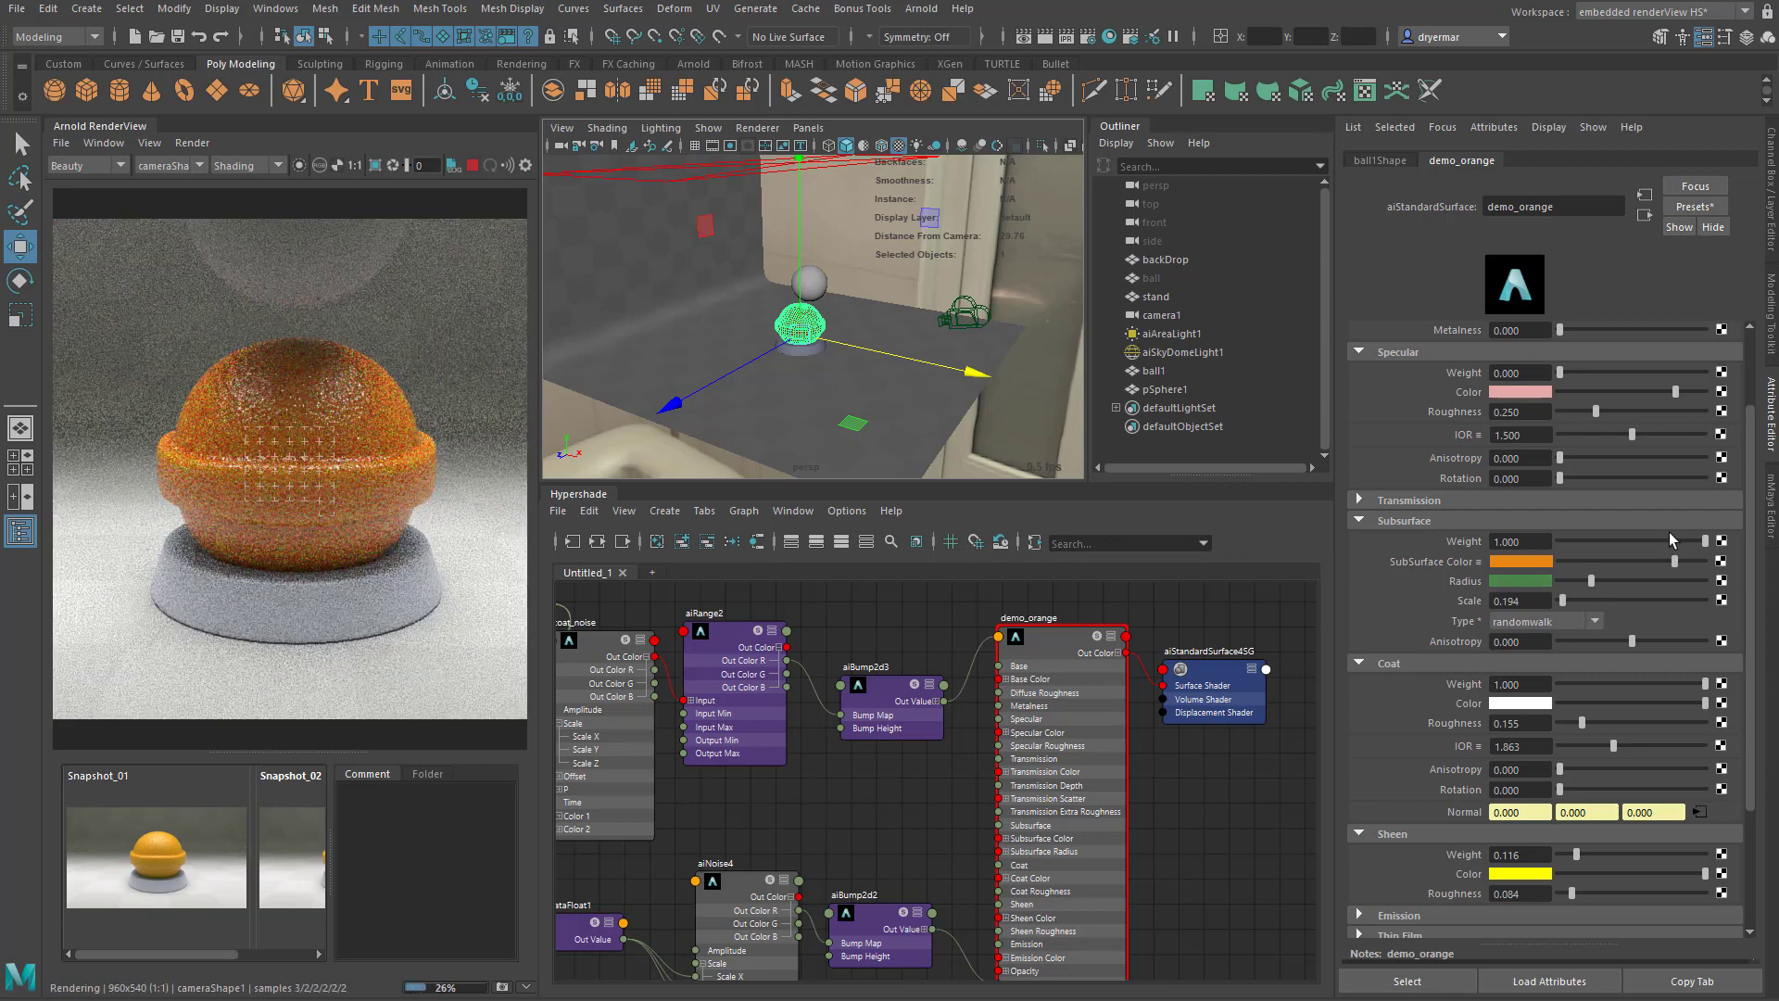
{"action": "left_click_drag", "start_coordinate": [1706, 540], "coordinate": [1599, 565]}
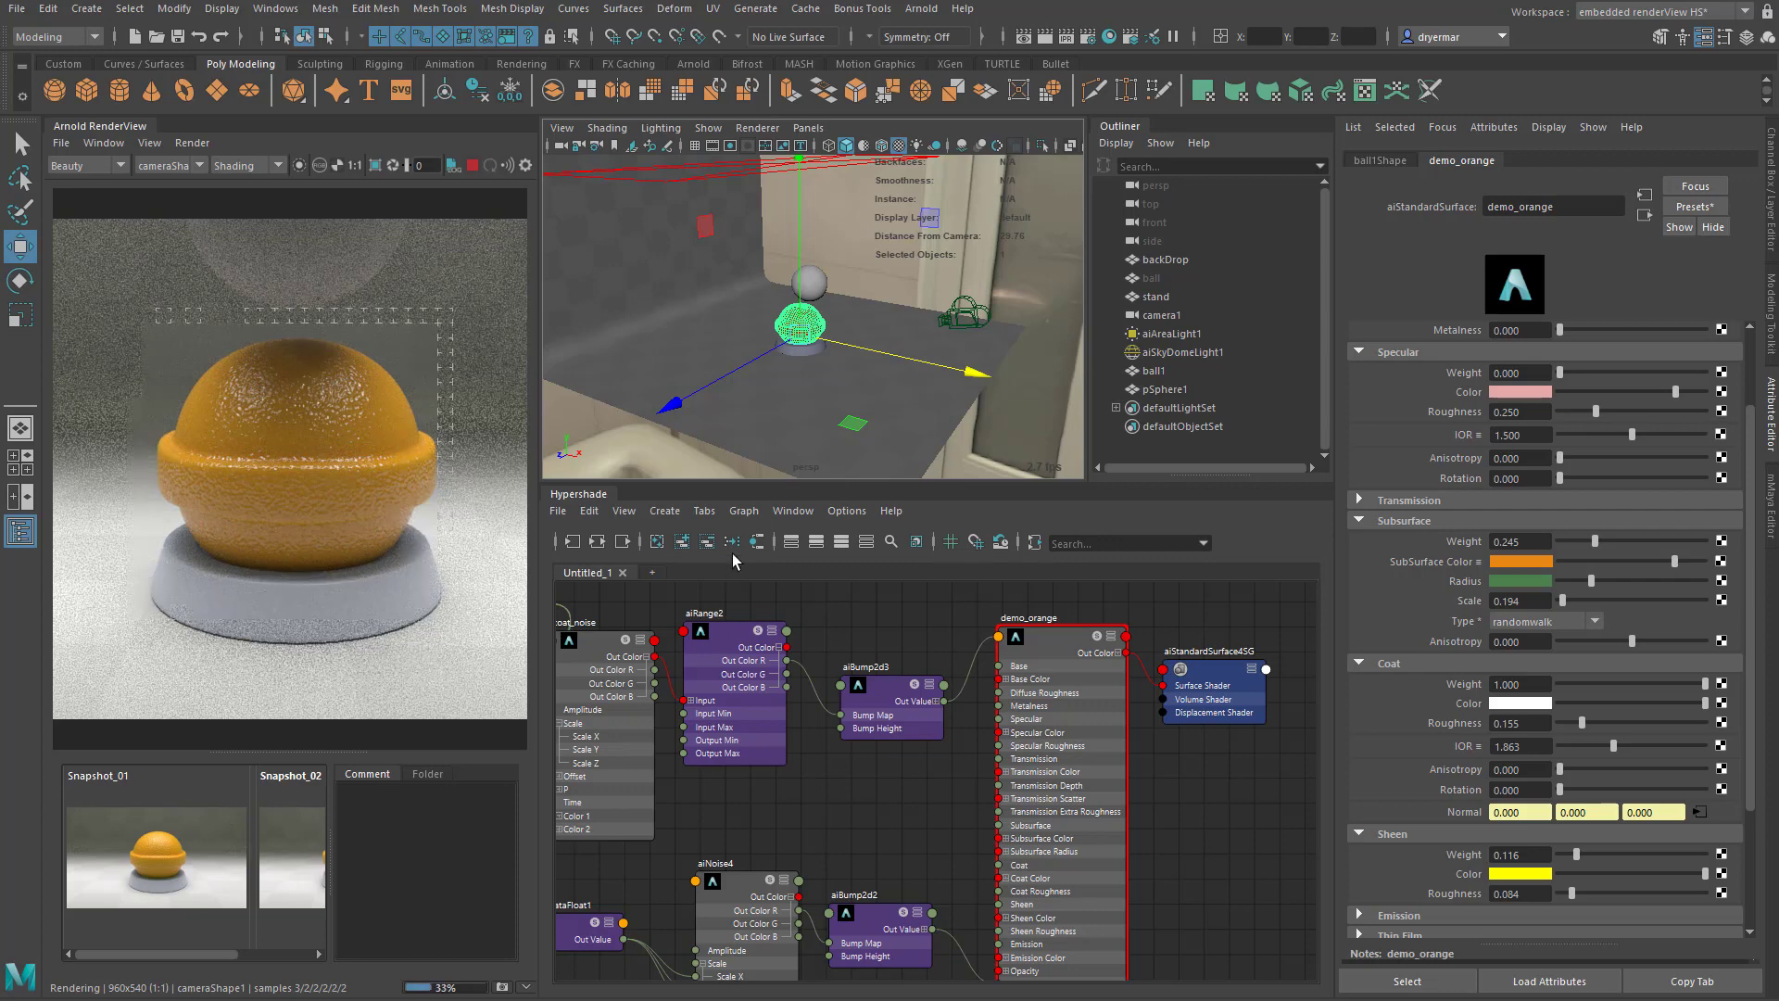
- Delete the test sphere above the ball and compare the current render with Snapshot_01
{"action": "left_click", "coordinate": [168, 878]}
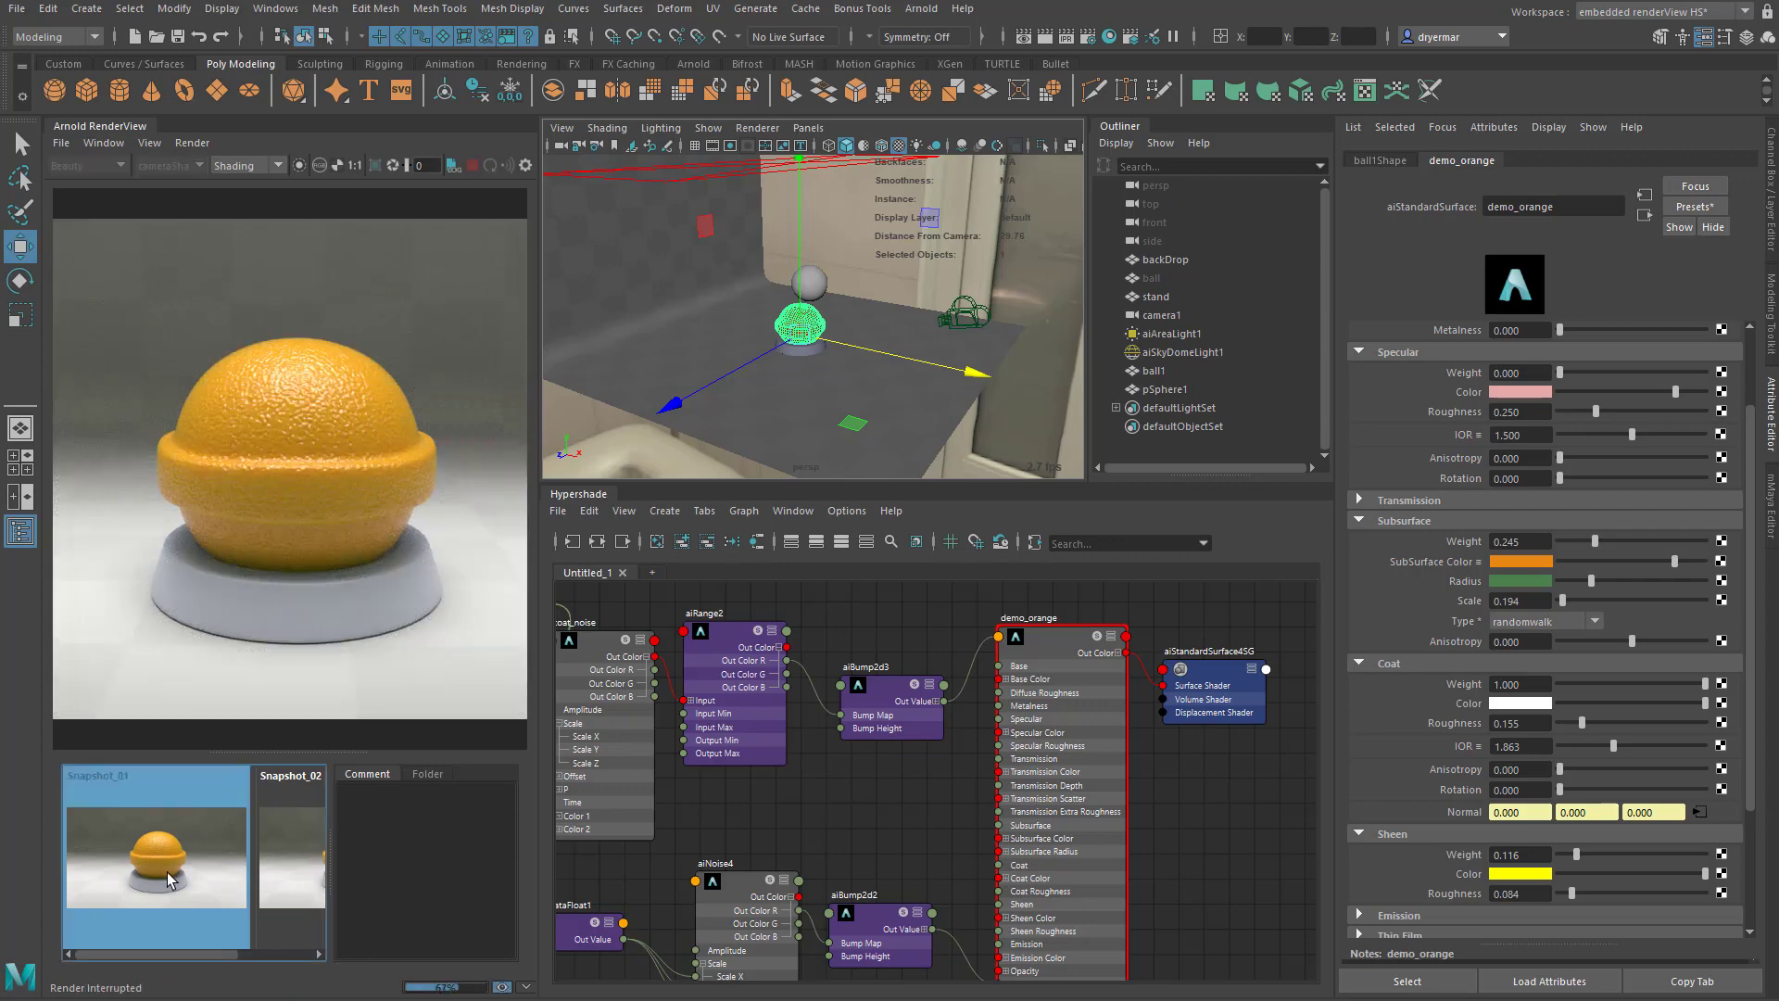
{"action": "left_click", "coordinate": [186, 873]}
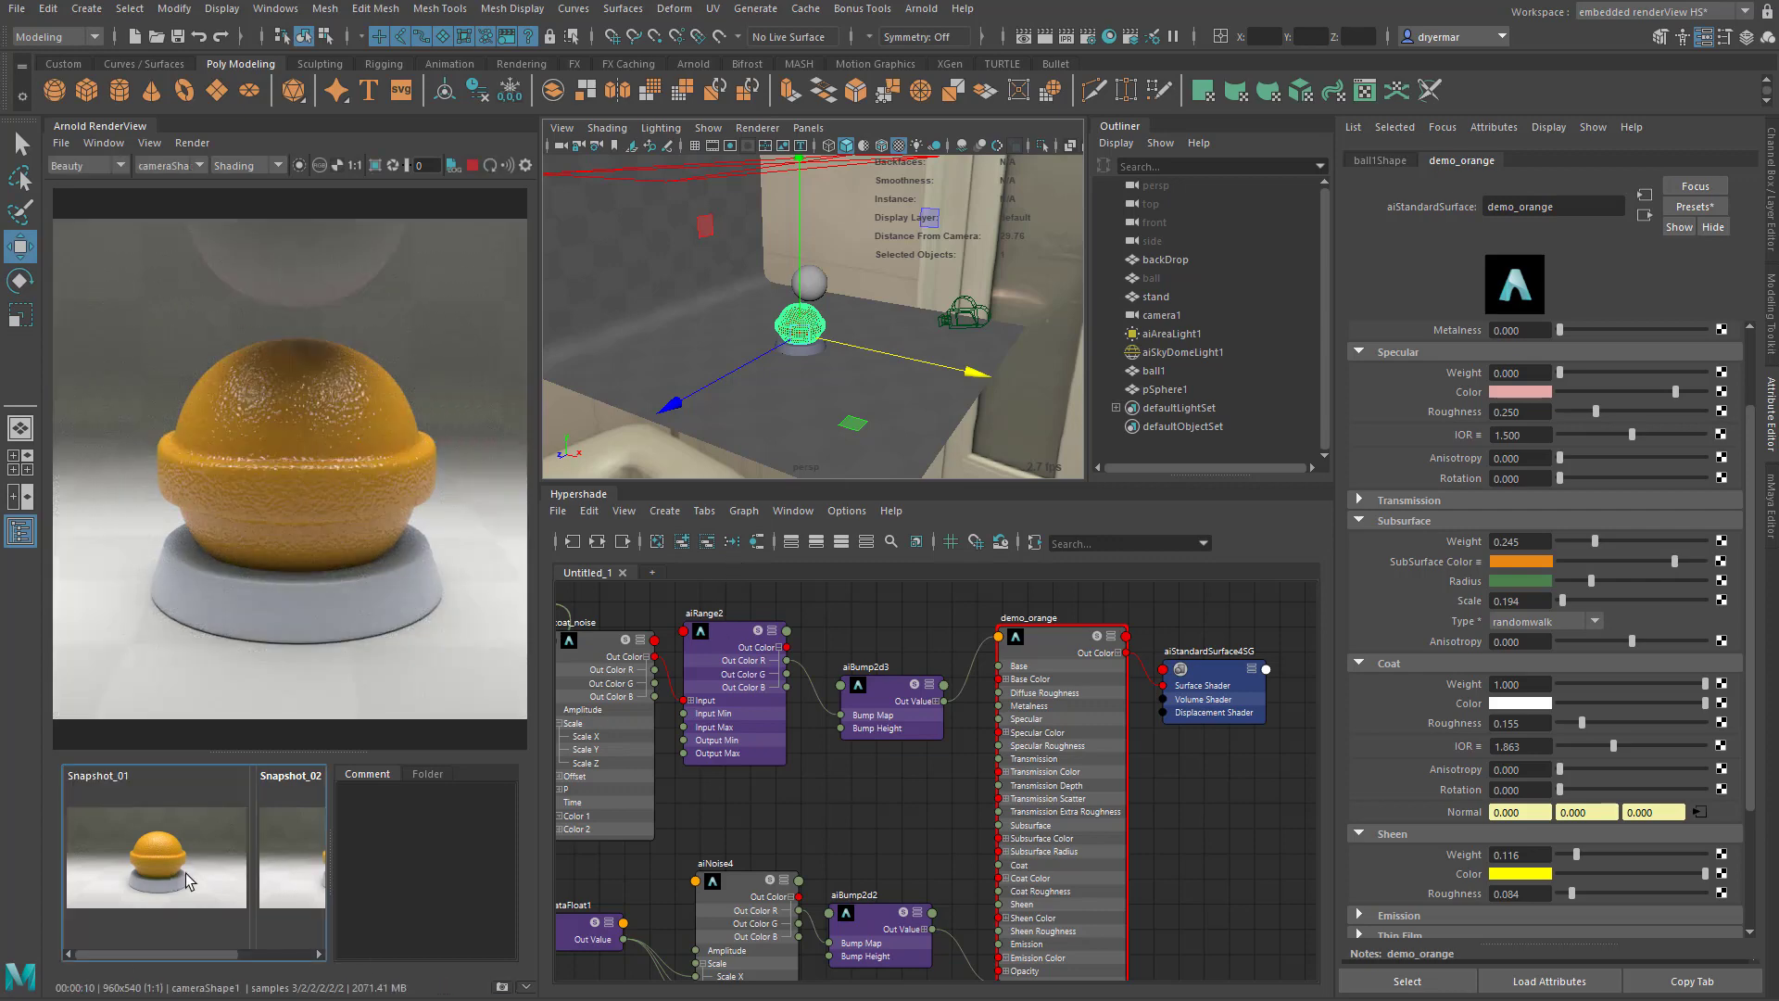
{"action": "left_click", "coordinate": [297, 287]}
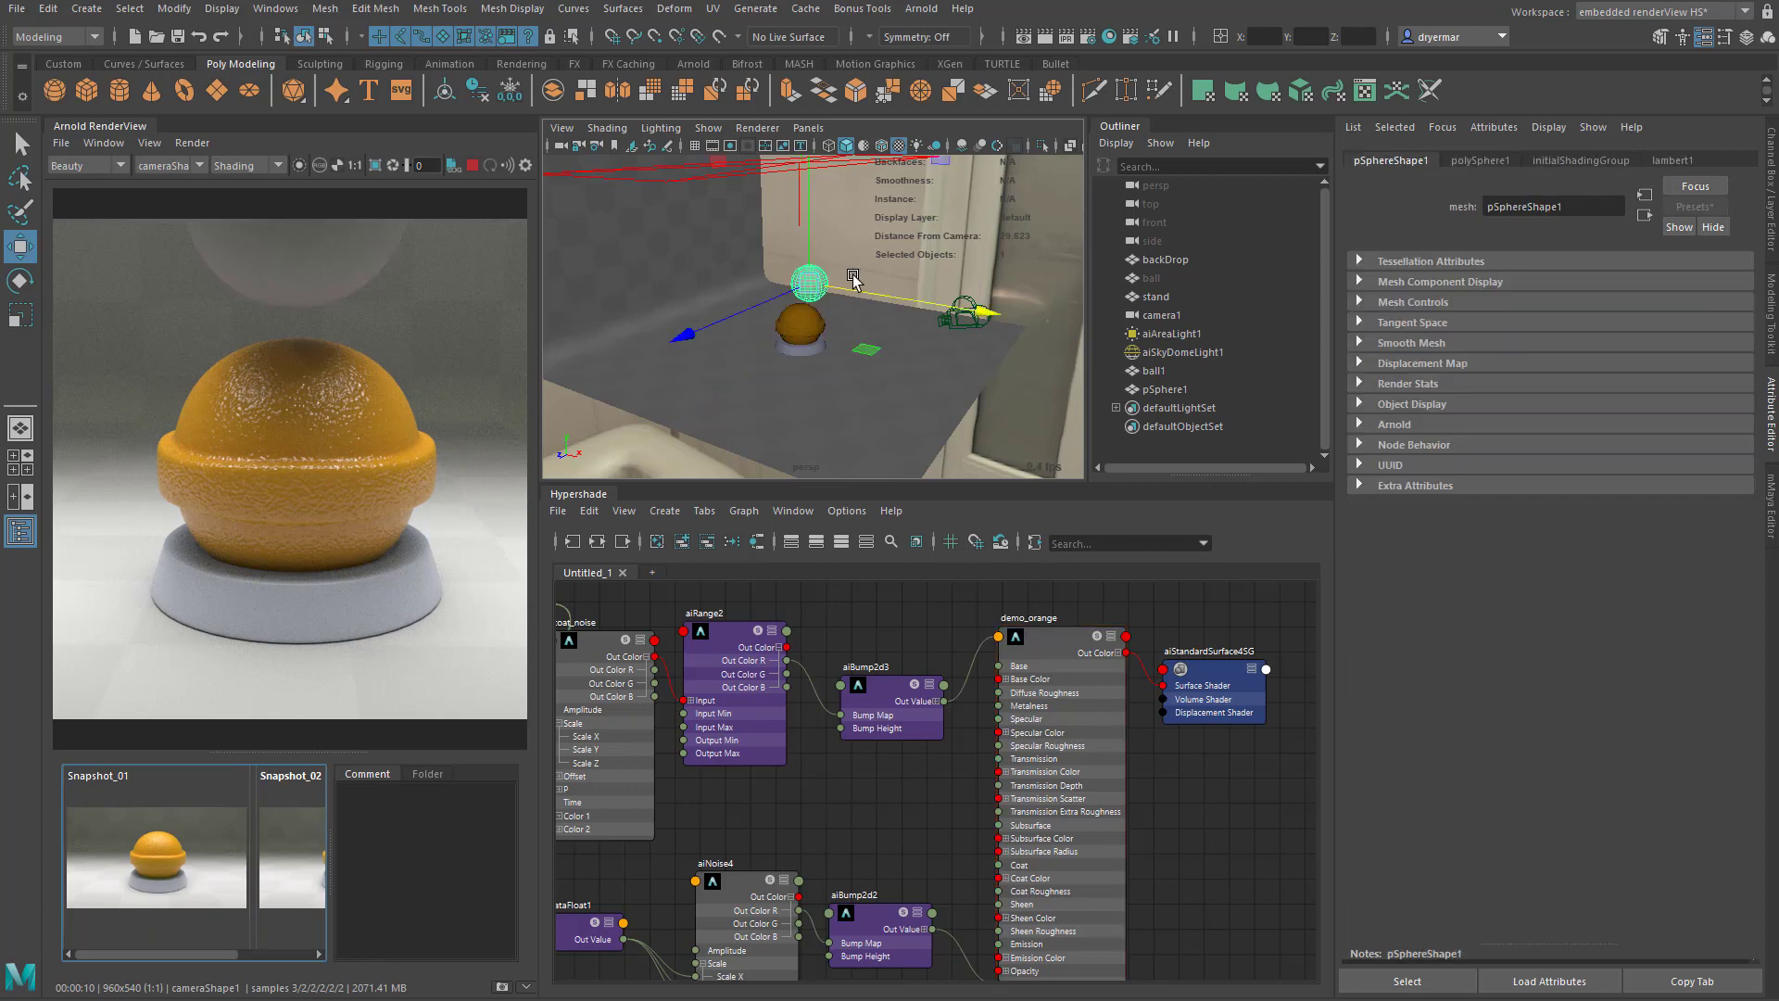
{"action": "key", "text": "Delete"}
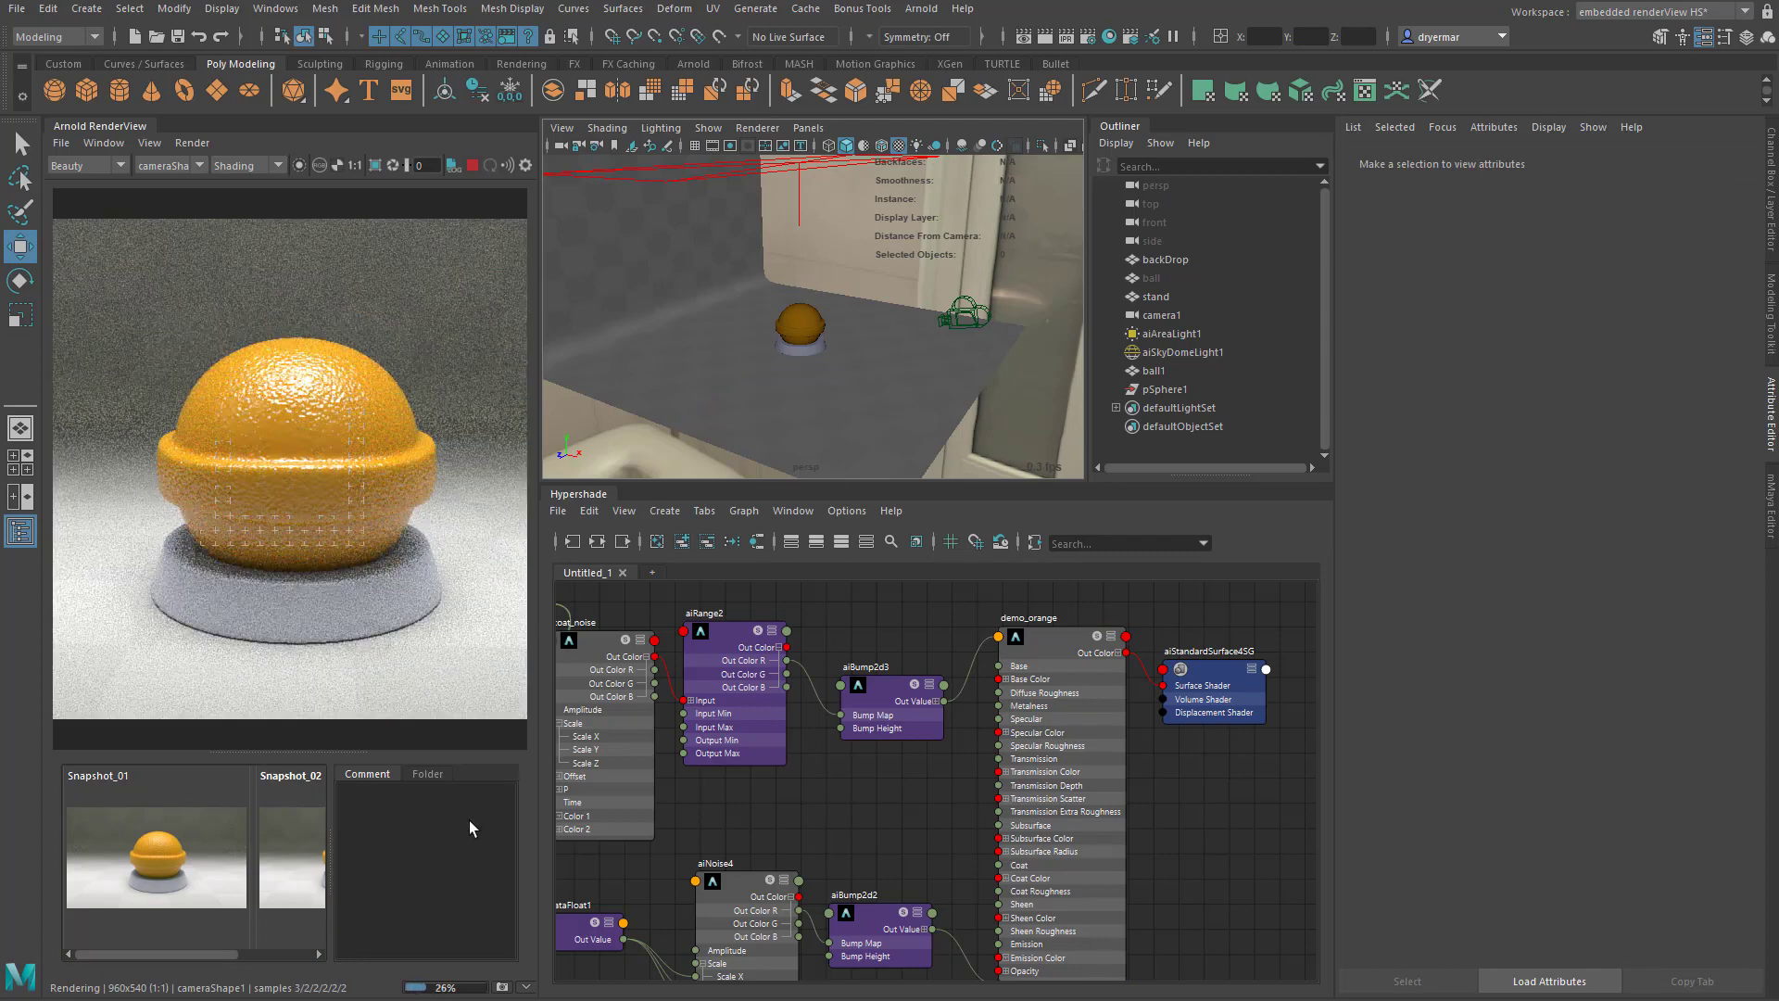
{"action": "left_click", "coordinate": [150, 876]}
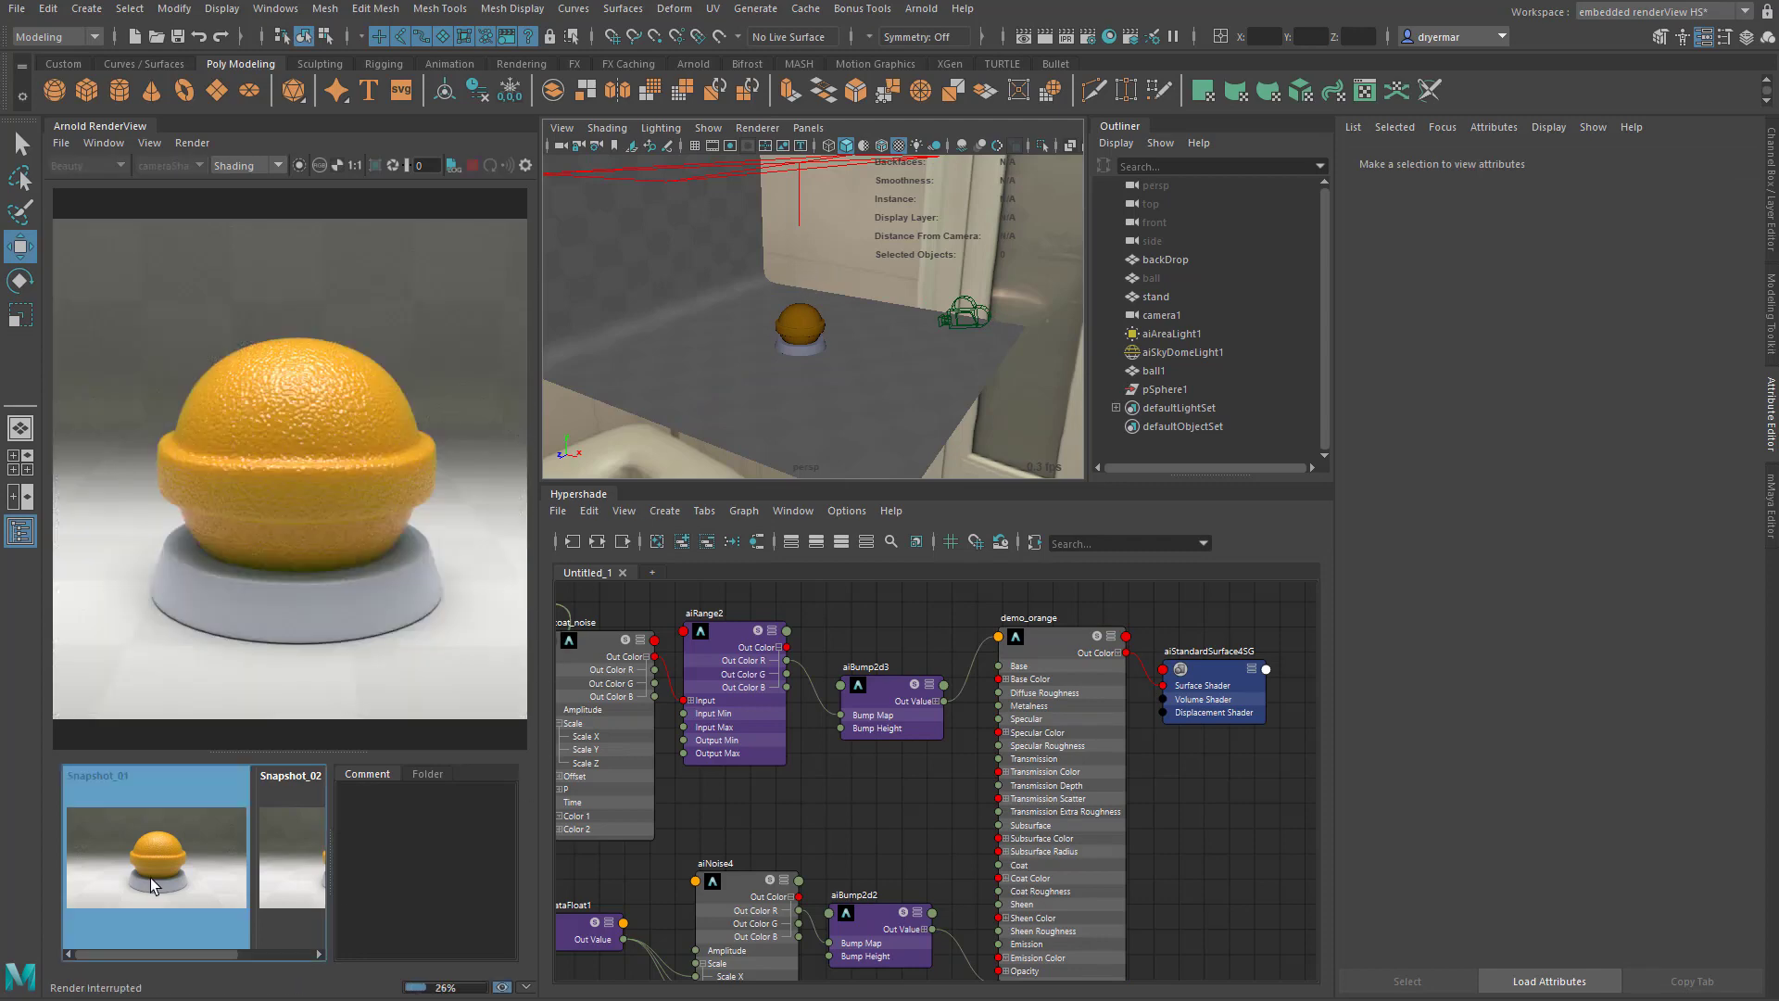
{"action": "left_click", "coordinate": [149, 877]}
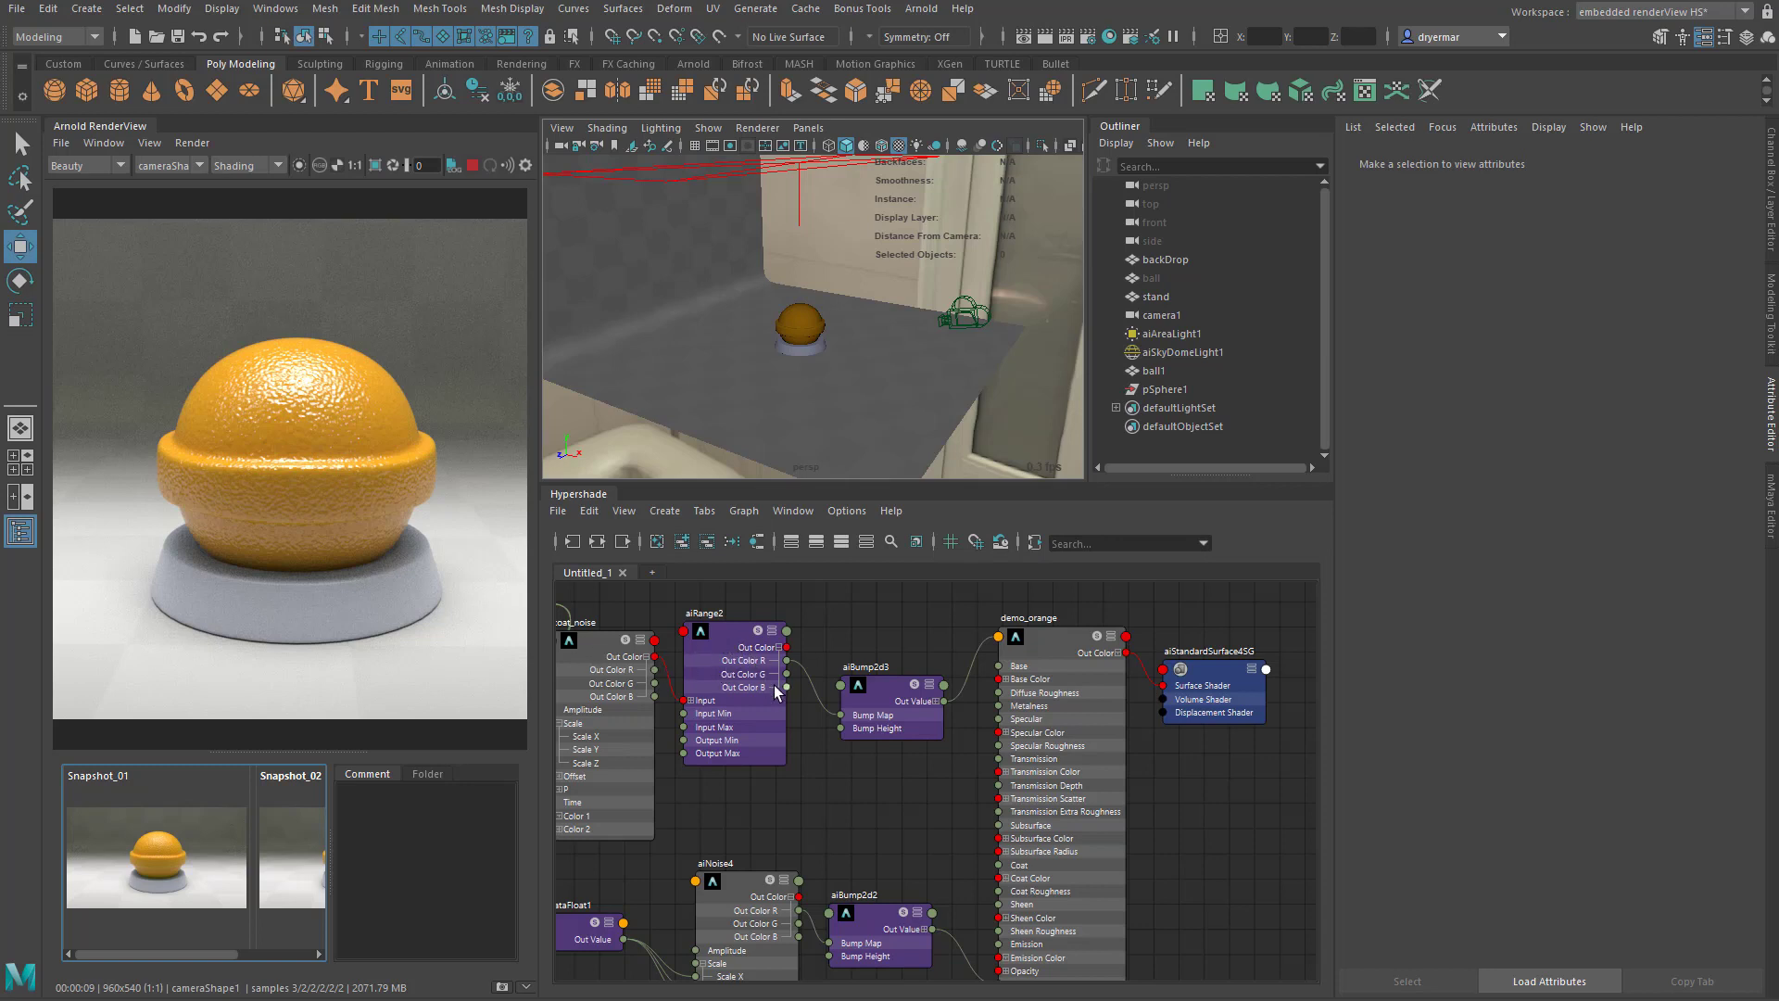
- Strengthen the coat noise bump by raising the Output Max of aiRange2 to about 2.229
{"action": "middle_click_drag", "start_coordinate": [774, 680], "coordinate": [883, 668], "text": "alt"}
{"action": "left_click", "coordinate": [837, 639]}
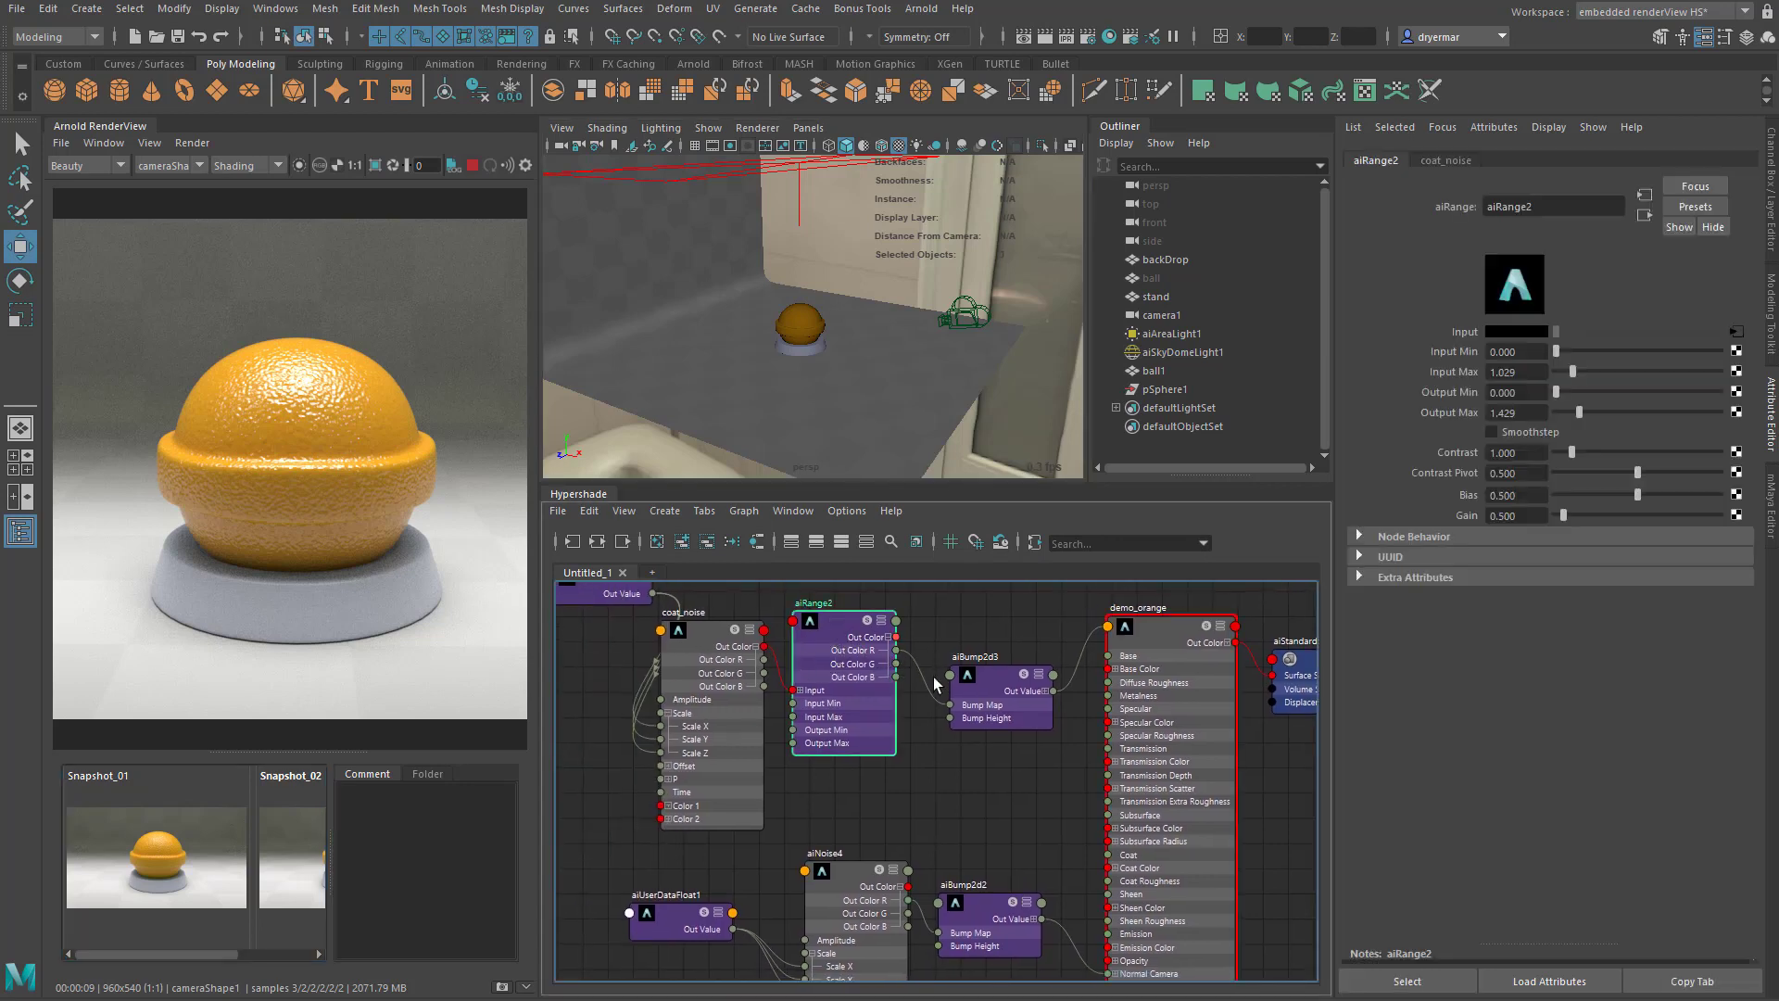
{"action": "left_click", "coordinate": [986, 678]}
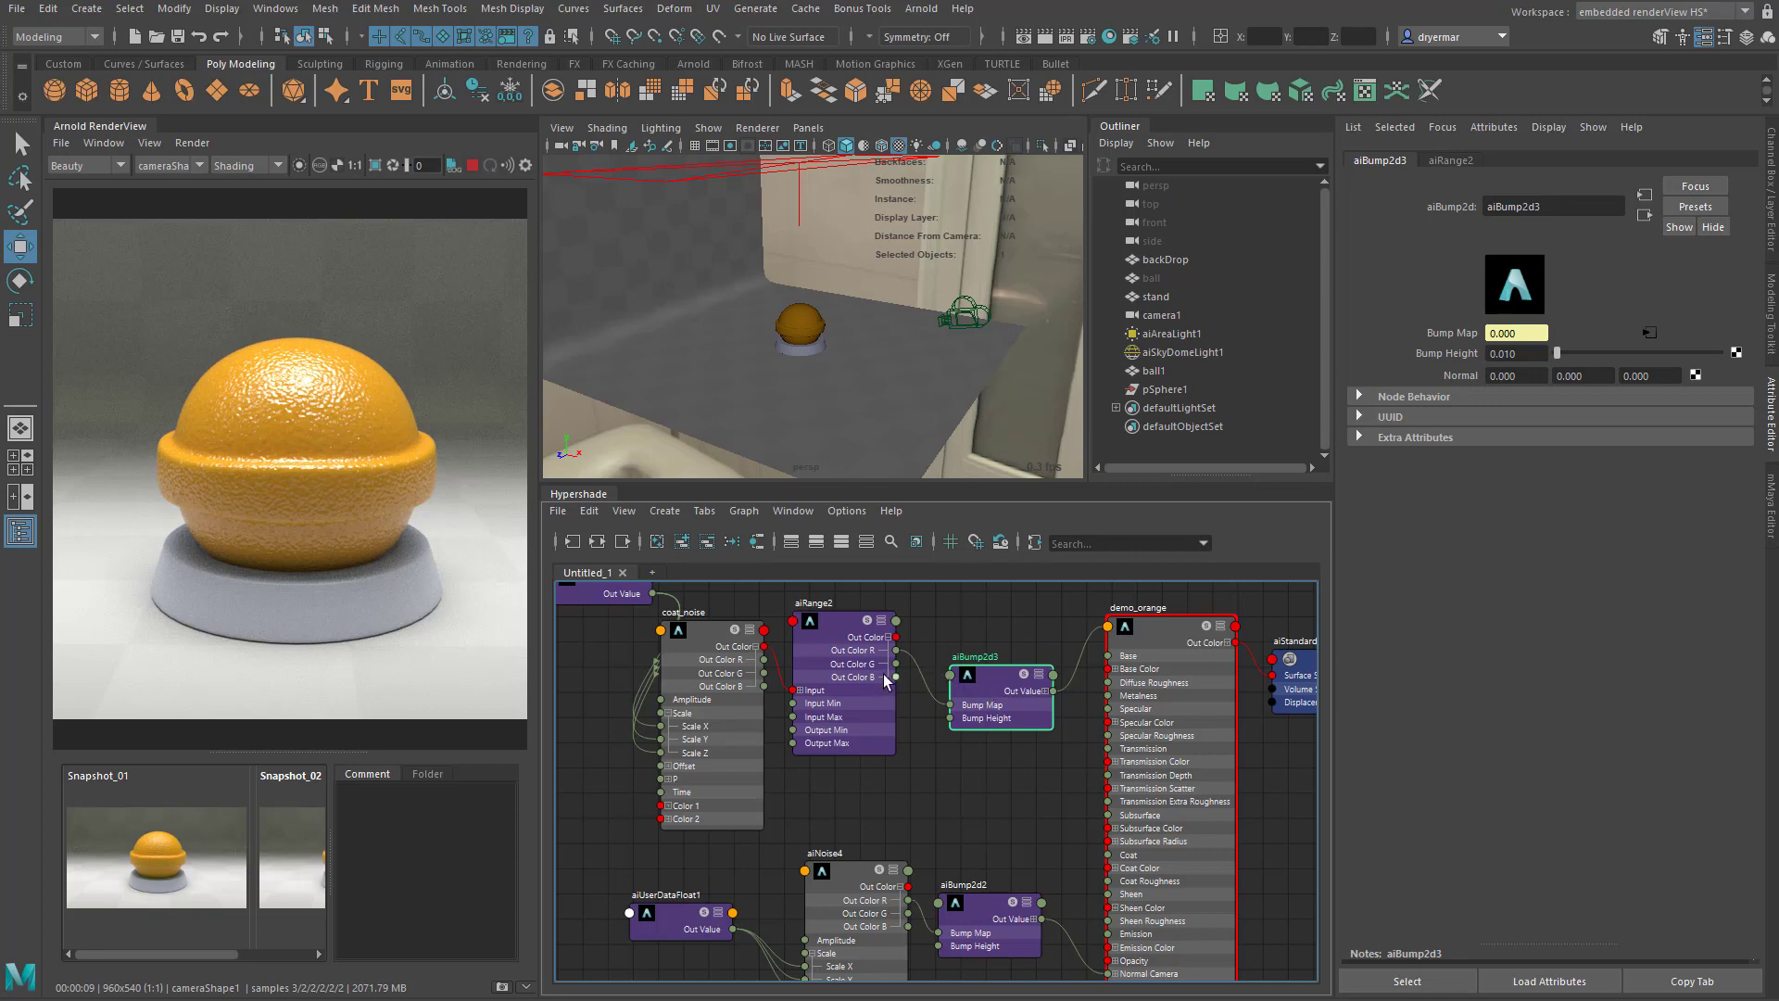
{"action": "left_click", "coordinate": [837, 625]}
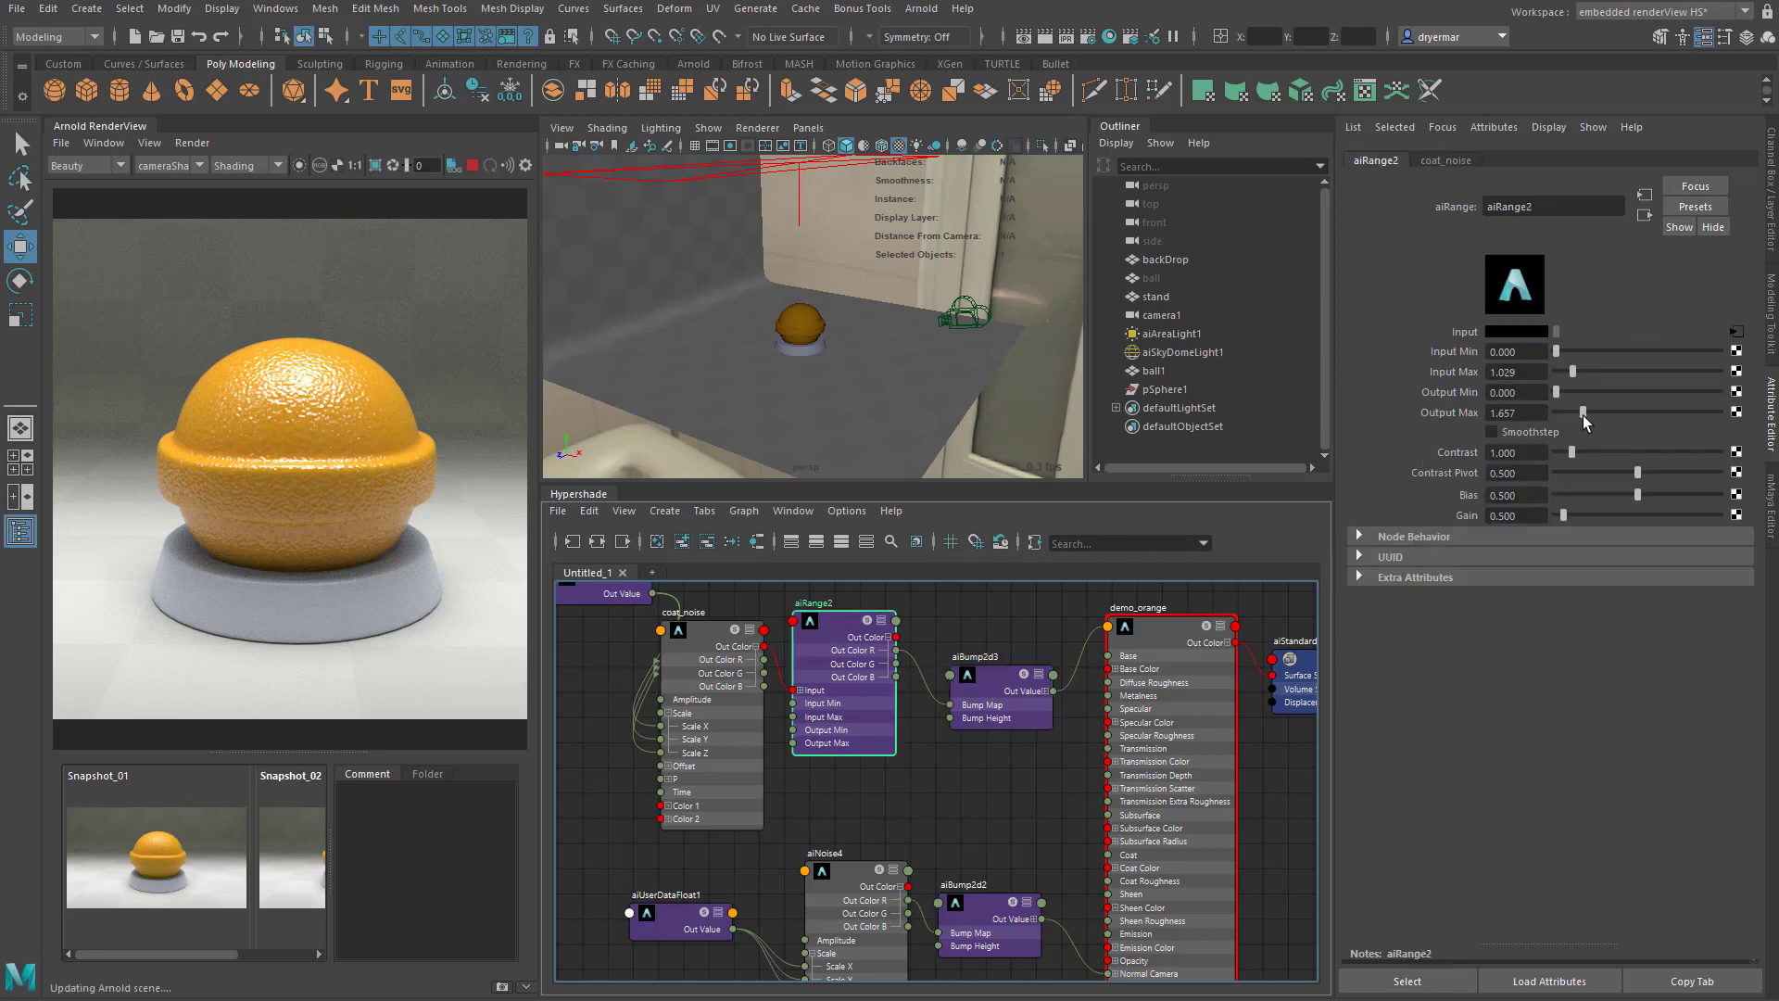
{"action": "left_click_drag", "start_coordinate": [1582, 415], "coordinate": [1591, 415]}
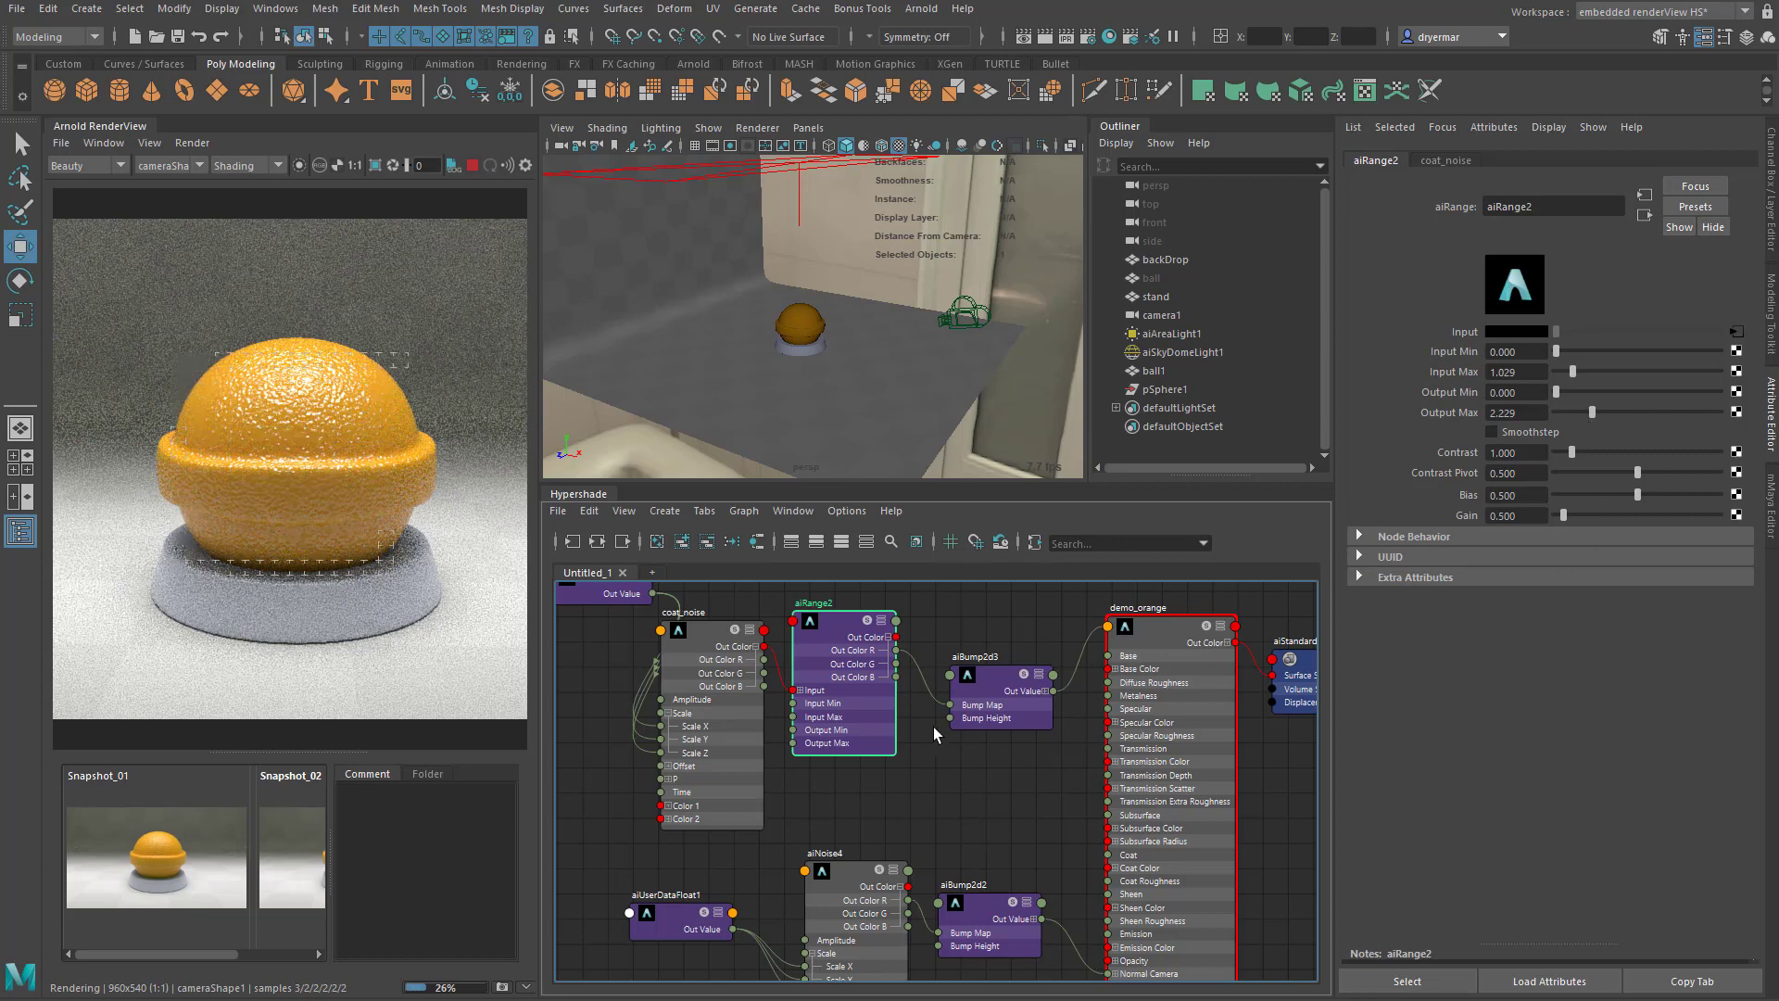
- Set the Coat IOR of demo_orange to 1.5 and lower its Coat Roughness to about 0.065
{"action": "left_click", "coordinate": [1165, 628]}
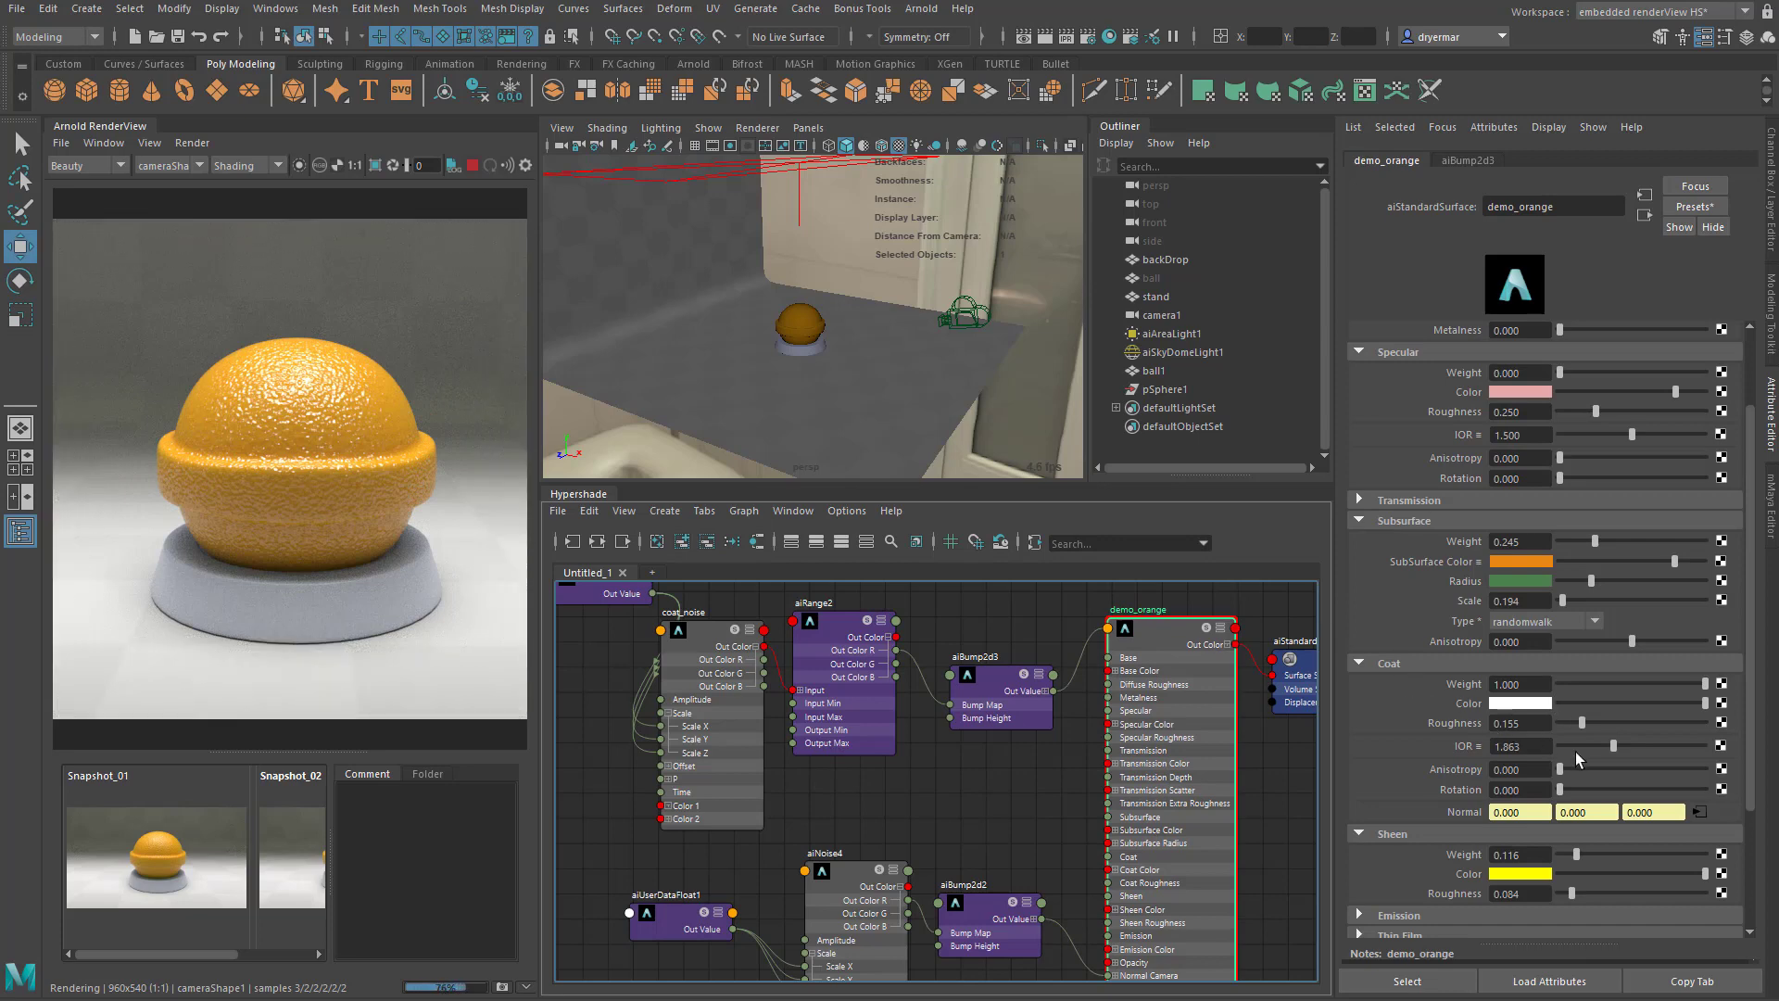
{"action": "left_click", "coordinate": [1524, 746]}
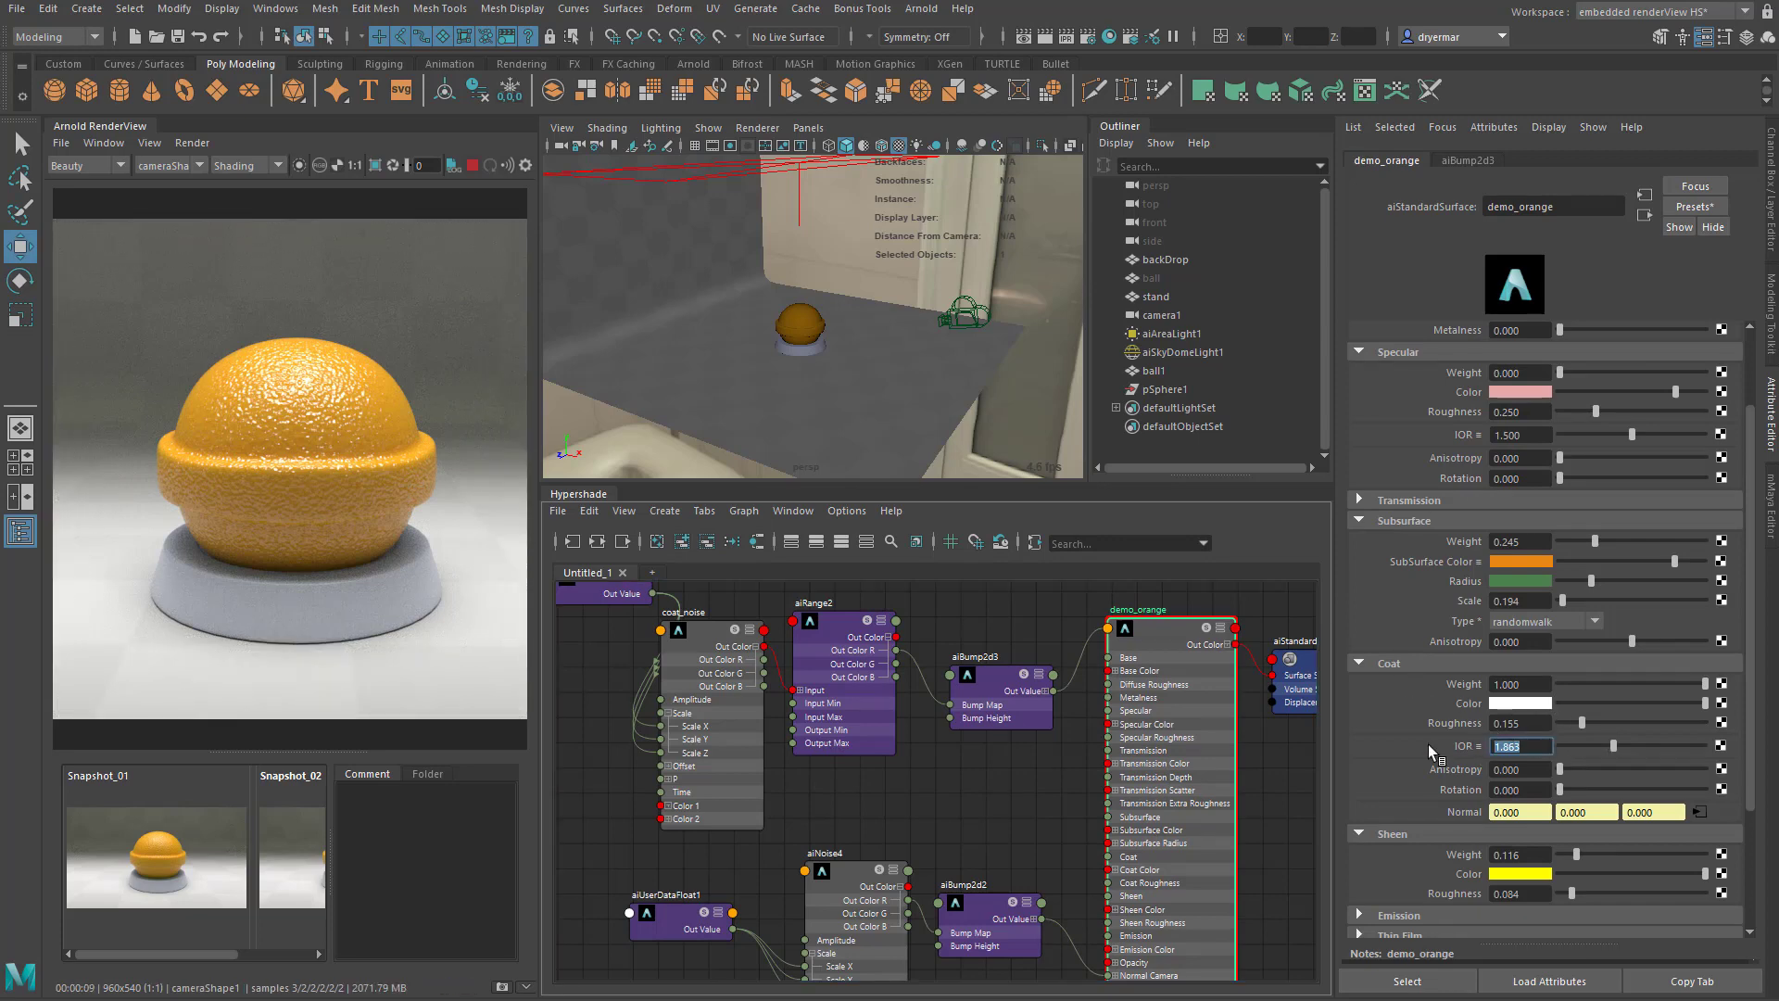
{"action": "type", "text": "1.5"}
{"action": "key", "text": "Return"}
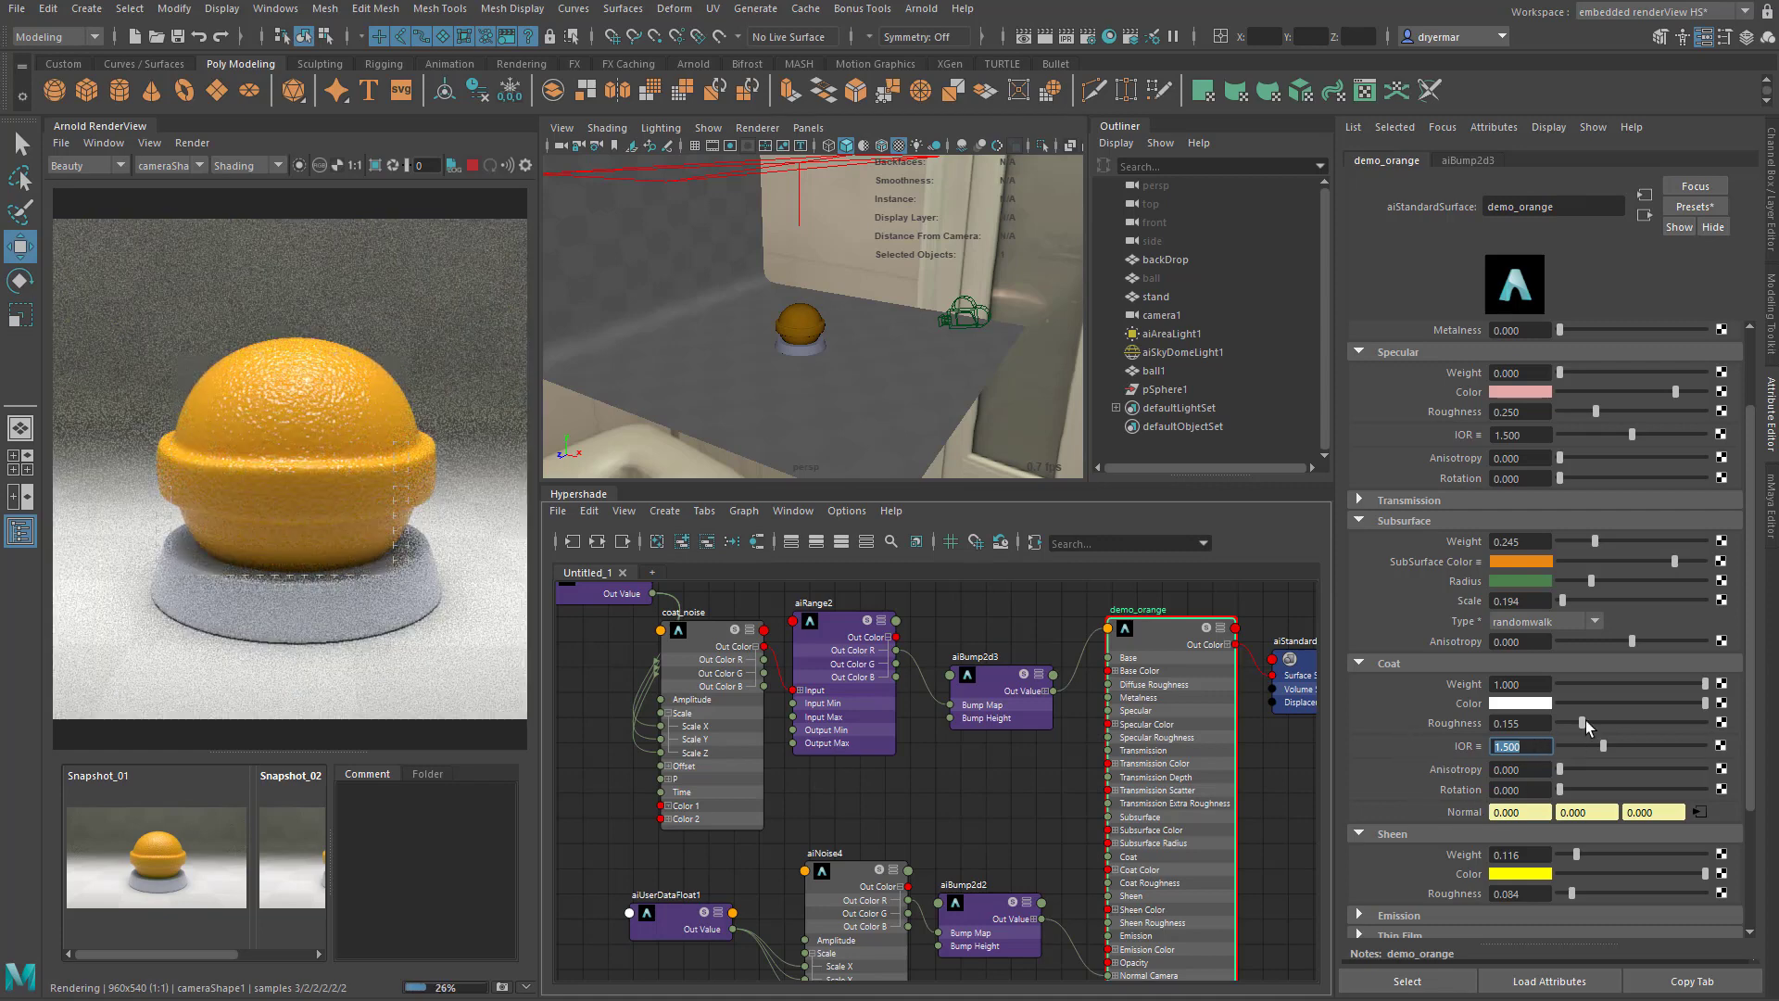
{"action": "left_click_drag", "start_coordinate": [1586, 720], "coordinate": [1568, 722]}
- Raise the Sheen Roughness of demo_orange to about 0.168 and set its Subsurface Weight to 0.4
{"action": "left_click_drag", "start_coordinate": [1577, 891], "coordinate": [1584, 896]}
{"action": "left_click", "coordinate": [1510, 542]}
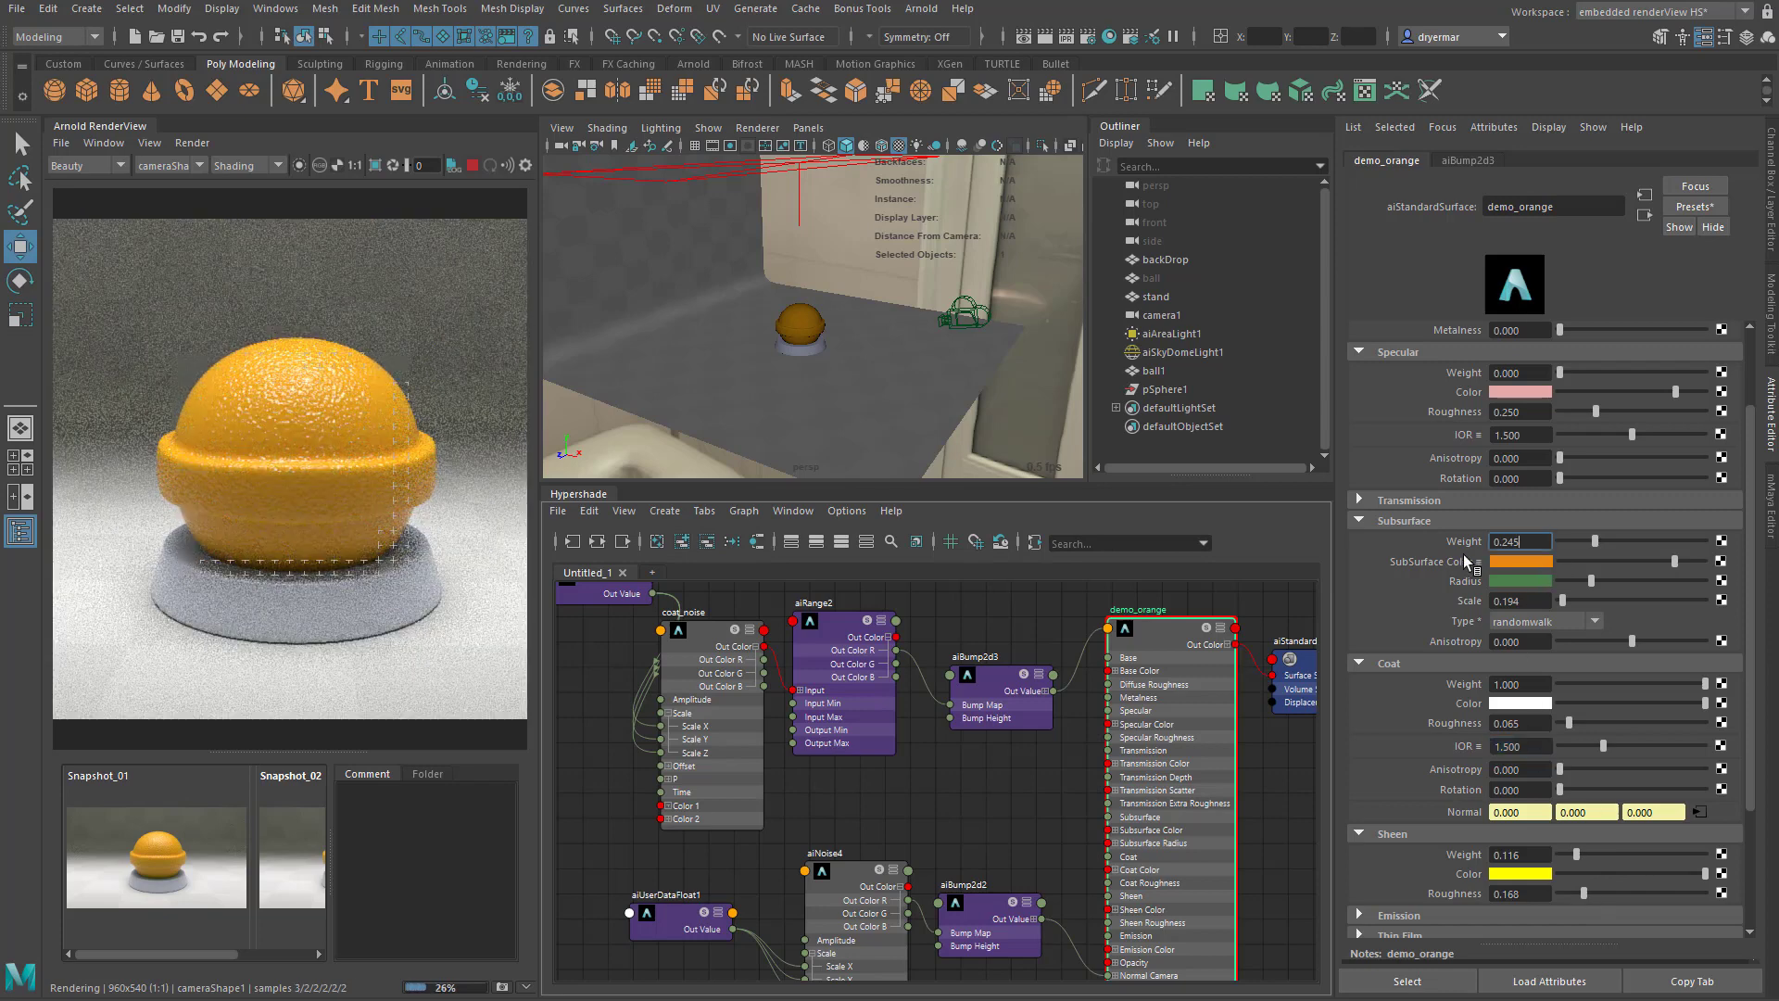
{"action": "type", "text": "0"}
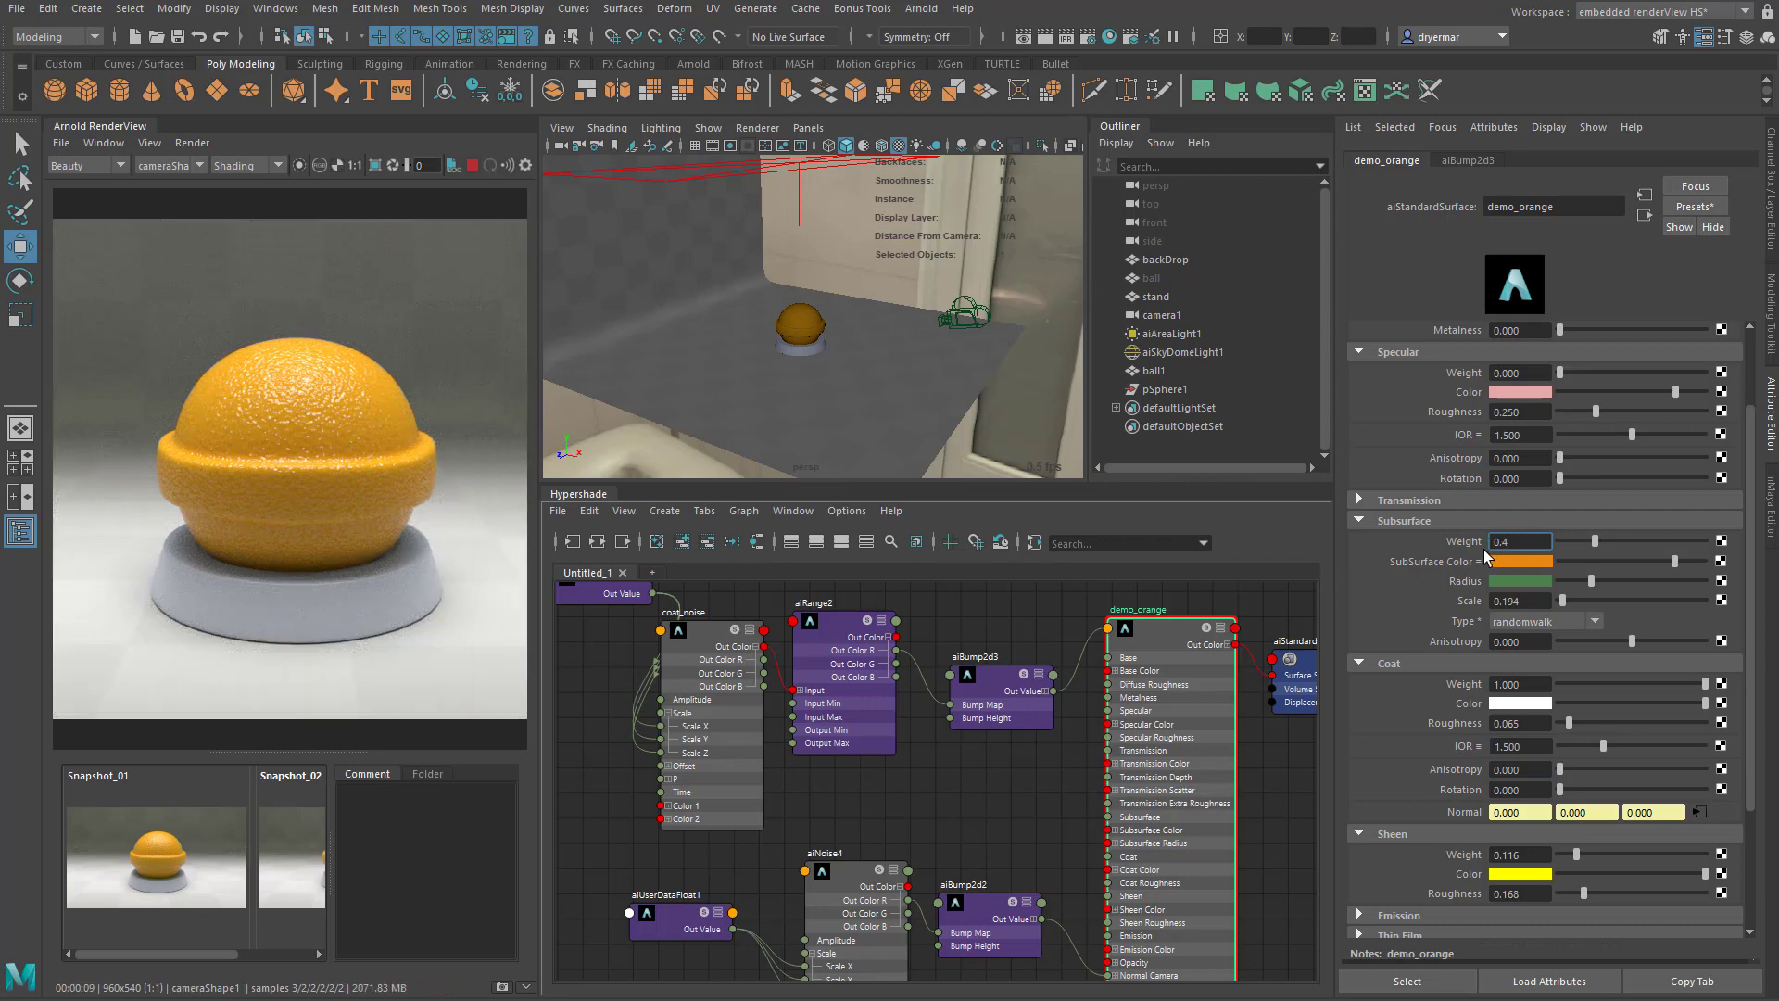
{"action": "key", "text": "Return"}
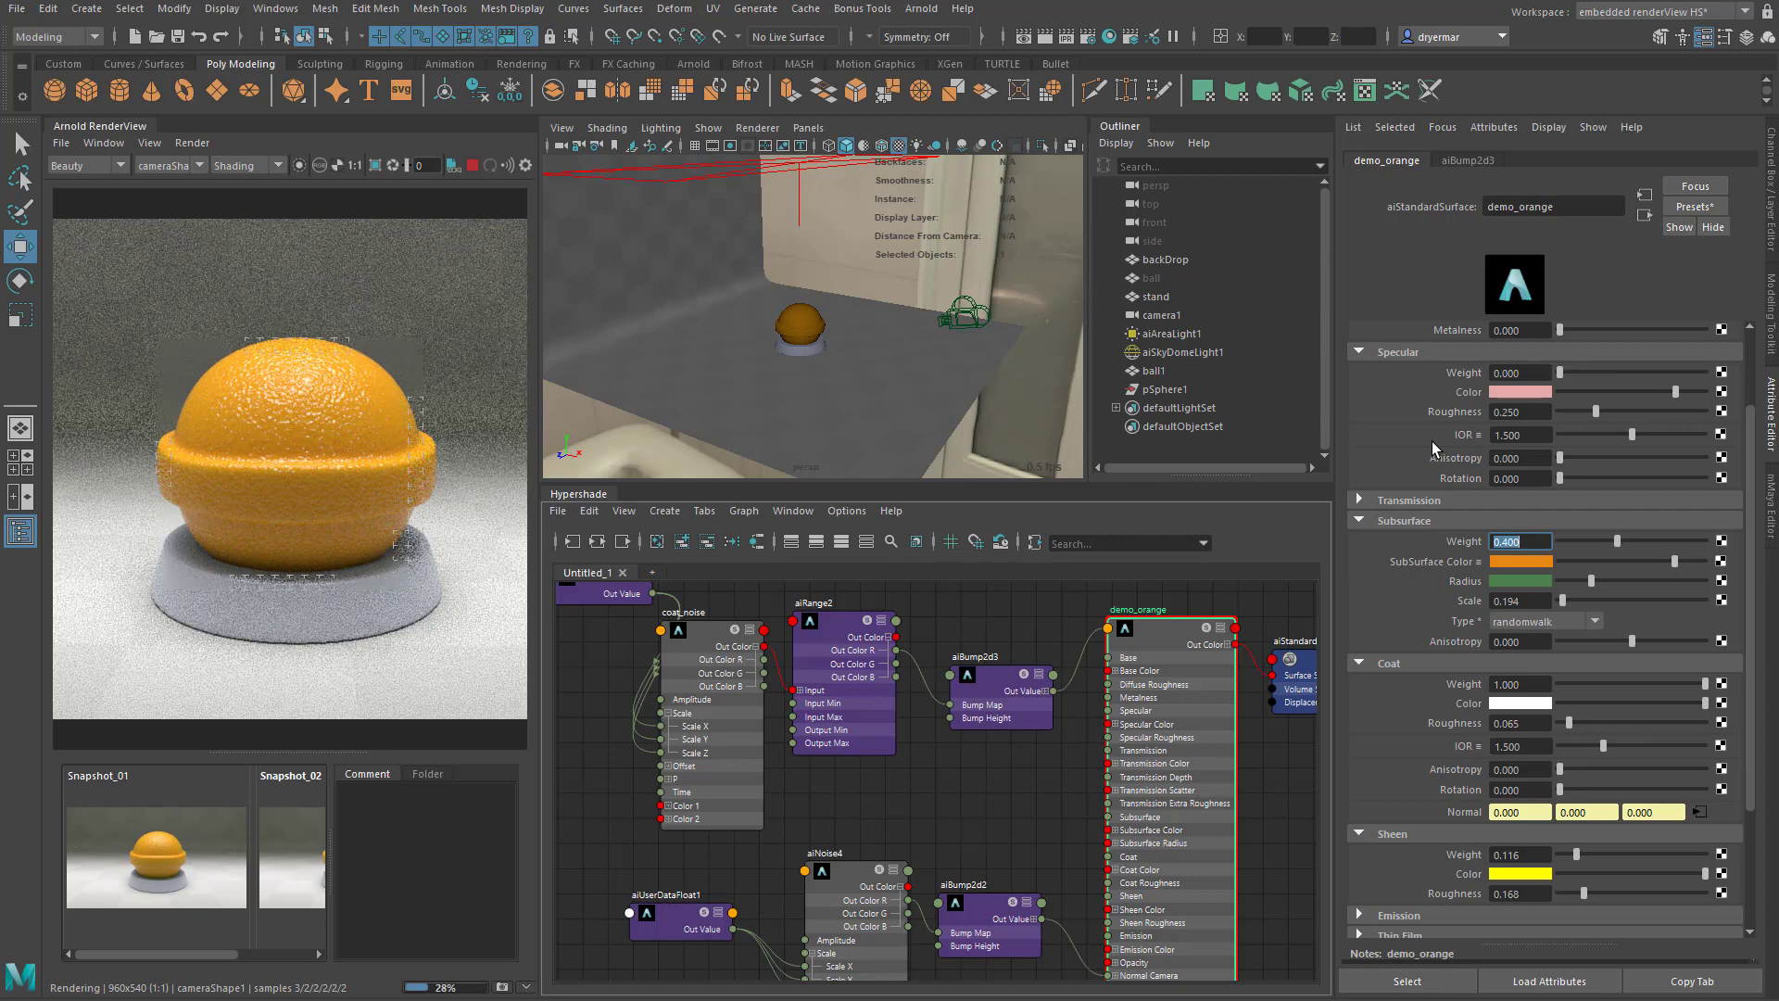
- Raise the Specular Weight of demo_orange to 1 and slightly brighten its pink Specular Color
{"action": "scroll", "coordinate": [1594, 615], "scroll_direction": "up", "scroll_amount": 1}
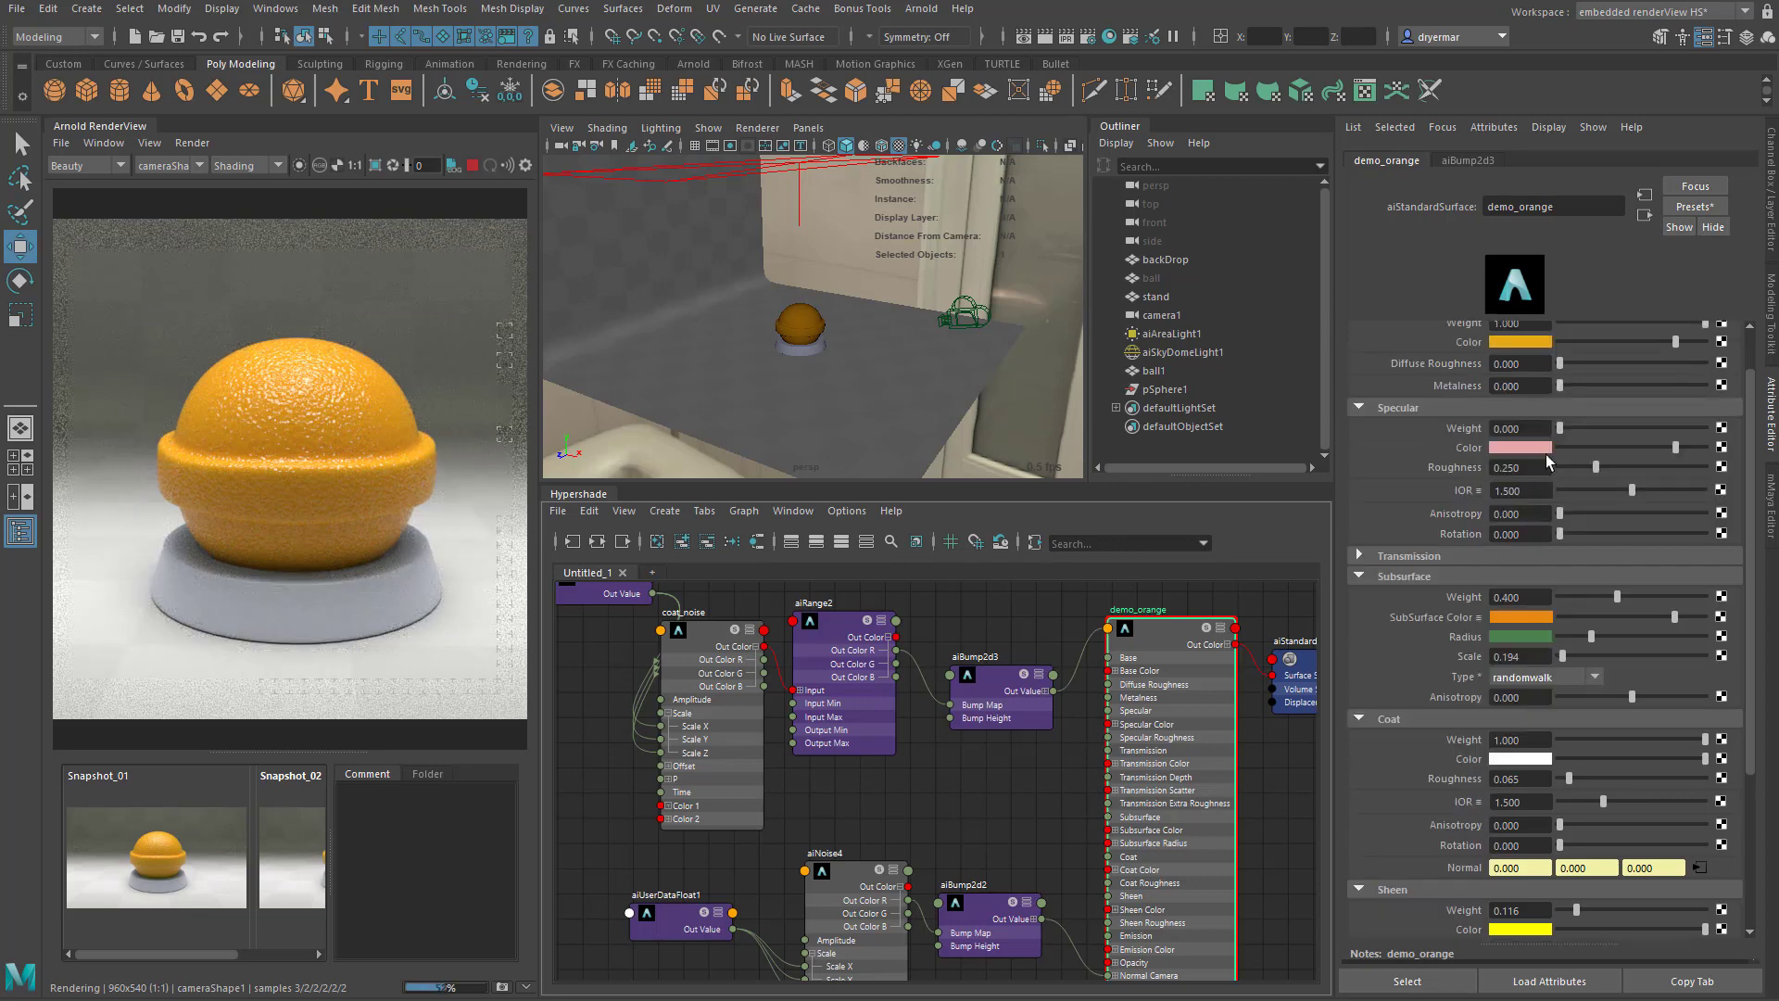
{"action": "left_click_drag", "start_coordinate": [1560, 428], "coordinate": [1666, 428]}
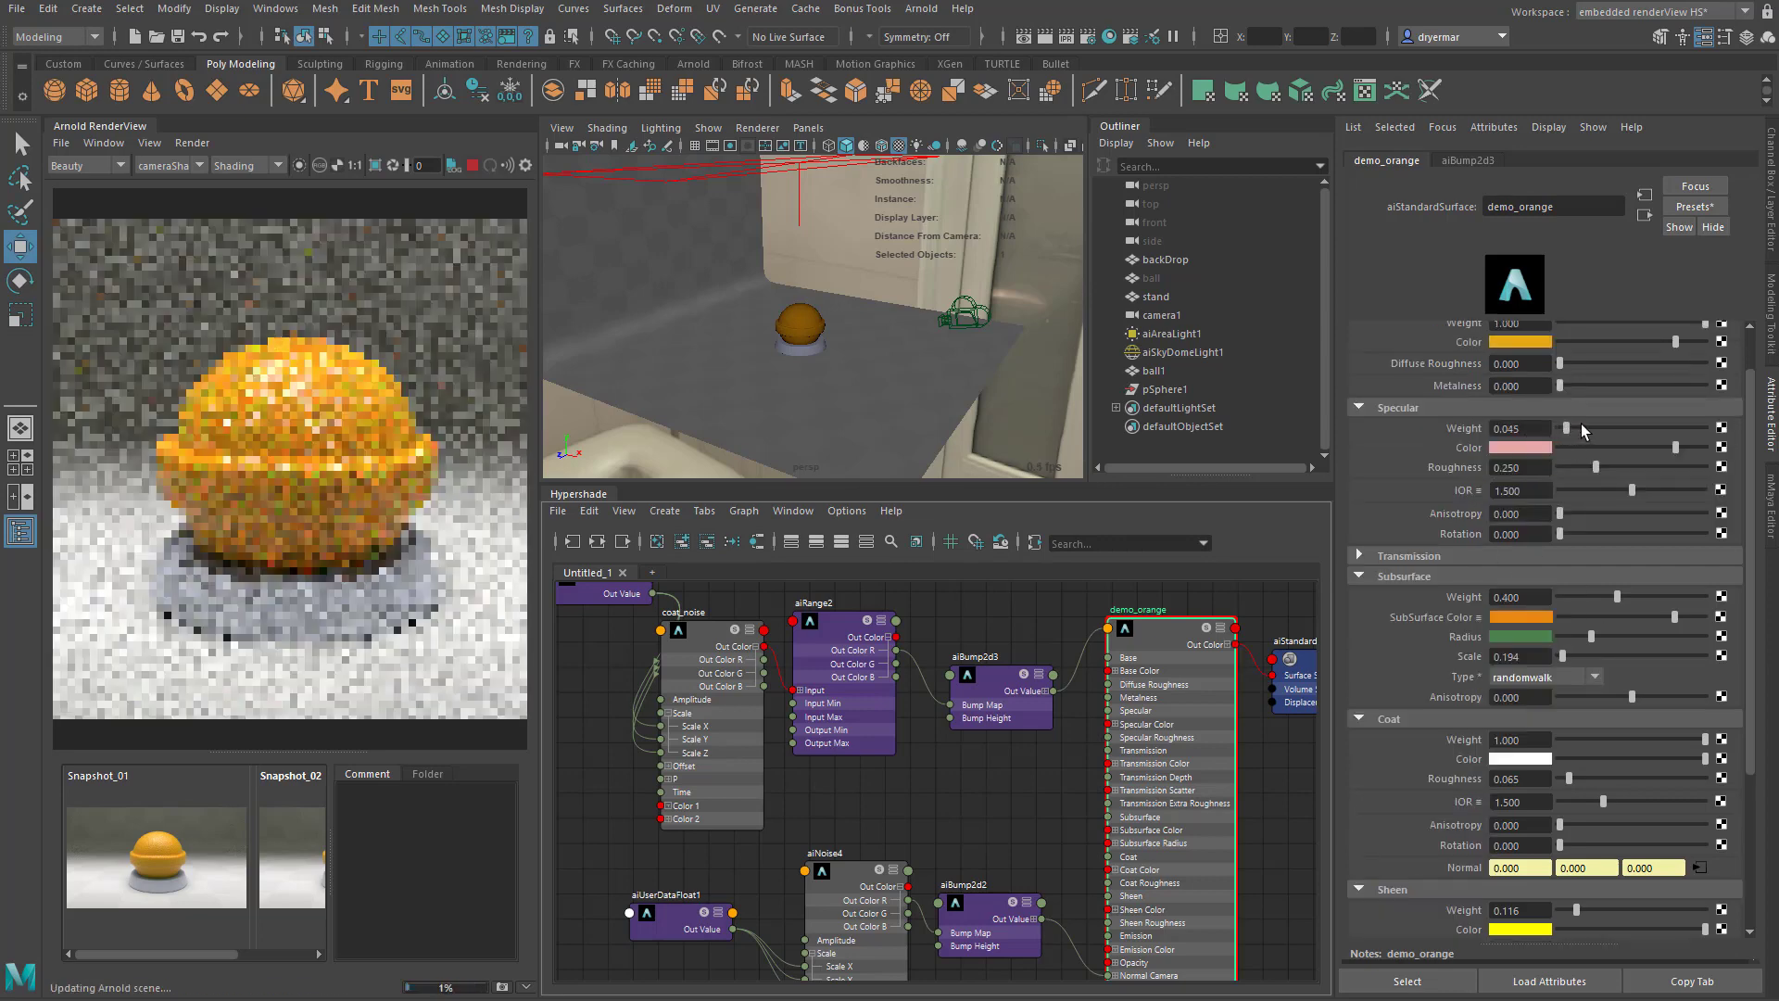
{"action": "left_click_drag", "start_coordinate": [1766, 454], "coordinate": [1768, 455]}
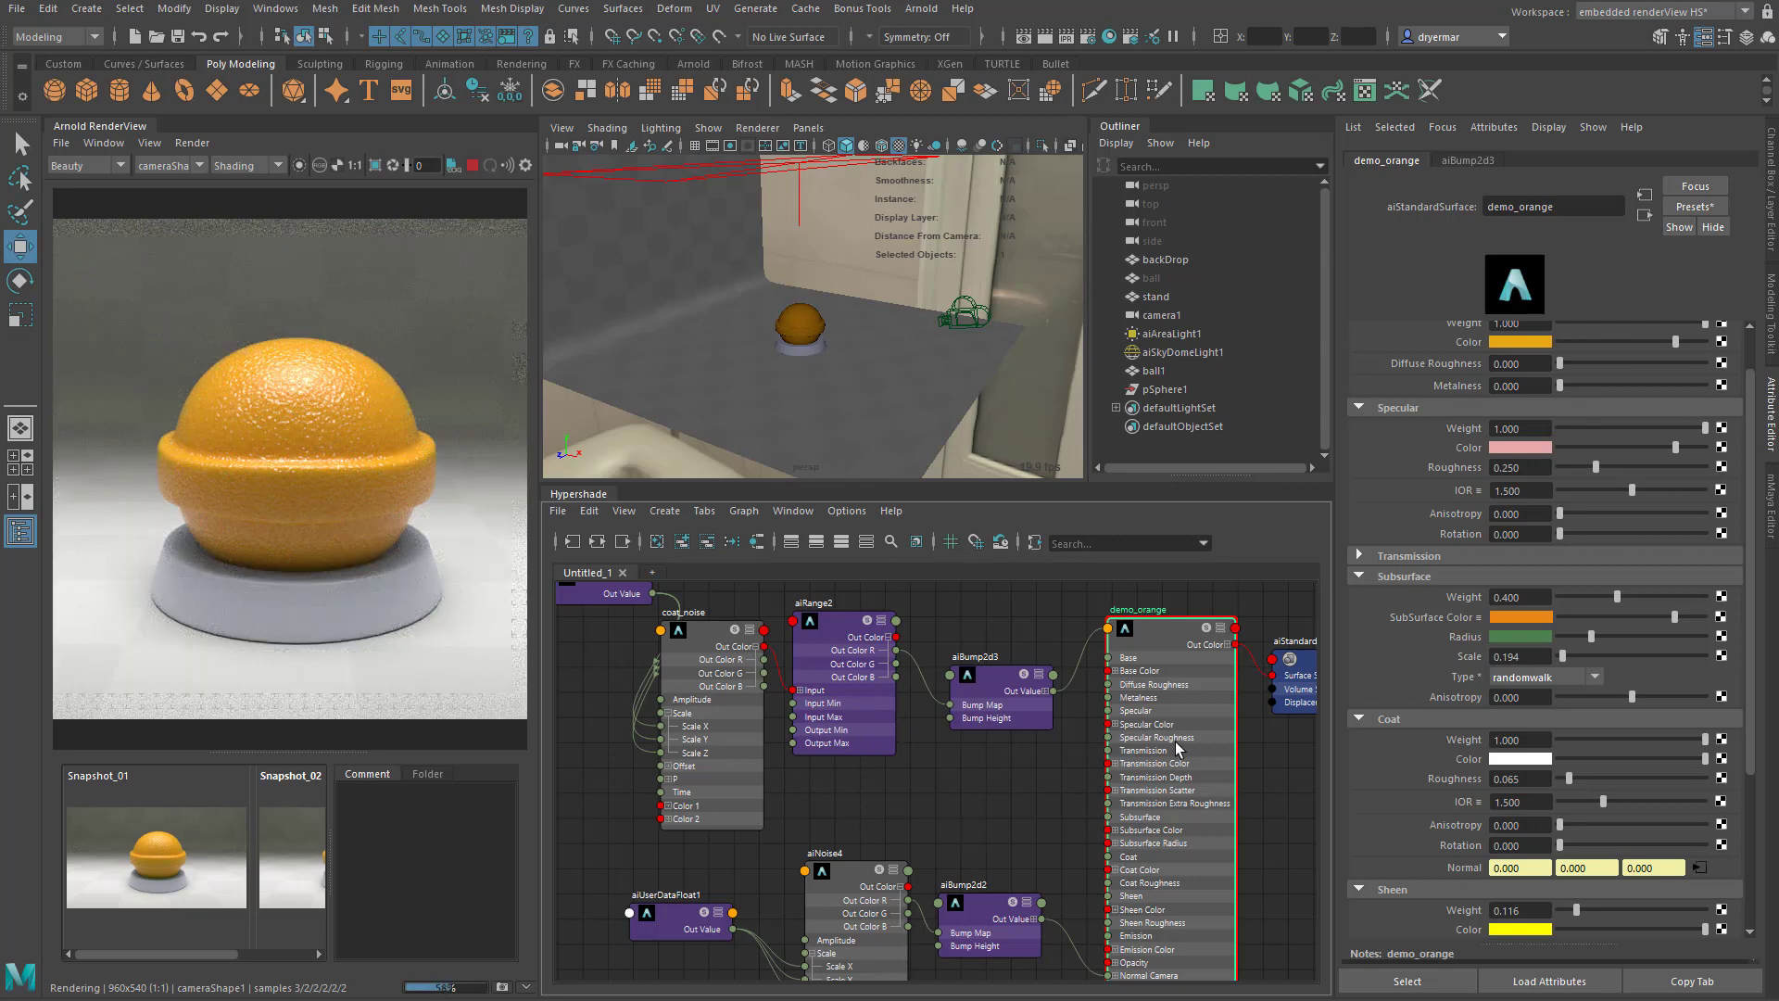
{"action": "left_click", "coordinate": [1526, 467]}
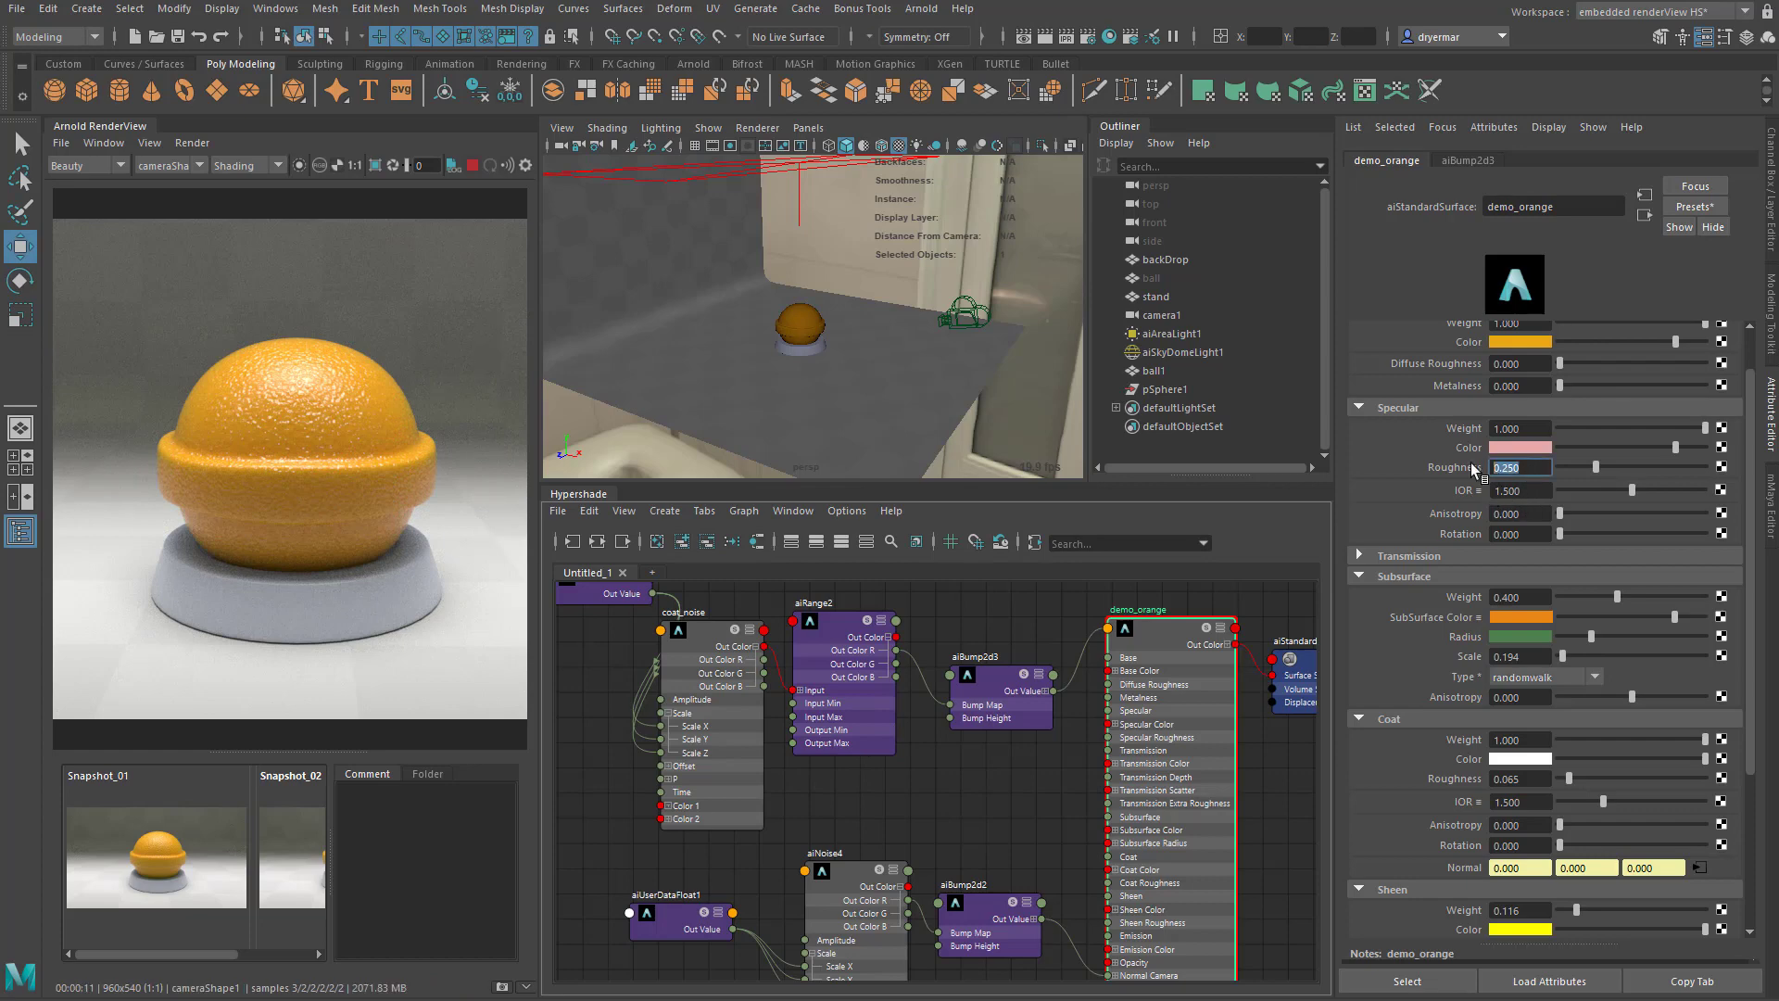
{"action": "left_click_drag", "start_coordinate": [1684, 447], "coordinate": [1688, 449]}
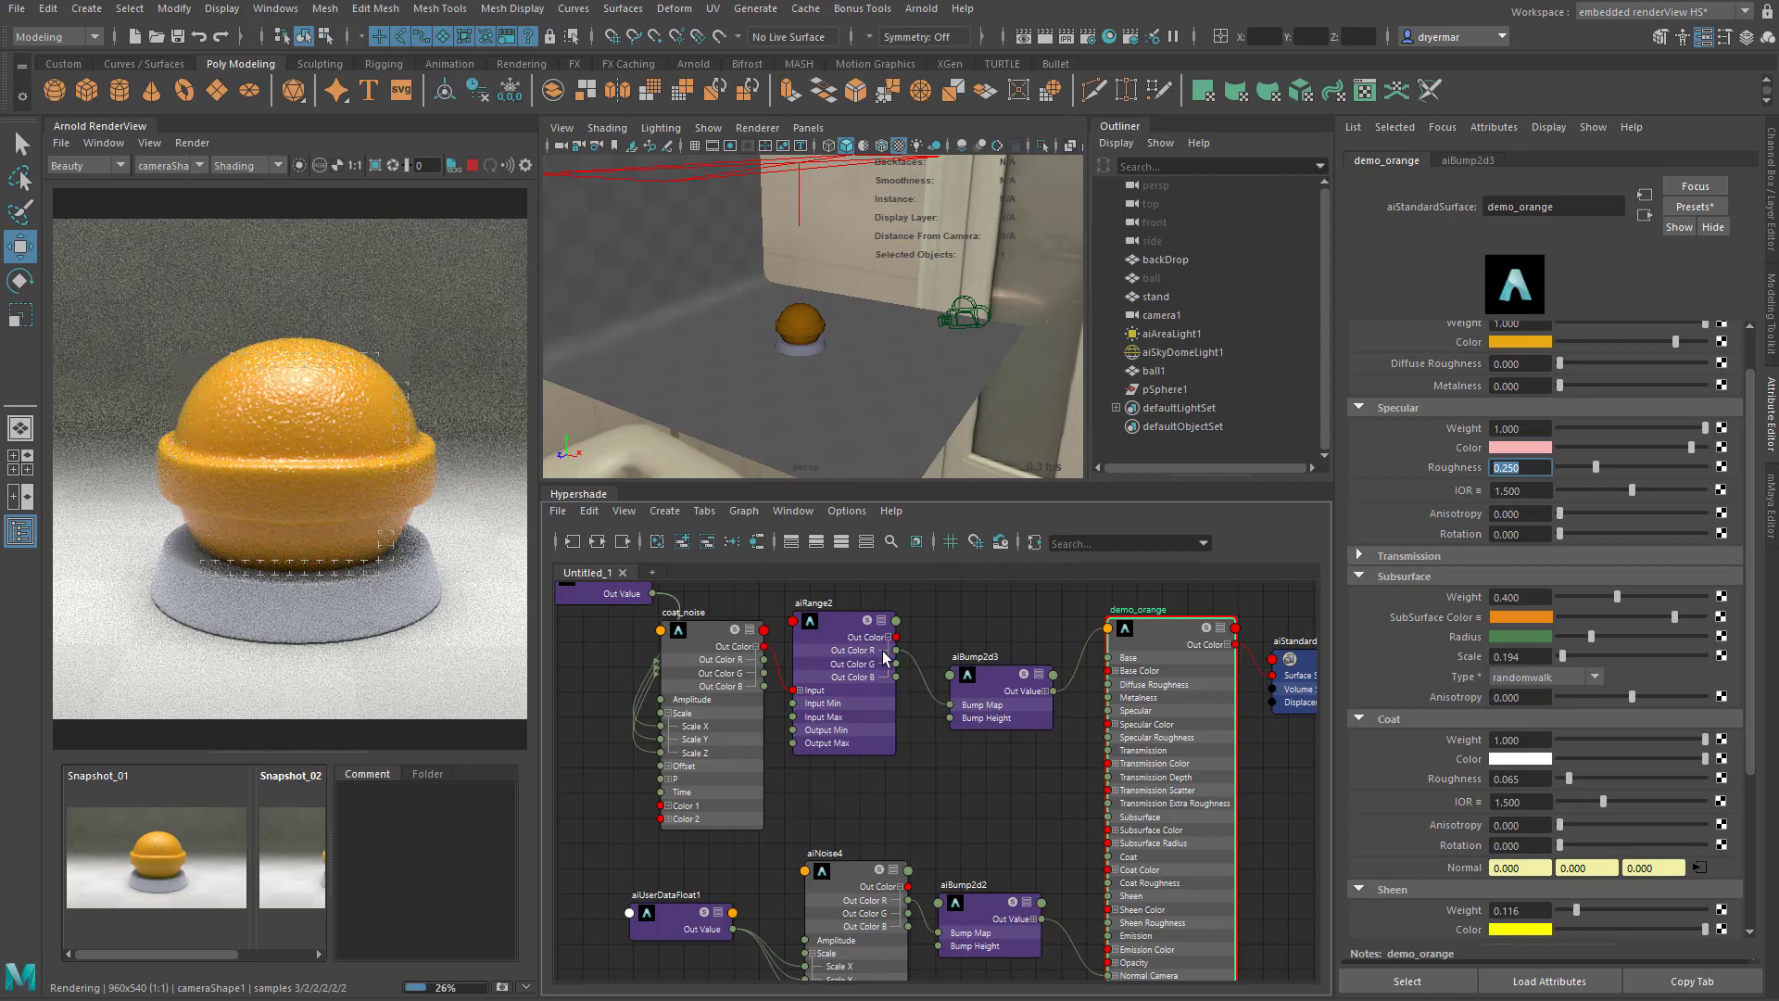
- Move the coat_noise_scale node beside the coat_noise node and set its Default Value to 5
{"action": "middle_click_drag", "start_coordinate": [822, 785], "coordinate": [899, 824], "text": "alt"}
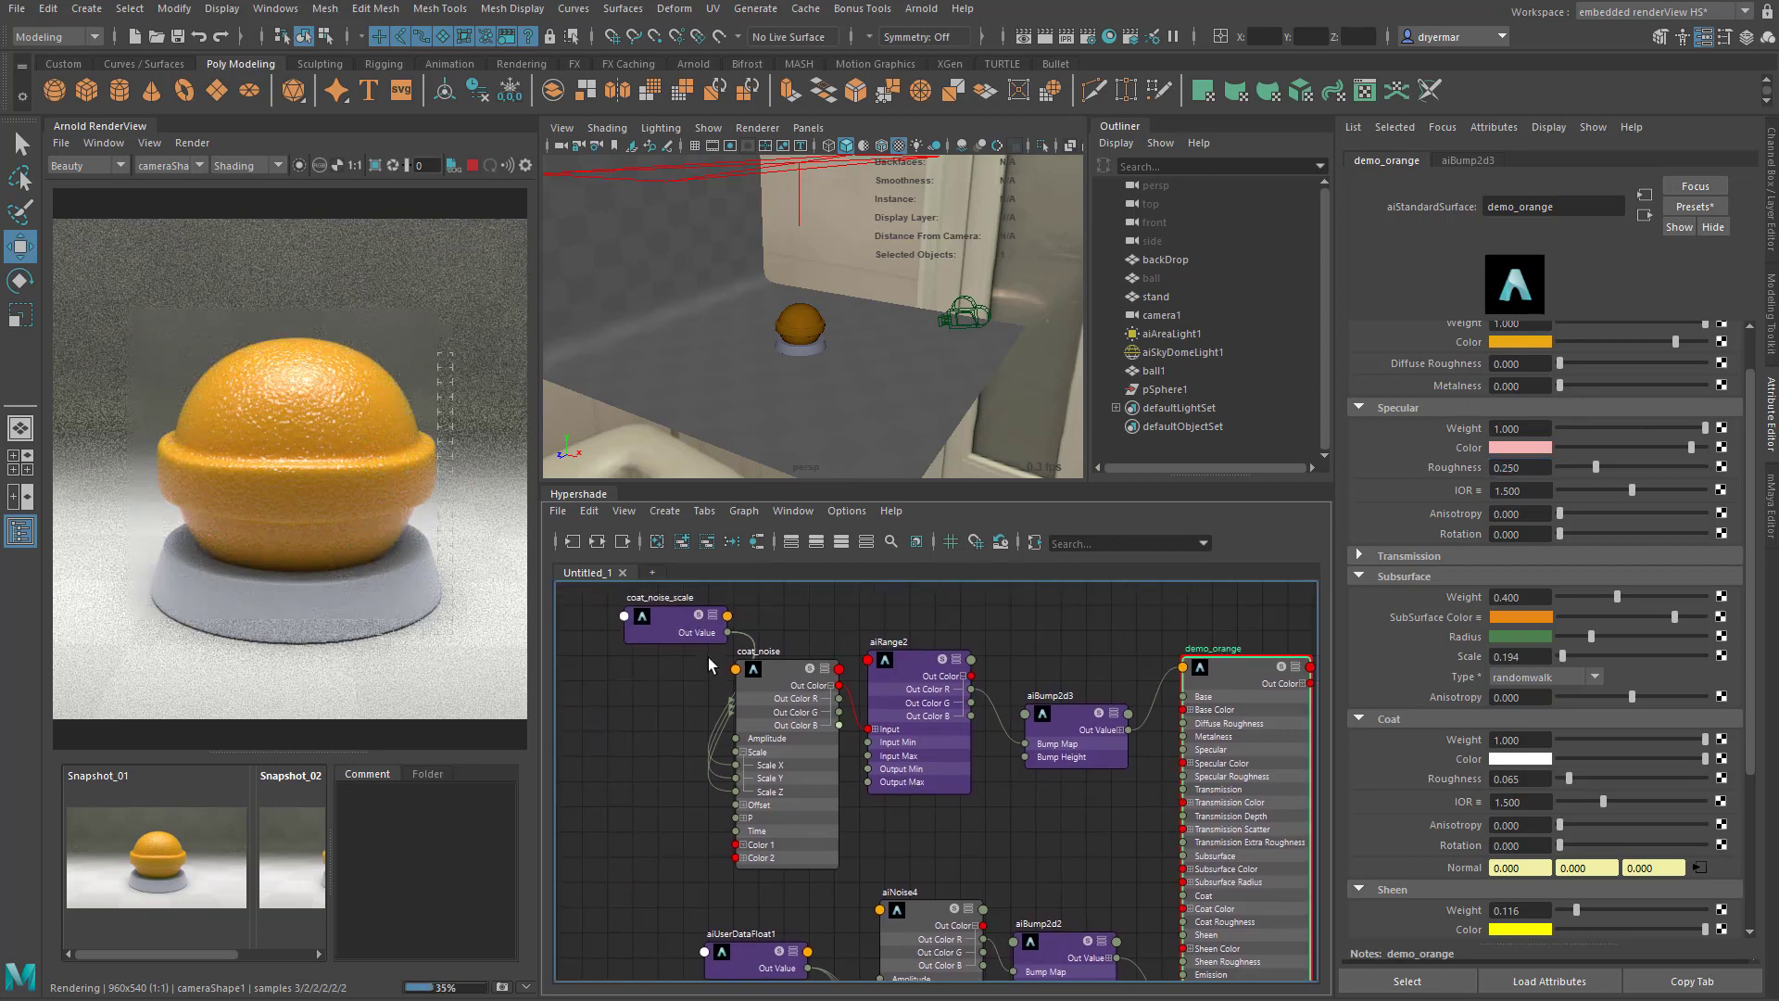
{"action": "left_click_drag", "start_coordinate": [679, 641], "coordinate": [637, 753]}
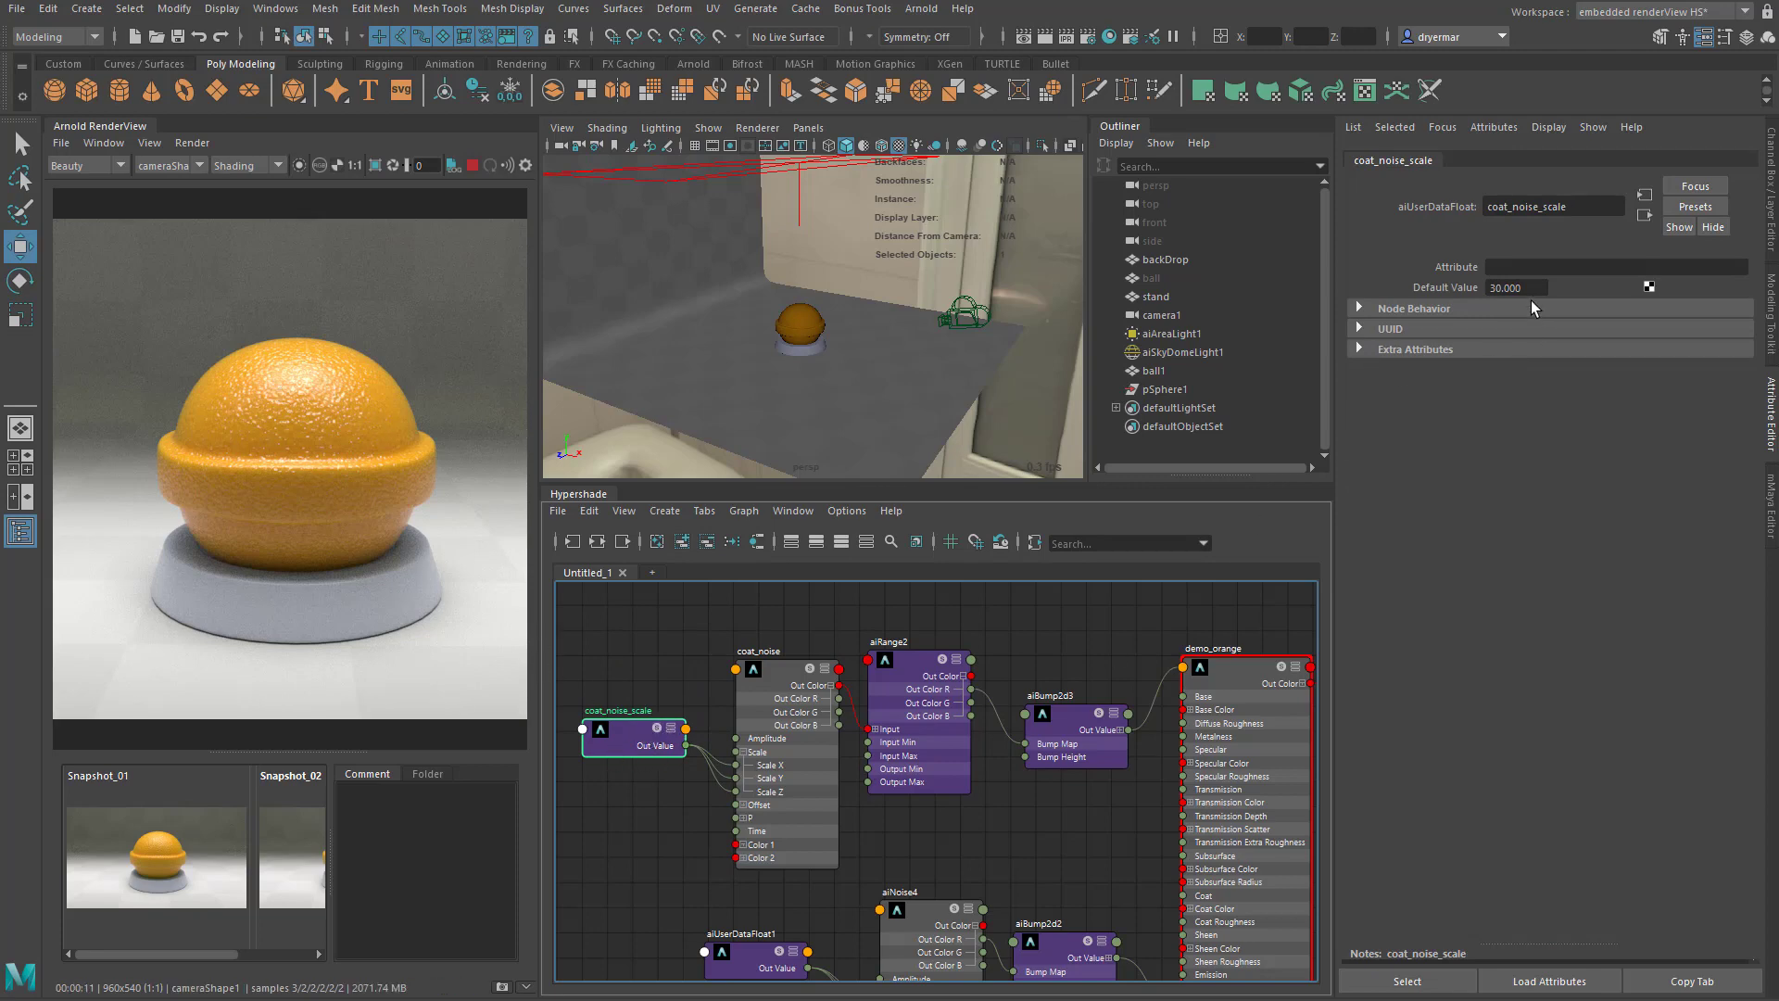
{"action": "left_click_drag", "start_coordinate": [1545, 288], "coordinate": [1403, 293]}
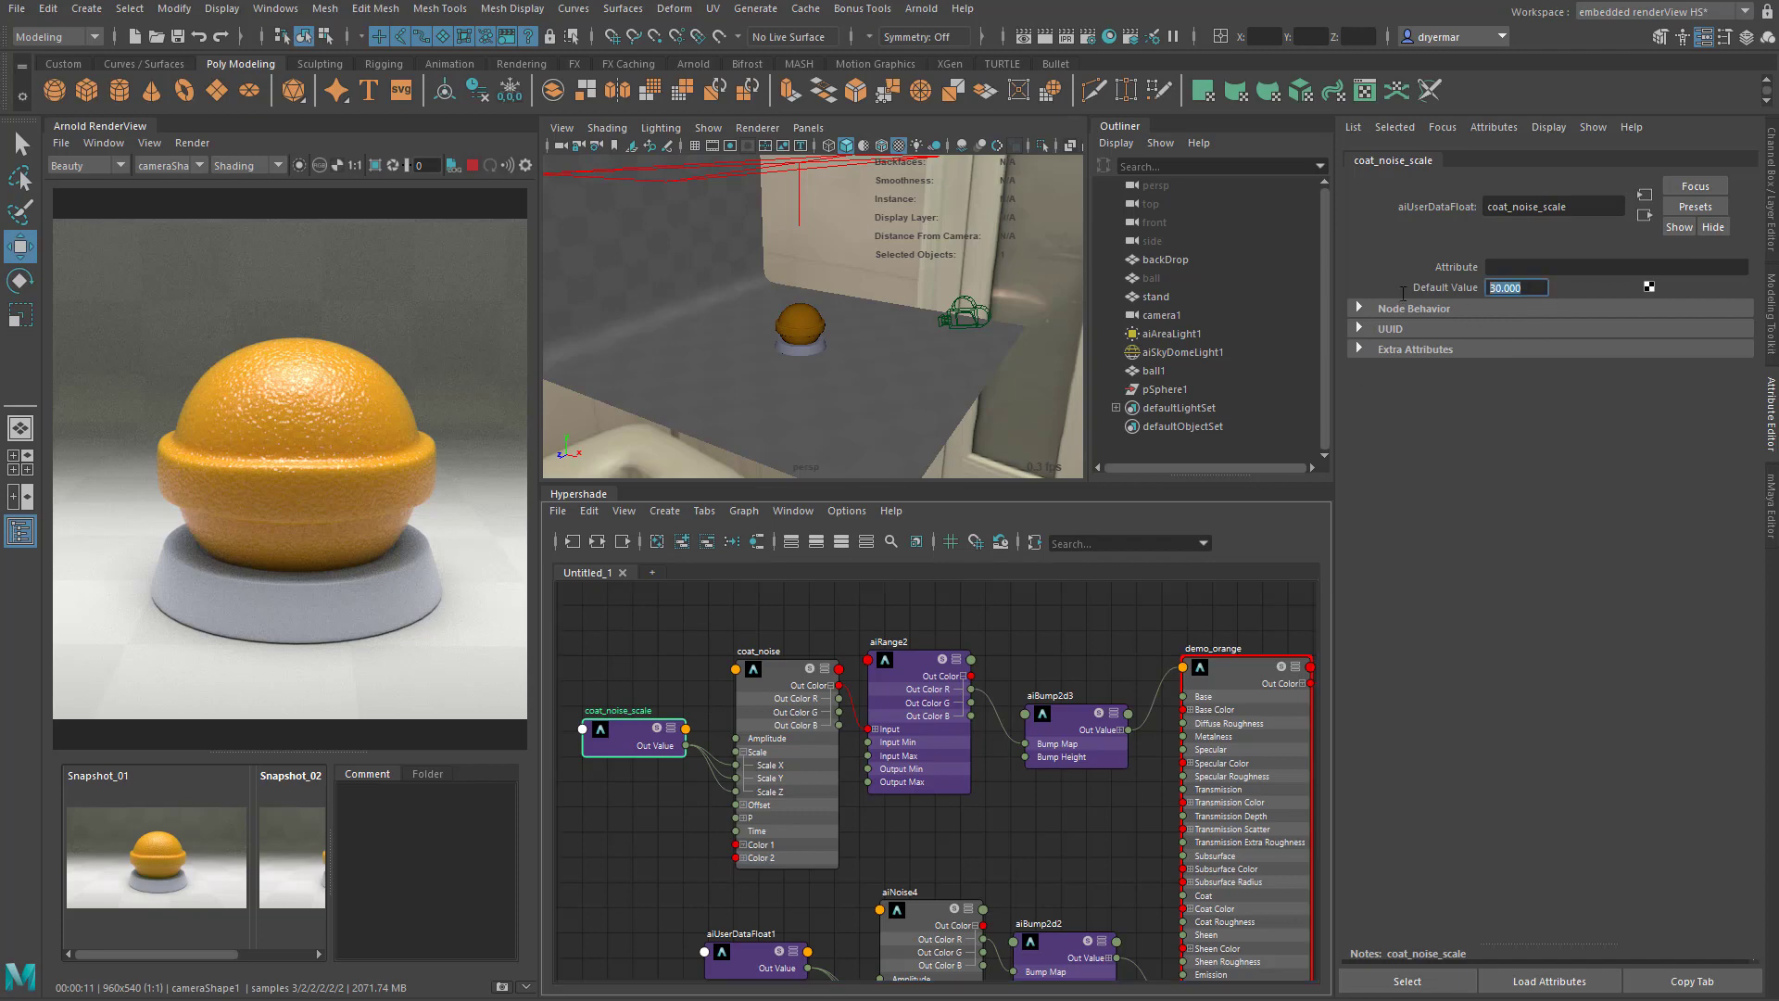
{"action": "type", "text": "5"}
{"action": "key", "text": "Return"}
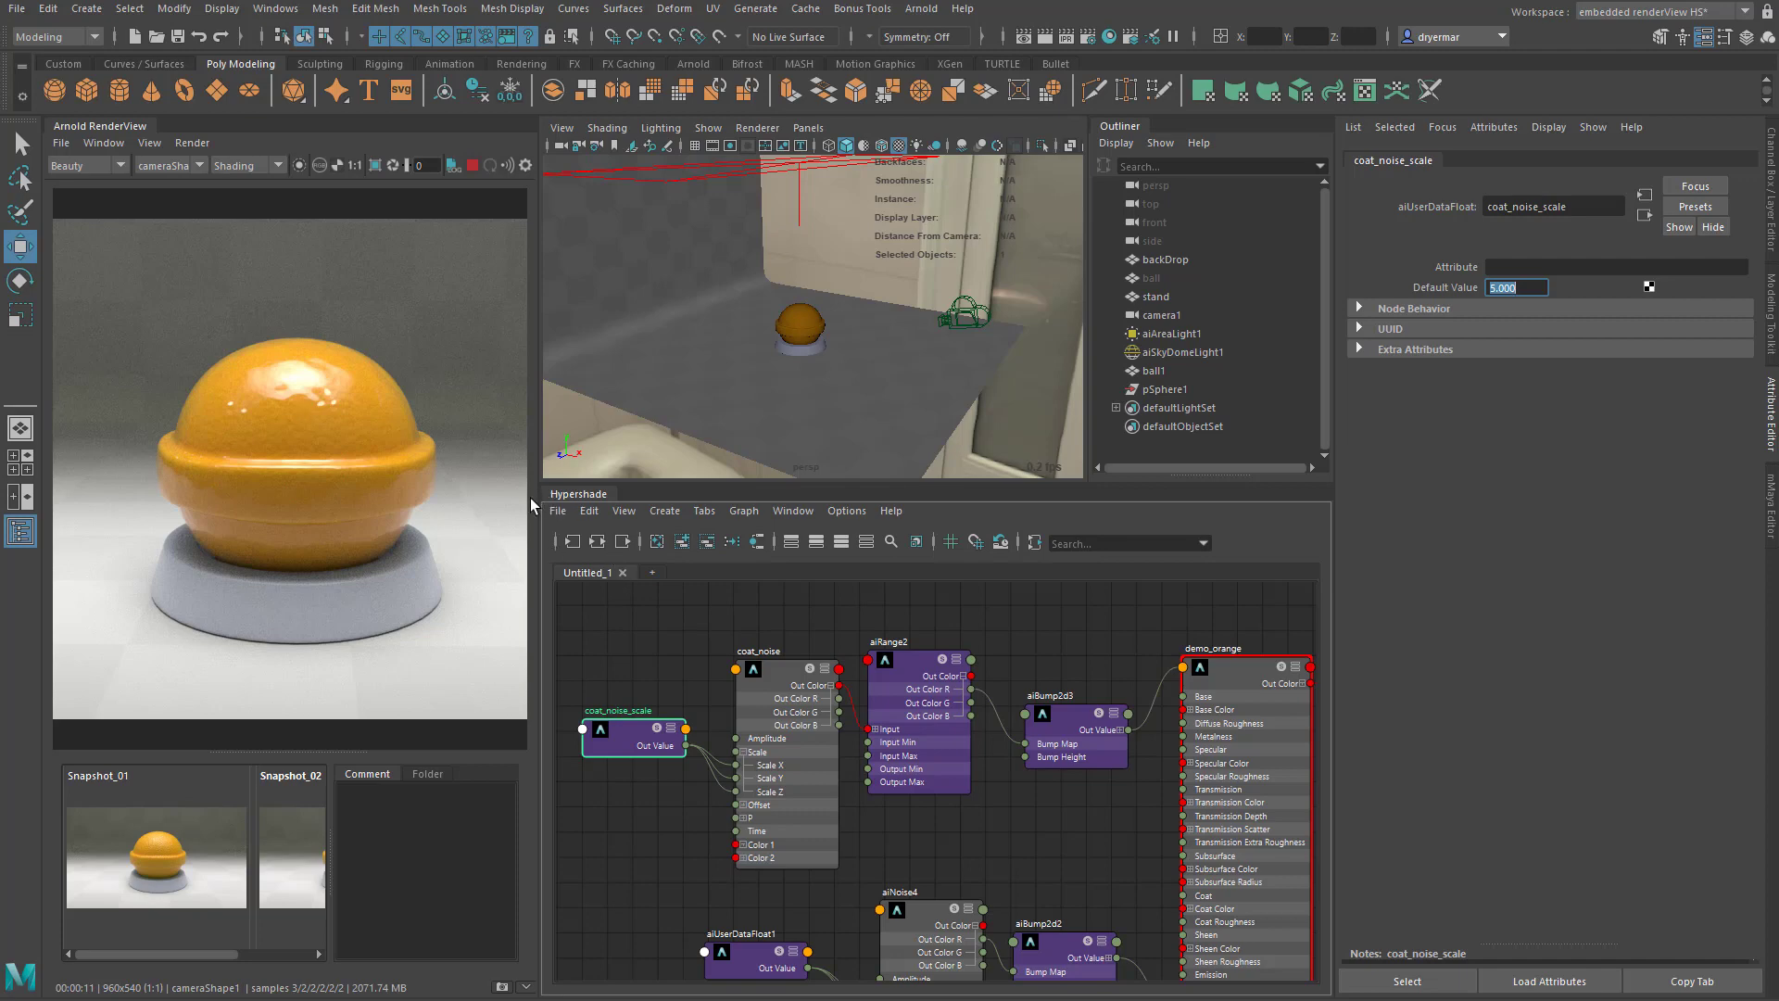
- Tidy the shader graph by placing coat_noise_scale lower beside coat_noise and aiUserDataFloat1 just beneath it, farther from aiNoise4
{"action": "middle_click_drag", "start_coordinate": [1169, 794], "coordinate": [1048, 730], "text": "alt"}
{"action": "scroll", "coordinate": [1037, 764], "scroll_direction": "down", "scroll_amount": 1}
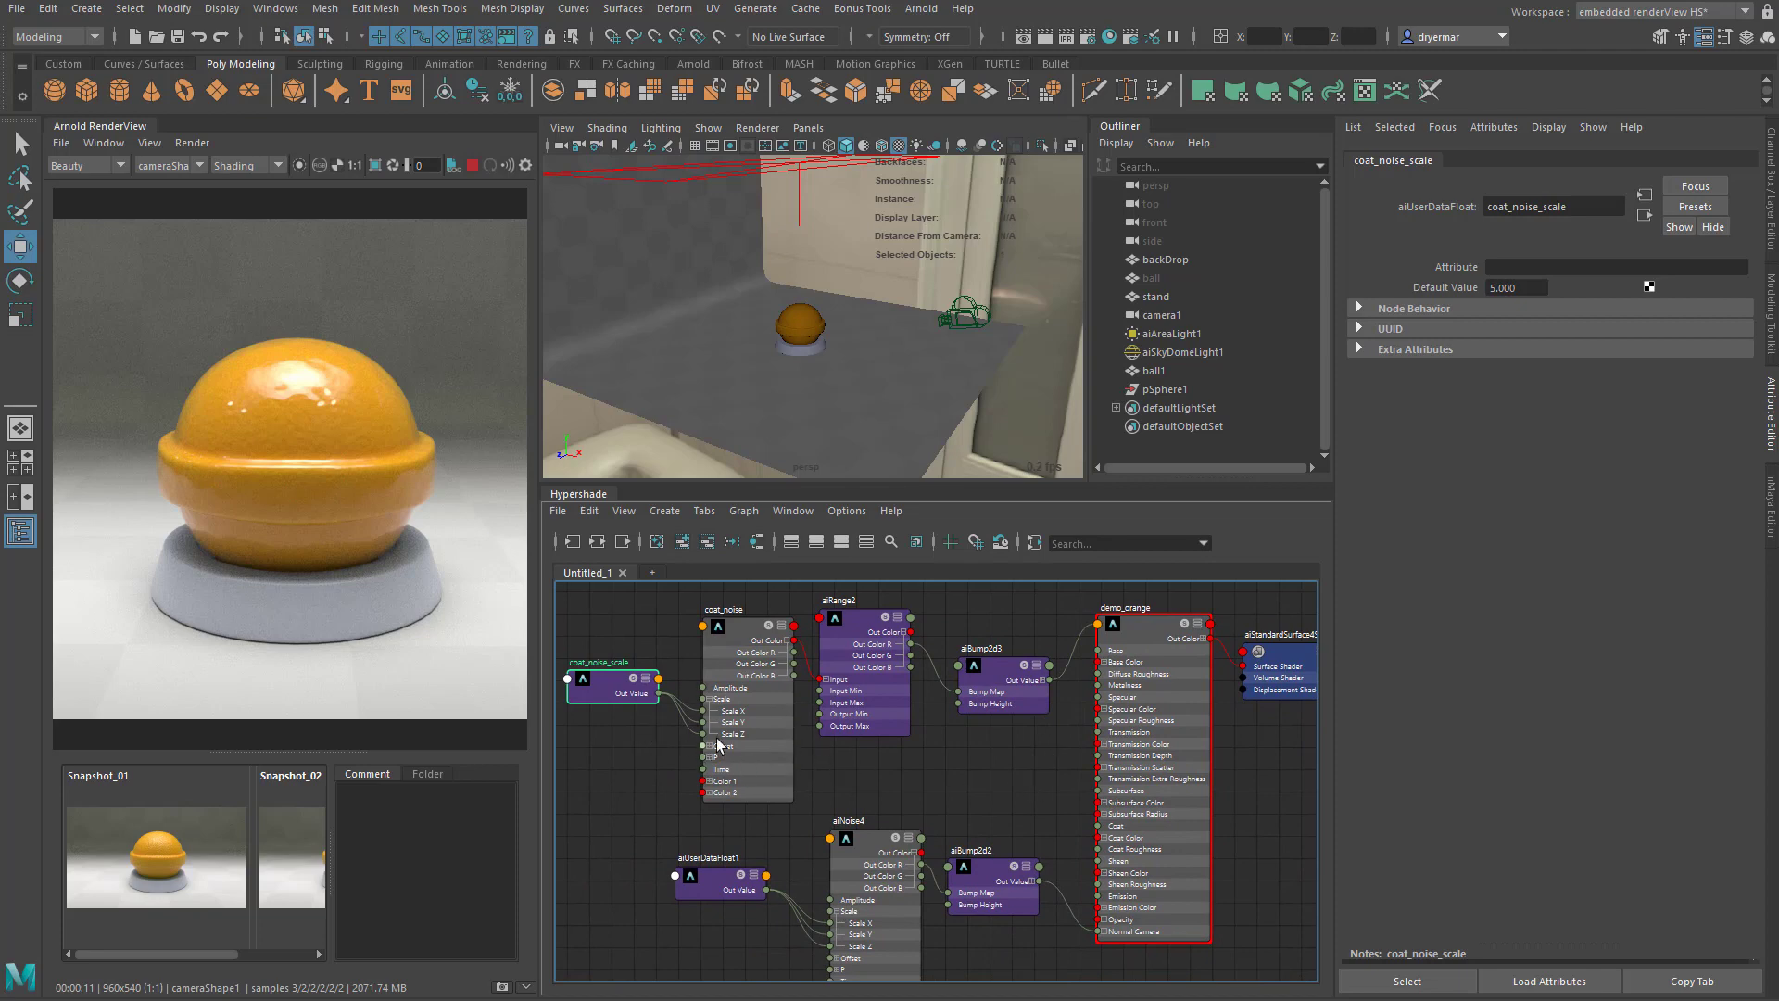
{"action": "middle_click_drag", "start_coordinate": [896, 761], "coordinate": [987, 768], "text": "alt"}
{"action": "left_click_drag", "start_coordinate": [709, 700], "coordinate": [687, 777]}
{"action": "left_click_drag", "start_coordinate": [793, 902], "coordinate": [671, 877]}
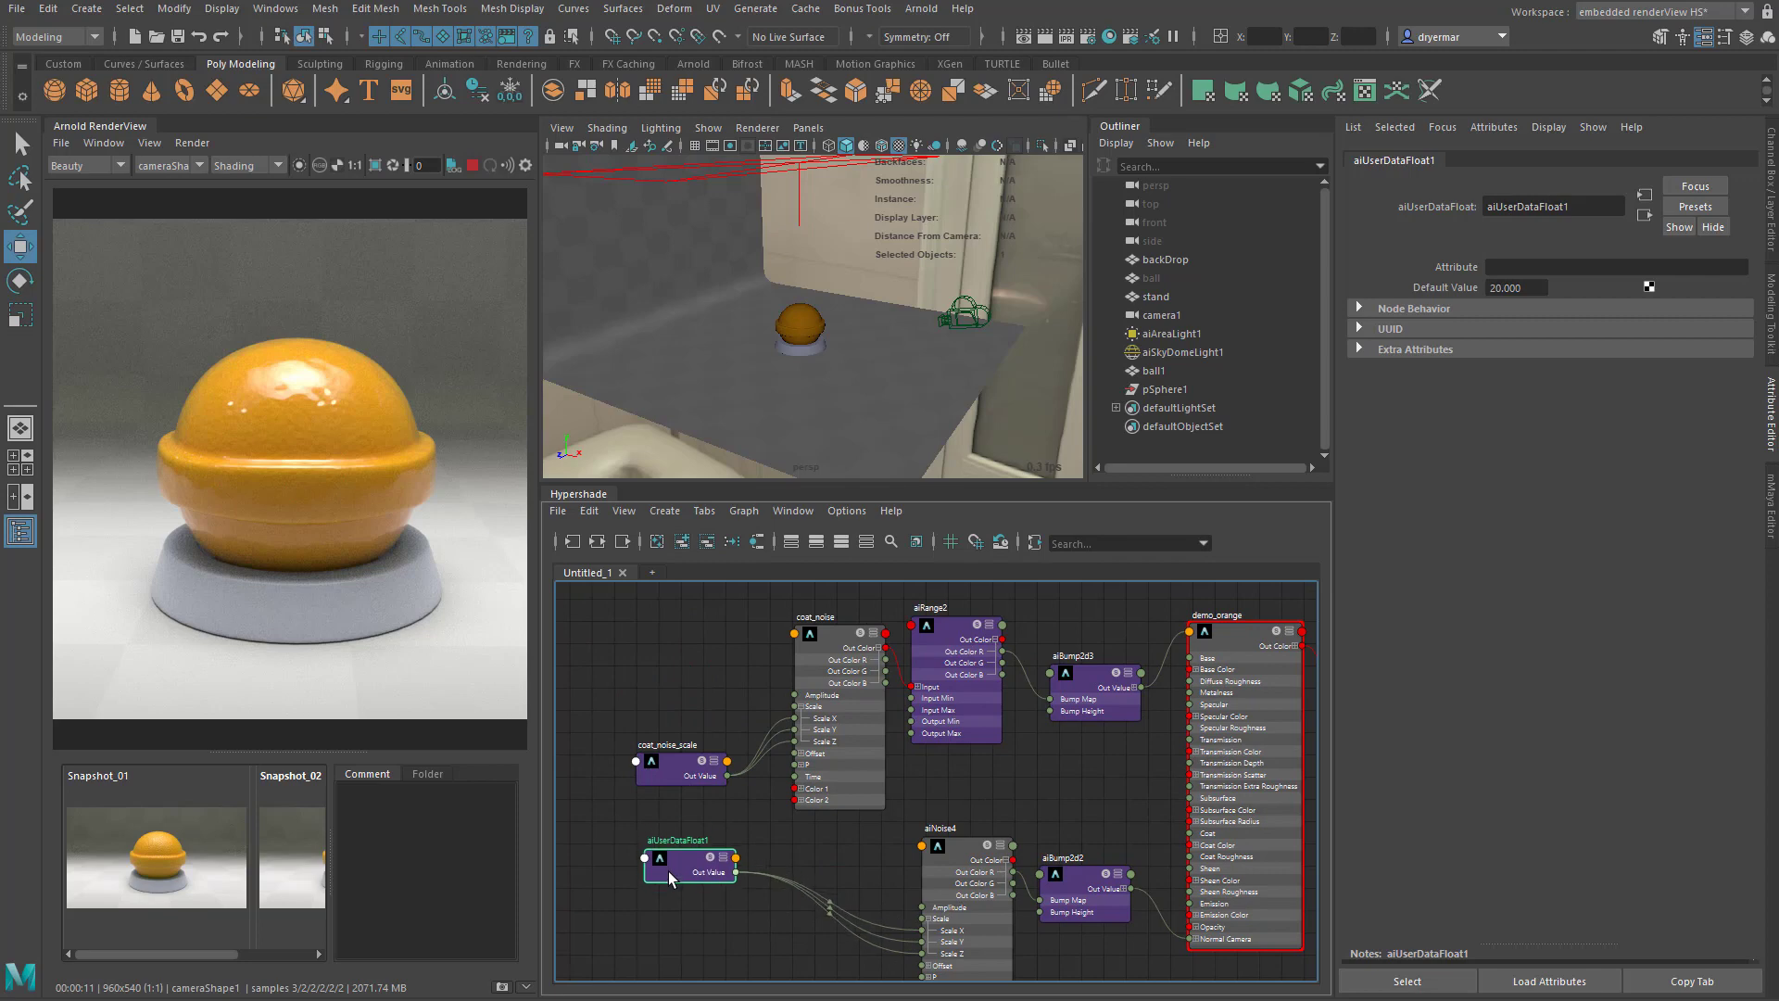
{"action": "middle_click_drag", "start_coordinate": [1029, 801], "coordinate": [954, 781], "text": "alt"}
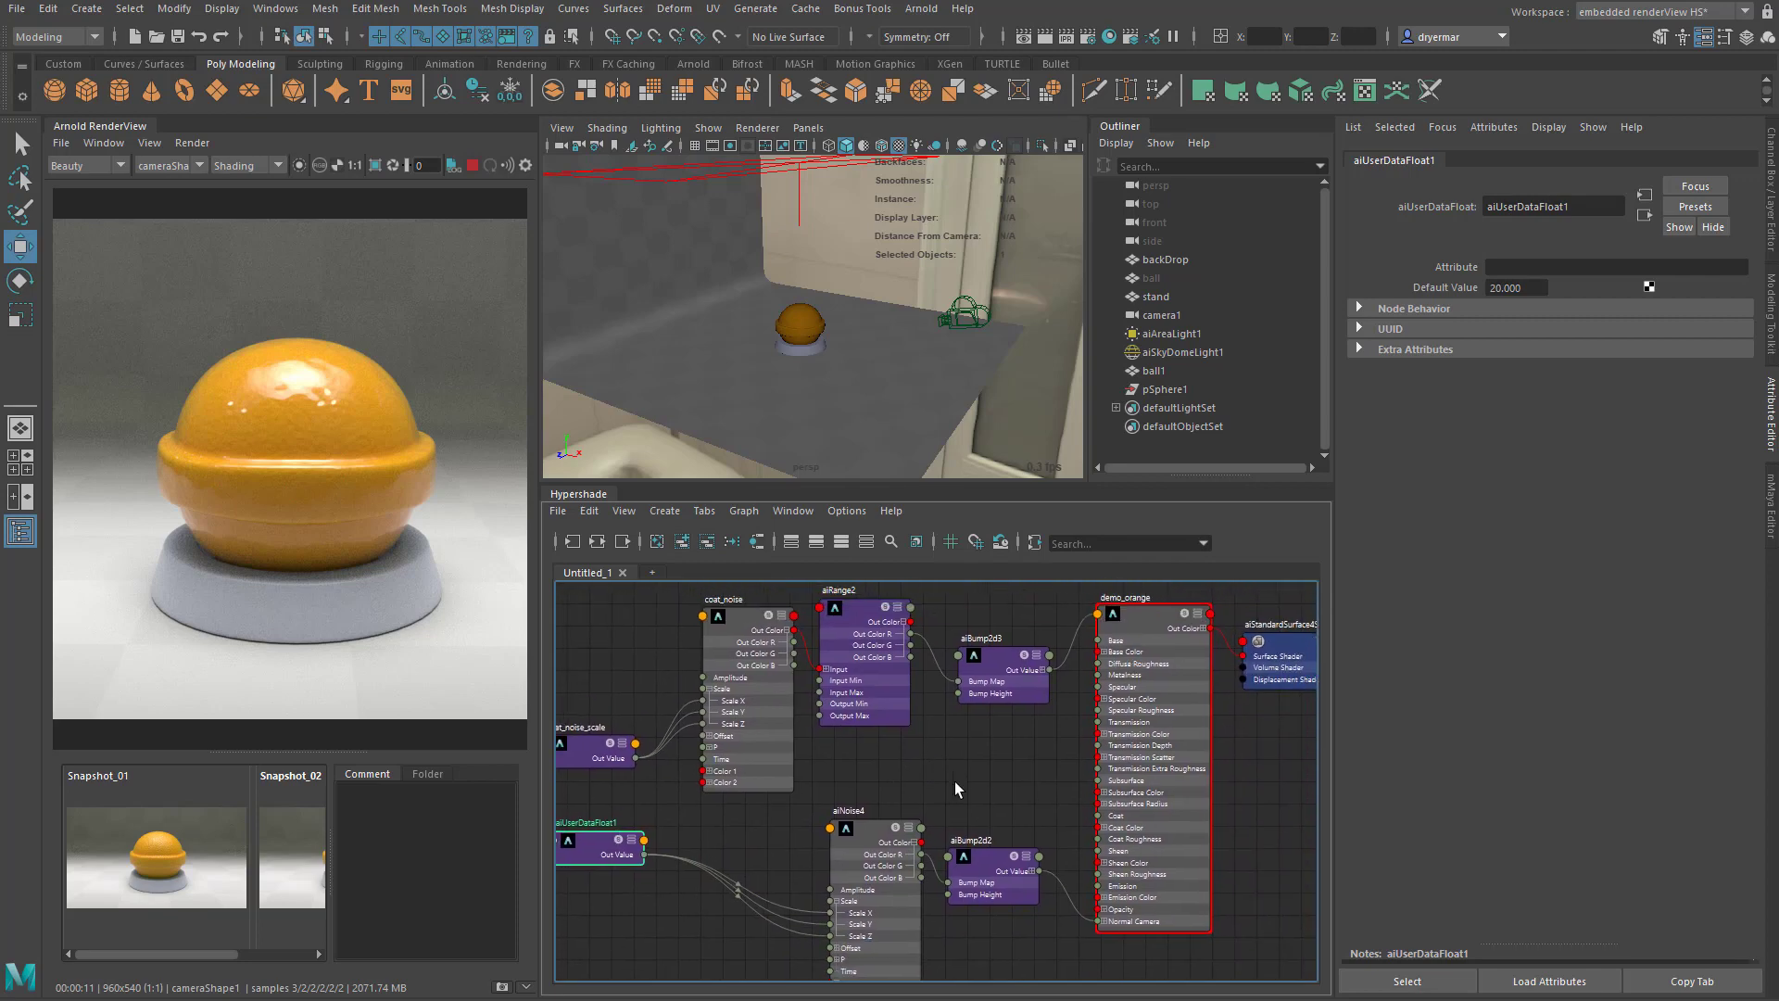